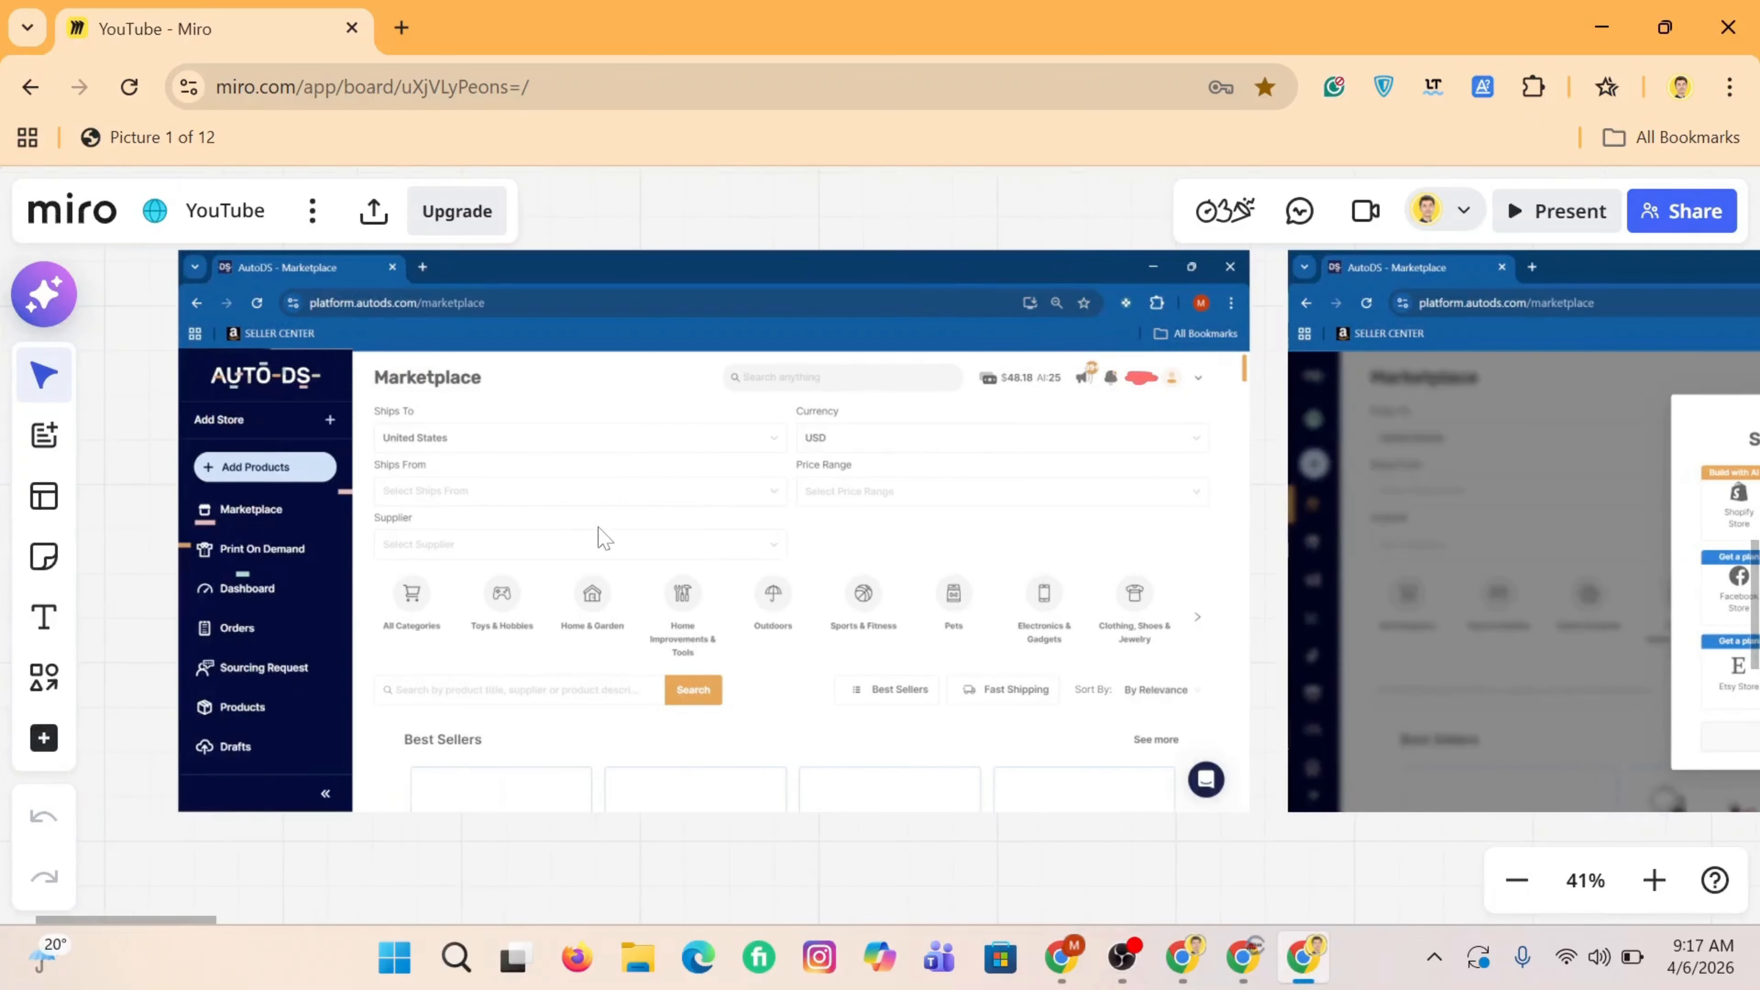
Step: Search the web for 'Auto DS'
{"action": "scroll", "coordinate": [676, 536], "scroll_direction": "right", "scroll_amount": 10}
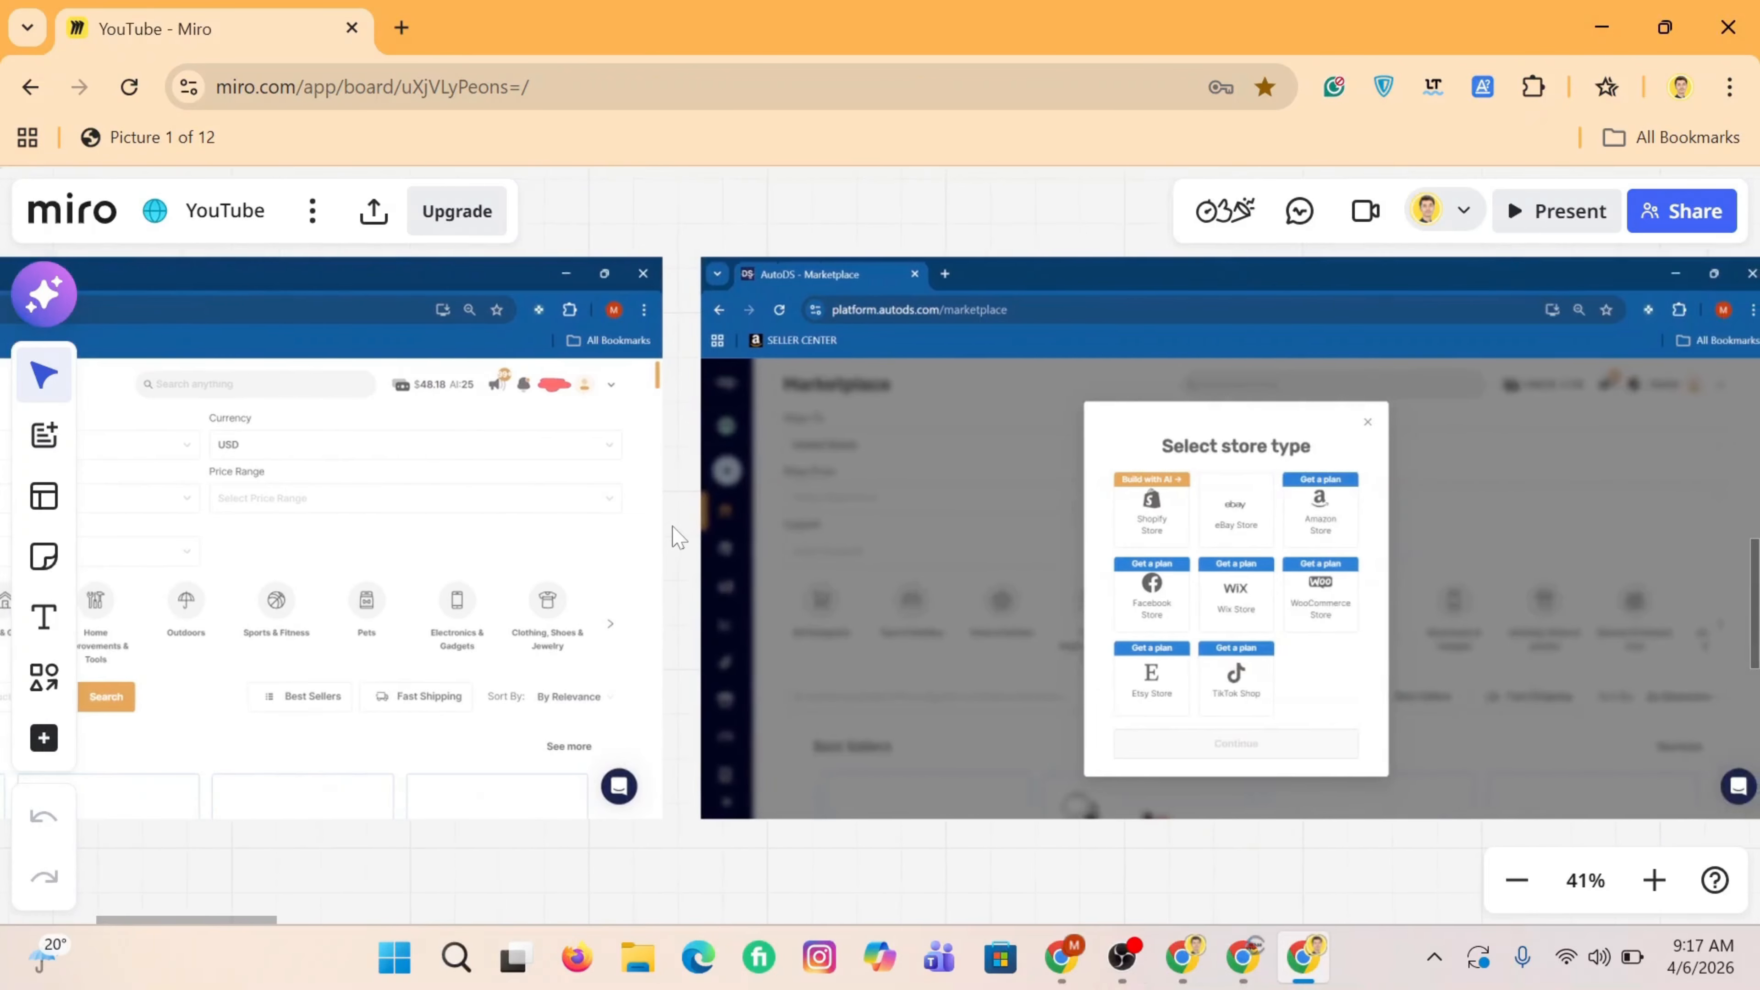
{"action": "scroll", "coordinate": [674, 534], "scroll_direction": "right", "scroll_amount": 10}
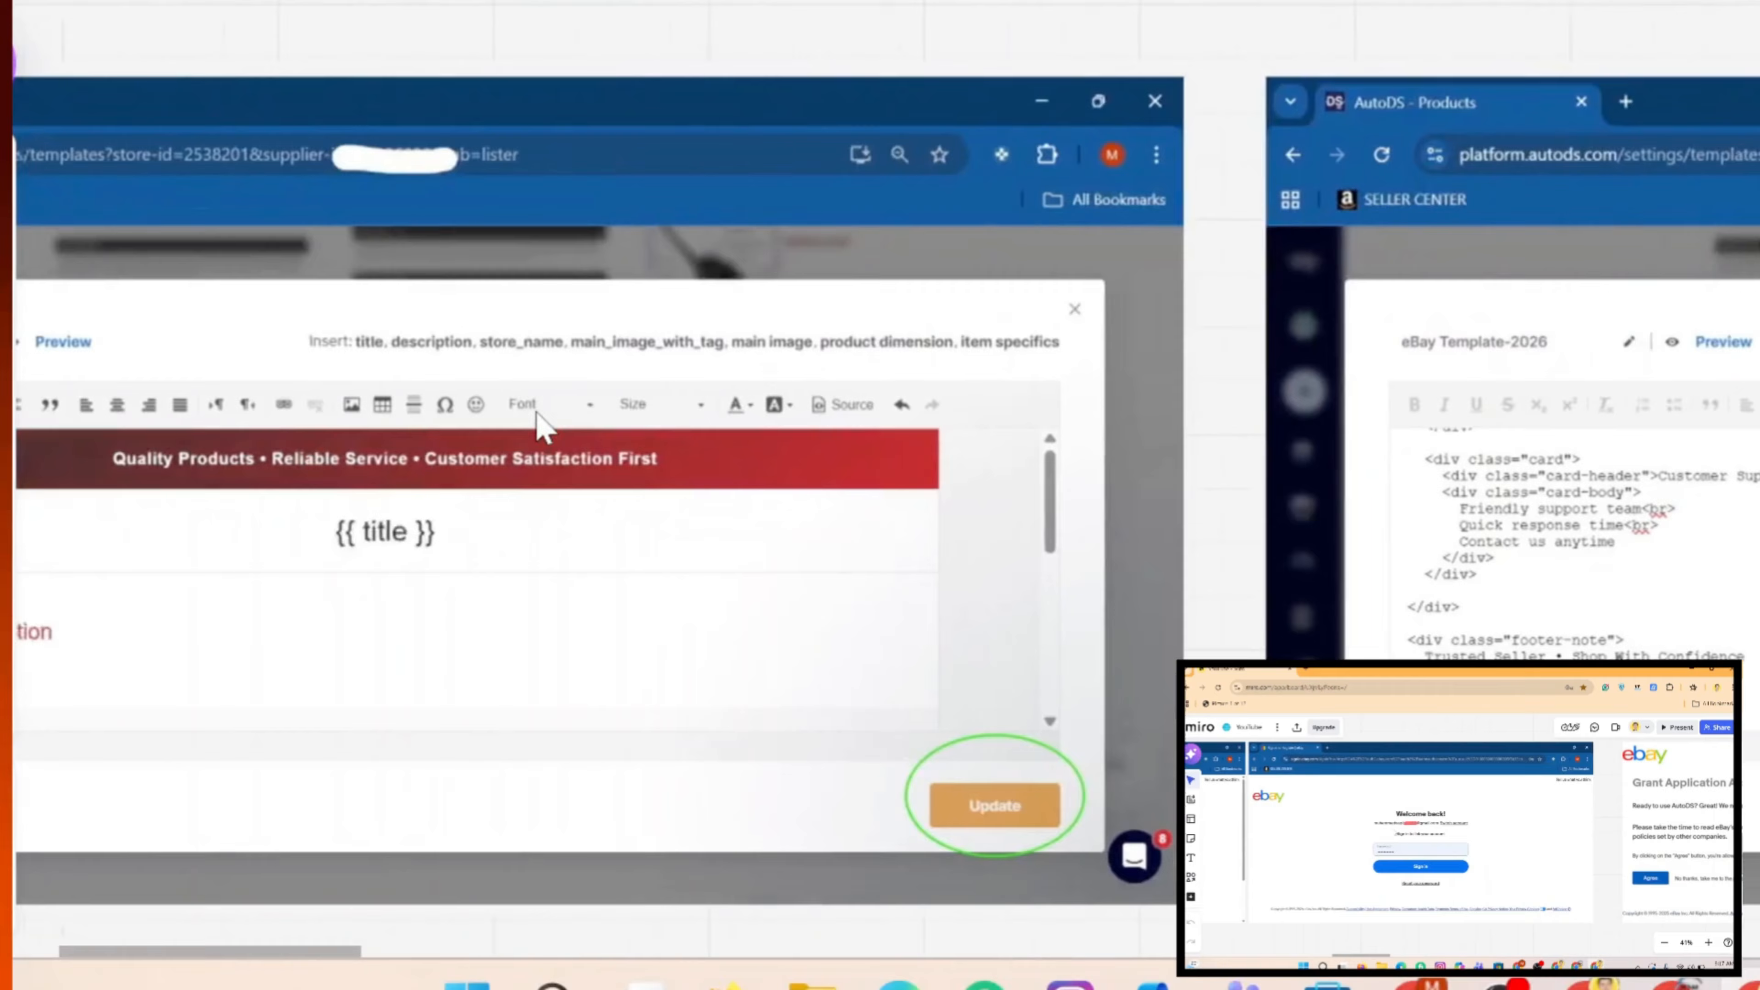
{"action": "scroll", "coordinate": [537, 413], "scroll_direction": "left", "scroll_amount": 15}
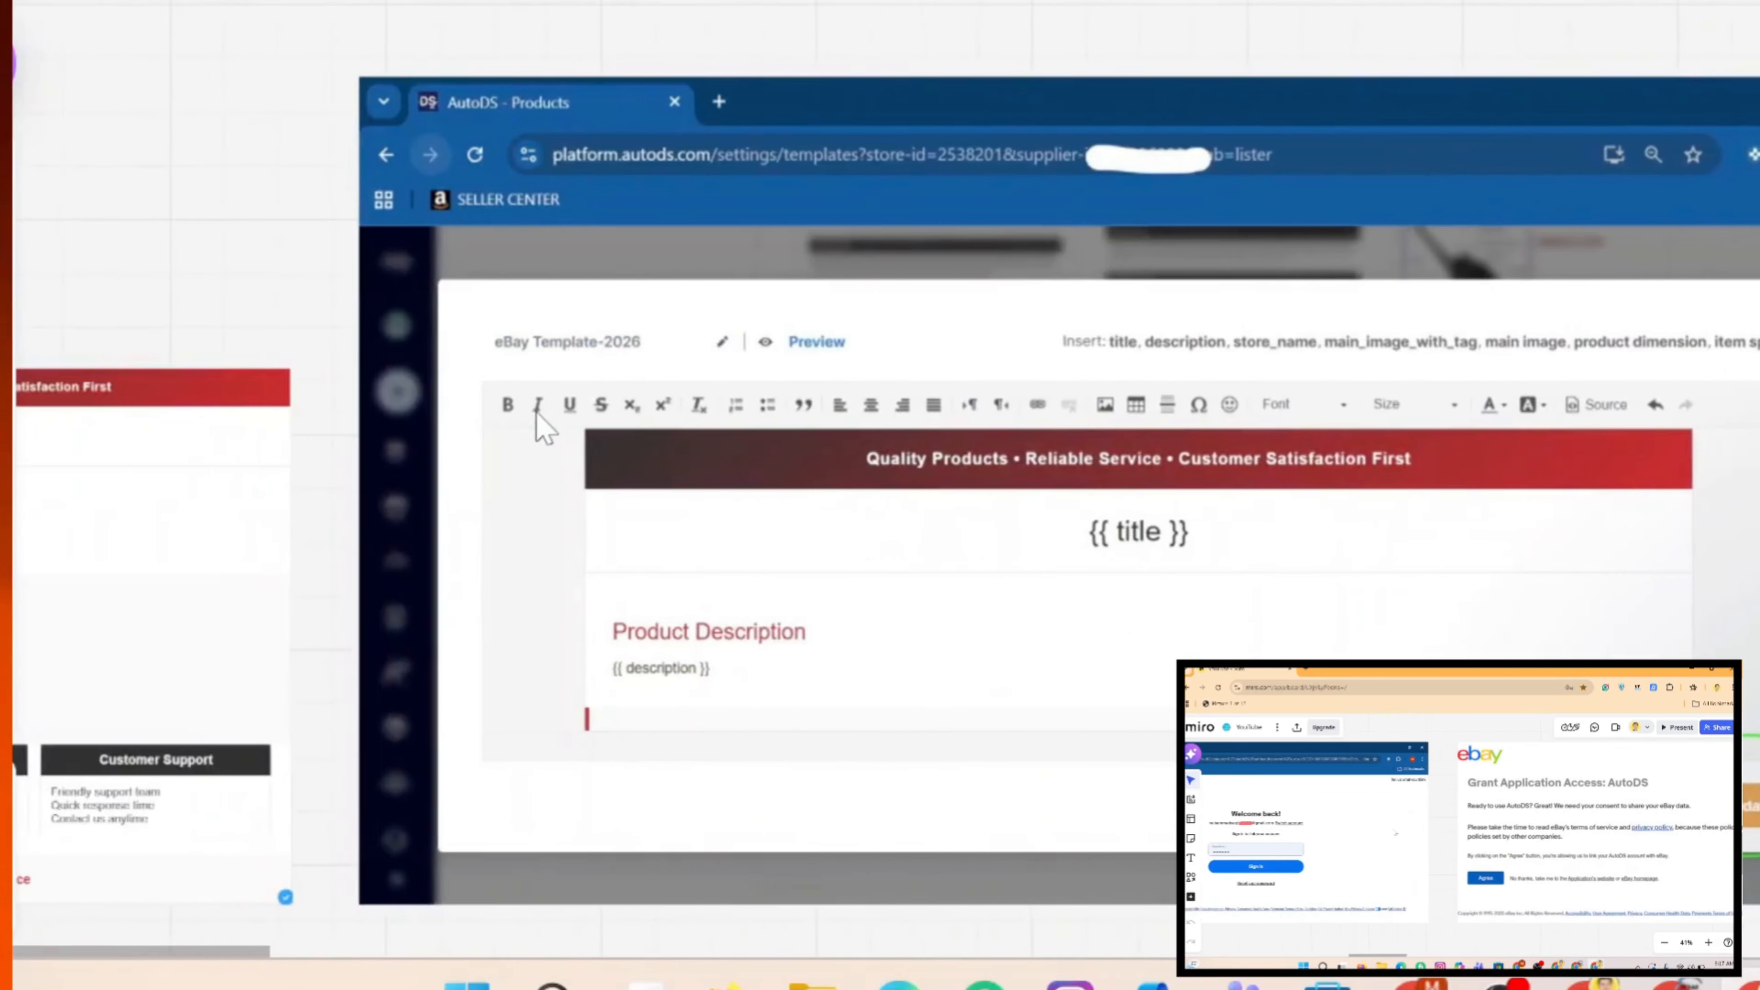
{"action": "scroll", "coordinate": [537, 413], "scroll_direction": "down", "scroll_amount": 3}
{"action": "scroll", "coordinate": [537, 413], "scroll_direction": "up", "scroll_amount": 5}
{"action": "scroll", "coordinate": [537, 412], "scroll_direction": "left", "scroll_amount": 2}
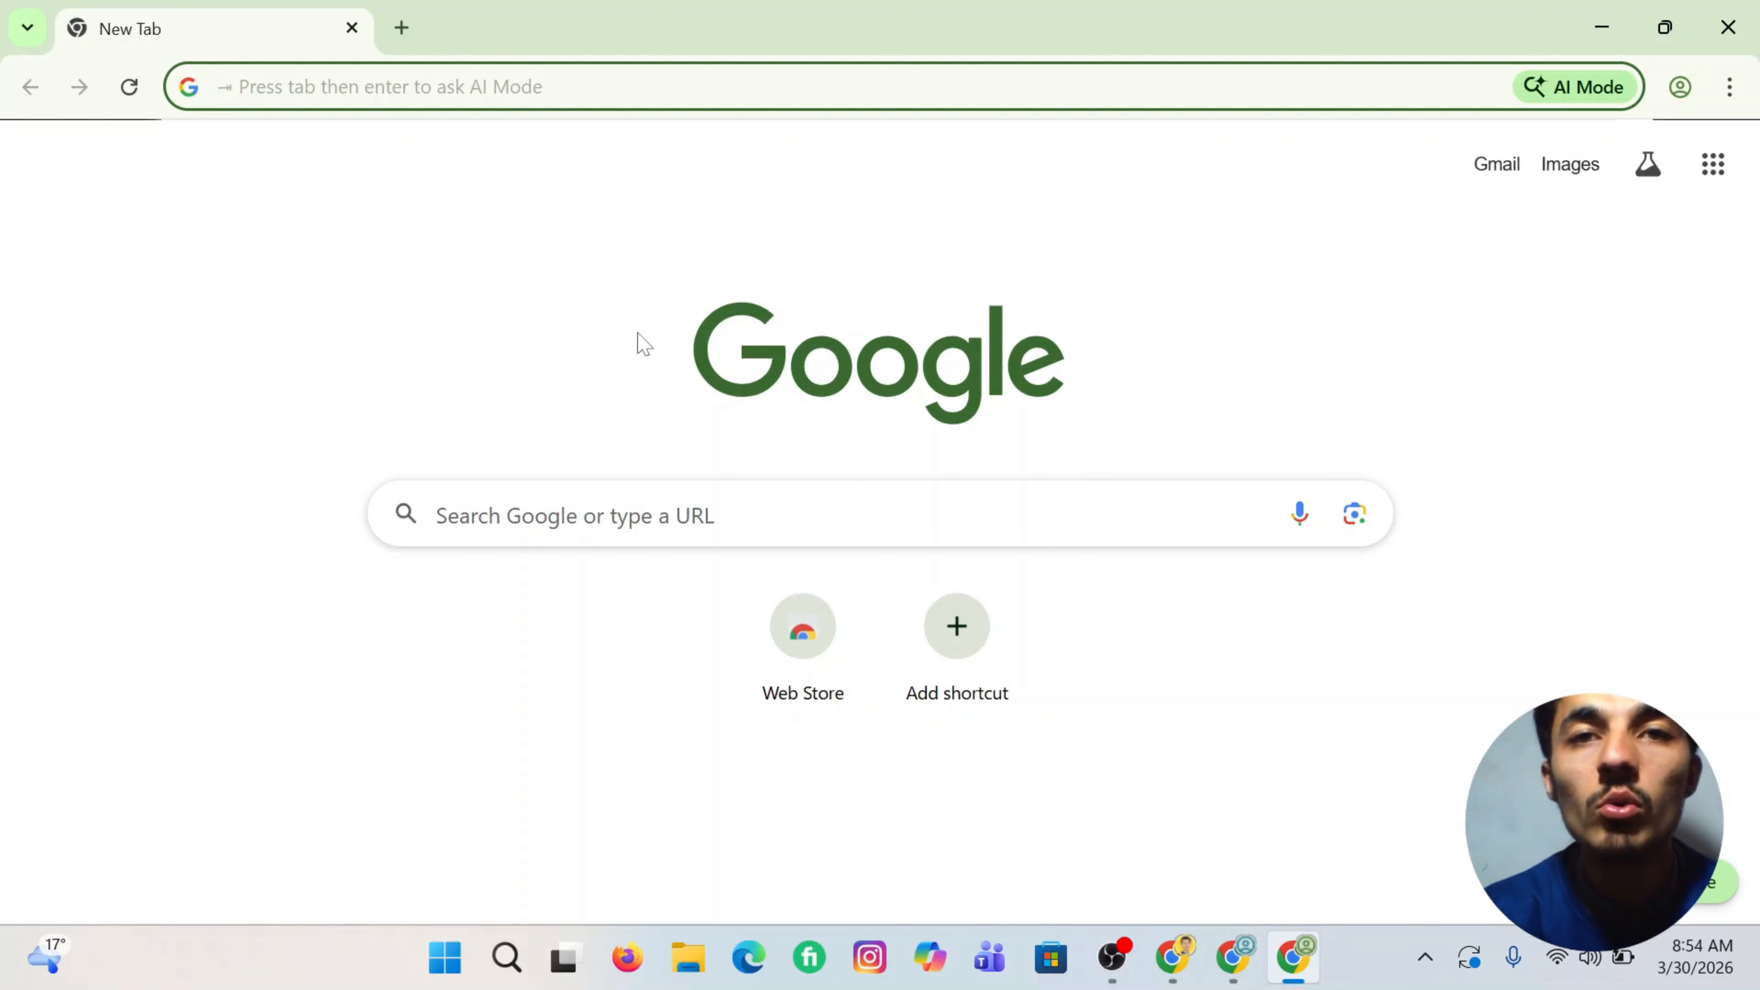
{"action": "type", "text": "A"}
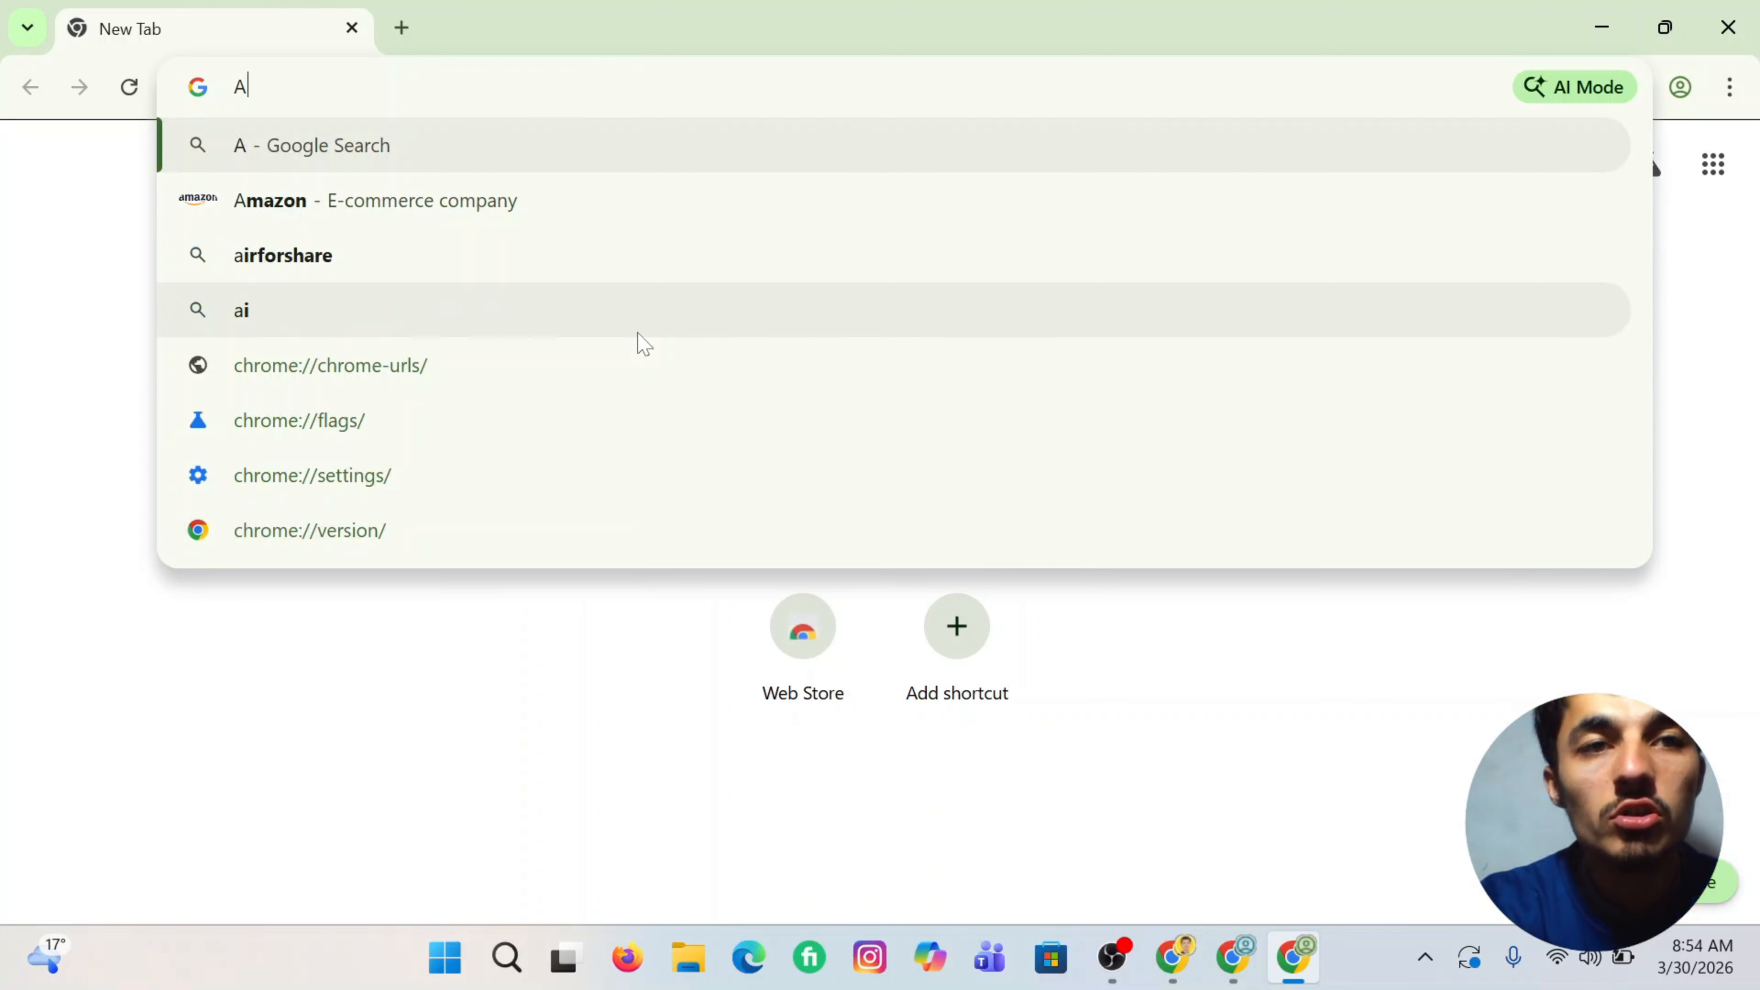
{"action": "type", "text": "uto DS"}
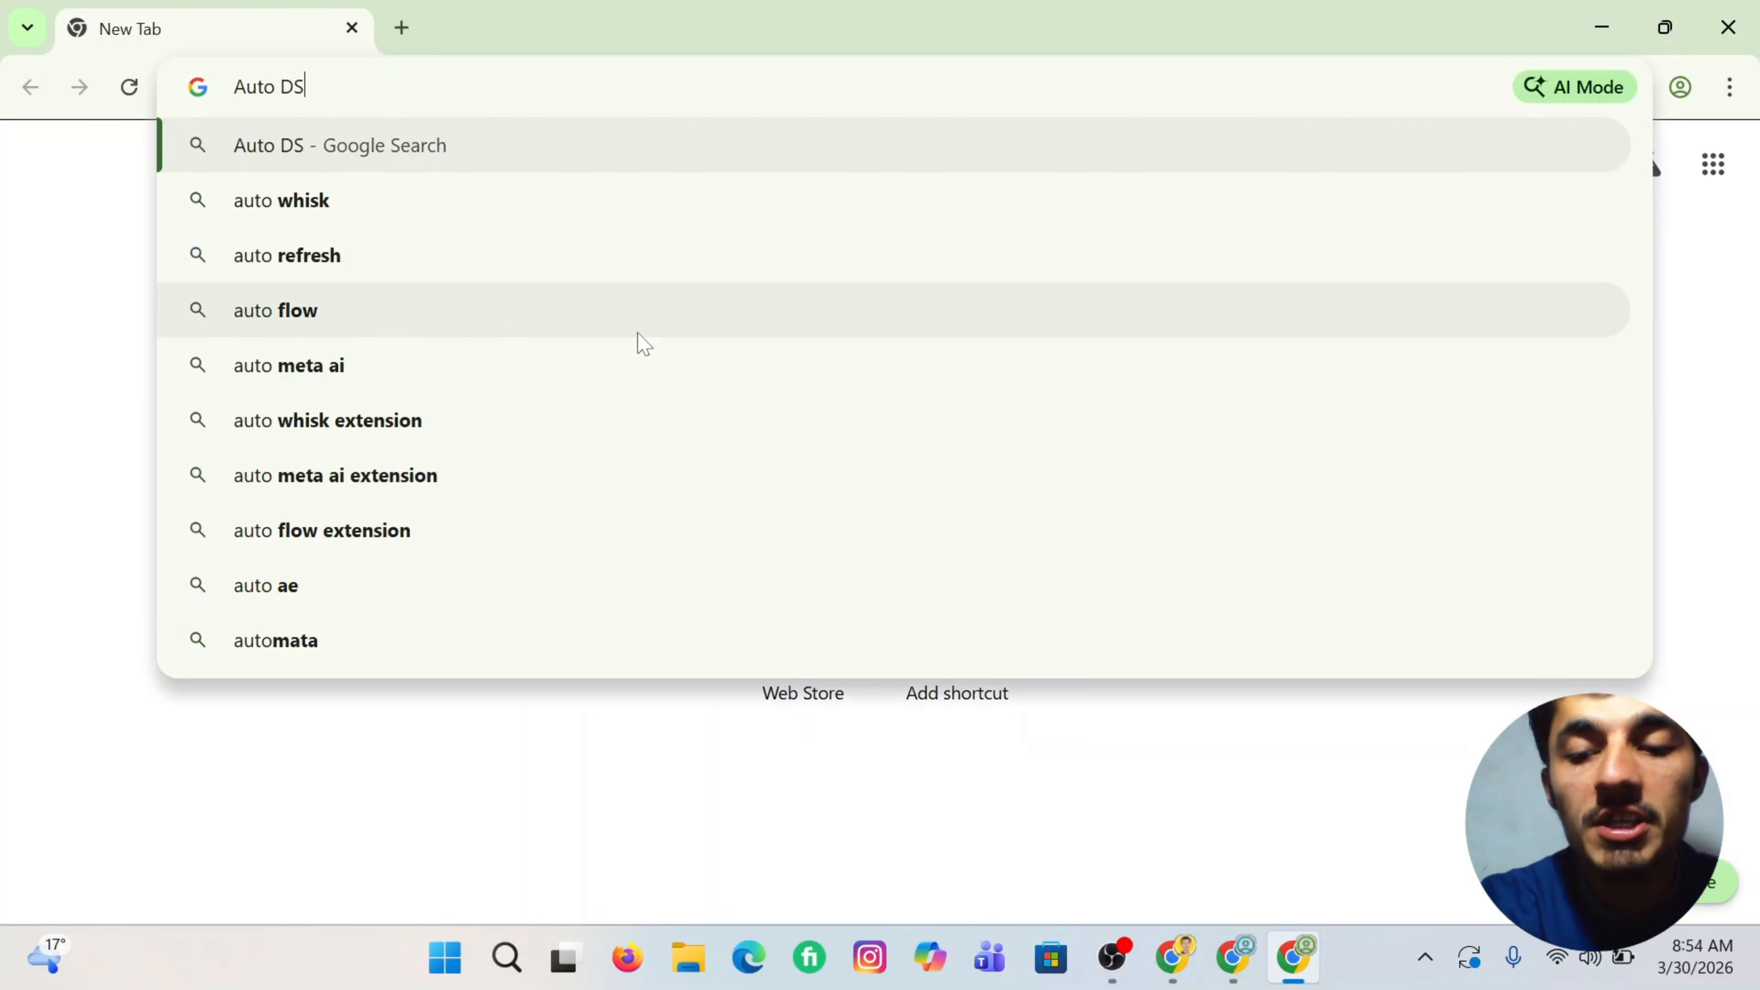
{"action": "key", "text": "Return"}
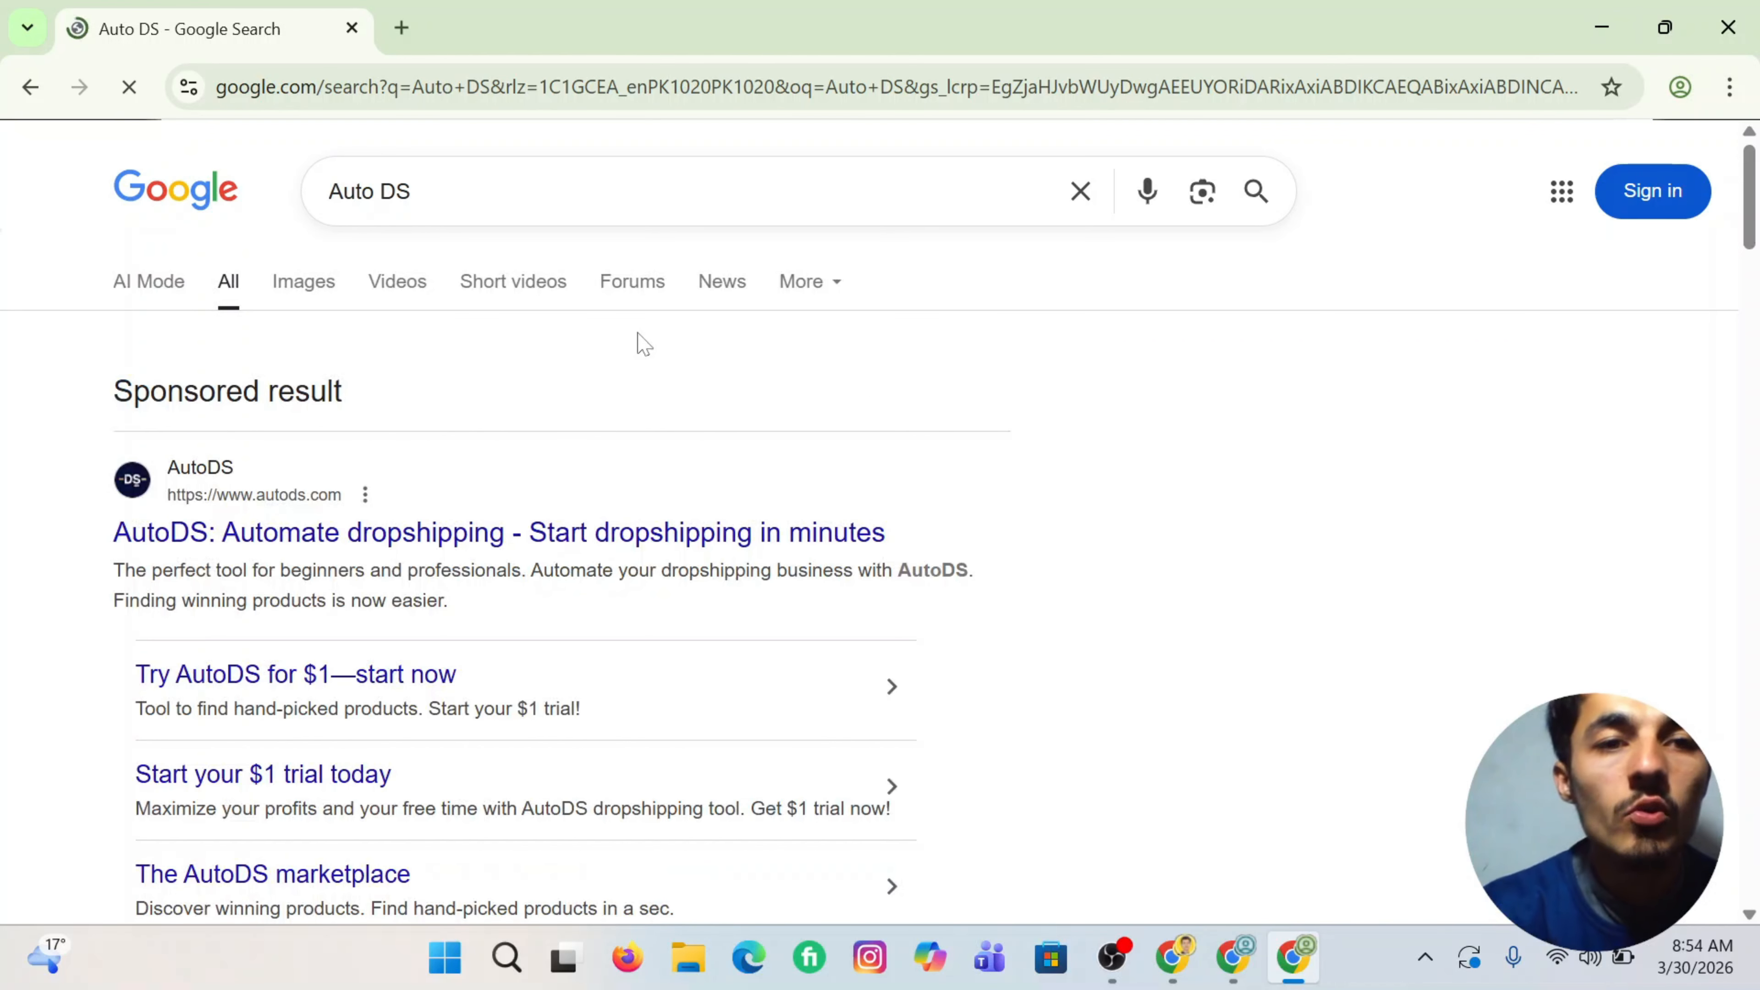
Step: Browse the AutoDS site and dismiss the Google sign-in prompt
{"action": "scroll", "coordinate": [642, 342], "scroll_direction": "down", "scroll_amount": 6}
{"action": "scroll", "coordinate": [165, 633], "scroll_direction": "down", "scroll_amount": 5}
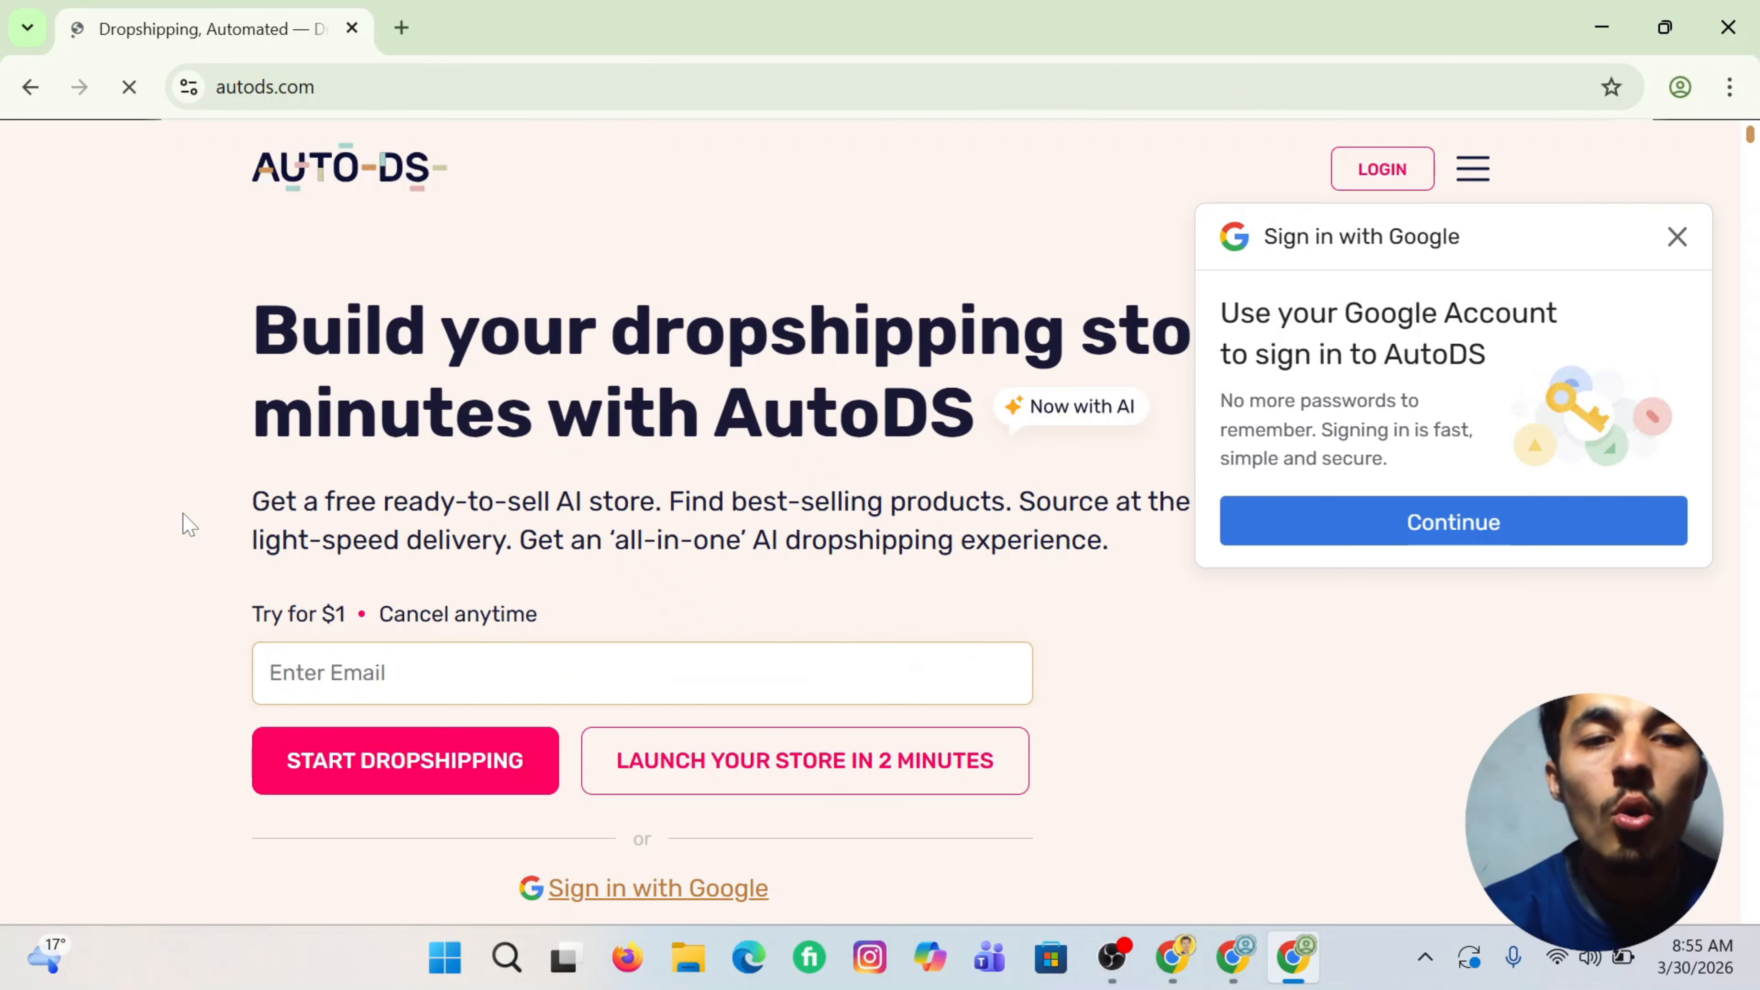
{"action": "scroll", "coordinate": [615, 480], "scroll_direction": "down", "scroll_amount": 15}
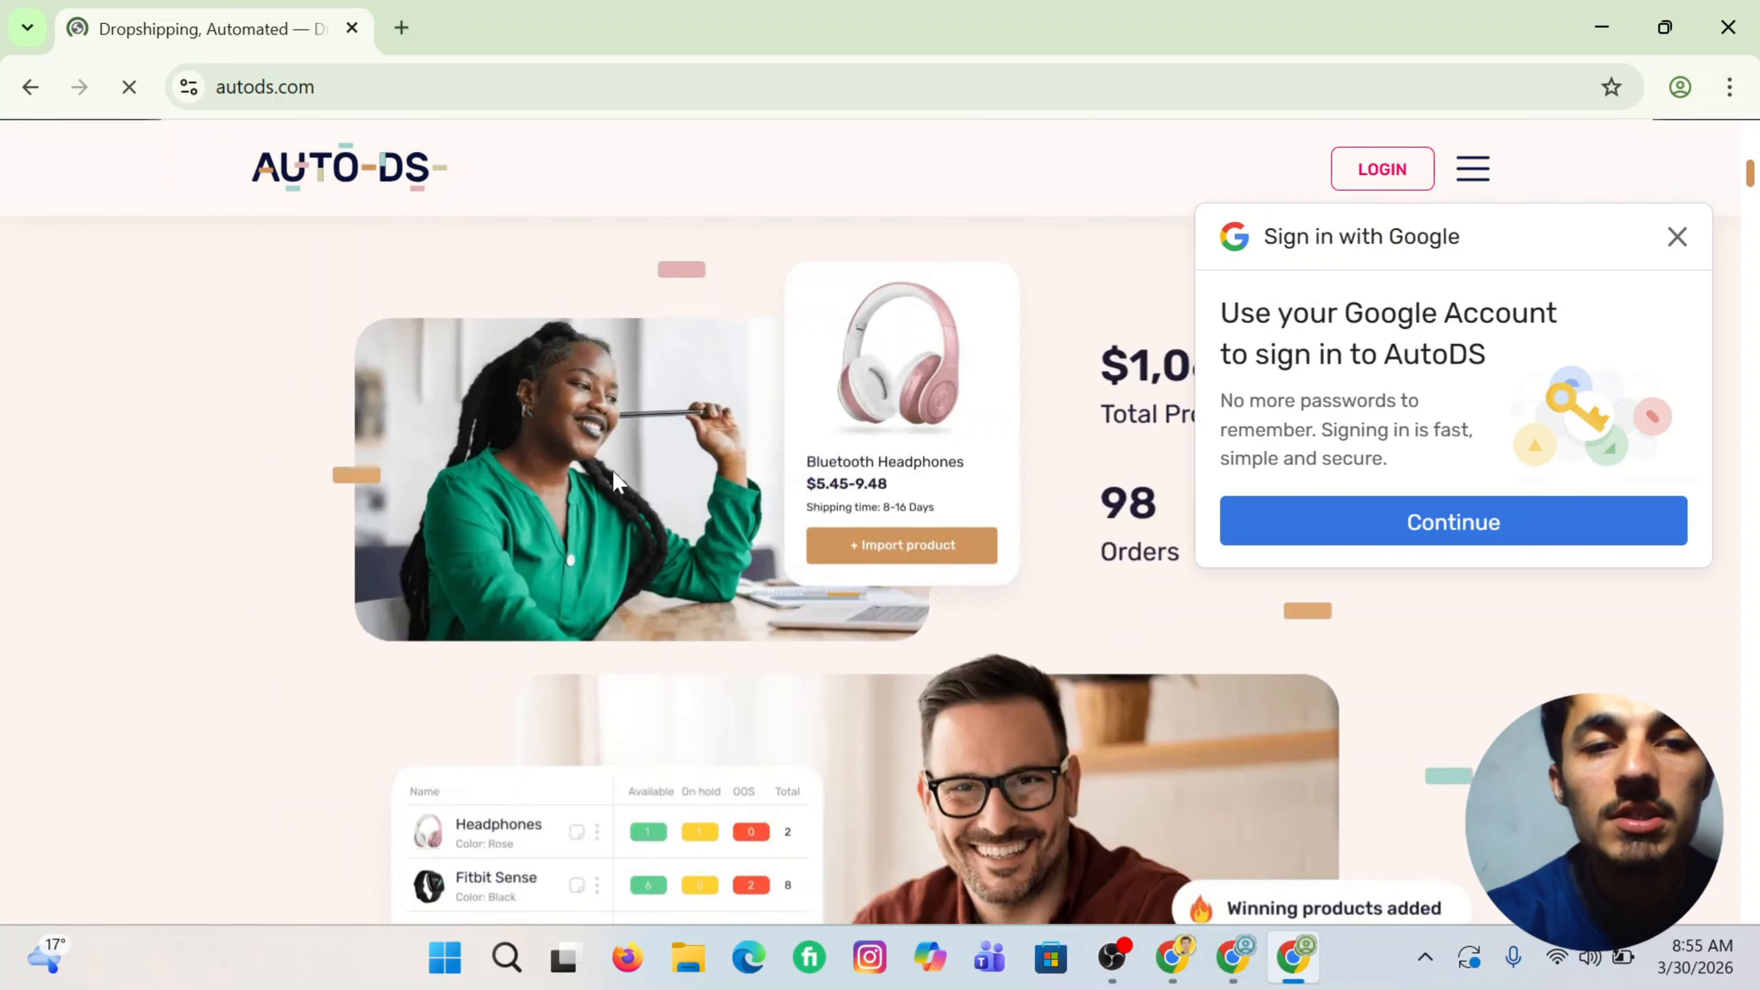
{"action": "scroll", "coordinate": [617, 480], "scroll_direction": "down", "scroll_amount": 15}
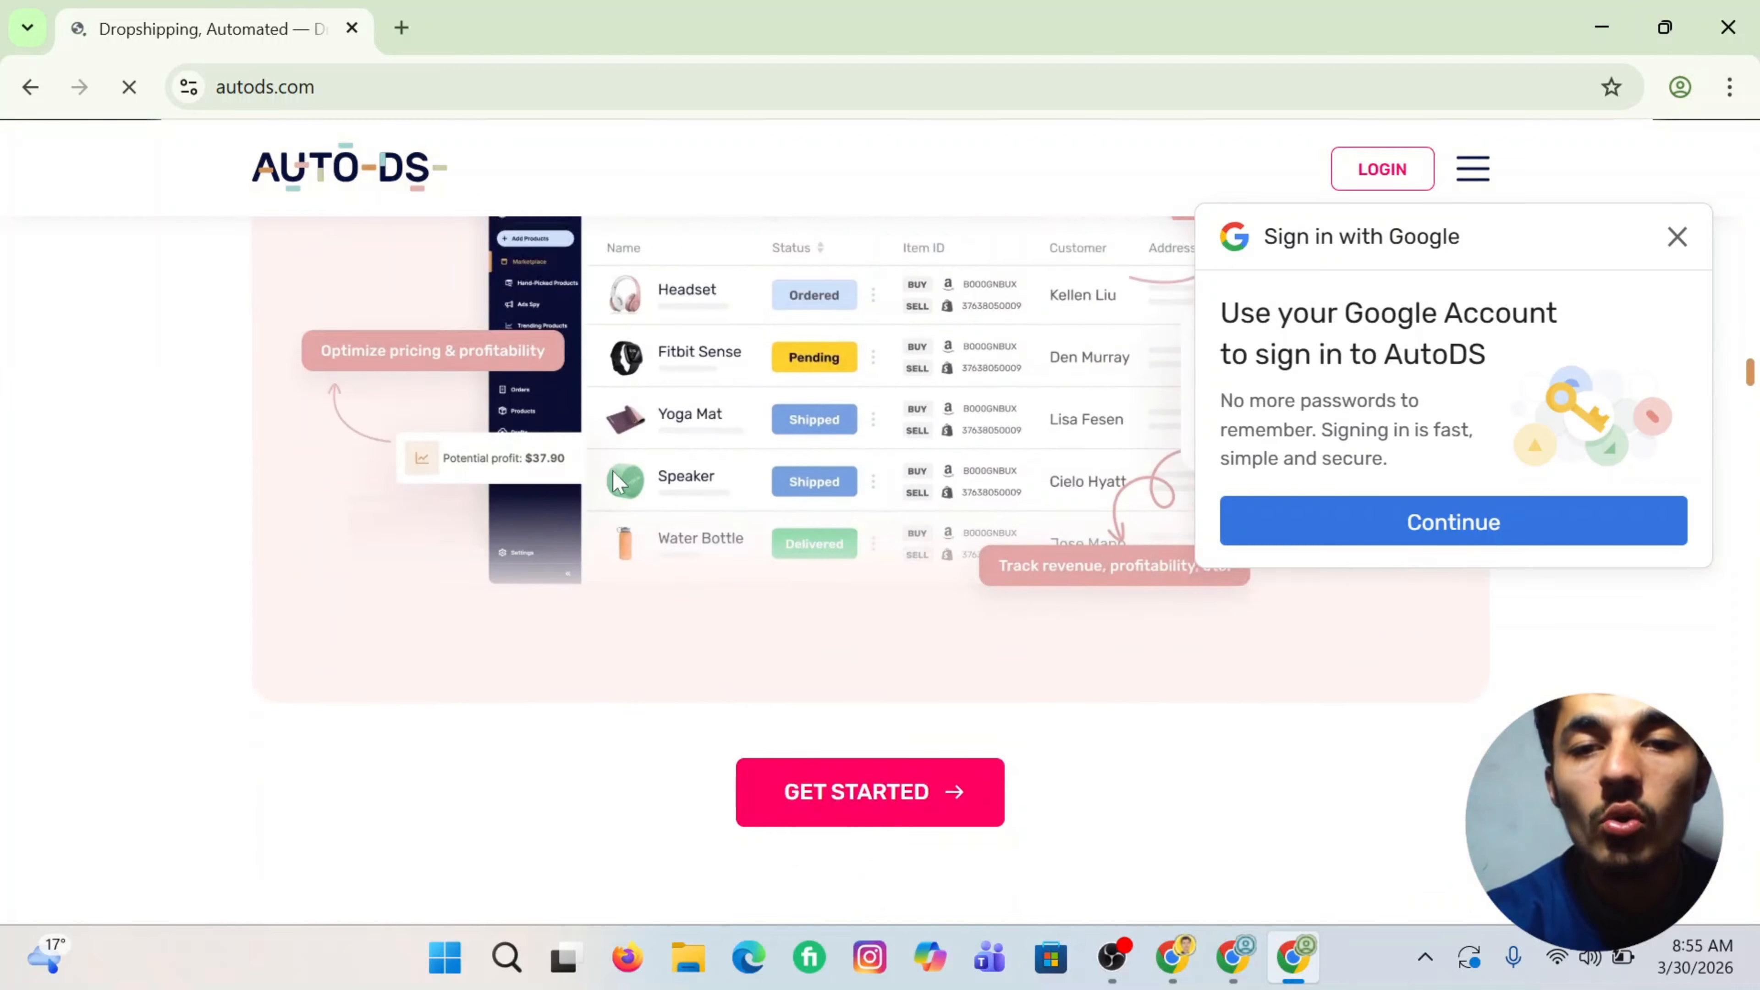
{"action": "scroll", "coordinate": [1019, 549], "scroll_direction": "down", "scroll_amount": 10}
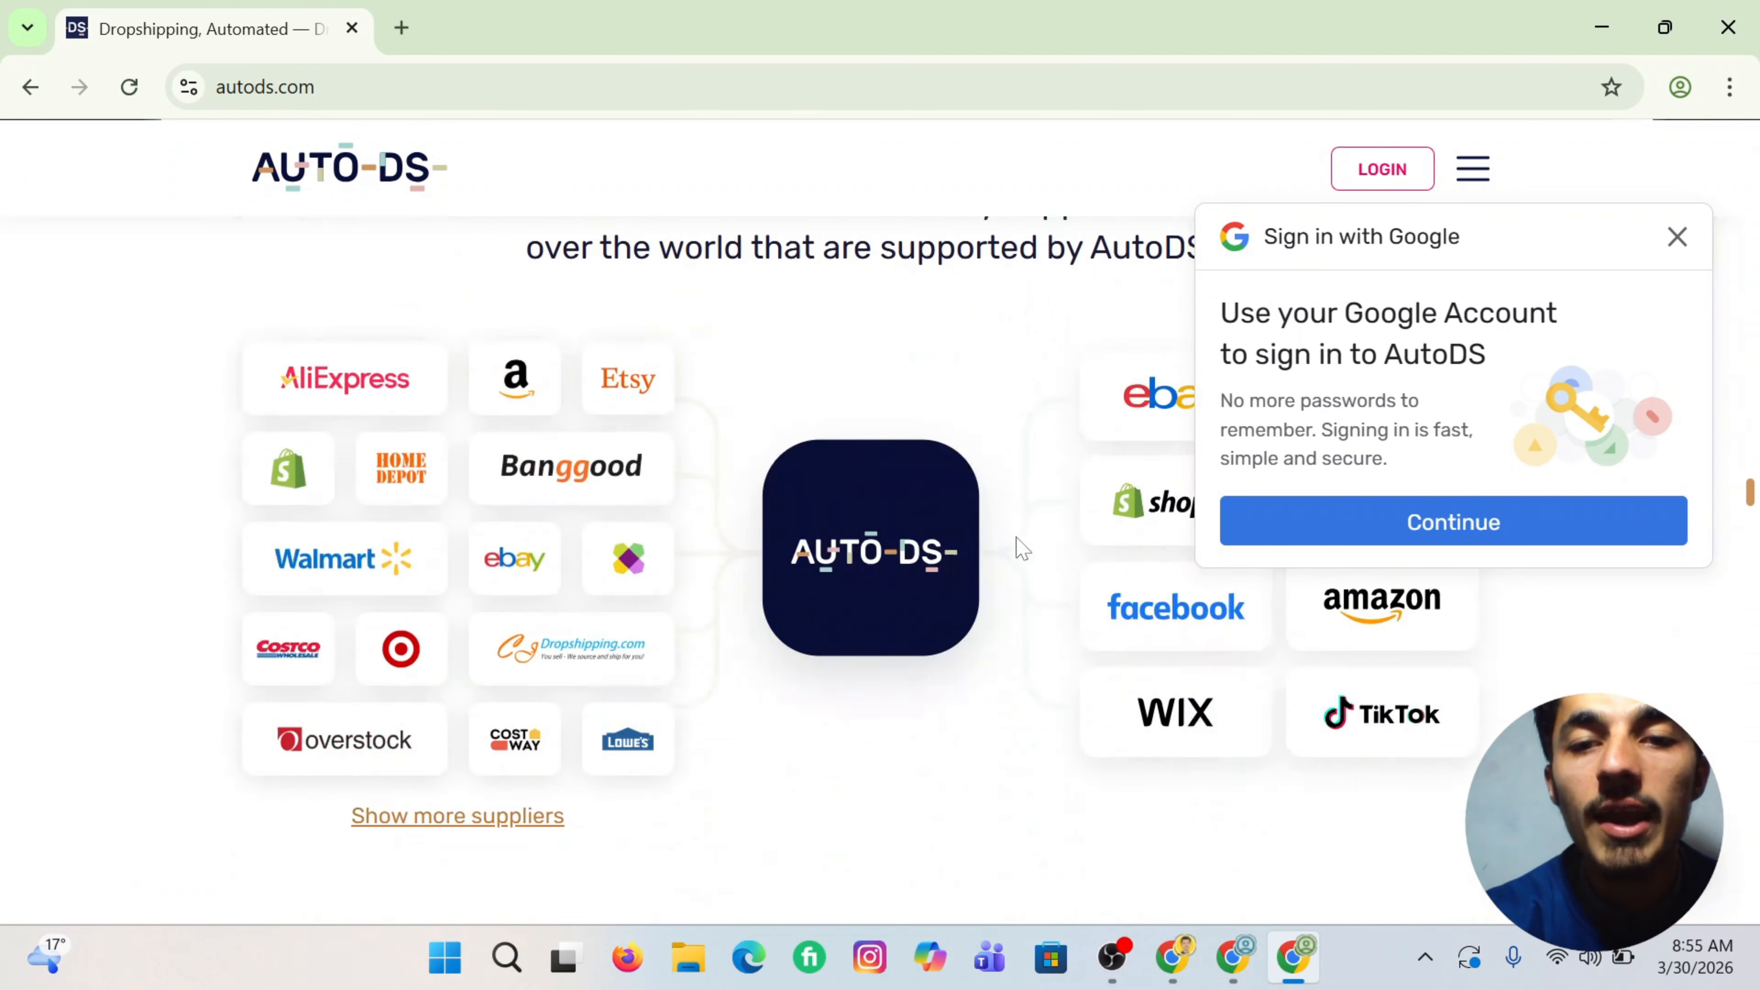
{"action": "scroll", "coordinate": [1014, 550], "scroll_direction": "up", "scroll_amount": 2}
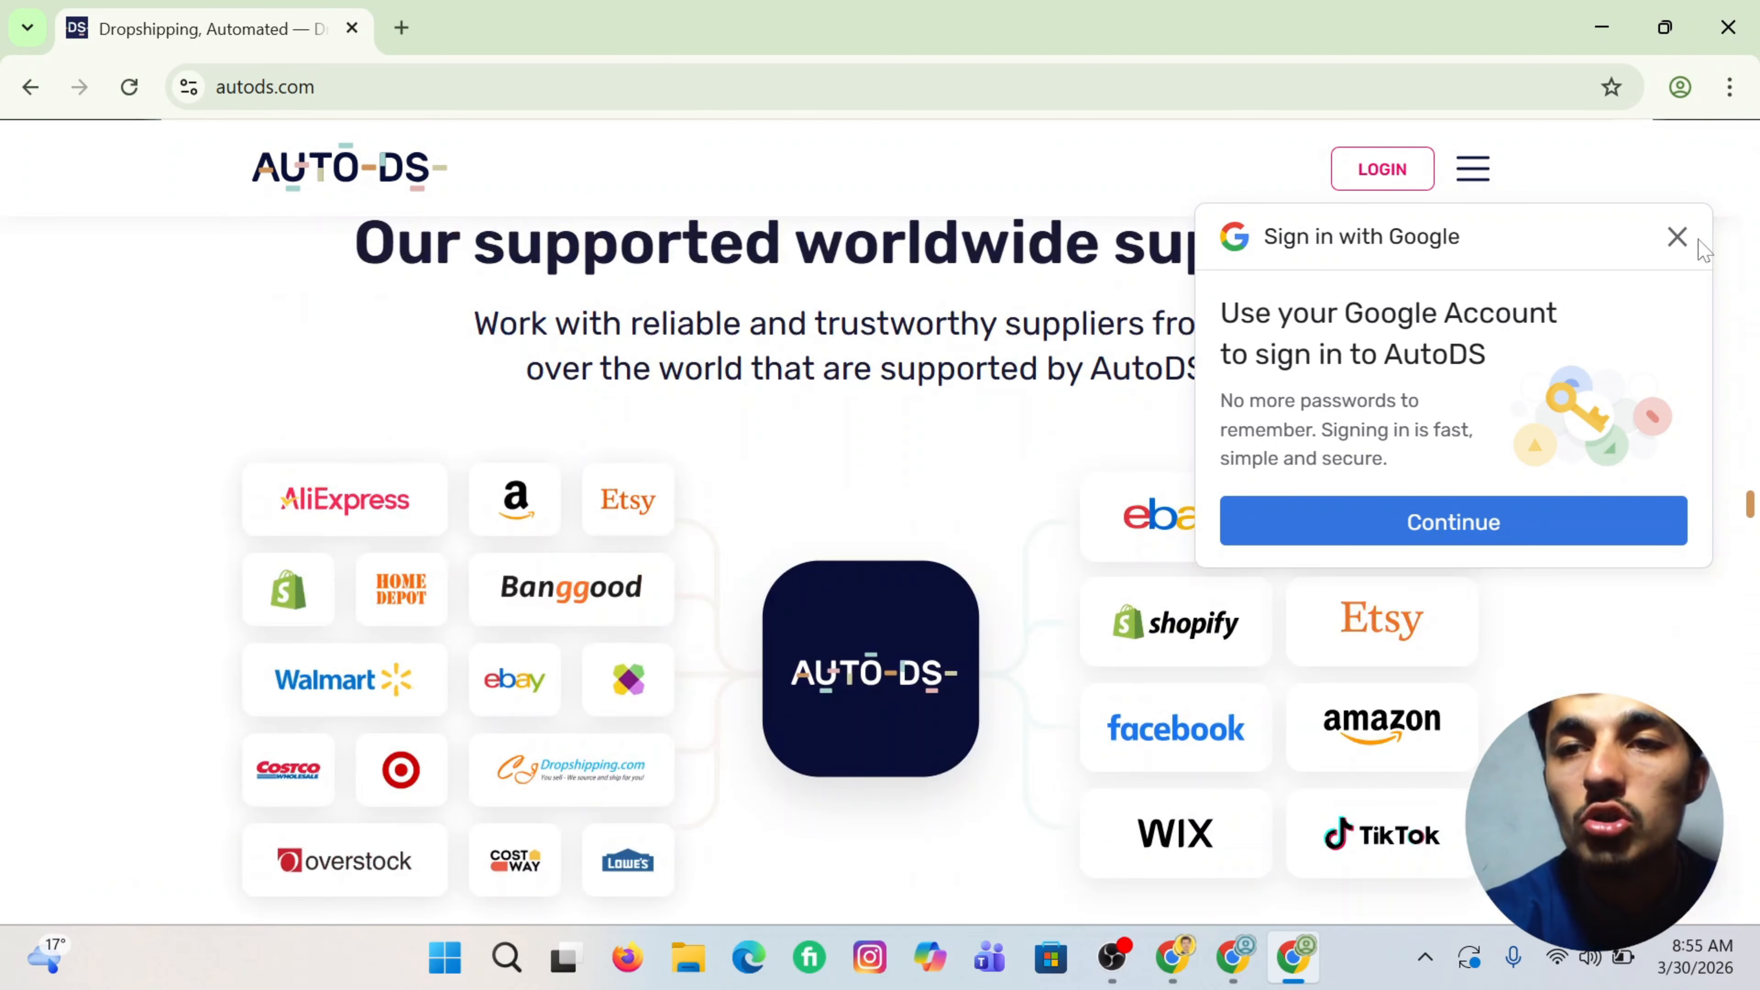
{"action": "left_click", "coordinate": [1678, 236]}
Step: Open the AutoDS eBay dropshipping page and start signing up from there
{"action": "left_click", "coordinate": [1154, 520]}
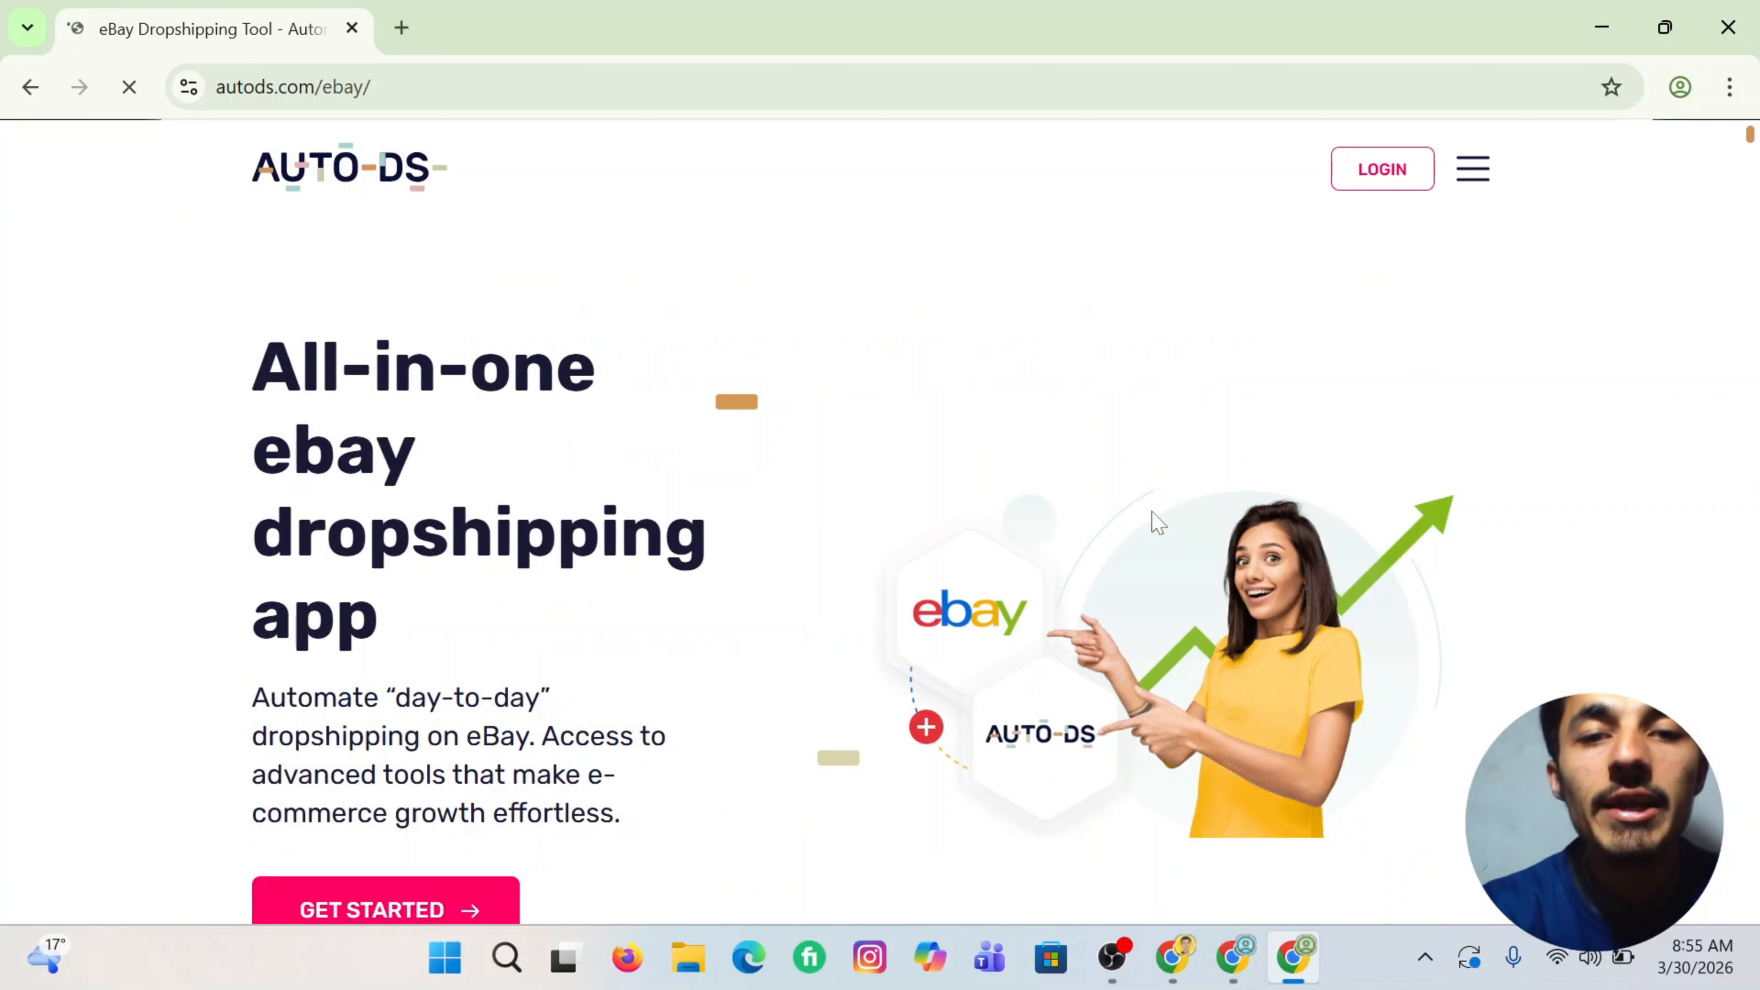
{"action": "scroll", "coordinate": [1154, 520], "scroll_direction": "down", "scroll_amount": 4}
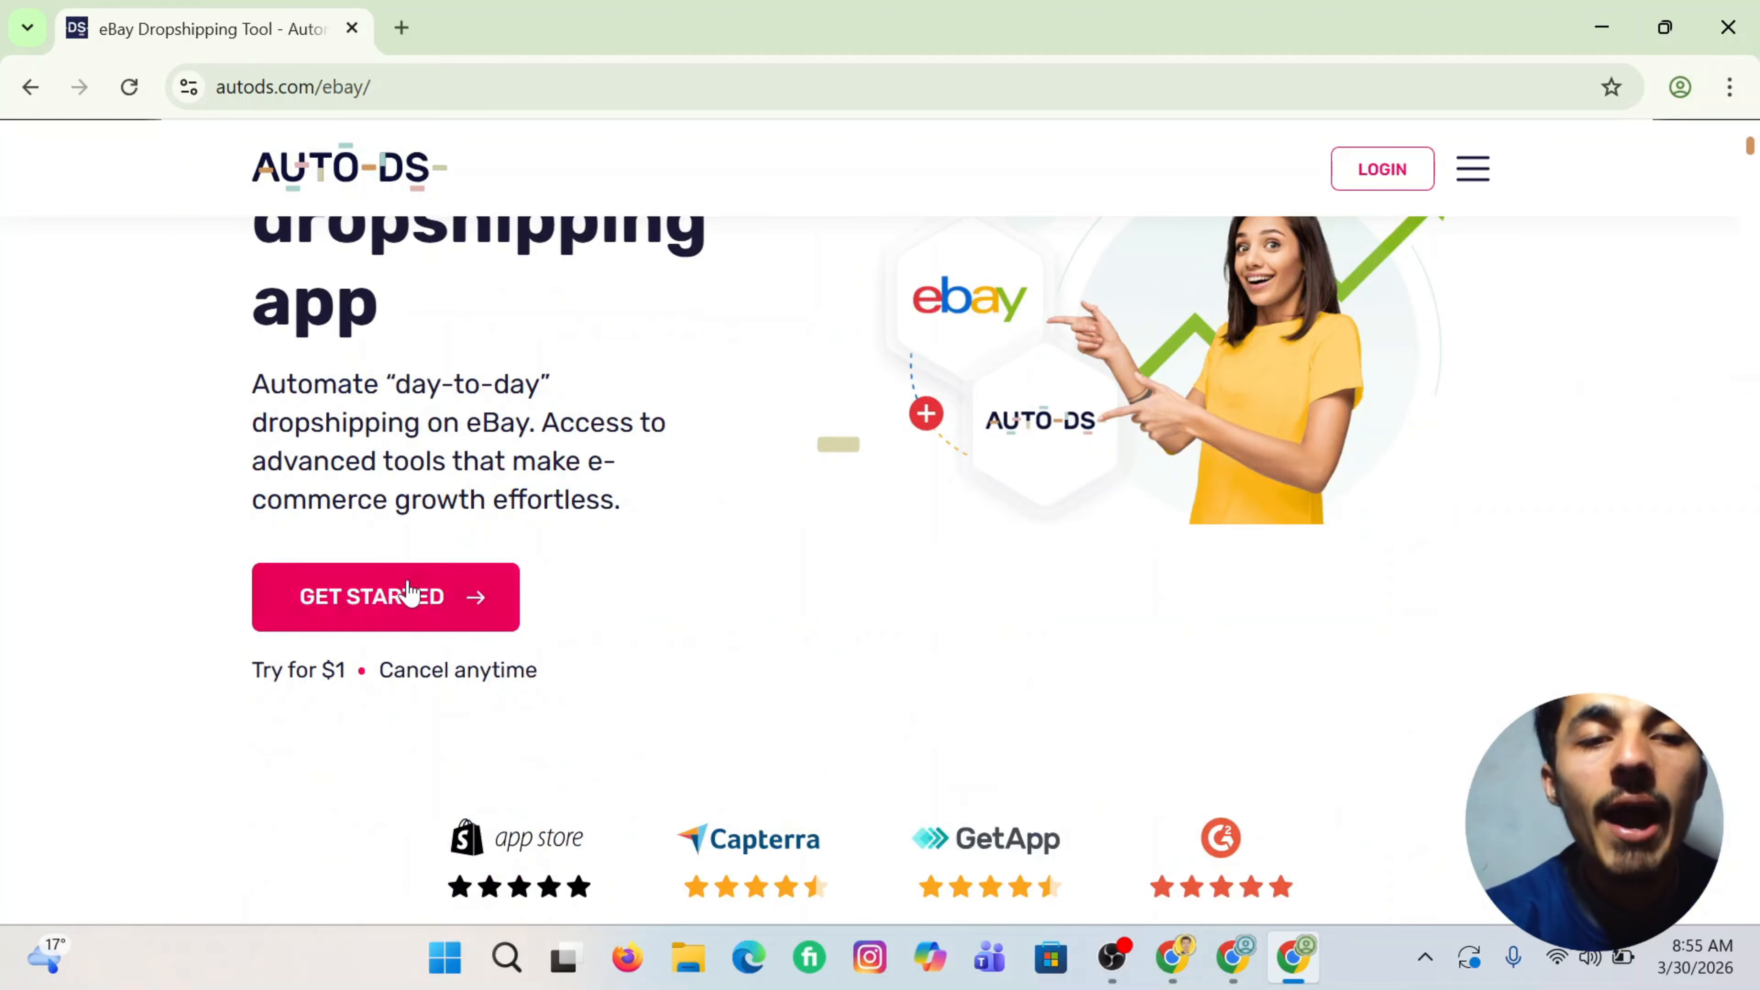
{"action": "left_click", "coordinate": [392, 596]}
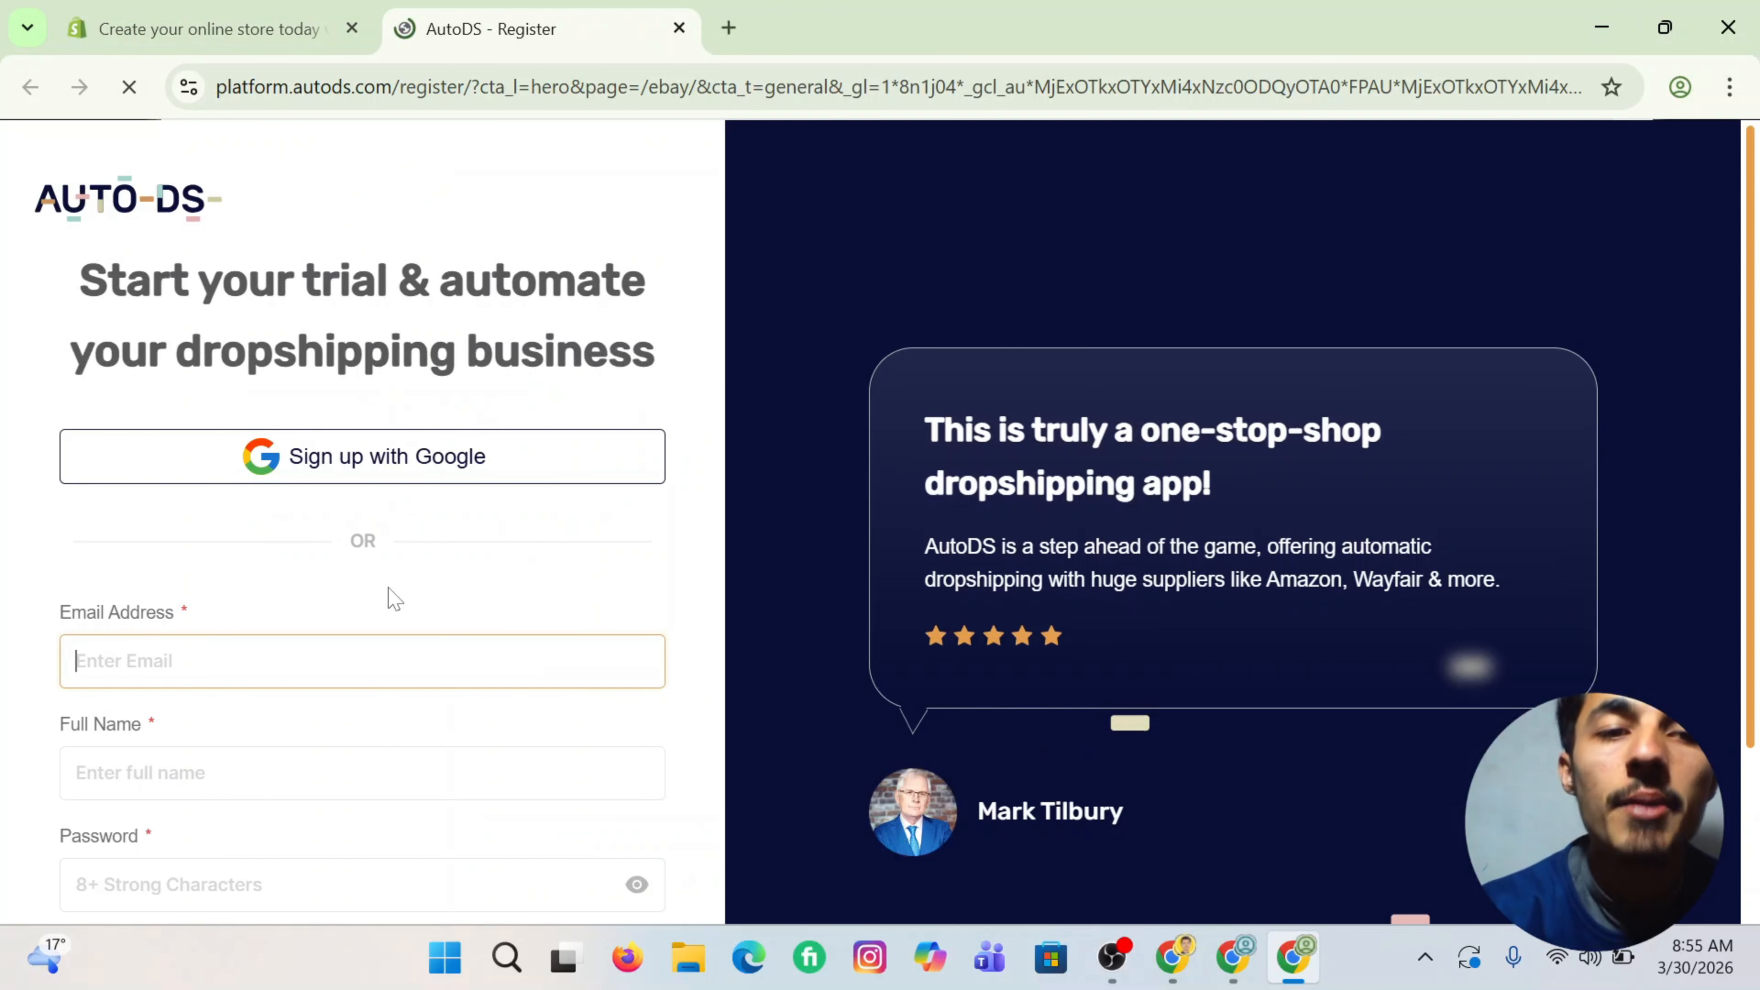
Step: Fill in the Register form with the e-mail, full name and password, then submit it with Join Now
{"action": "key", "text": "ctrl+v"}
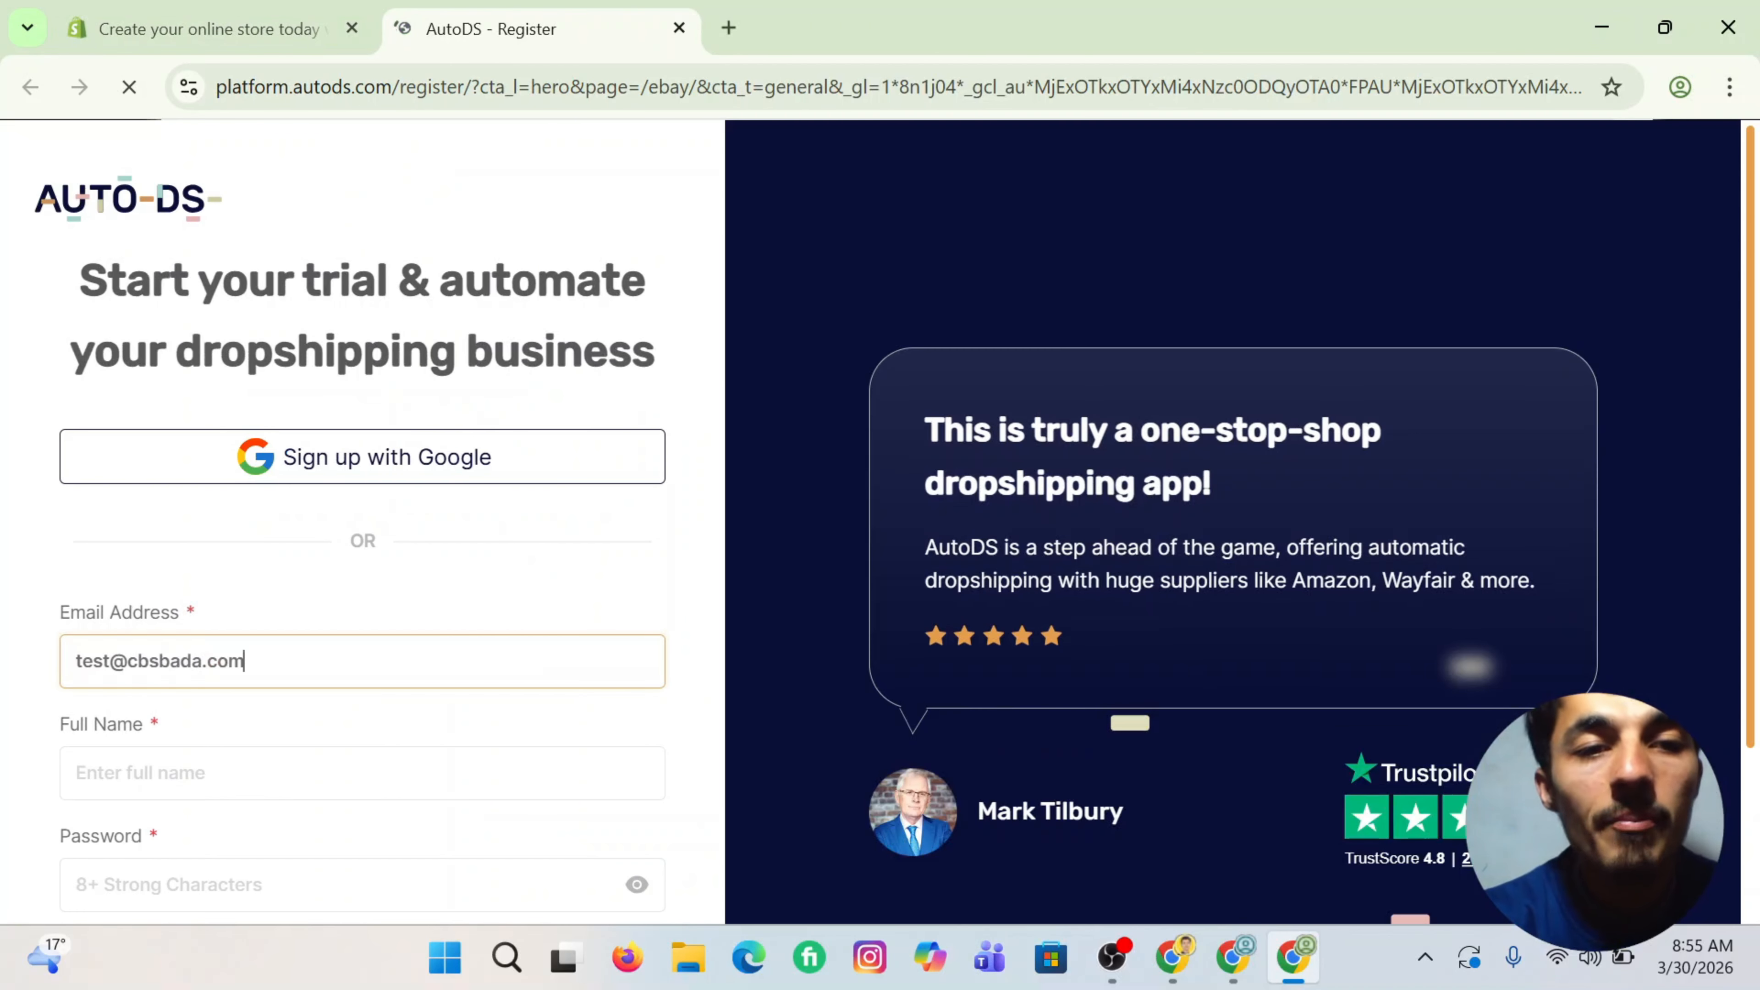
{"action": "scroll", "coordinate": [232, 574], "scroll_direction": "down", "scroll_amount": 3}
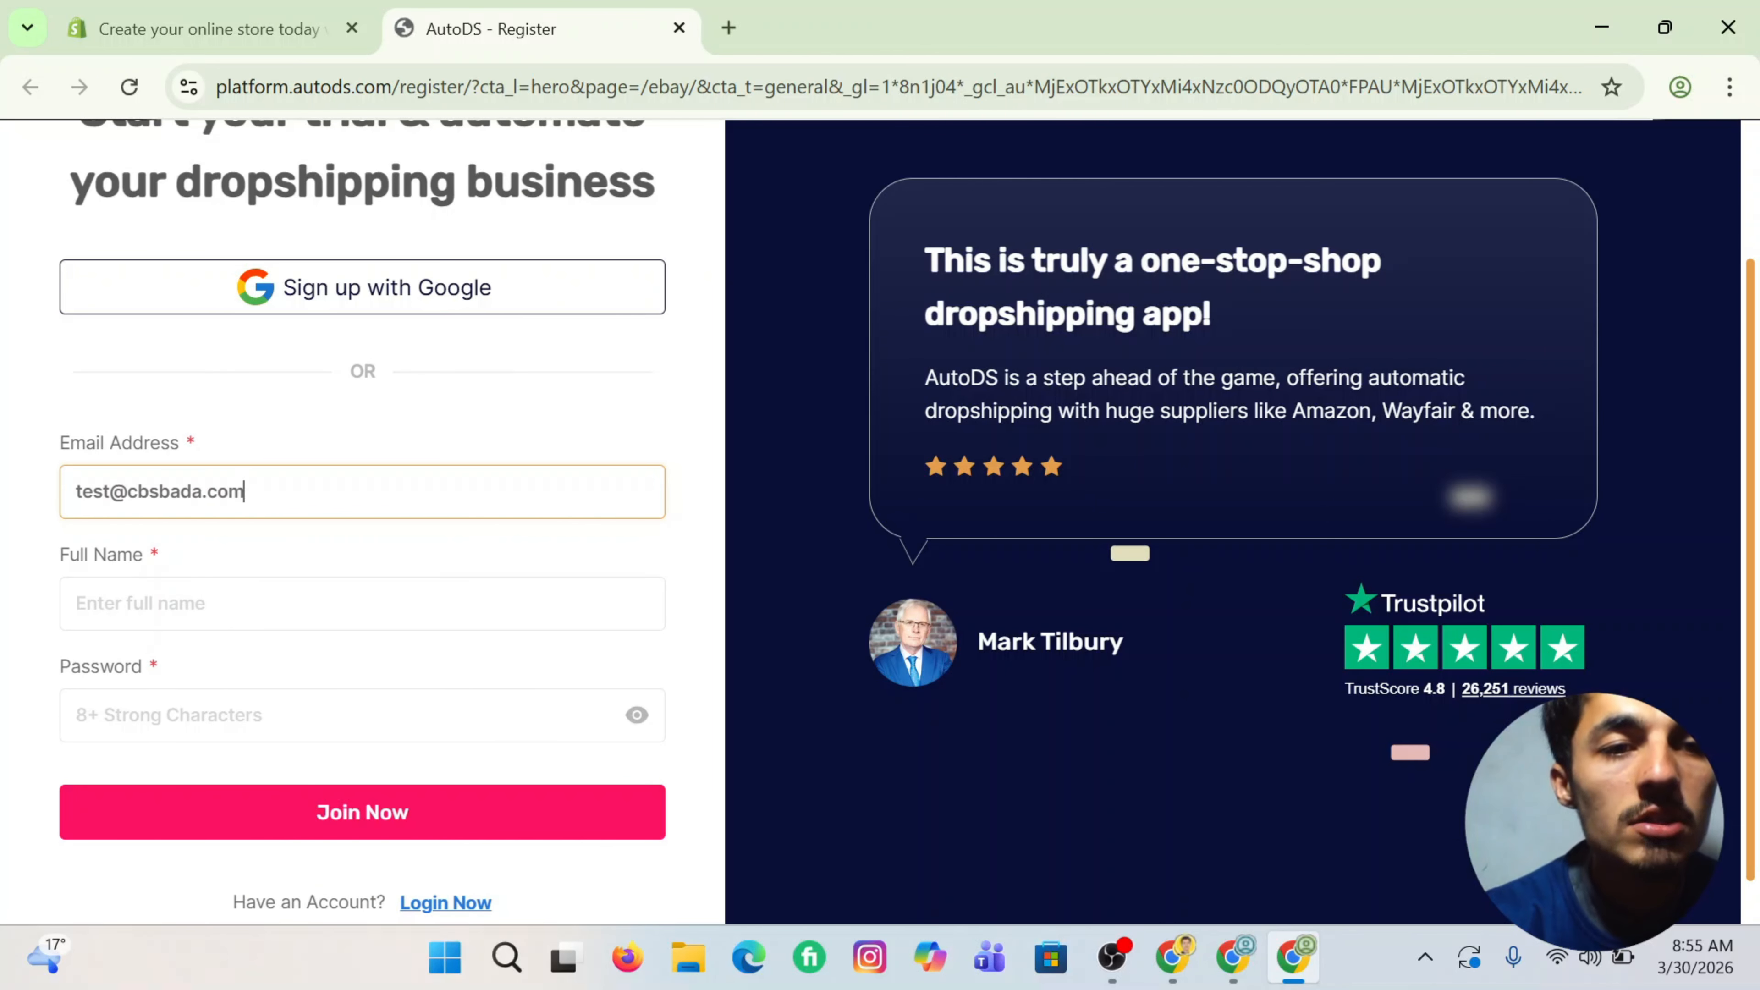
{"action": "left_click", "coordinate": [232, 602]}
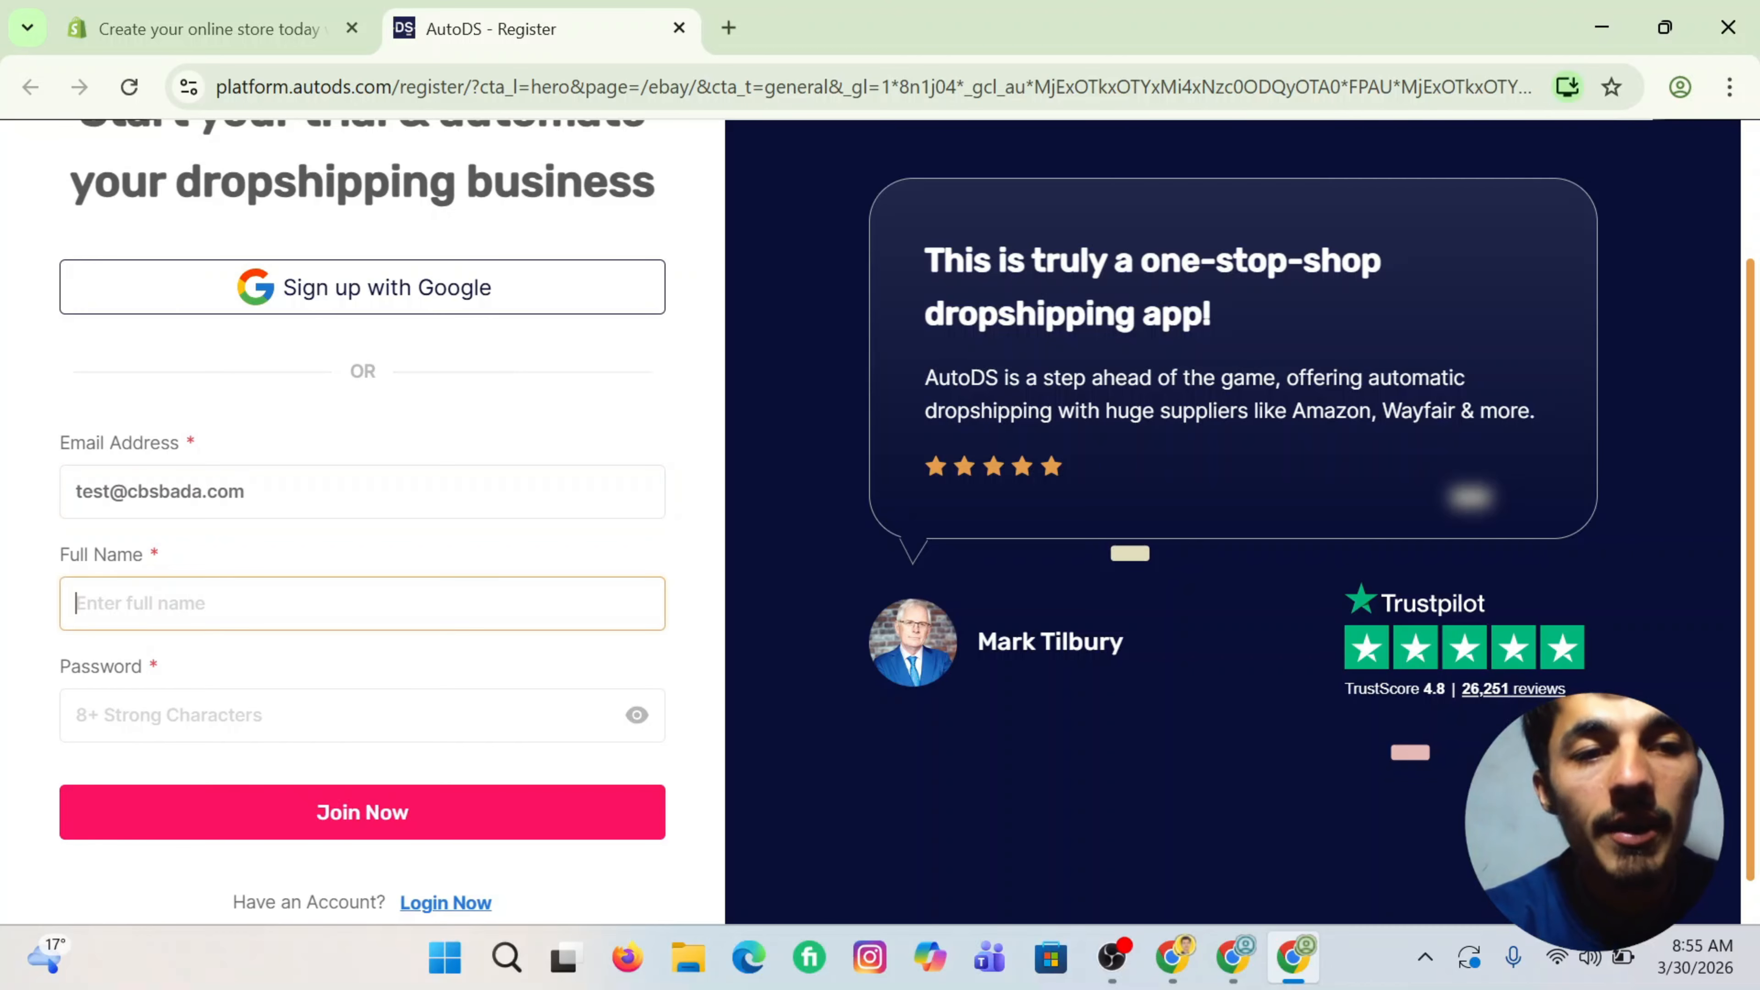
{"action": "type", "text": "Muhammad Sagin"}
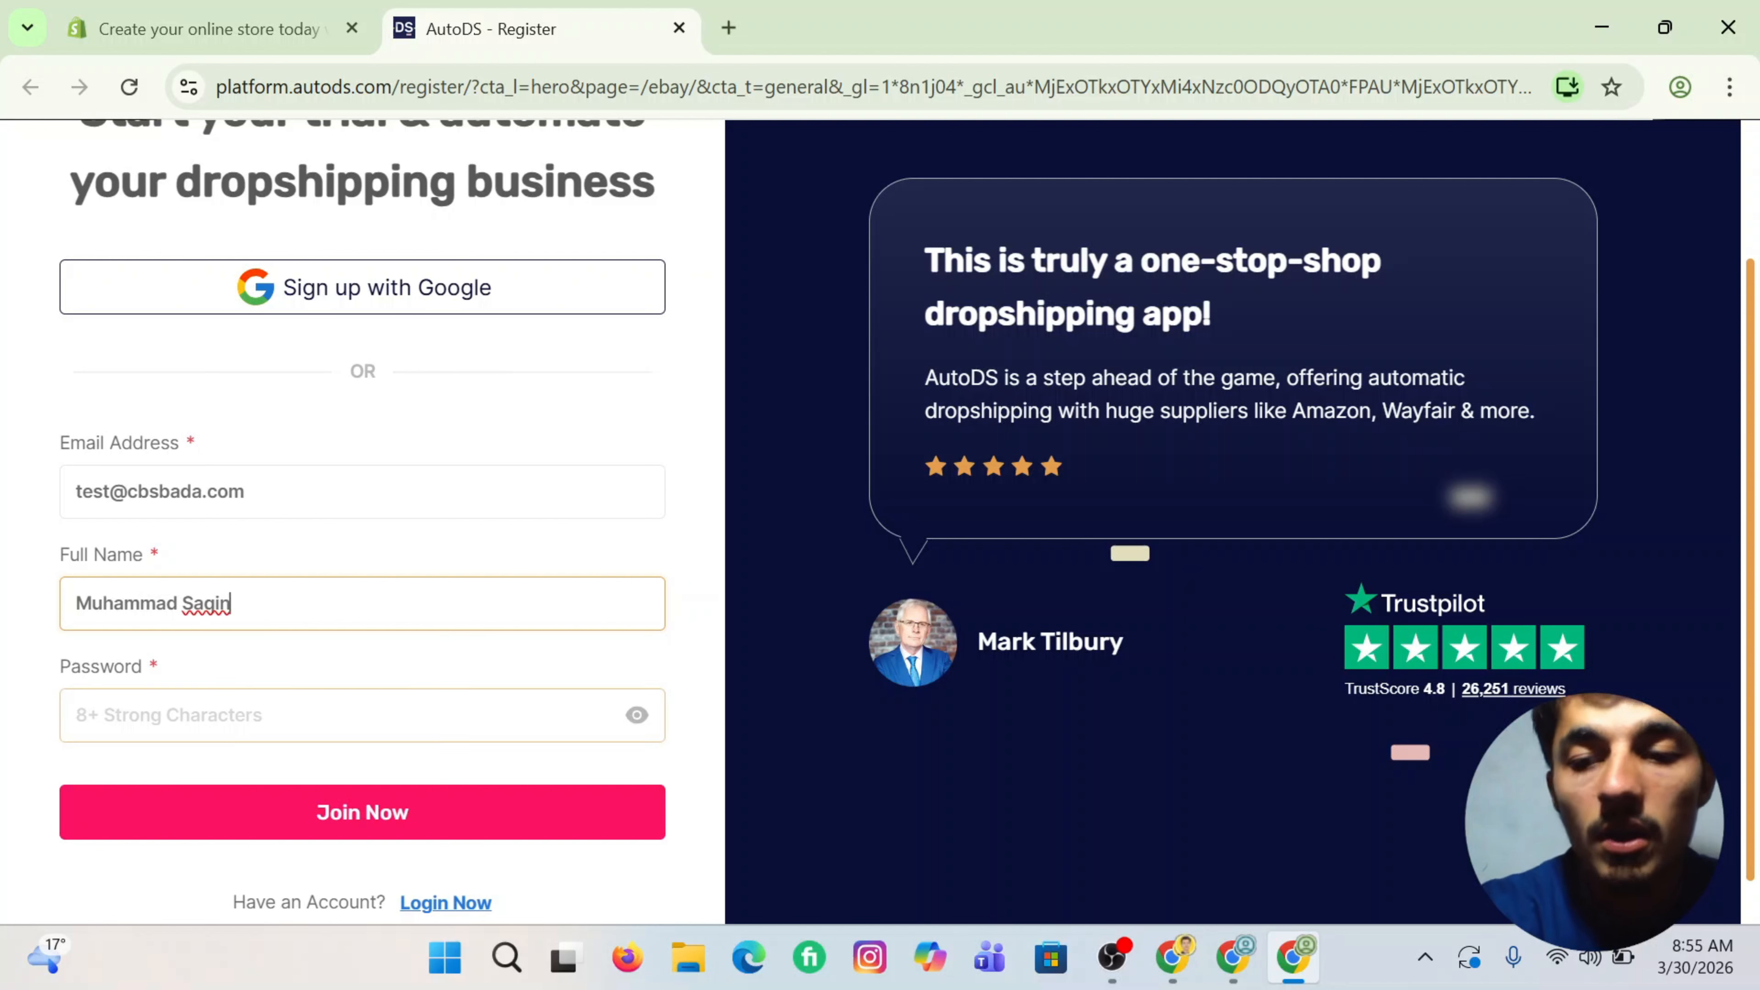
{"action": "key", "text": "BackSpace"}
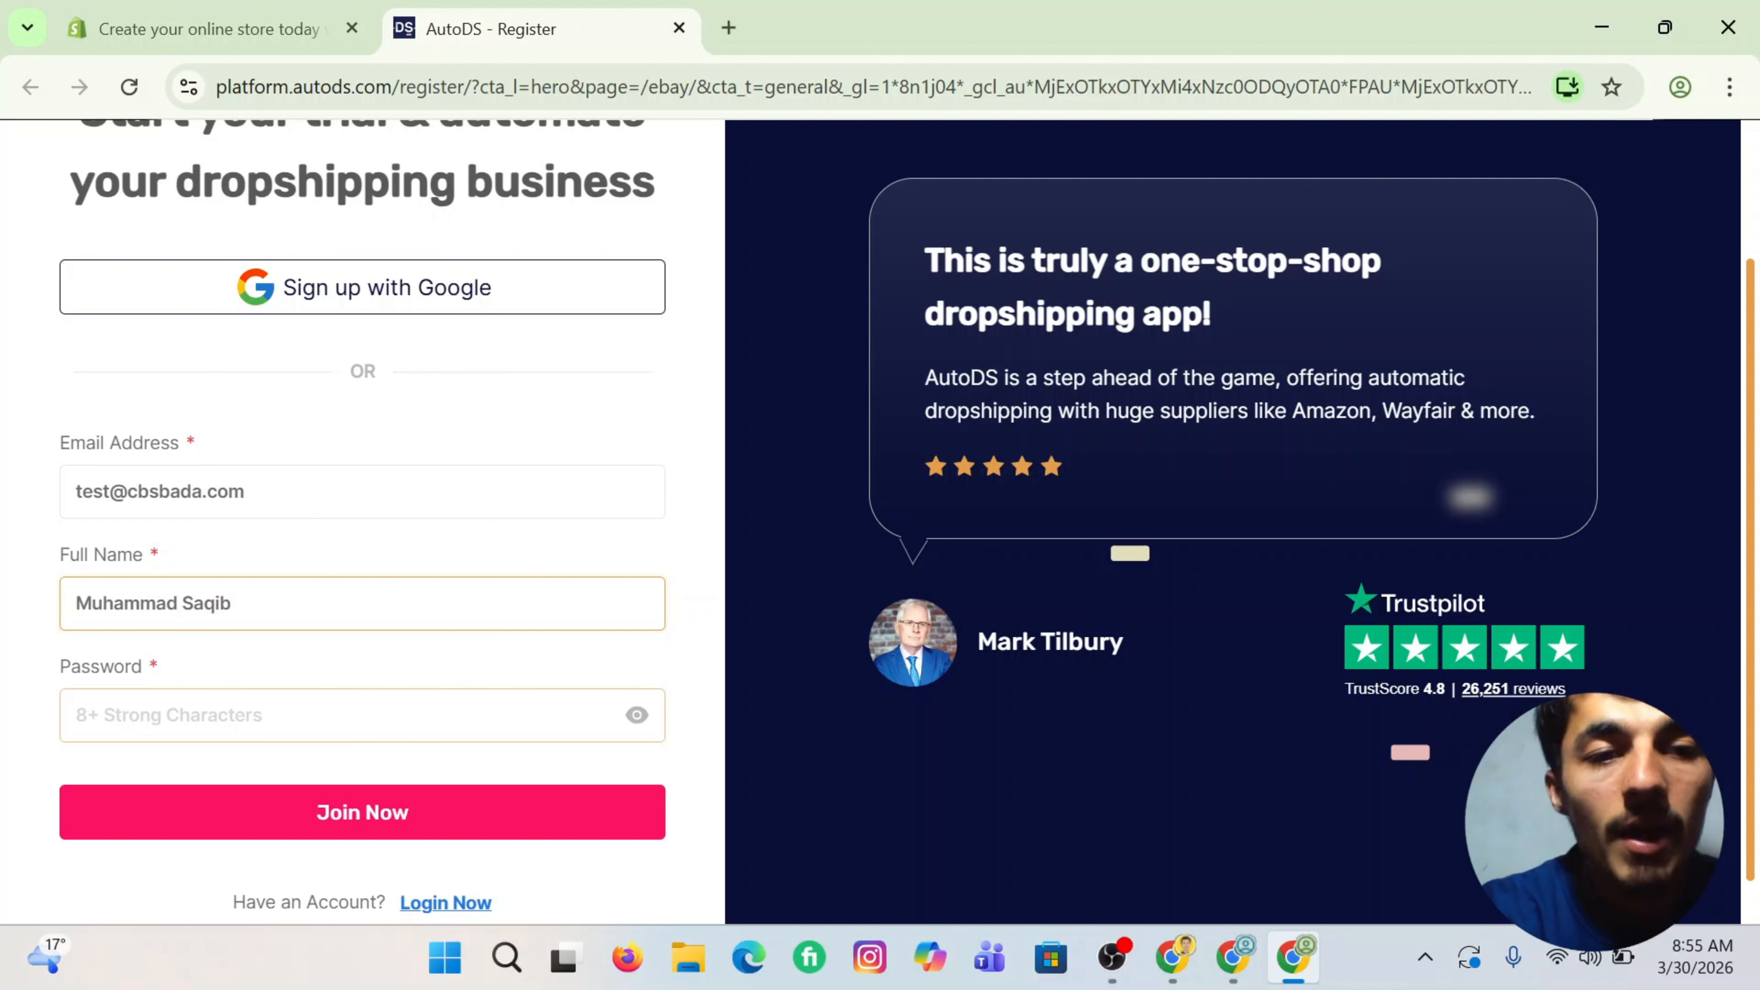
{"action": "left_click", "coordinate": [76, 715]}
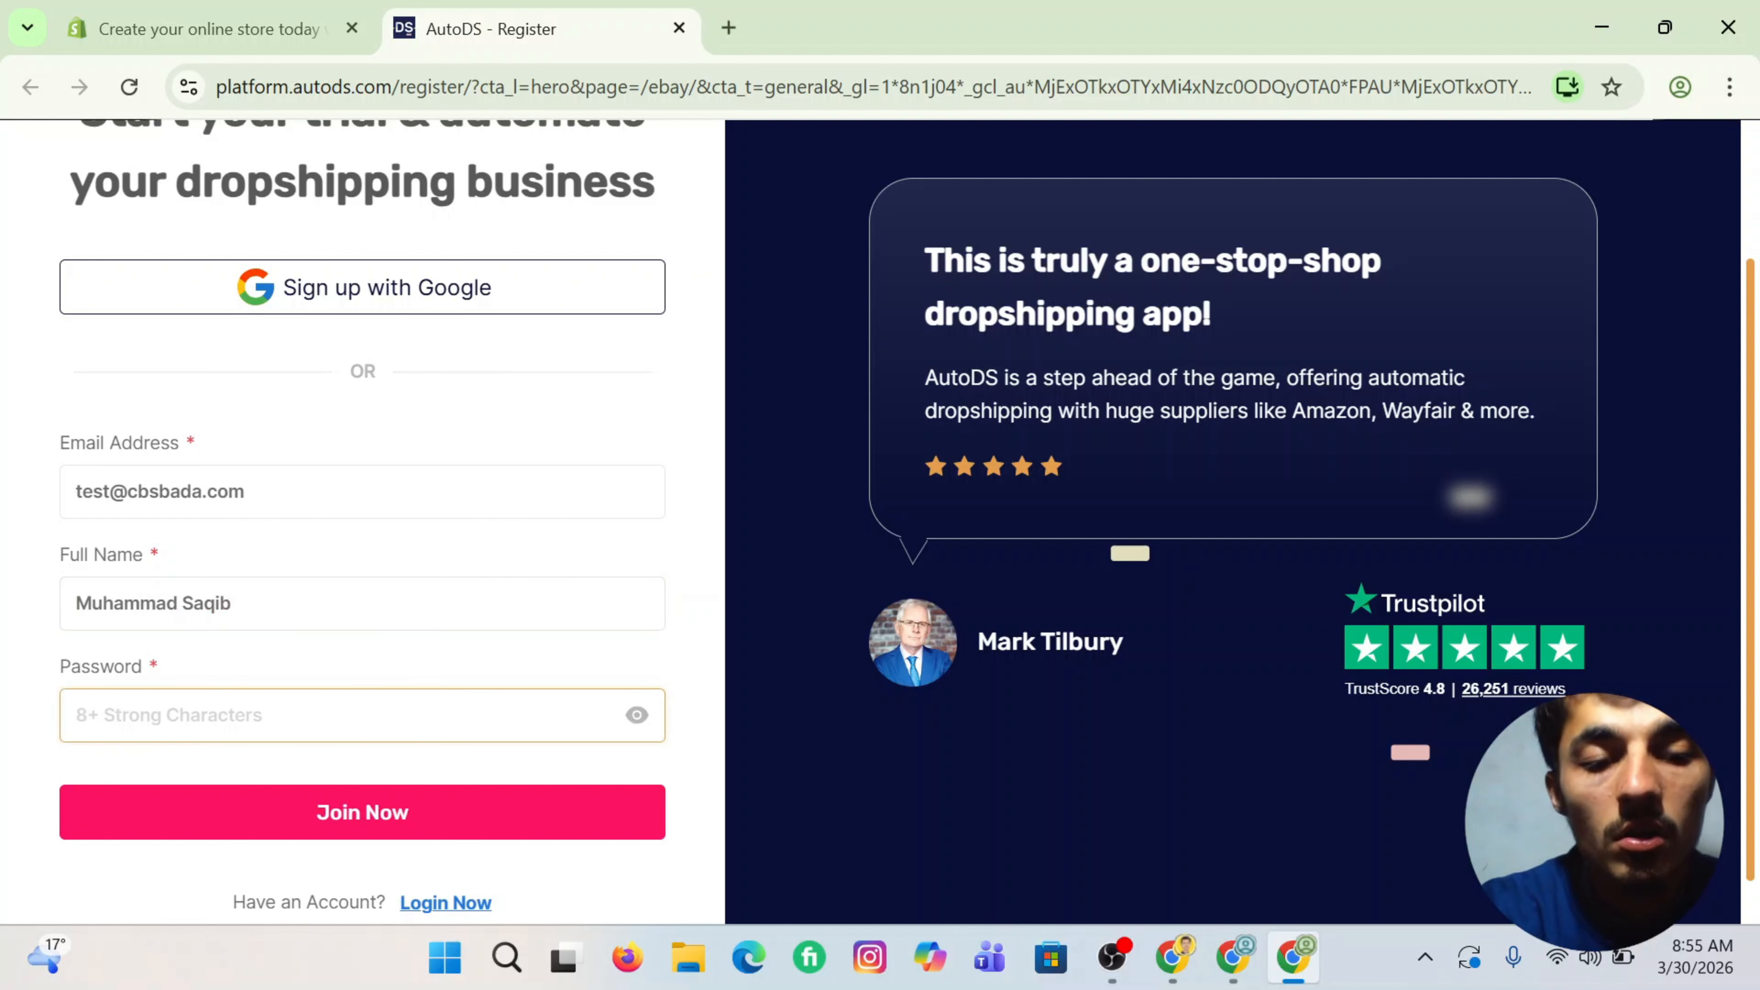
{"action": "type", "text": "a"}
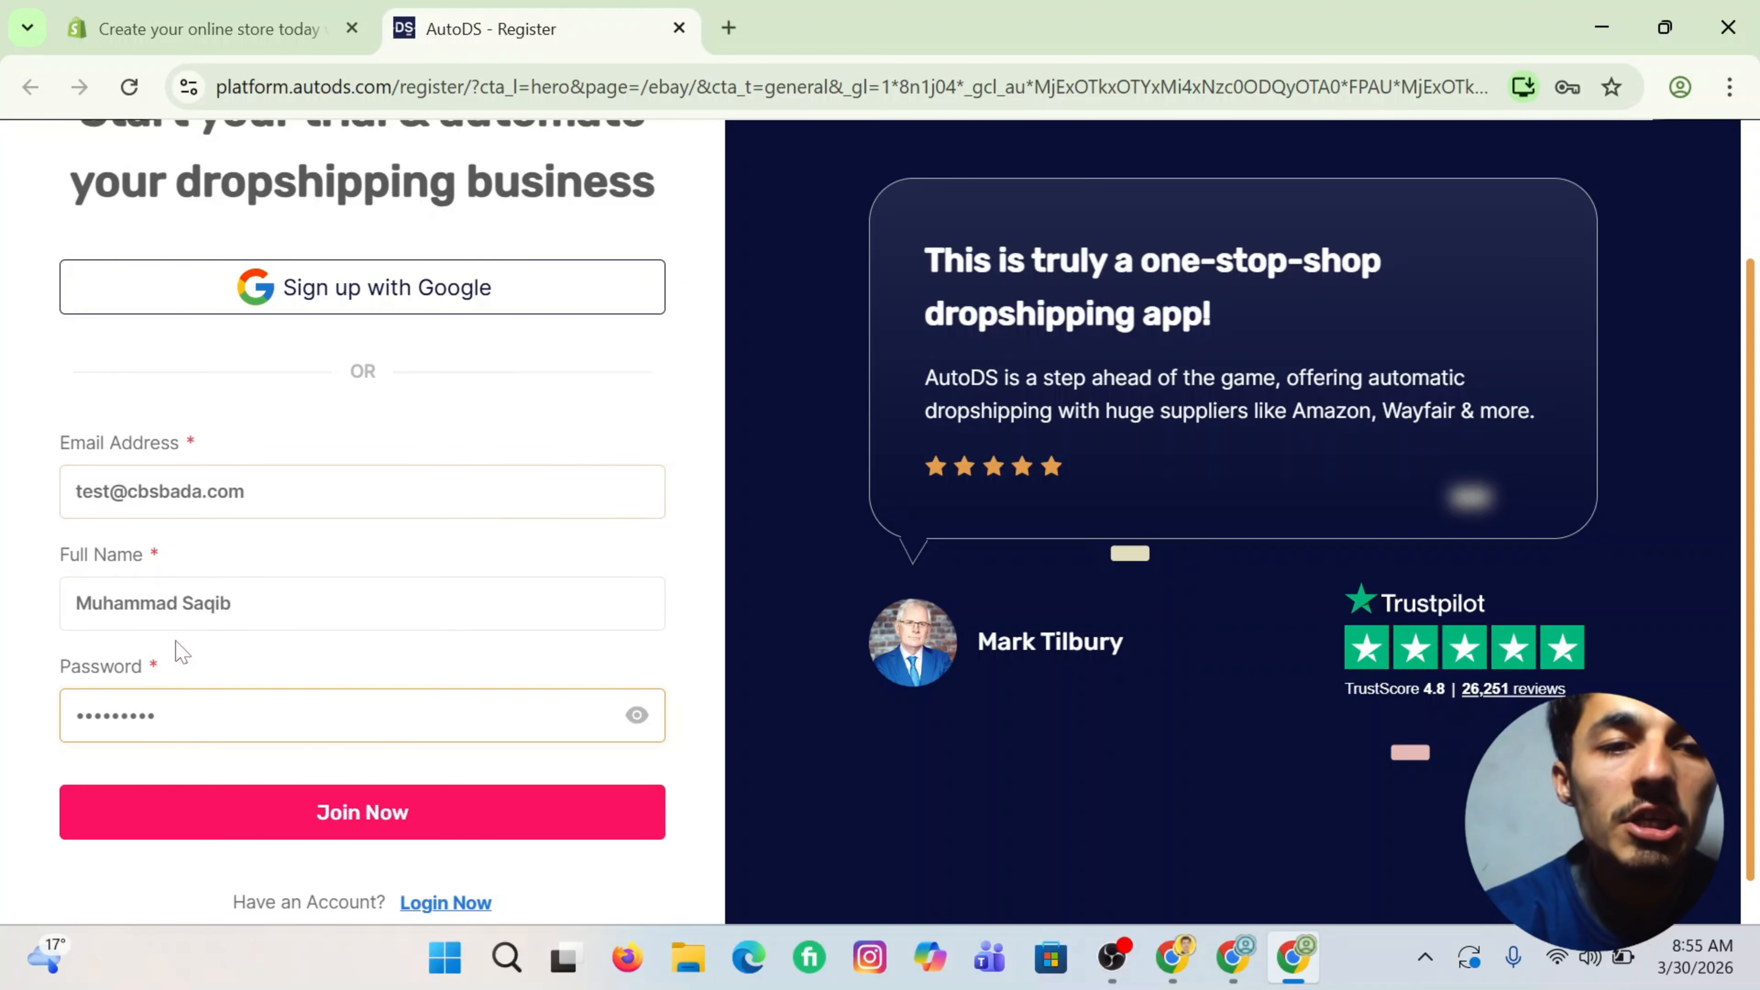
{"action": "left_click", "coordinate": [319, 836]}
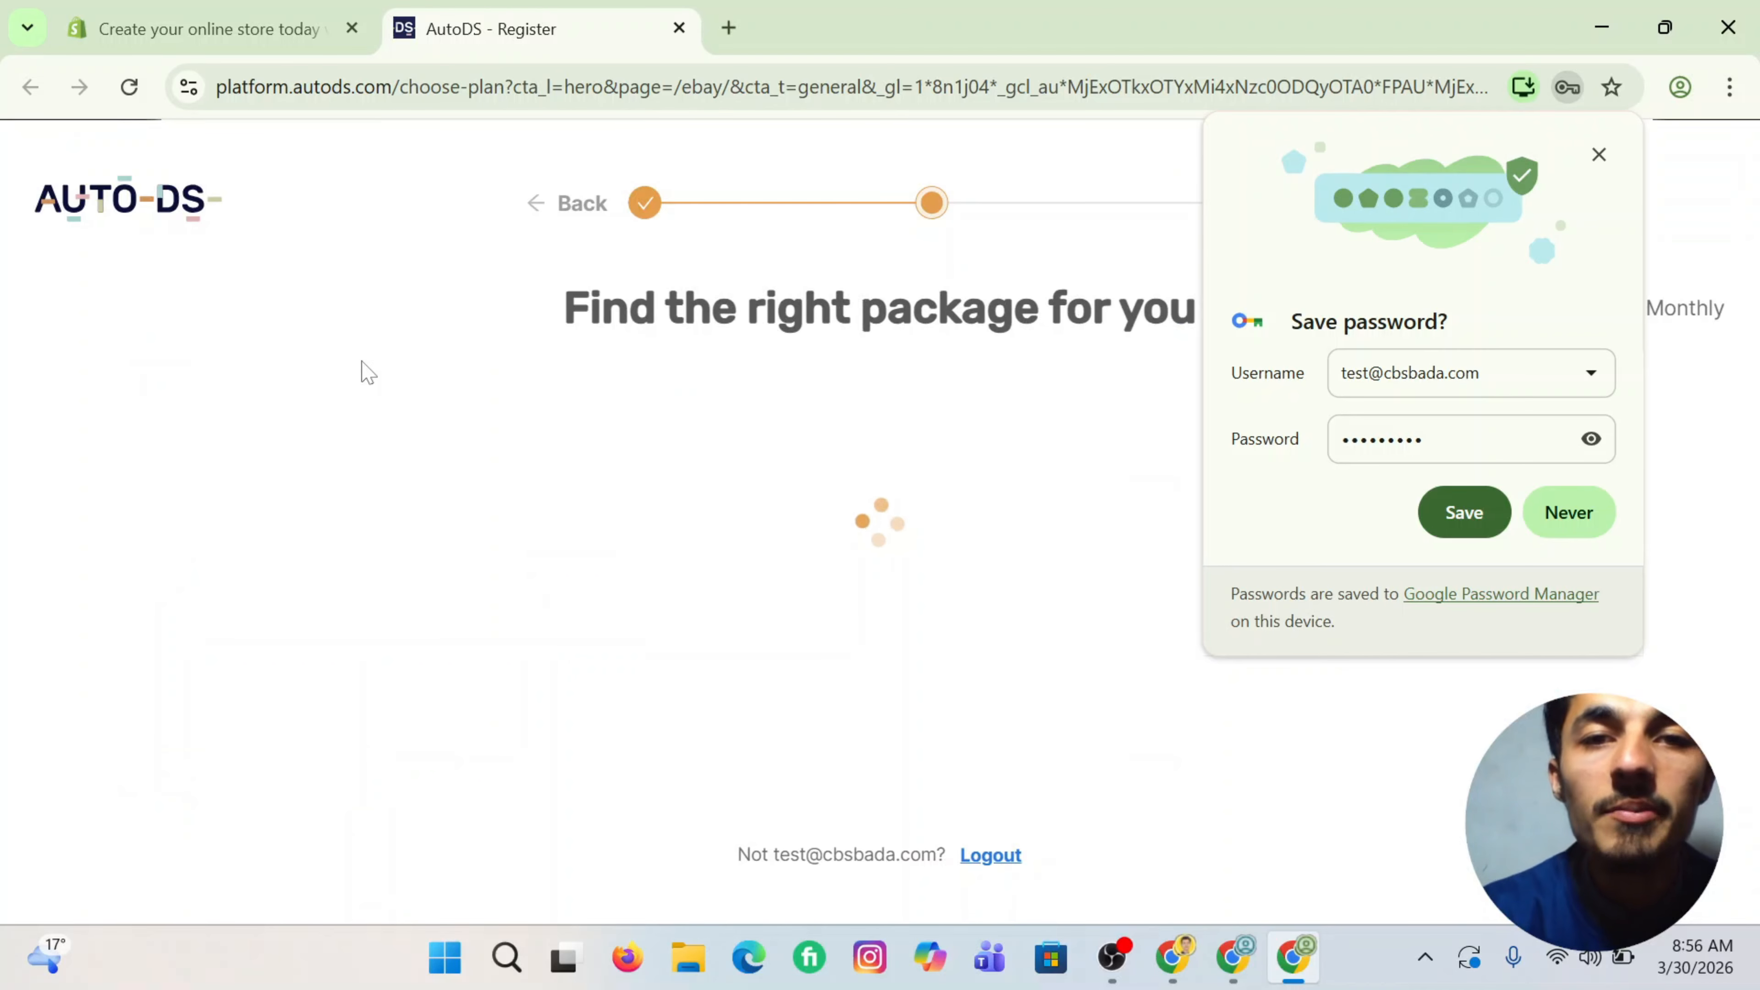
Step: Decline saving the password, switch pricing to Monthly, and choose the Starter 400 plan for $0.99
{"action": "left_click", "coordinate": [1567, 512]}
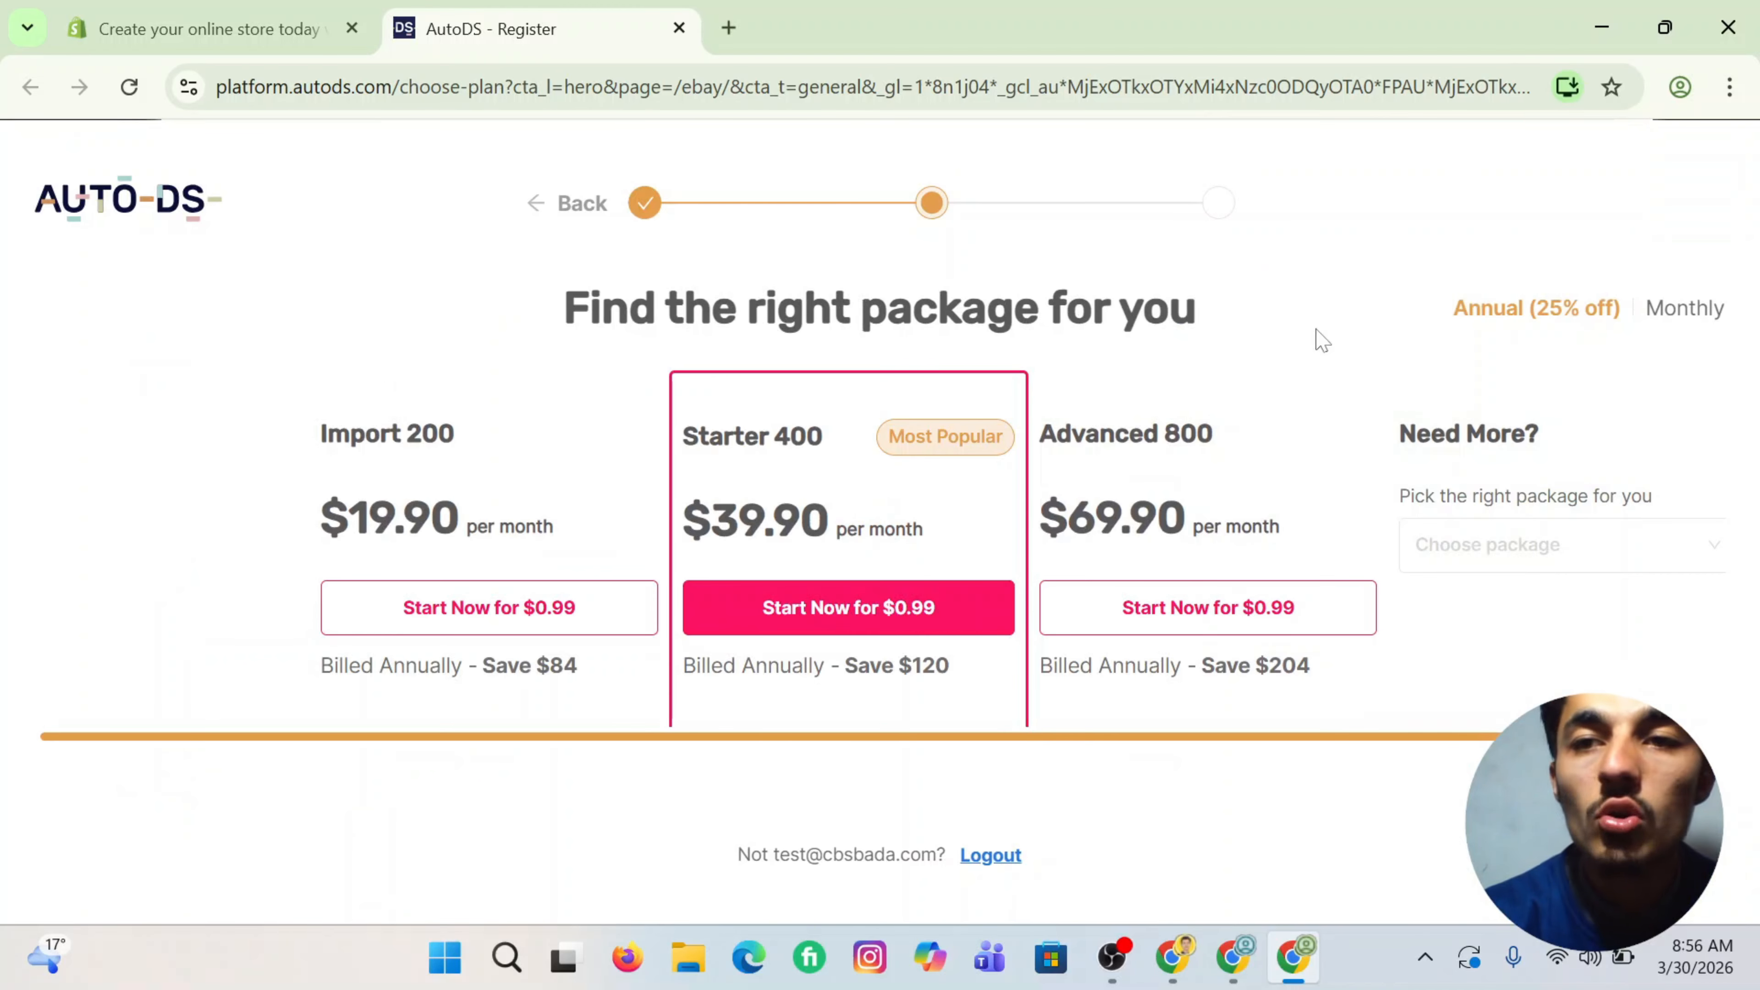
{"action": "left_click", "coordinate": [1686, 310]}
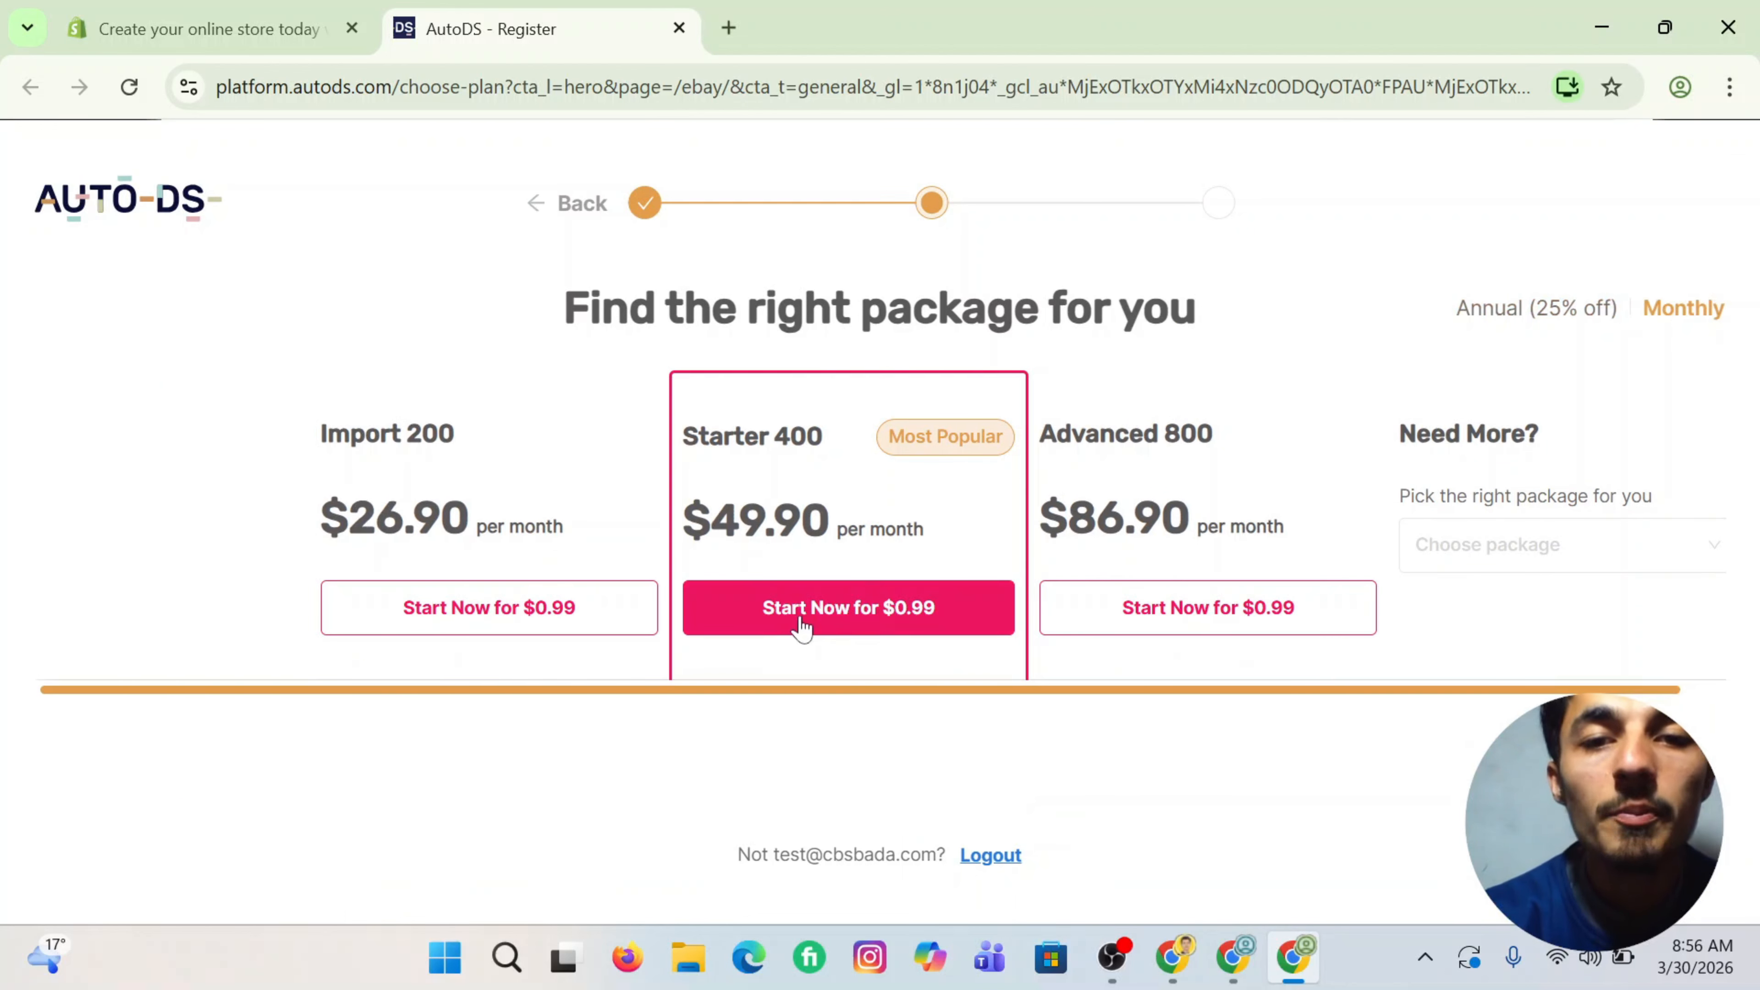
{"action": "left_click", "coordinate": [854, 617]}
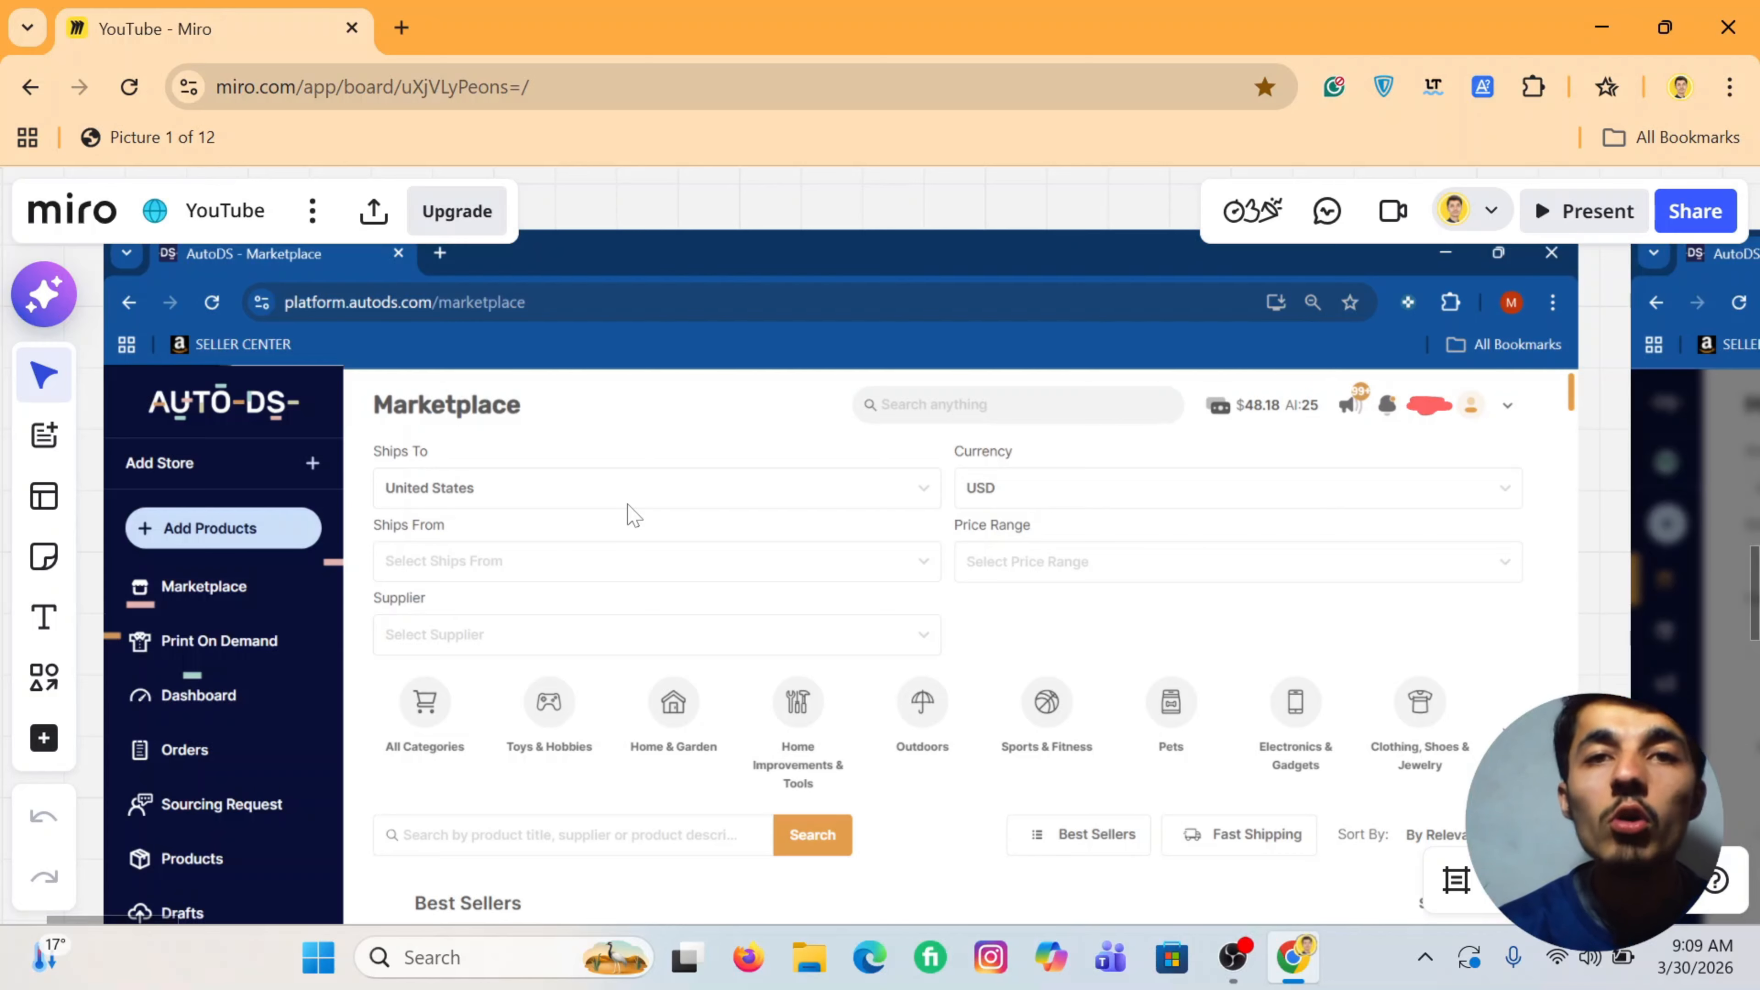
Step: Pan the Miro board past the 'Connect store' screenshot to the eBay sign-in screenshot
{"action": "scroll", "coordinate": [179, 486], "scroll_direction": "up", "scroll_amount": 3}
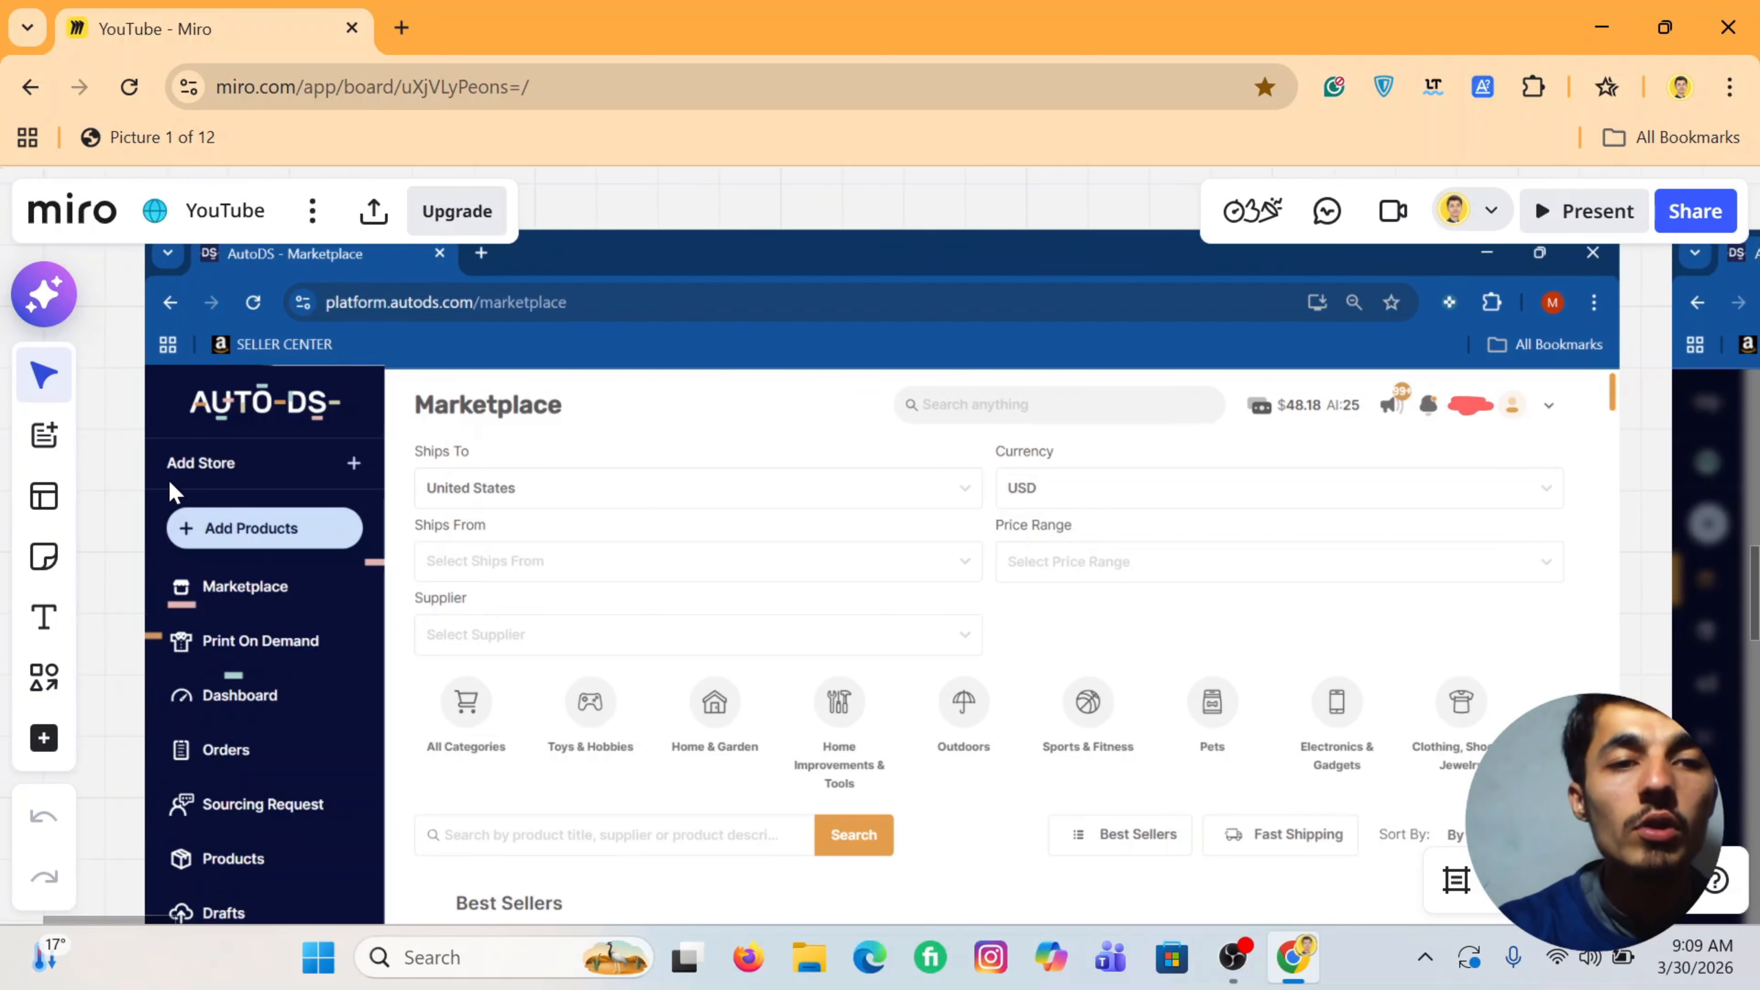
{"action": "scroll", "coordinate": [179, 478], "scroll_direction": "up", "scroll_amount": 2}
{"action": "scroll", "coordinate": [524, 523], "scroll_direction": "down", "scroll_amount": 3}
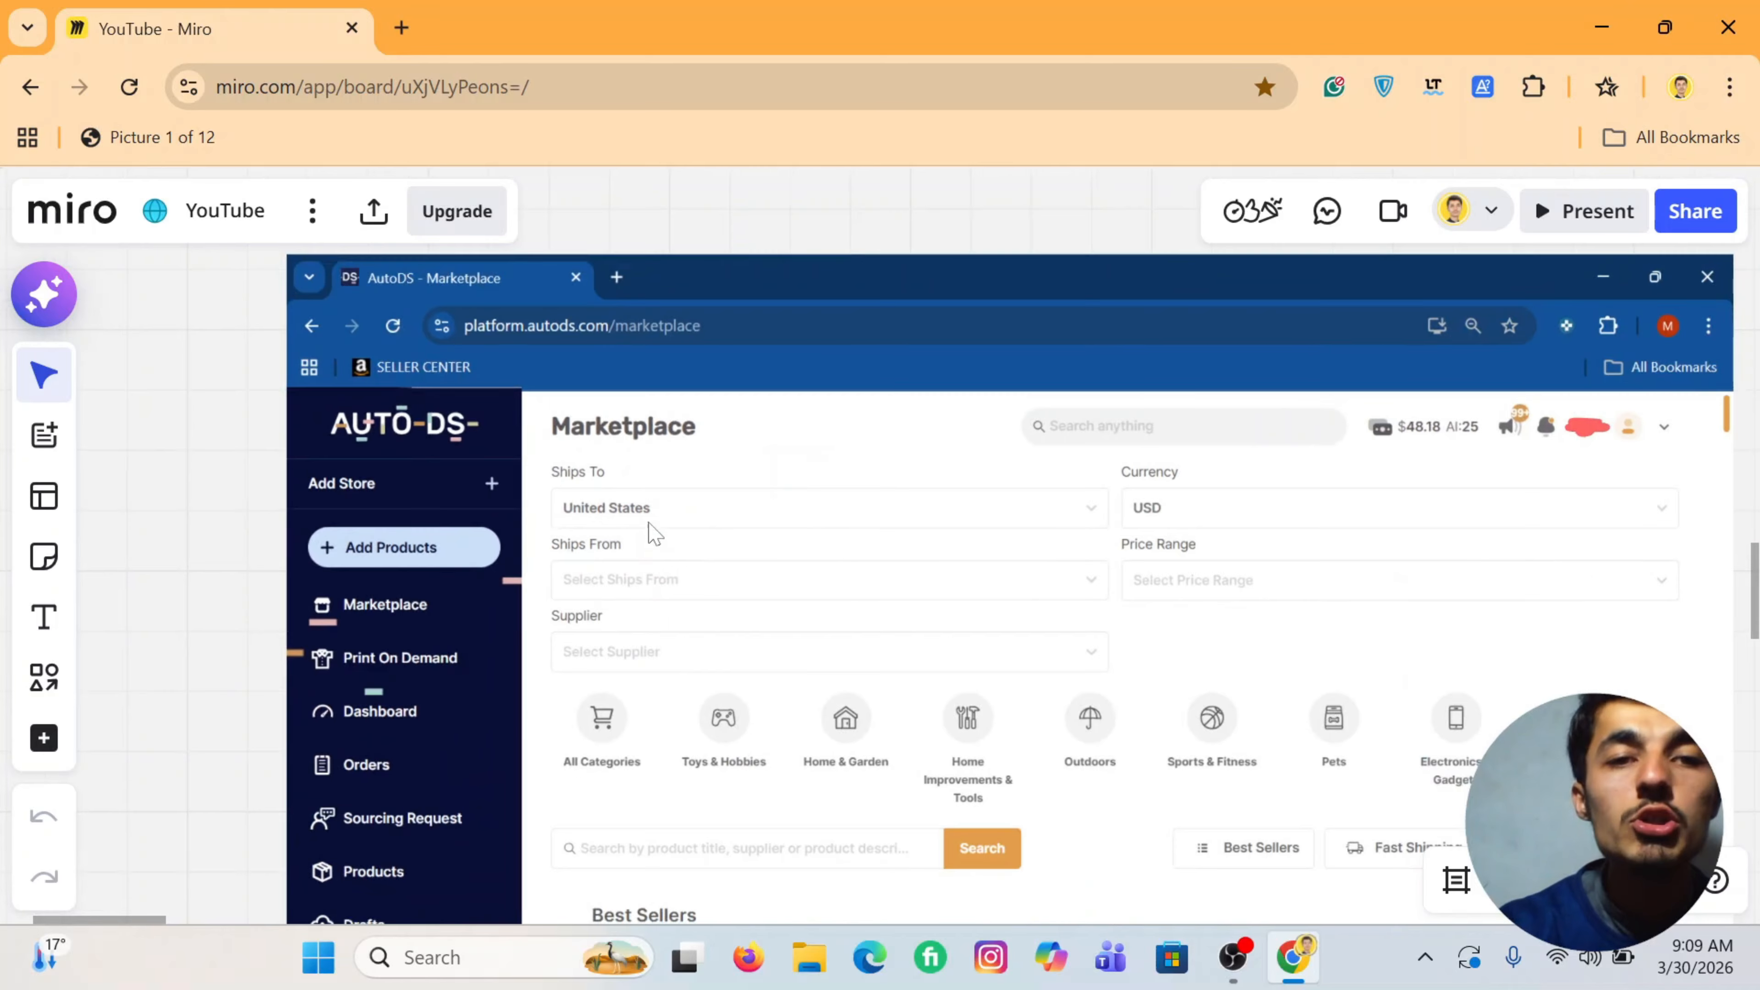
{"action": "scroll", "coordinate": [771, 548], "scroll_direction": "right", "scroll_amount": 3}
{"action": "scroll", "coordinate": [777, 555], "scroll_direction": "right", "scroll_amount": 10}
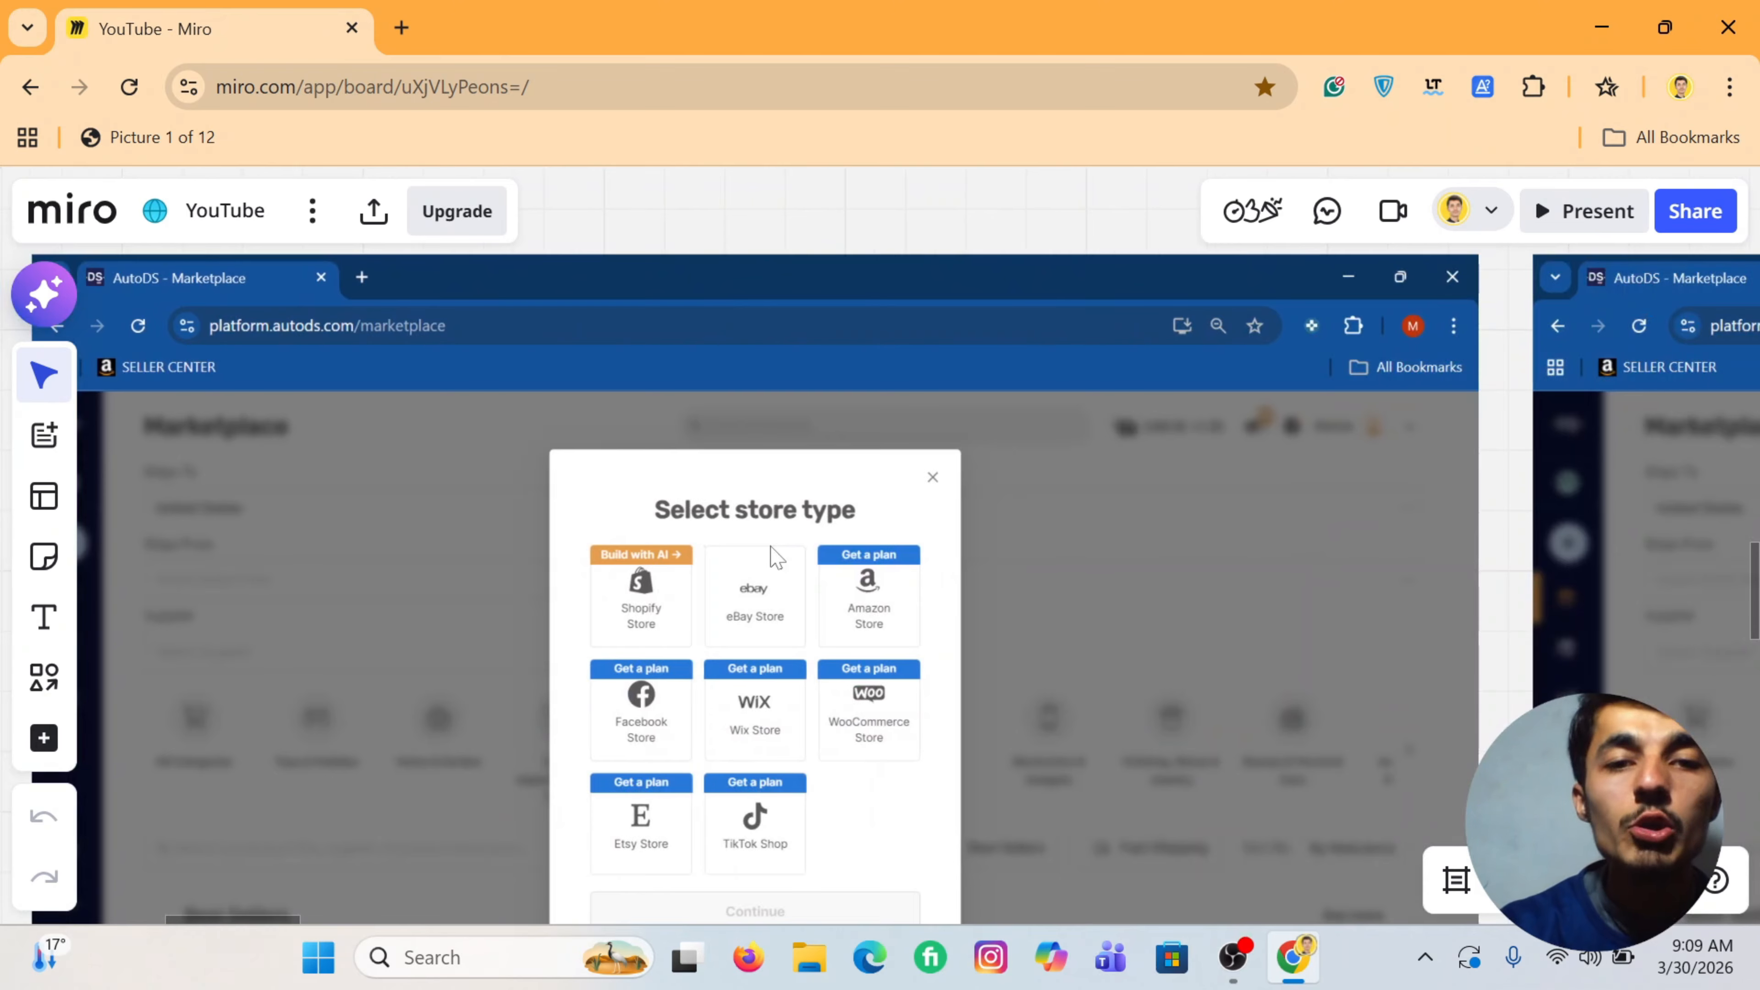
{"action": "scroll", "coordinate": [776, 555], "scroll_direction": "down", "scroll_amount": 2}
{"action": "scroll", "coordinate": [736, 548], "scroll_direction": "up", "scroll_amount": 3}
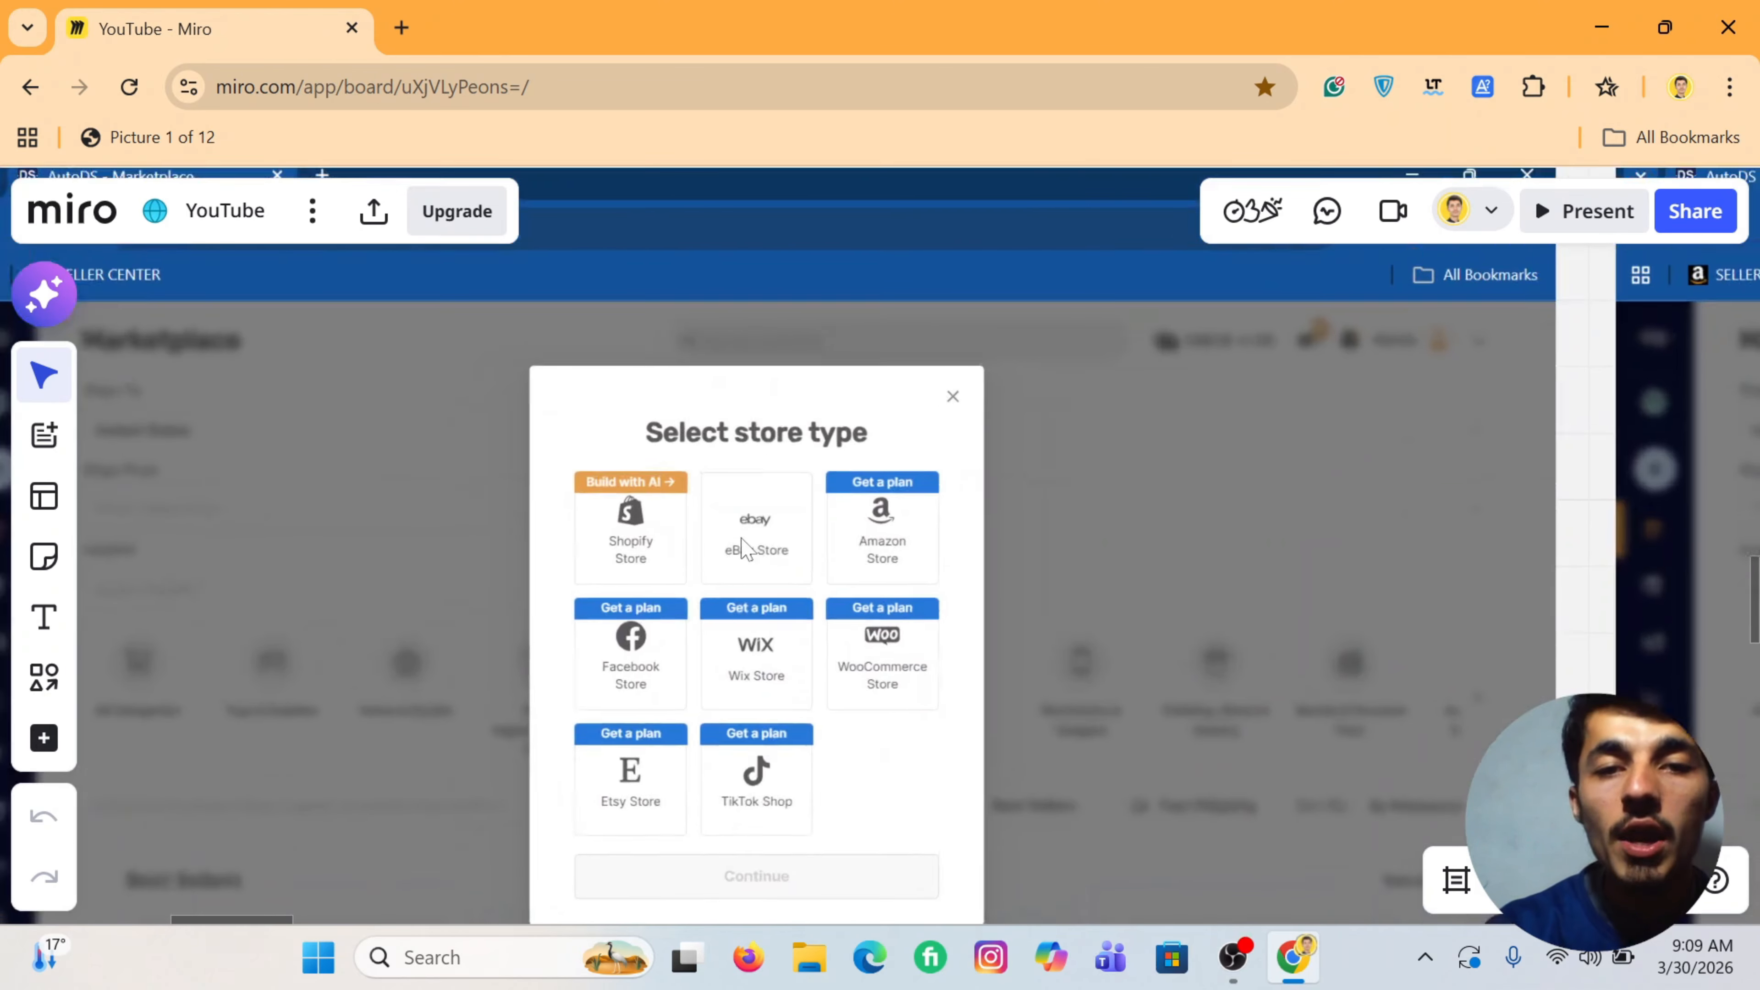
{"action": "scroll", "coordinate": [743, 534], "scroll_direction": "down", "scroll_amount": 4}
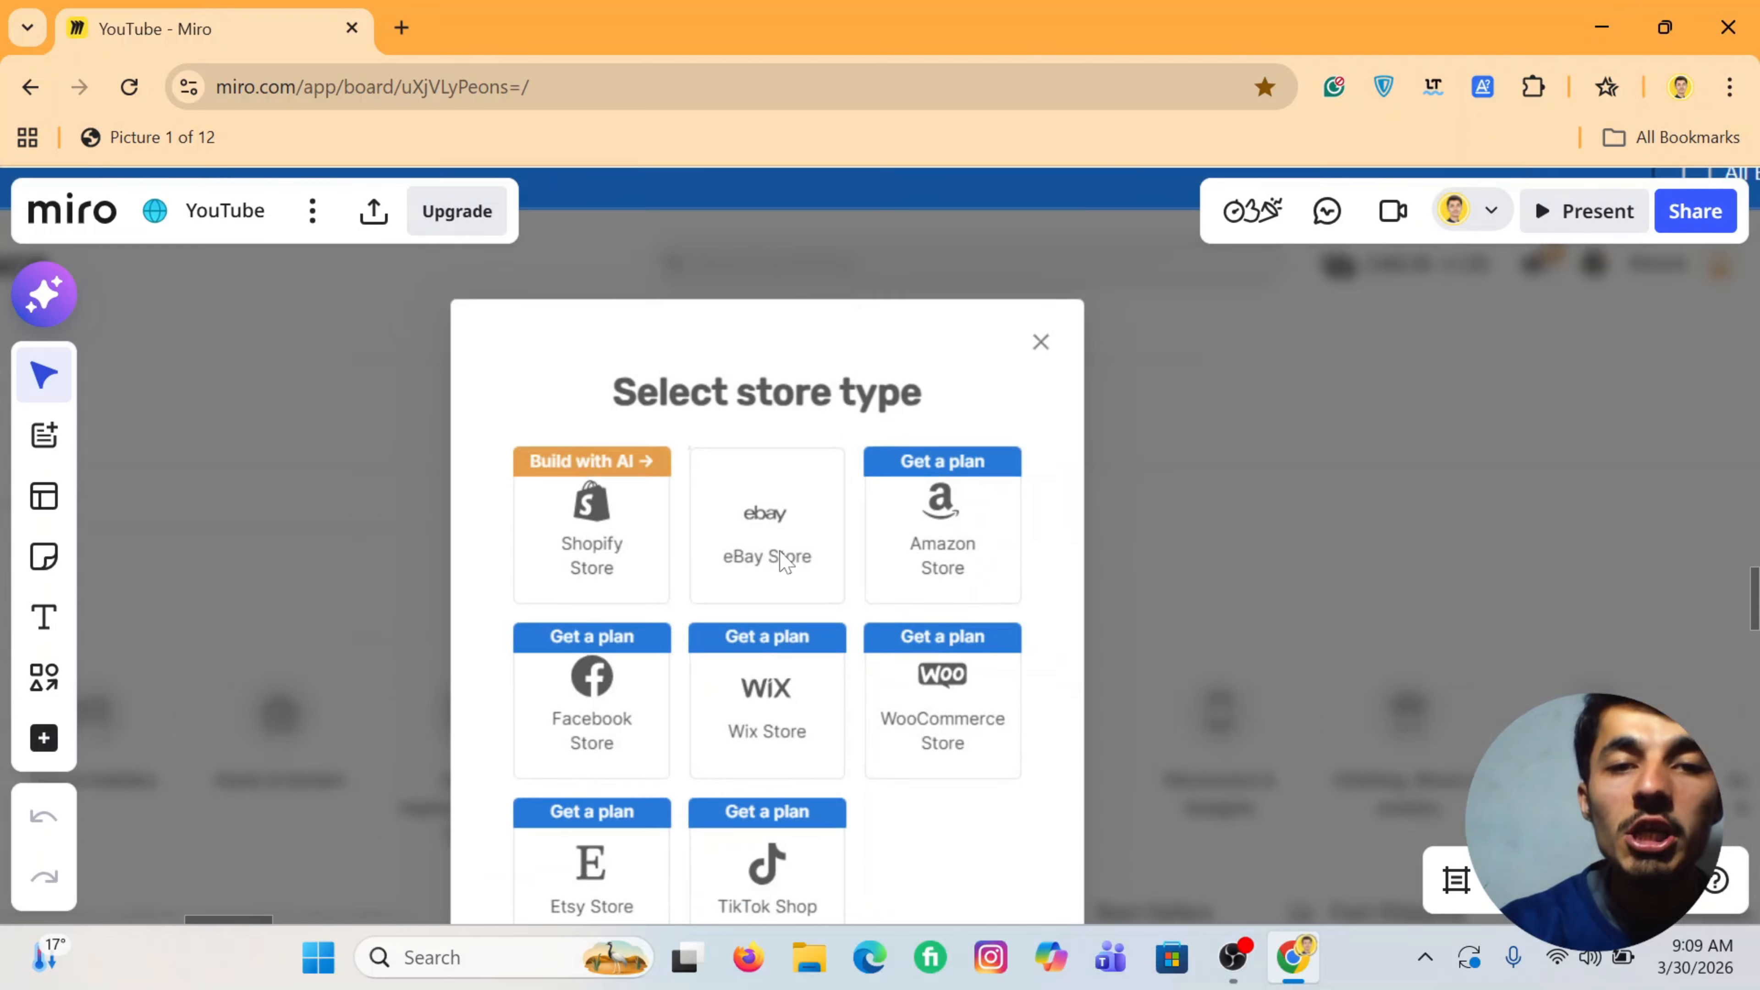
{"action": "scroll", "coordinate": [986, 600], "scroll_direction": "right", "scroll_amount": 10}
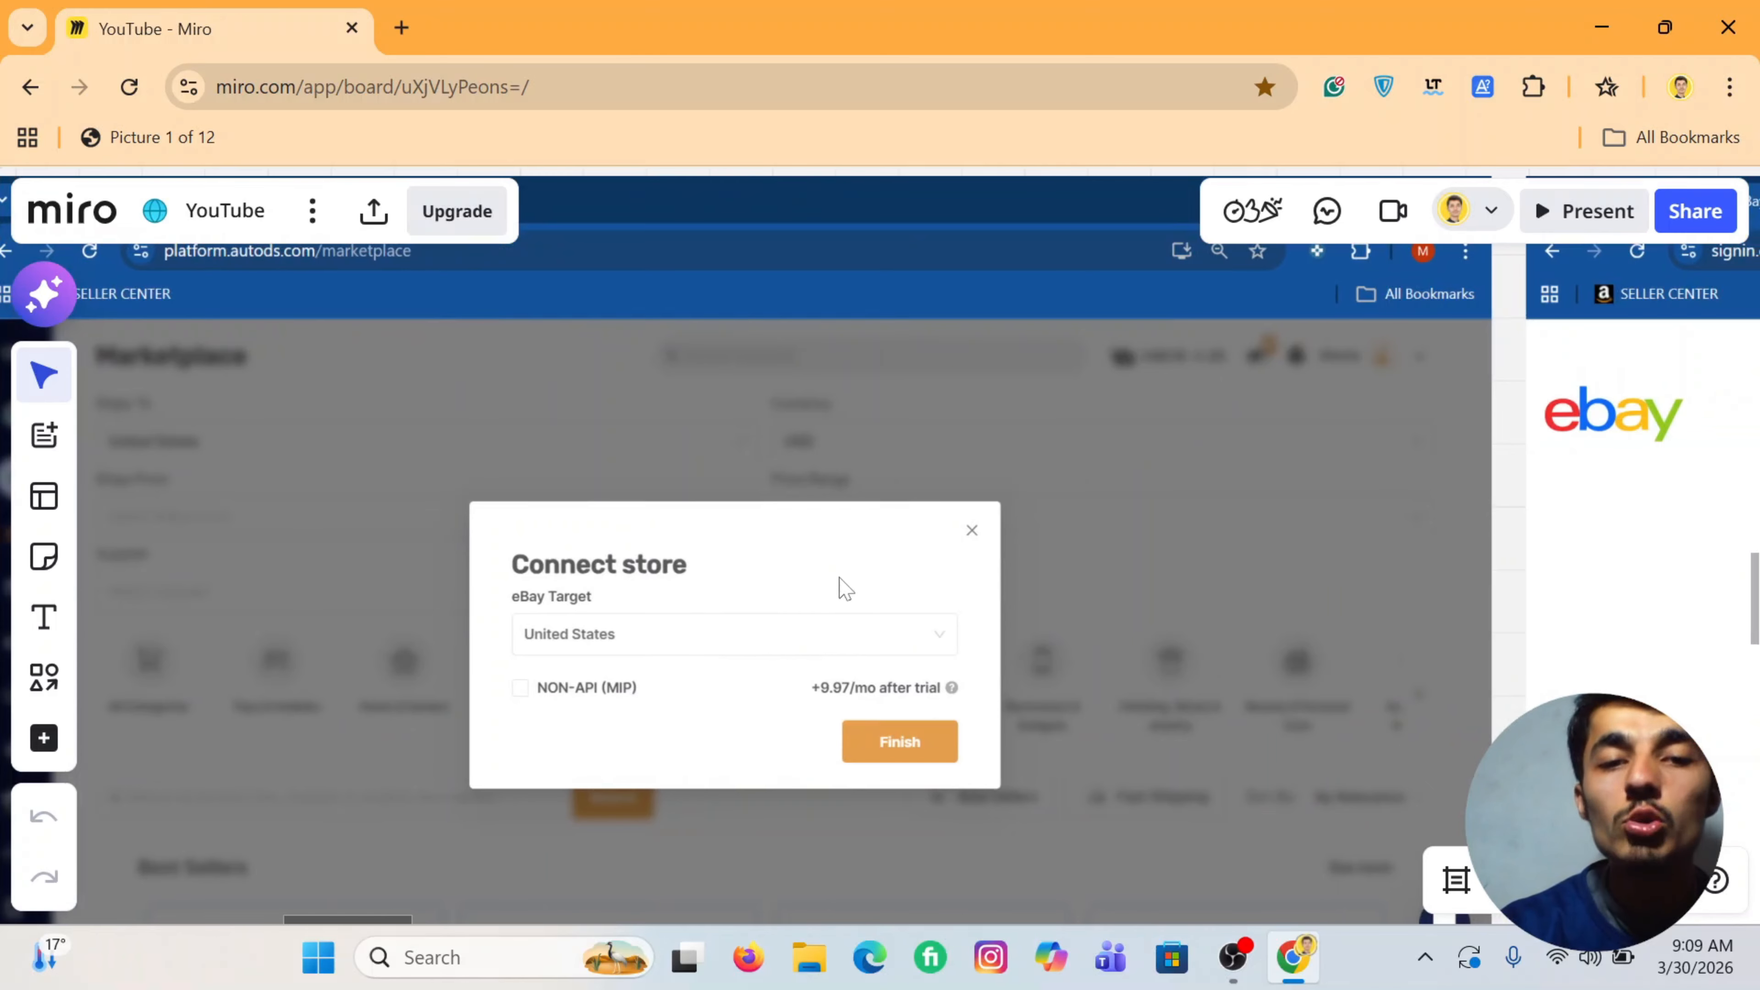
{"action": "scroll", "coordinate": [790, 641], "scroll_direction": "down", "scroll_amount": 2}
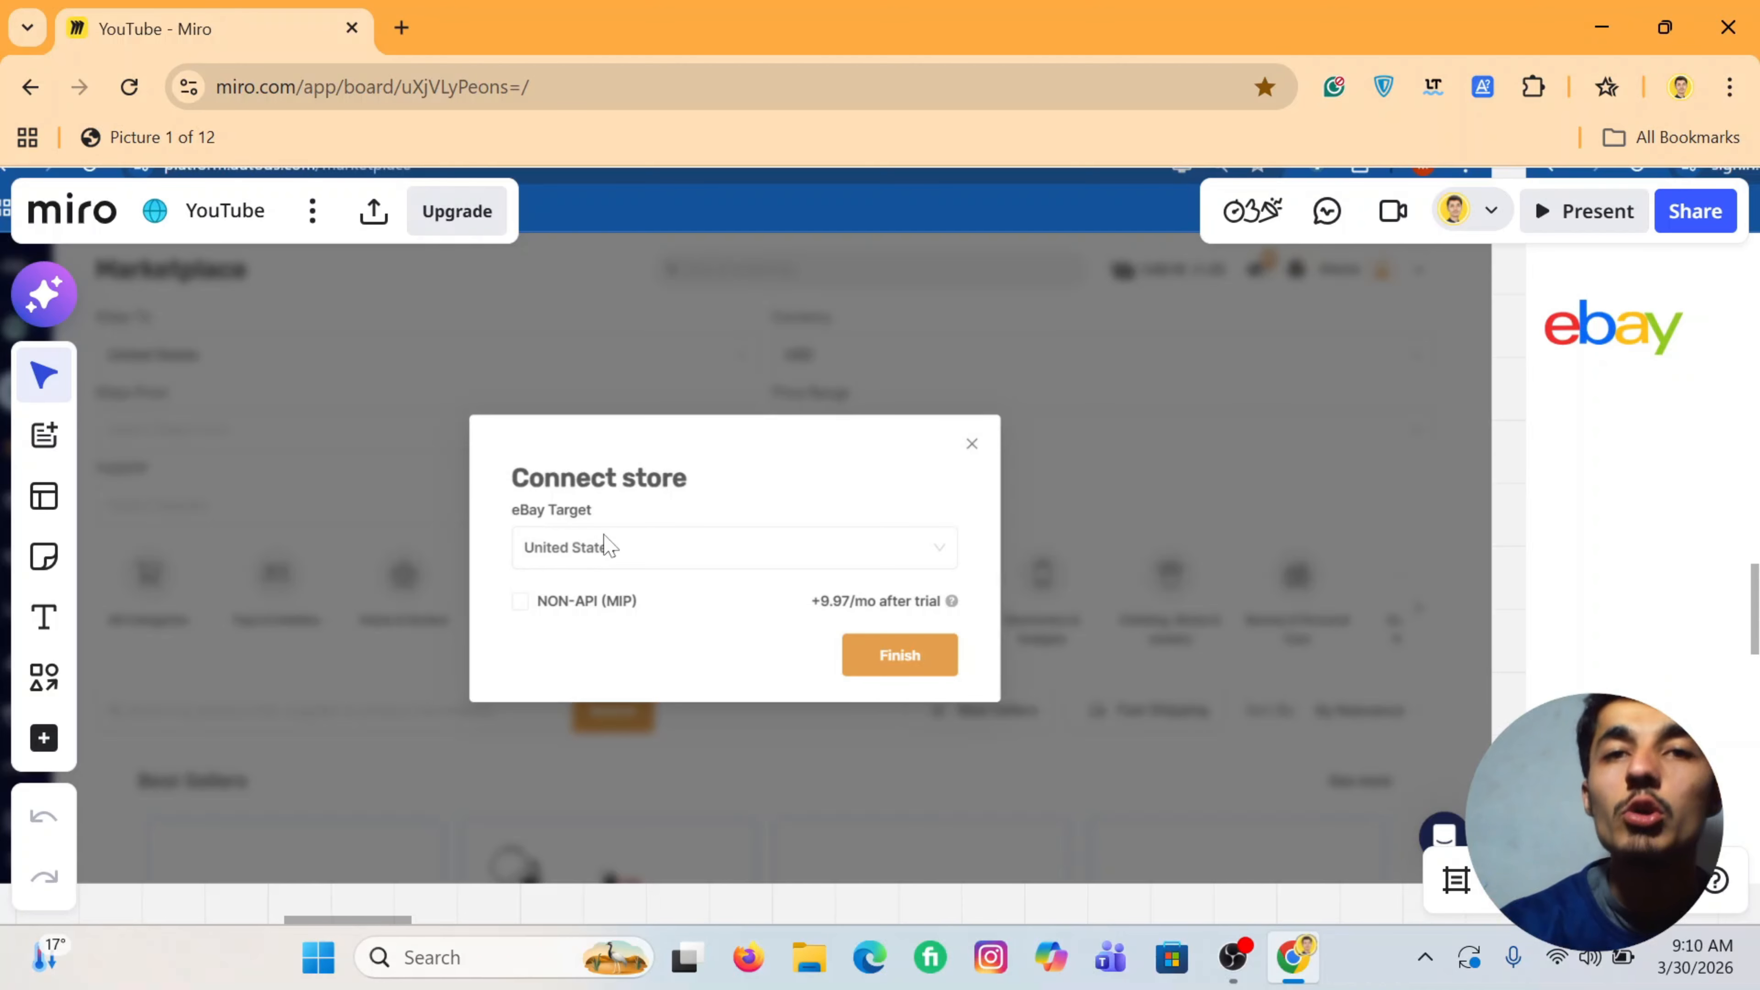
{"action": "scroll", "coordinate": [900, 680], "scroll_direction": "up", "scroll_amount": 3}
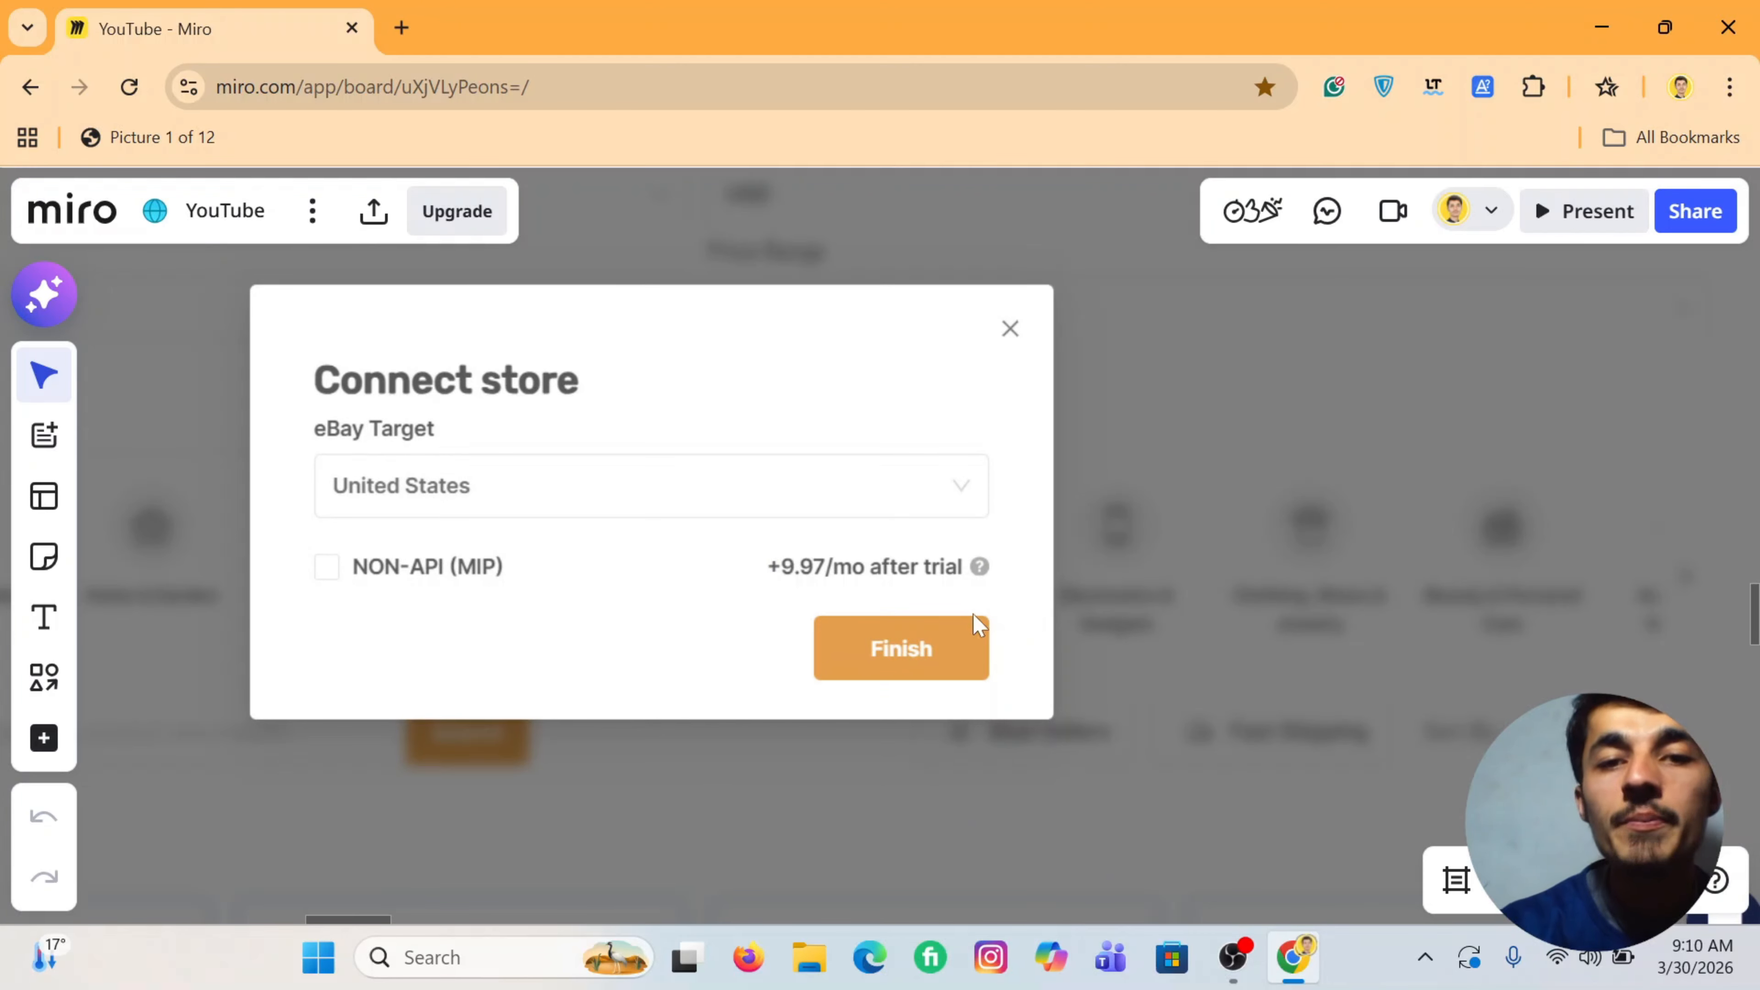
{"action": "scroll", "coordinate": [921, 666], "scroll_direction": "up", "scroll_amount": 2}
{"action": "scroll", "coordinate": [875, 675], "scroll_direction": "down", "scroll_amount": 3}
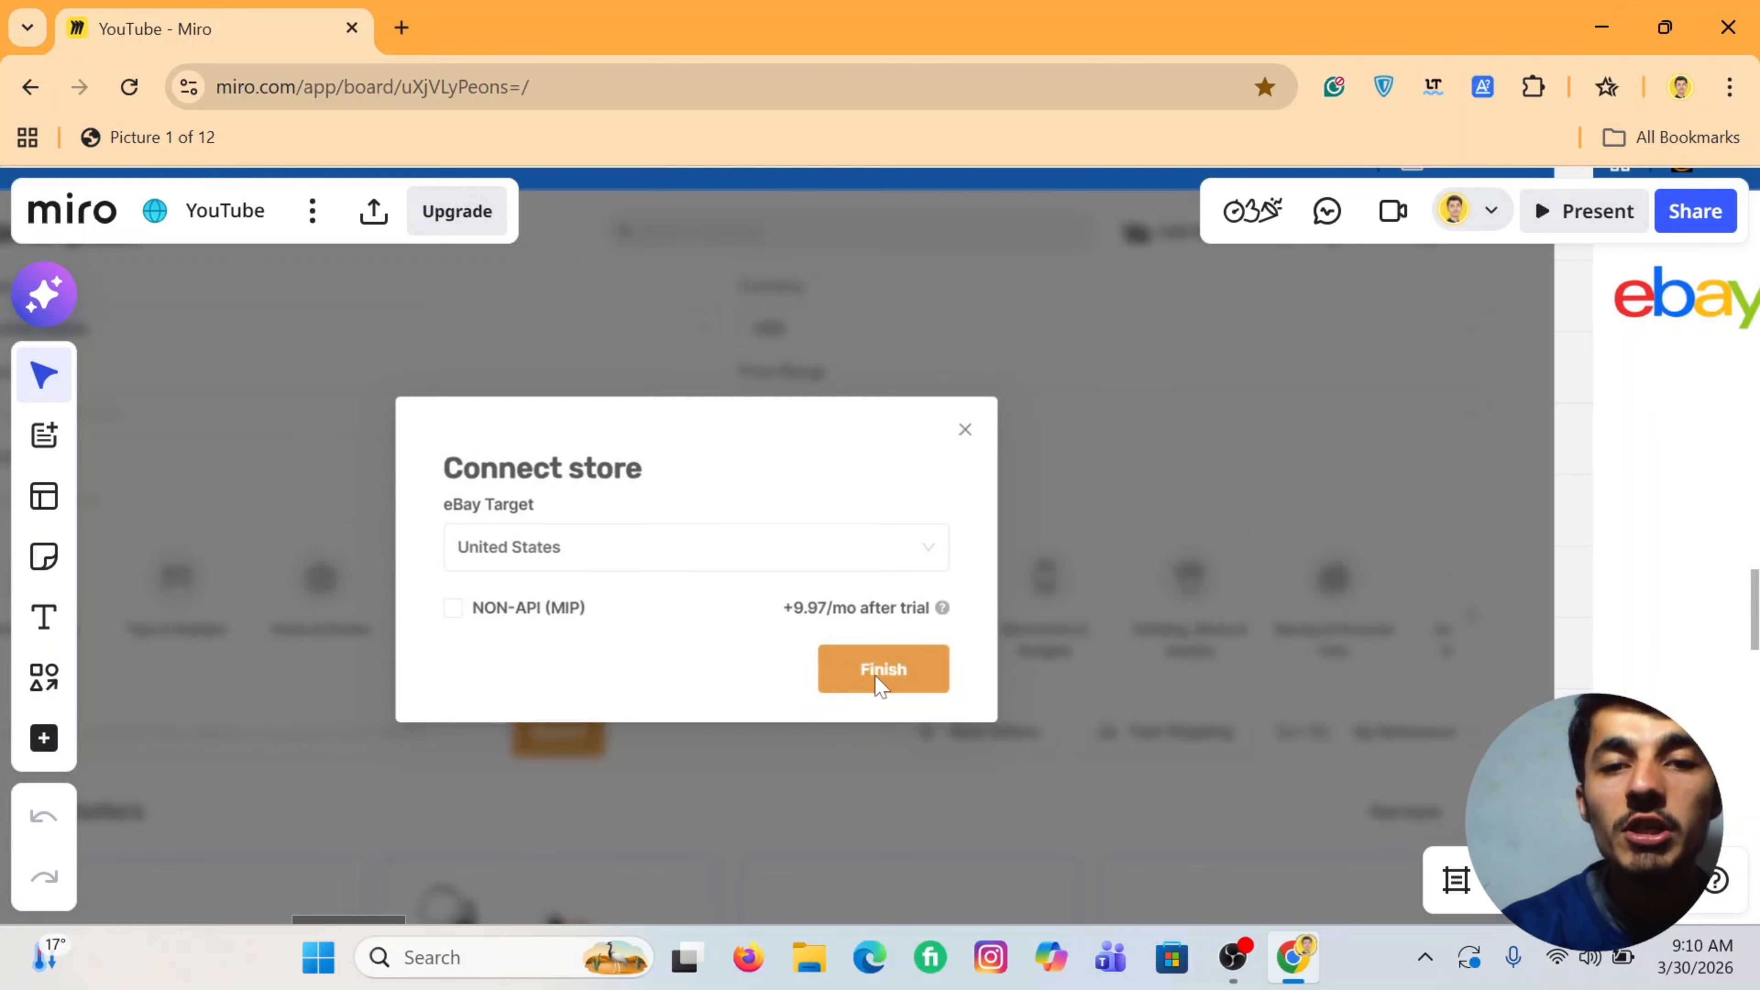
{"action": "scroll", "coordinate": [872, 672], "scroll_direction": "right", "scroll_amount": 10}
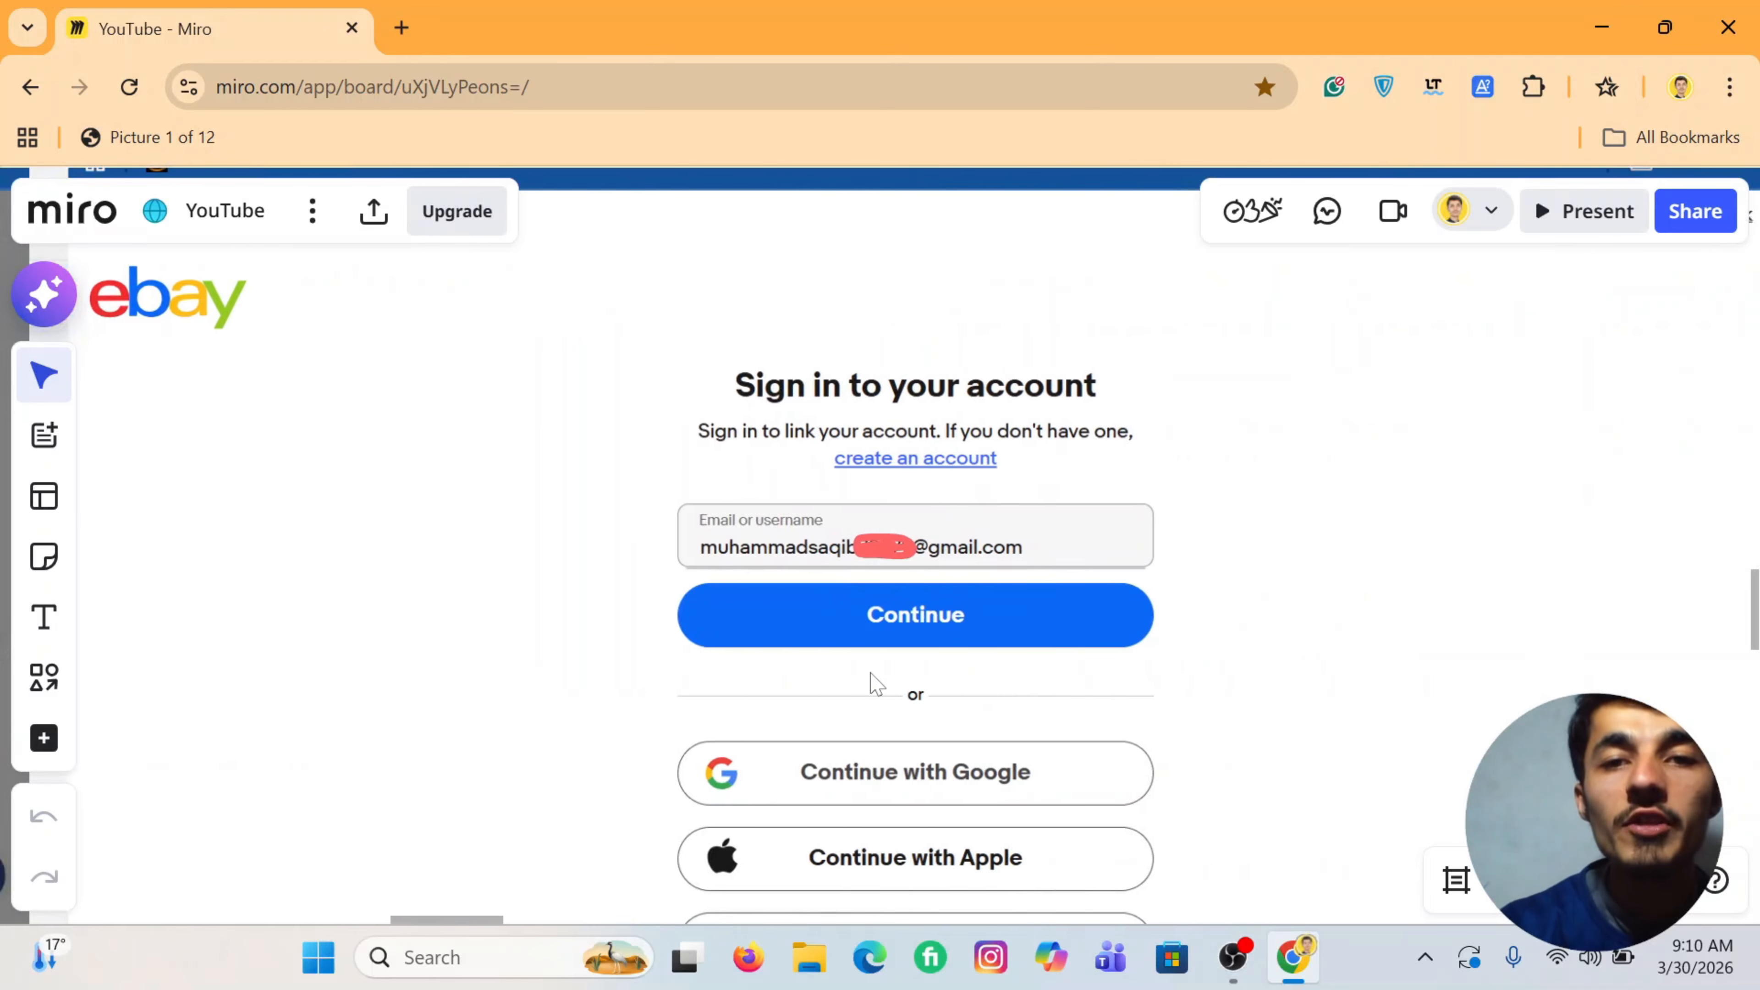
Step: Pan the board past the password screenshot to the 'Grant Application Access: AutoDS' image
{"action": "scroll", "coordinate": [875, 683], "scroll_direction": "right", "scroll_amount": 2}
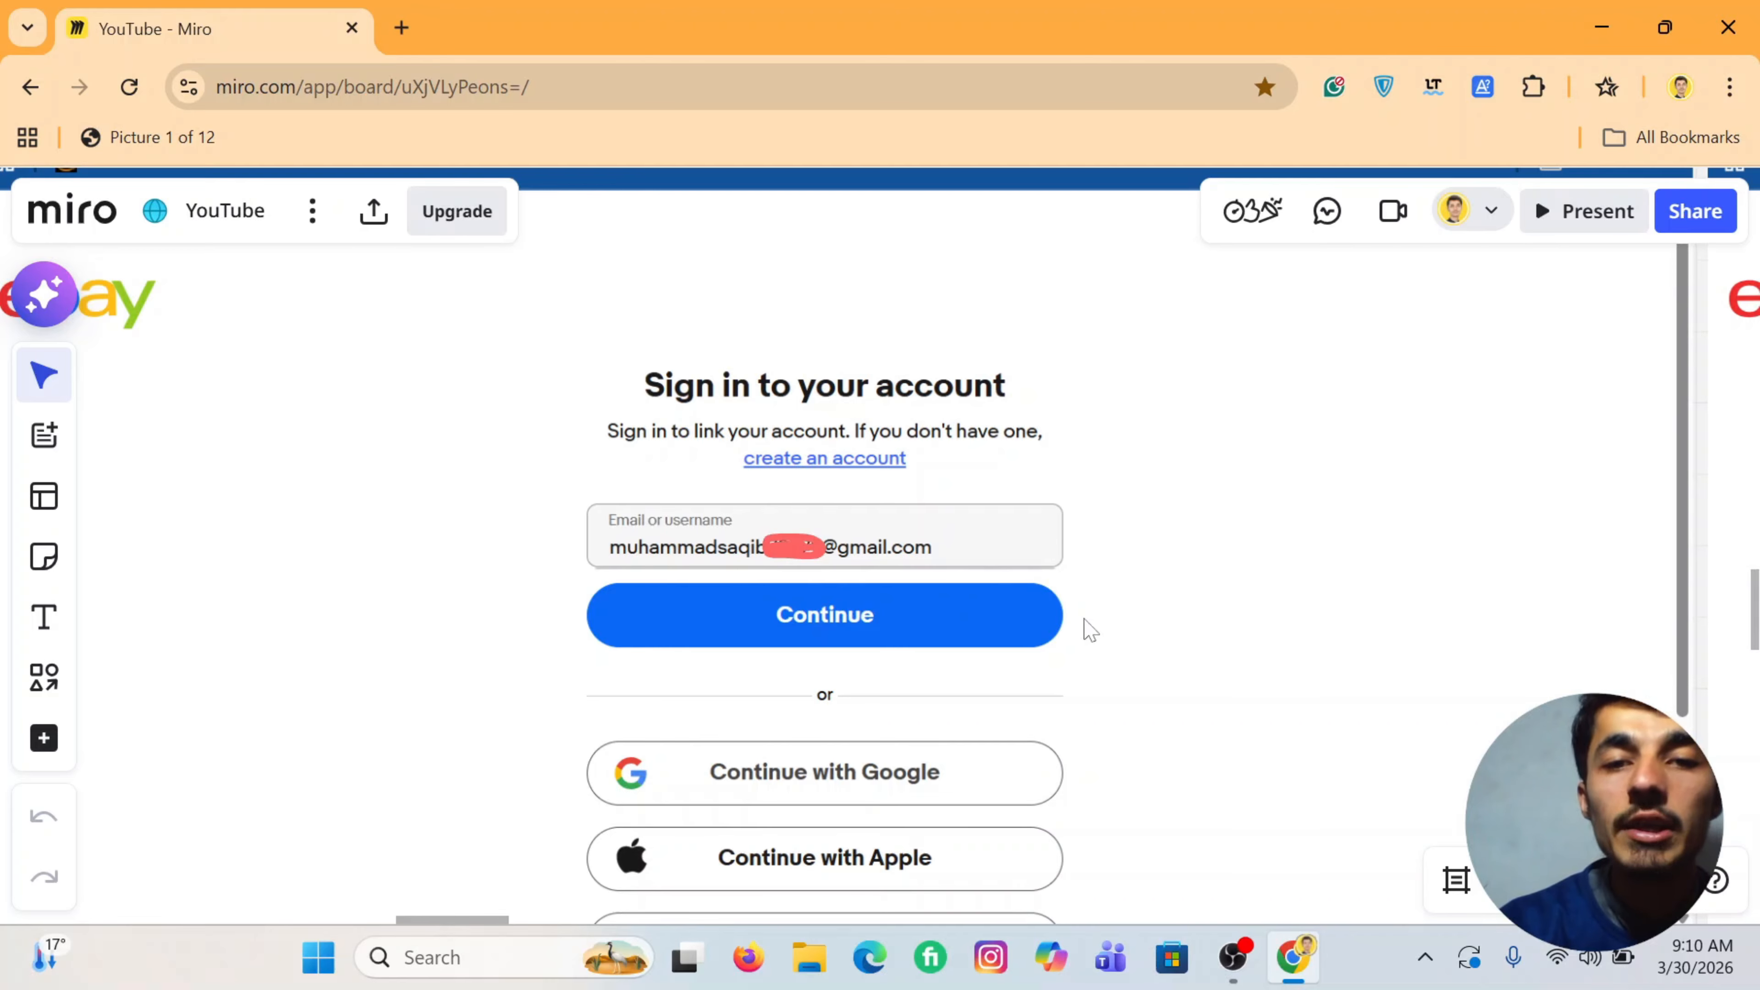
{"action": "scroll", "coordinate": [1089, 630], "scroll_direction": "right", "scroll_amount": 15}
{"action": "scroll", "coordinate": [1112, 633], "scroll_direction": "right", "scroll_amount": 15}
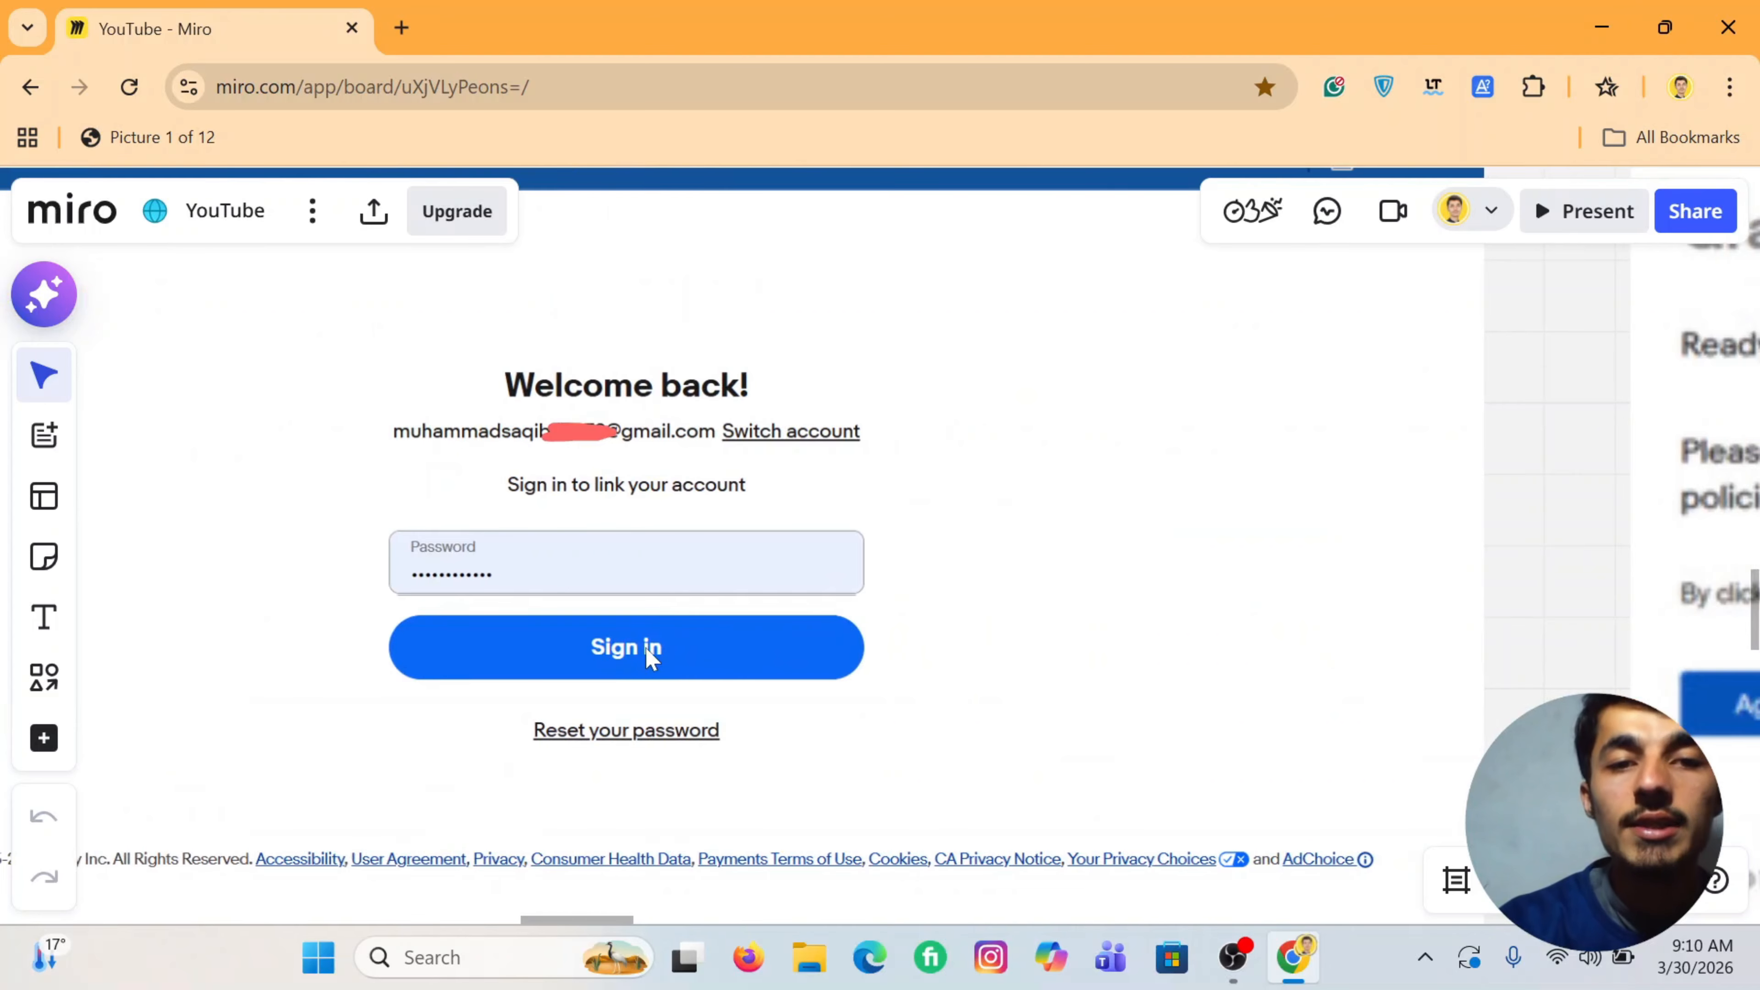
{"action": "scroll", "coordinate": [991, 667], "scroll_direction": "right", "scroll_amount": 15}
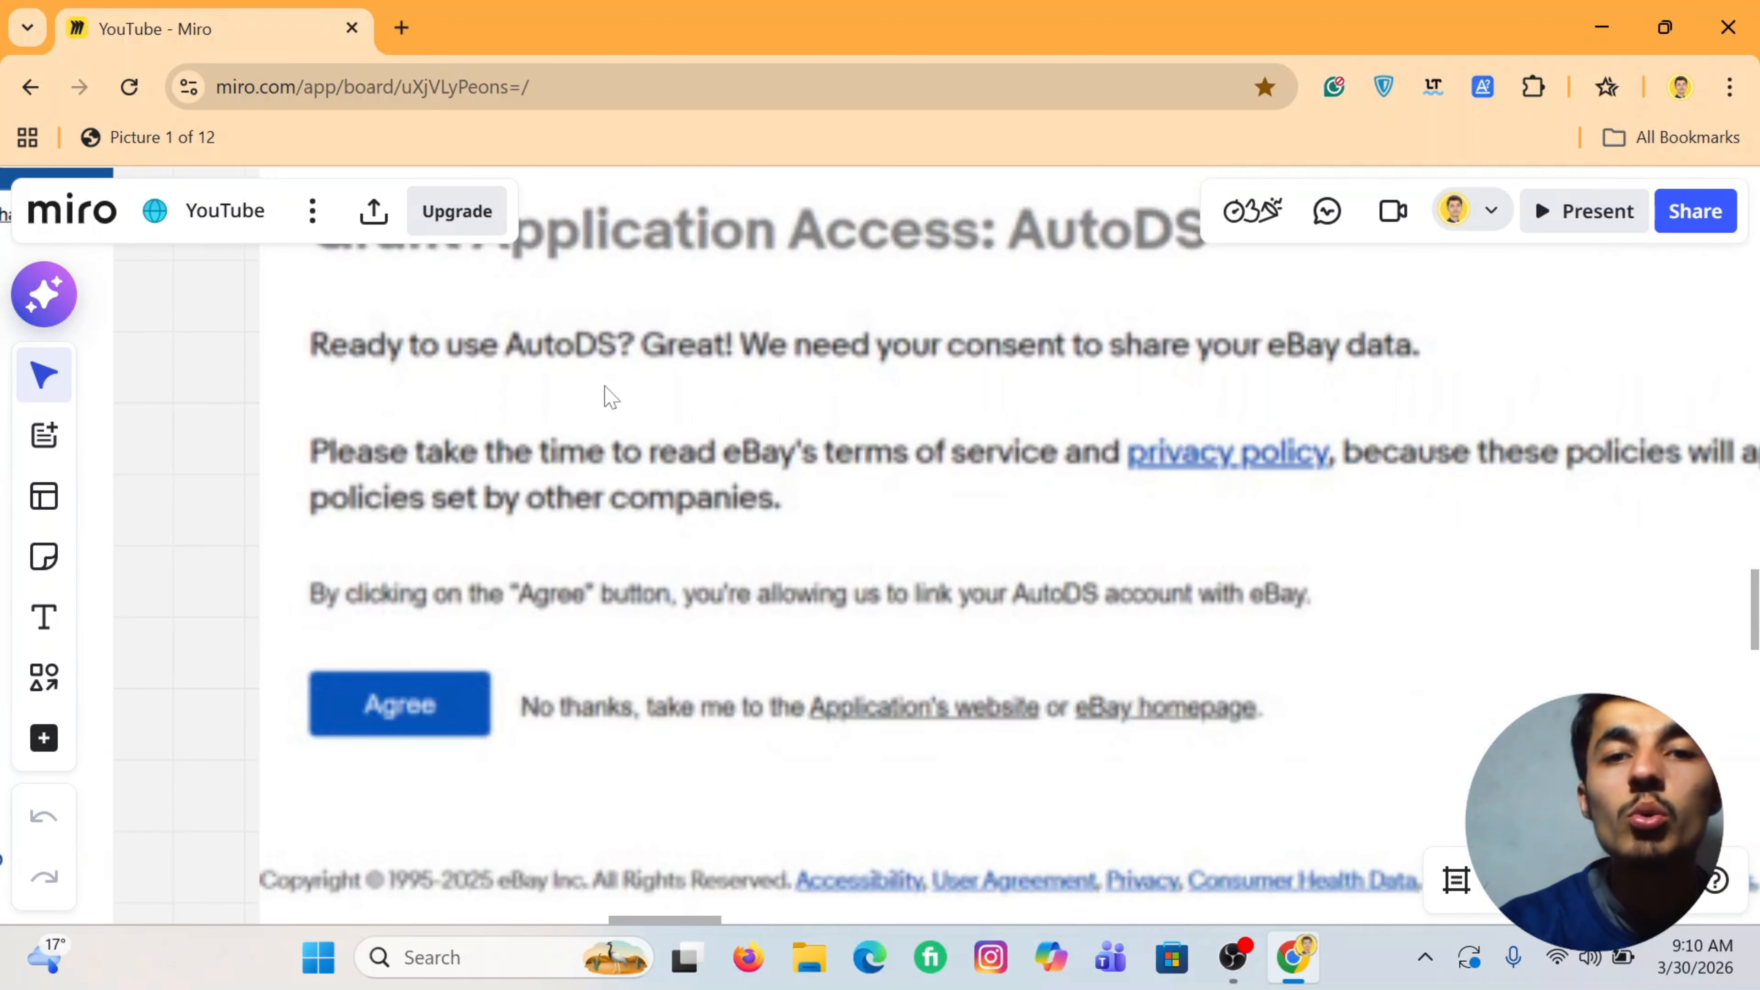
{"action": "scroll", "coordinate": [992, 403], "scroll_direction": "up", "scroll_amount": 2}
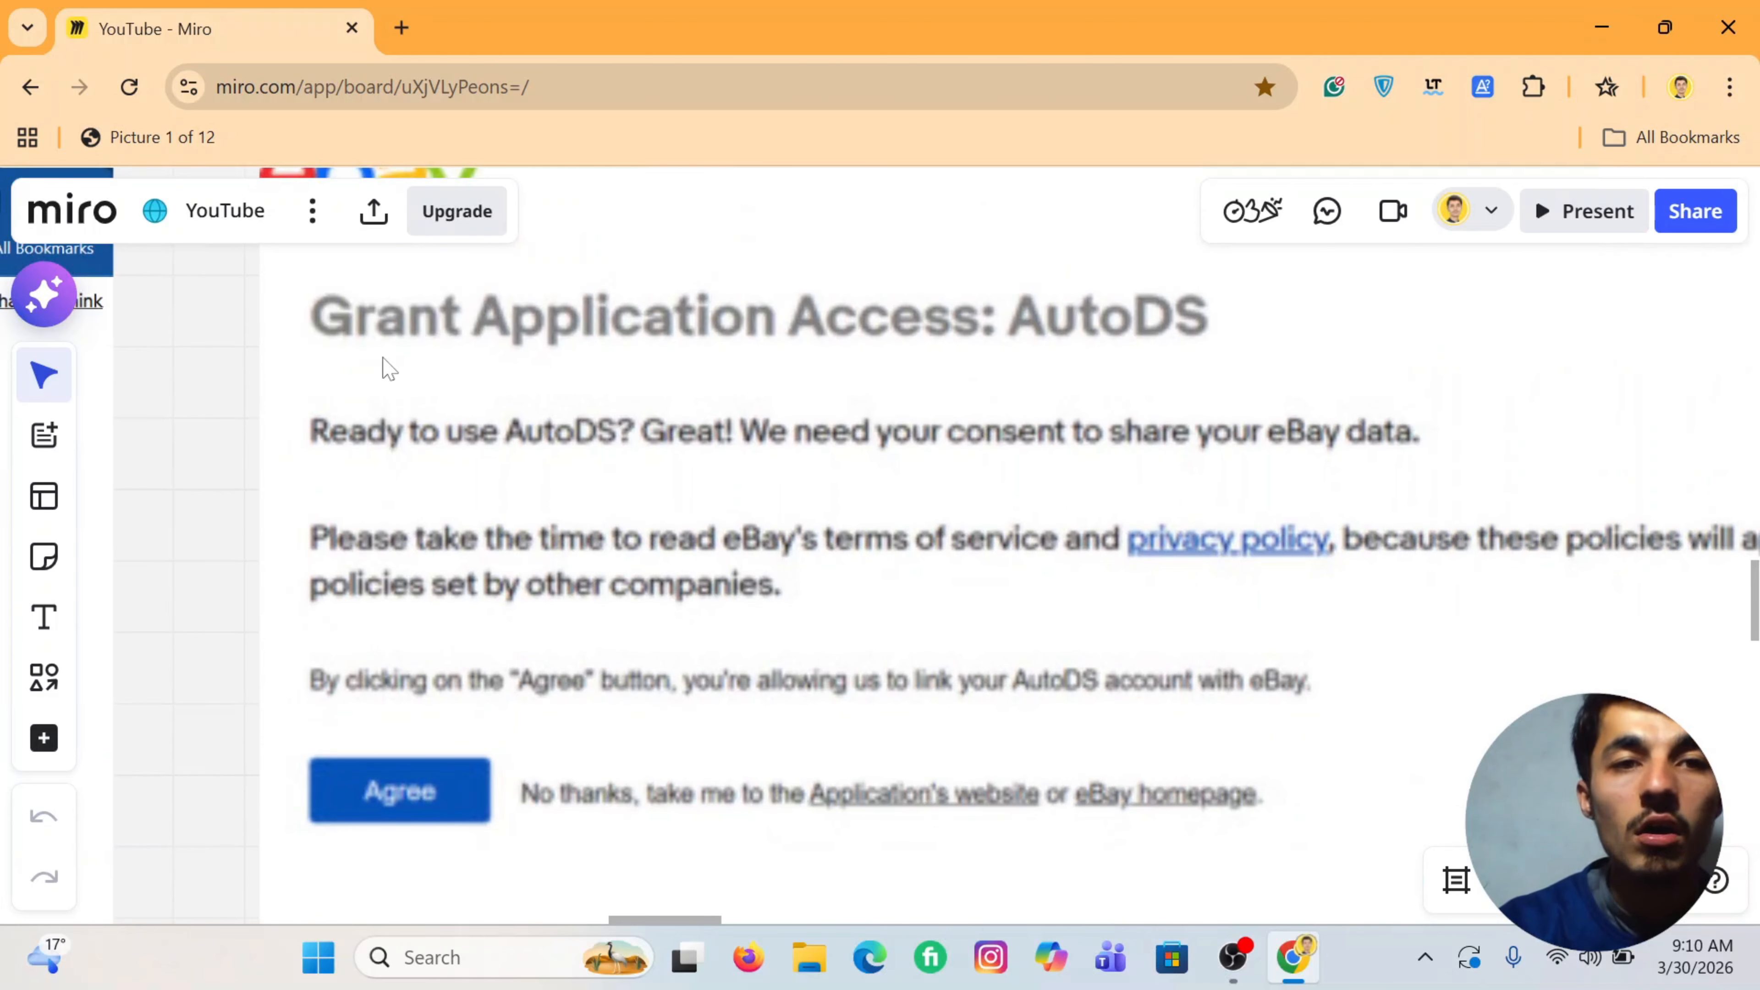
{"action": "scroll", "coordinate": [420, 597], "scroll_direction": "down", "scroll_amount": 2}
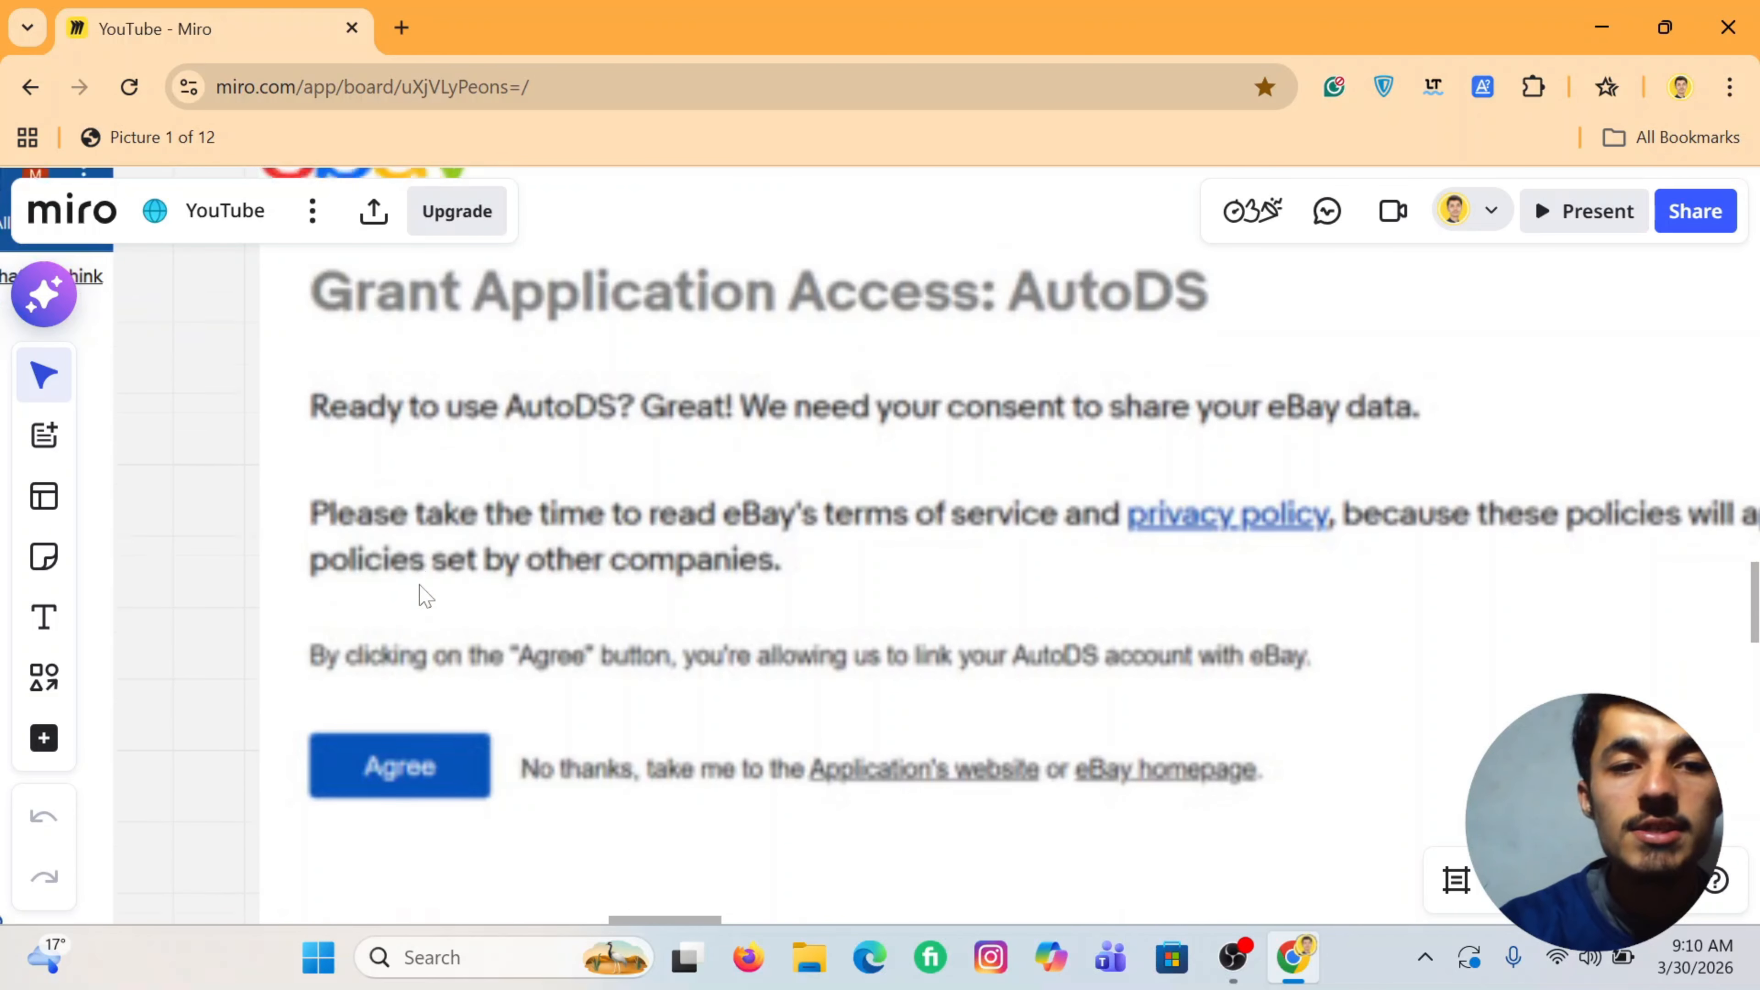
{"action": "scroll", "coordinate": [409, 709], "scroll_direction": "down", "scroll_amount": 1}
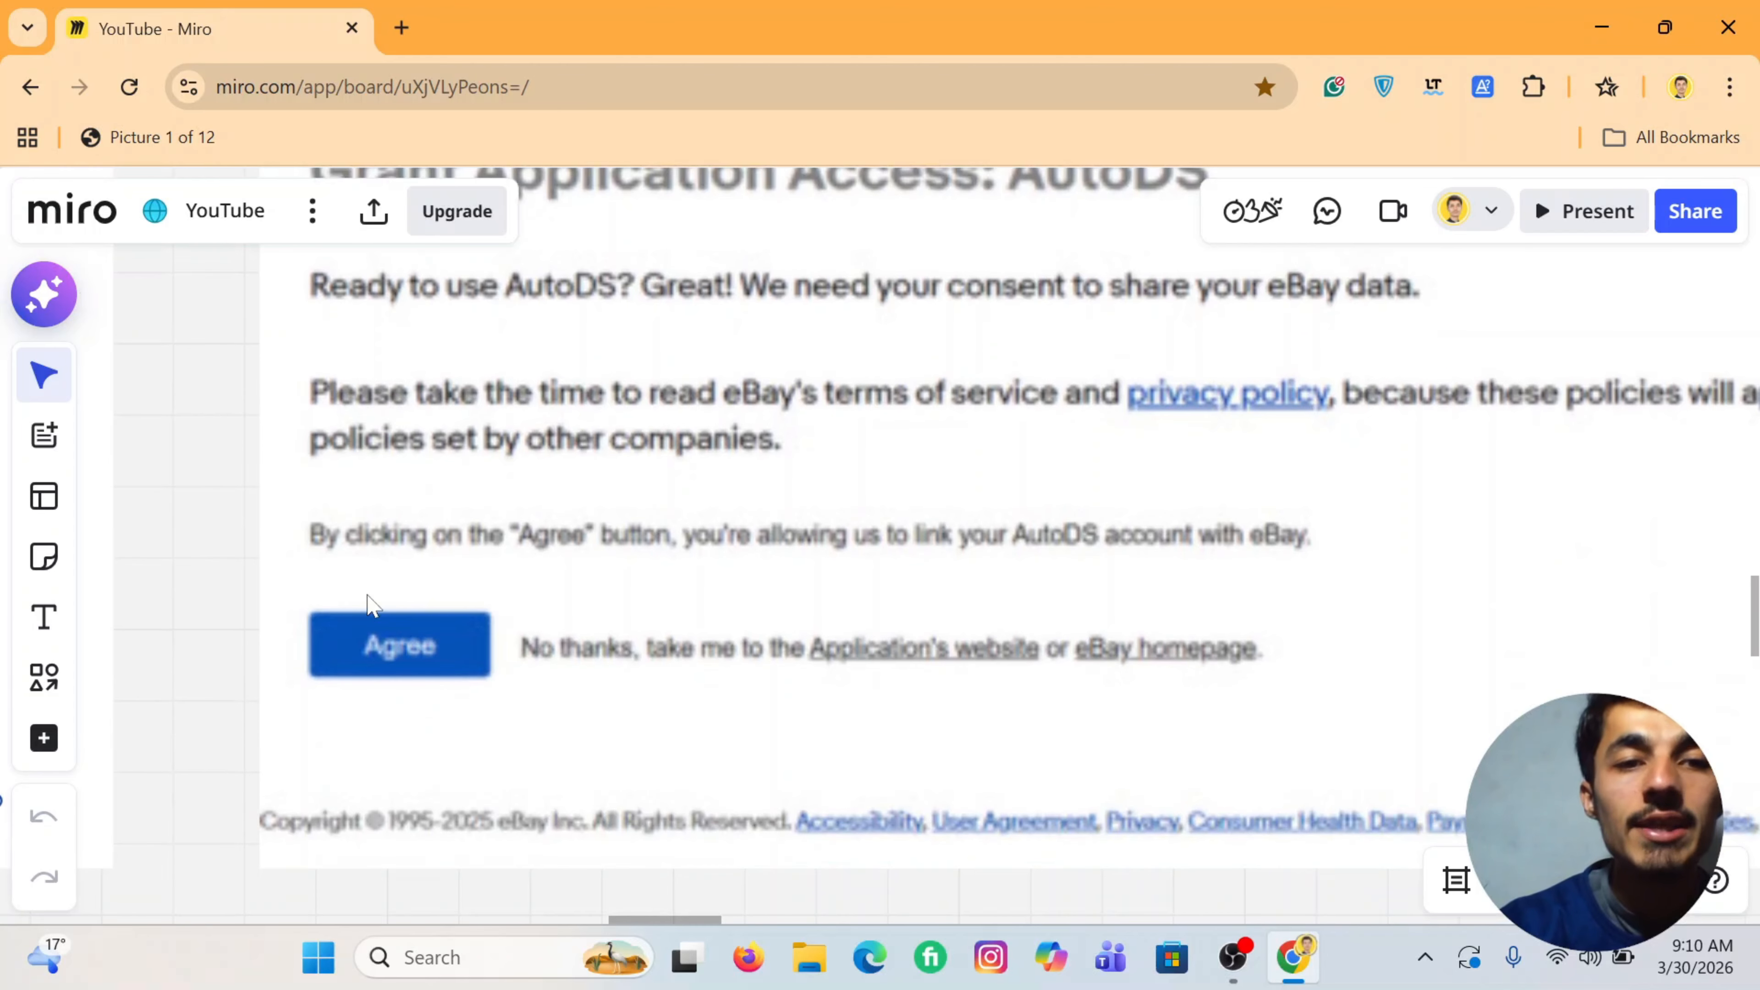
{"action": "scroll", "coordinate": [365, 606], "scroll_direction": "up", "scroll_amount": 4}
{"action": "scroll", "coordinate": [451, 671], "scroll_direction": "down", "scroll_amount": 4}
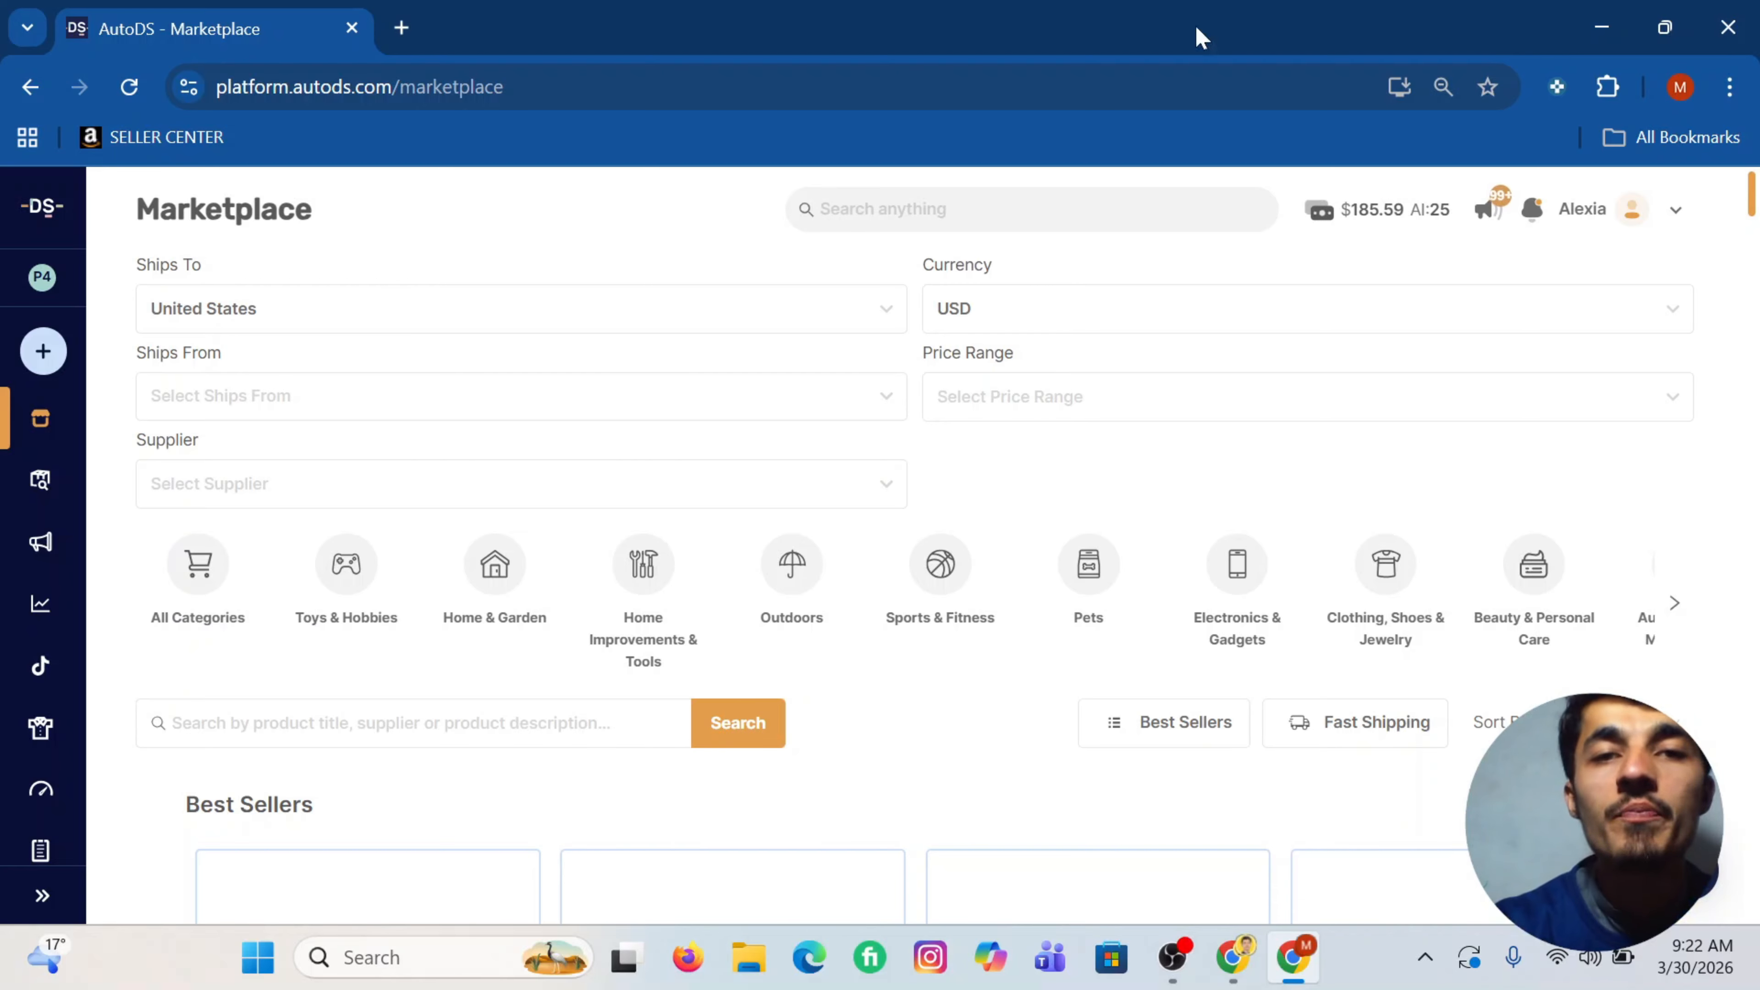
Step: Open AutoDS Settings from the sidebar gear to reach Supplier Settings
{"action": "scroll", "coordinate": [31, 715], "scroll_direction": "down", "scroll_amount": 6}
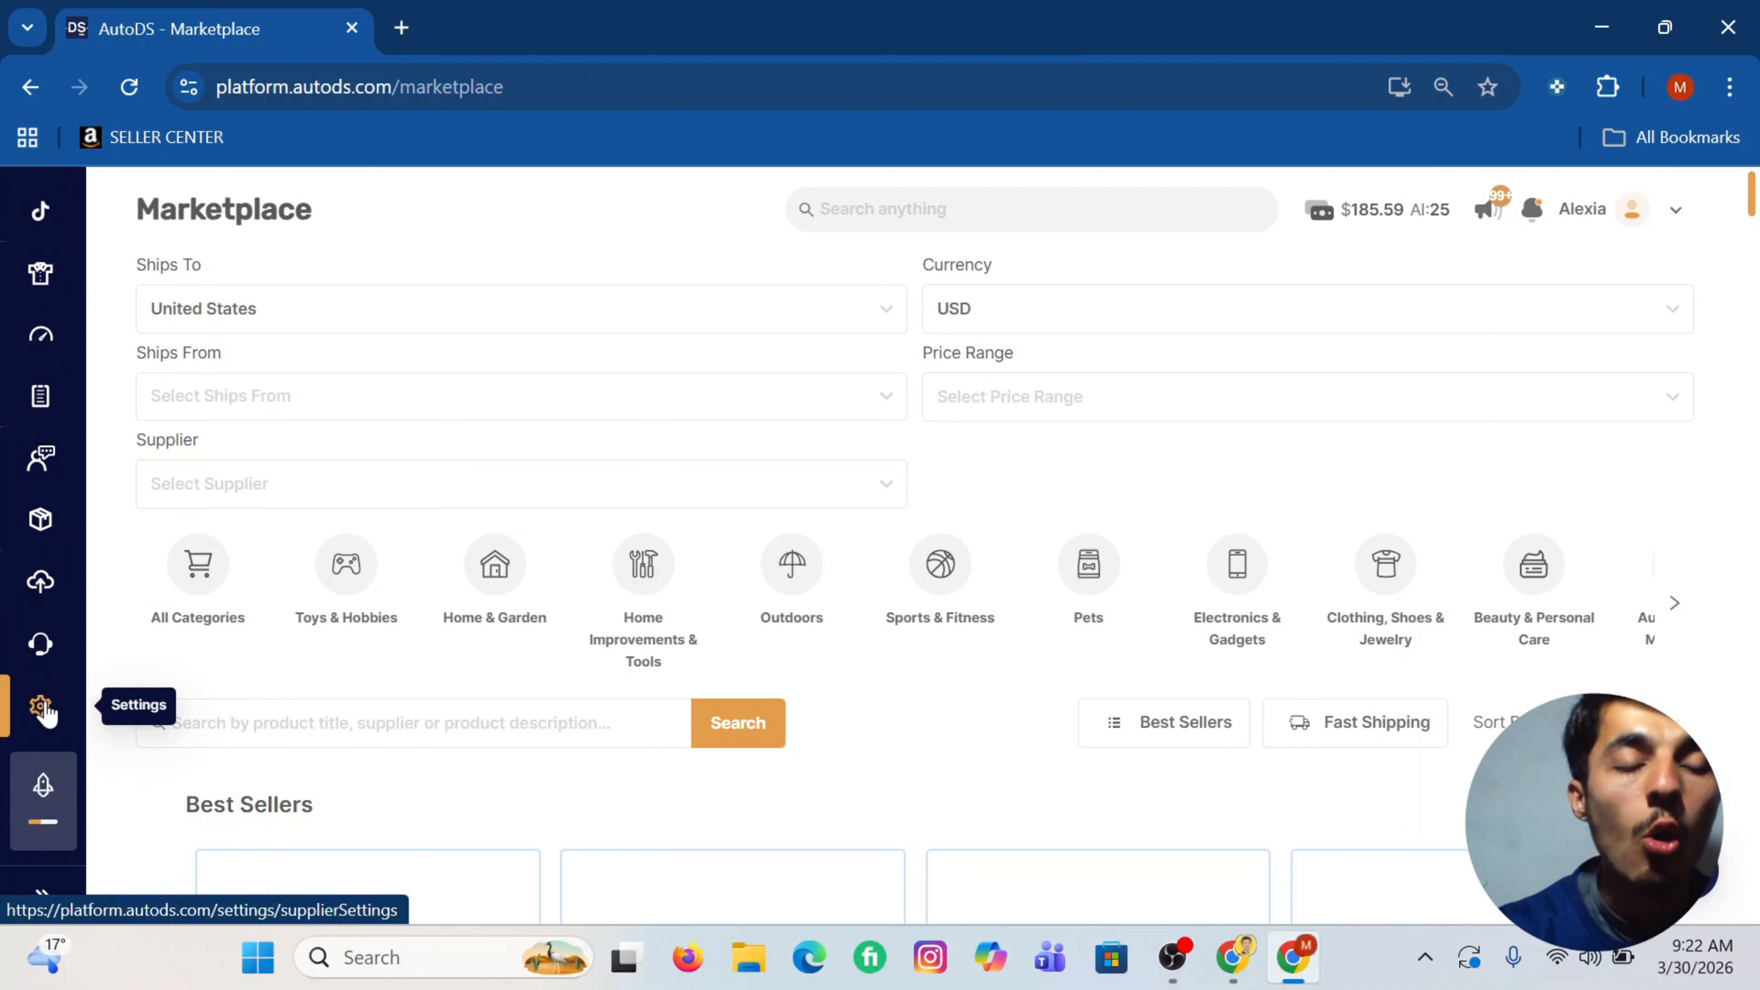
{"action": "left_click", "coordinate": [41, 706]}
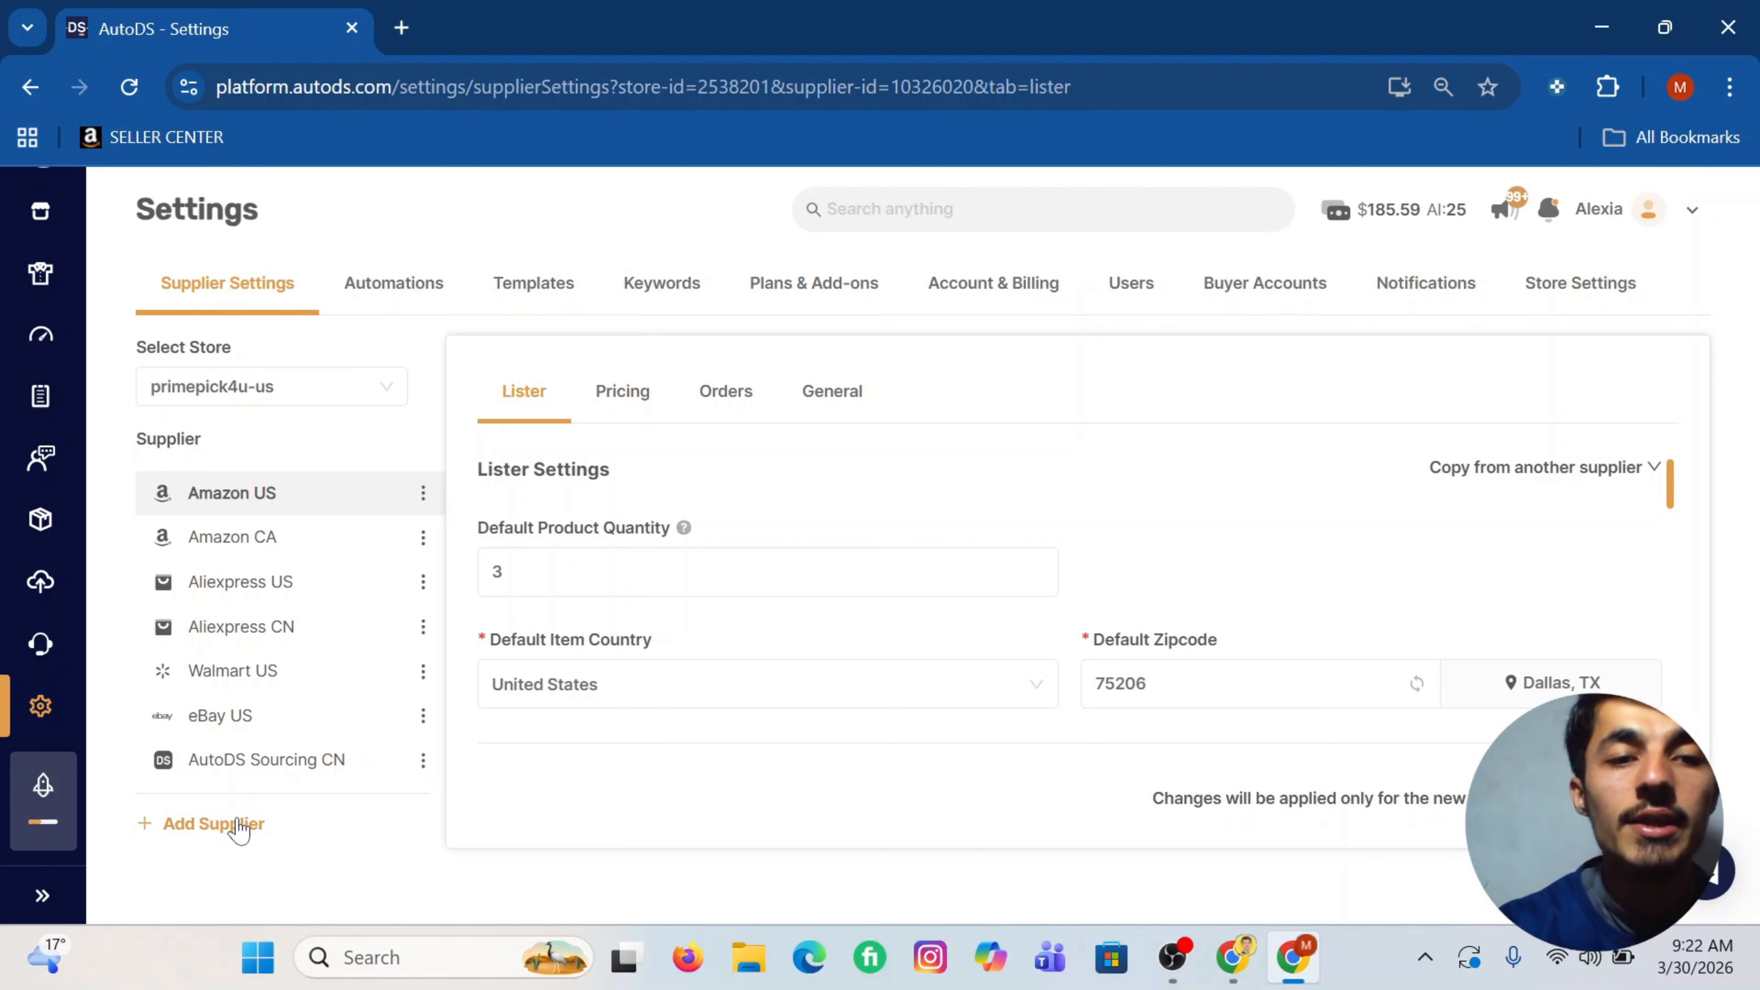
Step: Add Amazon as a supplier with the United Kingdom warehouse and Recommended settings
{"action": "left_click", "coordinate": [211, 828]}
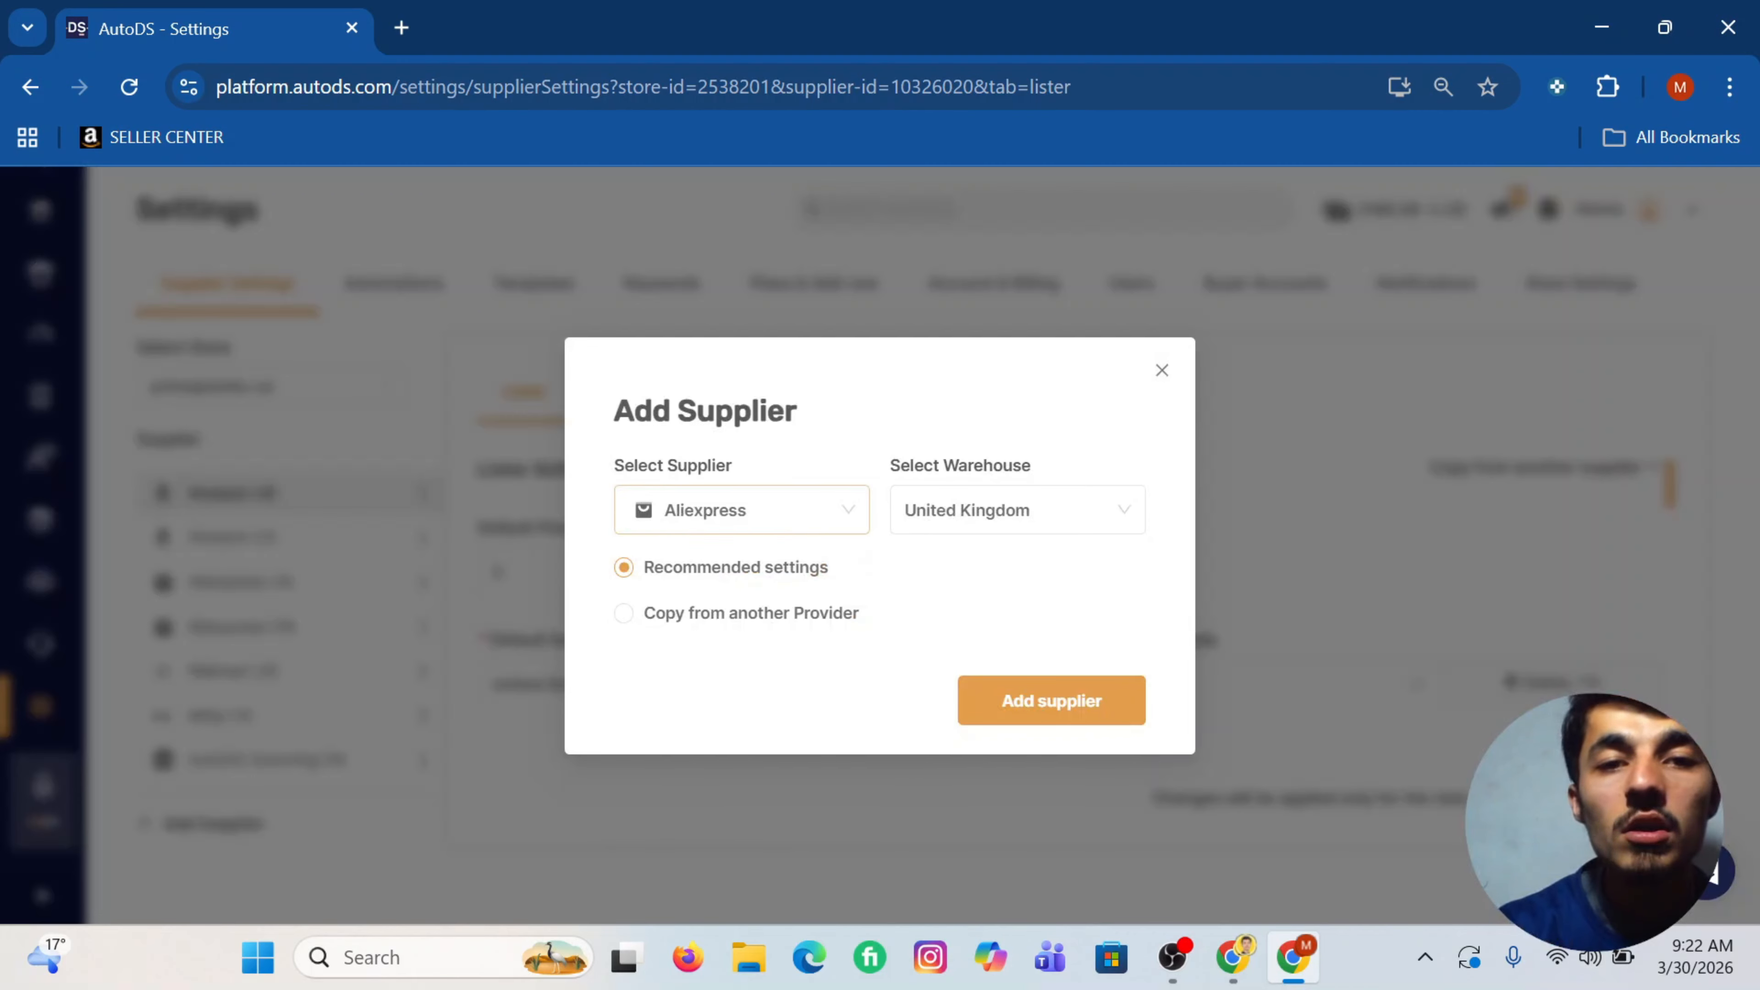
{"action": "left_click", "coordinate": [762, 510]}
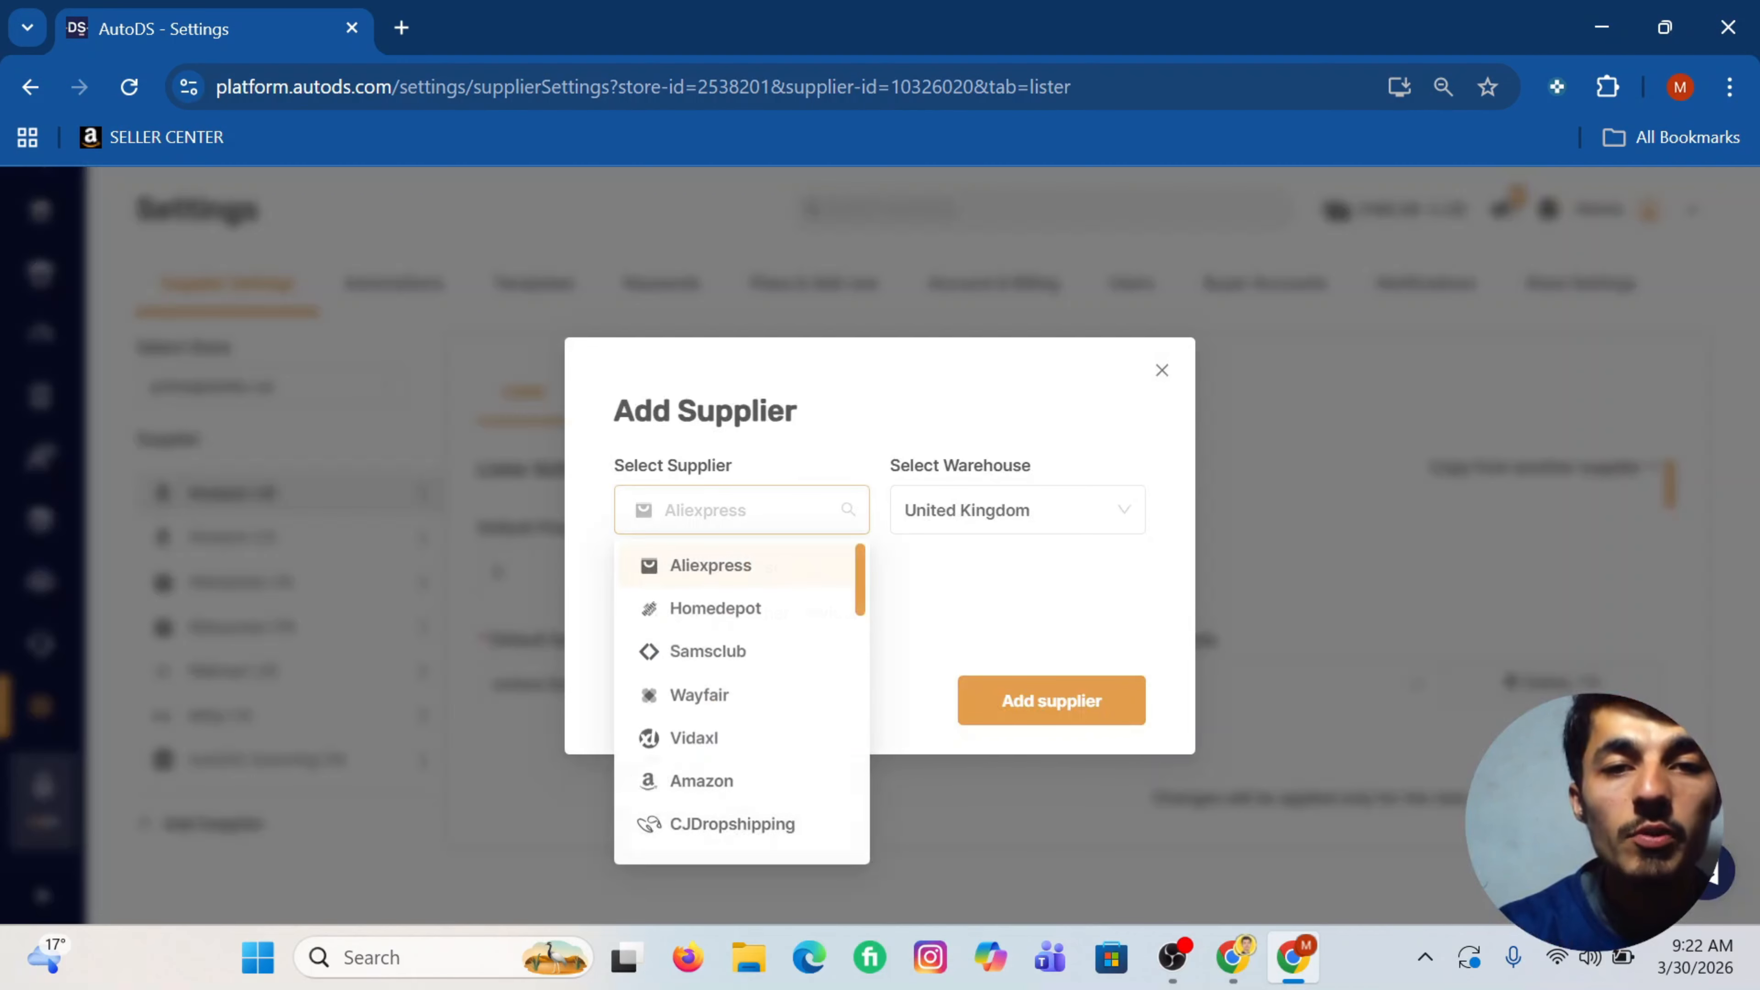
{"action": "left_click", "coordinate": [688, 787]}
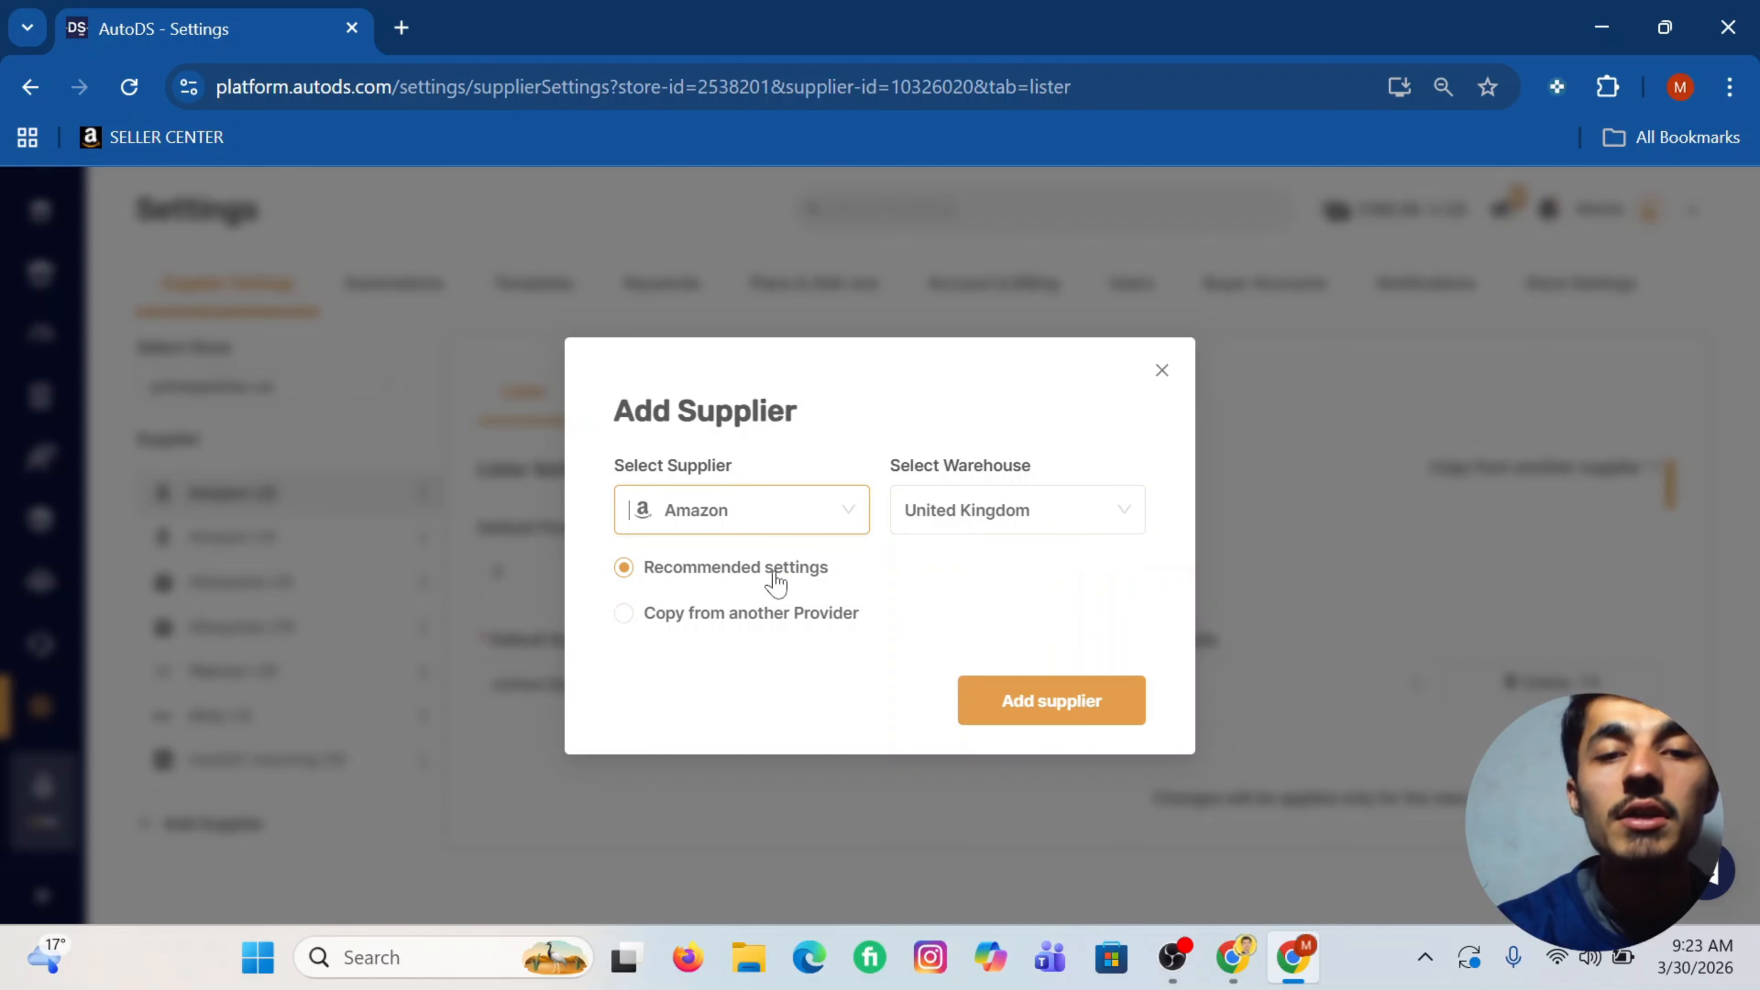
{"action": "left_click", "coordinate": [1029, 711]}
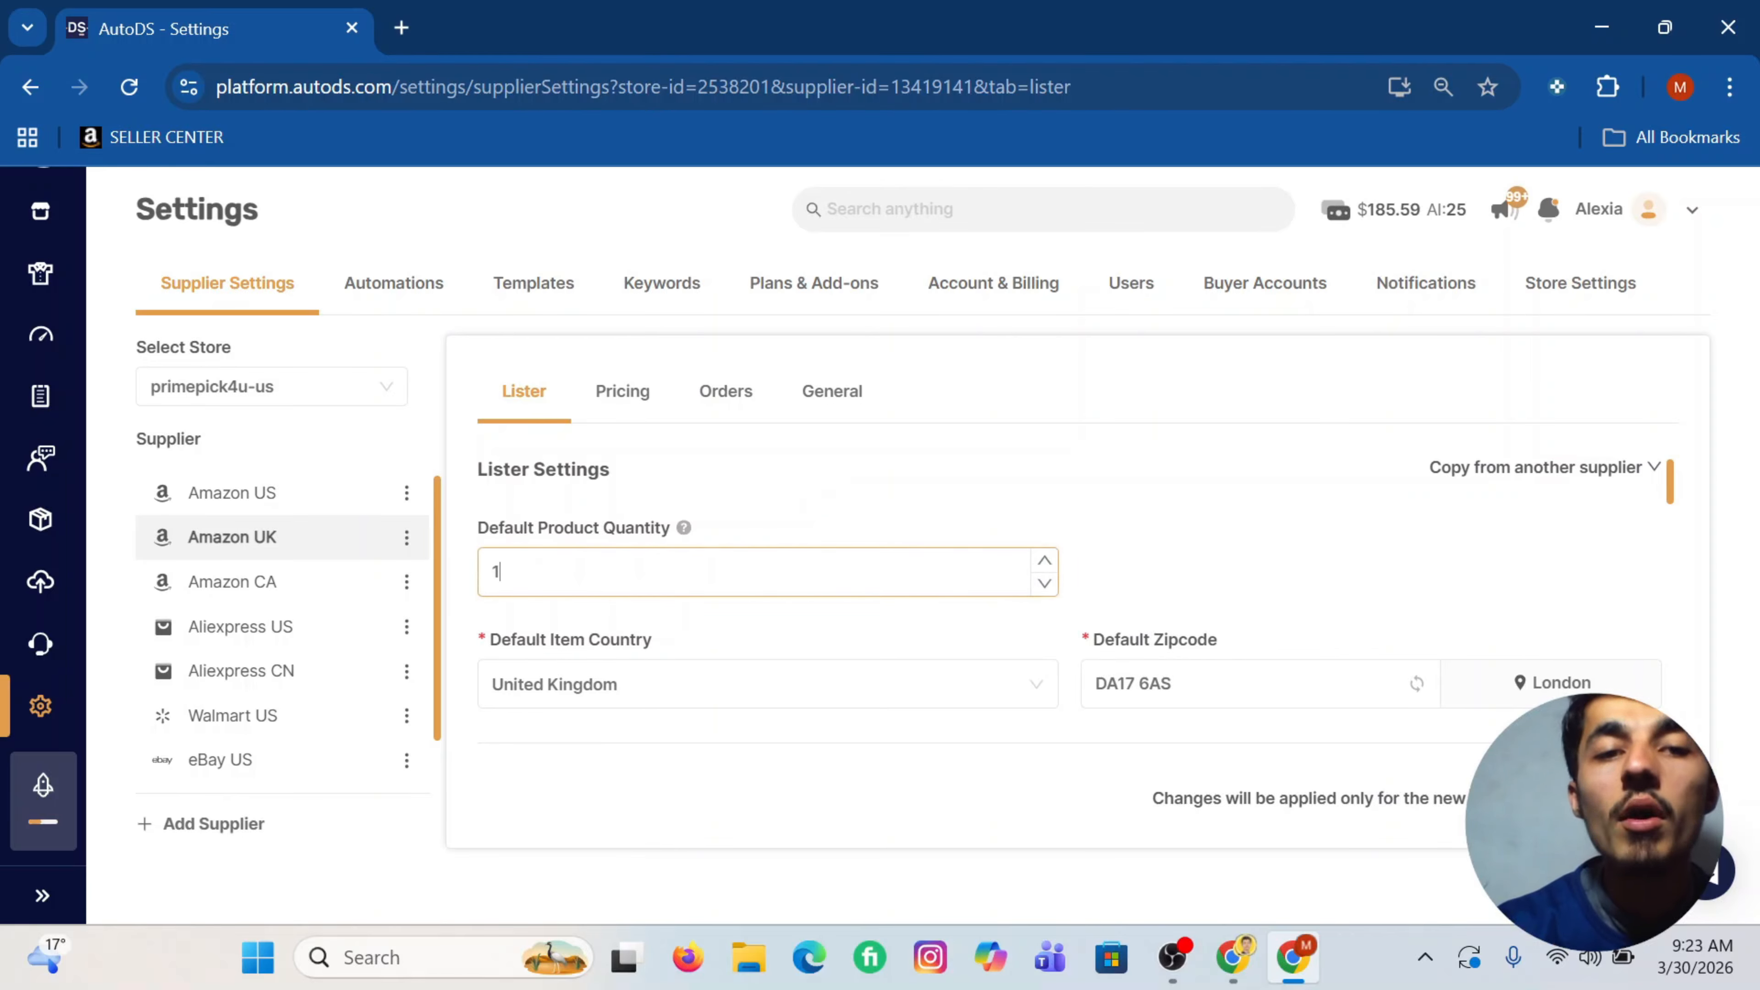
Step: Set Amazon UK's default product quantity to 10 and shipping method to Fastest with tracking
{"action": "type", "text": "0"}
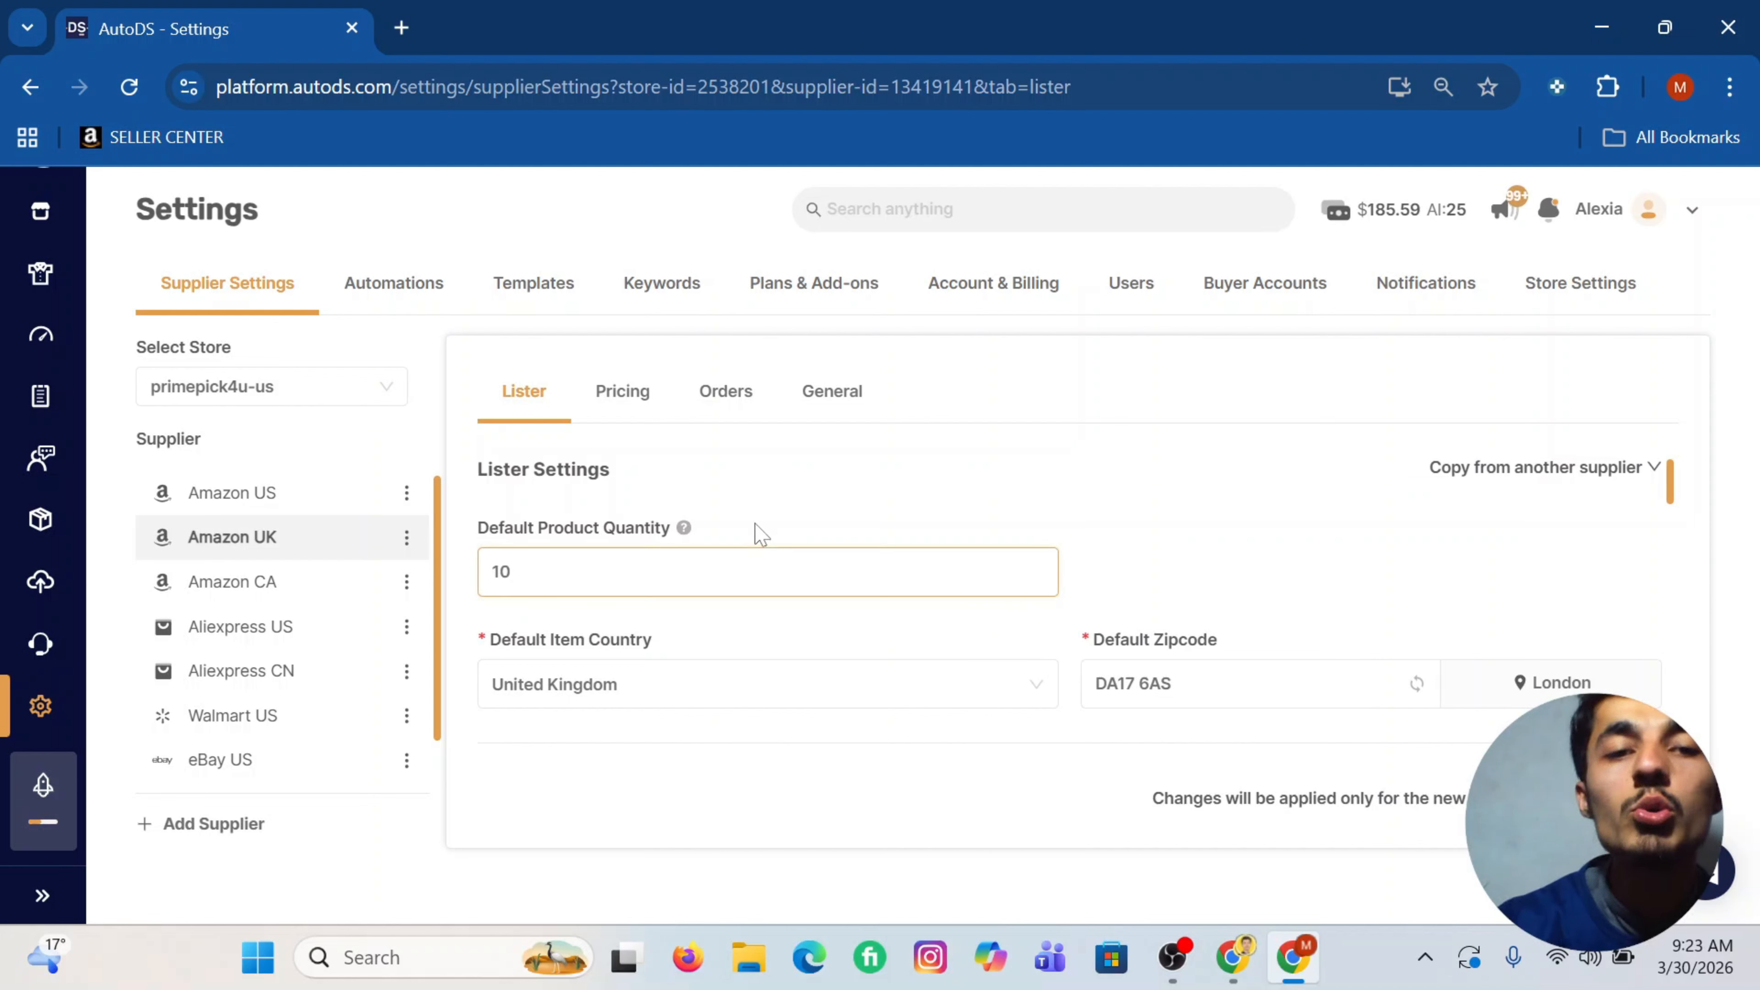
{"action": "left_click", "coordinate": [870, 485]}
{"action": "scroll", "coordinate": [534, 634], "scroll_direction": "down", "scroll_amount": 1}
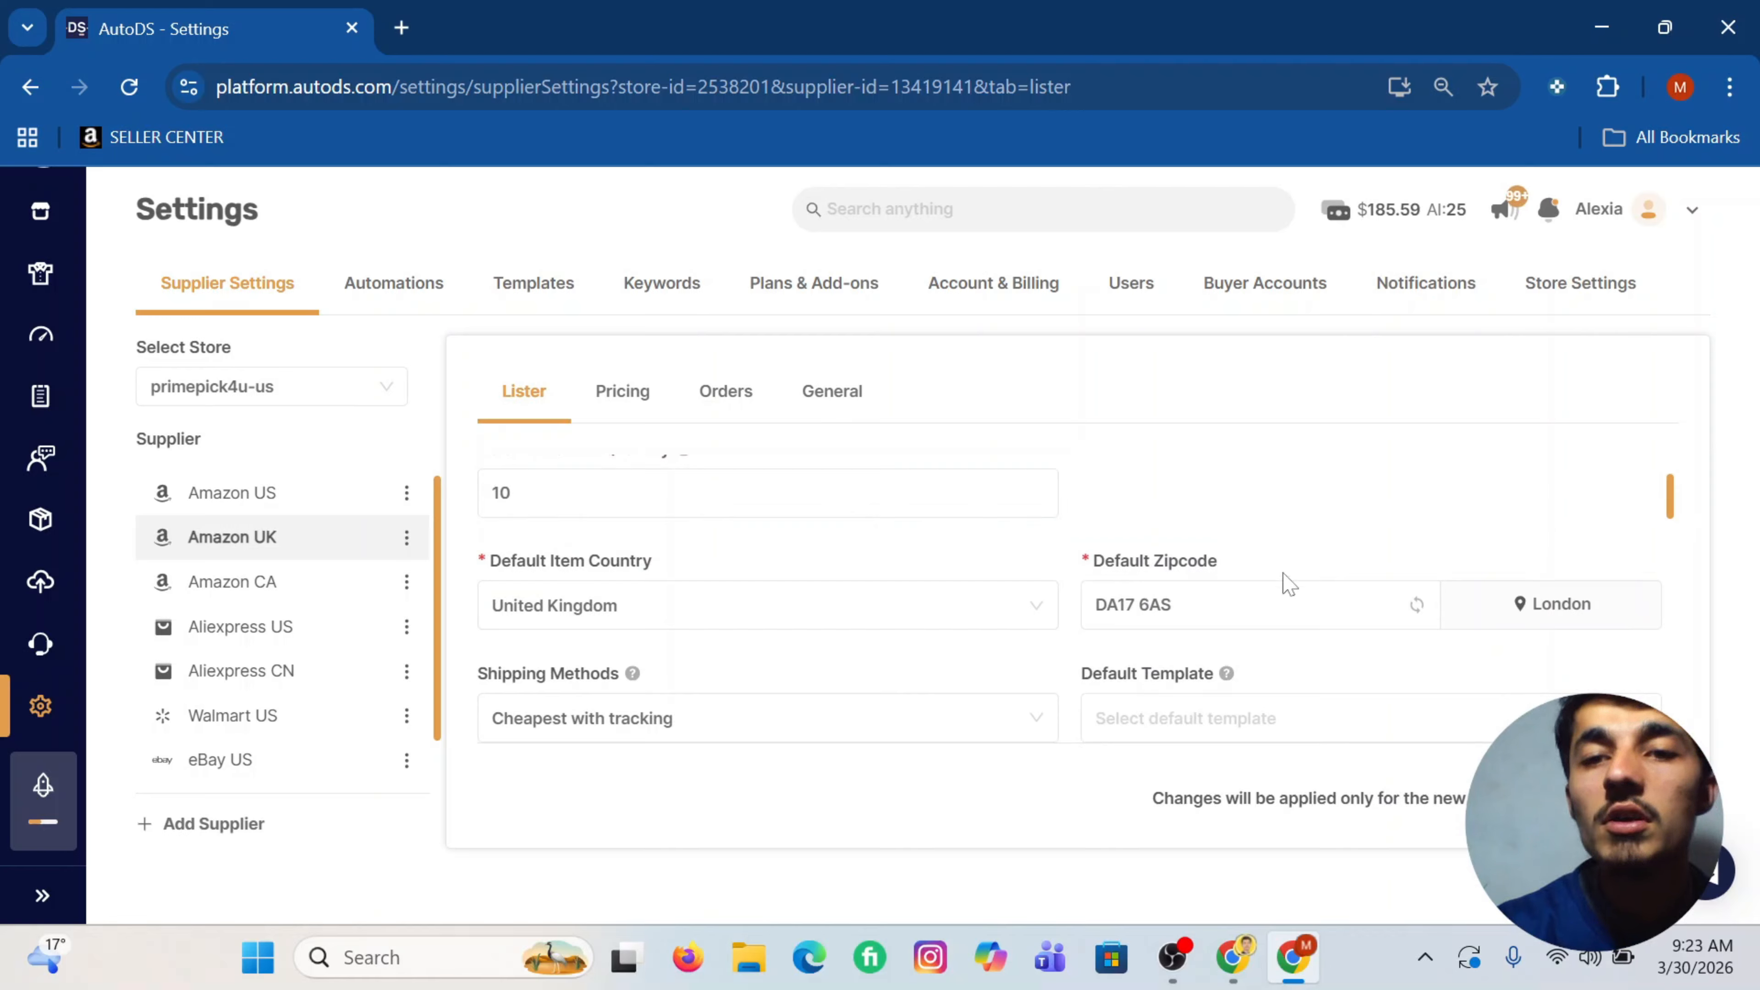
{"action": "scroll", "coordinate": [1583, 606], "scroll_direction": "down", "scroll_amount": 2}
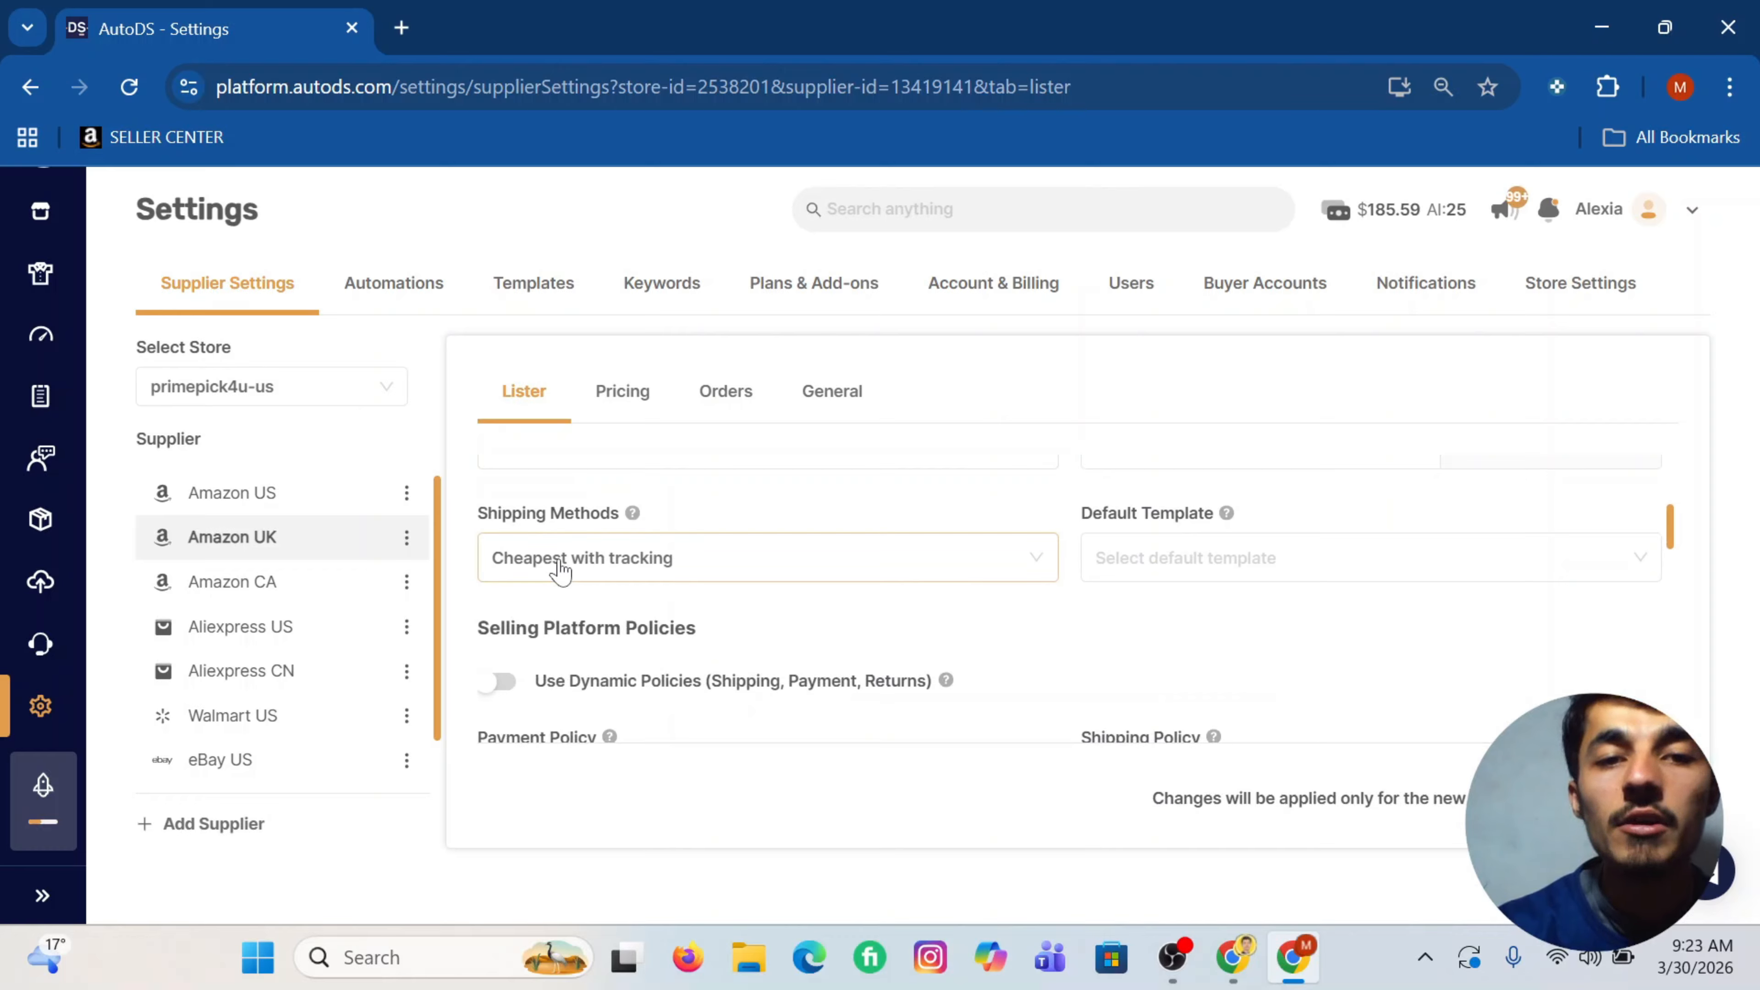
{"action": "left_click", "coordinate": [575, 566]}
{"action": "left_click", "coordinate": [510, 691]}
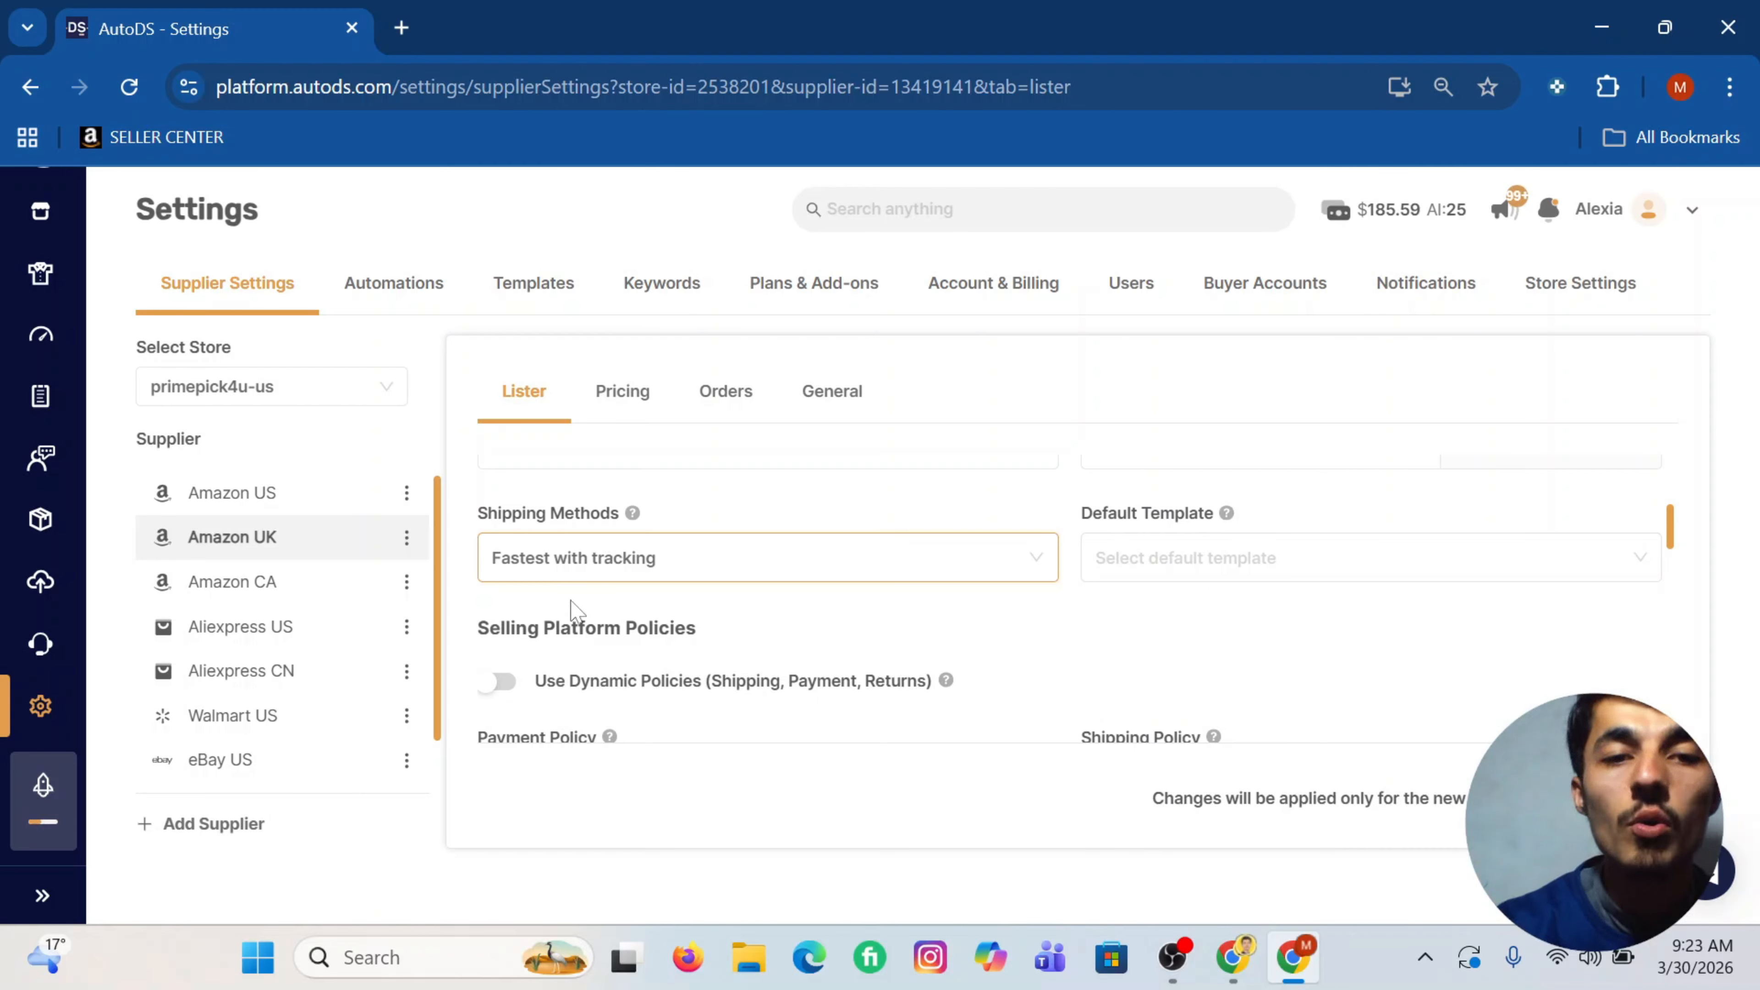
Step: Switch on Use Dynamic Policies for Amazon UK listings
{"action": "scroll", "coordinate": [582, 610], "scroll_direction": "down", "scroll_amount": 1}
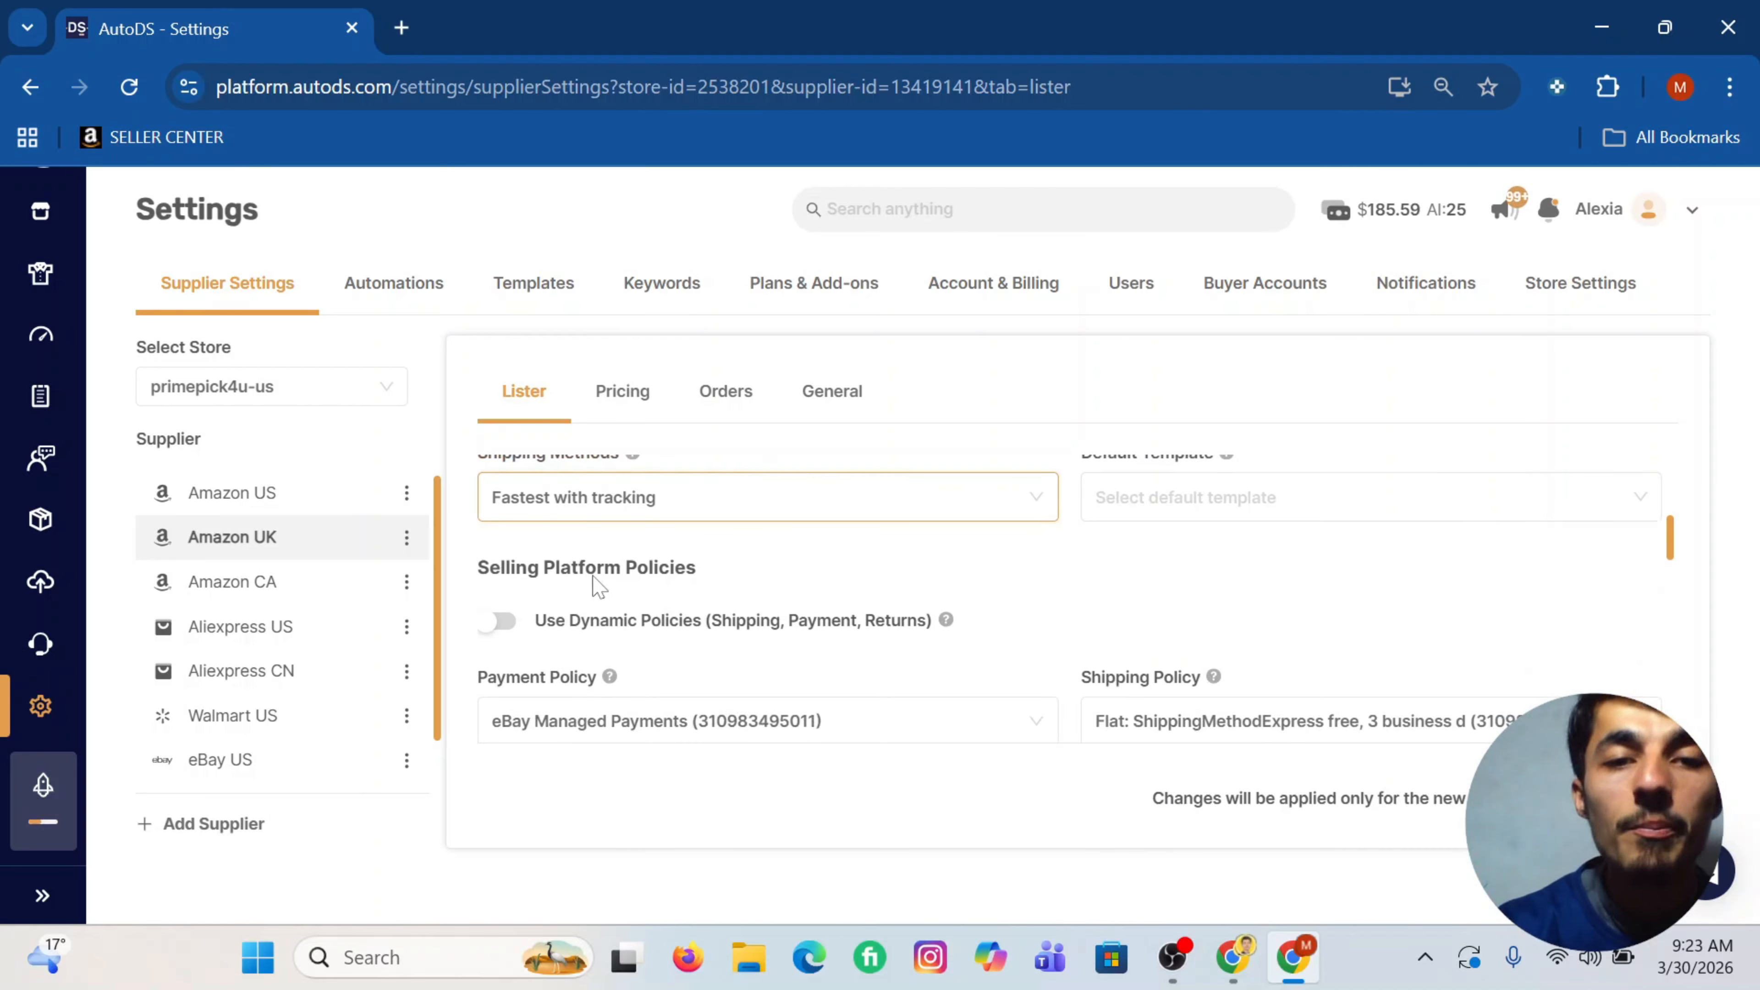
{"action": "scroll", "coordinate": [659, 579], "scroll_direction": "down", "scroll_amount": 2}
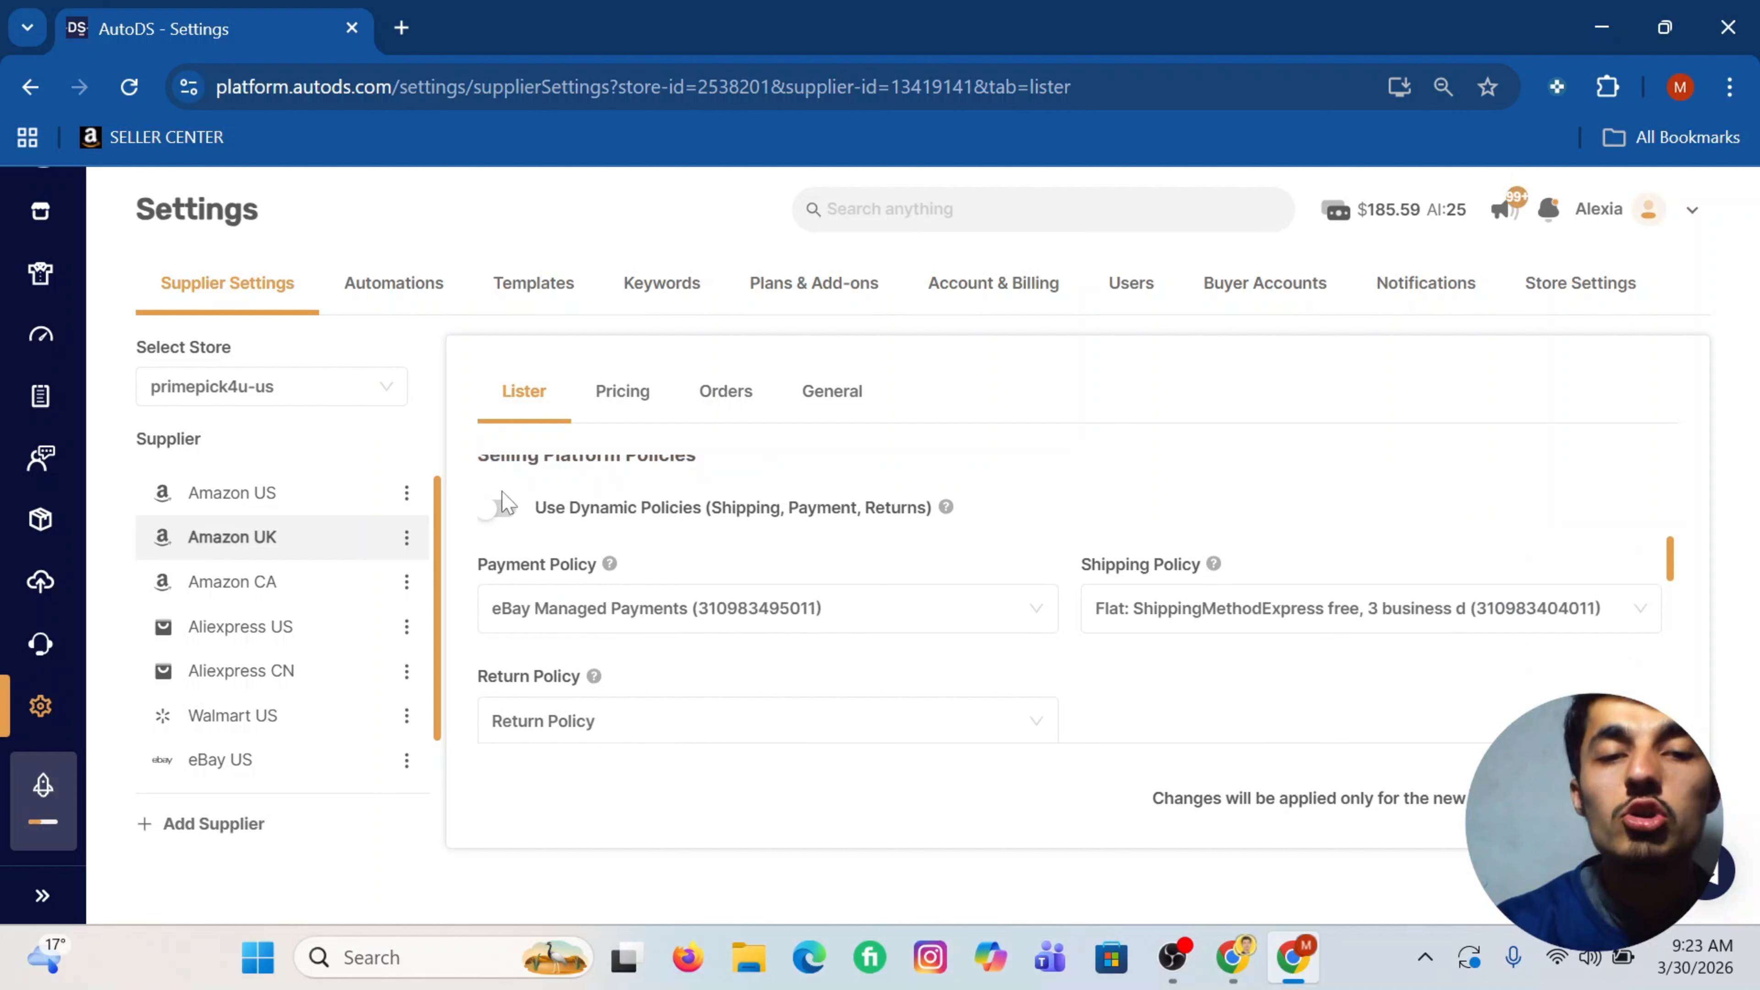
{"action": "scroll", "coordinate": [504, 500], "scroll_direction": "up", "scroll_amount": 1}
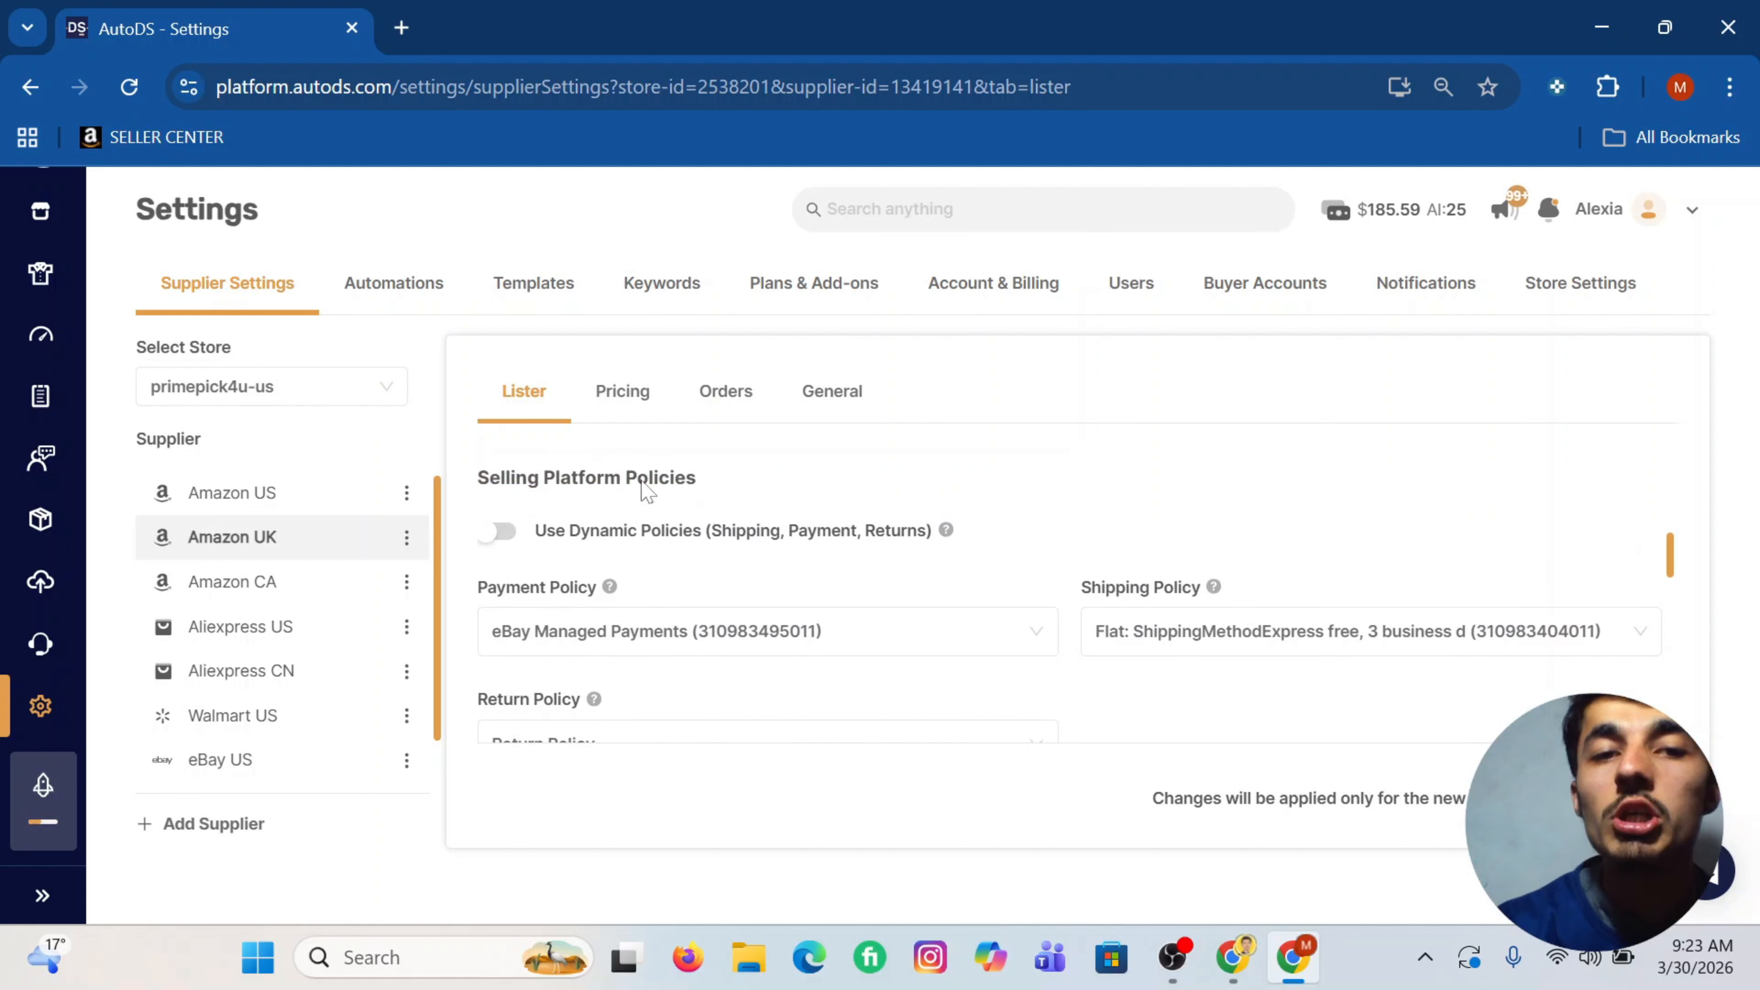
{"action": "left_click", "coordinate": [823, 535]}
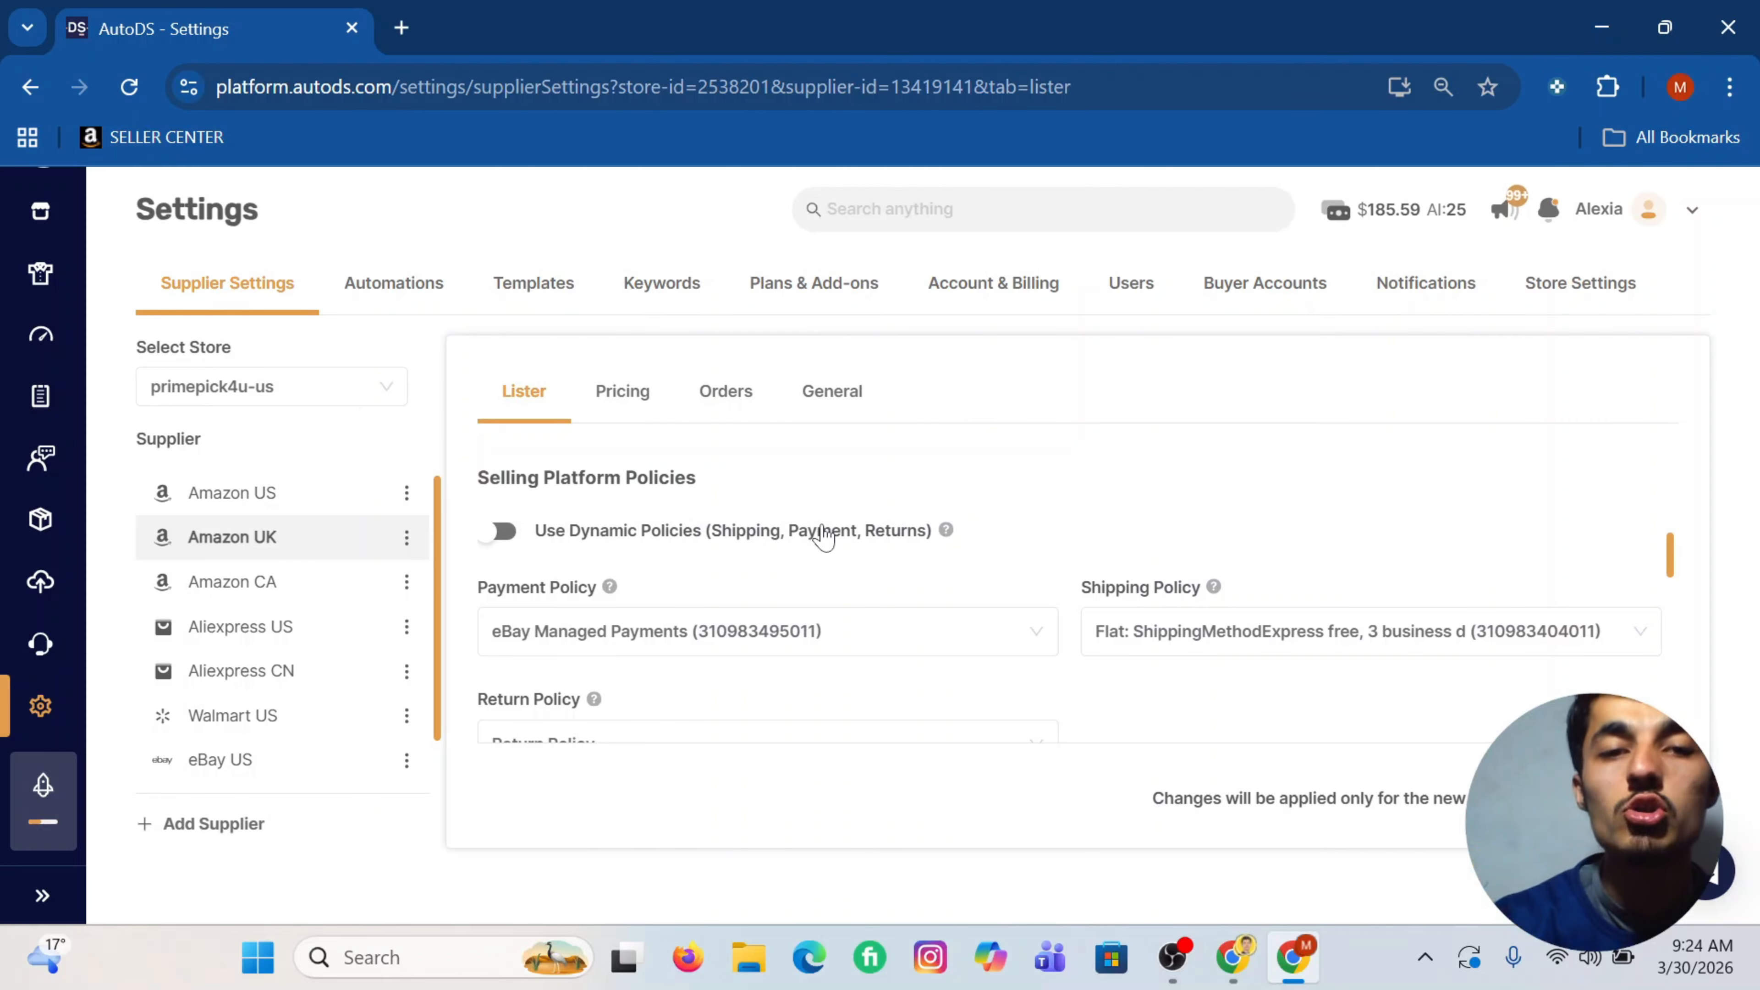
Step: Review the payment, shipping and return policy choices for Amazon UK
{"action": "left_click", "coordinate": [728, 629]}
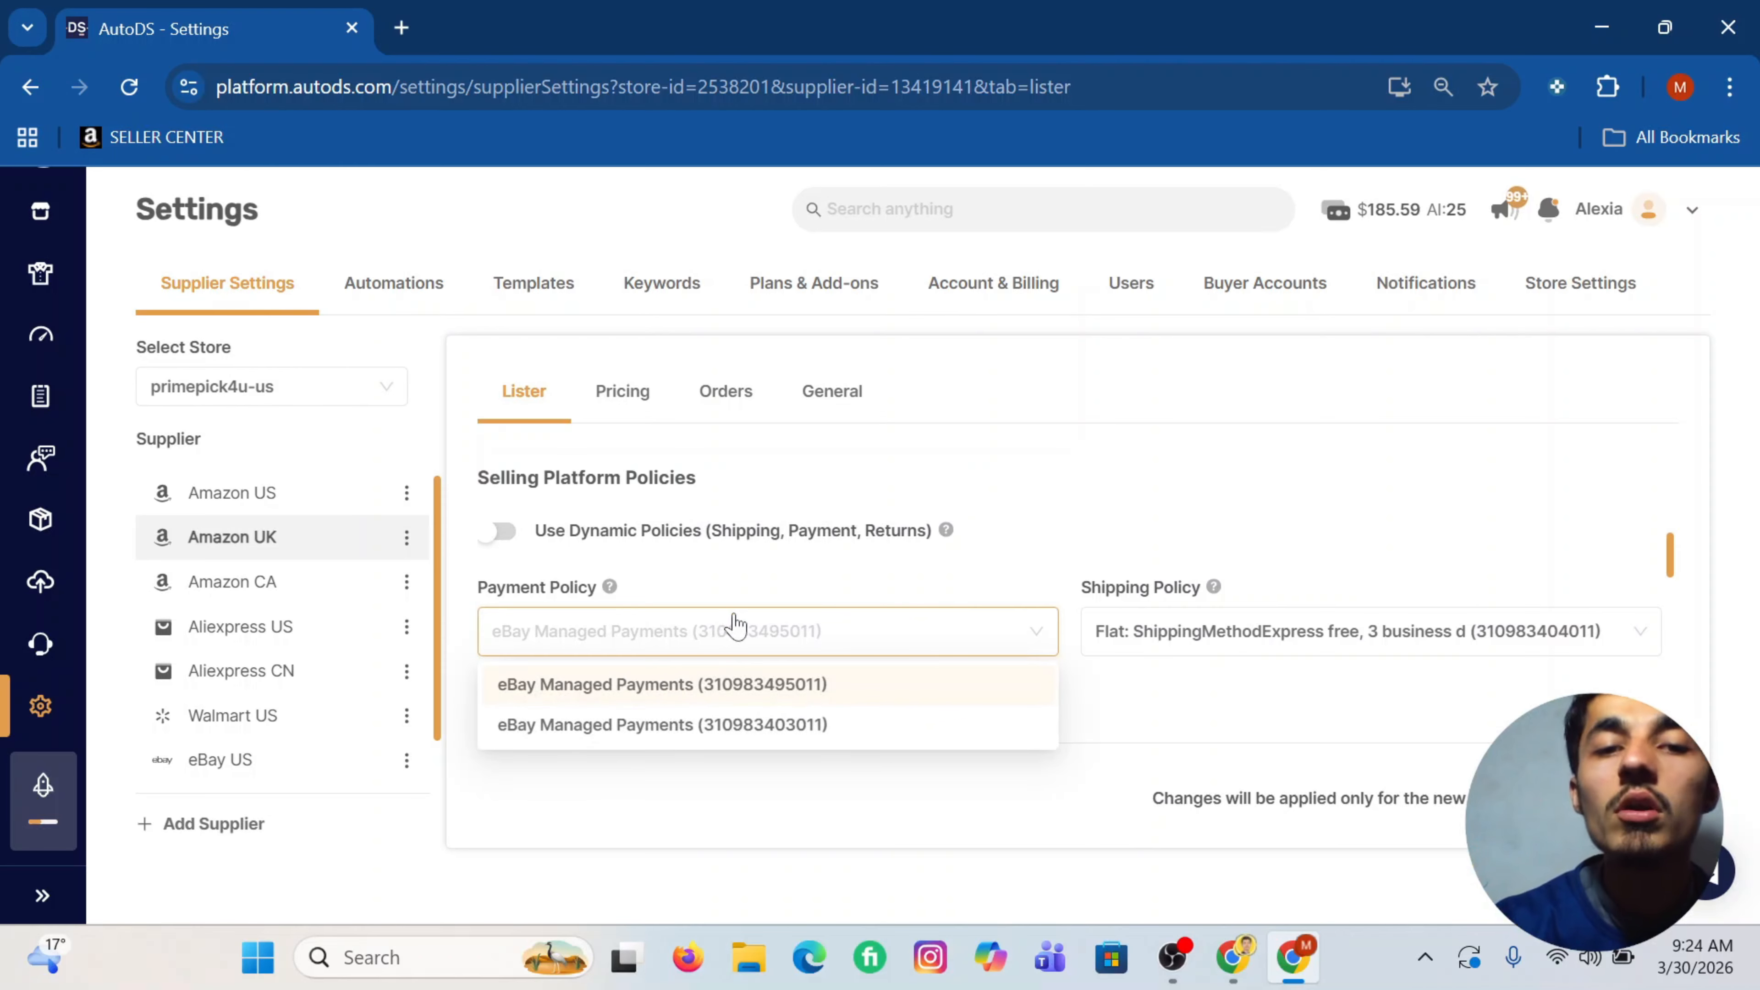
{"action": "left_click", "coordinate": [1209, 635]}
{"action": "scroll", "coordinate": [901, 520], "scroll_direction": "down", "scroll_amount": 3}
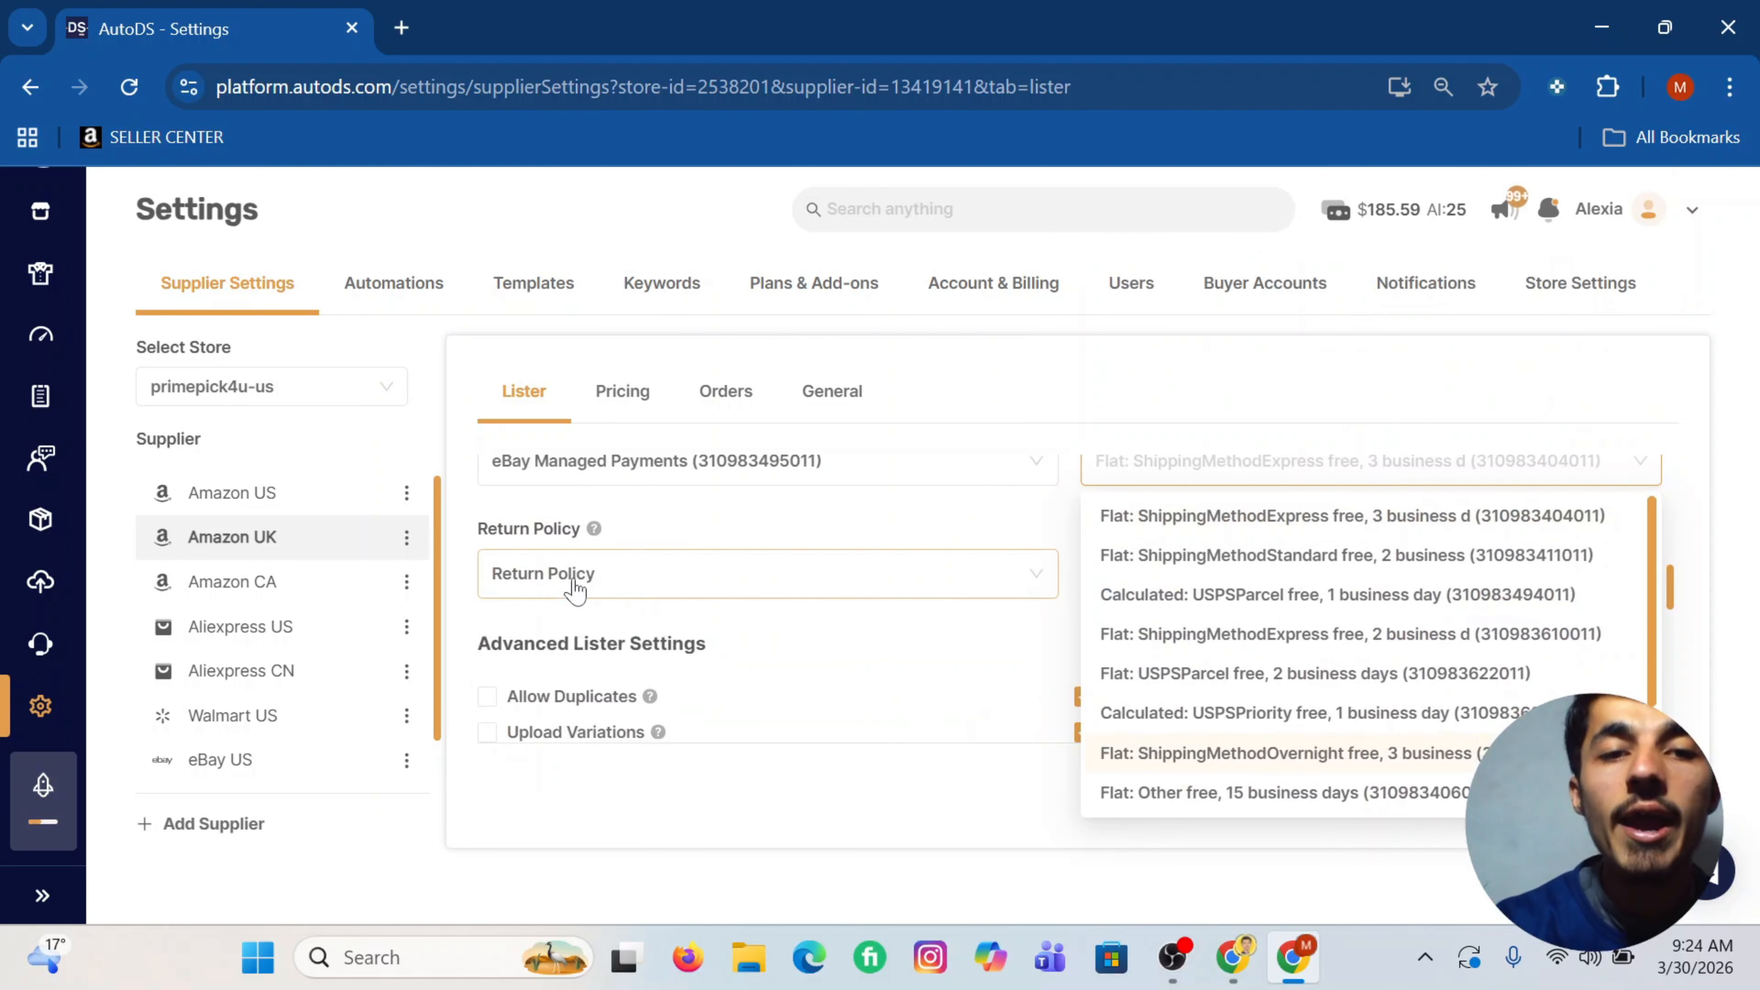
{"action": "left_click", "coordinate": [574, 579]}
{"action": "scroll", "coordinate": [728, 555], "scroll_direction": "up", "scroll_amount": 2}
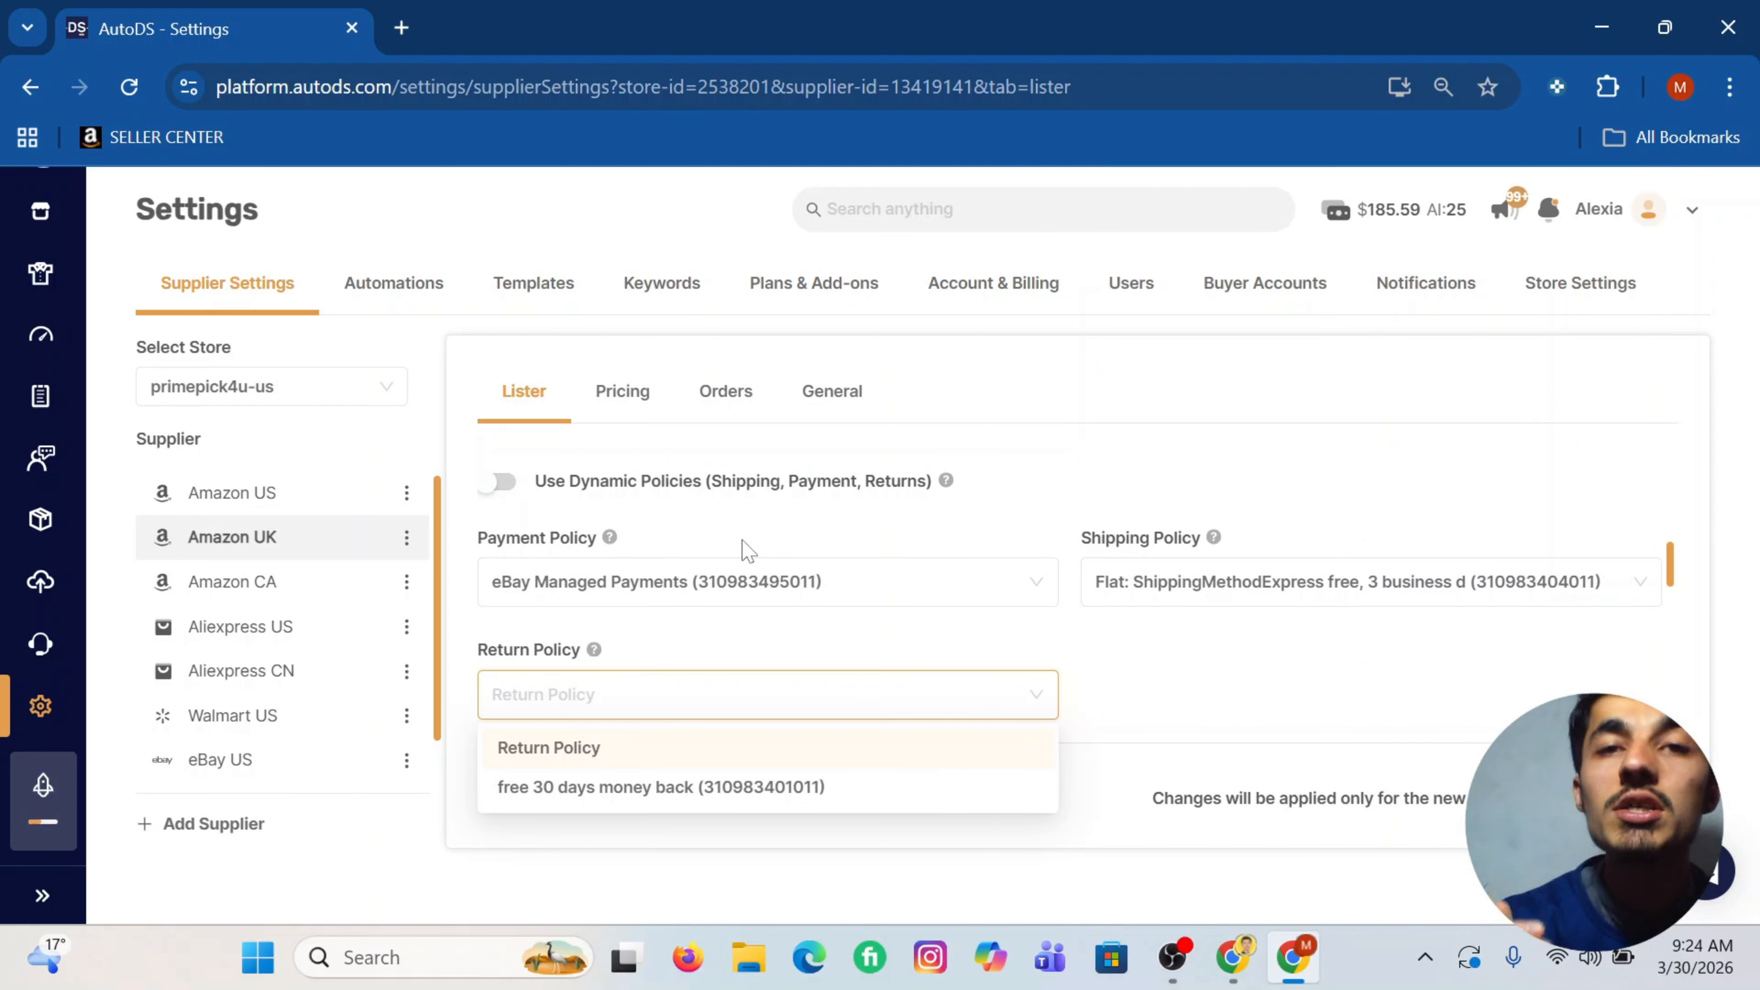
Step: Toggle Use Dynamic Policies on and back off, leaving it disabled
{"action": "left_click", "coordinate": [499, 486]}
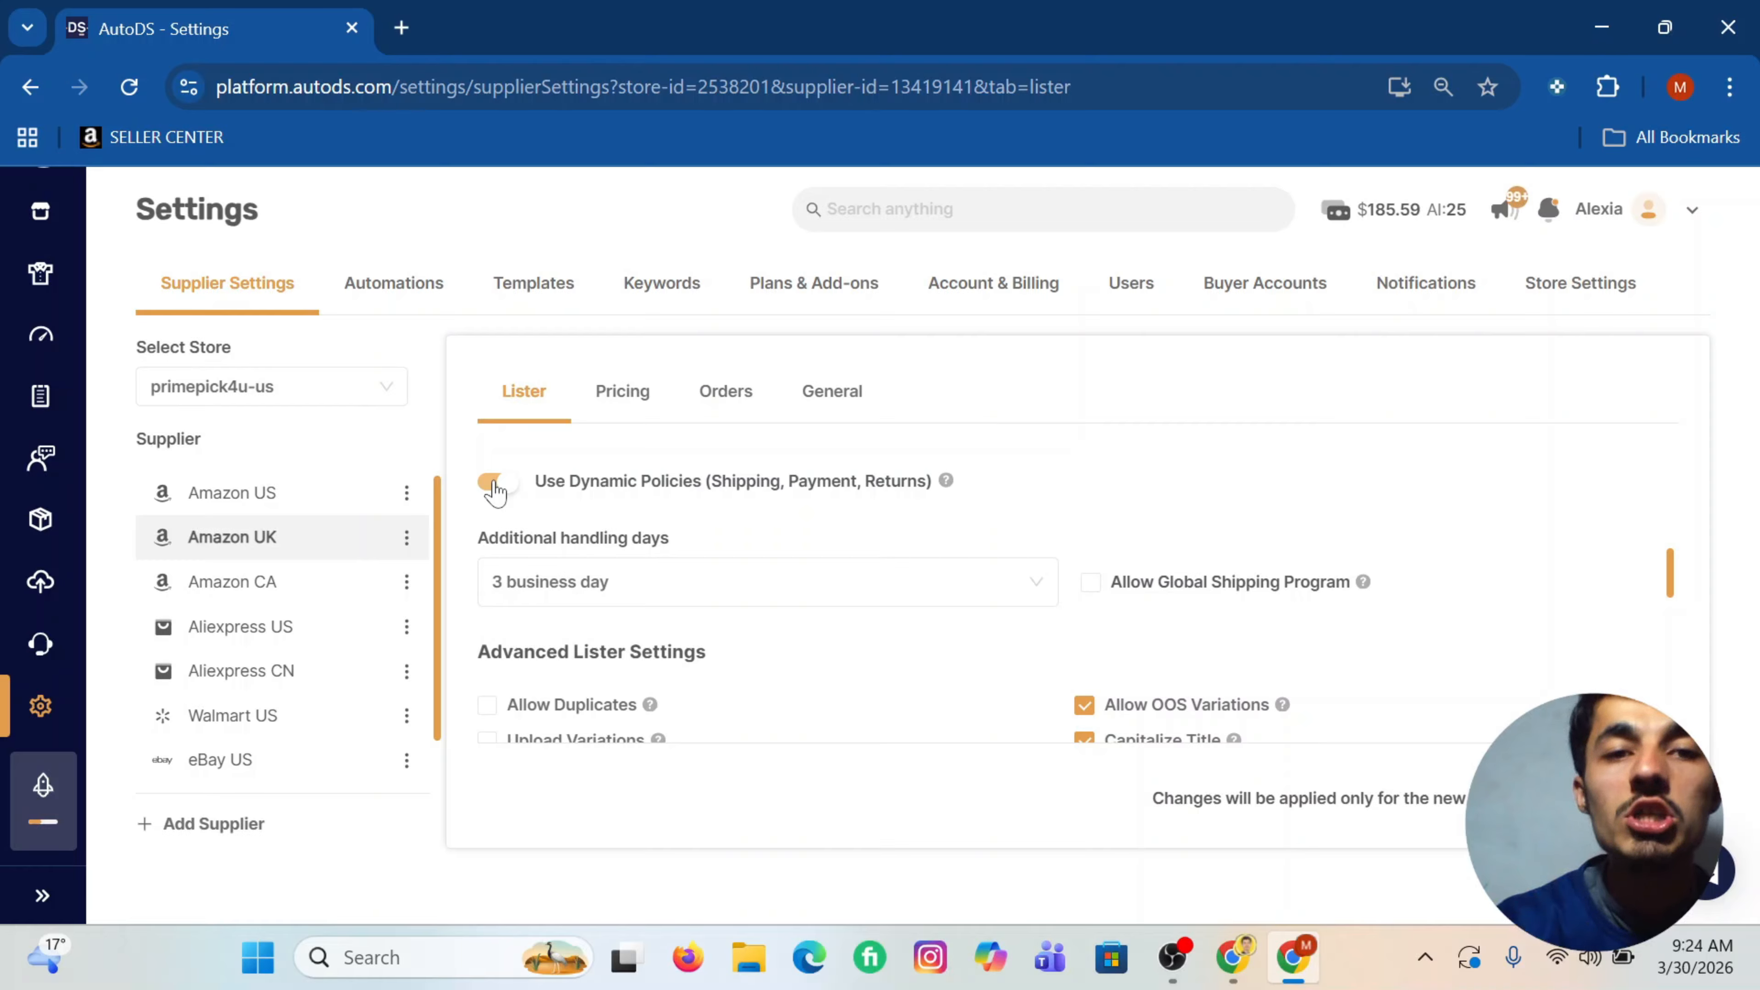
{"action": "left_click", "coordinate": [495, 487]}
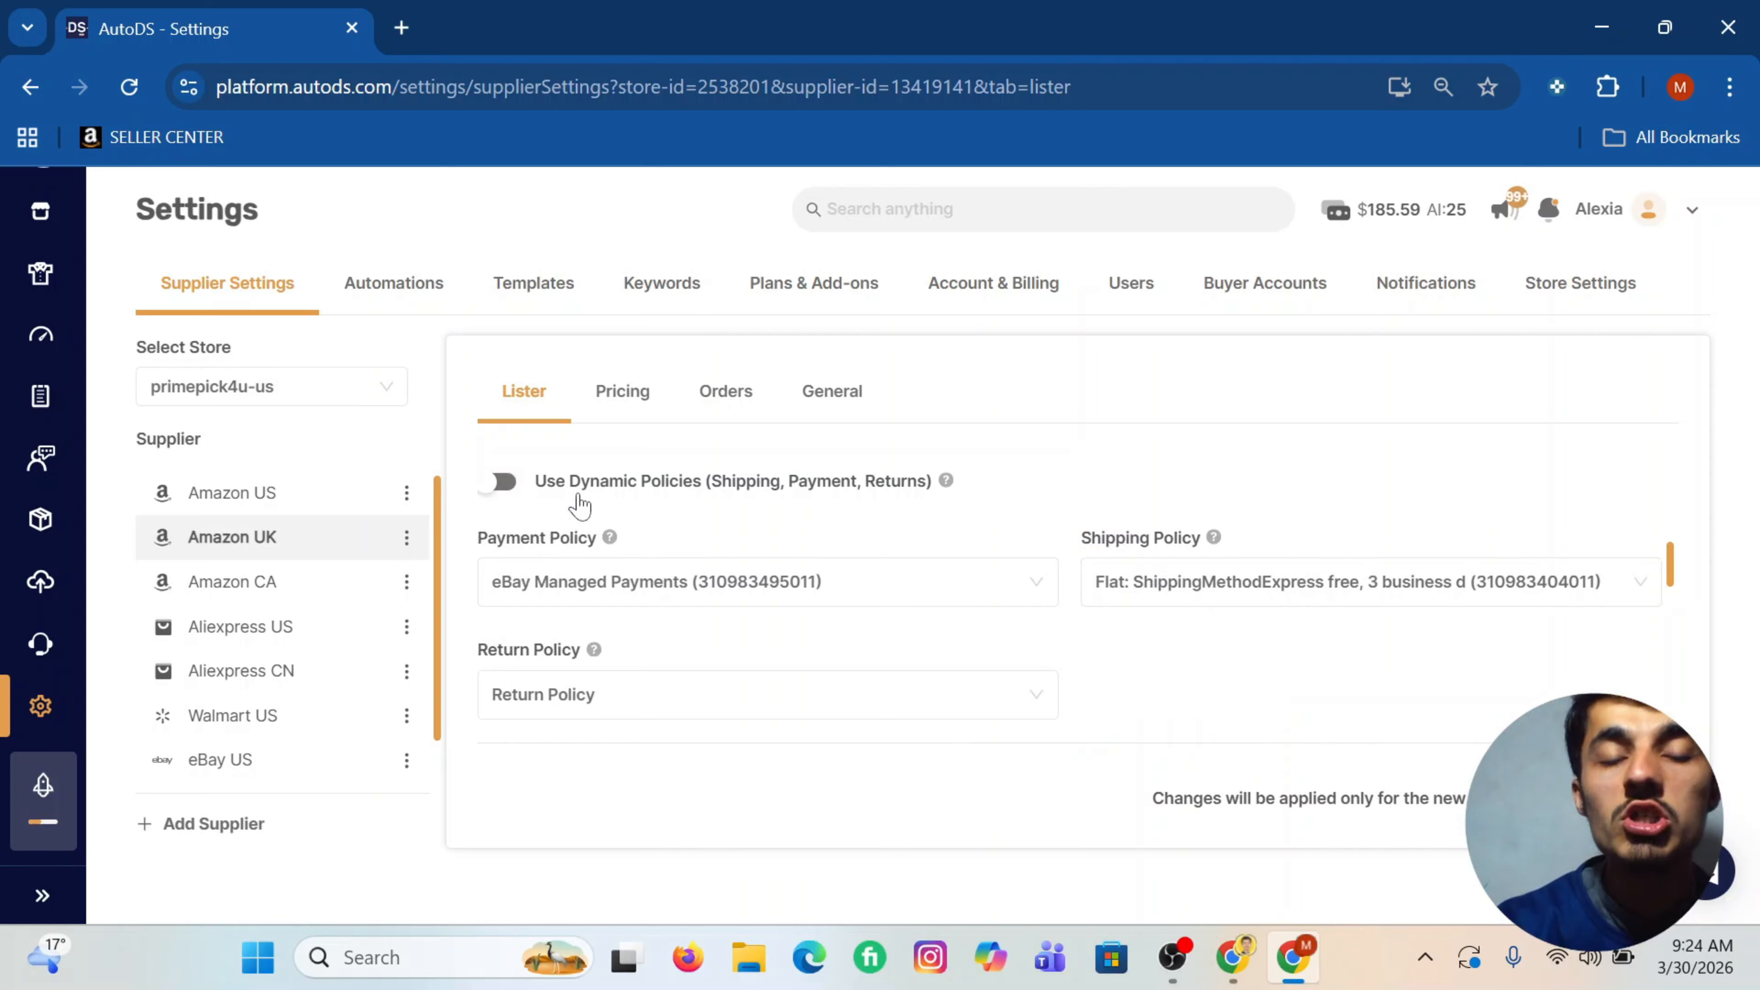
{"action": "scroll", "coordinate": [774, 551], "scroll_direction": "down", "scroll_amount": 1}
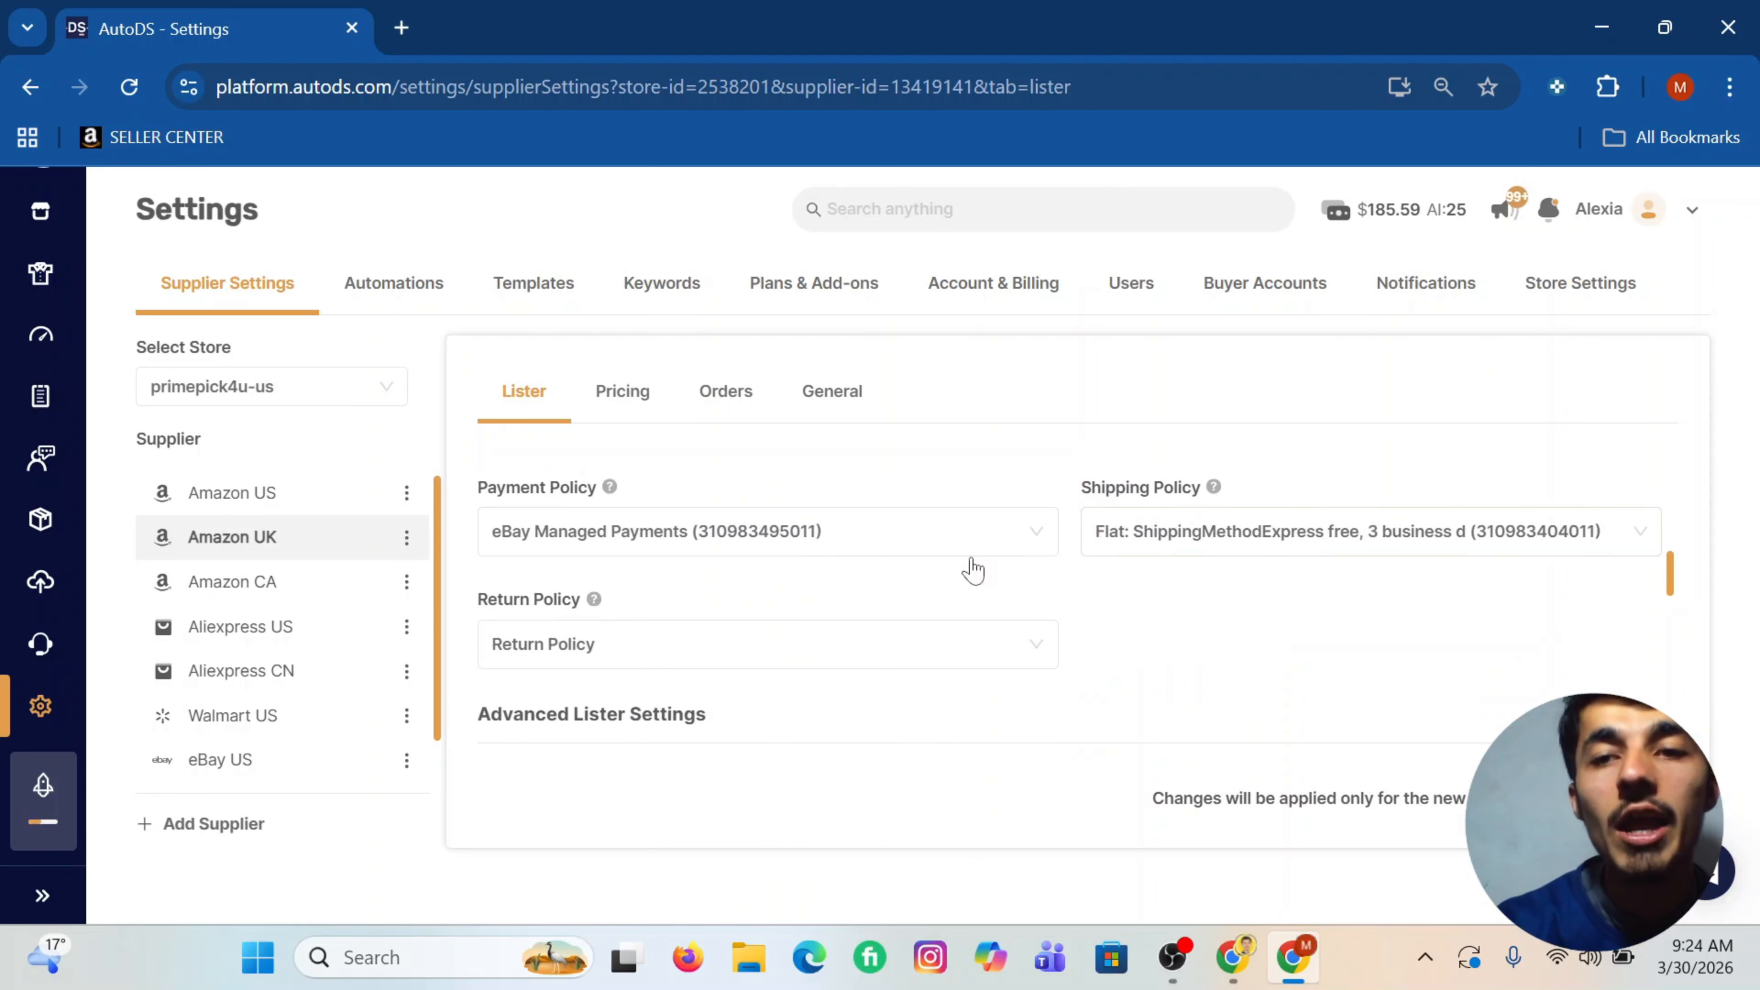
{"action": "scroll", "coordinate": [835, 570], "scroll_direction": "down", "scroll_amount": 3}
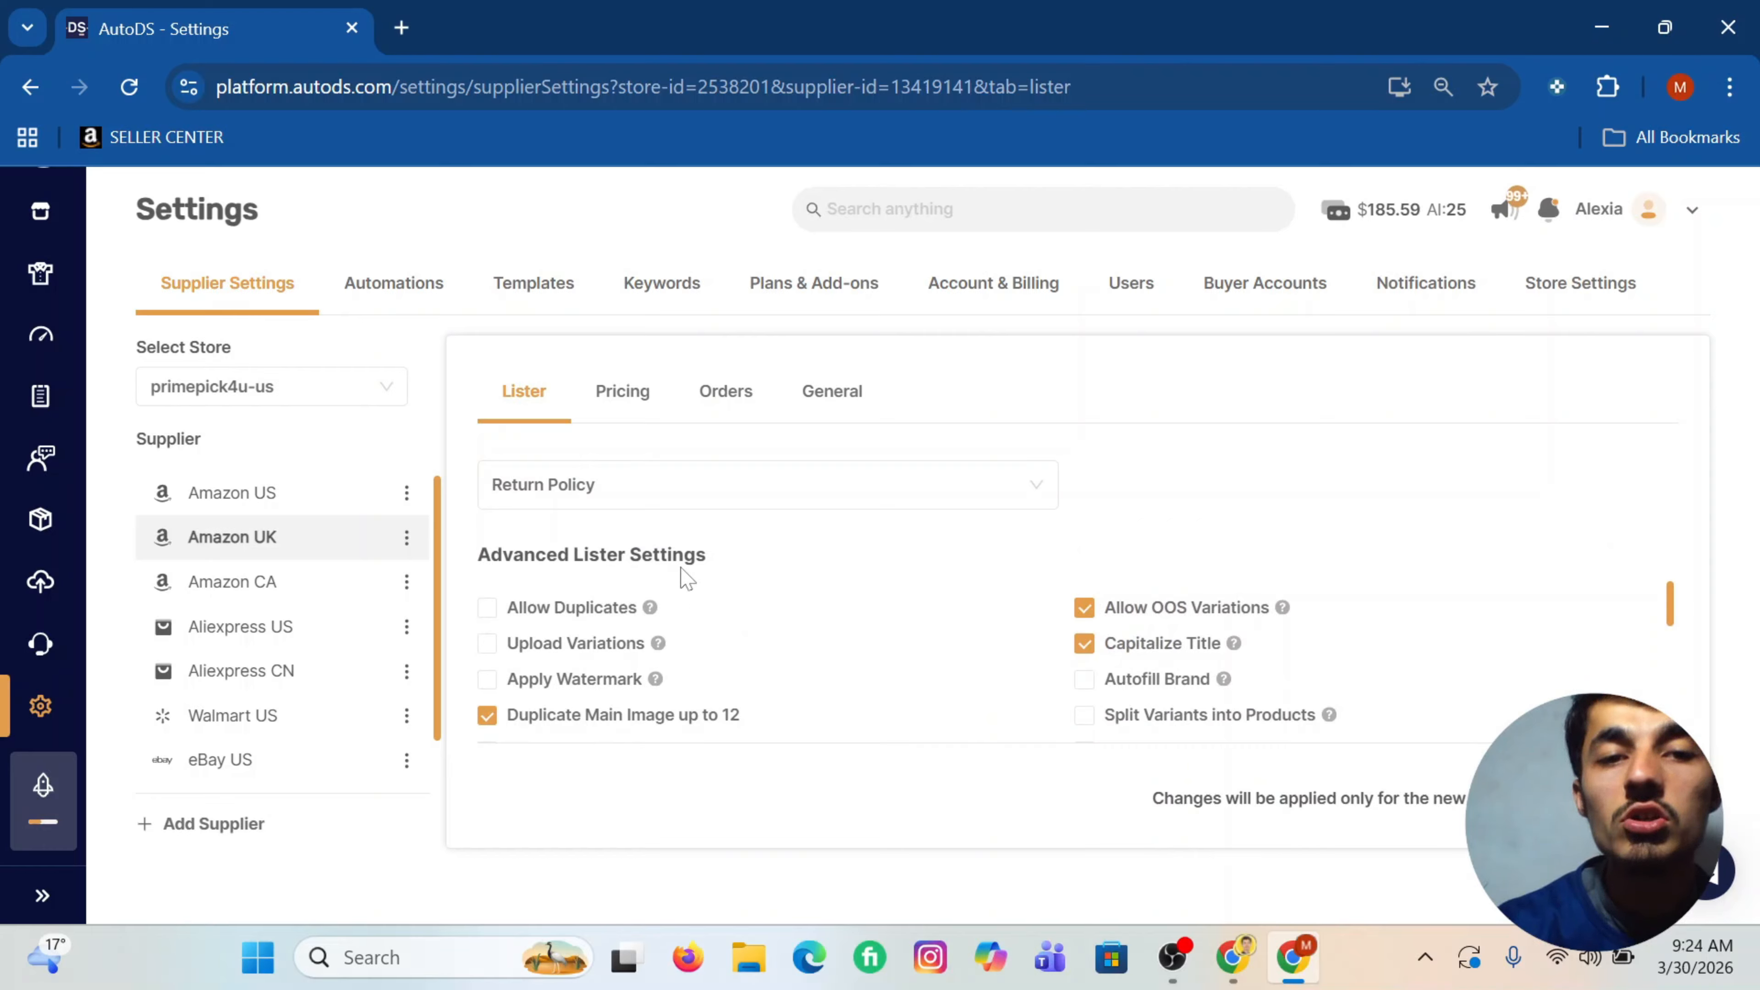
Step: In Advanced Lister Settings, leave Upload Variations off, enable Apply Watermark, and disable Duplicate Main Image up to 12
{"action": "scroll", "coordinate": [687, 577], "scroll_direction": "down", "scroll_amount": 1}
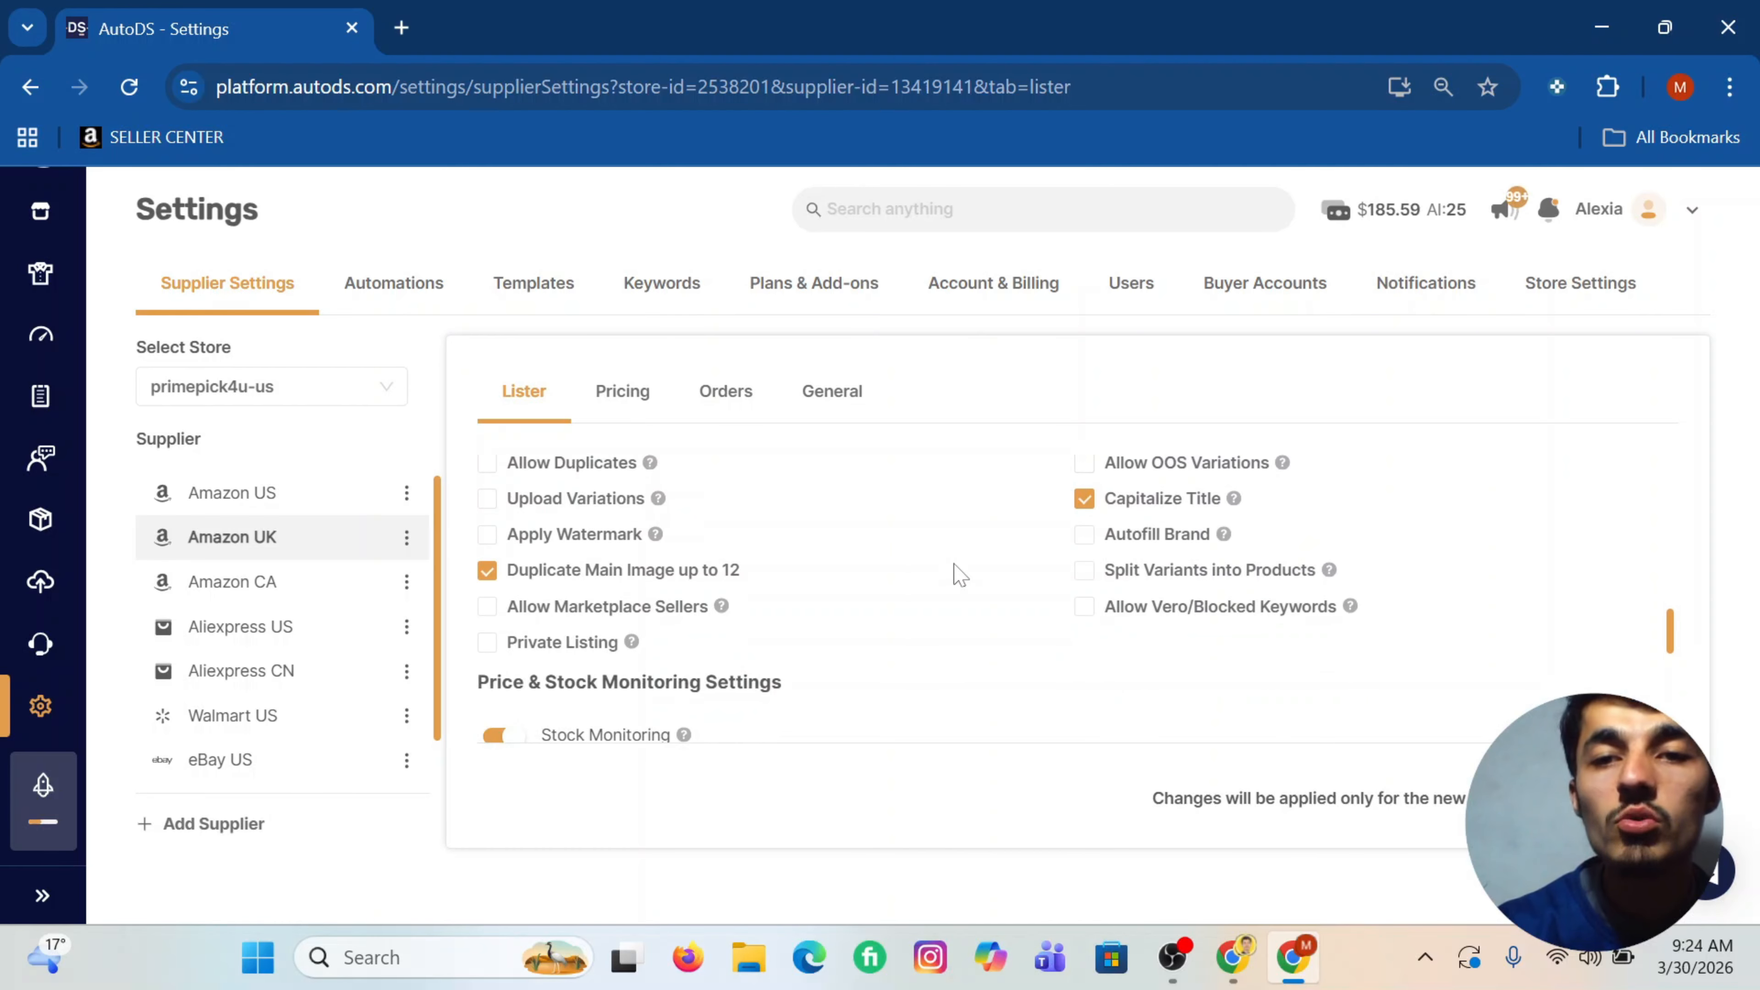
{"action": "scroll", "coordinate": [955, 569], "scroll_direction": "down", "scroll_amount": 1}
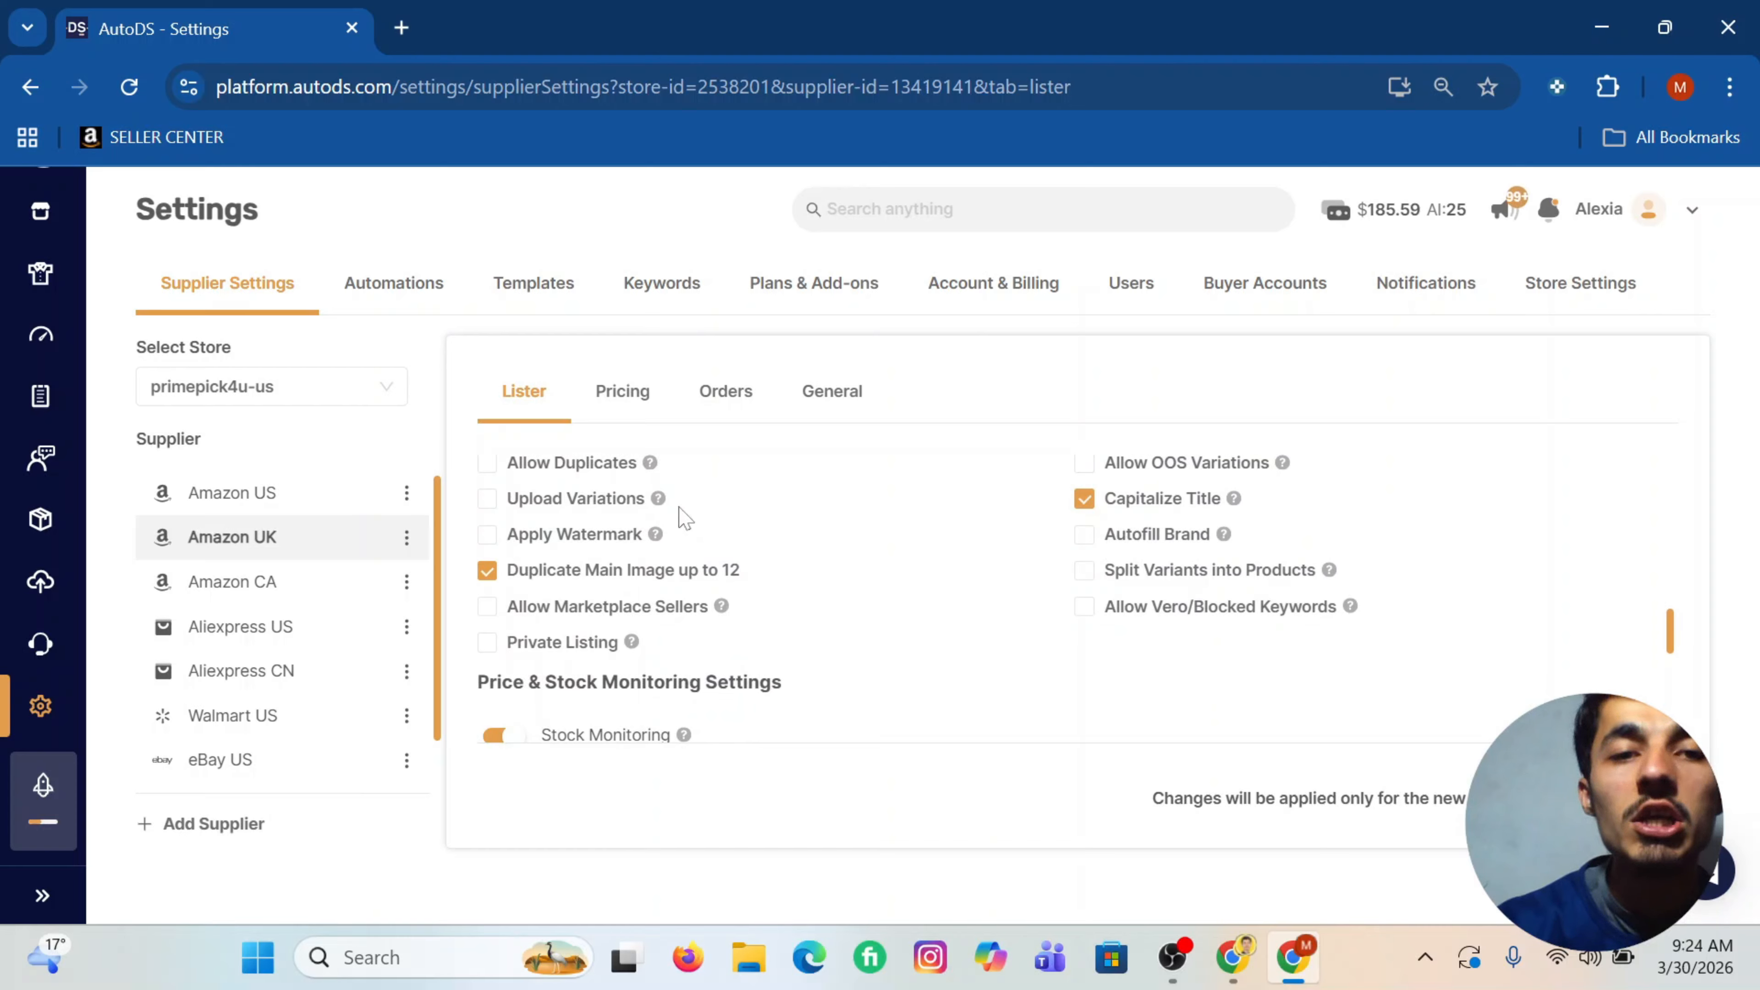
{"action": "left_click", "coordinate": [489, 501]}
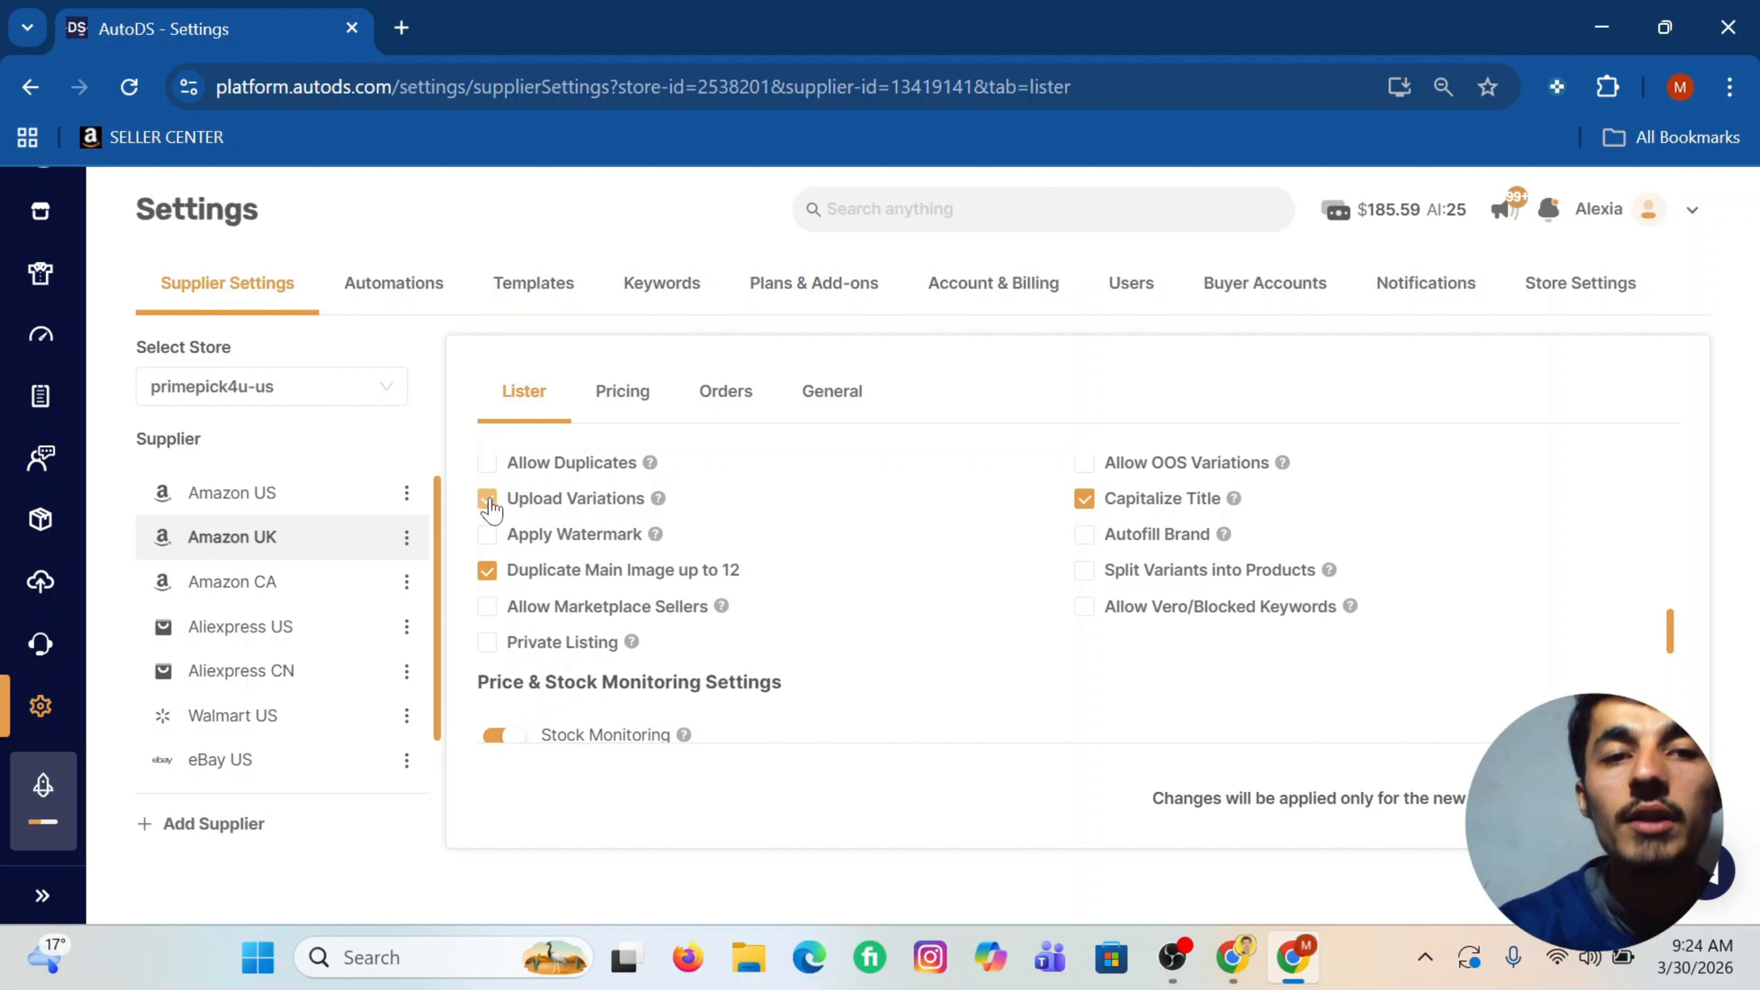
{"action": "left_click", "coordinate": [489, 506]}
{"action": "left_click", "coordinate": [532, 542]}
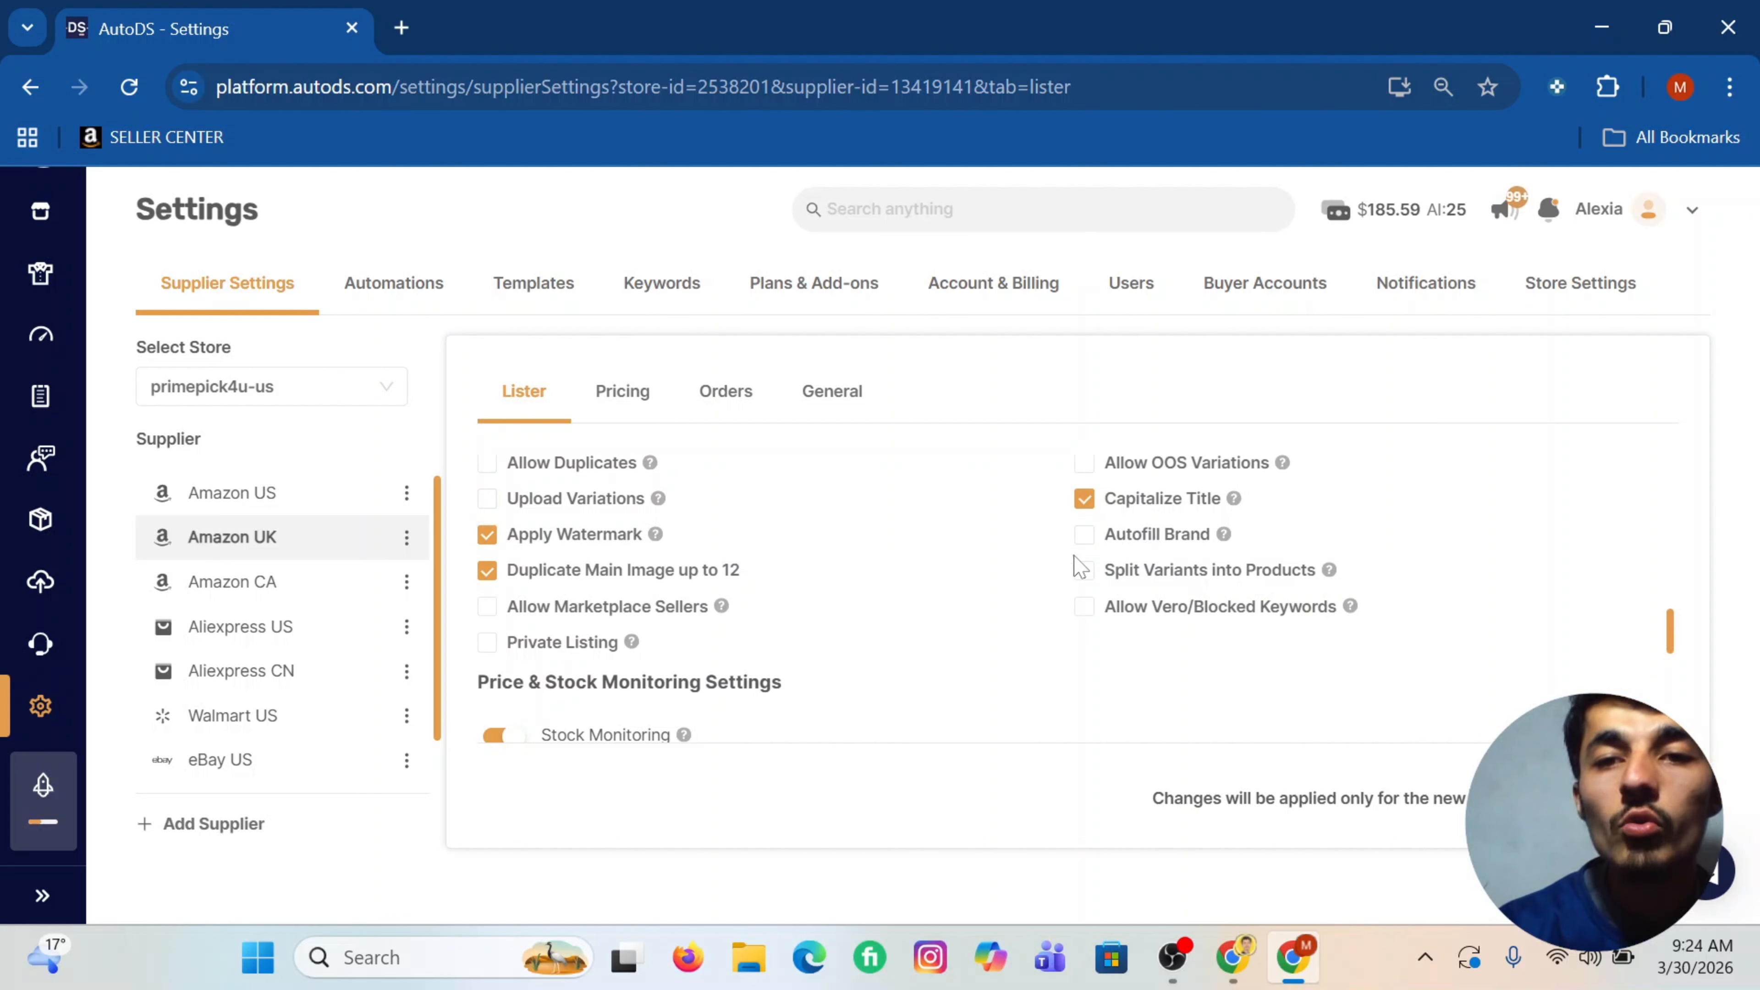
{"action": "left_click", "coordinate": [569, 581]}
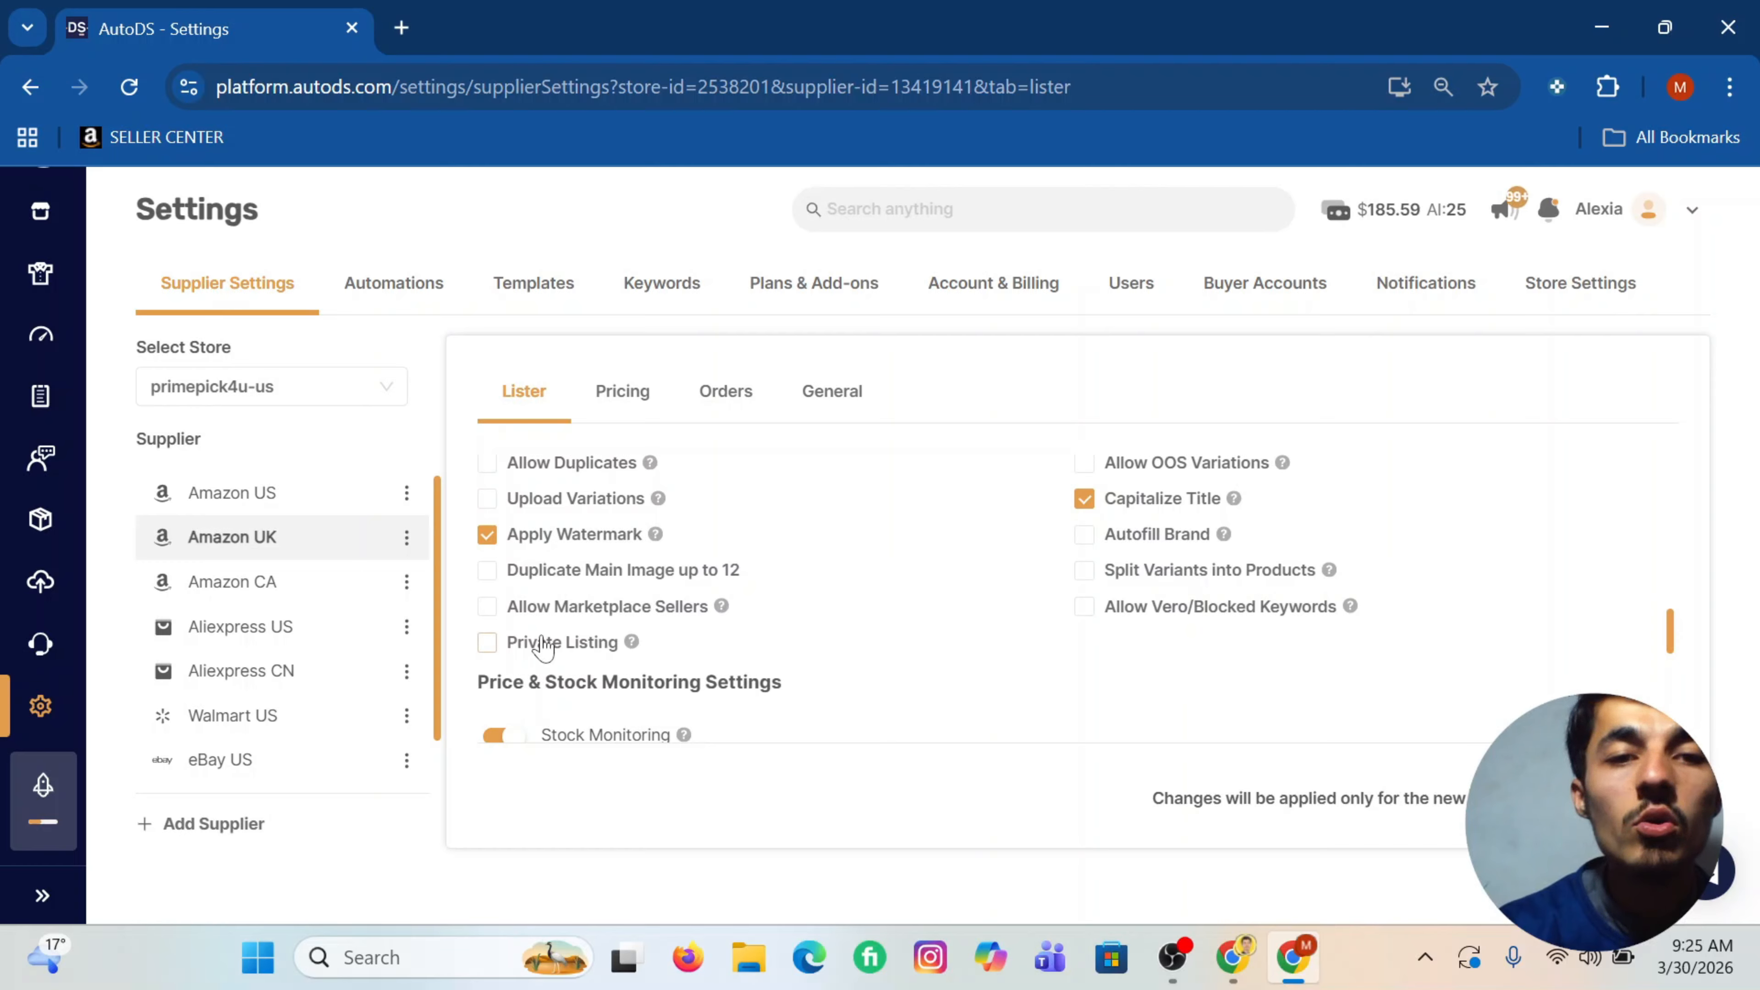
{"action": "scroll", "coordinate": [544, 655], "scroll_direction": "down", "scroll_amount": 3}
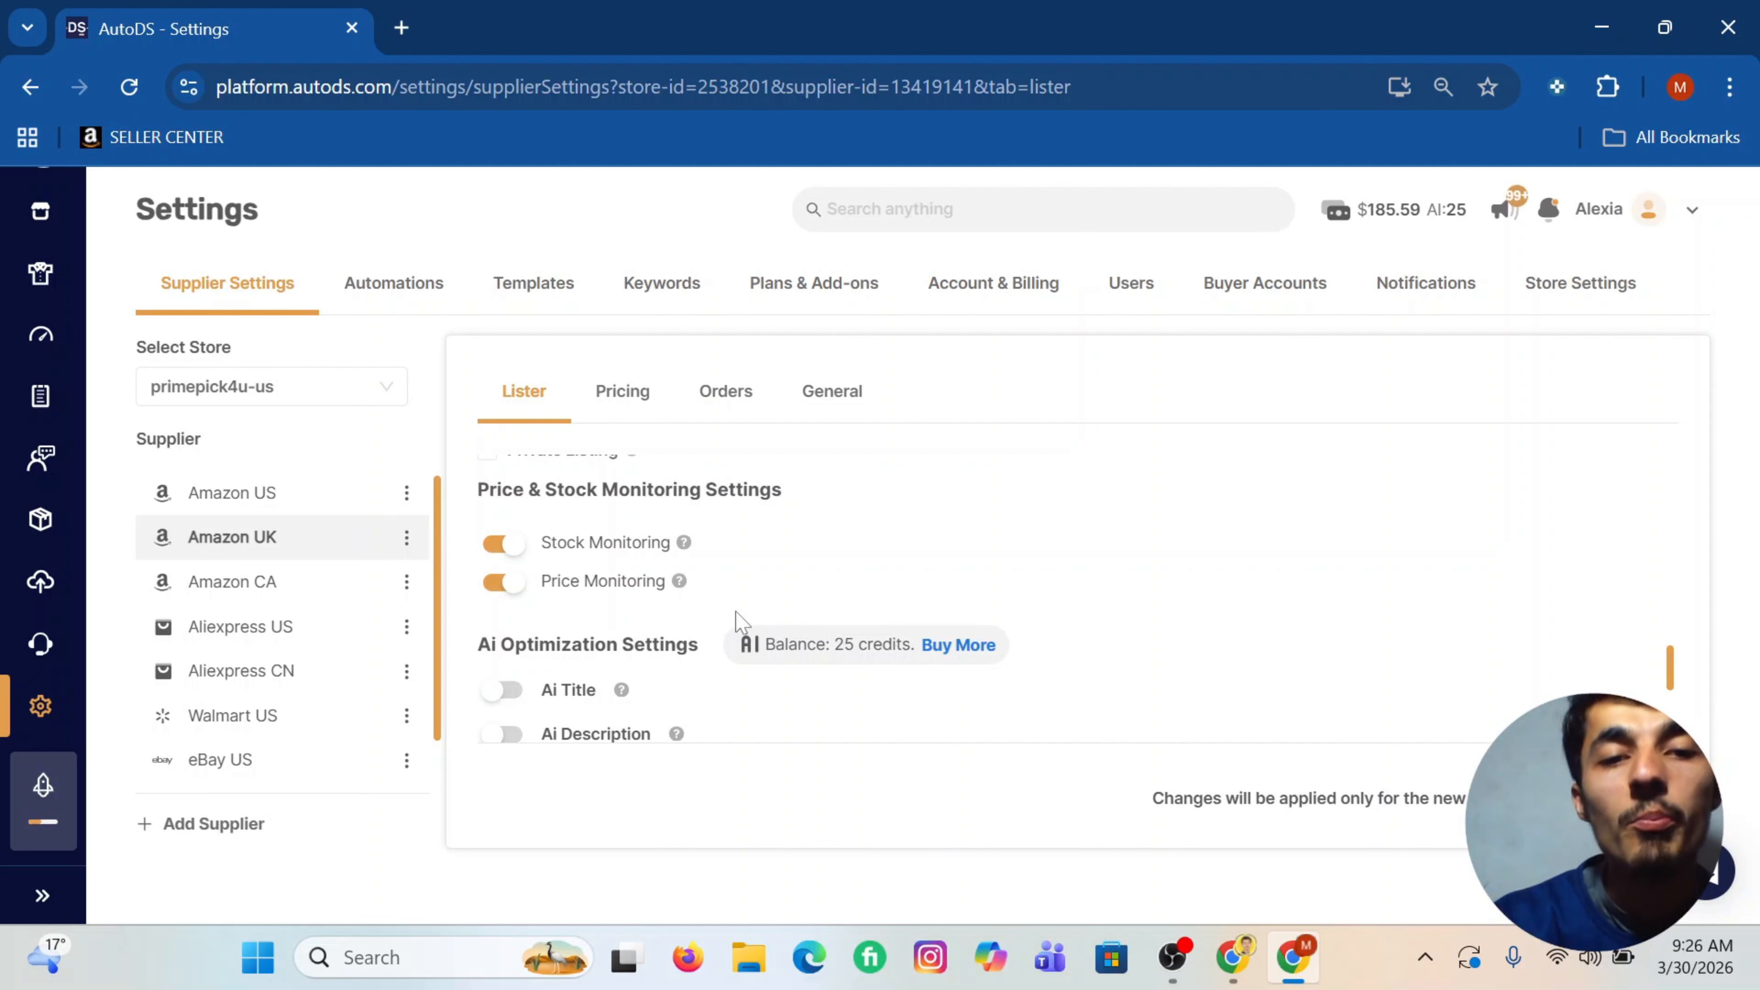
{"action": "scroll", "coordinate": [745, 614], "scroll_direction": "down", "scroll_amount": 4}
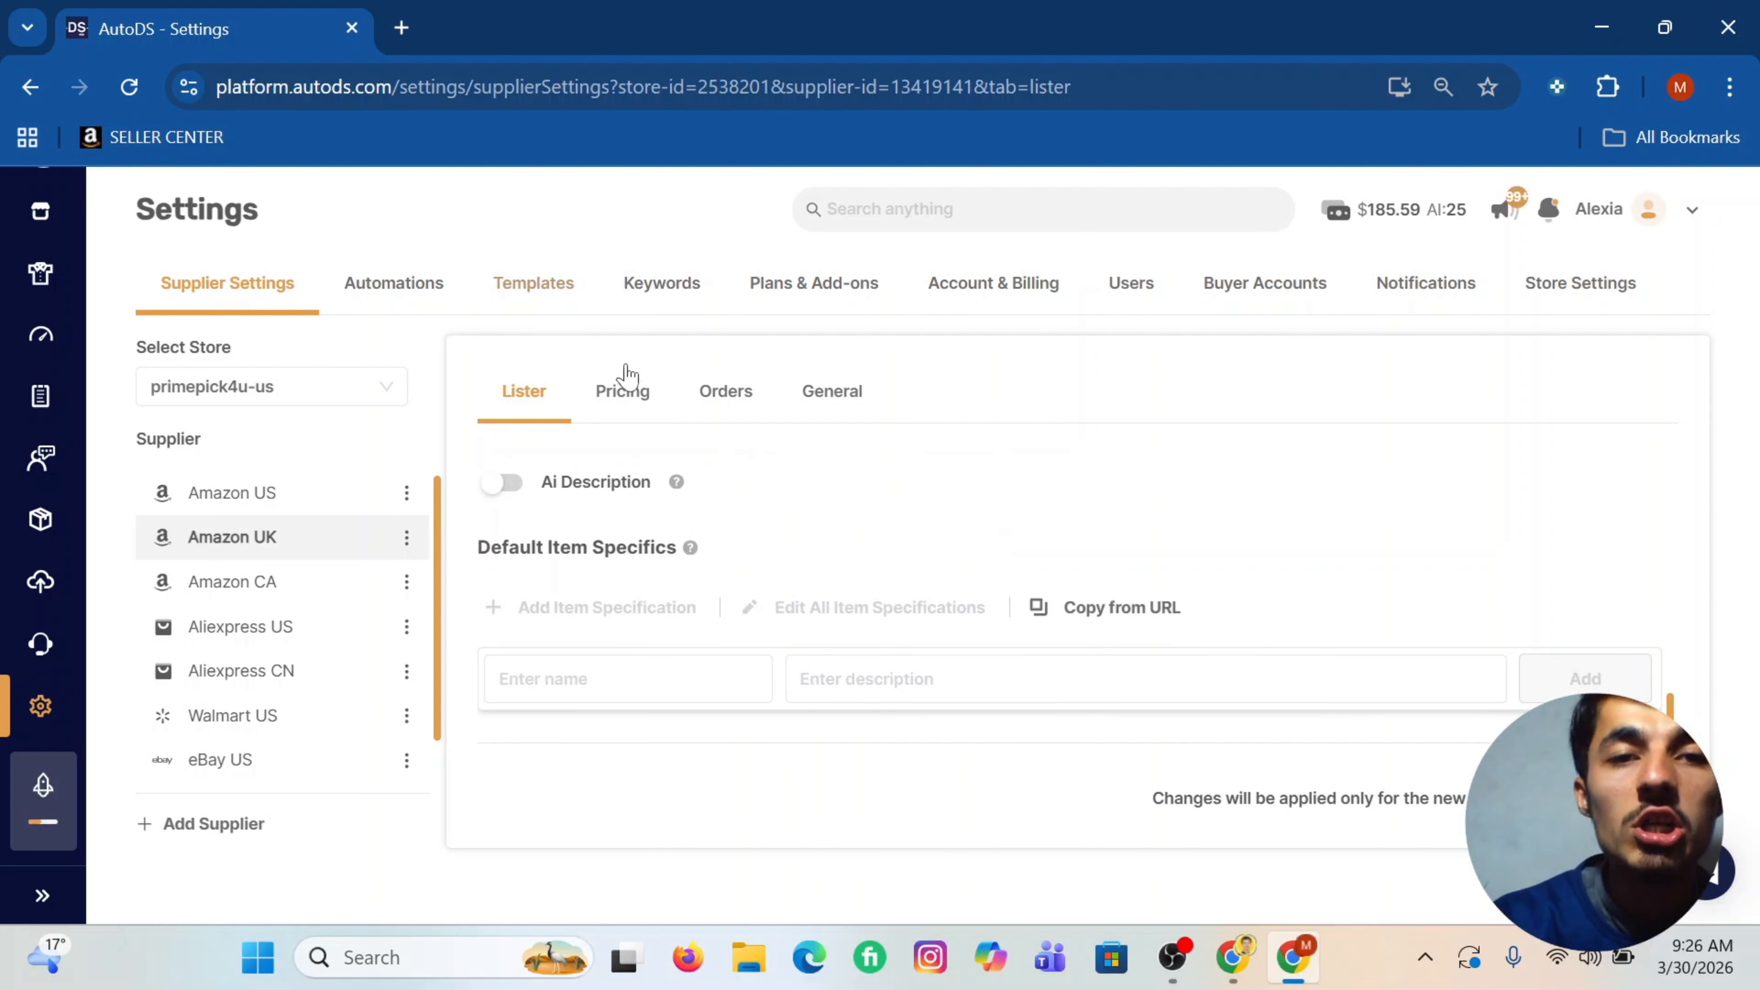
{"action": "scroll", "coordinate": [624, 383], "scroll_direction": "up", "scroll_amount": 2}
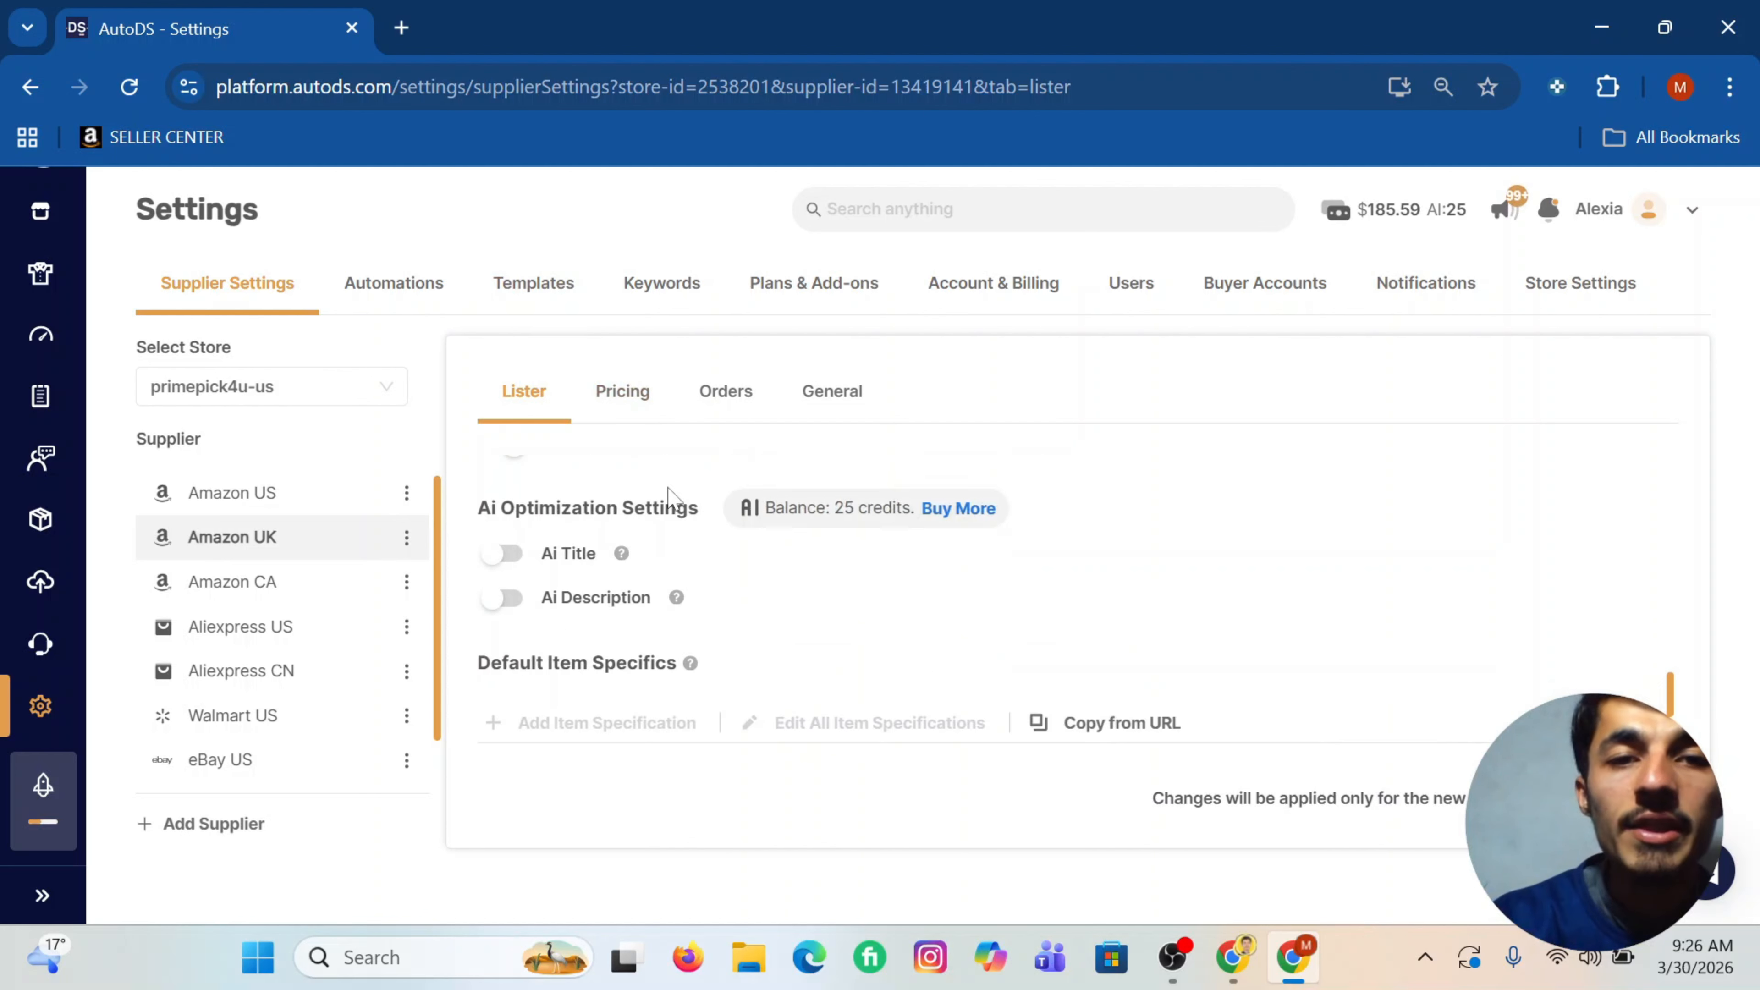
Step: Change the Amazon UK pricing Fees percentage from 13% to 16%
{"action": "left_click", "coordinate": [620, 388]}
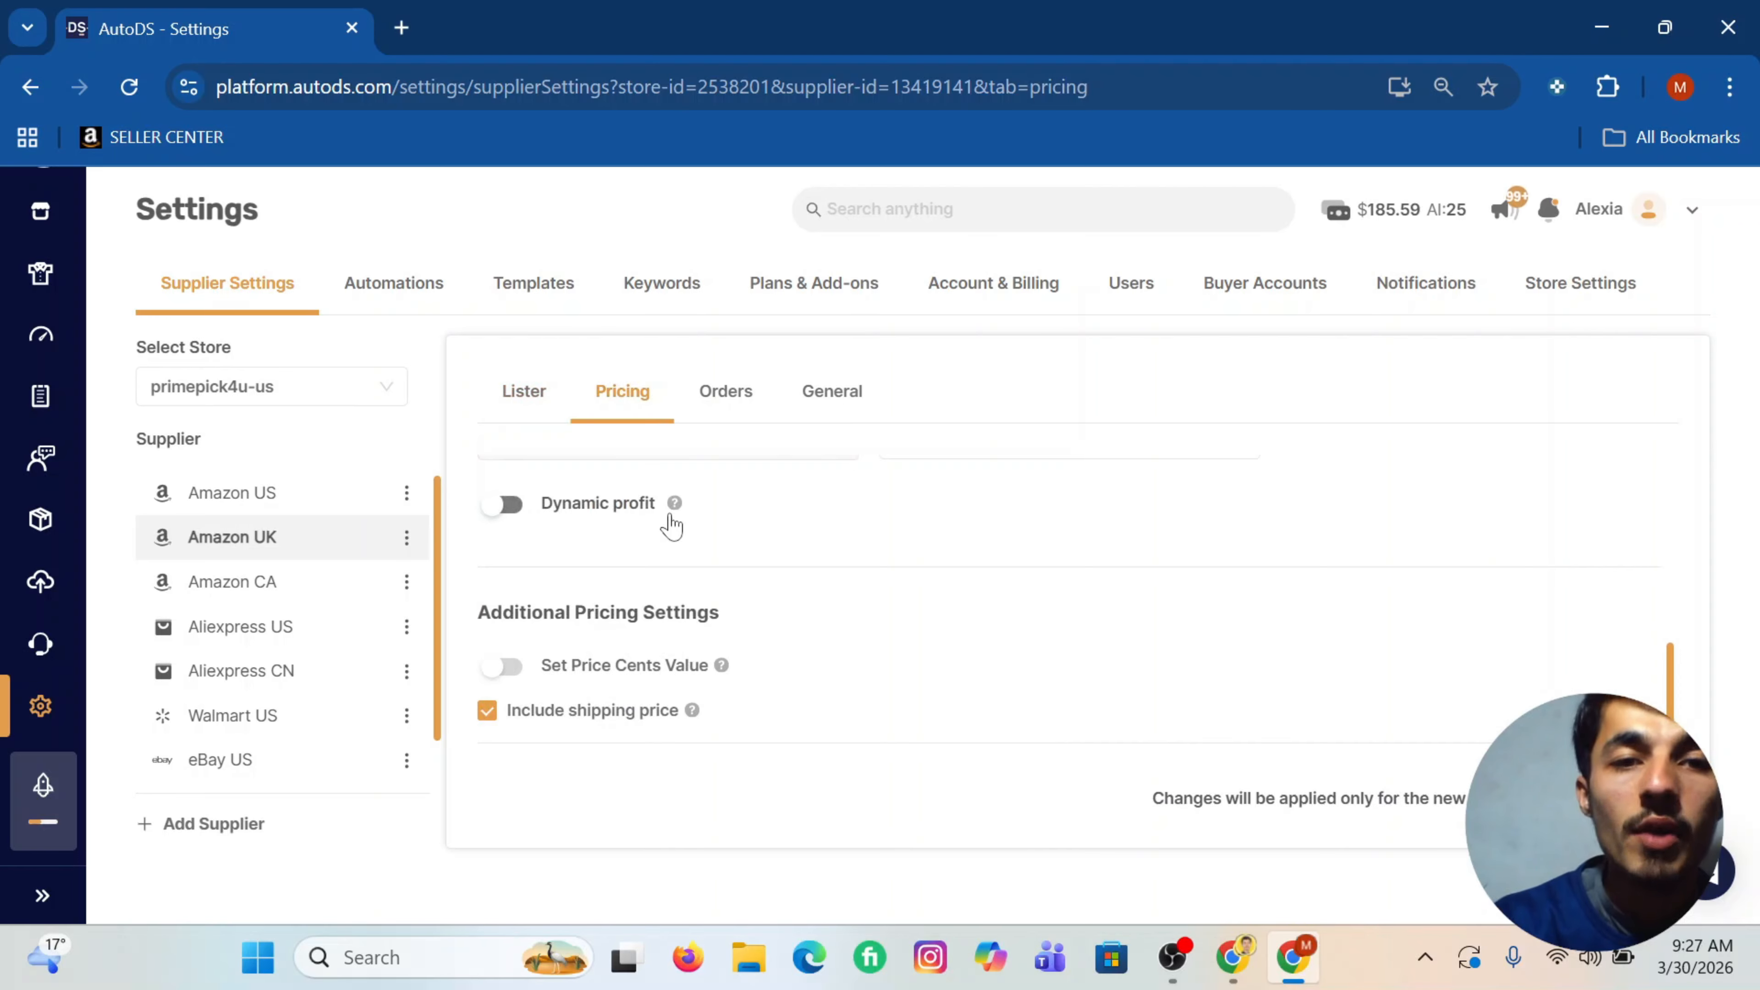
{"action": "scroll", "coordinate": [551, 534], "scroll_direction": "down", "scroll_amount": 1}
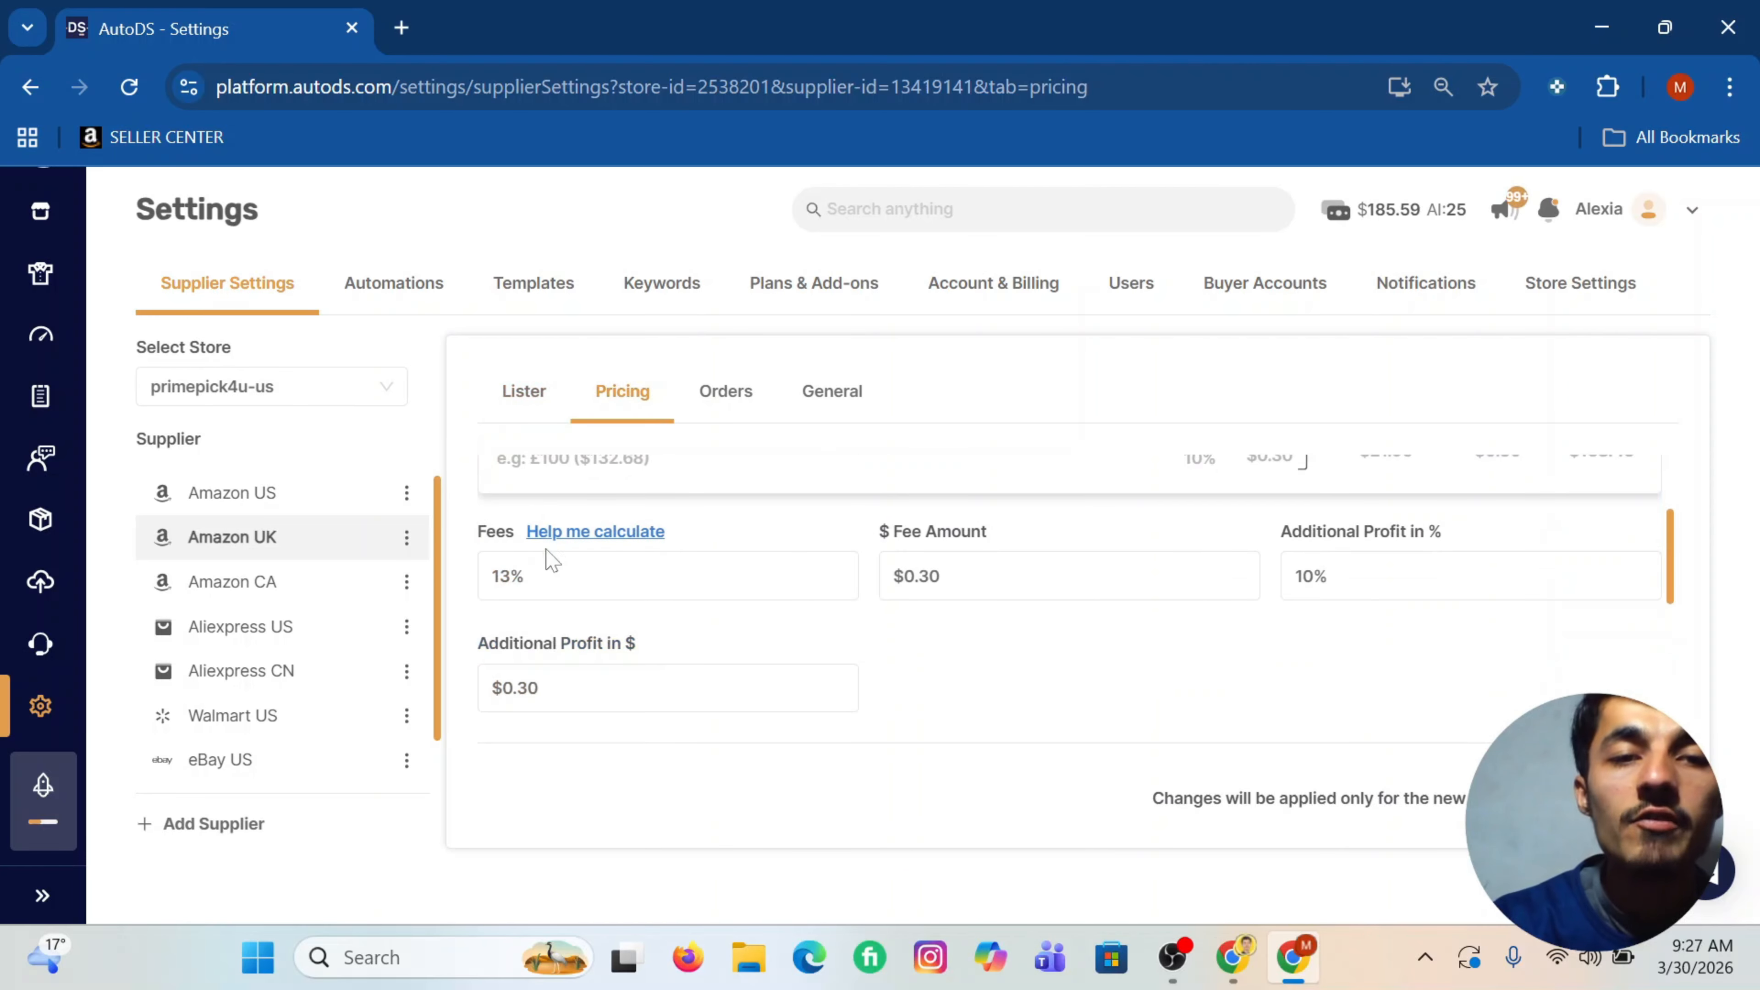
{"action": "left_click", "coordinate": [527, 568]}
{"action": "key", "text": "ctrl+a"}
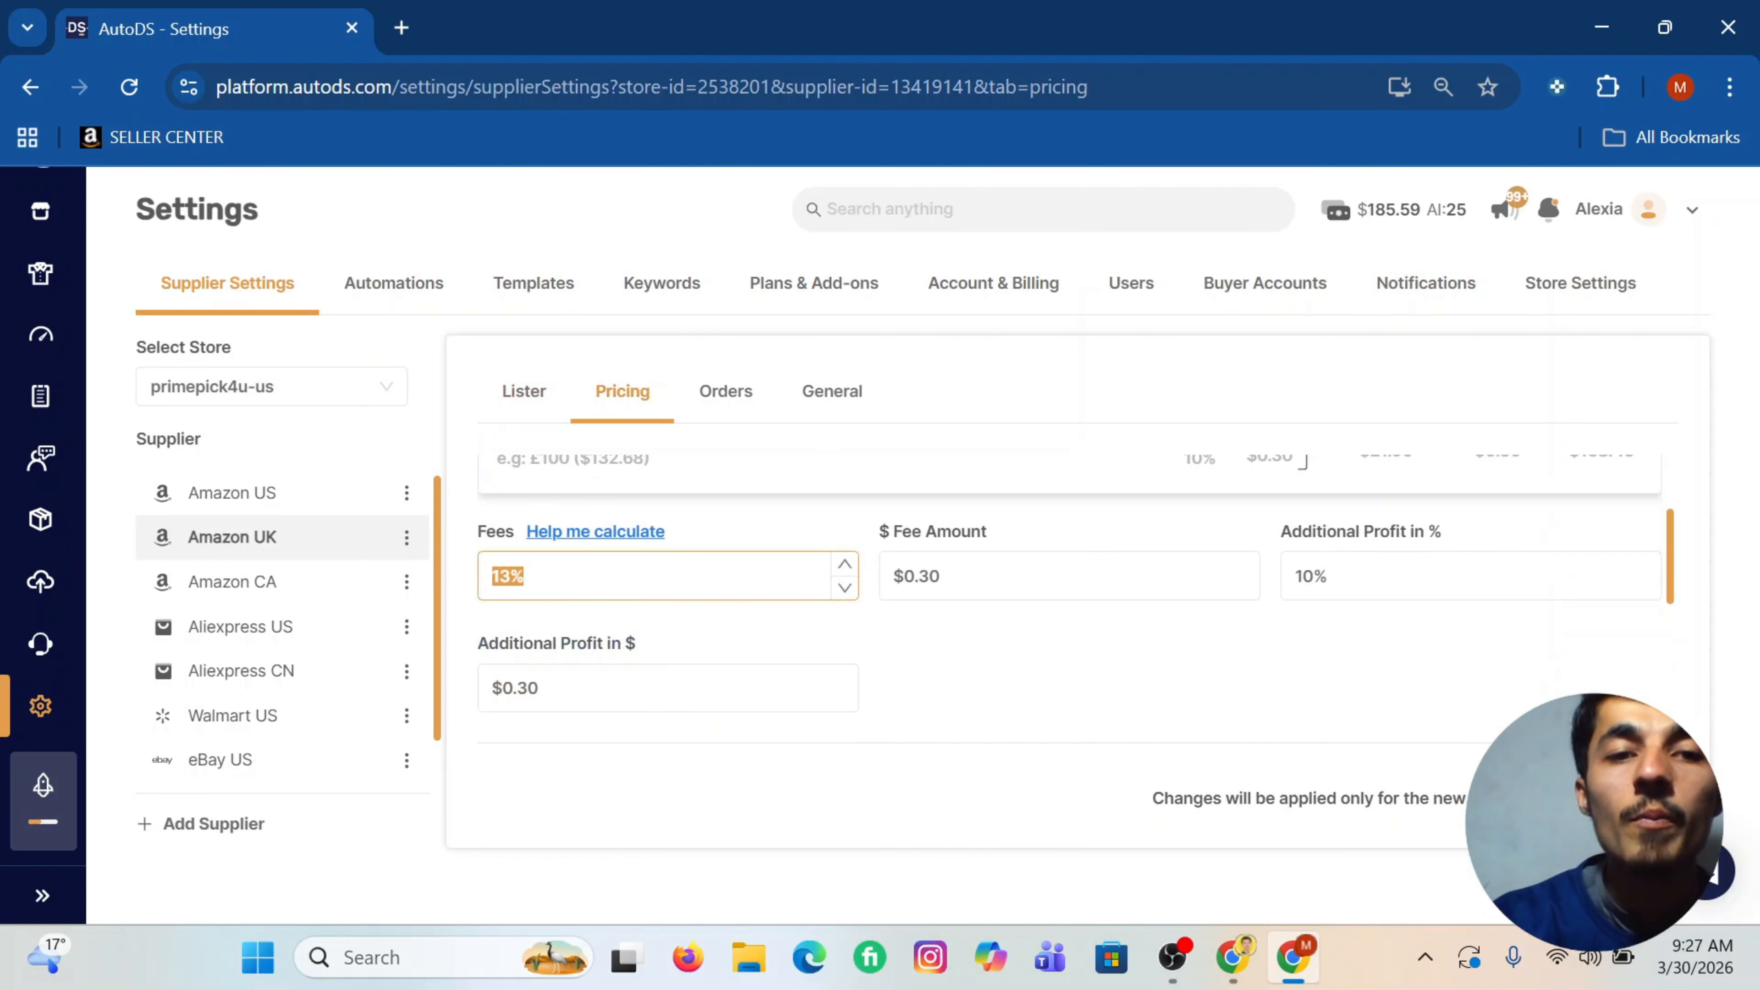
{"action": "type", "text": "16"}
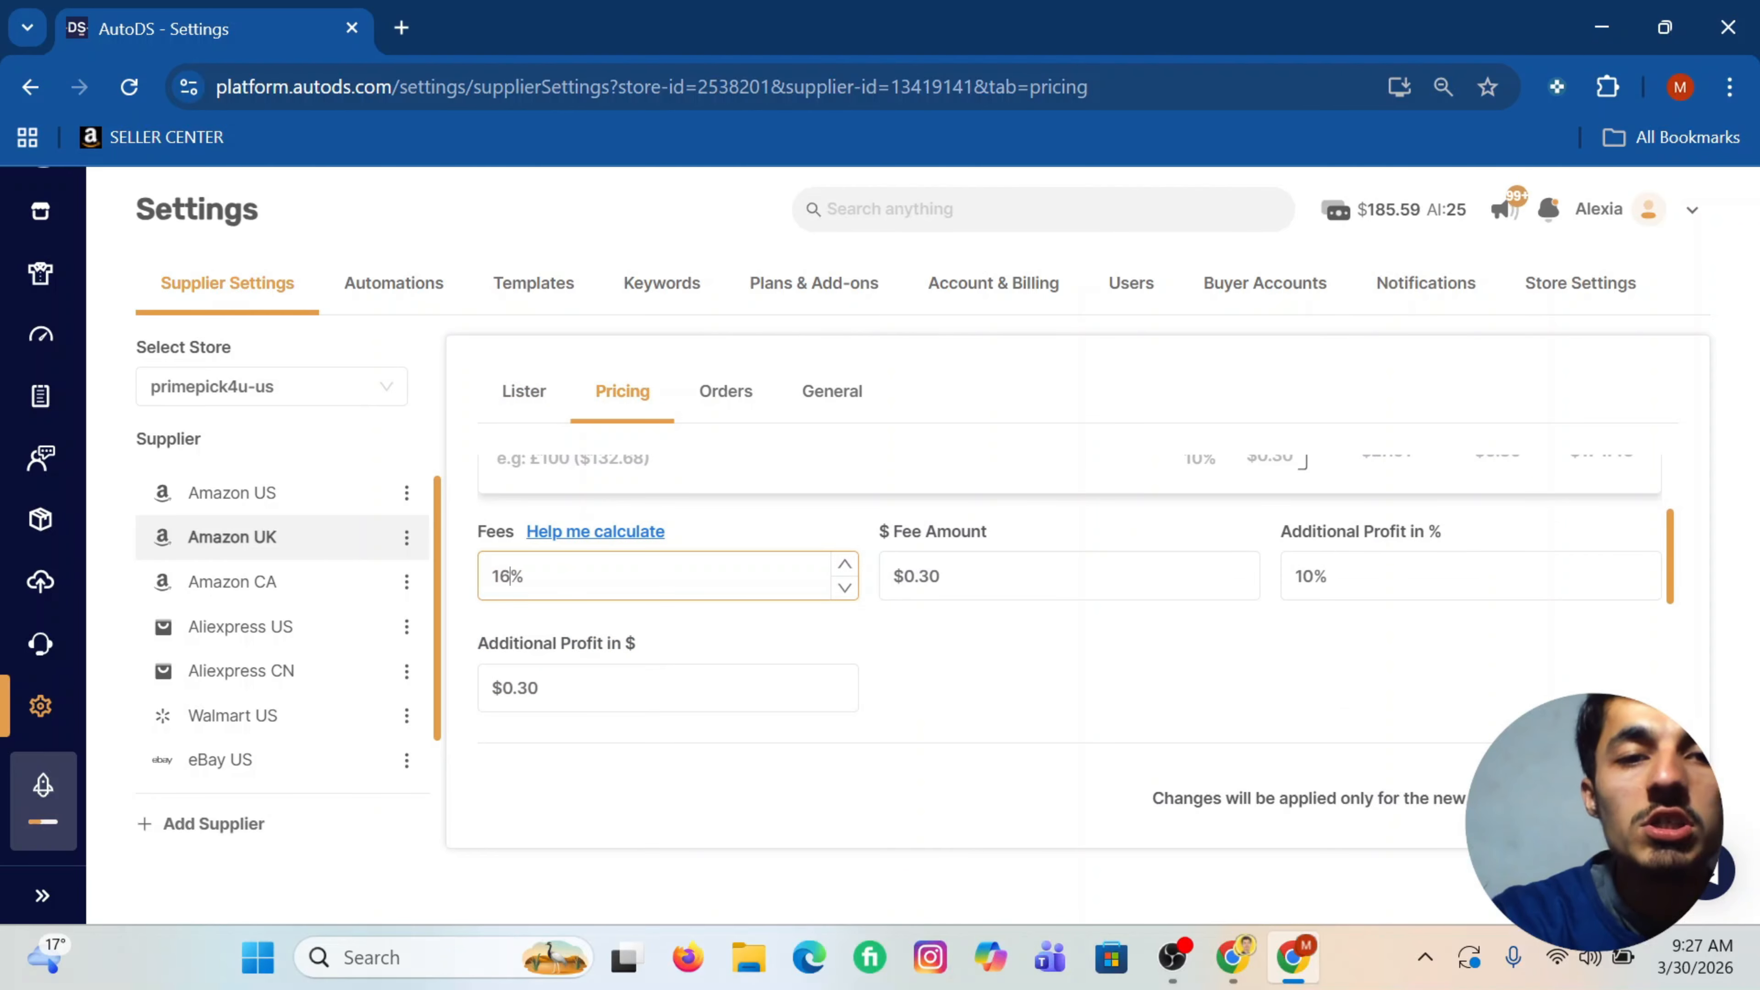
{"action": "left_click", "coordinate": [940, 576]}
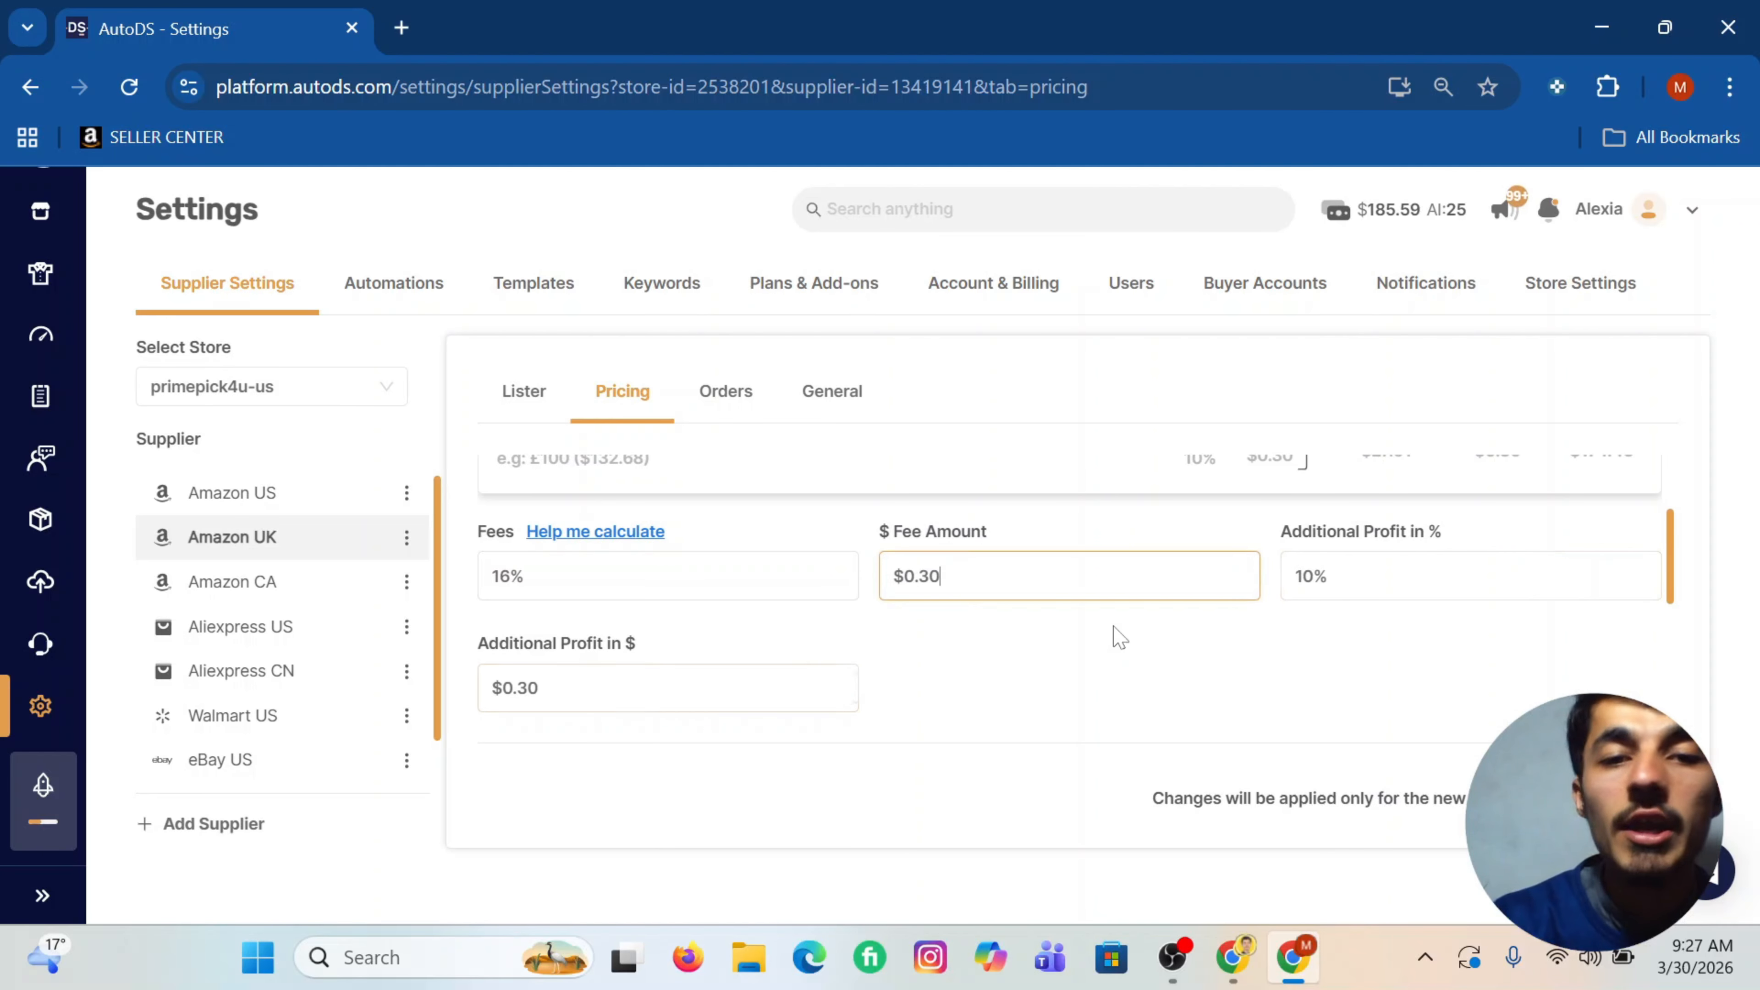
Step: Review the pricing fields and bring up the Windows Start menu search
{"action": "scroll", "coordinate": [629, 645], "scroll_direction": "down", "scroll_amount": 1}
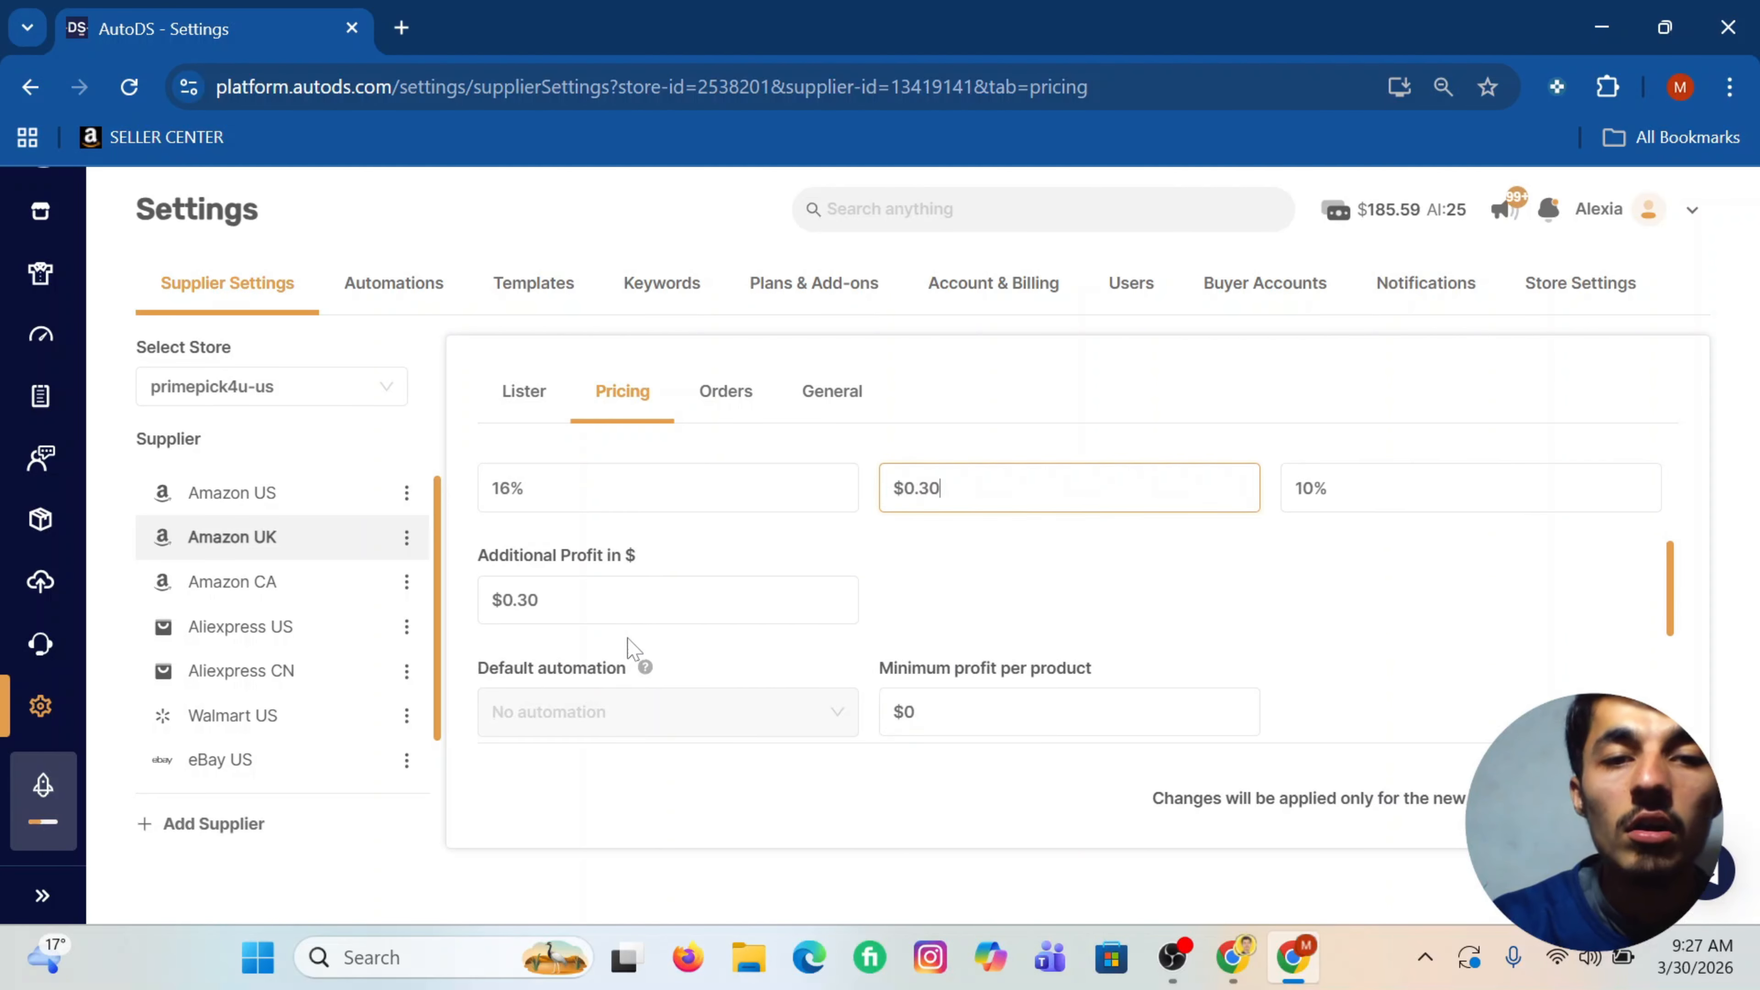
{"action": "scroll", "coordinate": [687, 586], "scroll_direction": "up", "scroll_amount": 1}
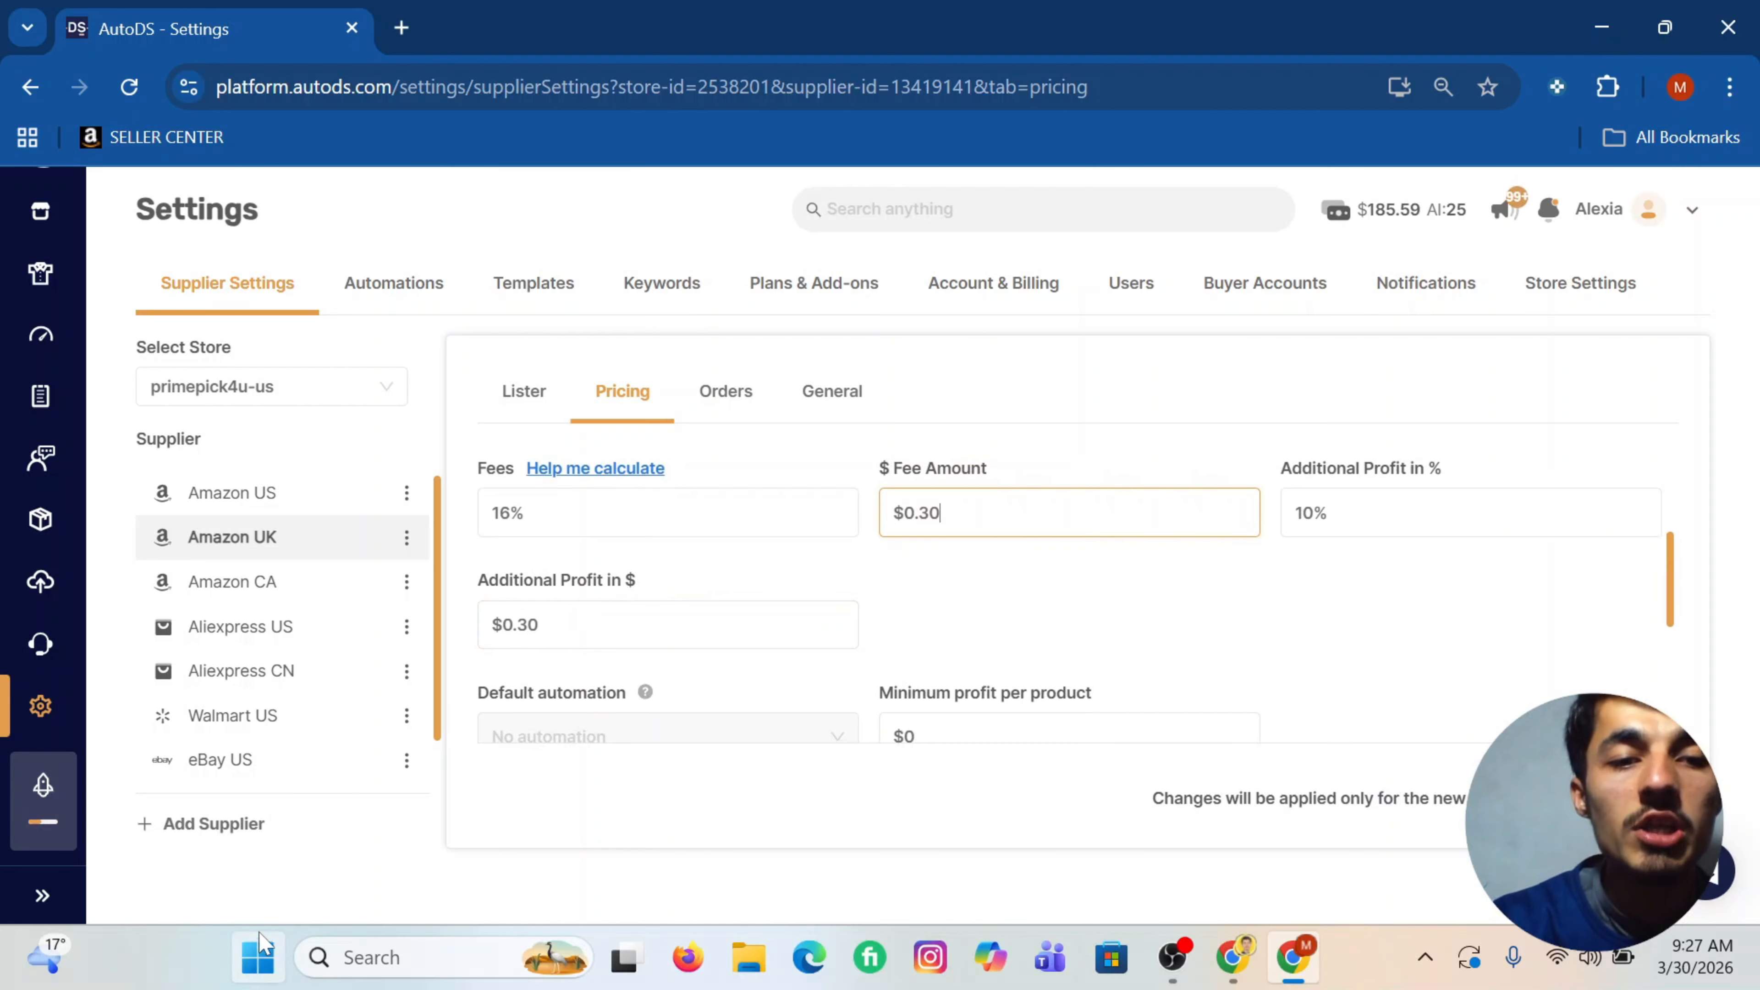
{"action": "left_click", "coordinate": [259, 957]}
Step: Launch Windows Calculator via the 'cal' search and move it to the left
{"action": "type", "text": "cal"}
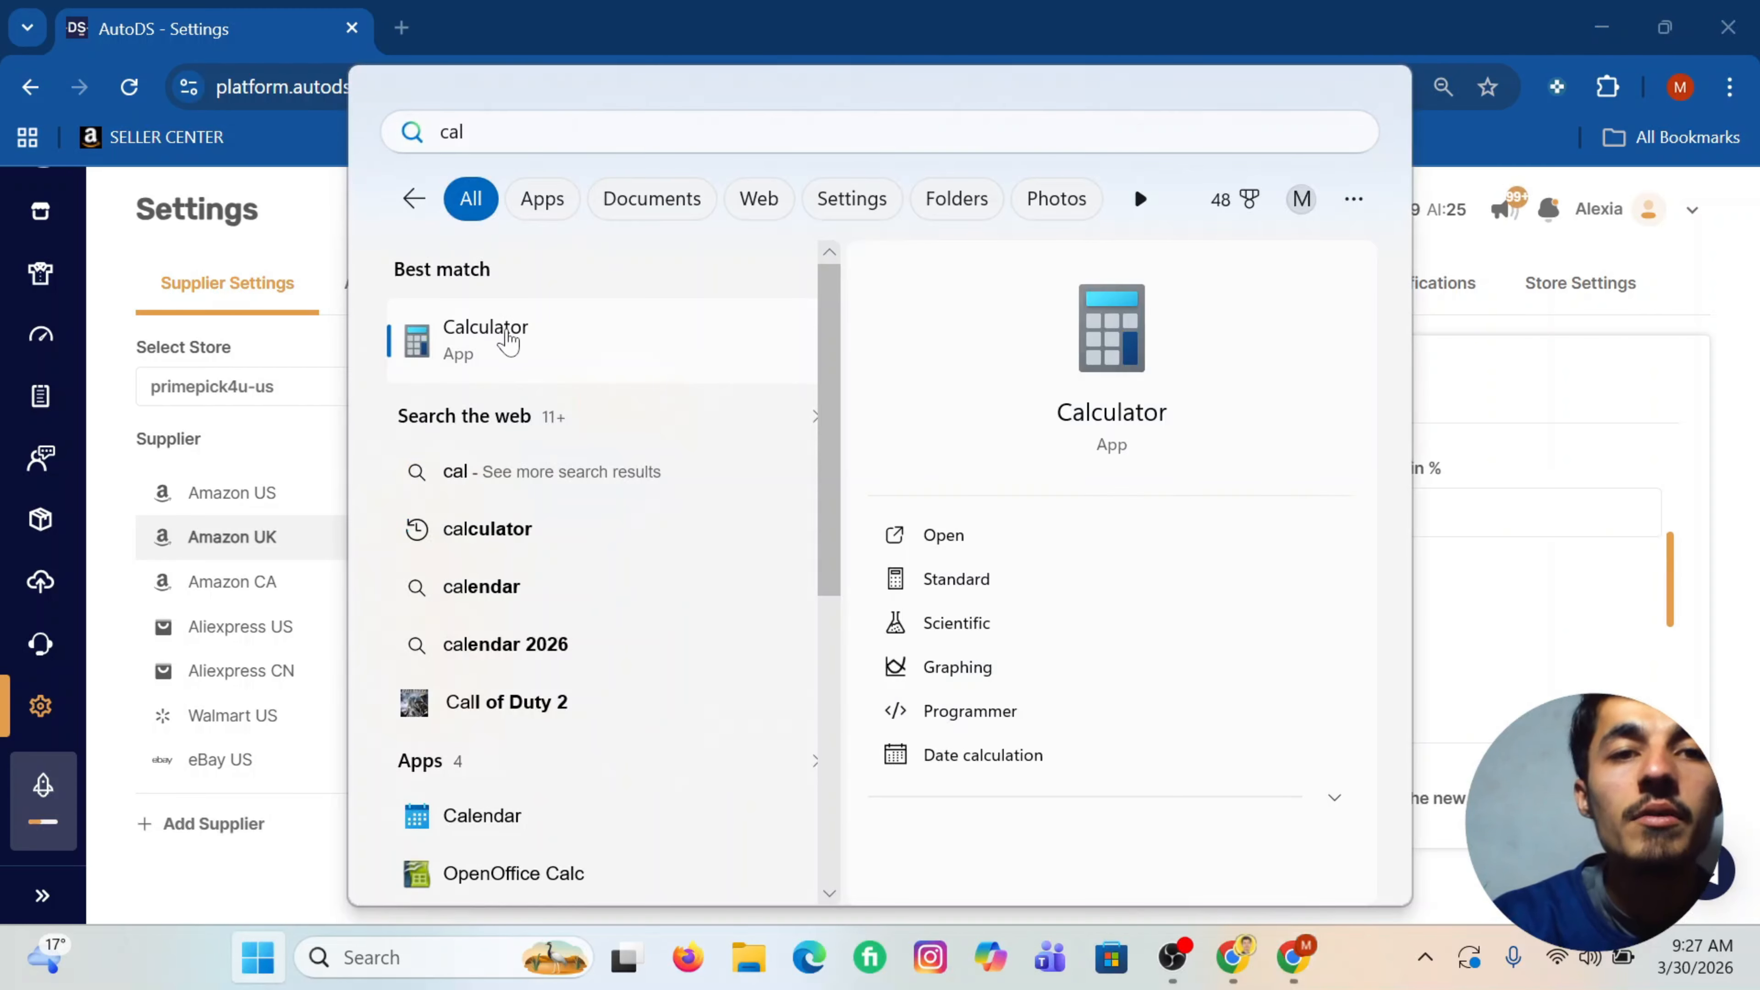
{"action": "left_click", "coordinate": [504, 342]}
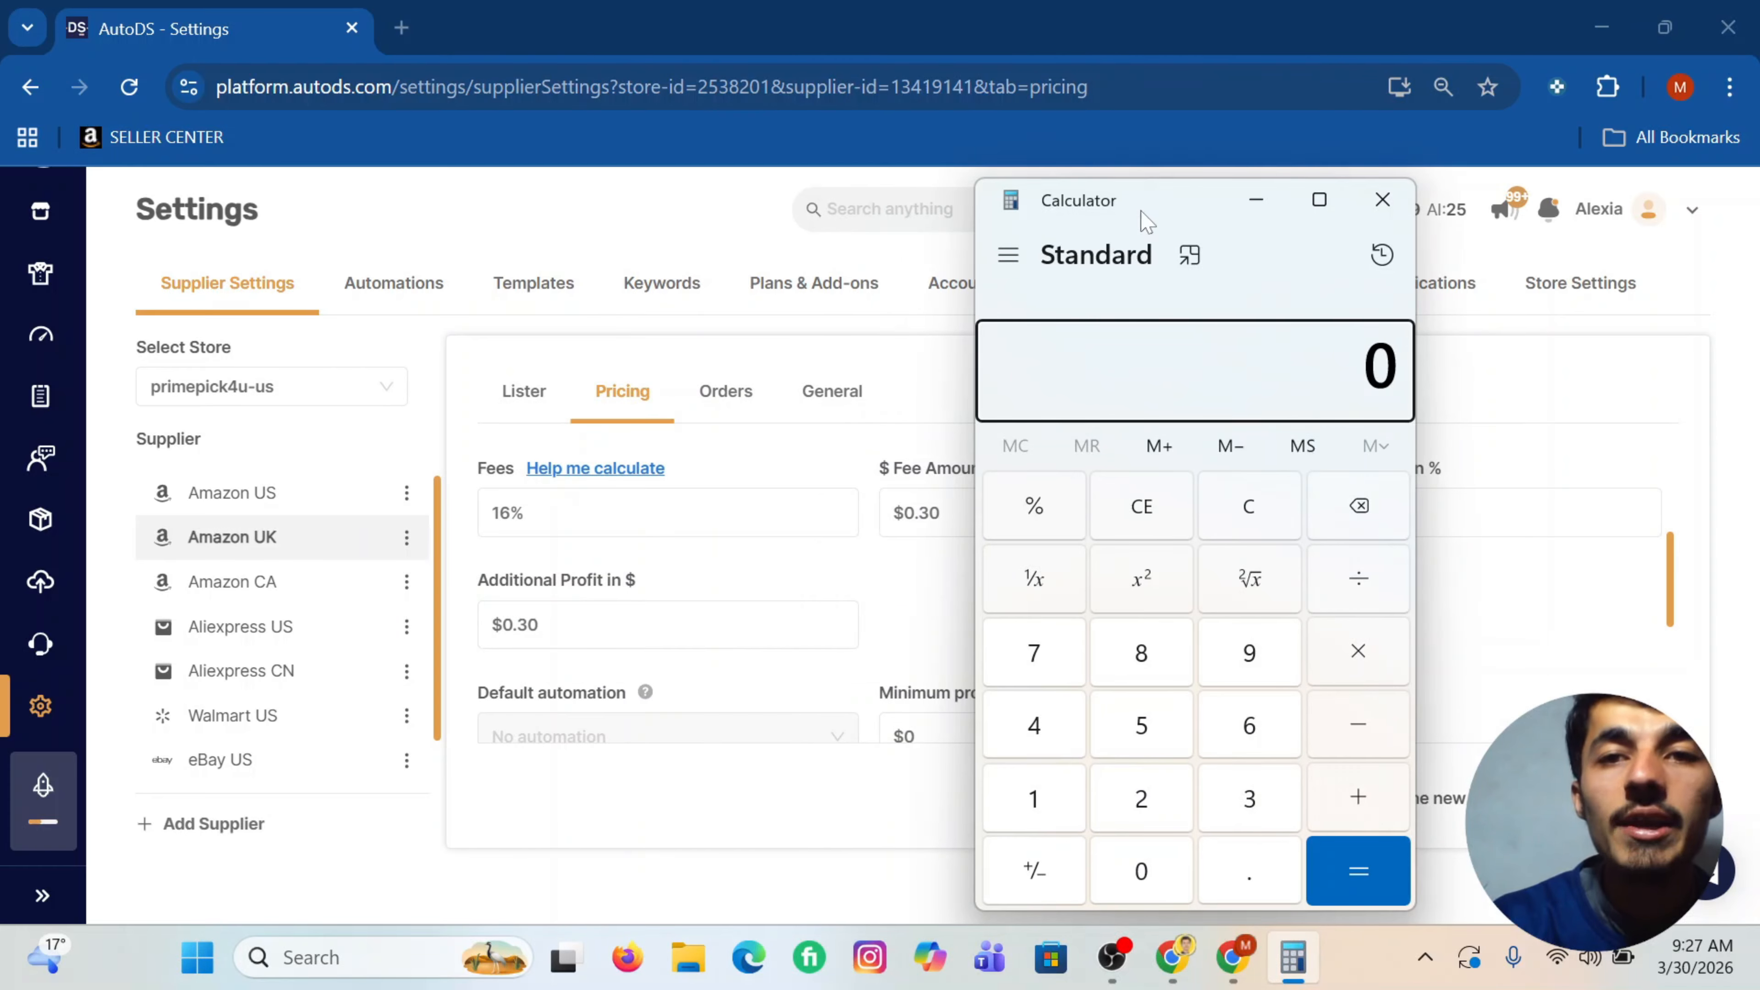
{"action": "left_click_drag", "start_coordinate": [1142, 203], "coordinate": [343, 184]}
Step: Compute 9.99 plus 16% in Calculator, giving 11.5884
{"action": "left_click", "coordinate": [423, 620]}
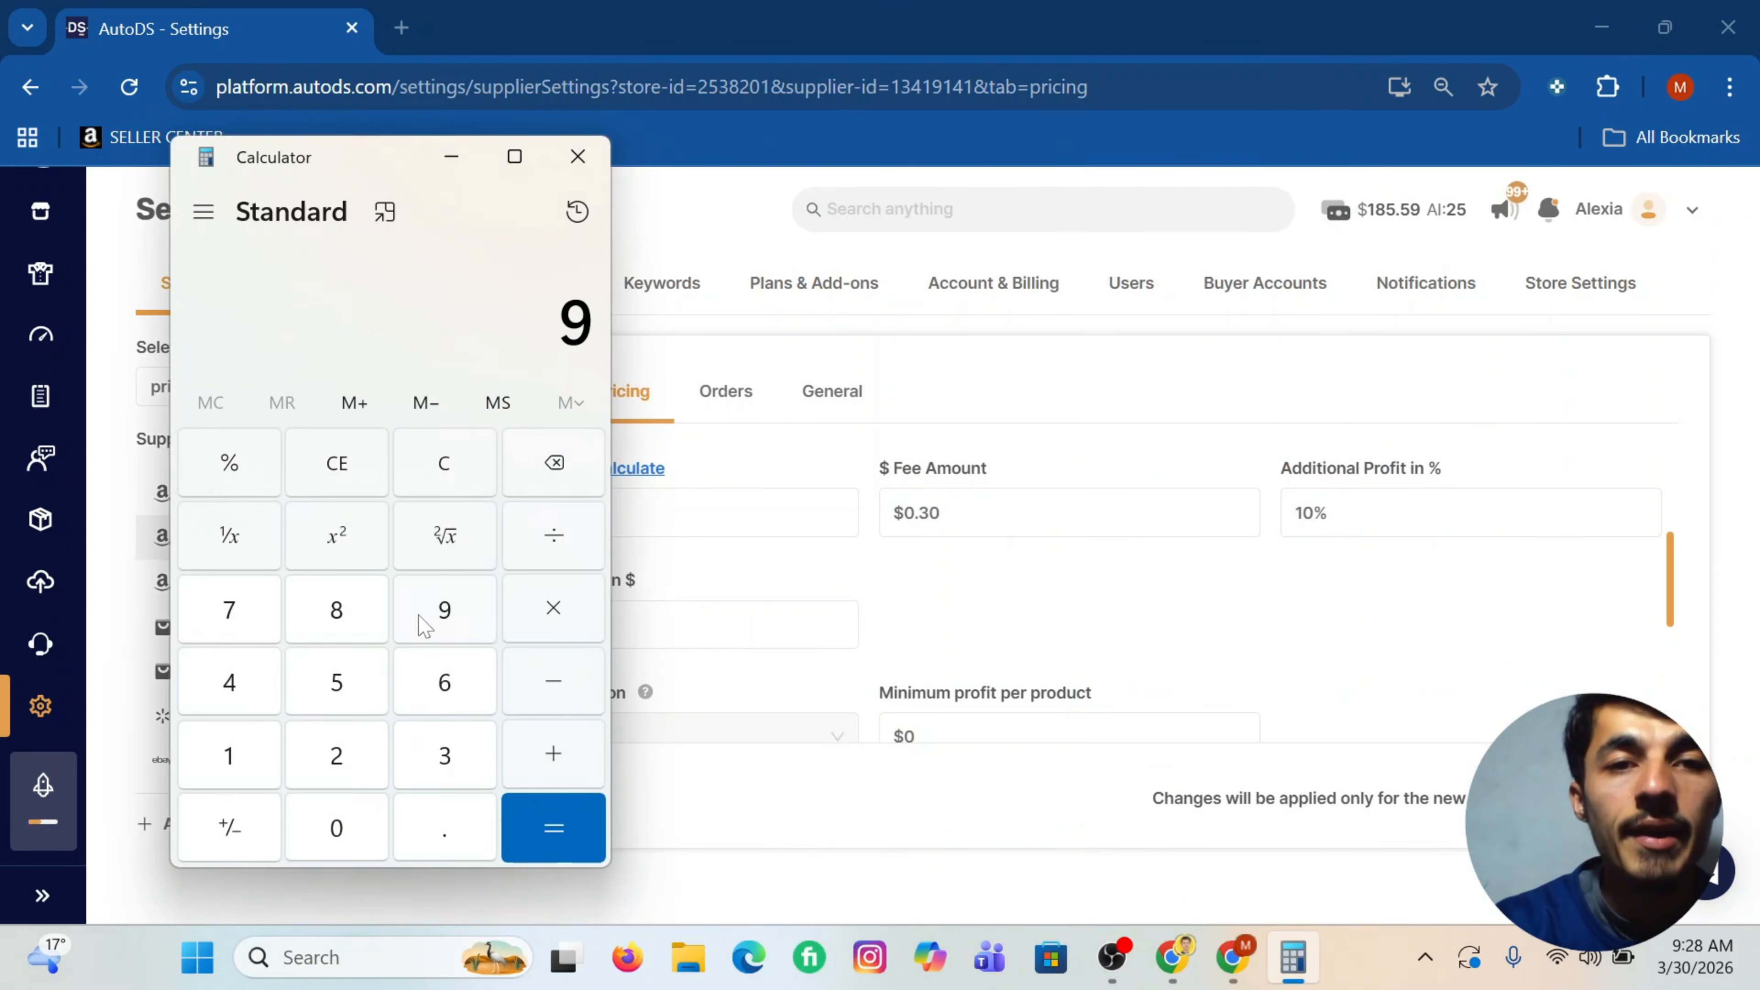
{"action": "left_click", "coordinate": [414, 839]}
{"action": "left_click", "coordinate": [444, 616]}
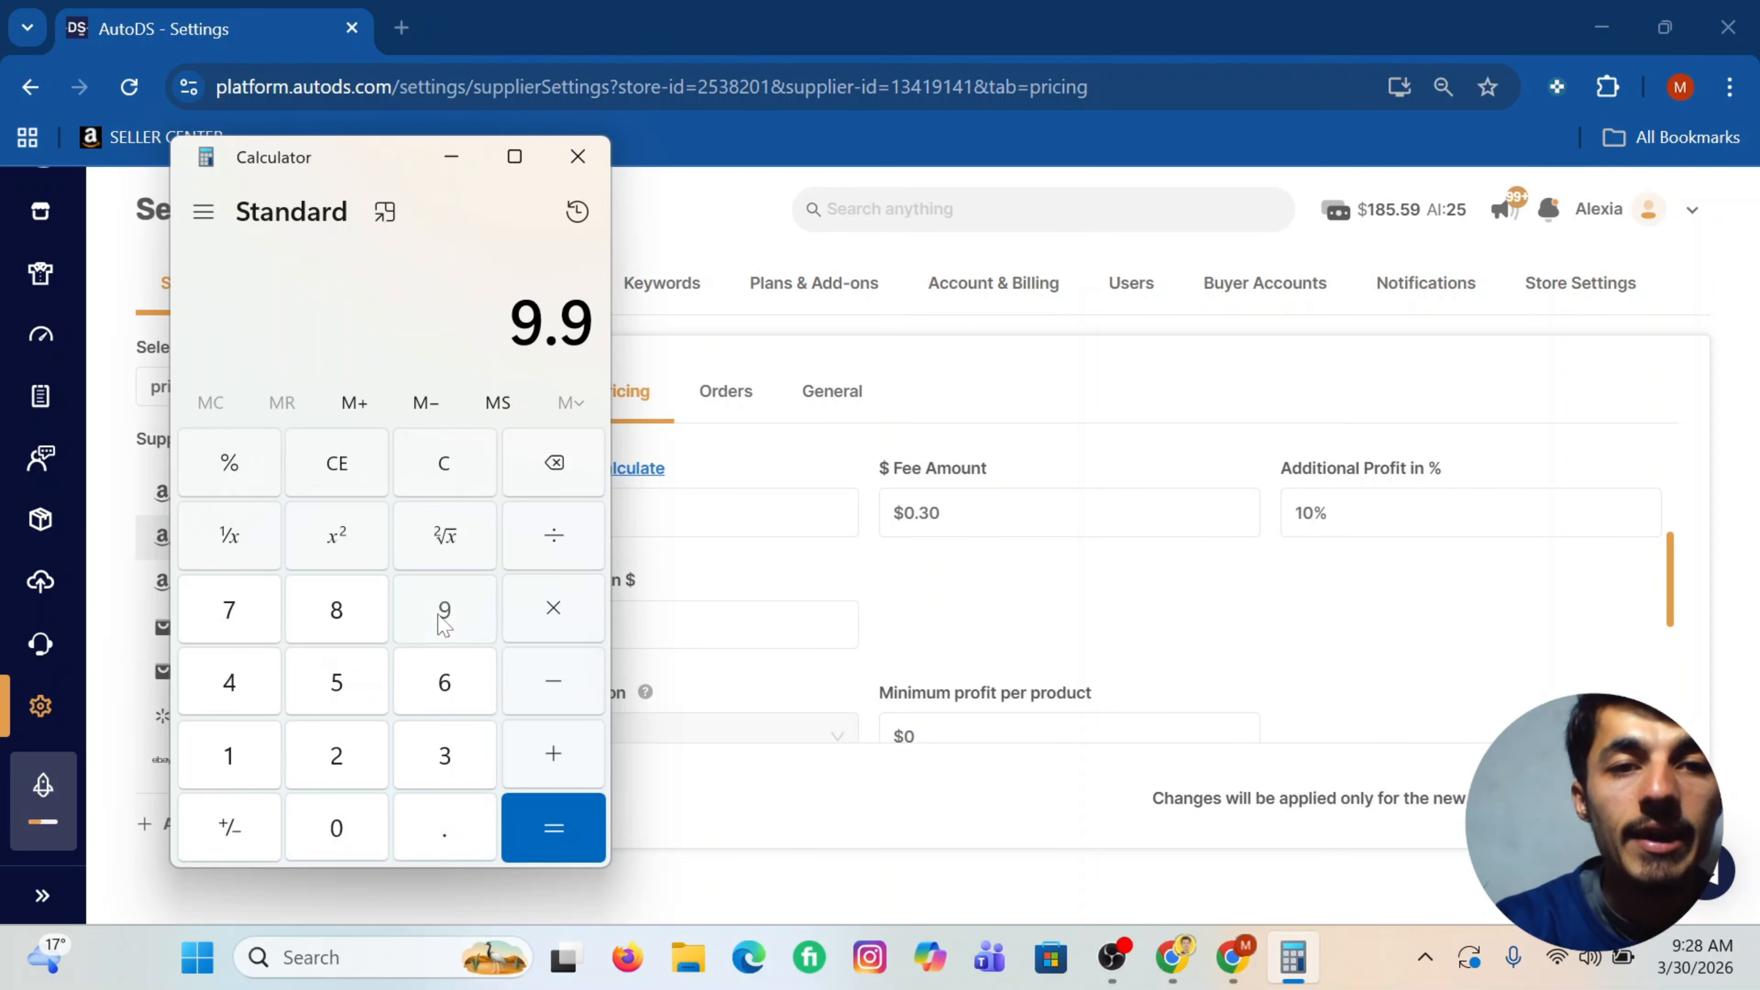
{"action": "left_click", "coordinate": [444, 622]}
{"action": "left_click_drag", "start_coordinate": [346, 177], "coordinate": [974, 139]}
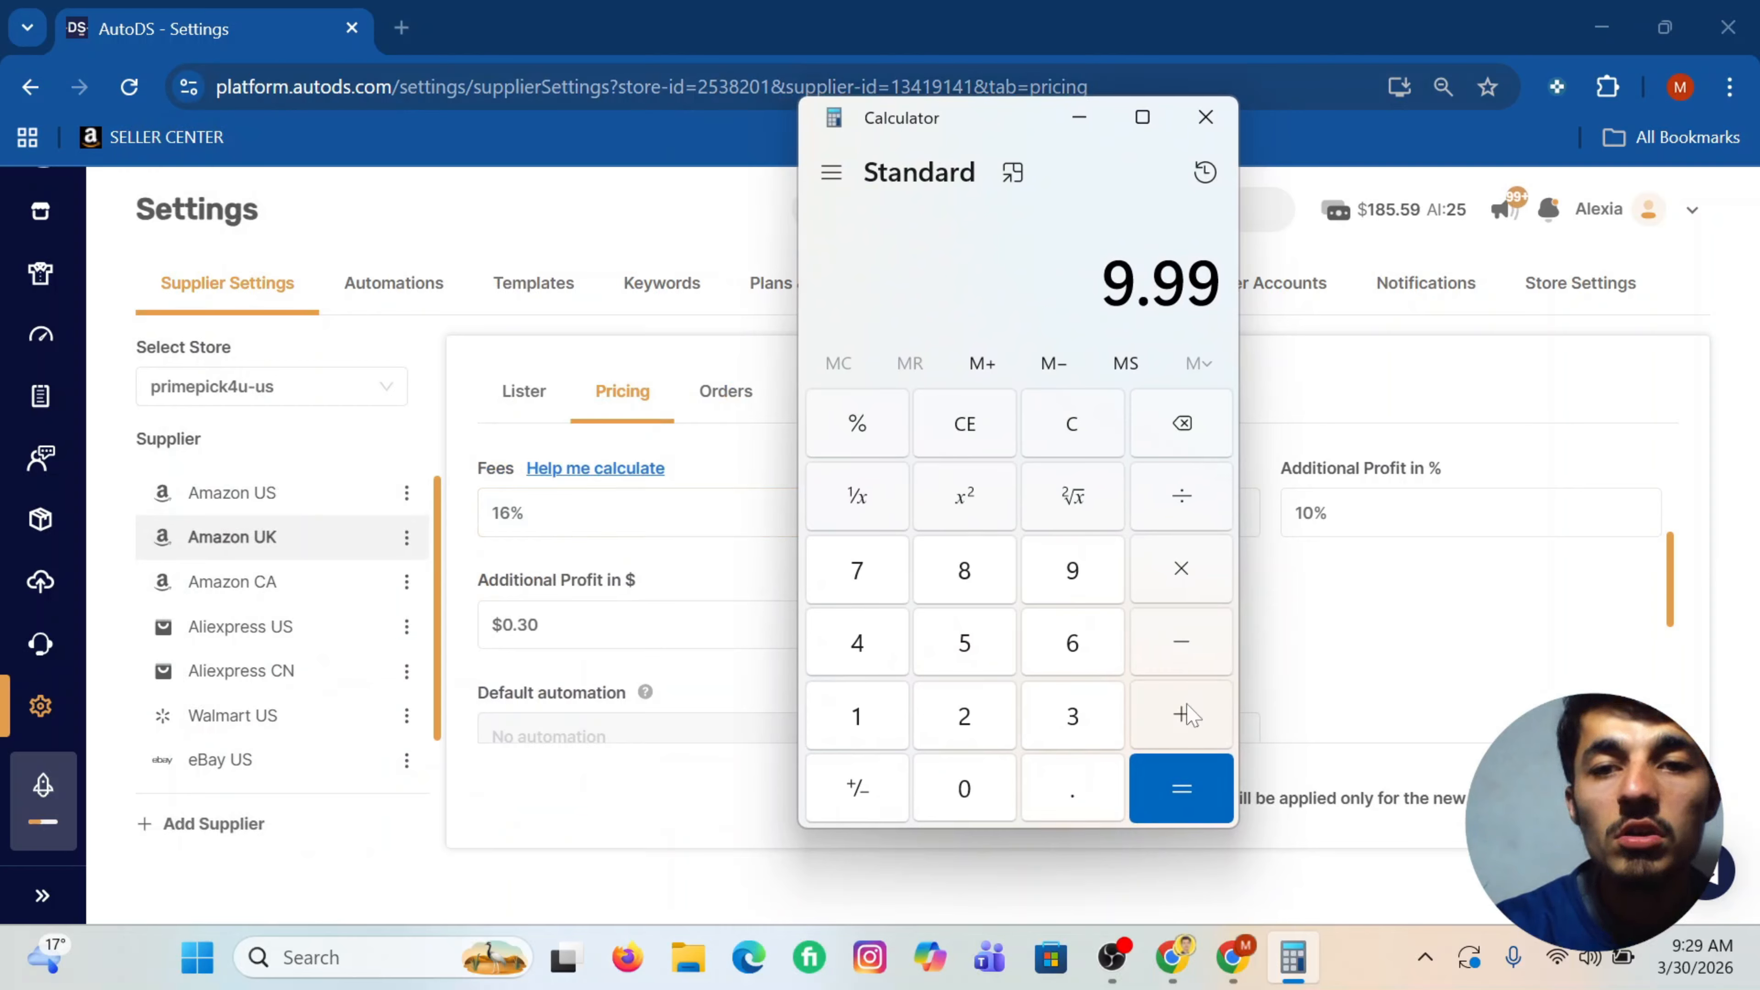
{"action": "left_click", "coordinate": [1182, 717]}
{"action": "left_click", "coordinate": [867, 718]}
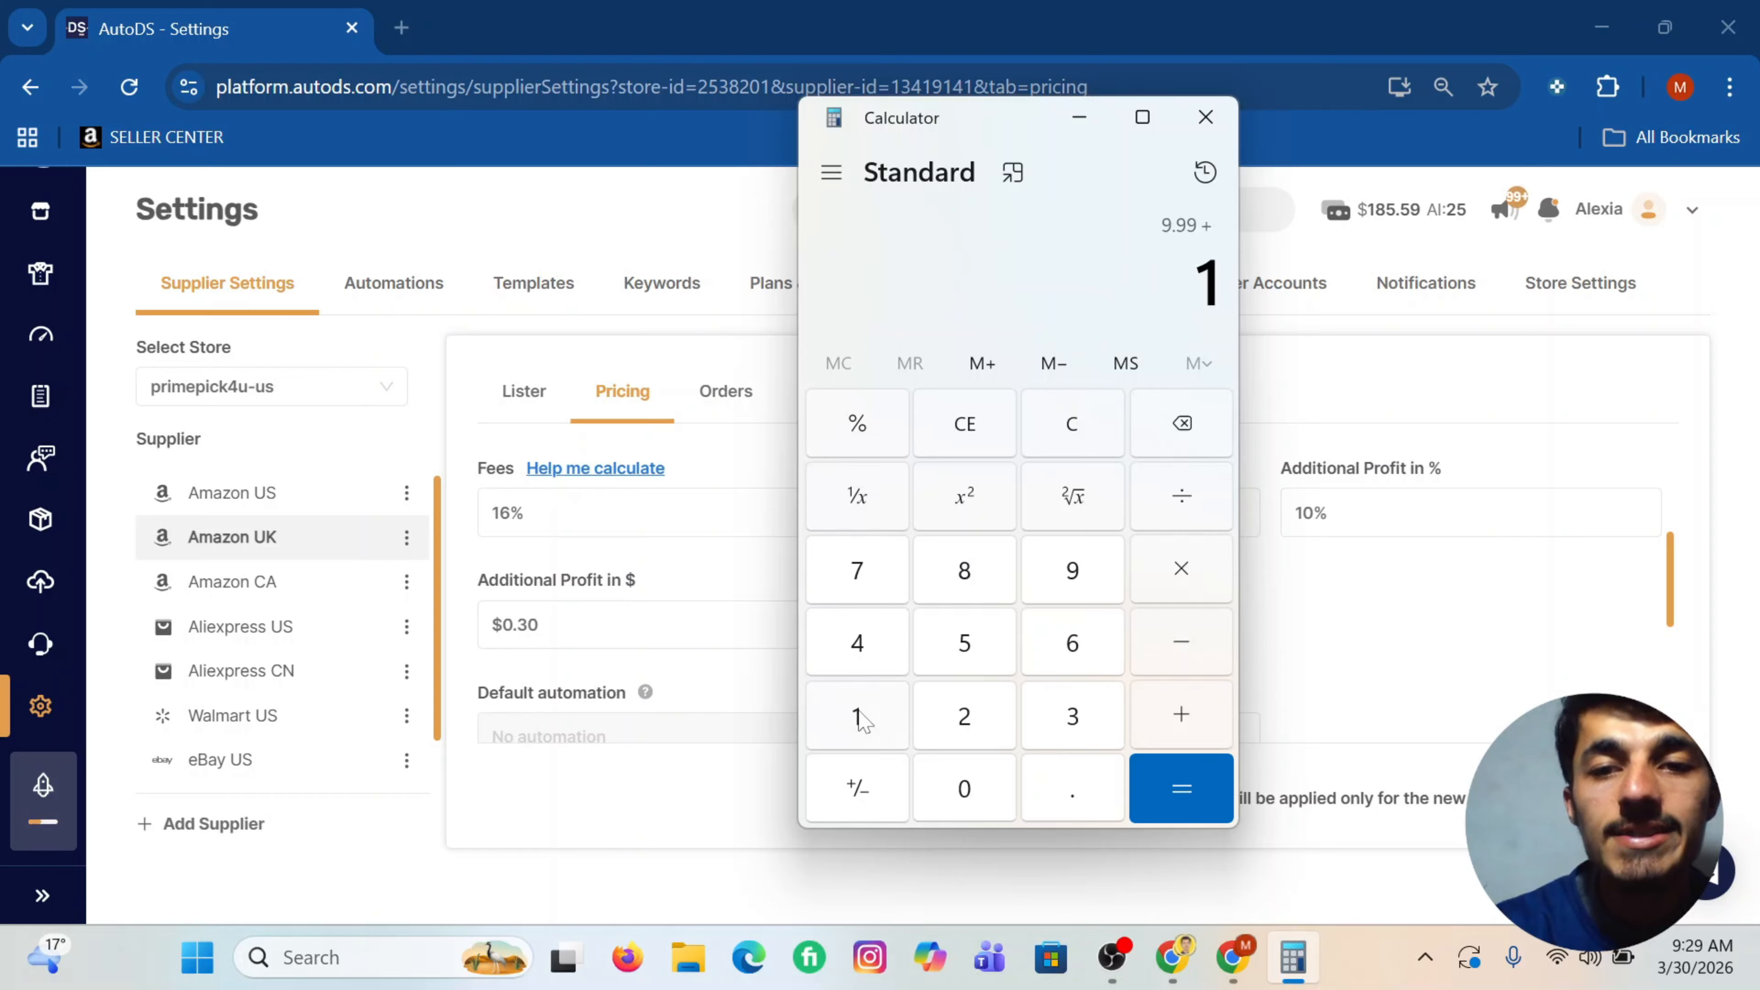
{"action": "left_click", "coordinate": [1073, 643]}
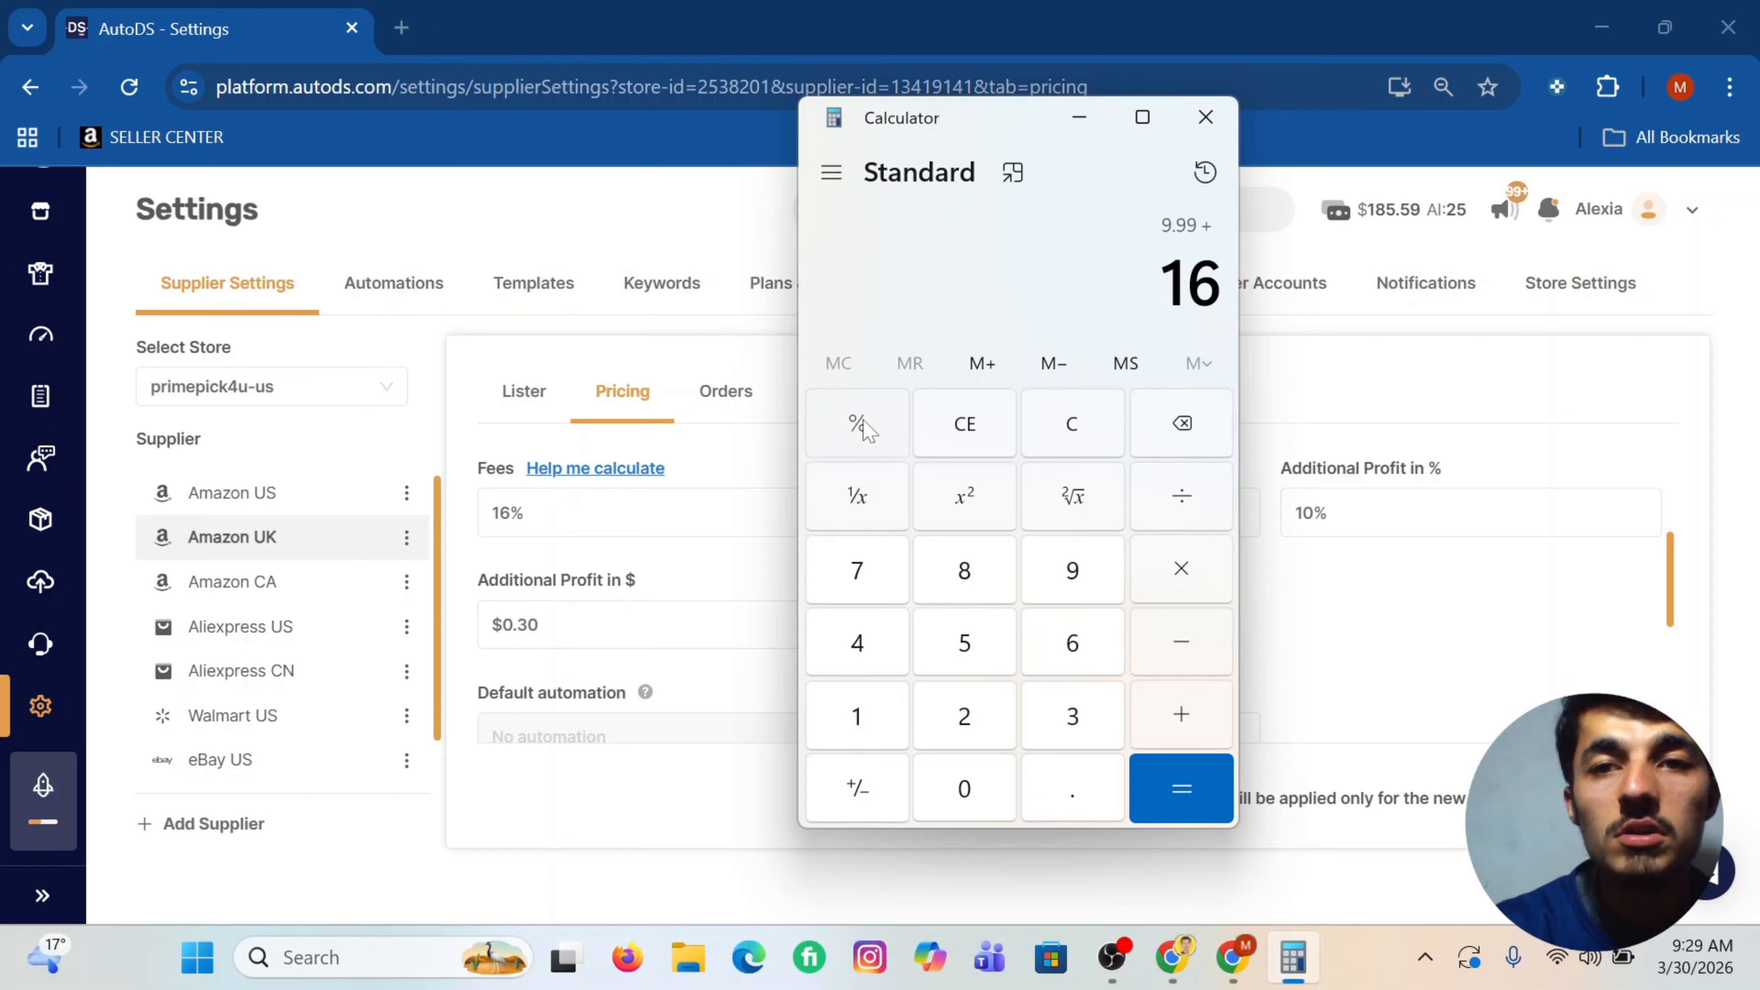
{"action": "left_click", "coordinate": [867, 432]}
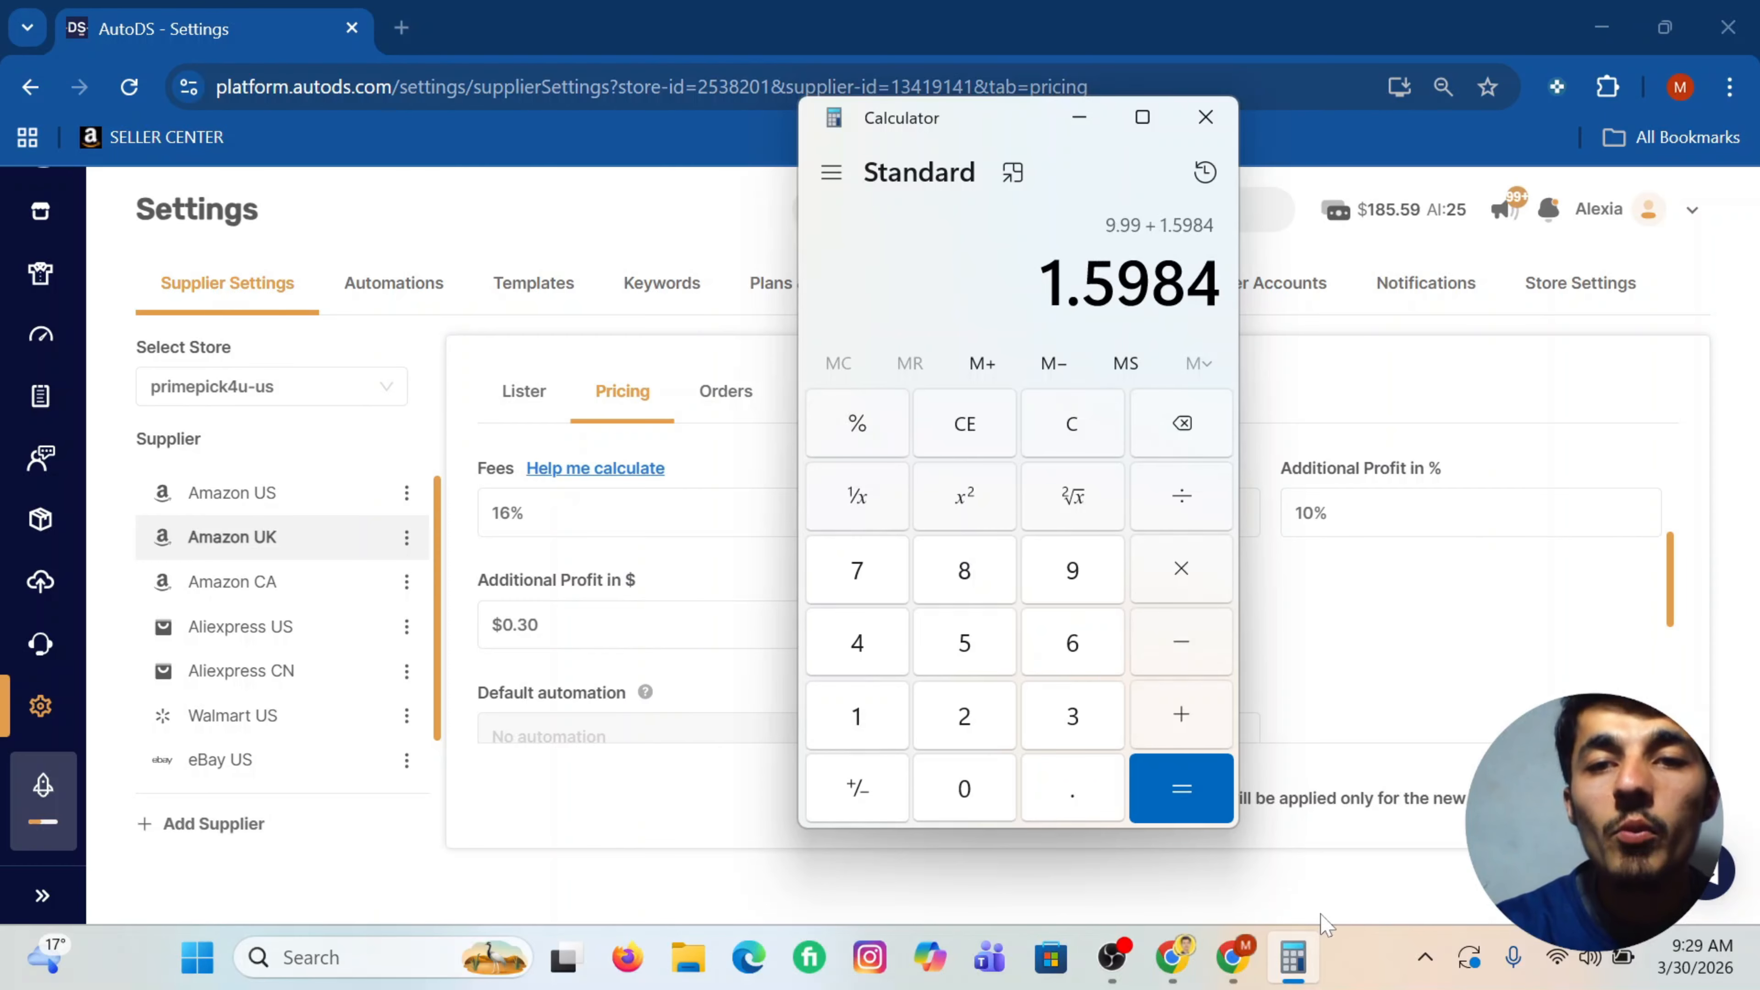
{"action": "left_click", "coordinate": [1196, 797]}
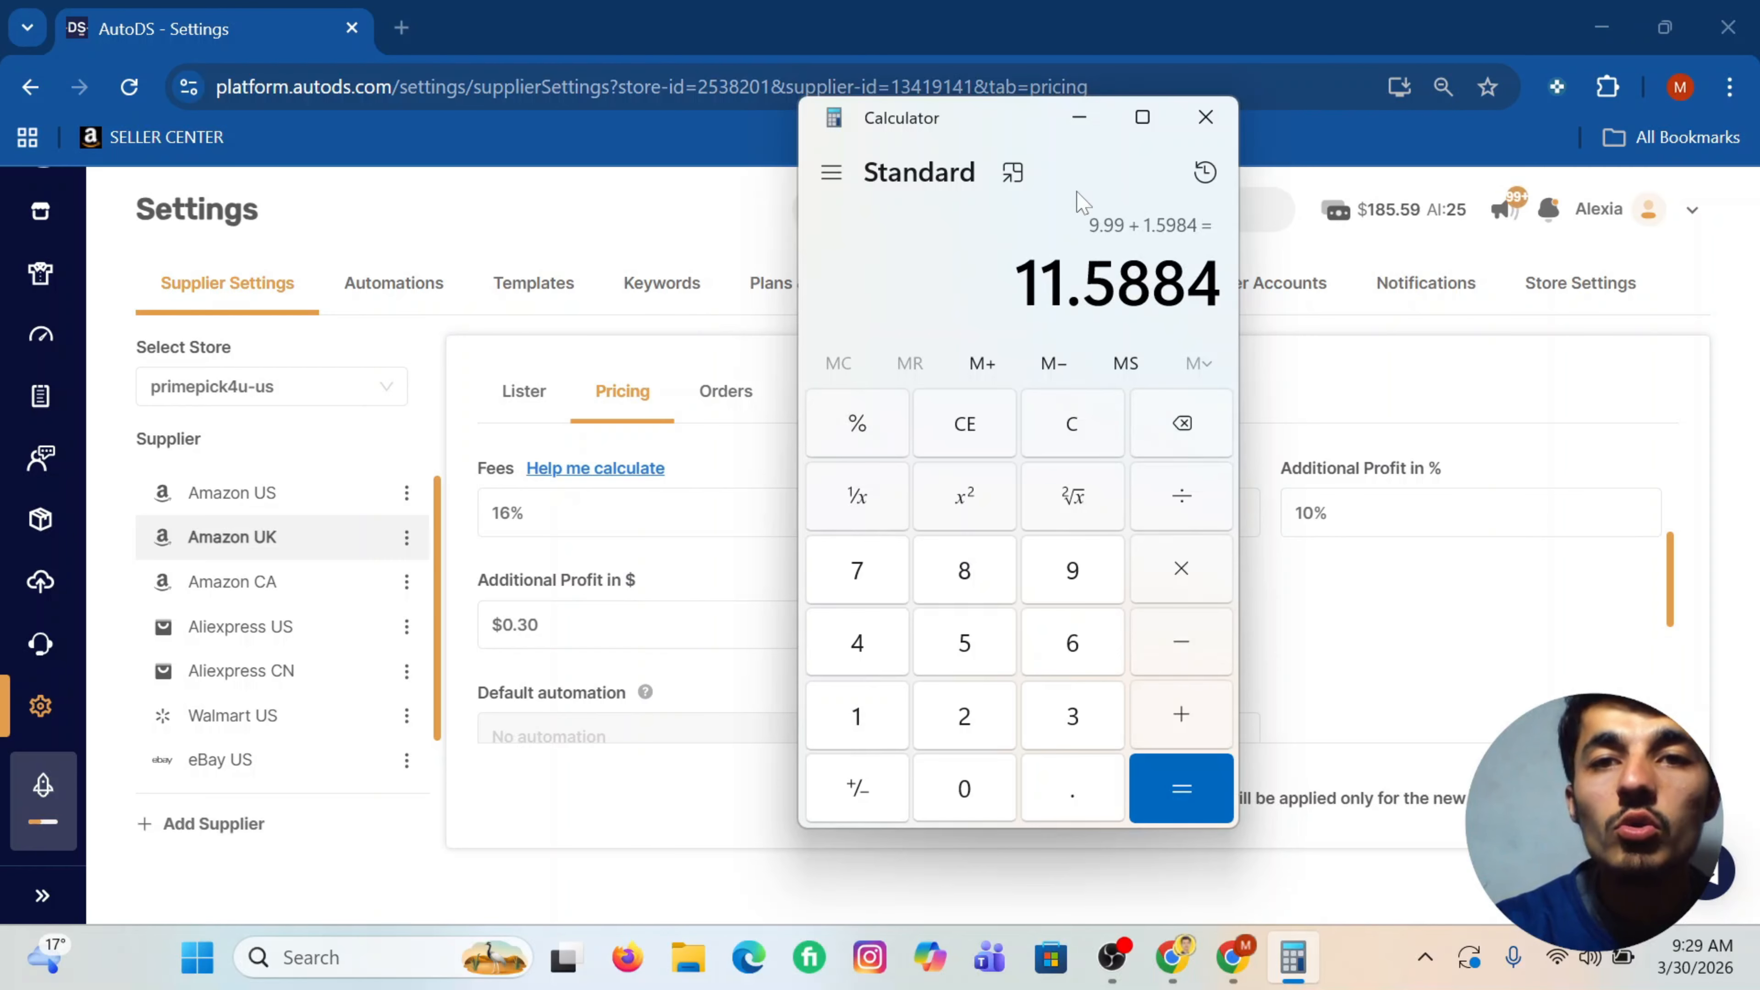
Step: Add the 0.3 fee to the subtotal to reach 11.8884
{"action": "left_click_drag", "start_coordinate": [983, 131], "coordinate": [449, 151]}
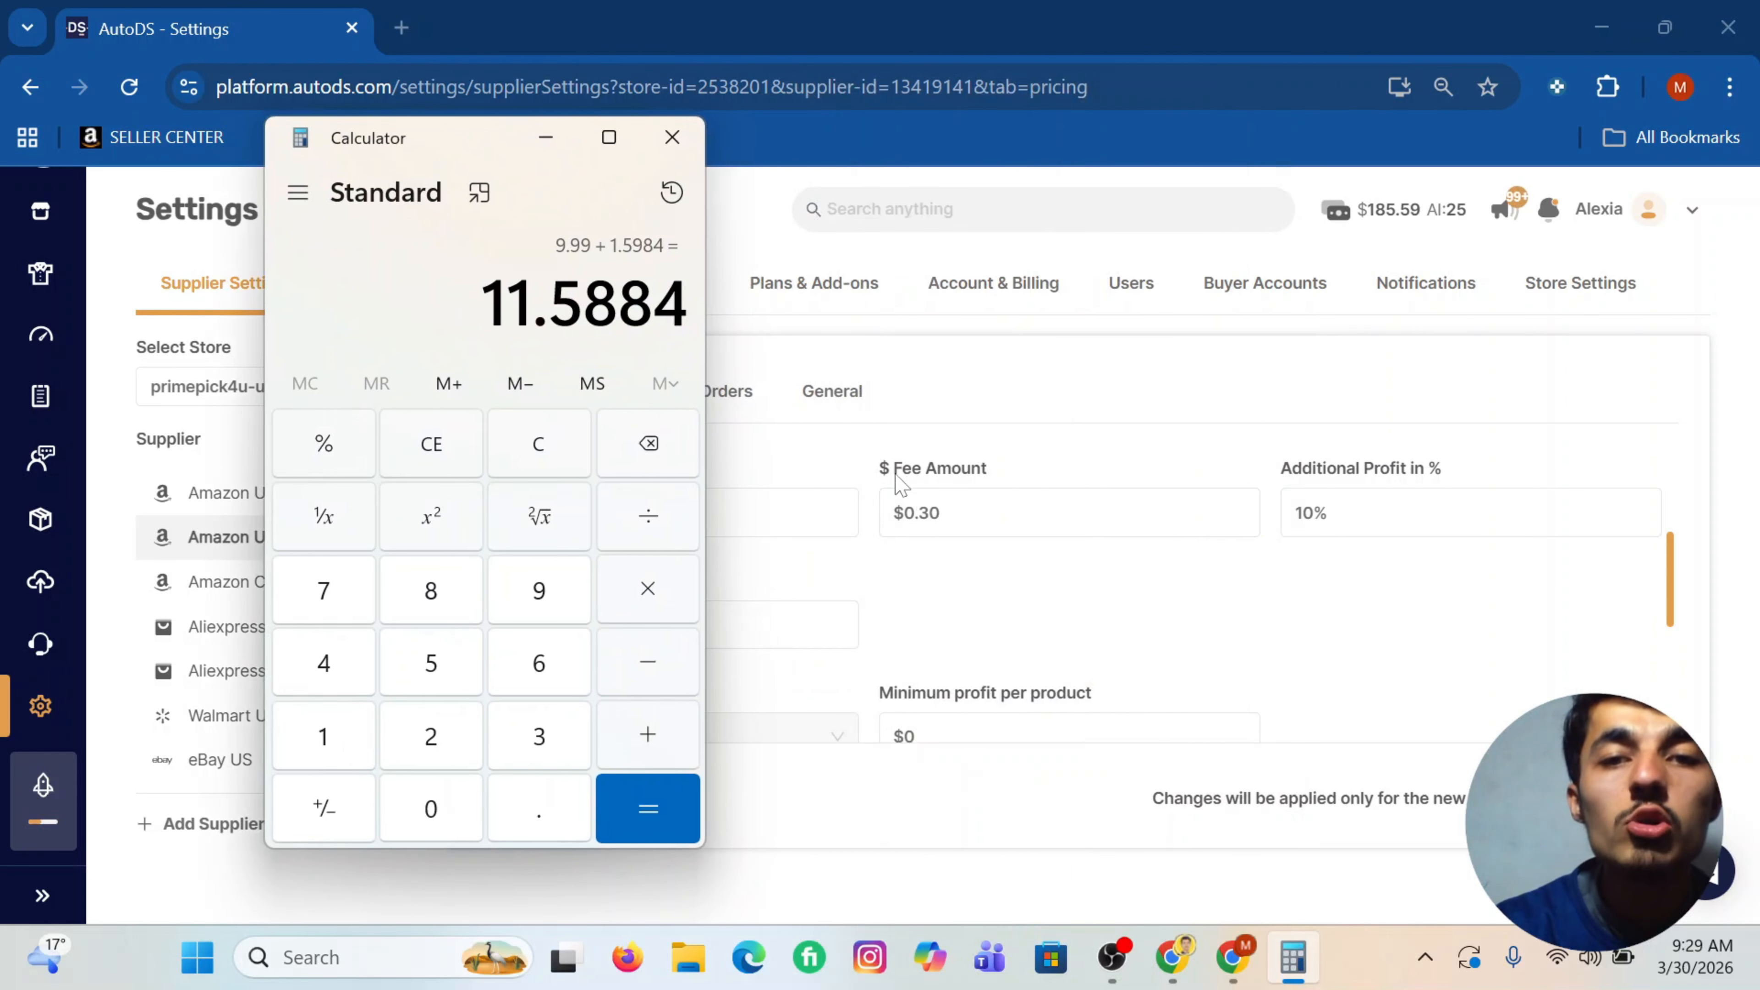
{"action": "left_click", "coordinate": [648, 735]}
{"action": "left_click", "coordinate": [447, 809]}
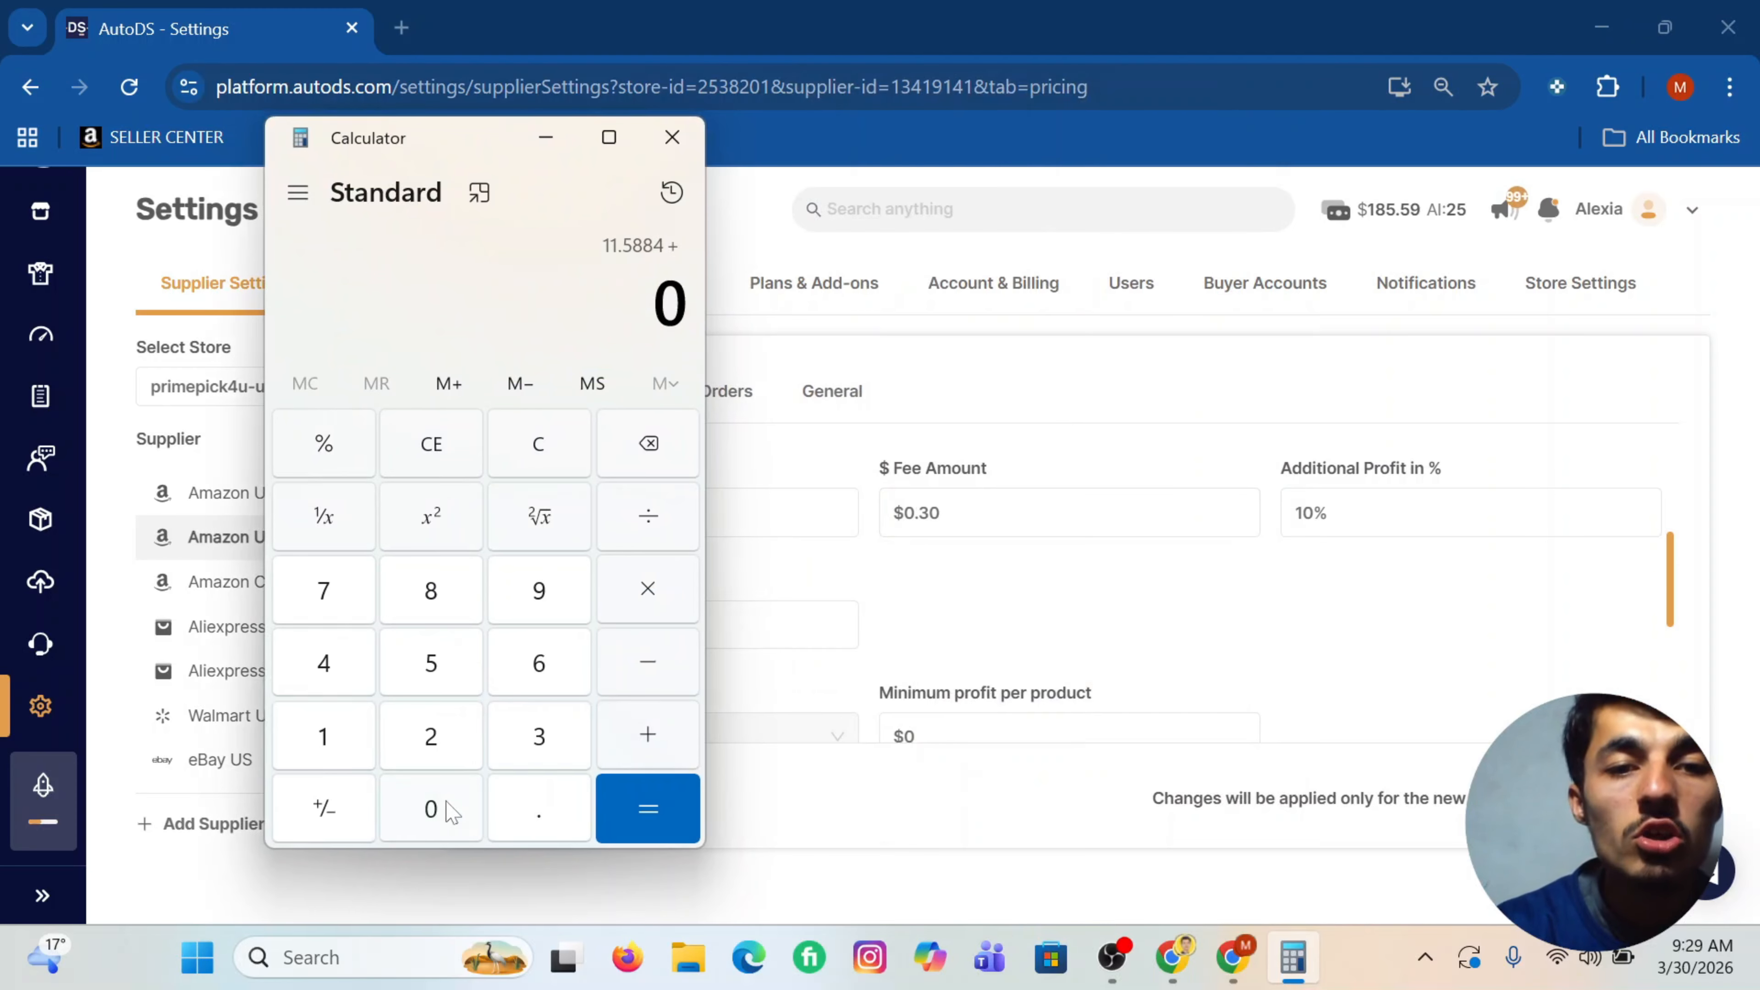
{"action": "left_click", "coordinate": [549, 822]}
{"action": "left_click", "coordinate": [546, 733]}
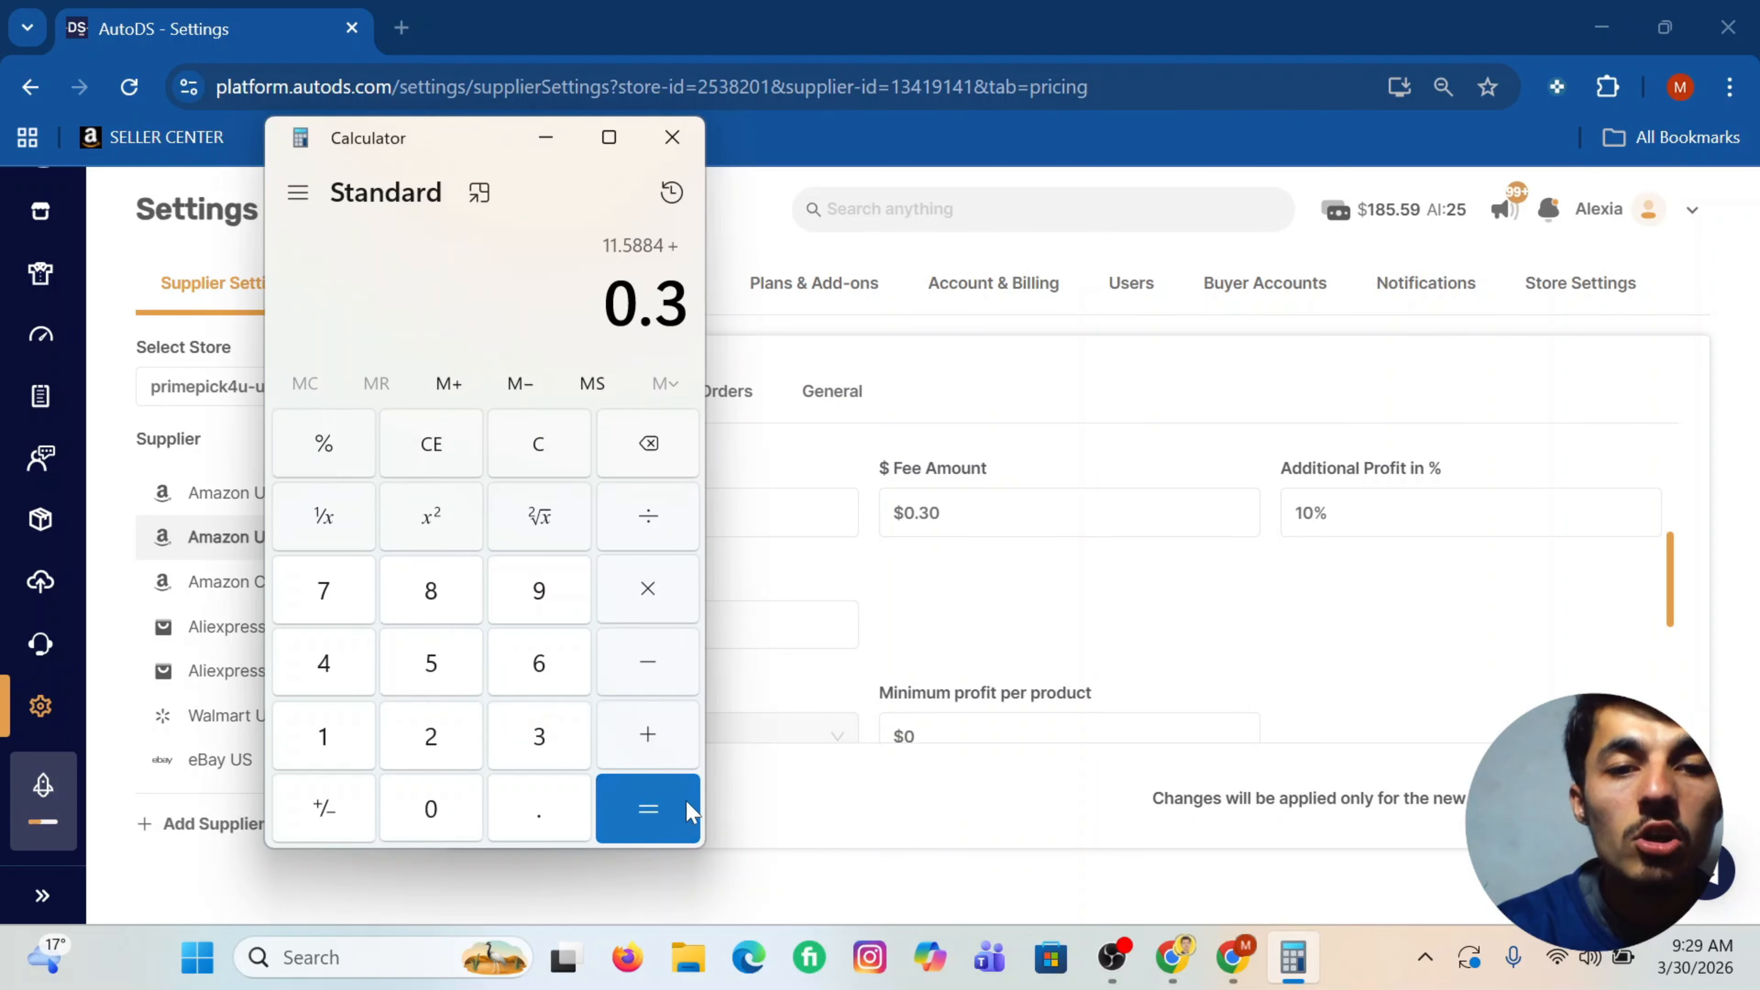
{"action": "left_click", "coordinate": [658, 815]}
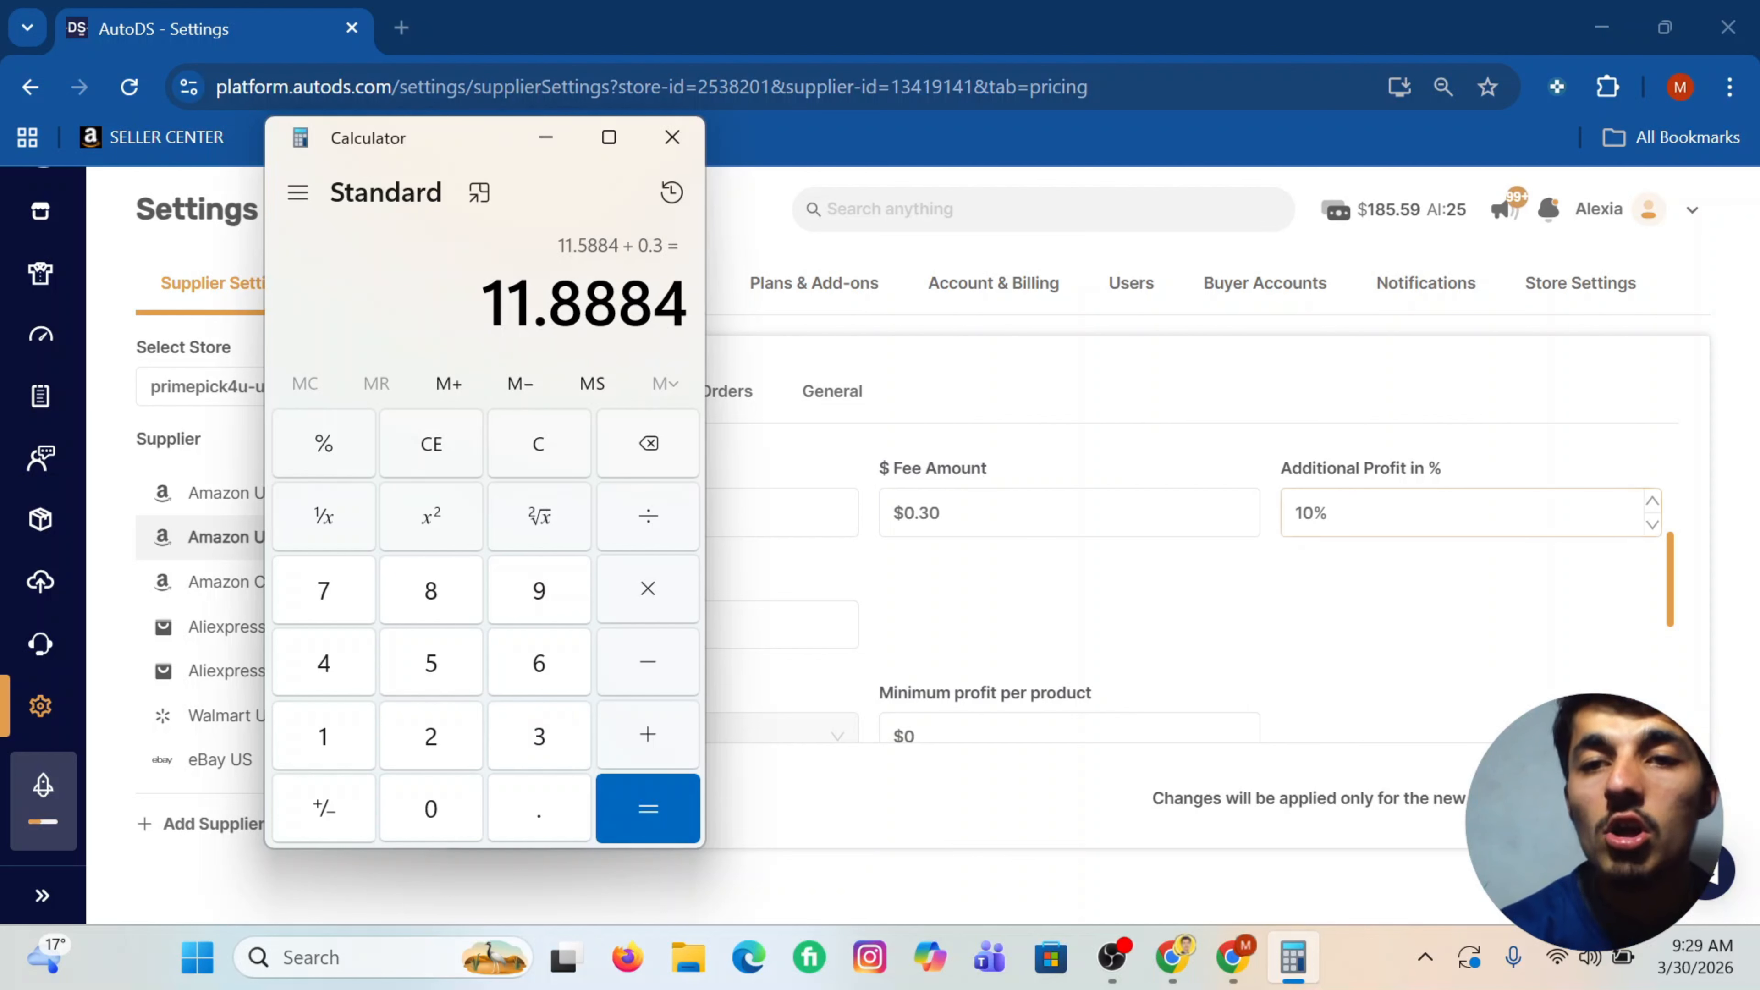
Step: Set Additional Profit to 40%, verify 11.8884 plus 40% equals 16.64376, and minimize Calculator
{"action": "left_click_drag", "start_coordinate": [1332, 514], "coordinate": [1292, 514]}
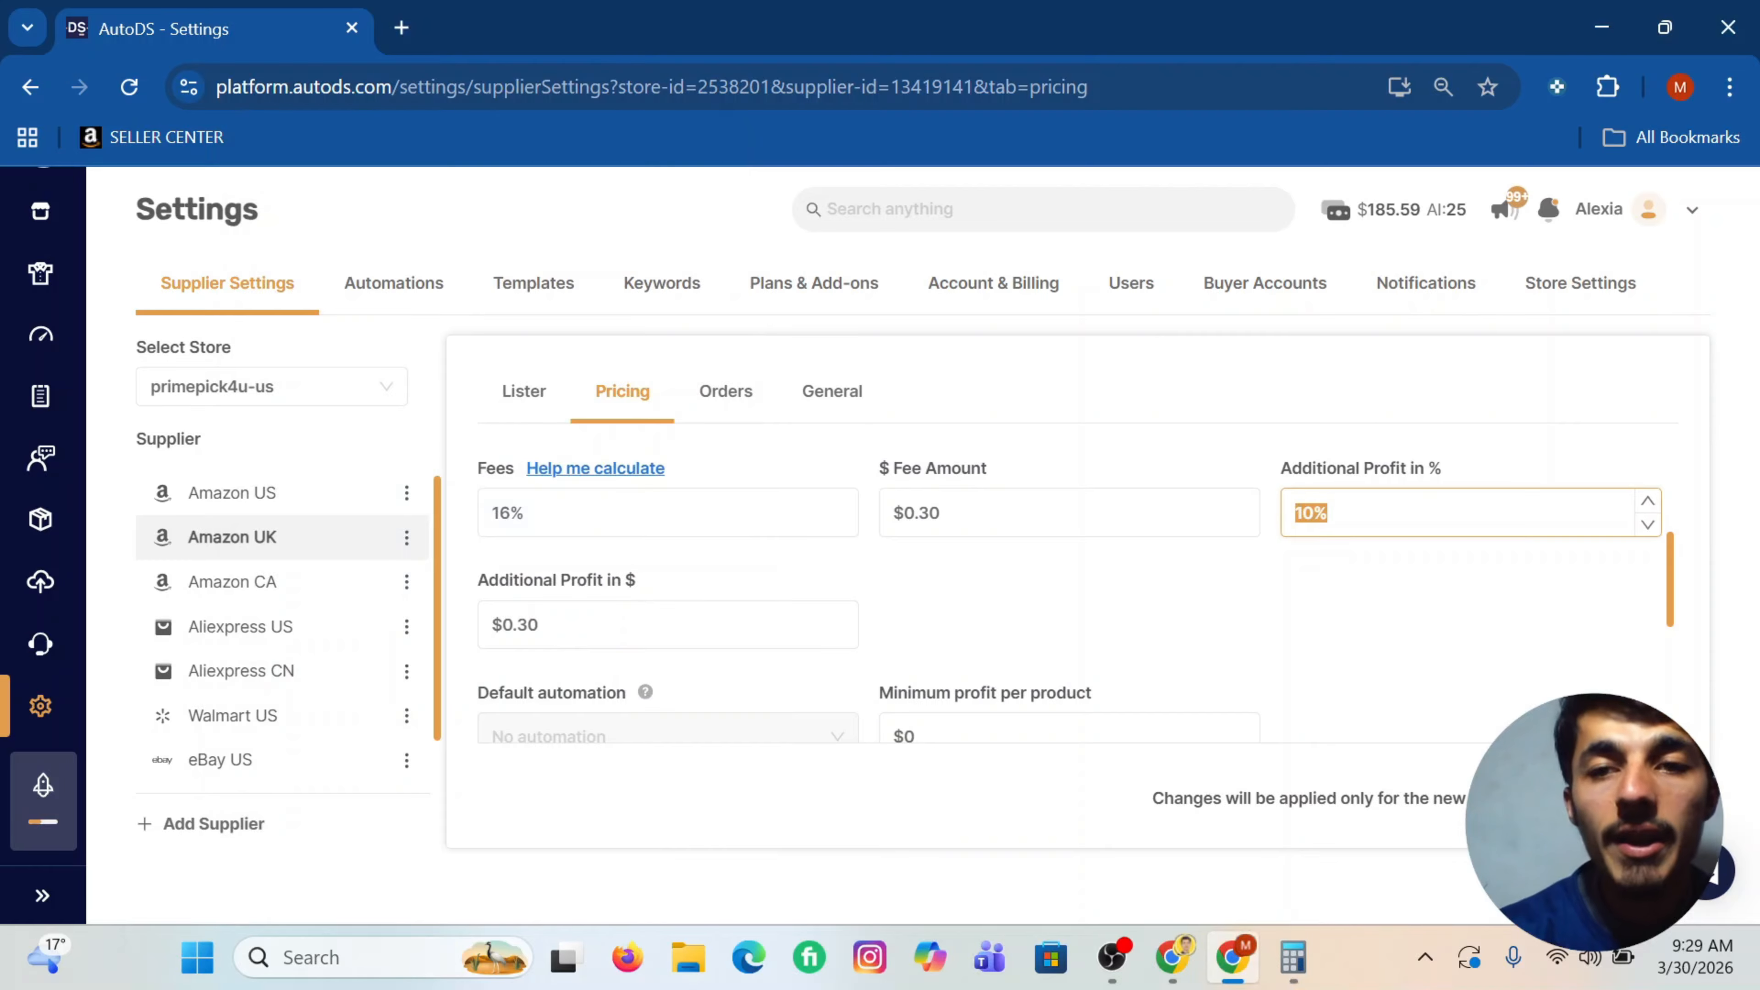
{"action": "type", "text": "40"}
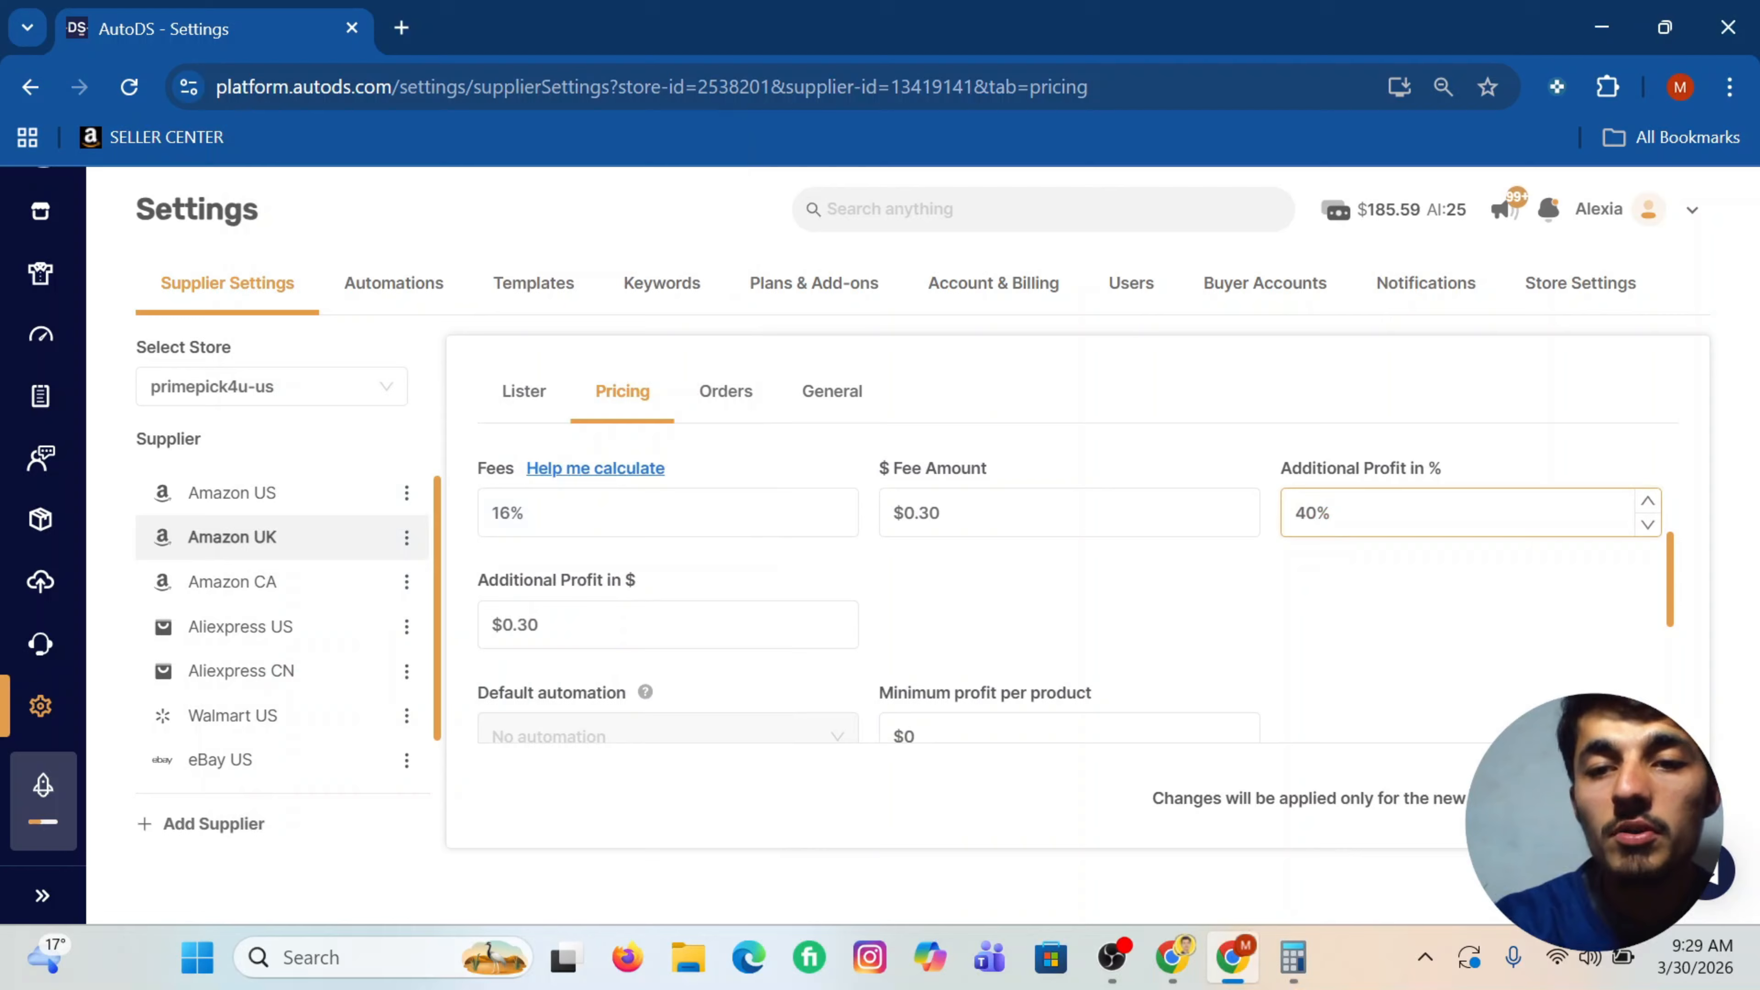
{"action": "left_click", "coordinate": [1294, 956]}
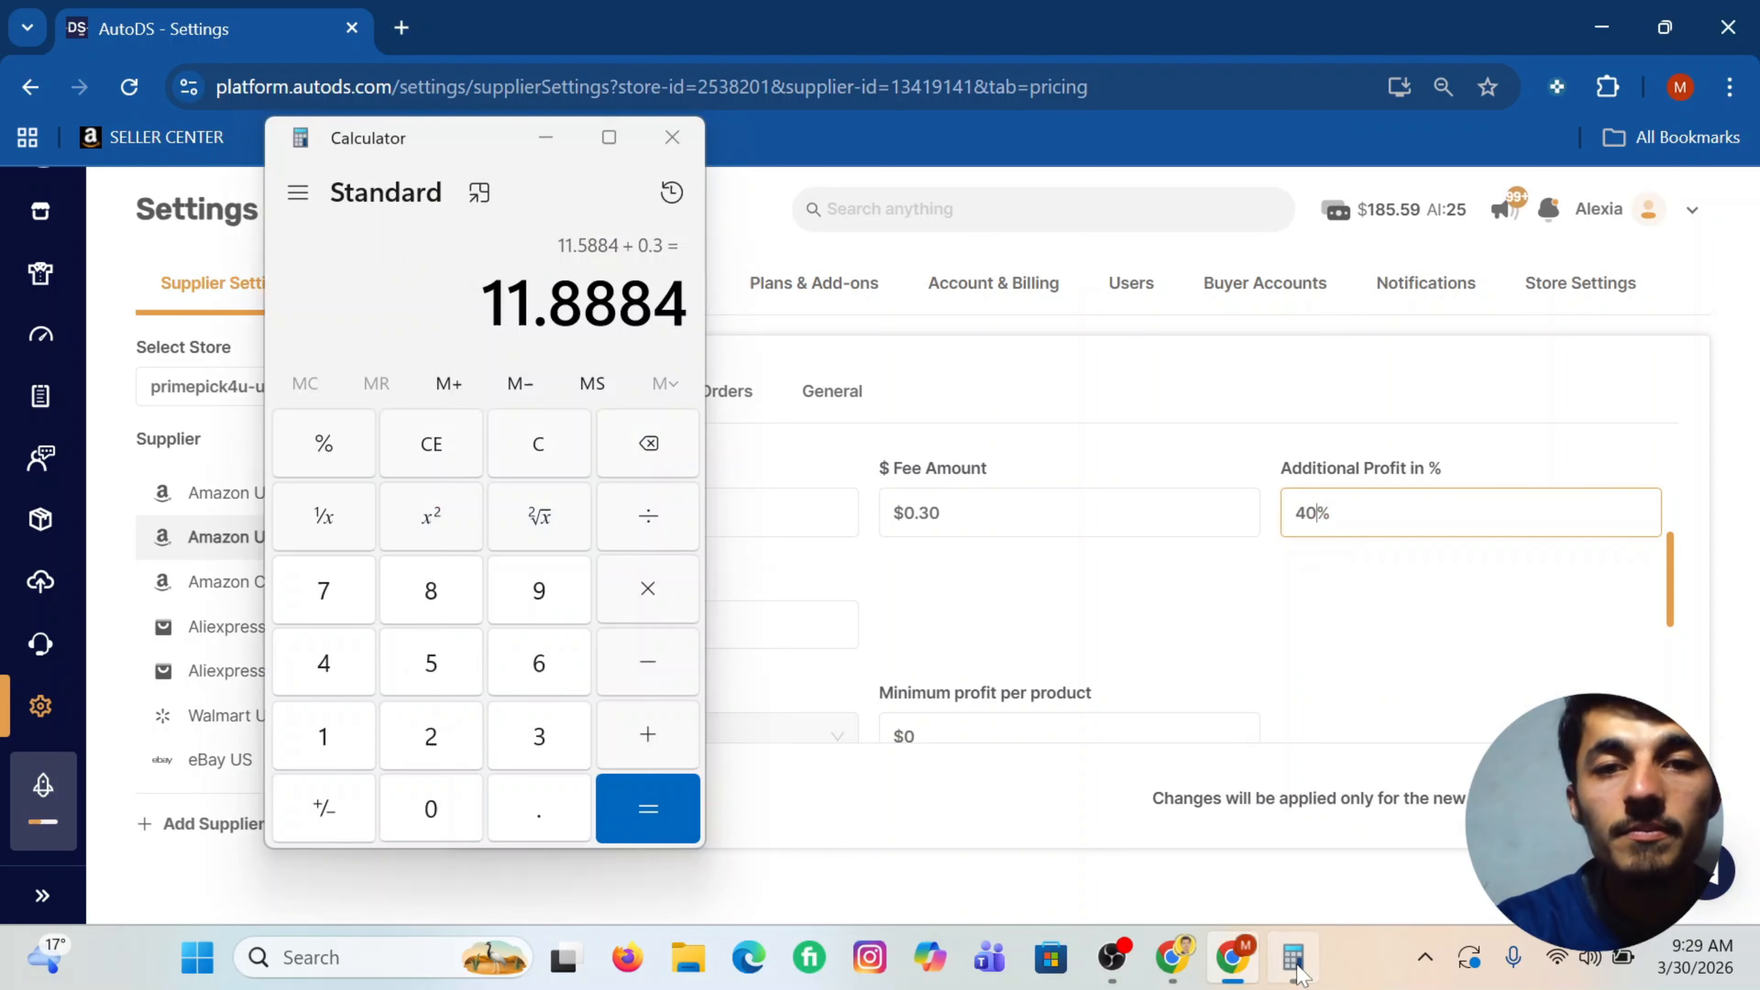
{"action": "left_click", "coordinate": [651, 741]}
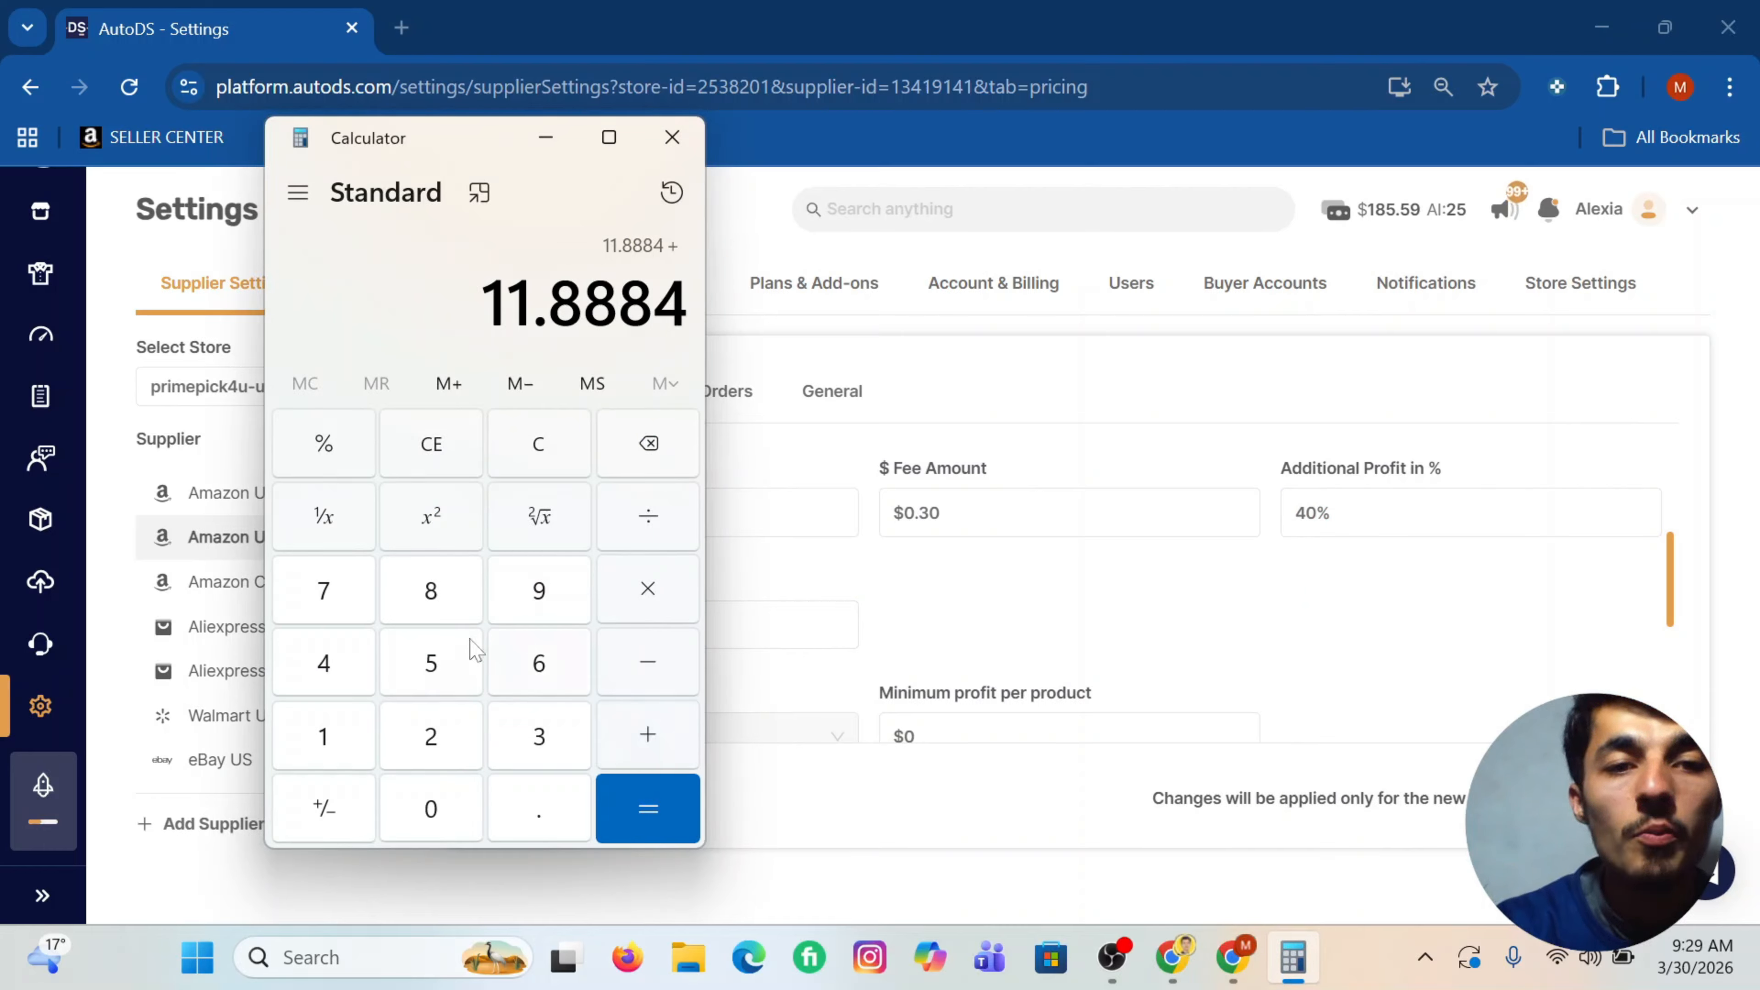
{"action": "left_click", "coordinate": [326, 669]}
{"action": "left_click", "coordinate": [423, 808]}
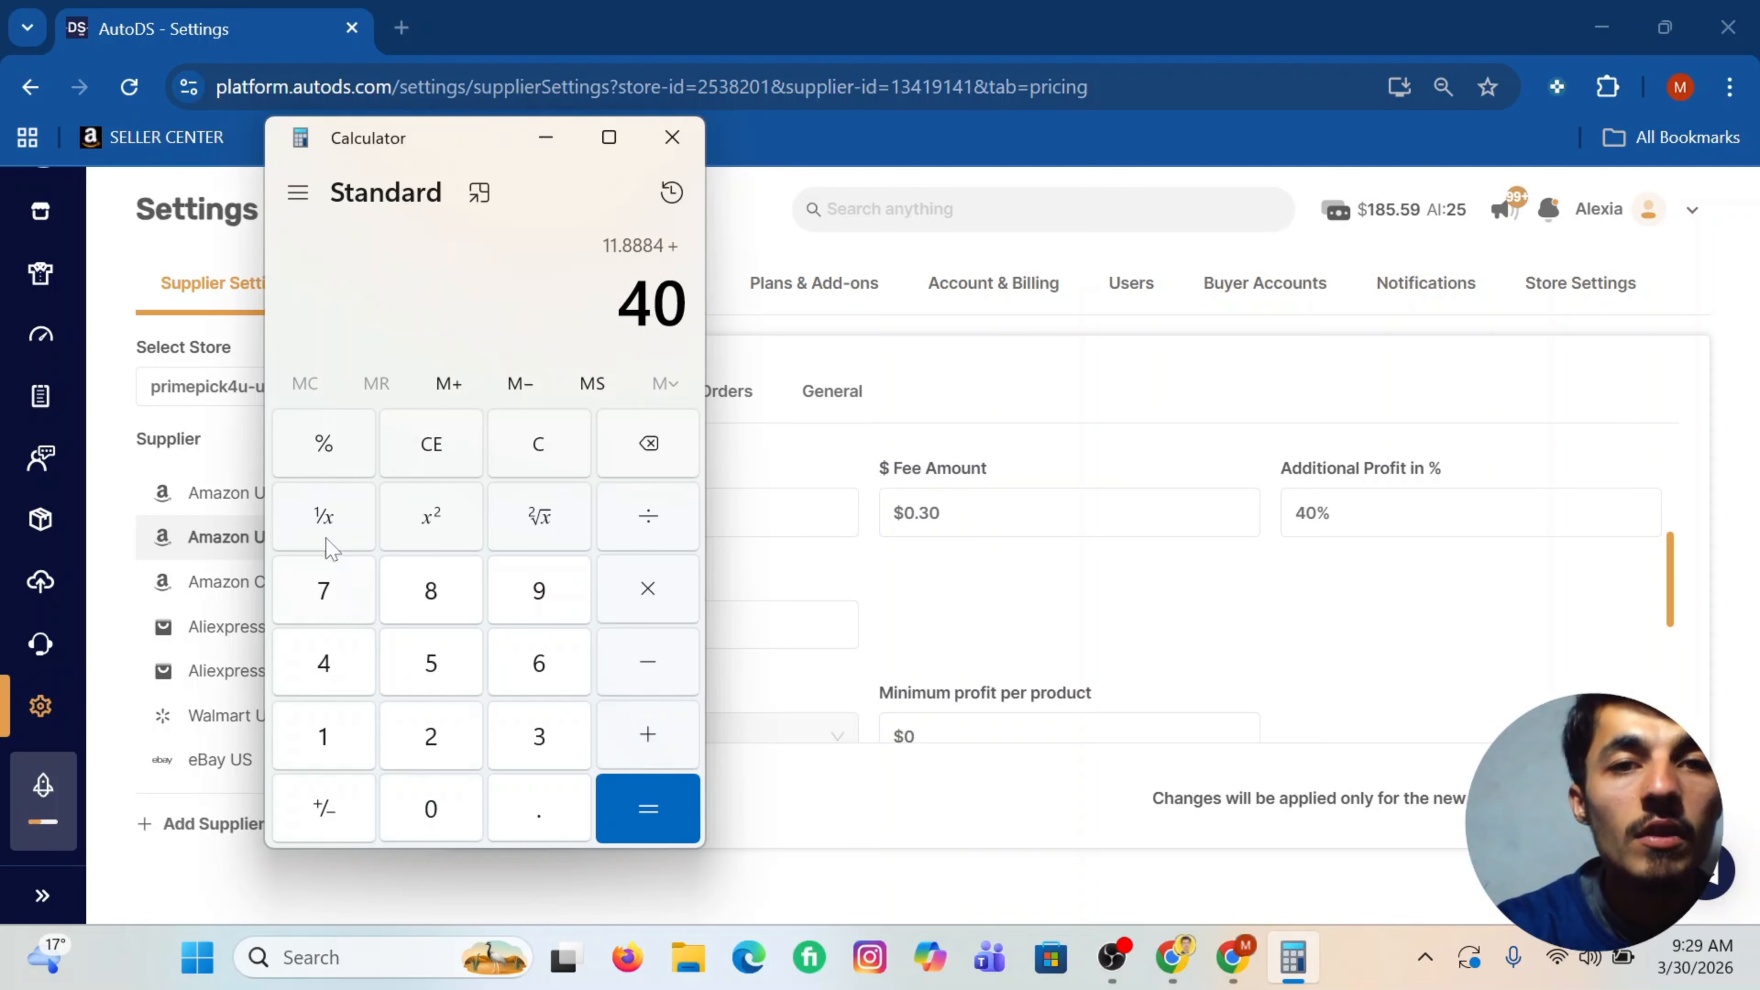
{"action": "left_click", "coordinate": [316, 441]}
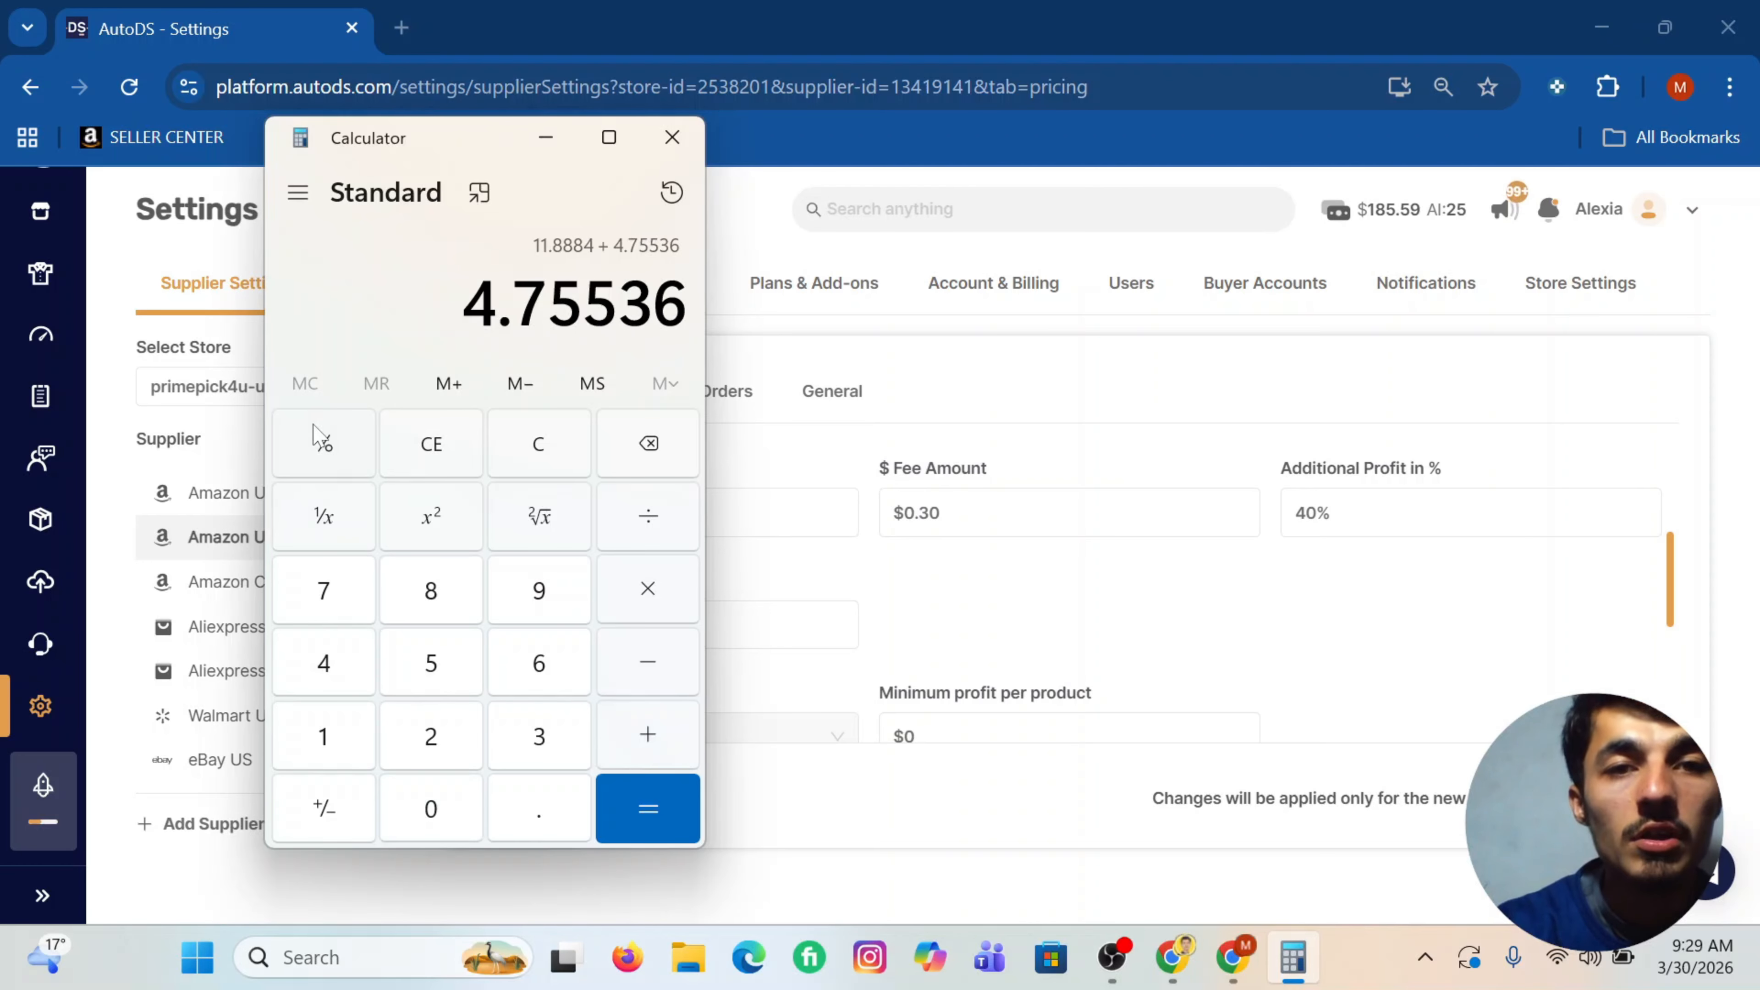
{"action": "left_click", "coordinate": [648, 813]}
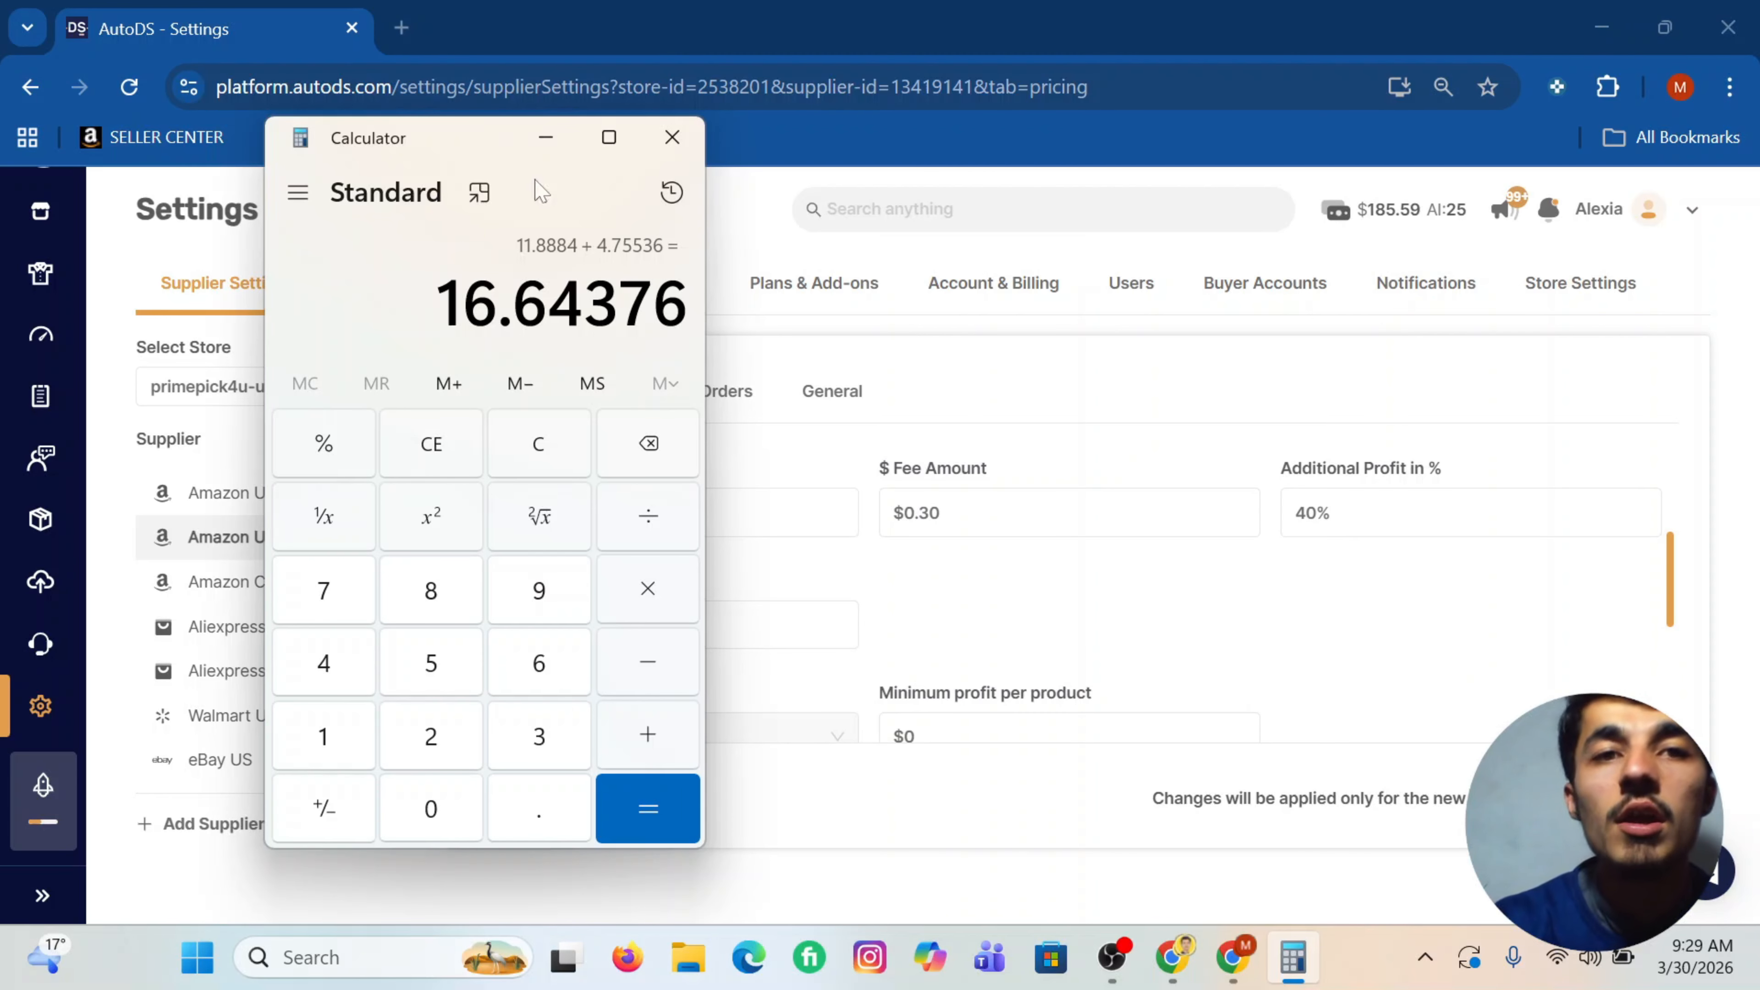
{"action": "left_click", "coordinate": [545, 137]}
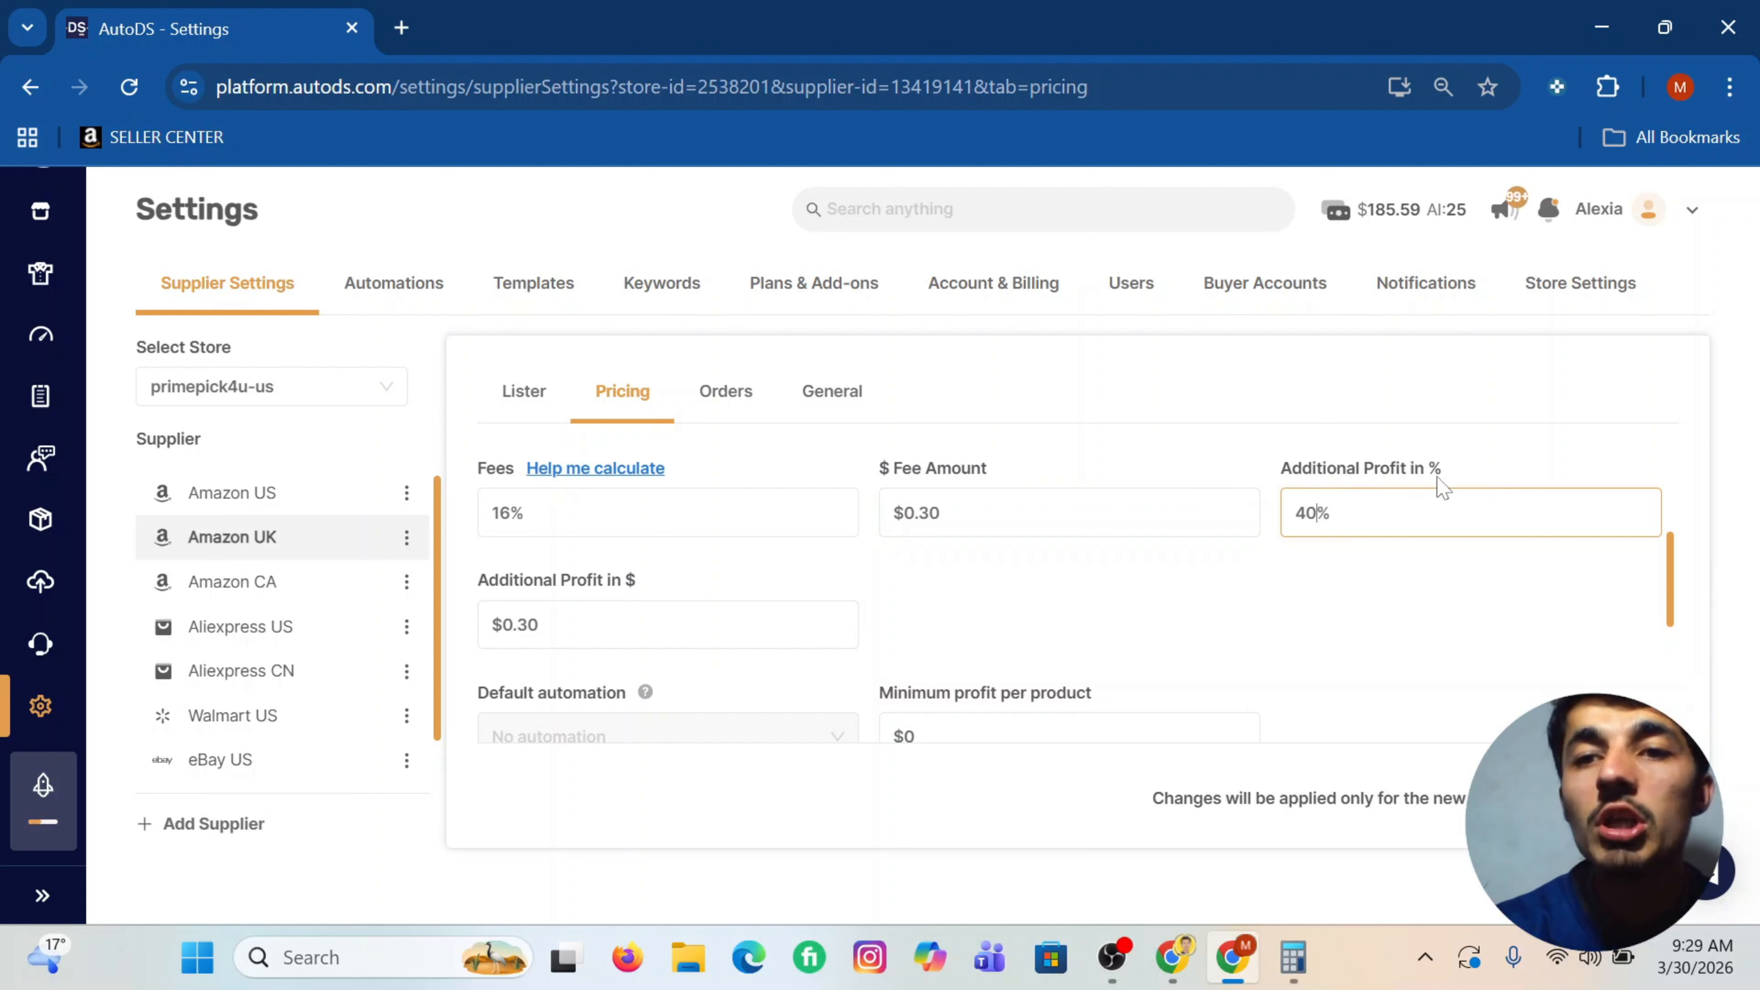
Step: Set Additional Profit in % to 0 and Additional Profit in $ to 3
{"action": "key", "text": "ctrl+a"}
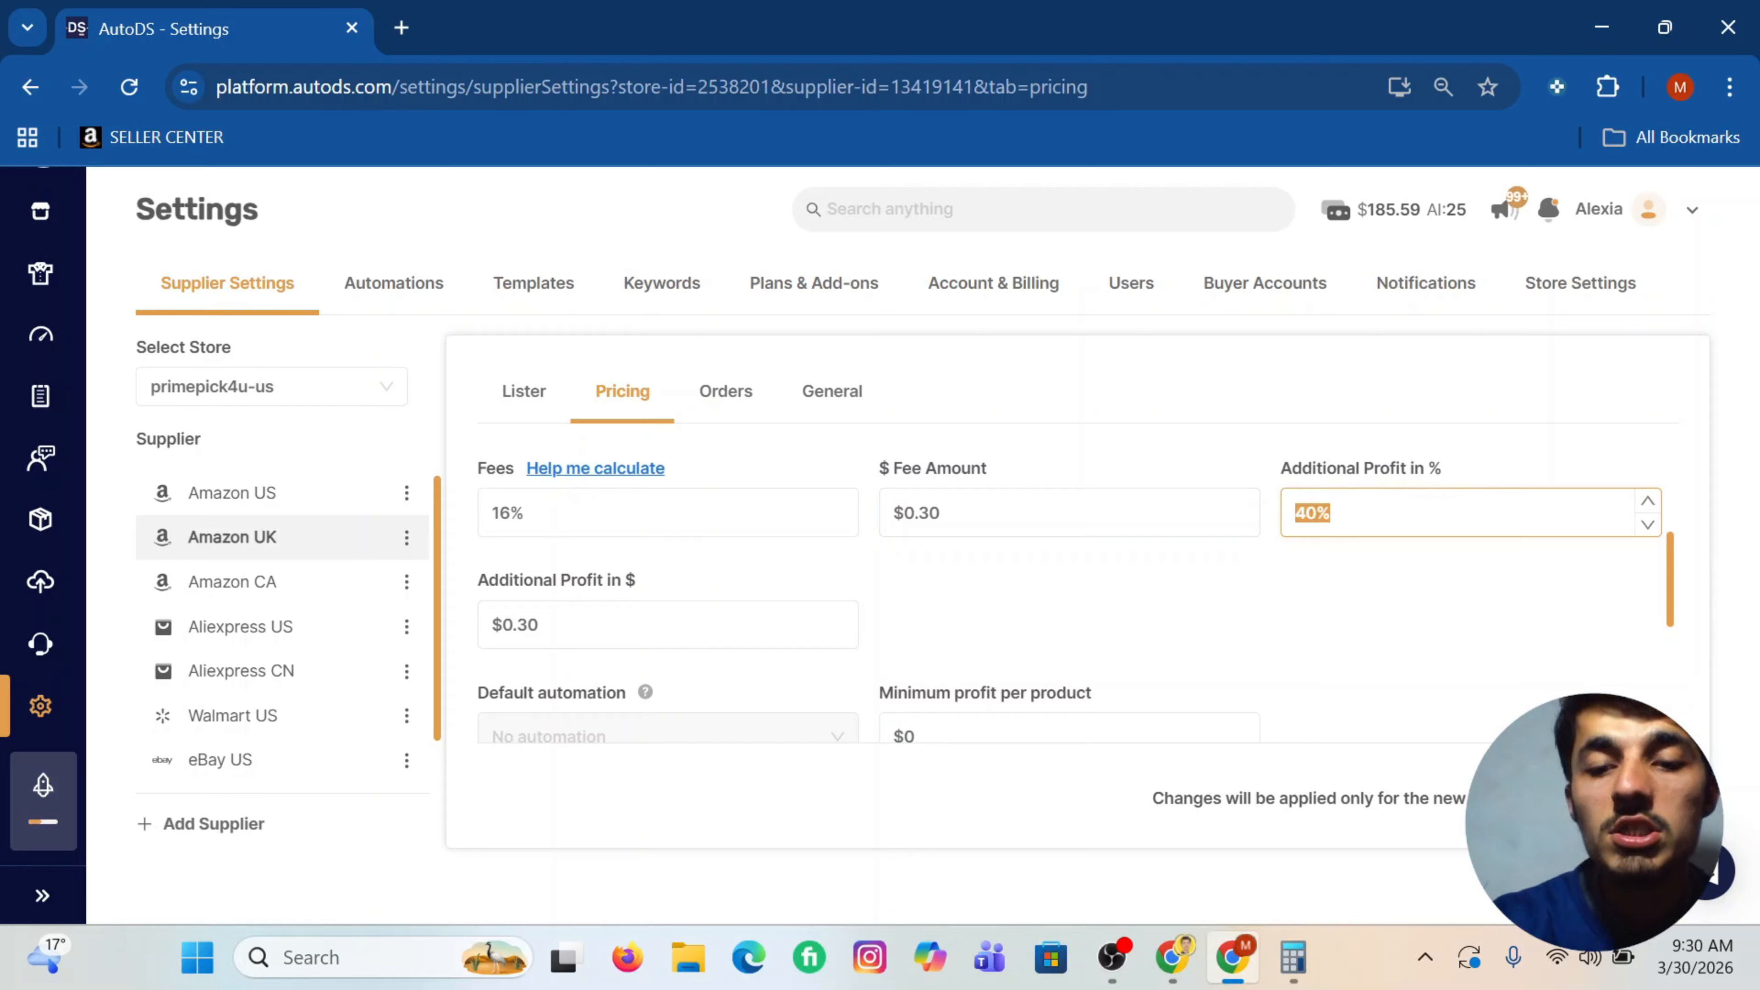
{"action": "type", "text": "0"}
{"action": "left_click", "coordinate": [861, 596]}
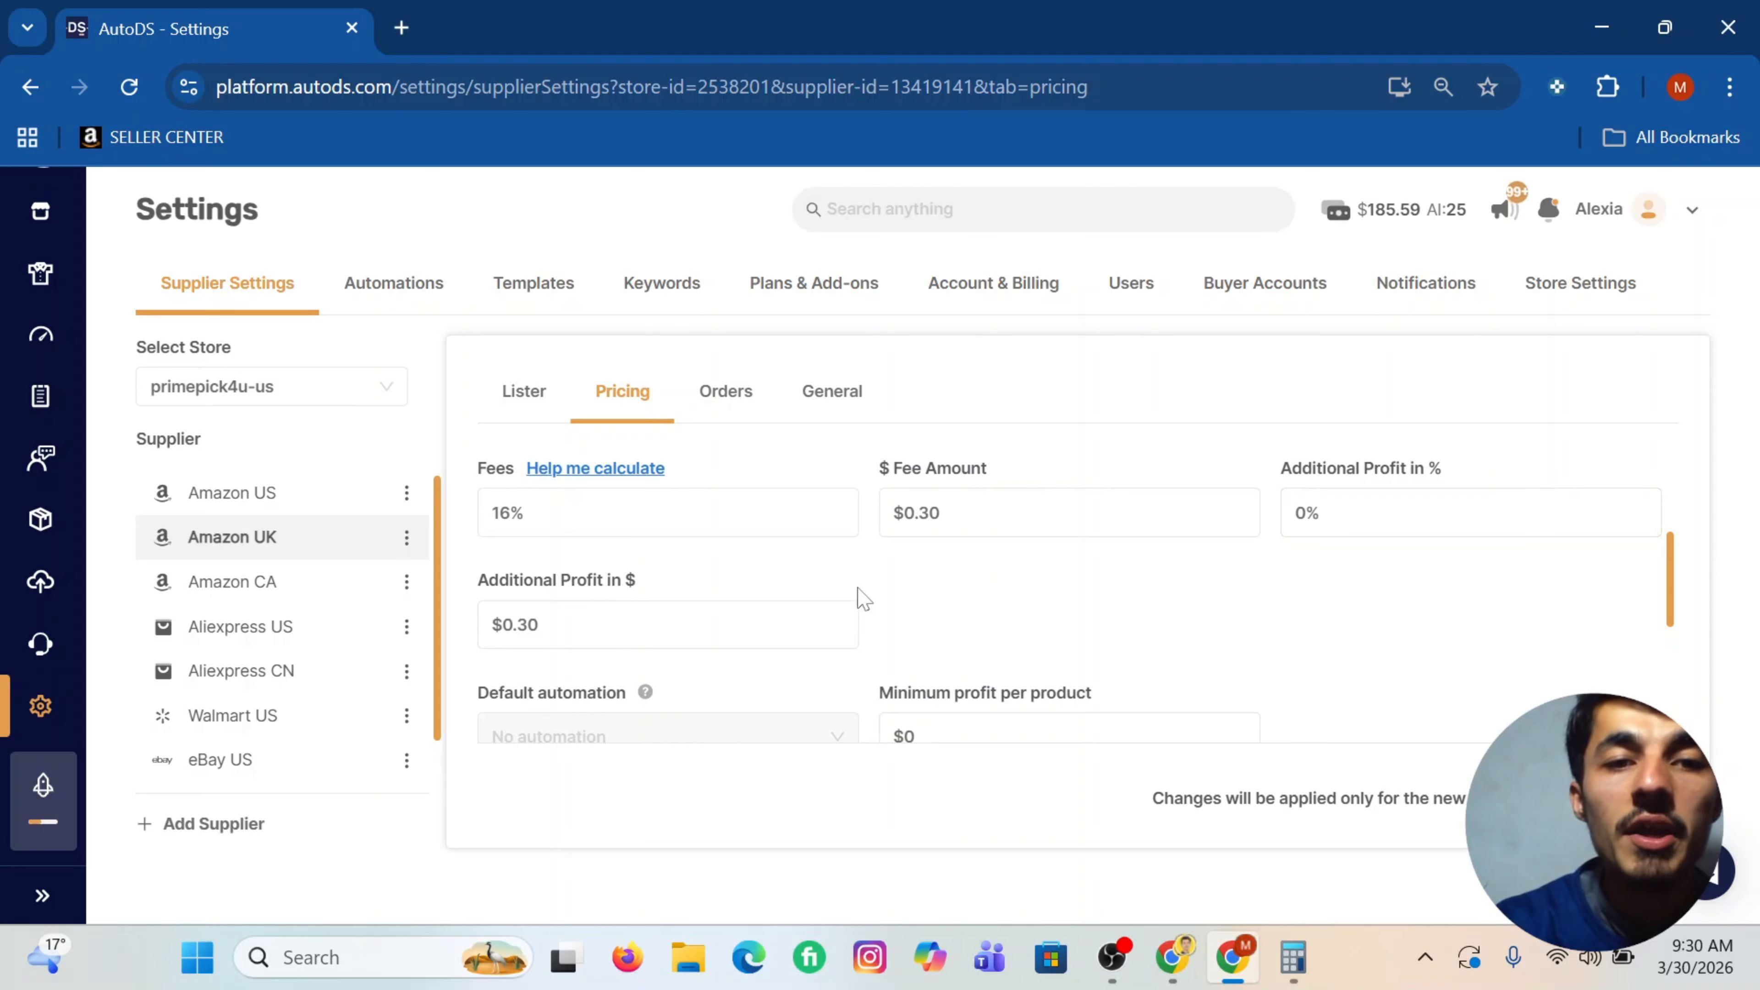
{"action": "left_click", "coordinate": [849, 610]}
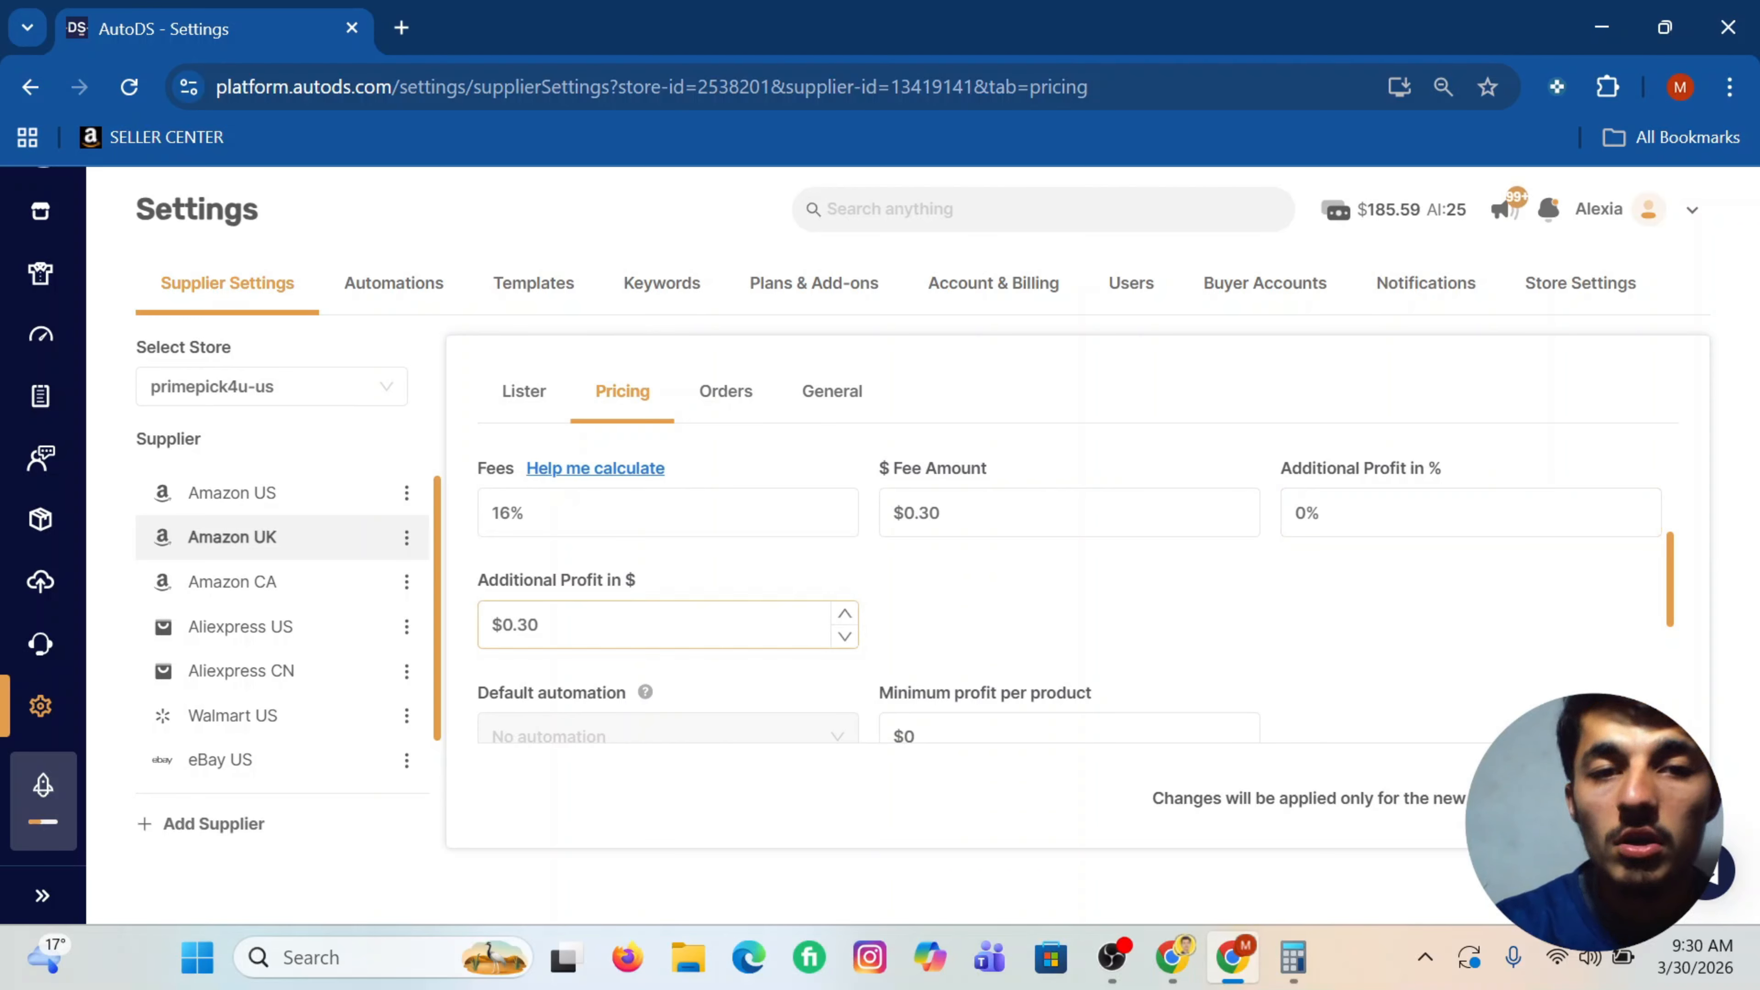
{"action": "key", "text": "ctrl+a"}
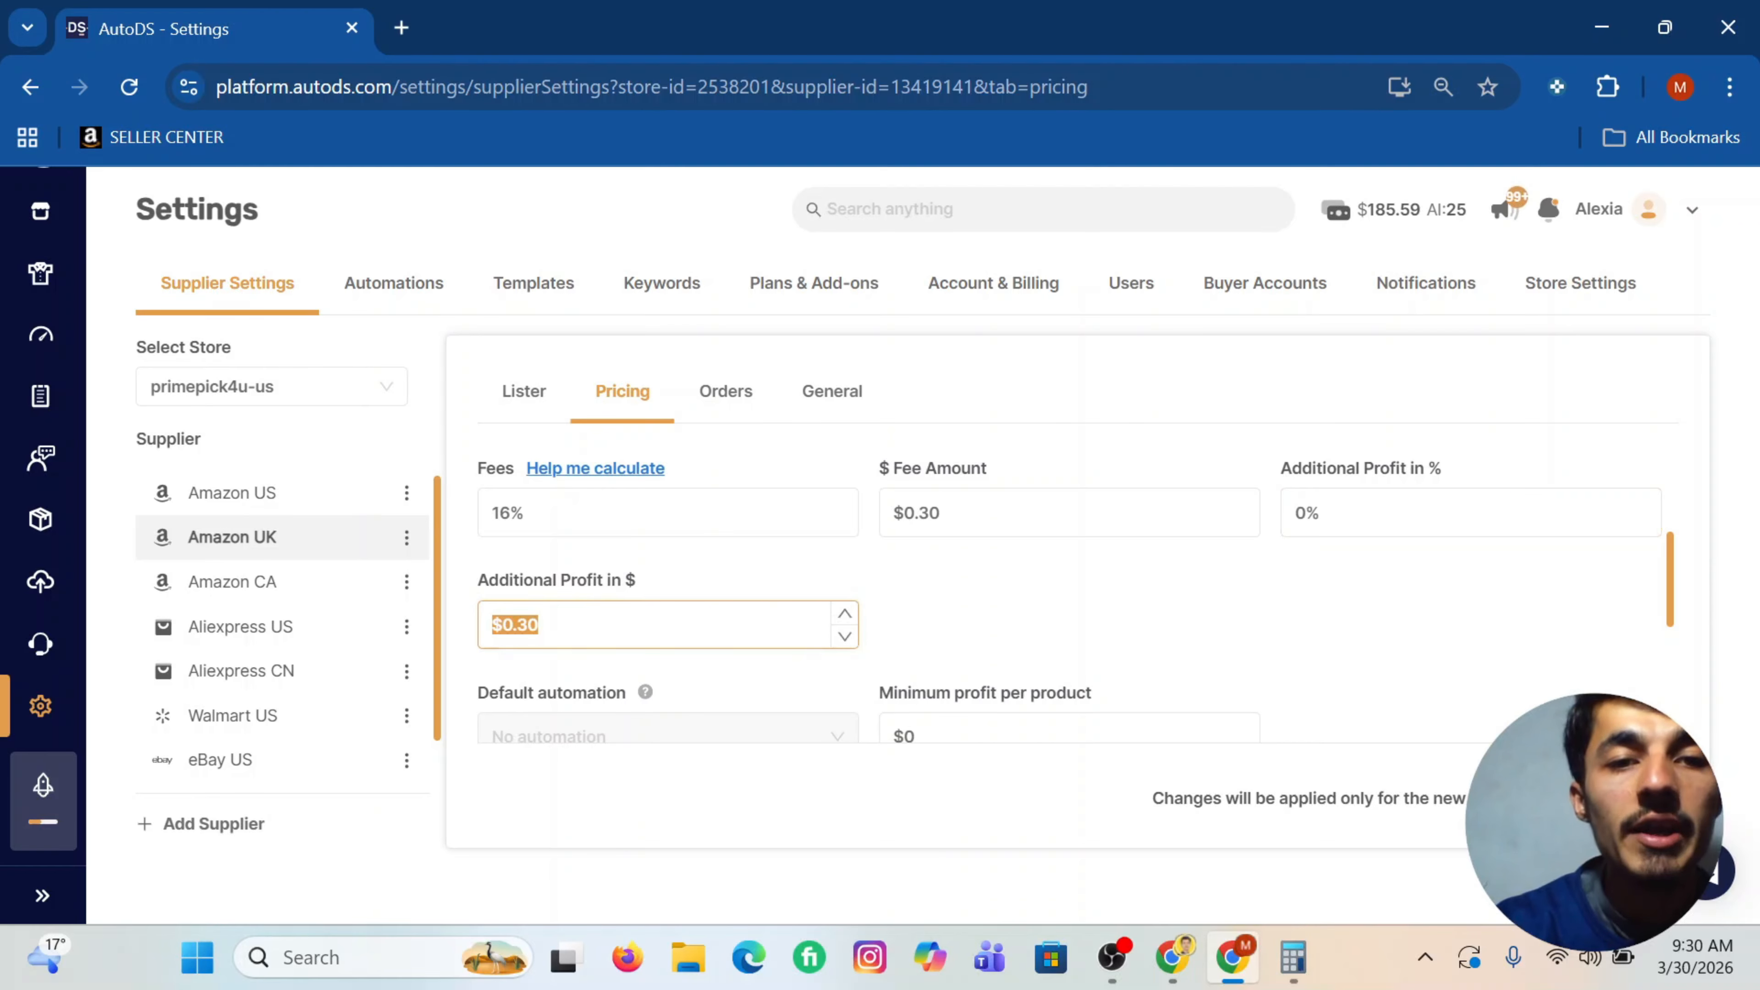
{"action": "type", "text": "3"}
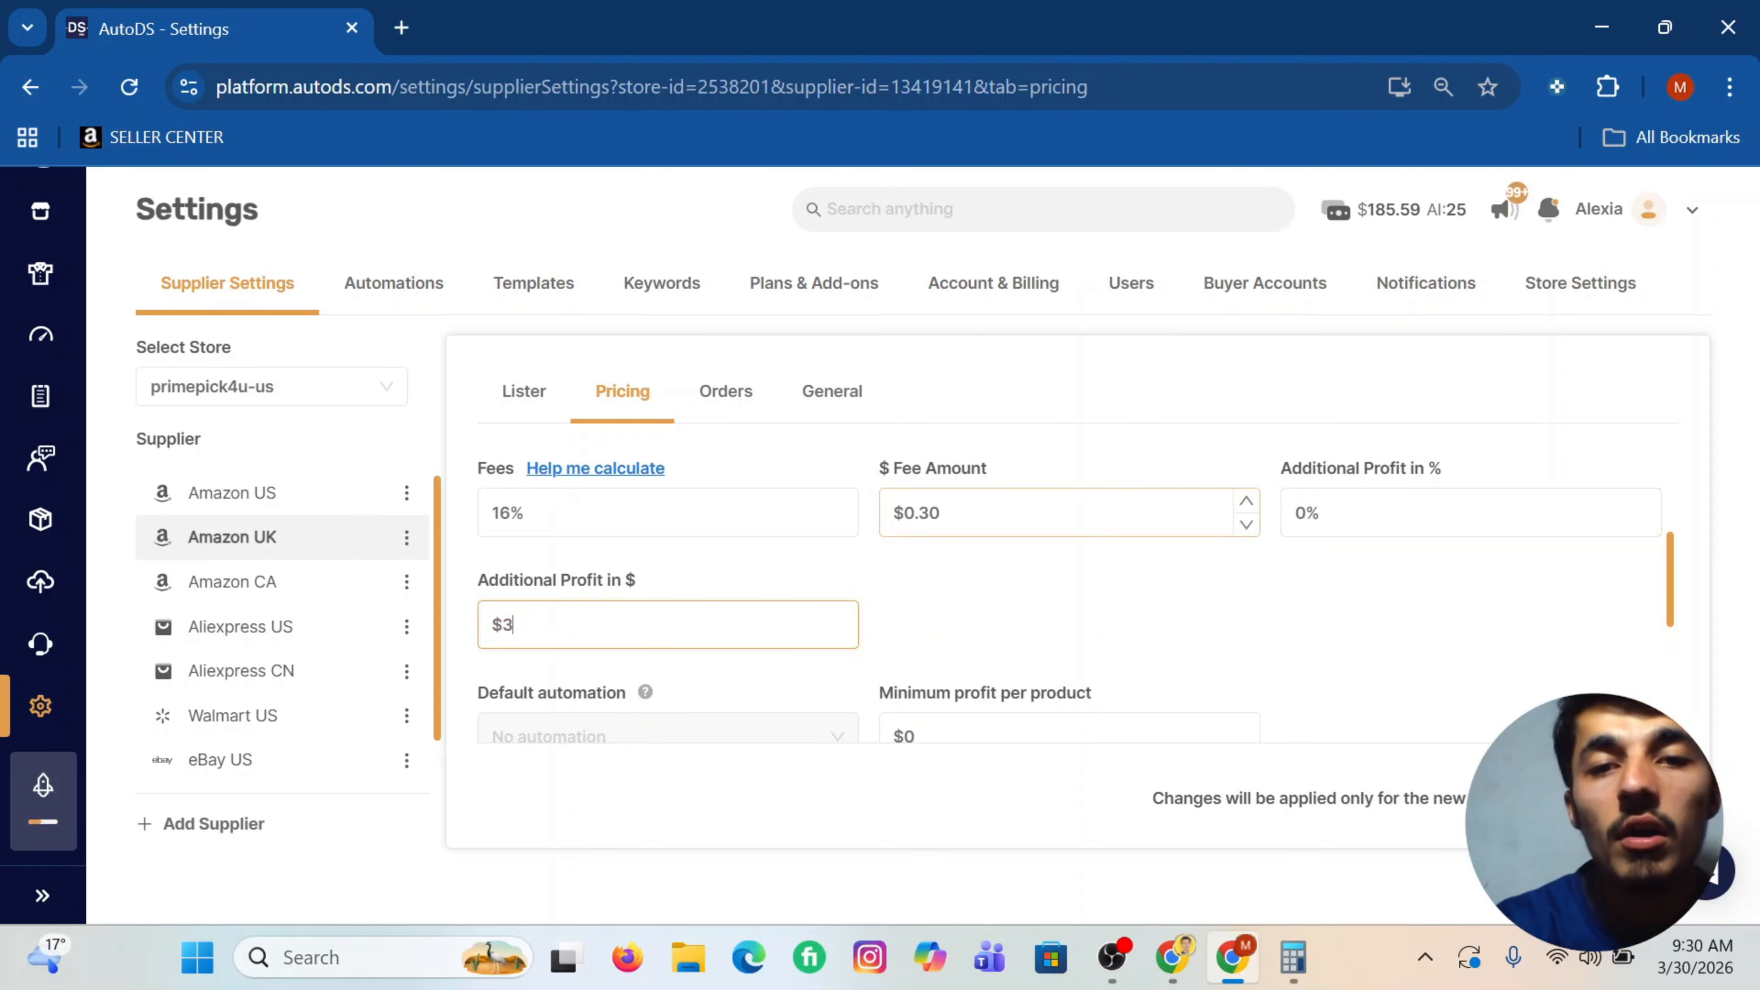
{"action": "left_click", "coordinate": [1018, 603]}
Step: Clear Calculator and compute 9.99 plus 16%, giving 11.5884
{"action": "left_click", "coordinate": [1286, 956]}
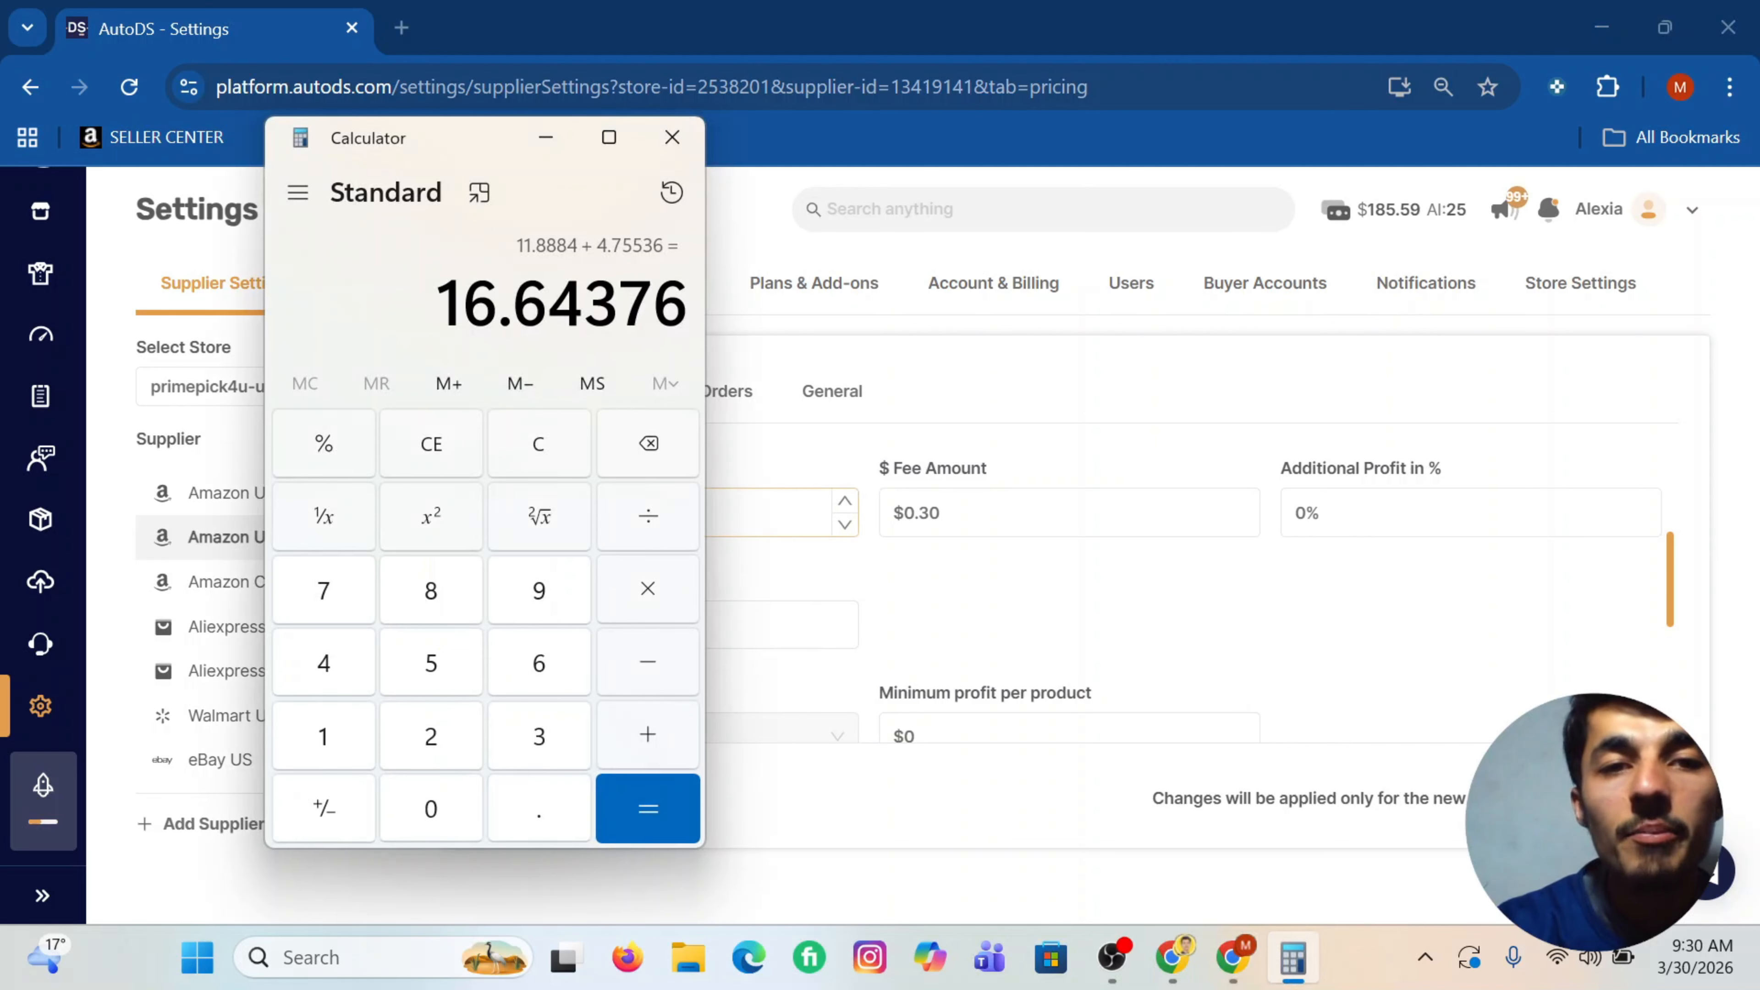
{"action": "left_click", "coordinate": [326, 444]}
{"action": "left_click", "coordinate": [514, 452]}
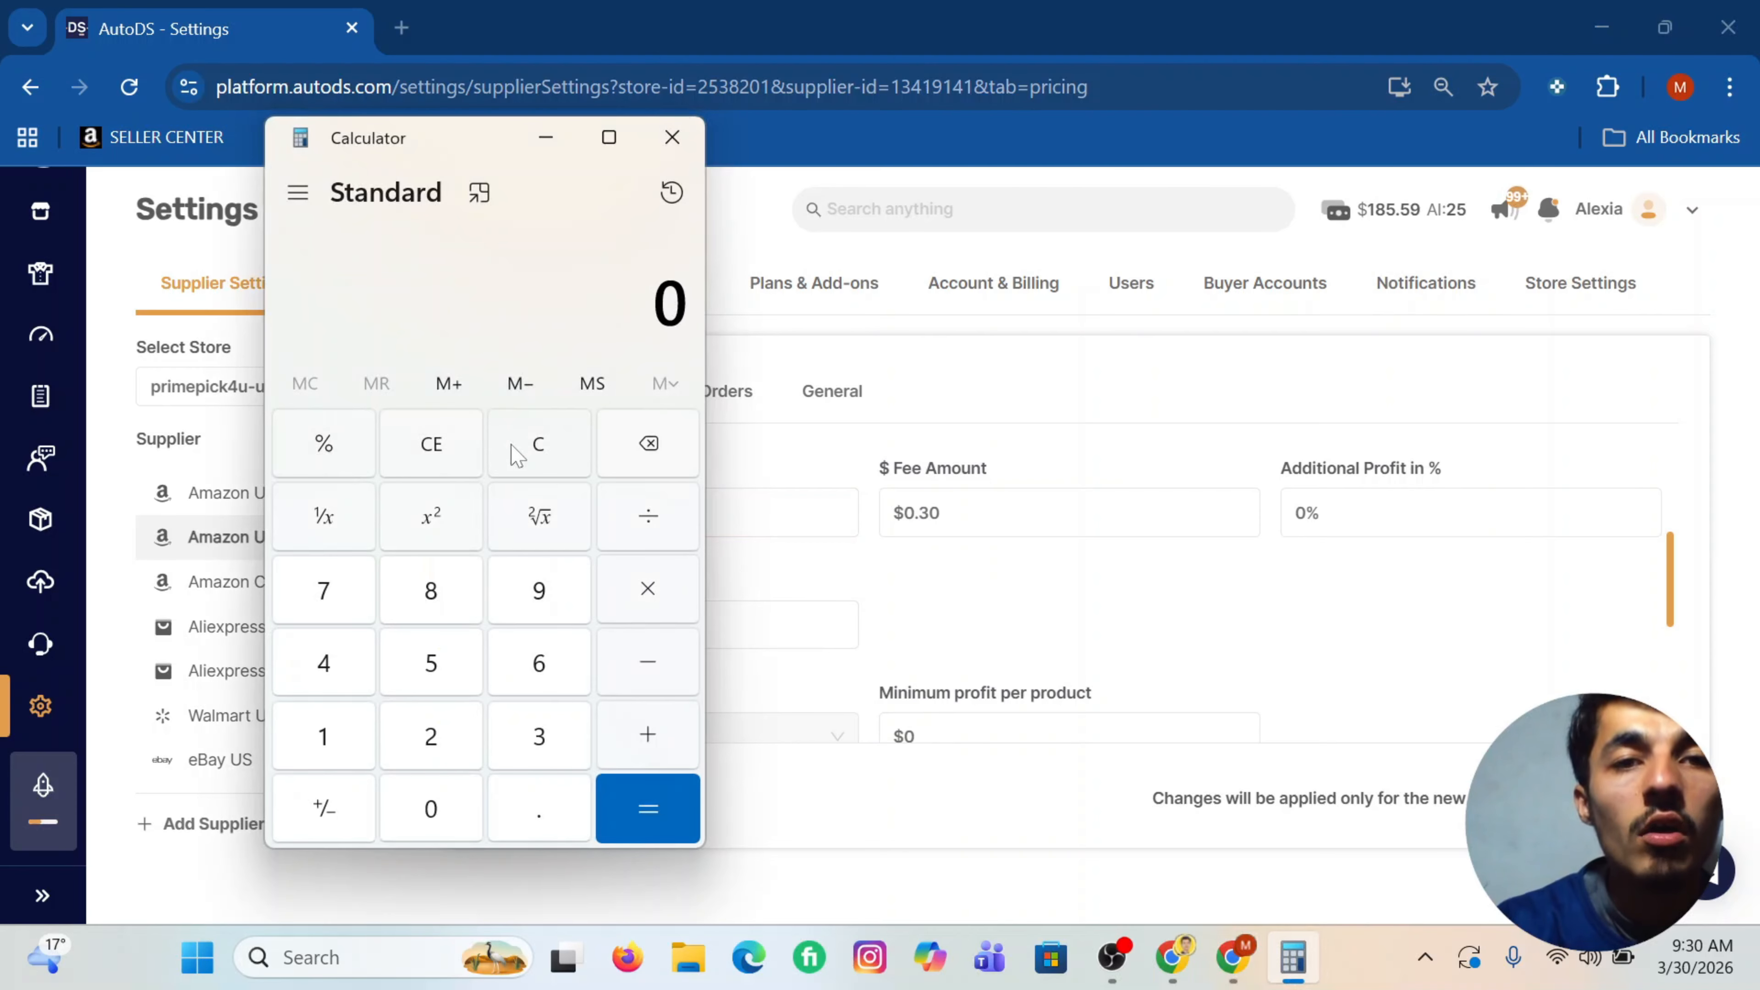
{"action": "type", "text": "9.99"}
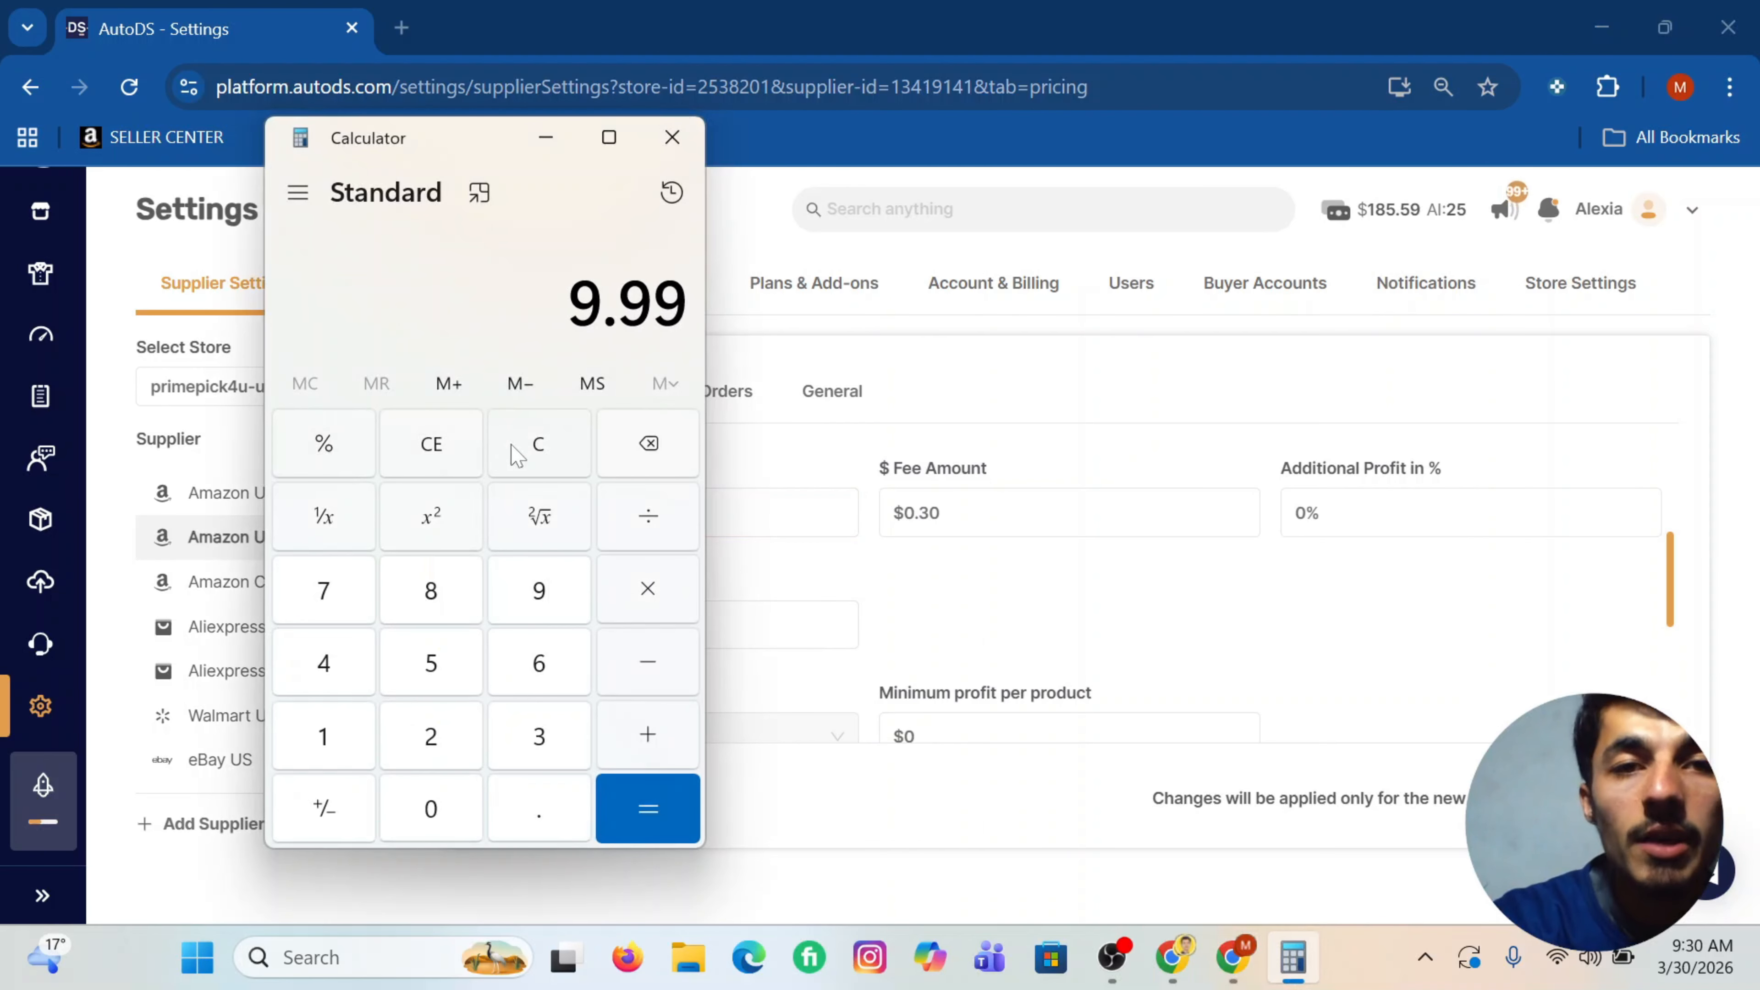
{"action": "key", "text": "plus"}
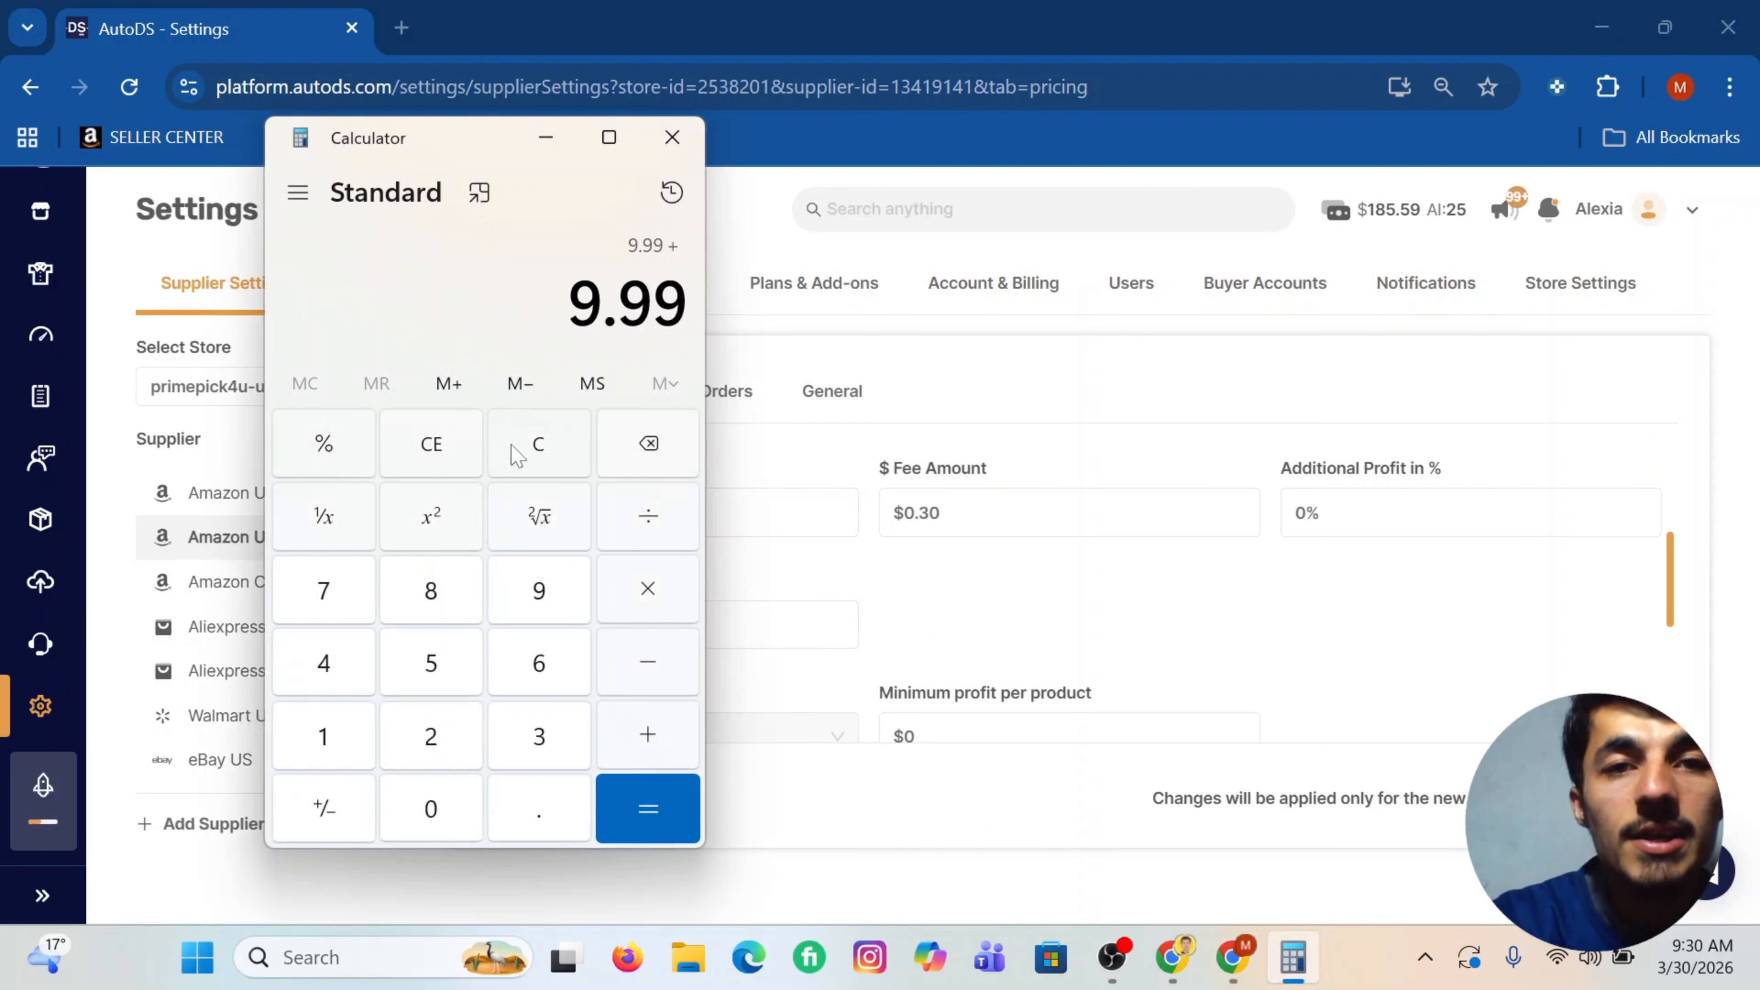
{"action": "type", "text": "16"}
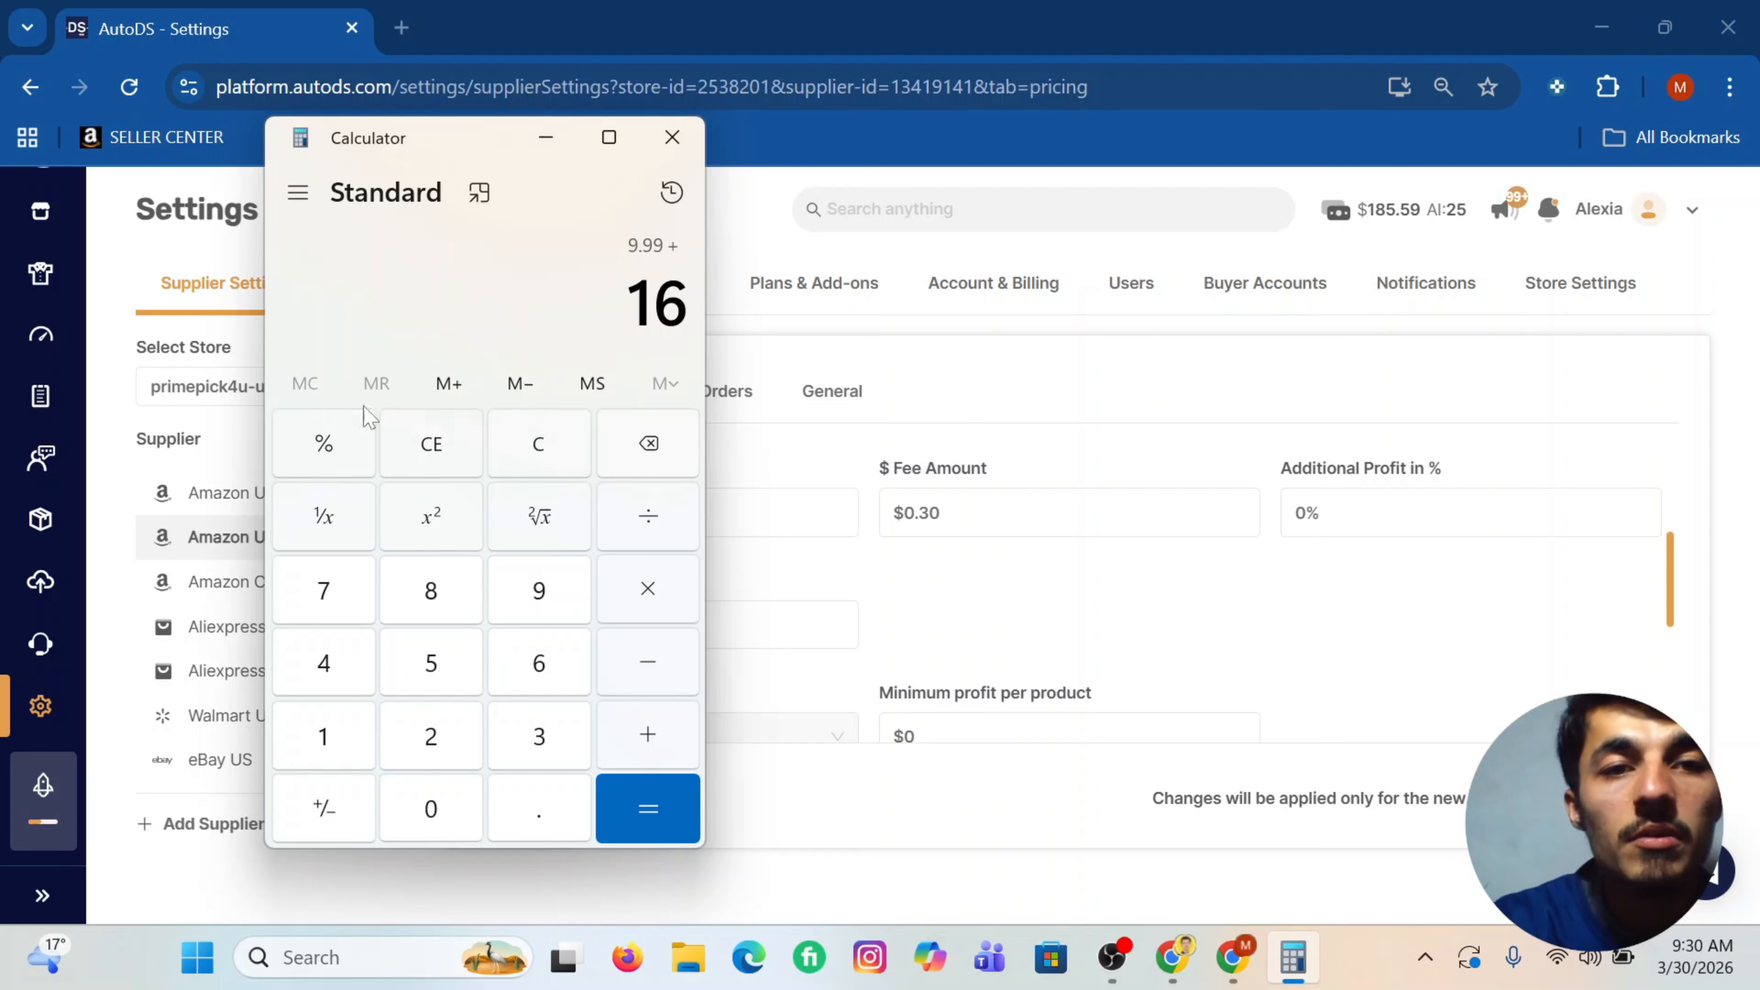
{"action": "left_click", "coordinate": [335, 457]}
{"action": "left_click", "coordinate": [619, 806]}
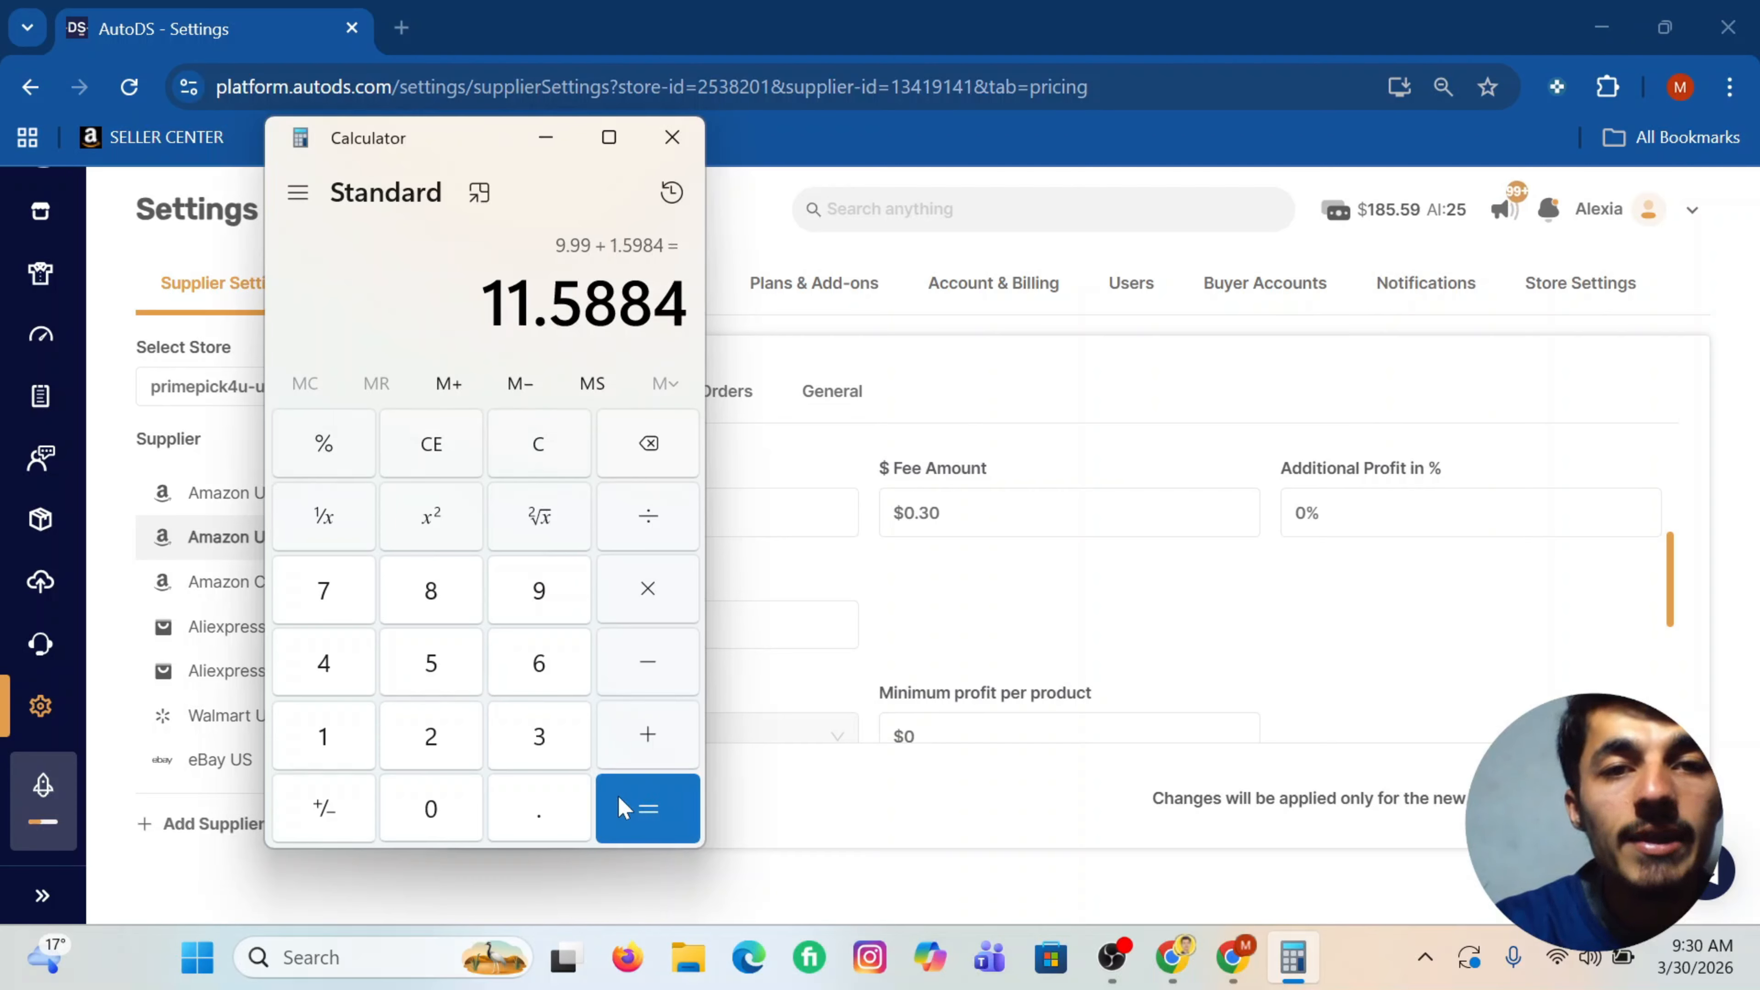
Step: Add 0.3 and the $3 profit to total 14.8884, then close Calculator
{"action": "left_click", "coordinate": [662, 740]}
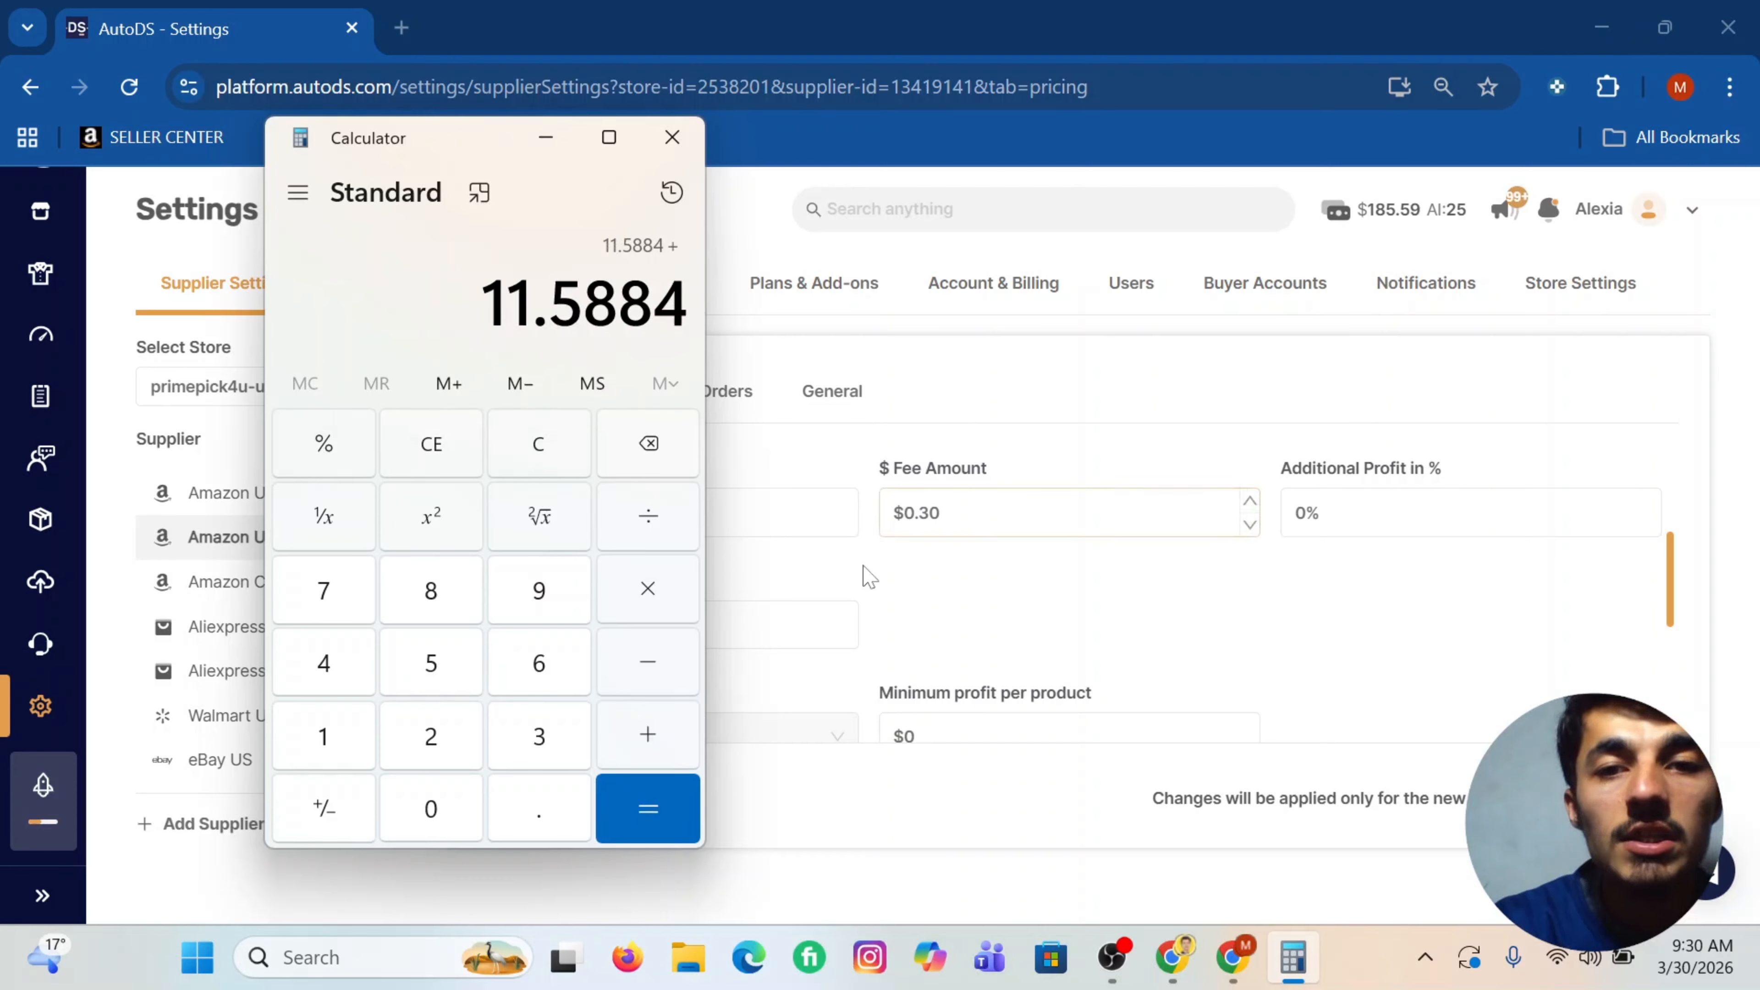
{"action": "left_click", "coordinate": [457, 806]}
{"action": "left_click", "coordinate": [516, 807]}
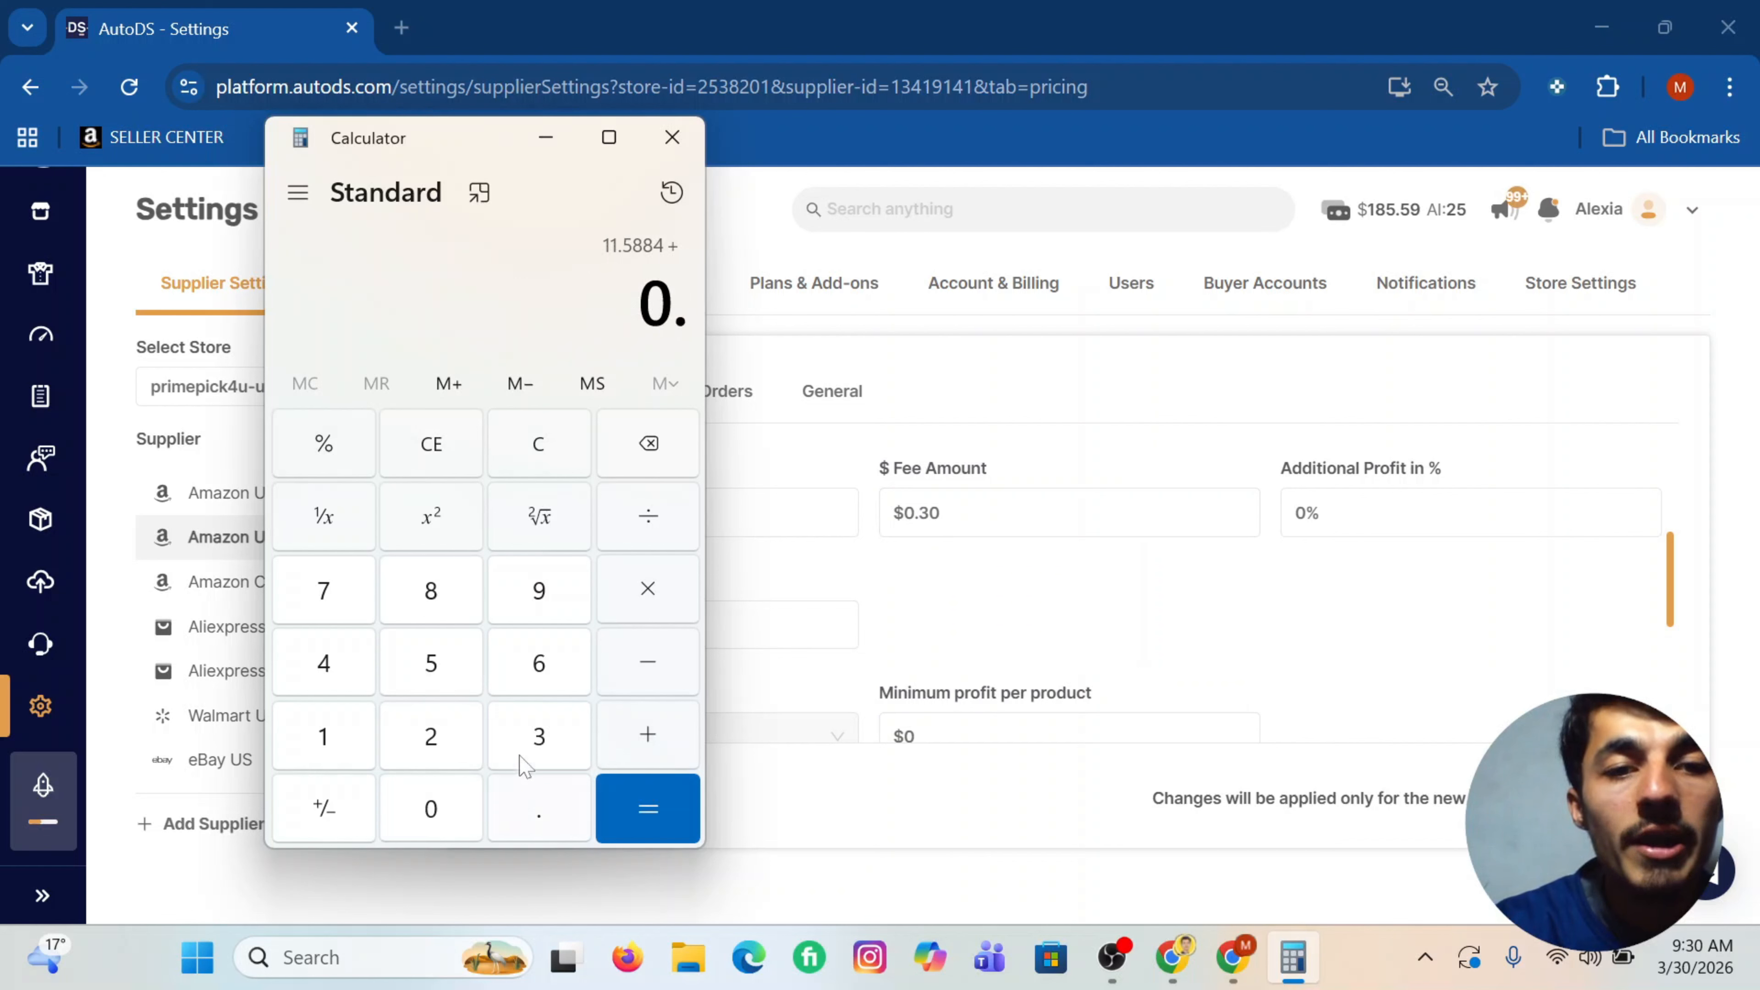
{"action": "left_click", "coordinate": [540, 735]}
{"action": "left_click", "coordinate": [644, 813]}
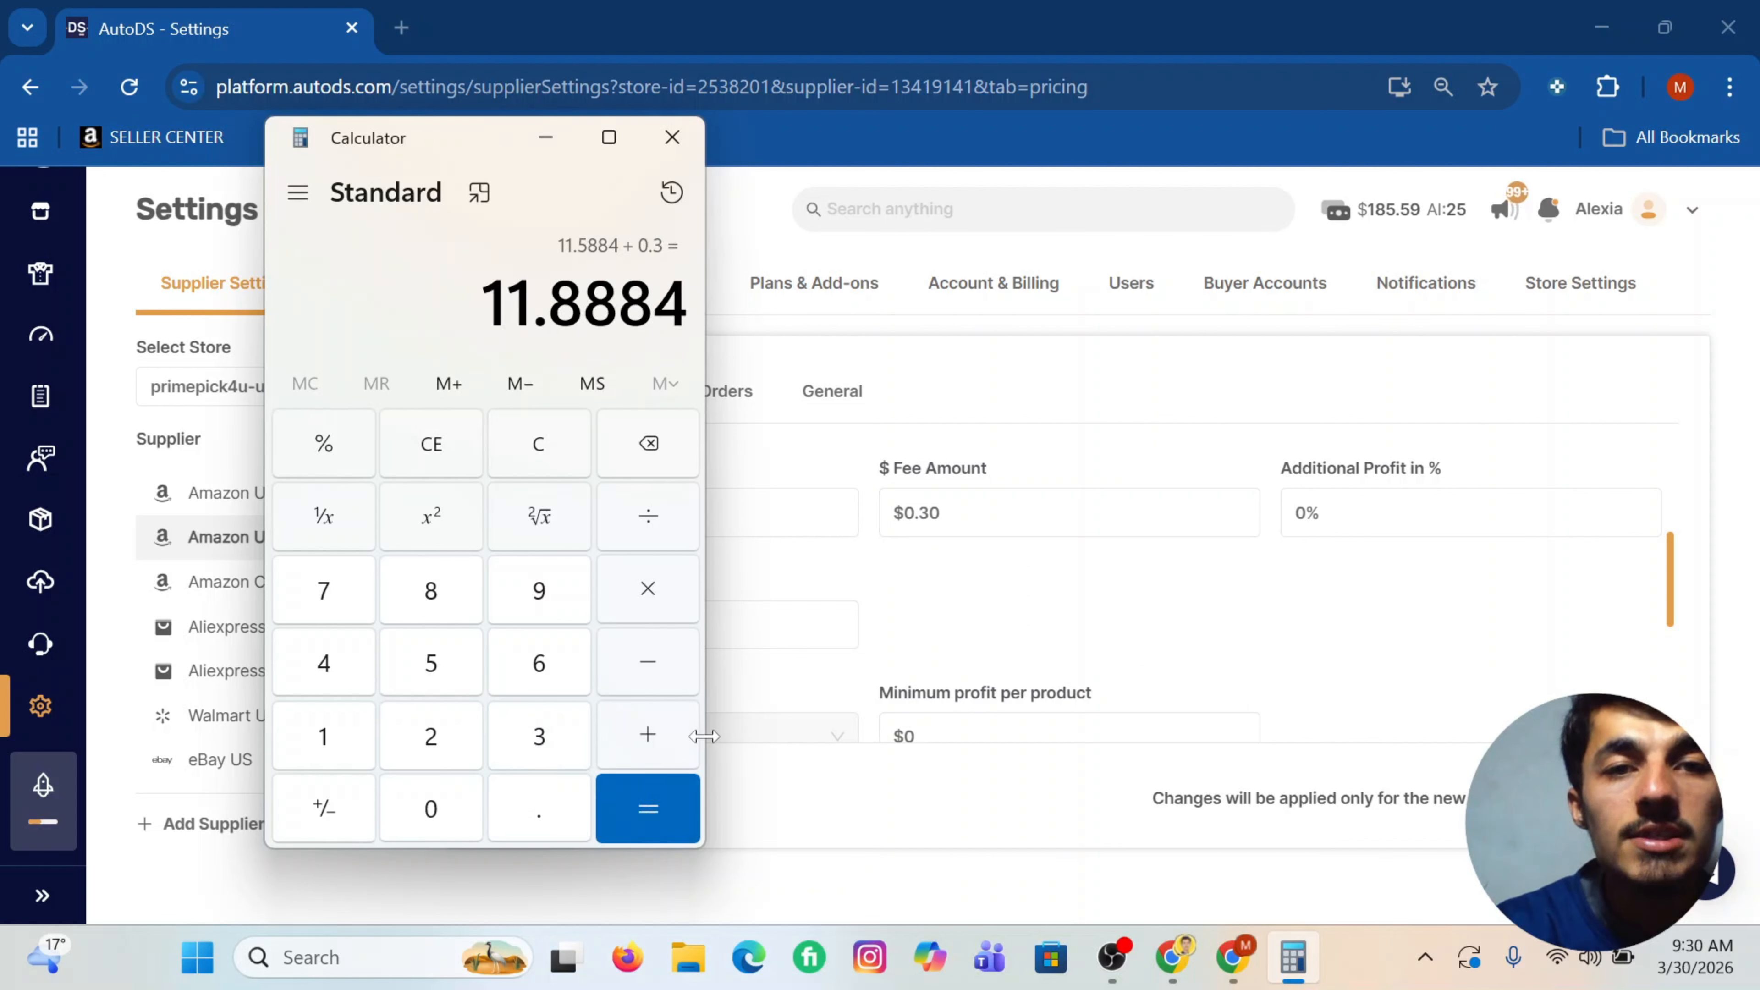
{"action": "left_click", "coordinate": [655, 743]}
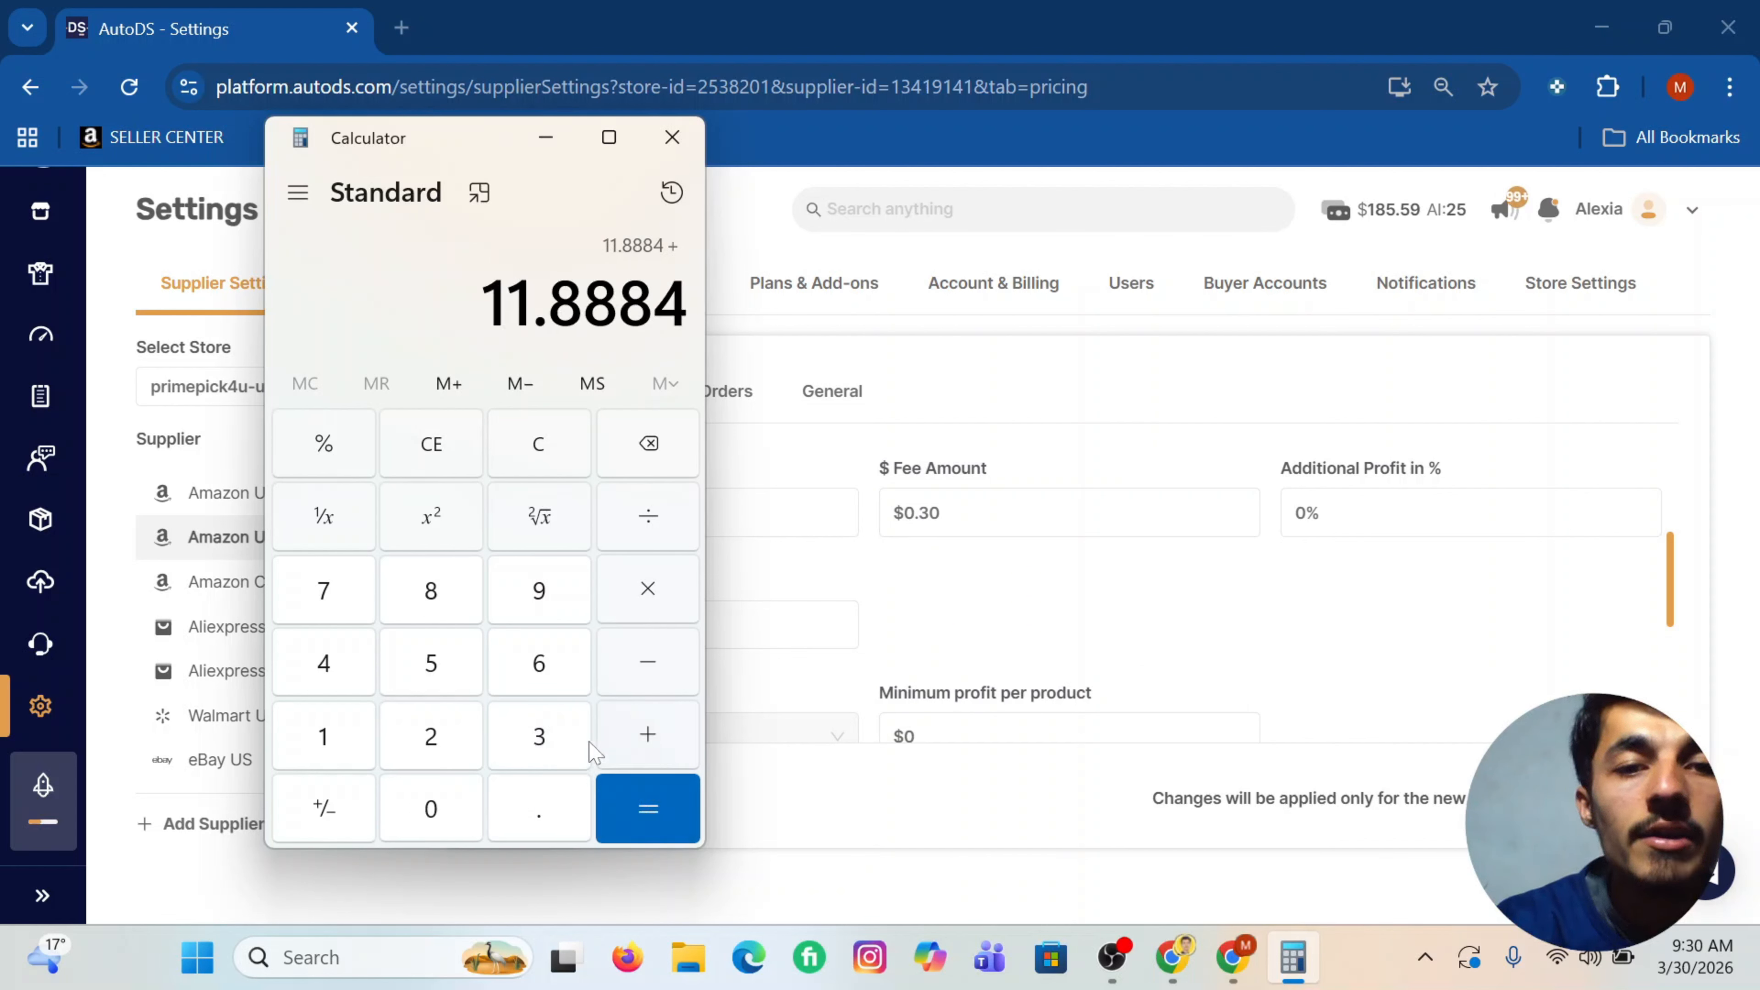
{"action": "left_click", "coordinate": [539, 736]}
{"action": "left_click", "coordinate": [671, 785]}
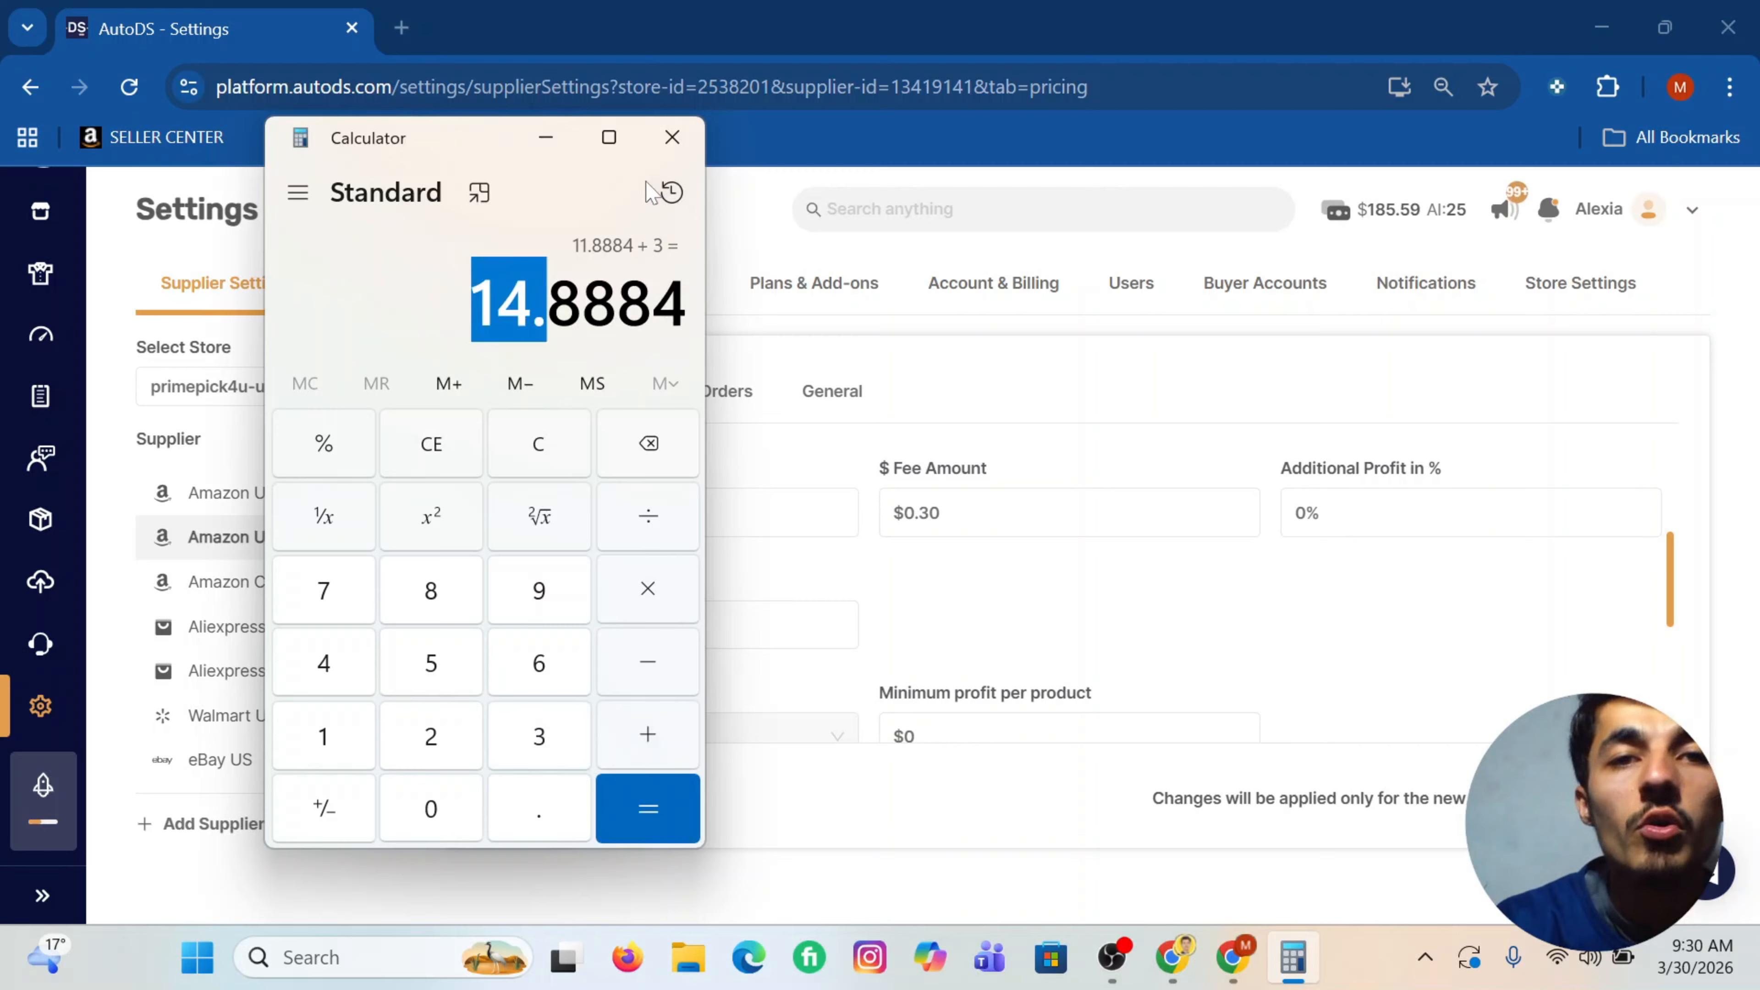
{"action": "left_click", "coordinate": [671, 138]}
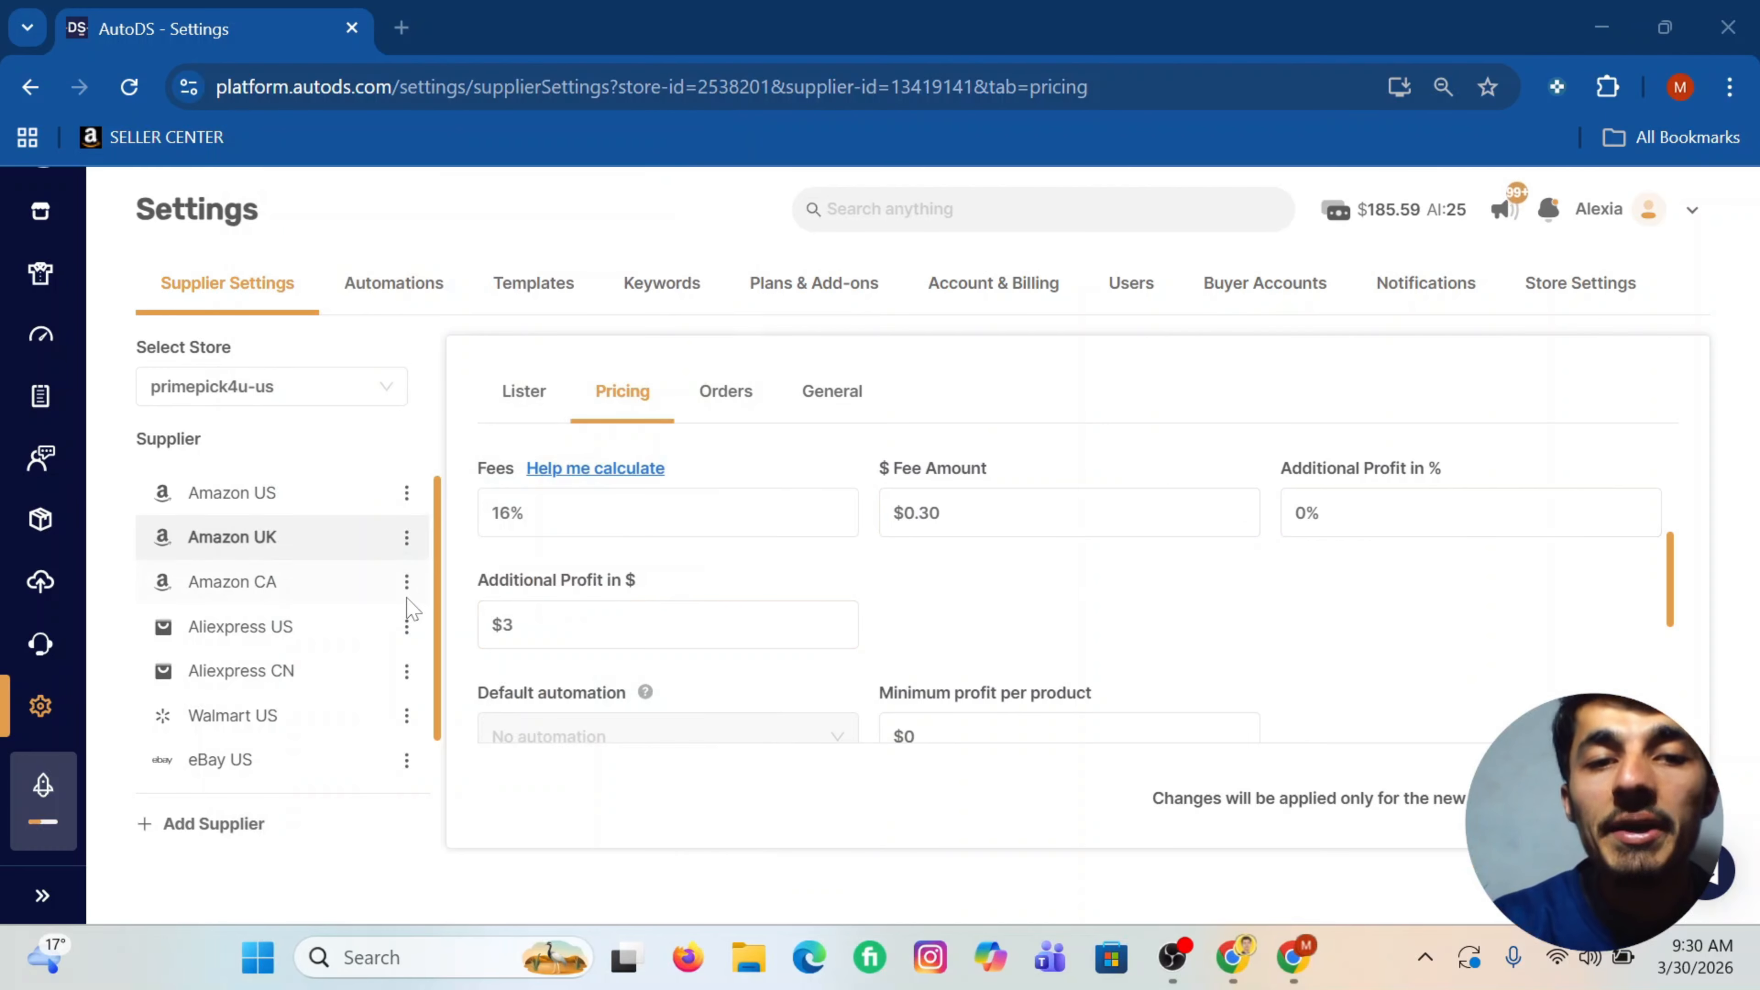
Step: Enable Dynamic profit, revealing a $0–$99999 cost-range rule with 0% and $3 profit
{"action": "scroll", "coordinate": [1238, 550], "scroll_direction": "down", "scroll_amount": 3}
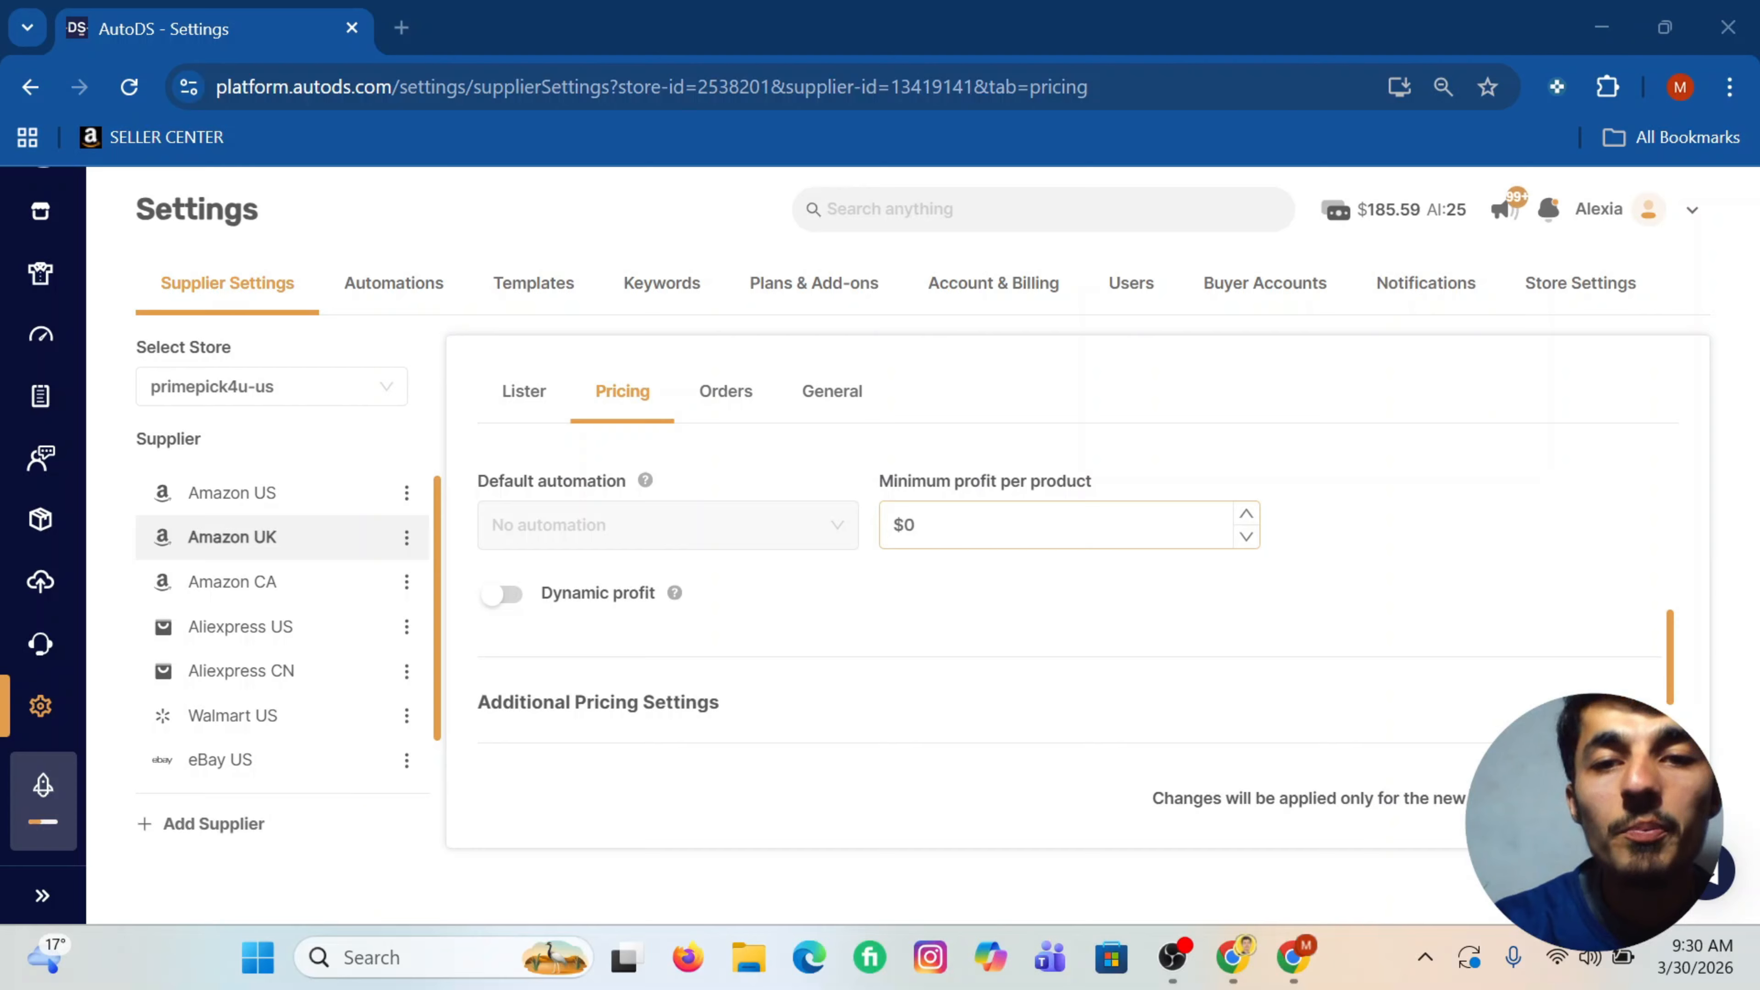
{"action": "scroll", "coordinate": [1067, 525], "scroll_direction": "up", "scroll_amount": 3}
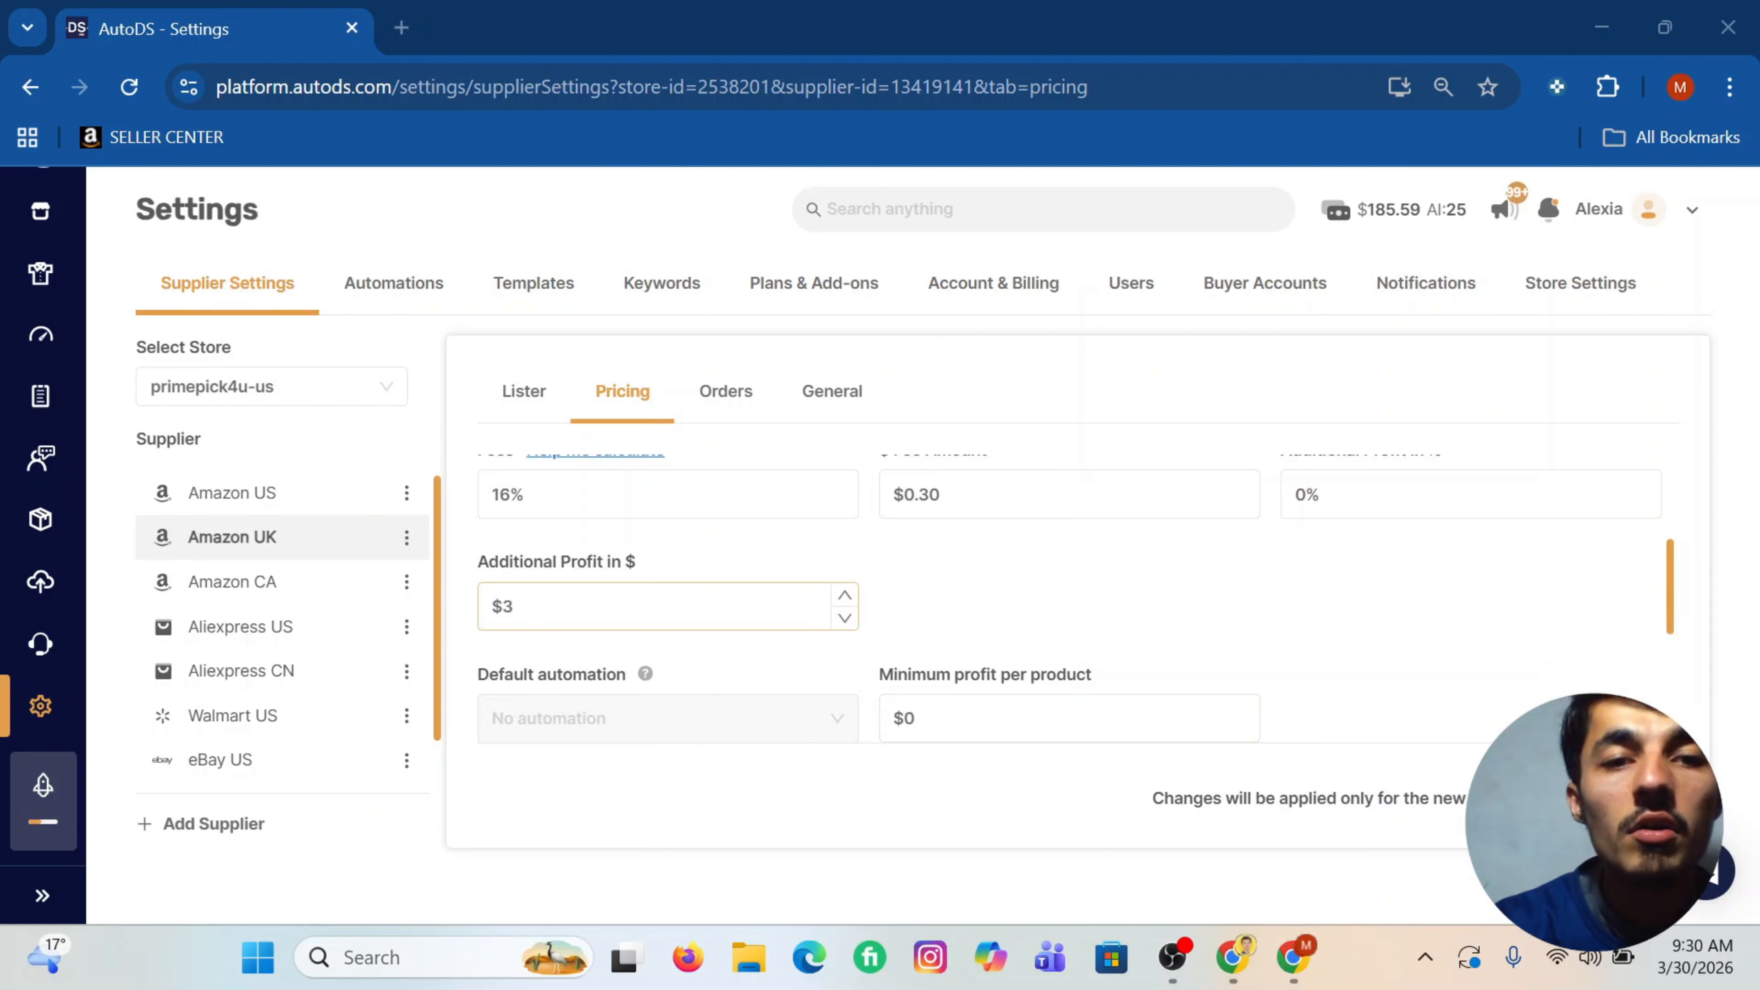
{"action": "scroll", "coordinate": [1159, 720], "scroll_direction": "down", "scroll_amount": 4}
{"action": "scroll", "coordinate": [907, 558], "scroll_direction": "up", "scroll_amount": 1}
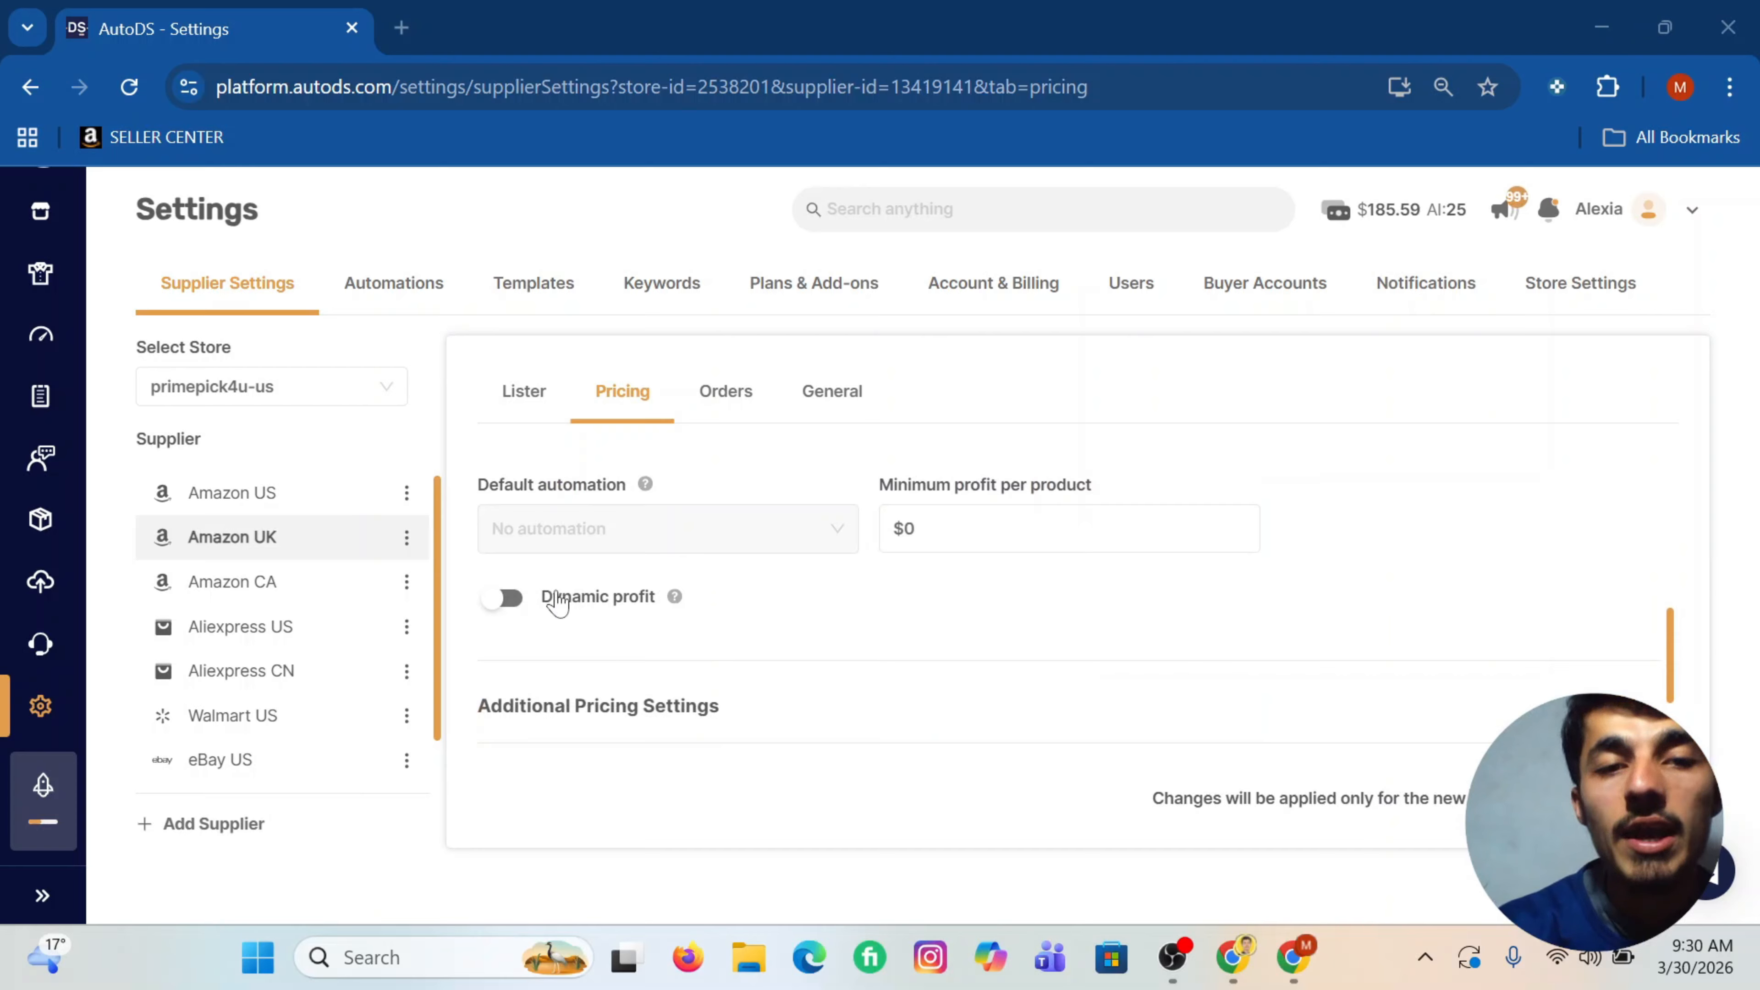
{"action": "left_click", "coordinate": [503, 600]}
{"action": "scroll", "coordinate": [887, 561], "scroll_direction": "down", "scroll_amount": 3}
{"action": "scroll", "coordinate": [777, 569], "scroll_direction": "up", "scroll_amount": 1}
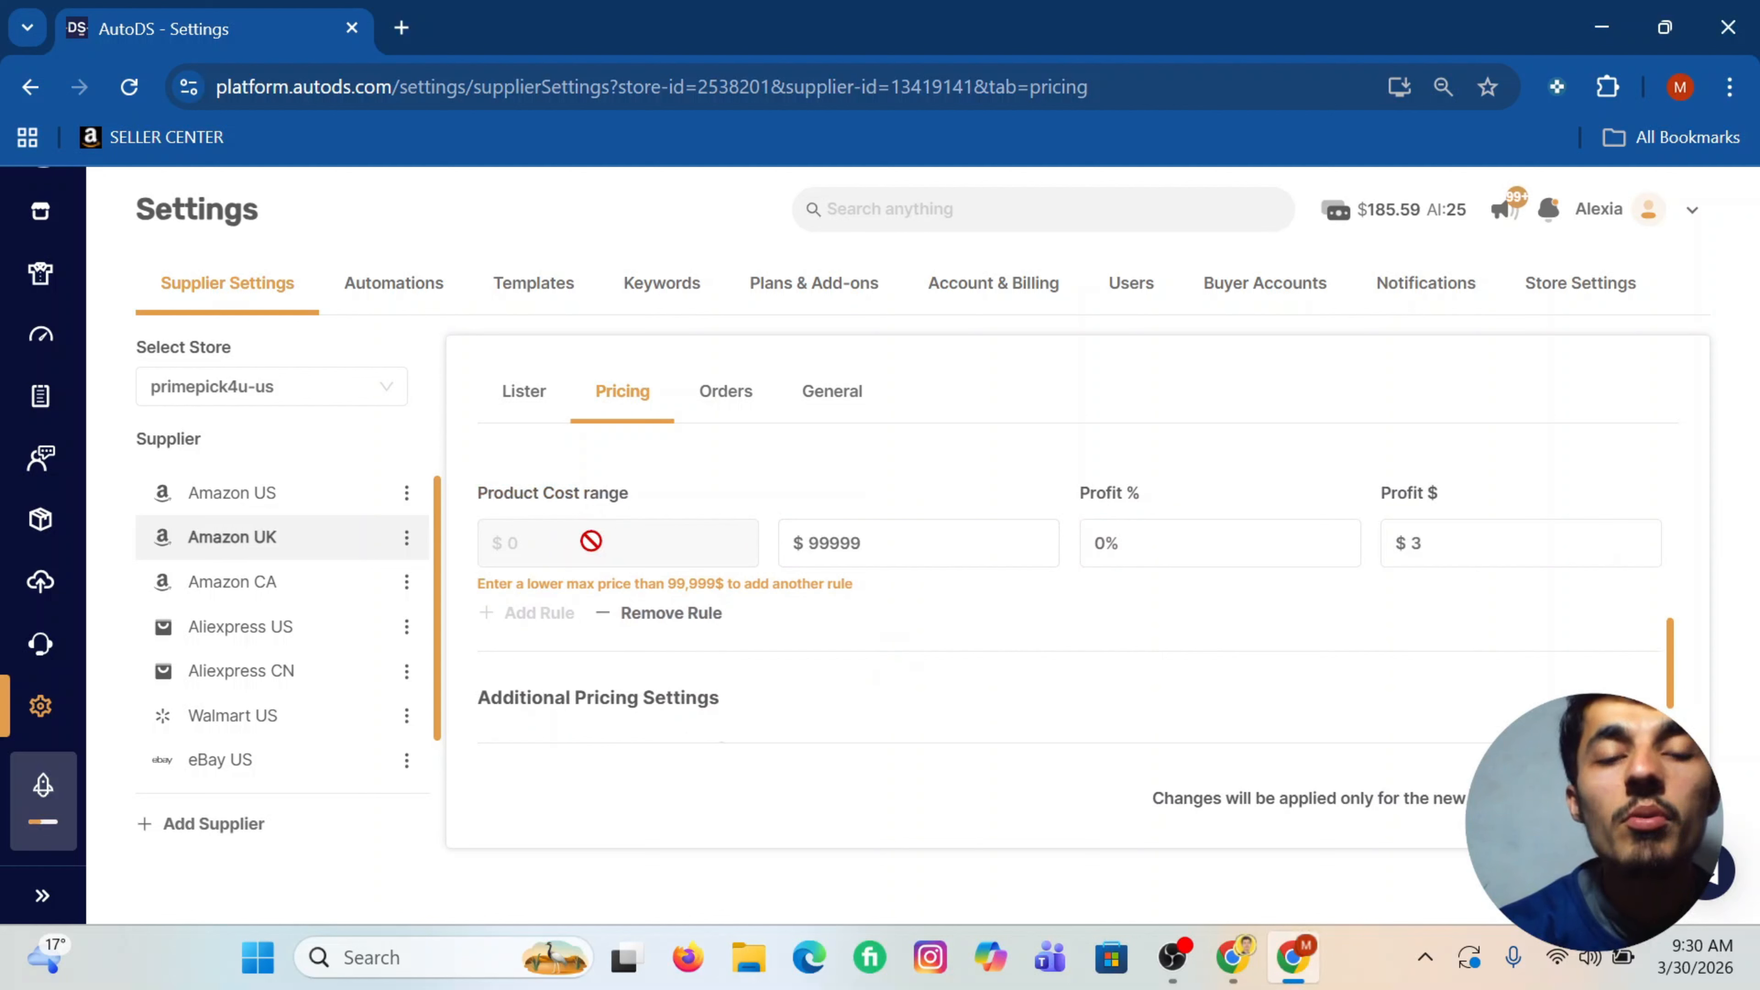
Step: Set the first profit rule to a $10 maximum cost, 30% profit and $0 fixed profit
{"action": "left_click", "coordinate": [835, 542]}
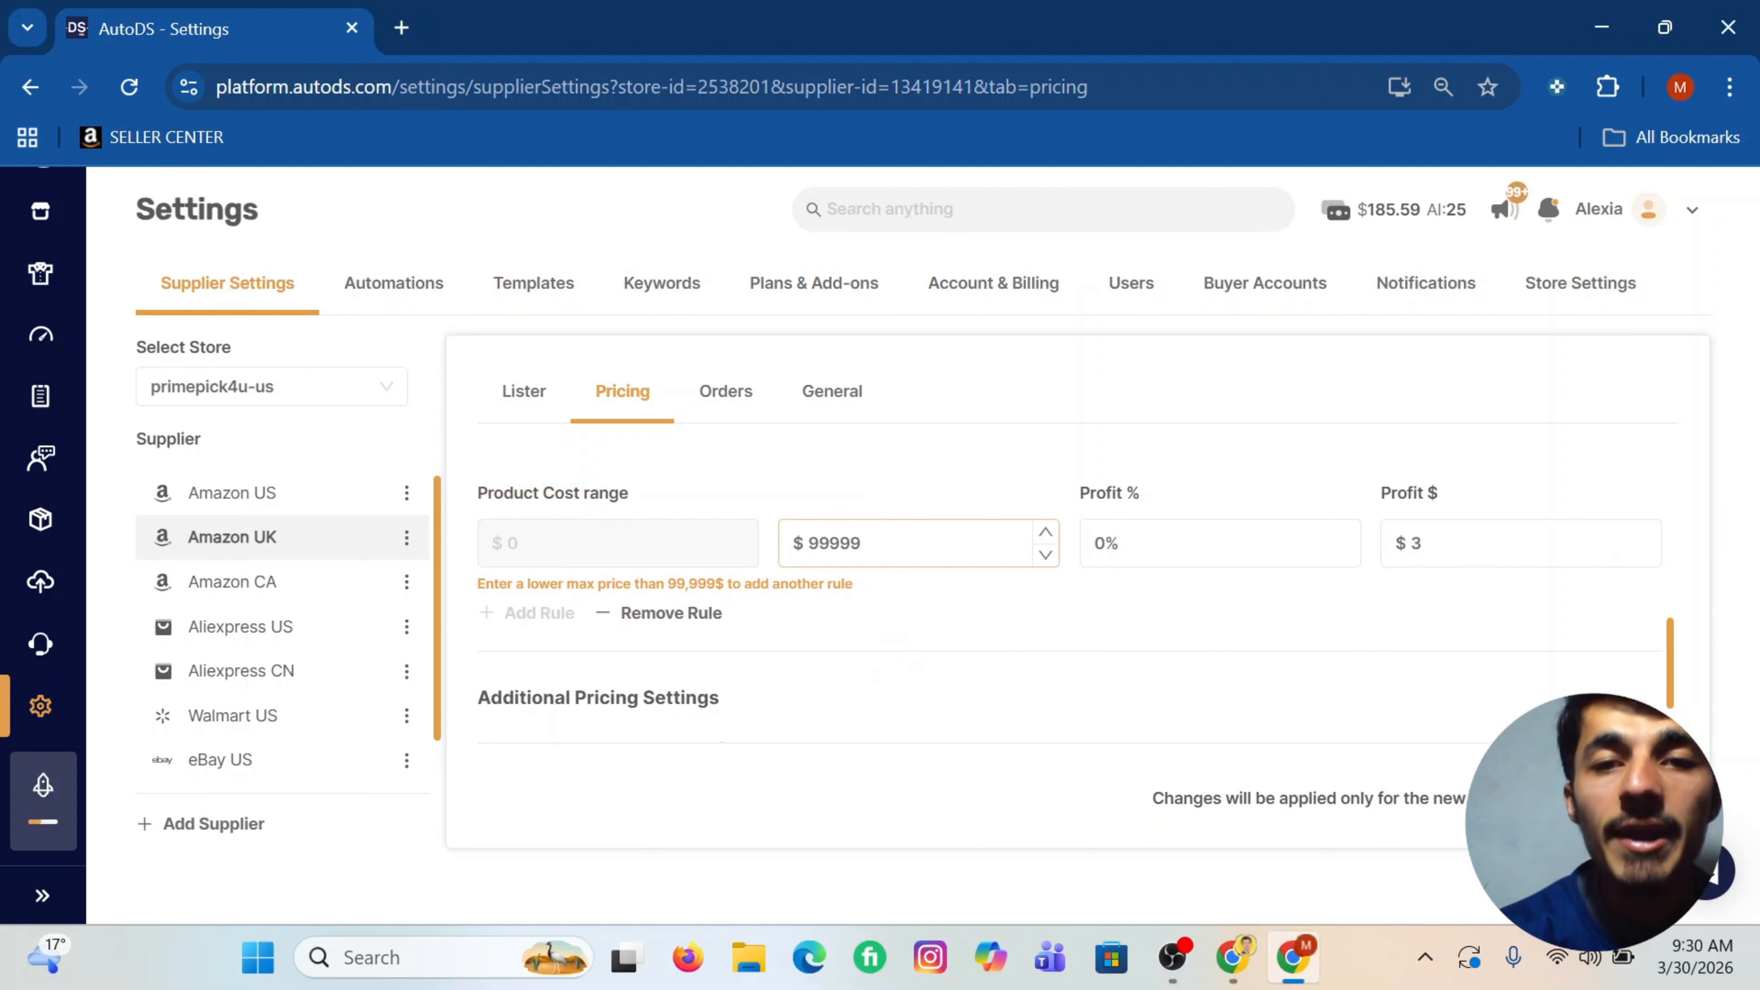
{"action": "double_click", "coordinate": [835, 543]}
{"action": "type", "text": "10"}
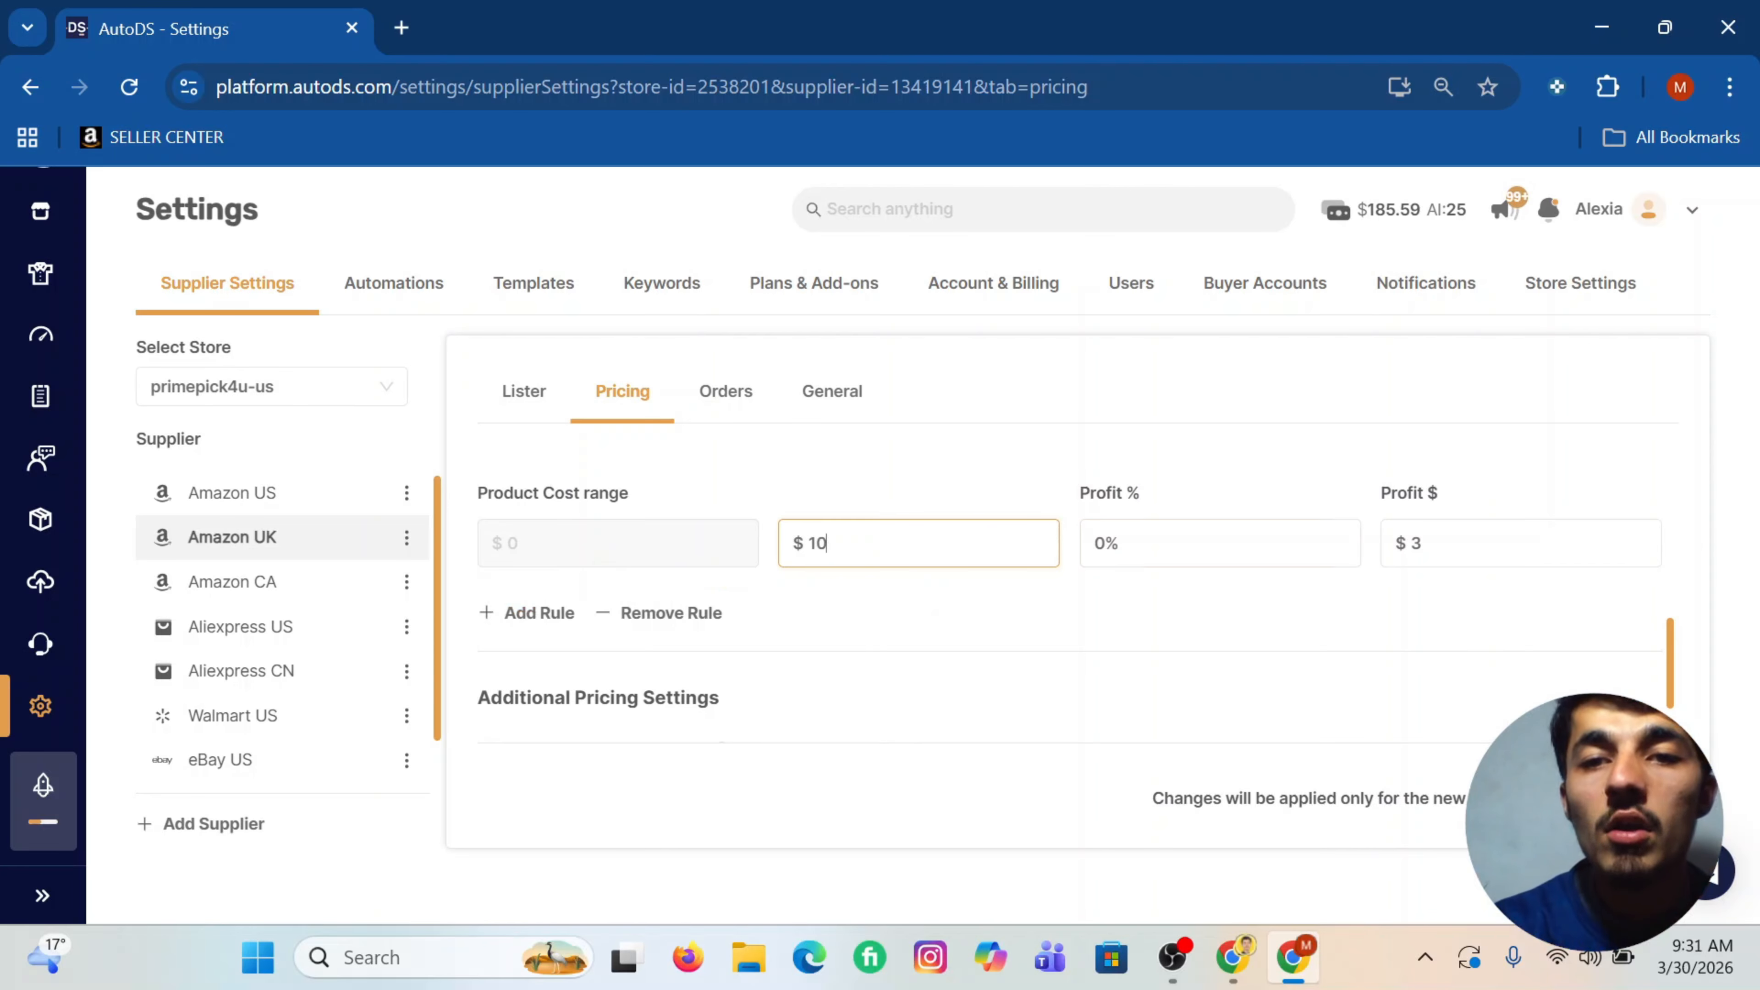
{"action": "left_click", "coordinate": [1109, 542]}
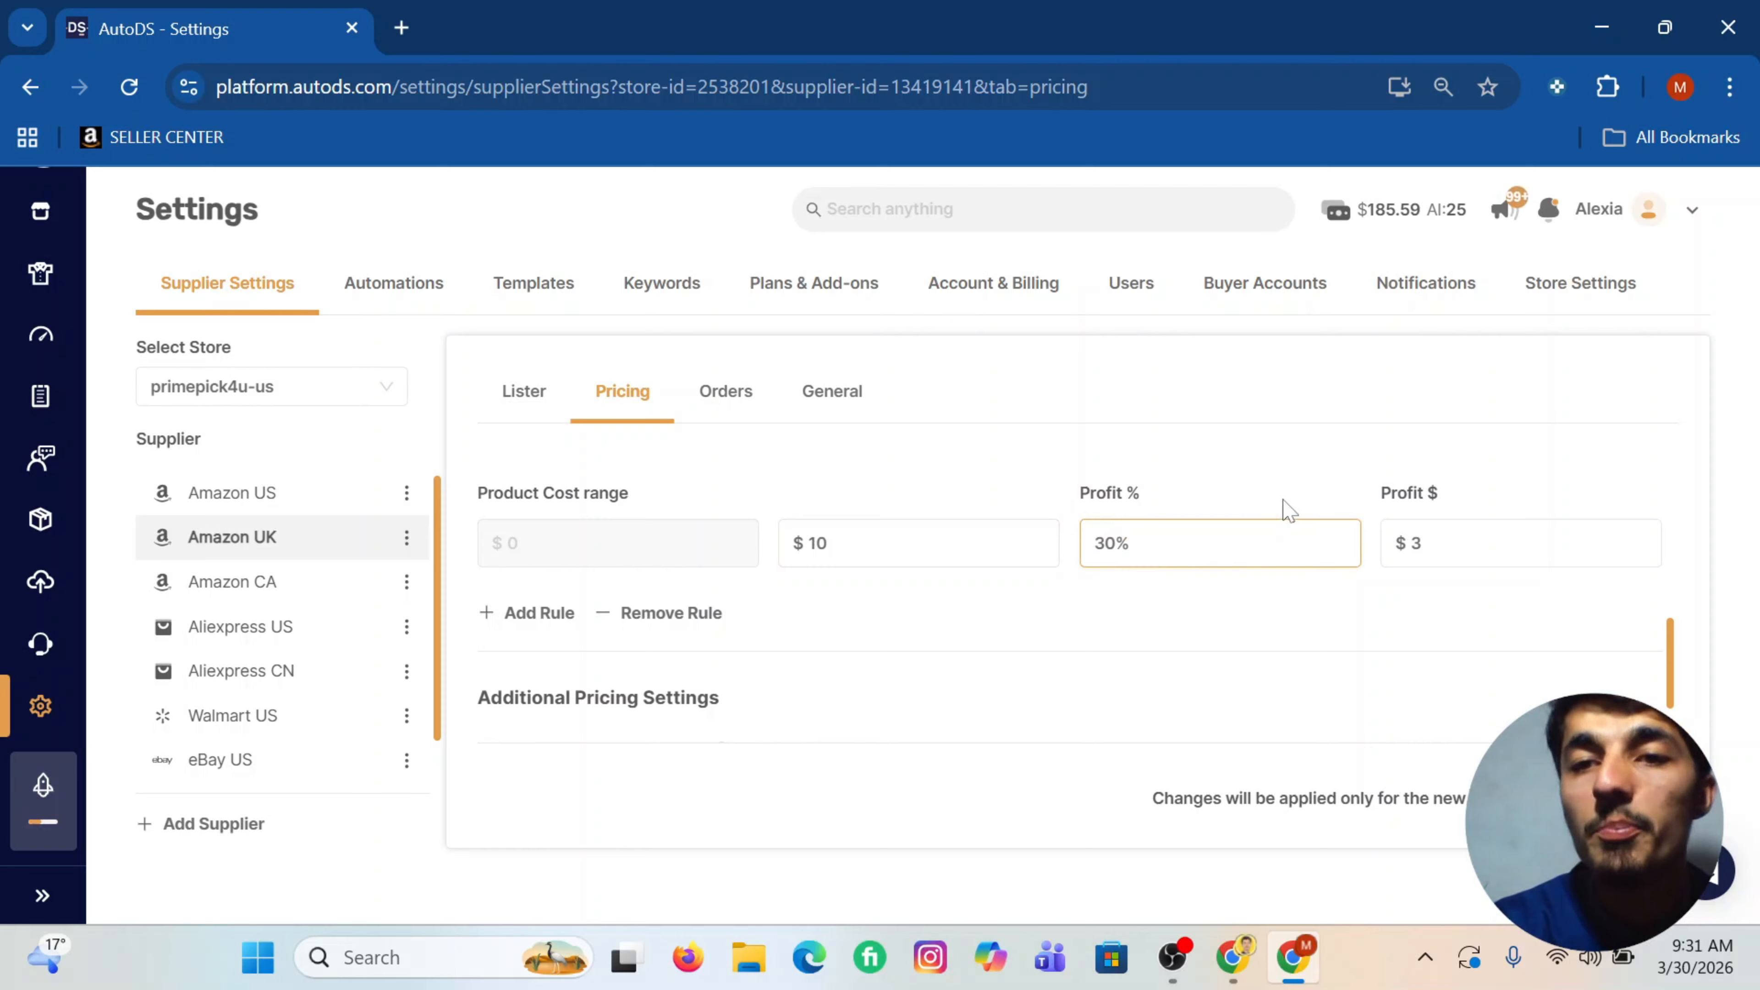
{"action": "left_click", "coordinate": [1424, 542]}
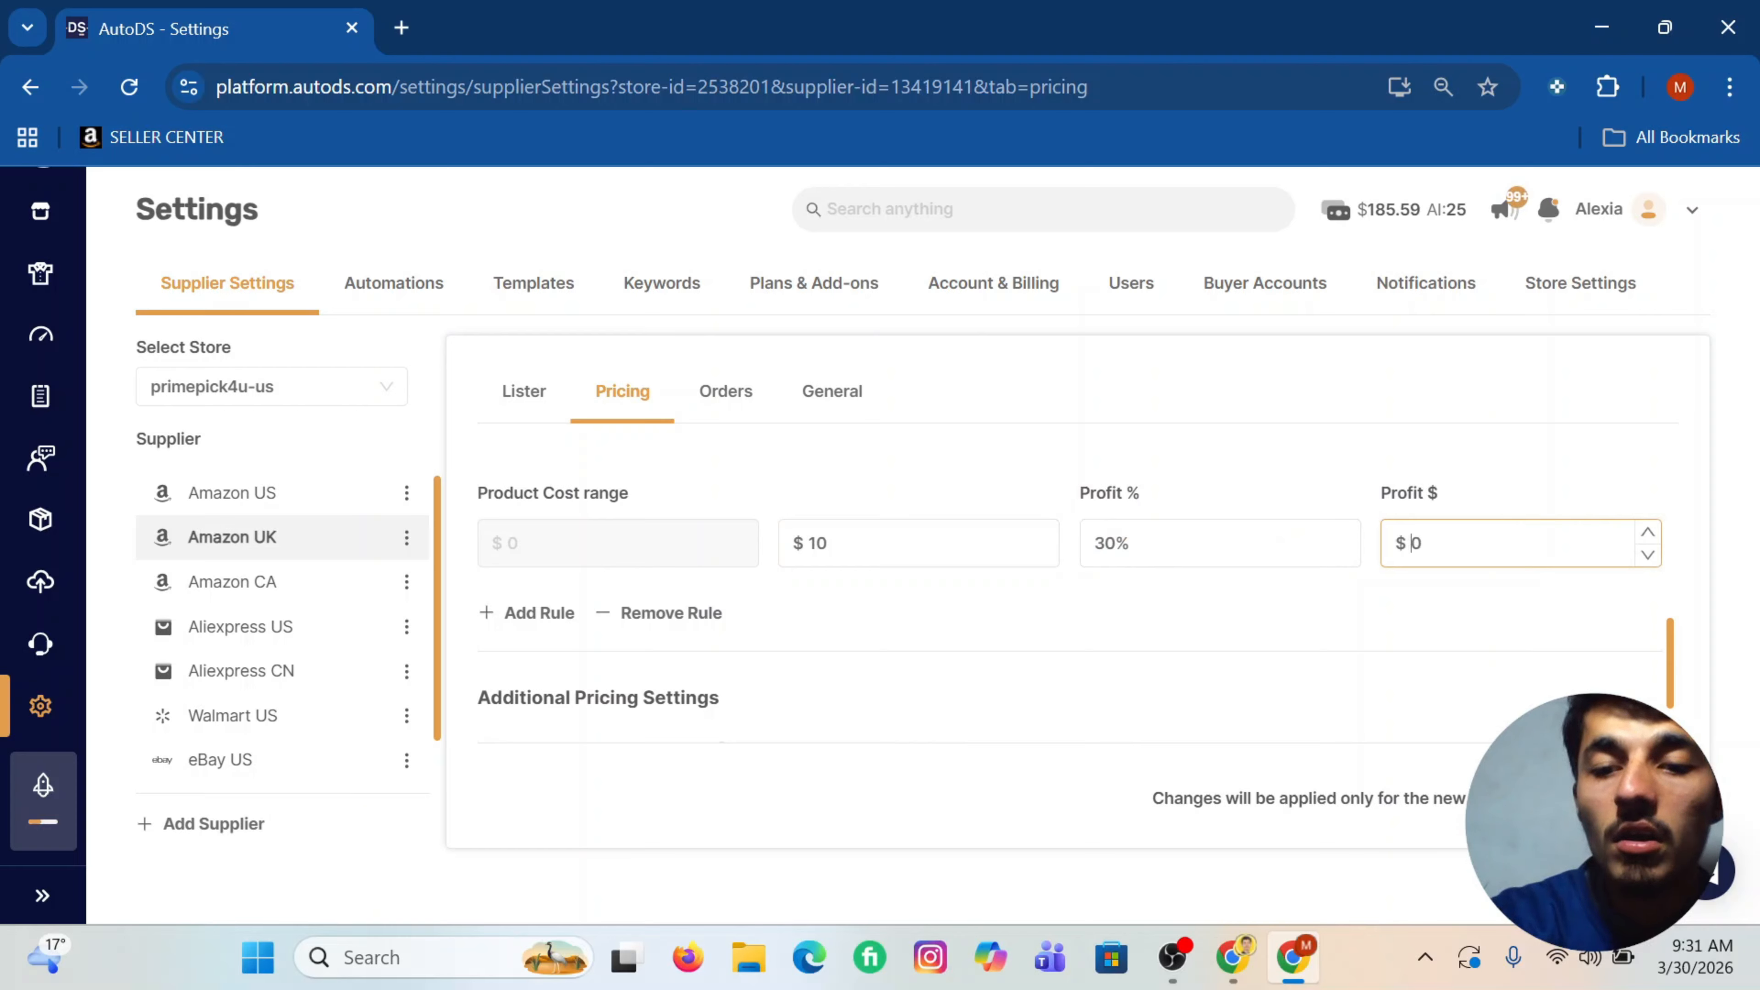
{"action": "type", "text": "0"}
{"action": "key", "text": "BackSpace"}
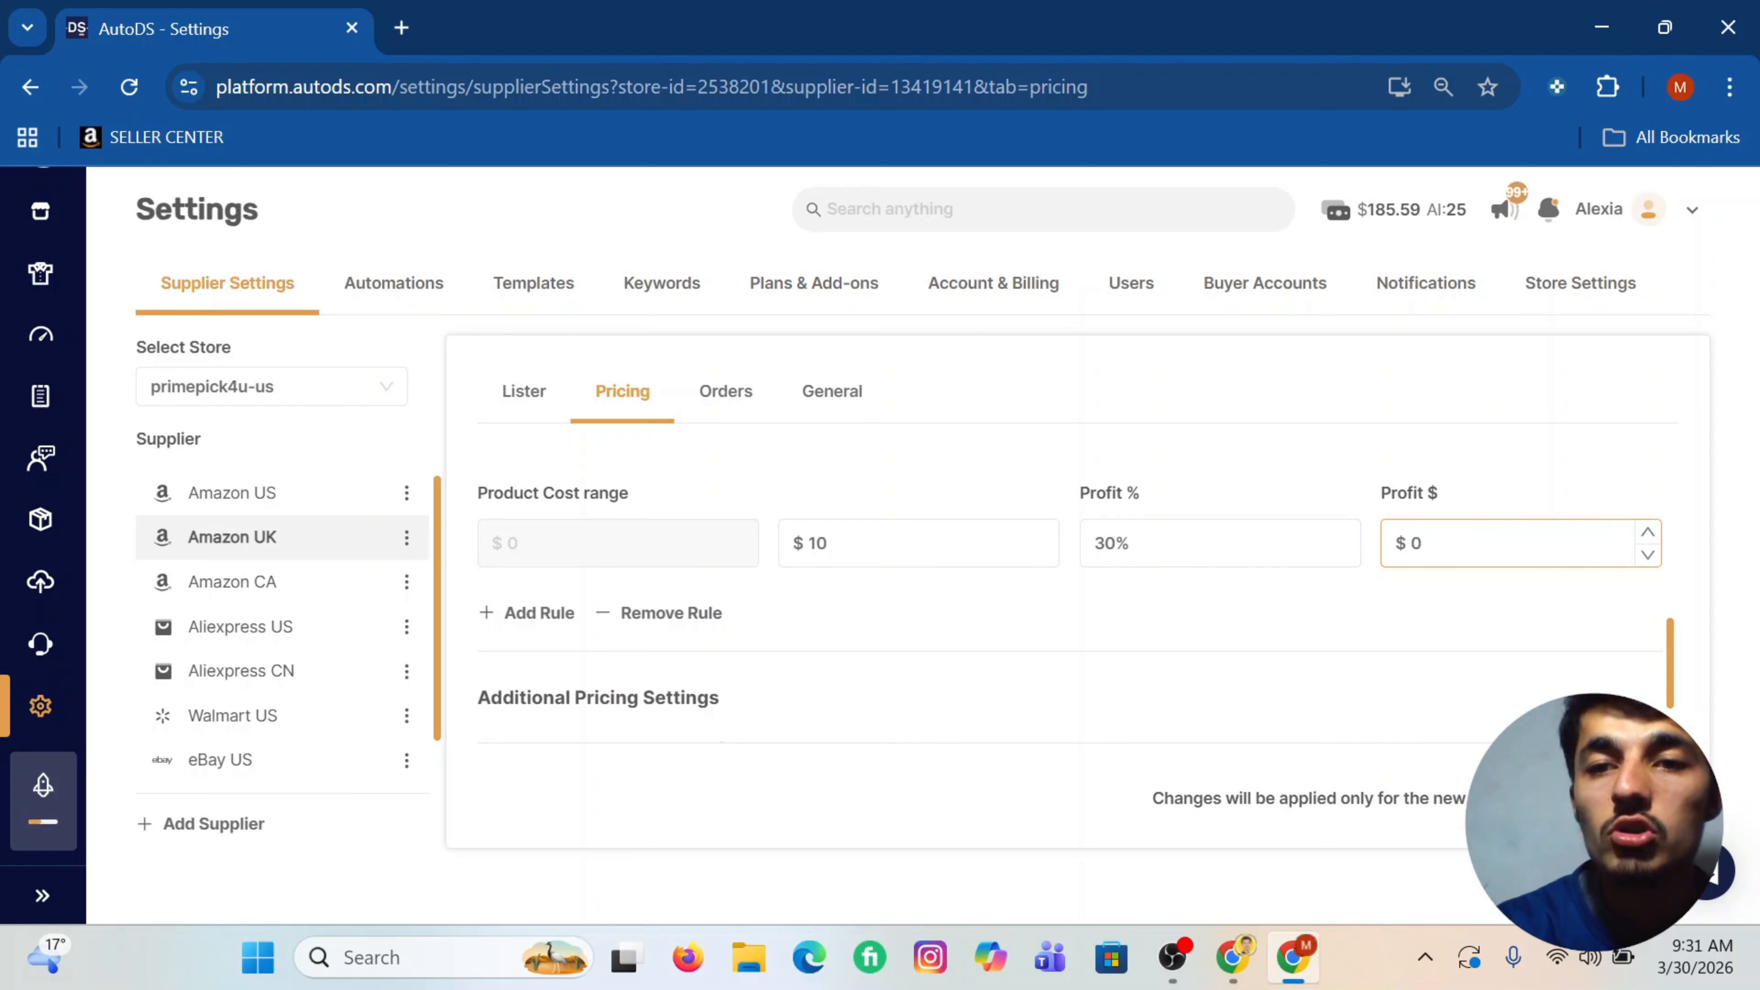
{"action": "left_click", "coordinate": [1223, 625]}
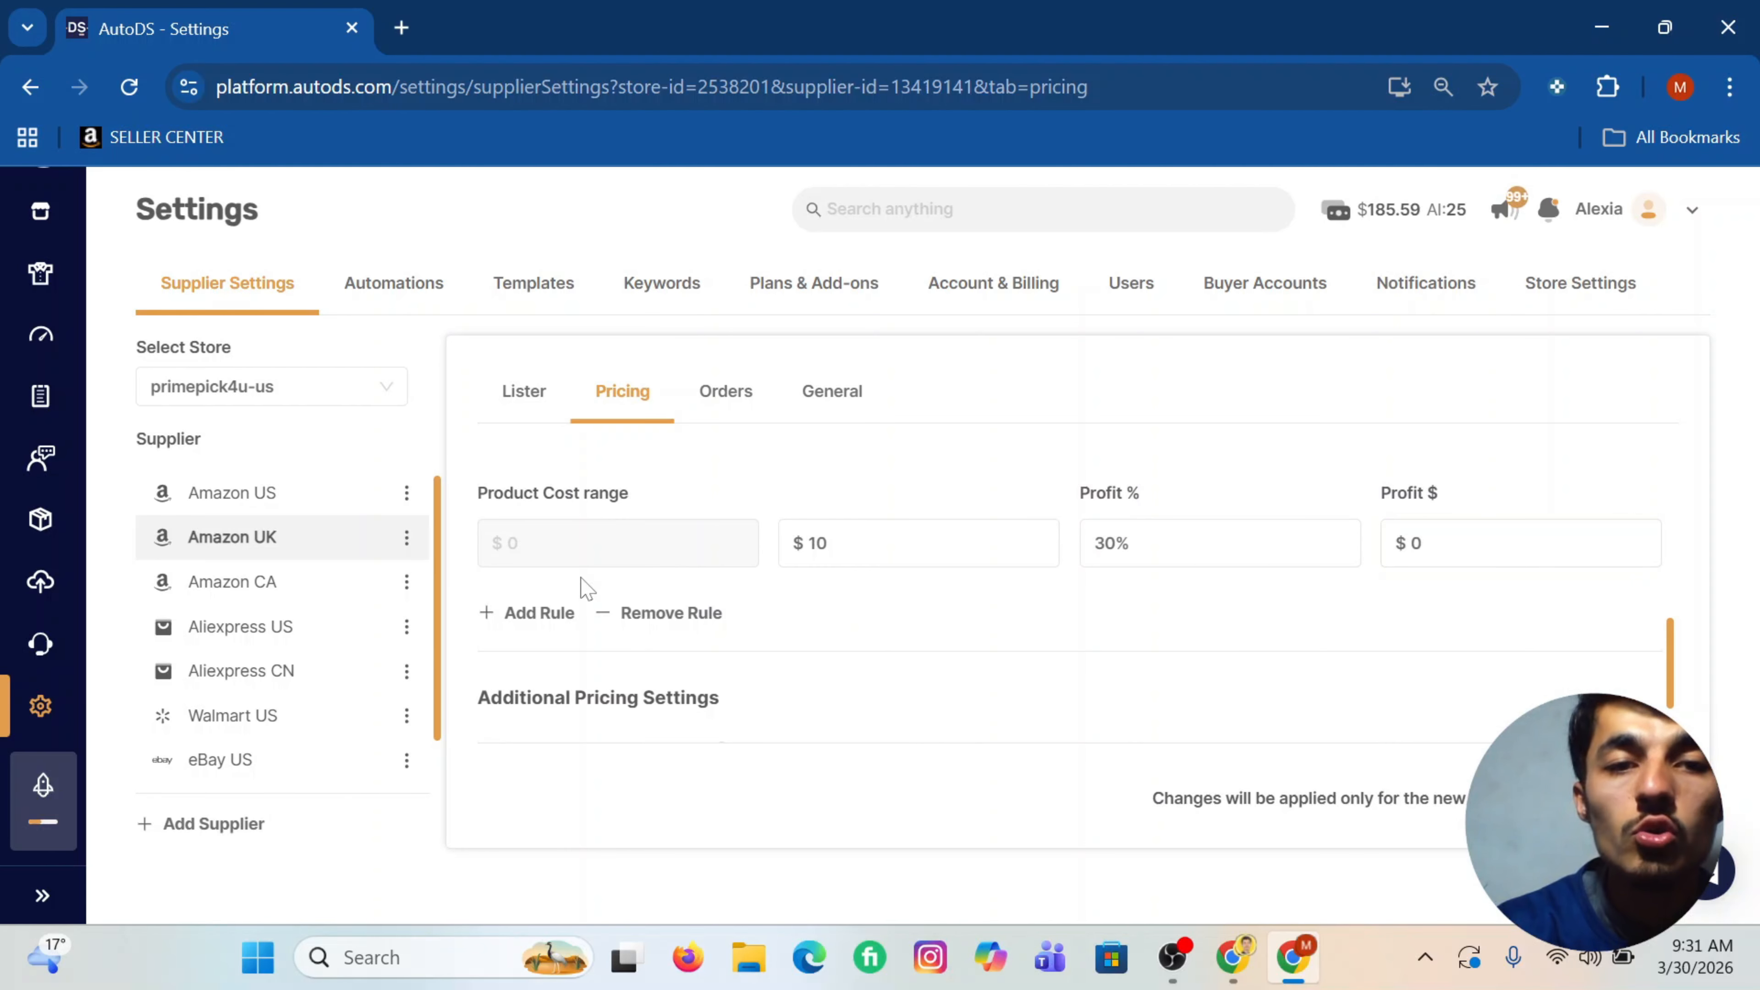
Step: Add a second rule for $10–$20 product cost at 20% profit and $0
{"action": "left_click", "coordinate": [519, 614]}
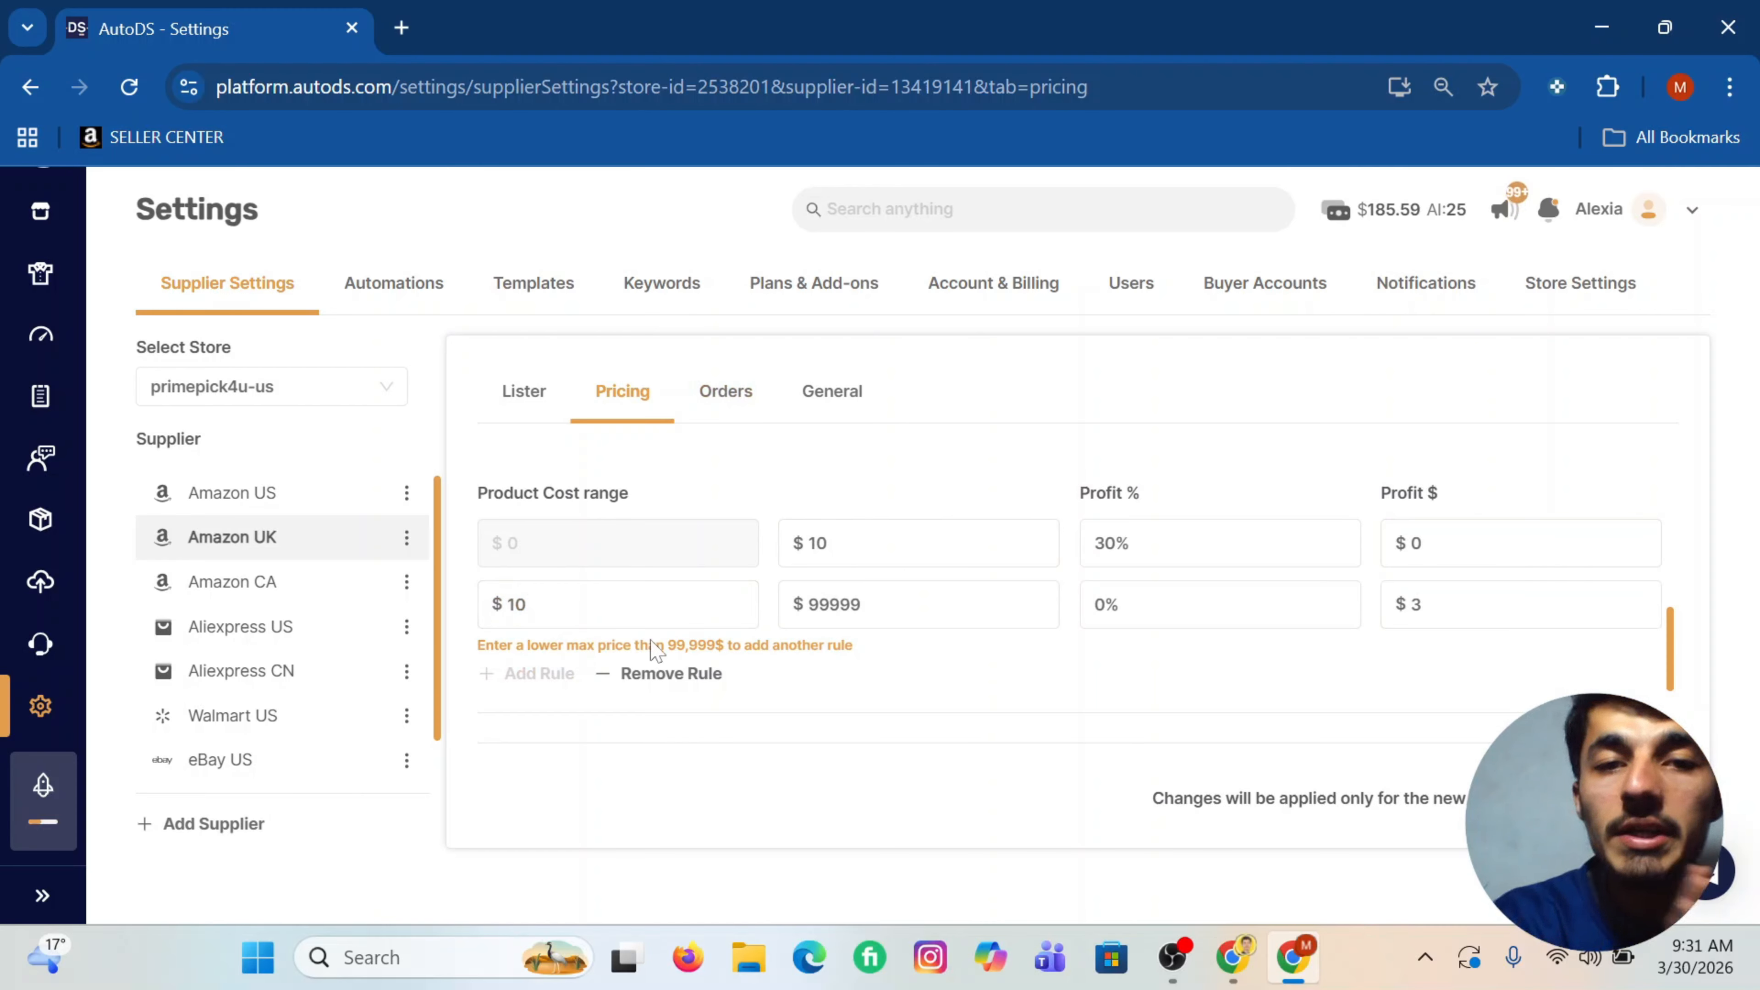
{"action": "left_click", "coordinate": [831, 604]}
{"action": "key", "text": "BackSpace"}
{"action": "key", "text": "BackSpace"}
{"action": "key", "text": "BackSpace"}
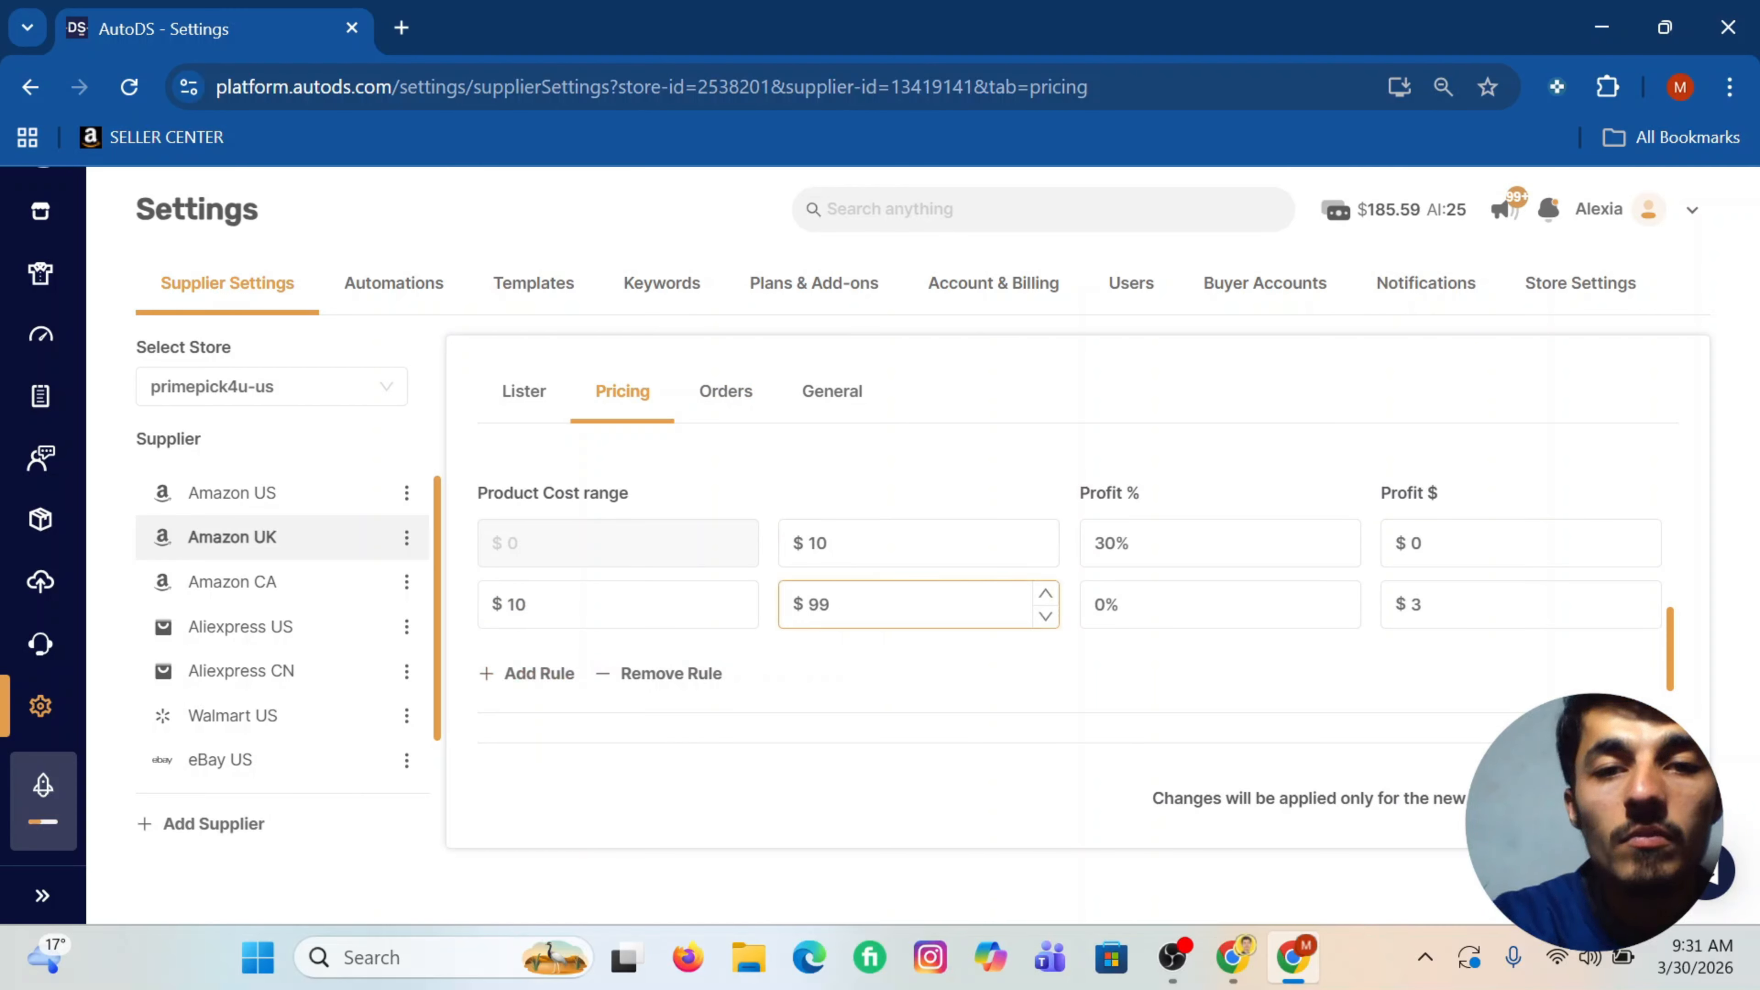
{"action": "type", "text": "1"}
{"action": "key", "text": "BackSpace"}
{"action": "type", "text": "20"}
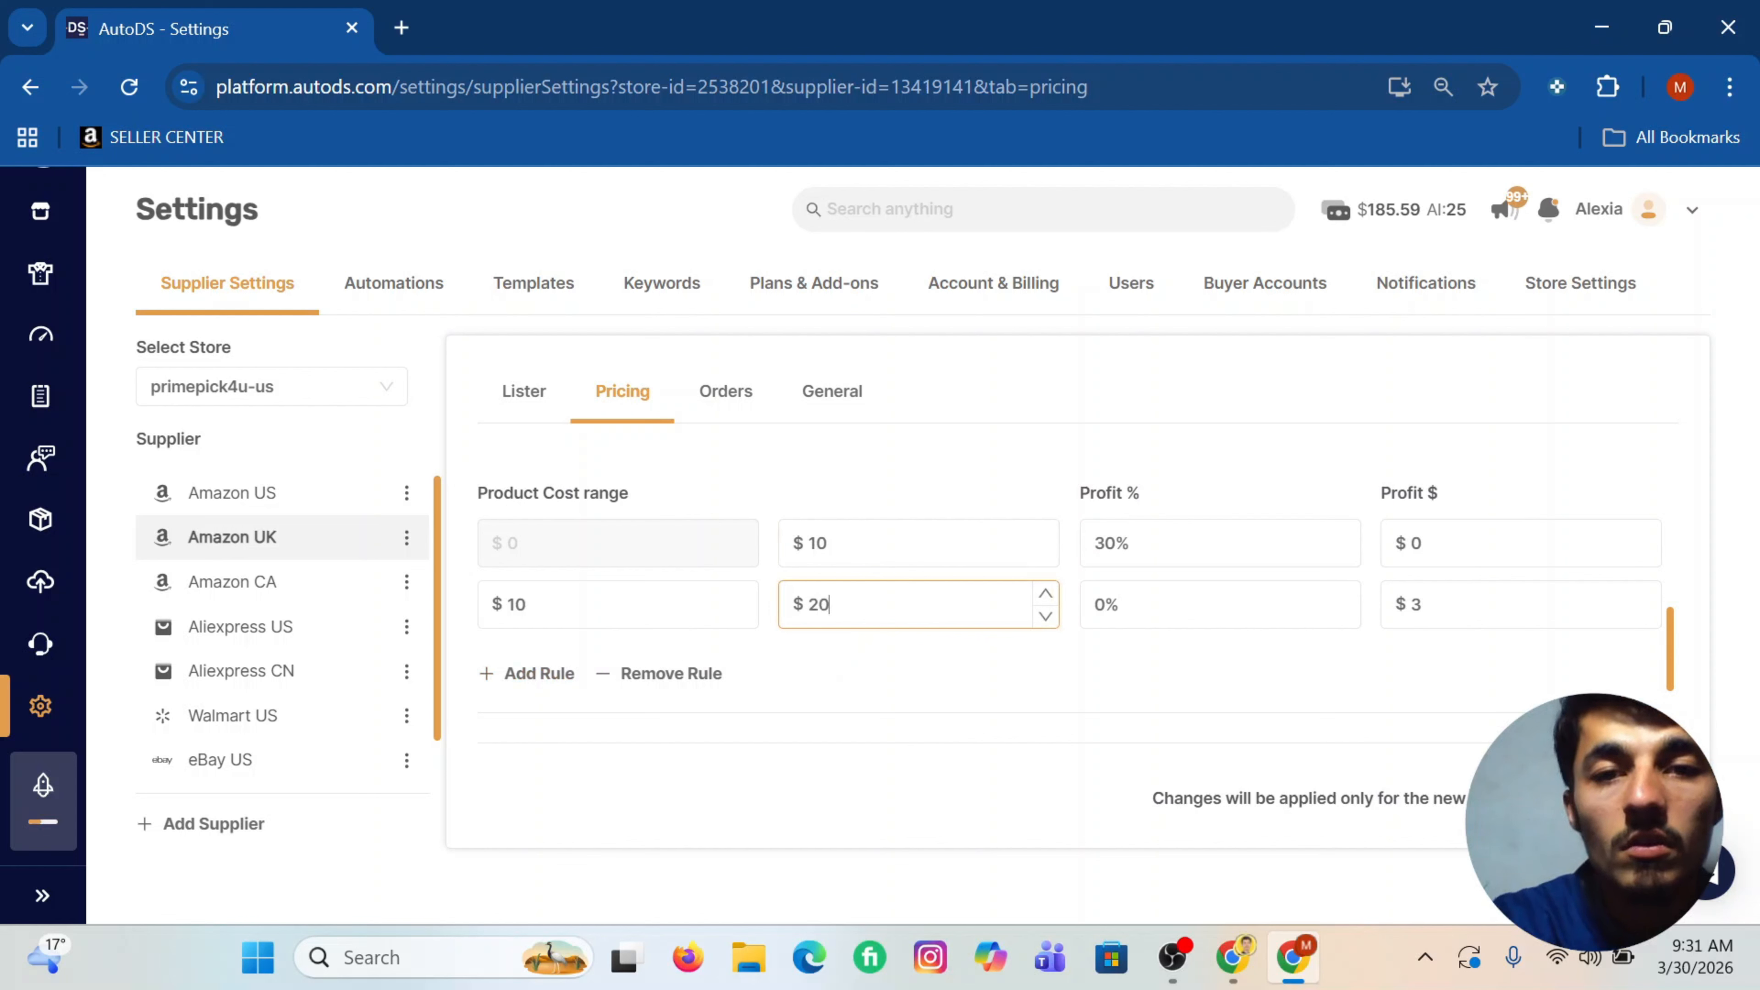
{"action": "left_click", "coordinate": [1136, 605]}
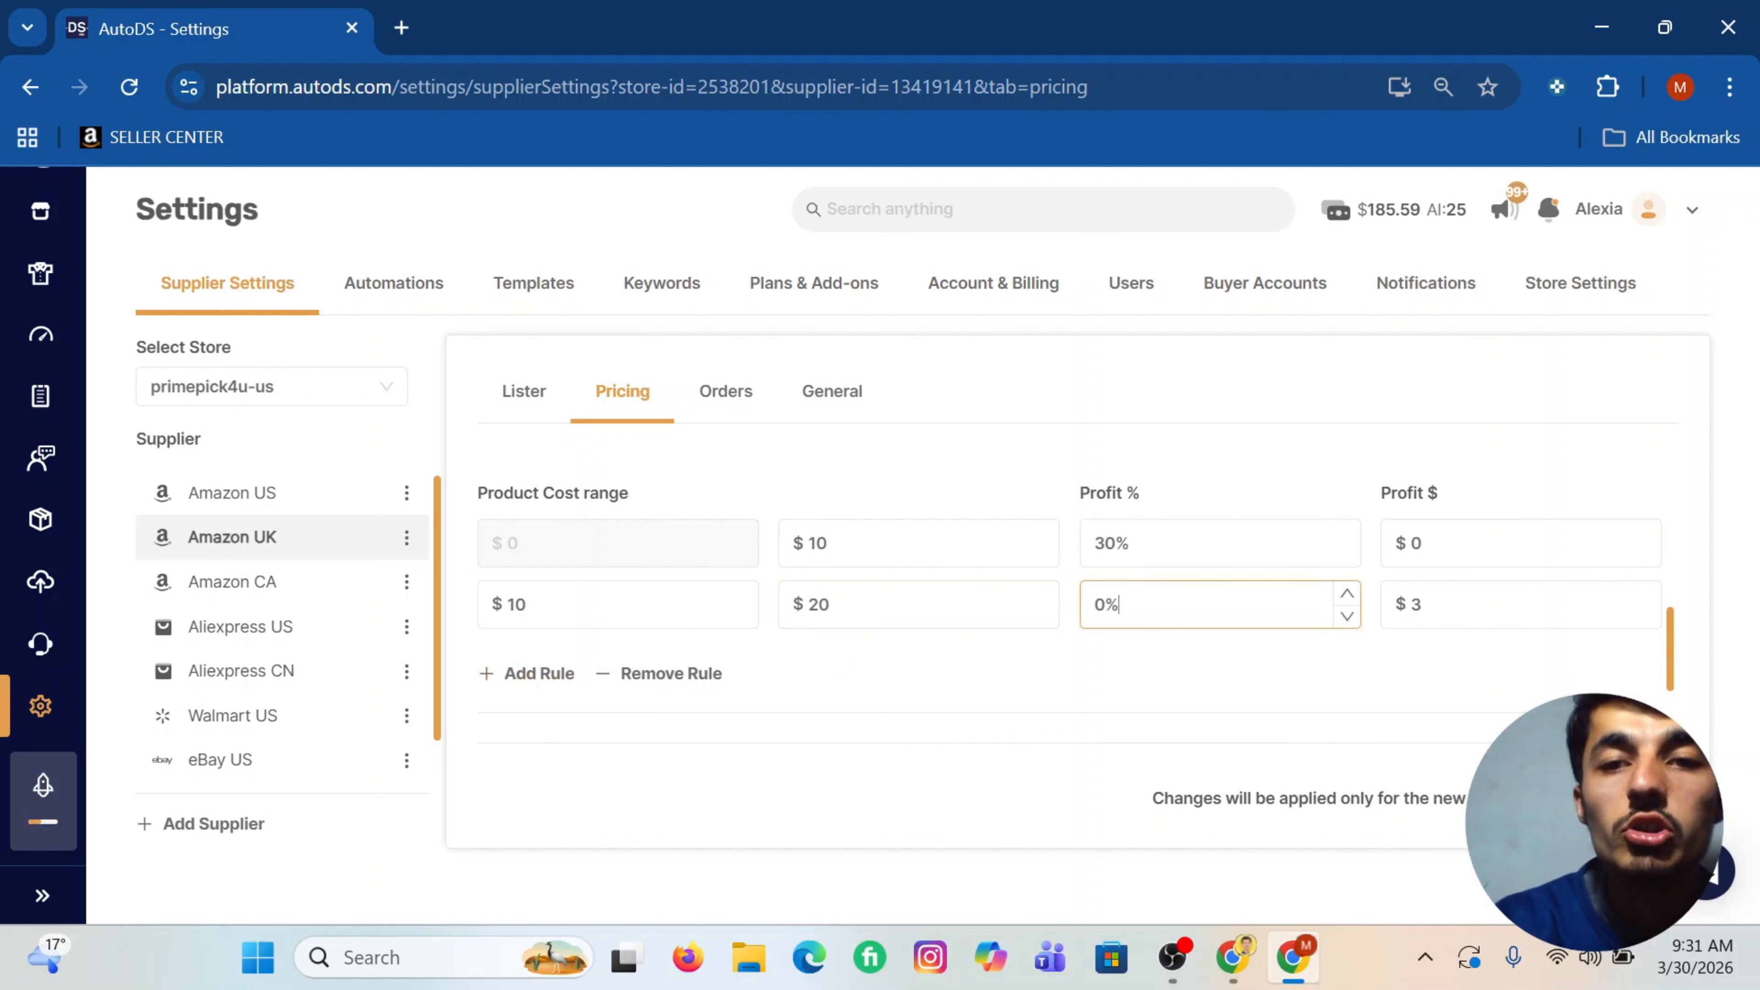
{"action": "type", "text": "2"}
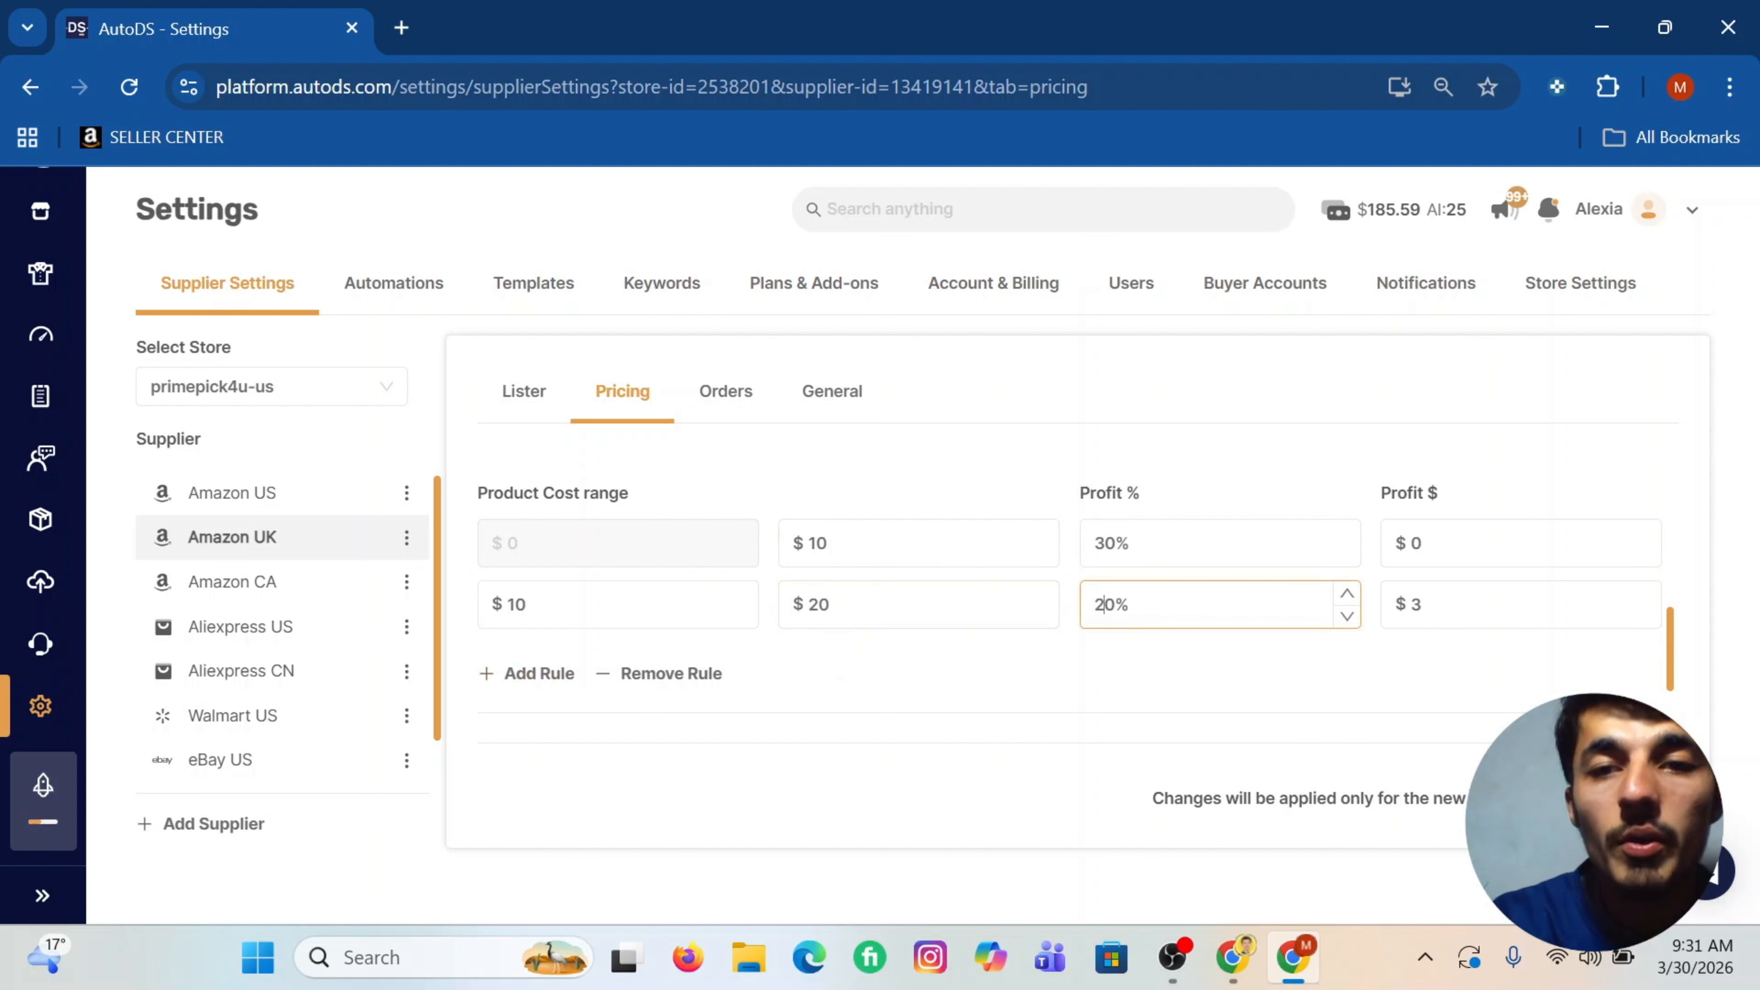
{"action": "left_click", "coordinate": [1516, 595]}
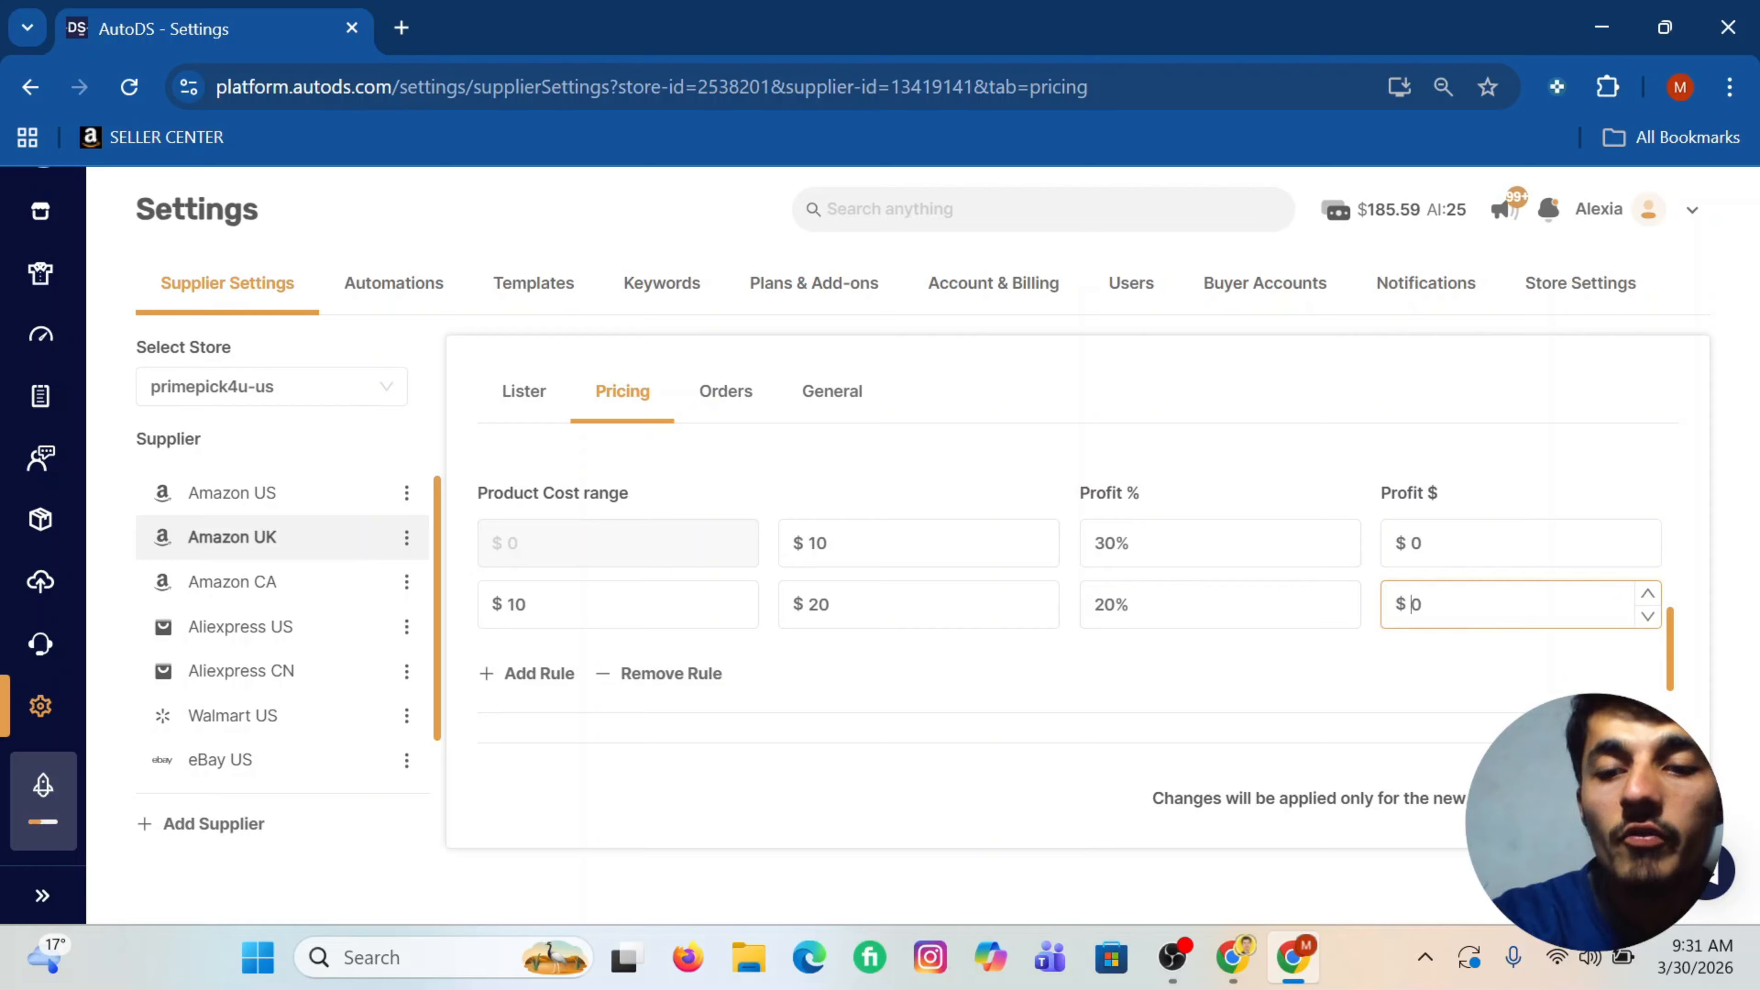
{"action": "left_click", "coordinate": [1128, 702]}
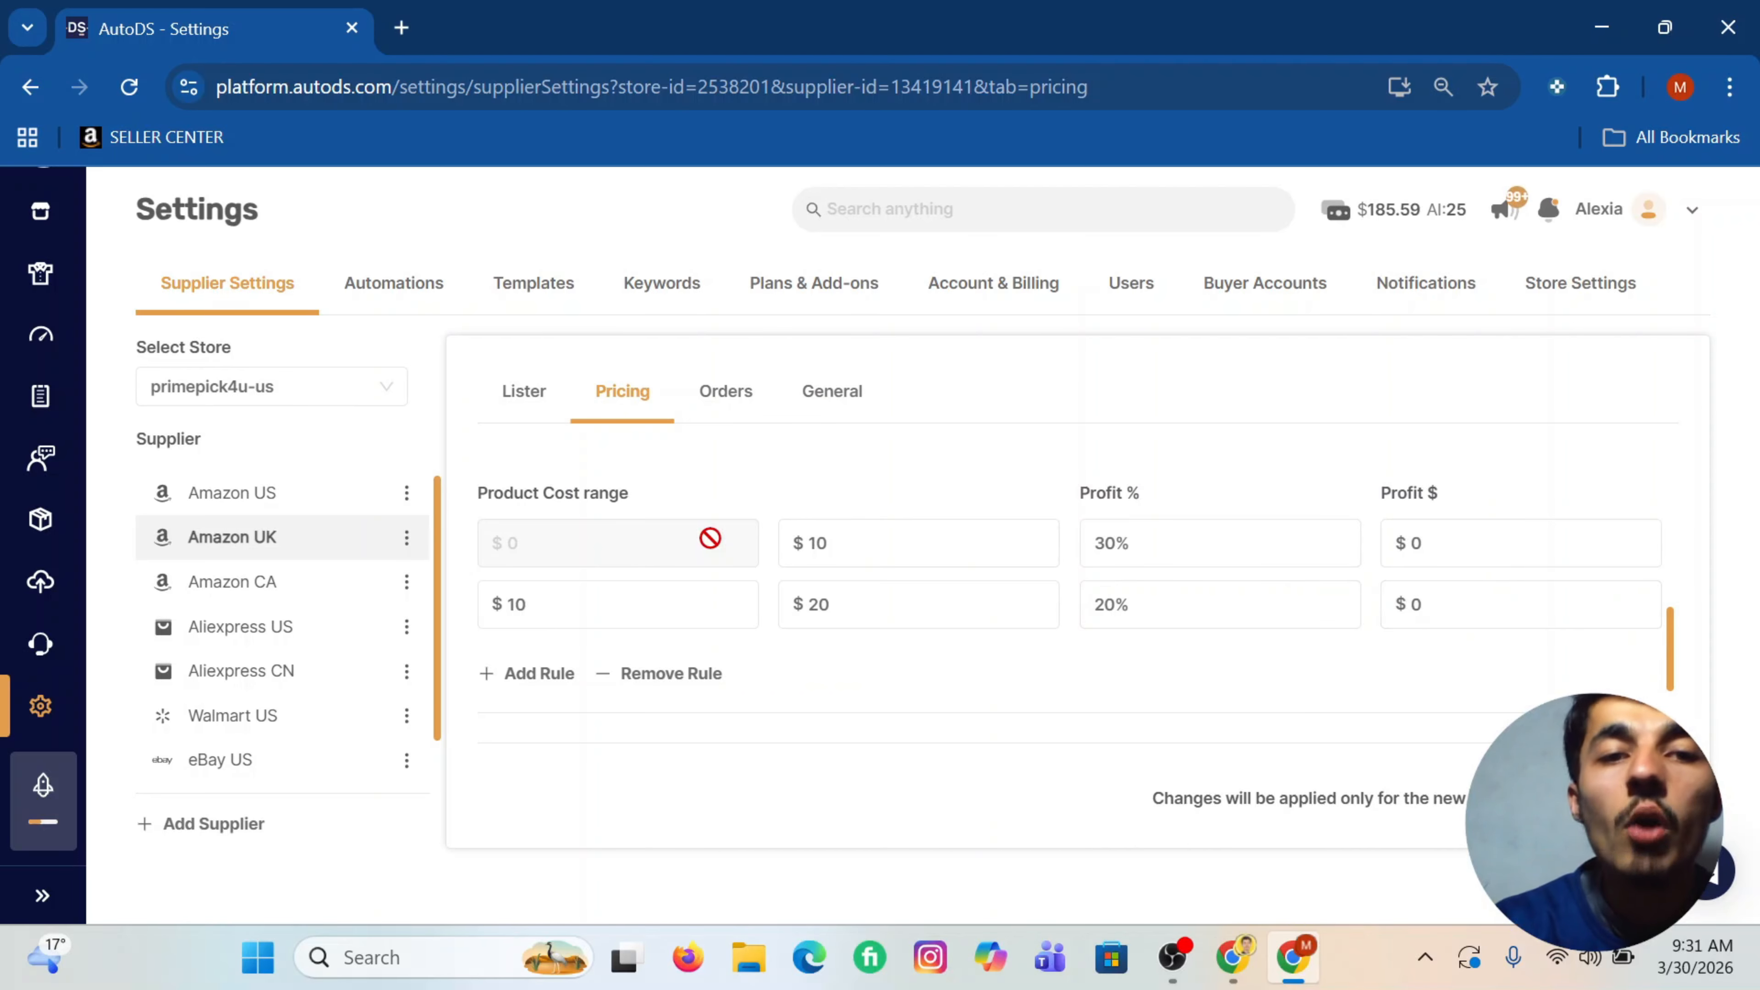
Step: Add a third rule for $20–$99999 at 15% profit plus $1
{"action": "scroll", "coordinate": [565, 559], "scroll_direction": "up", "scroll_amount": 2}
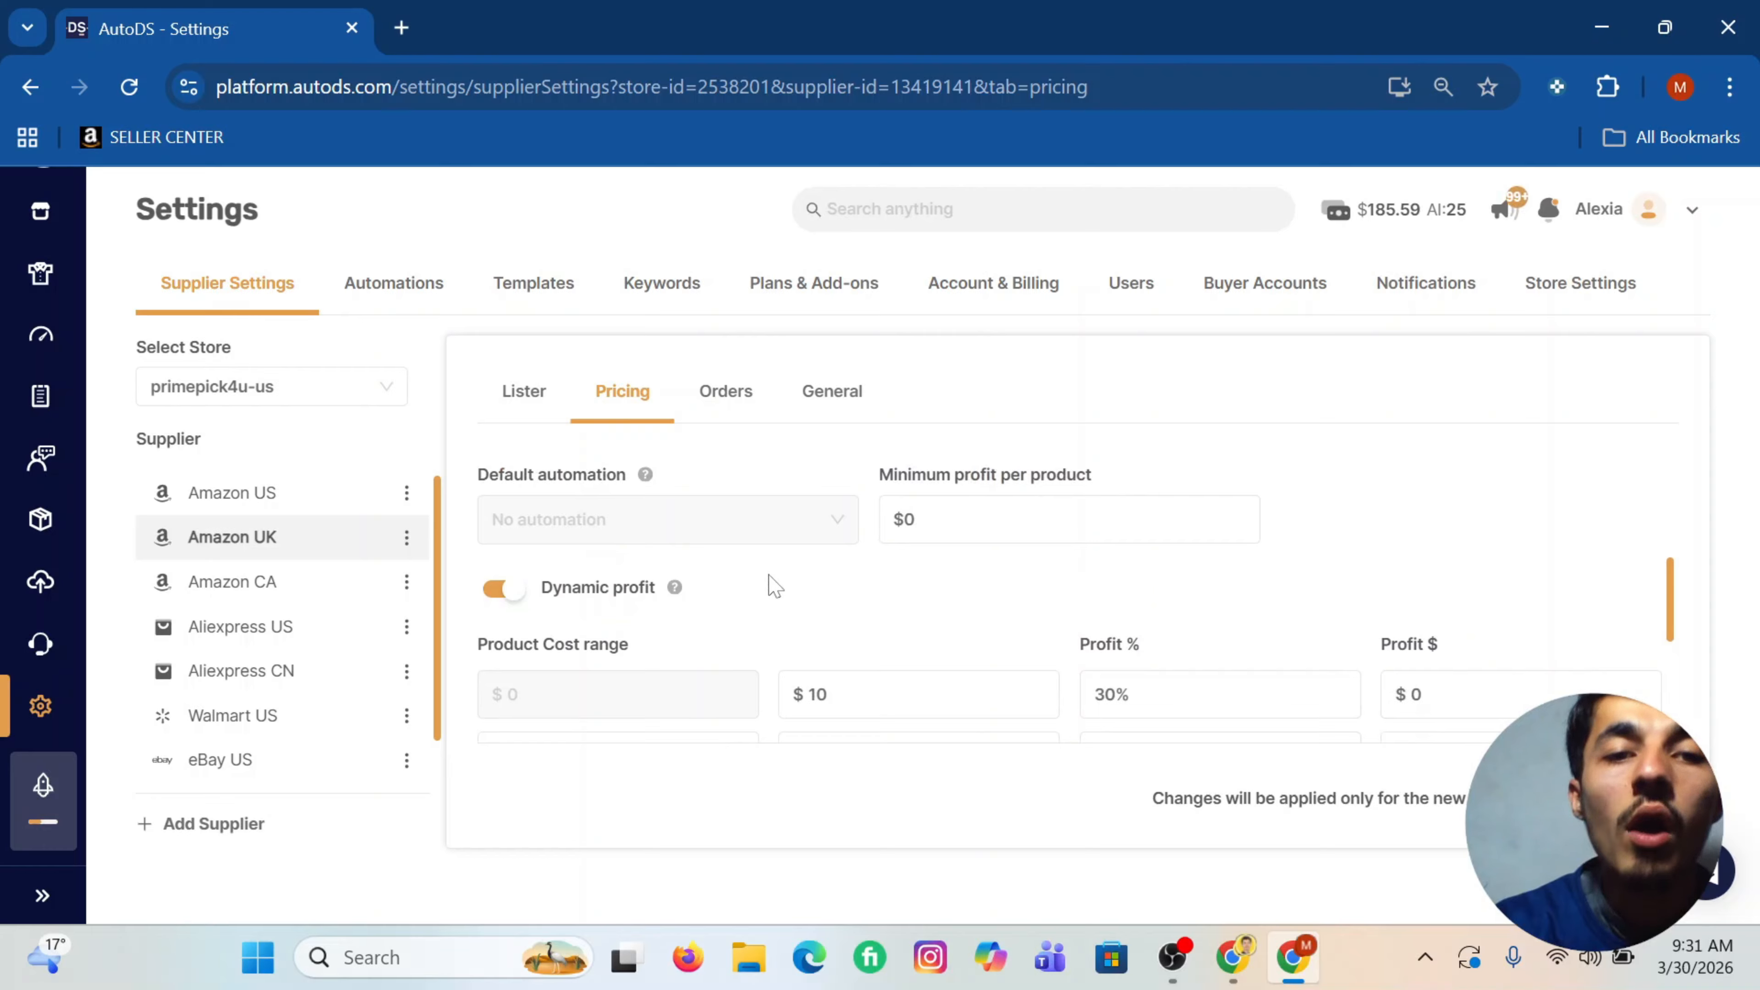
{"action": "scroll", "coordinate": [727, 562], "scroll_direction": "down", "scroll_amount": 2}
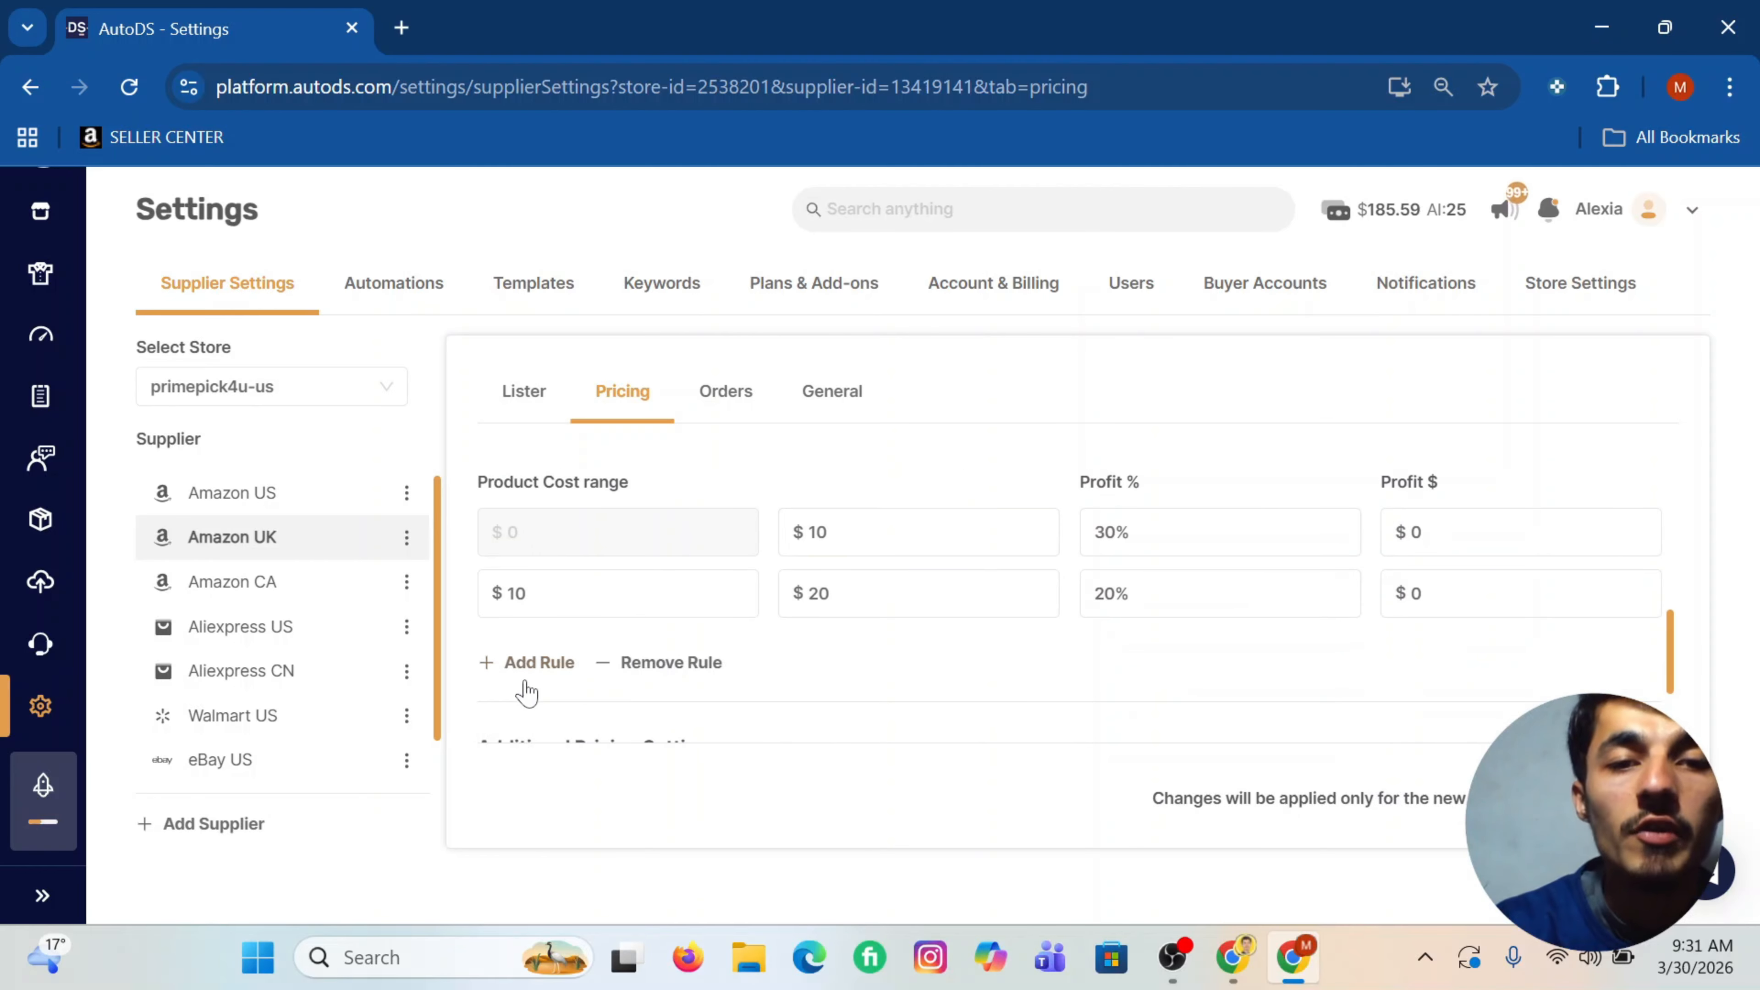
{"action": "left_click", "coordinate": [524, 664]}
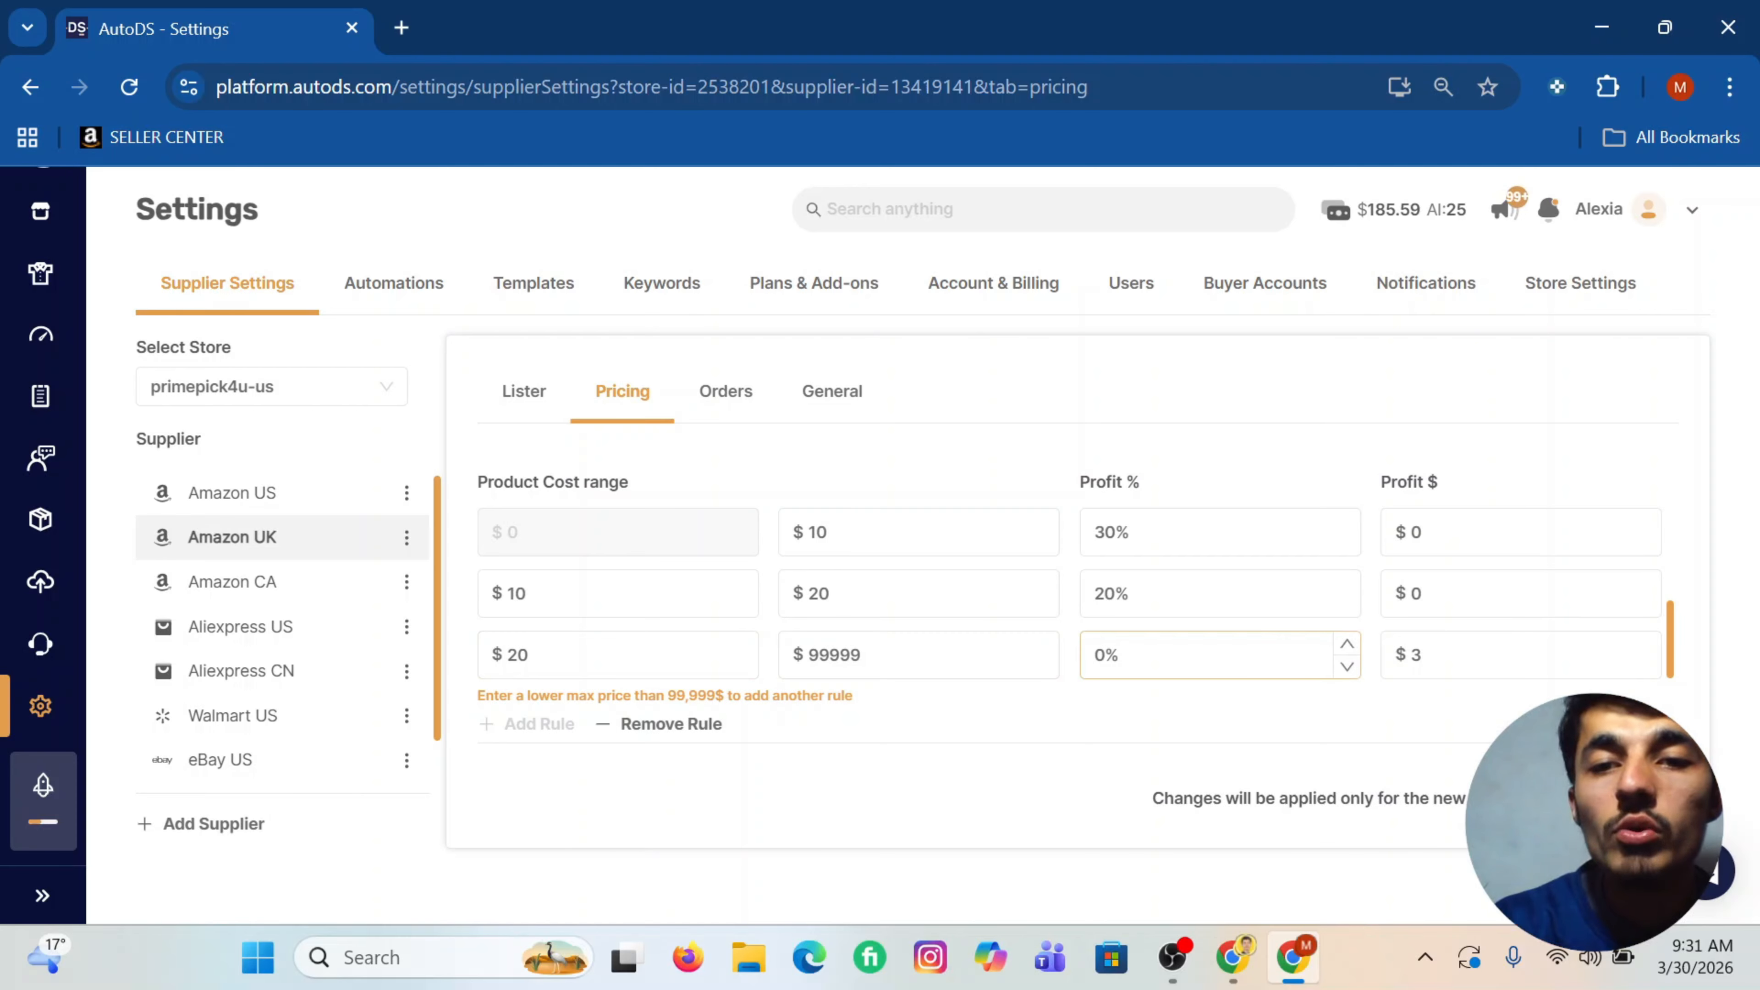
{"action": "type", "text": "5"}
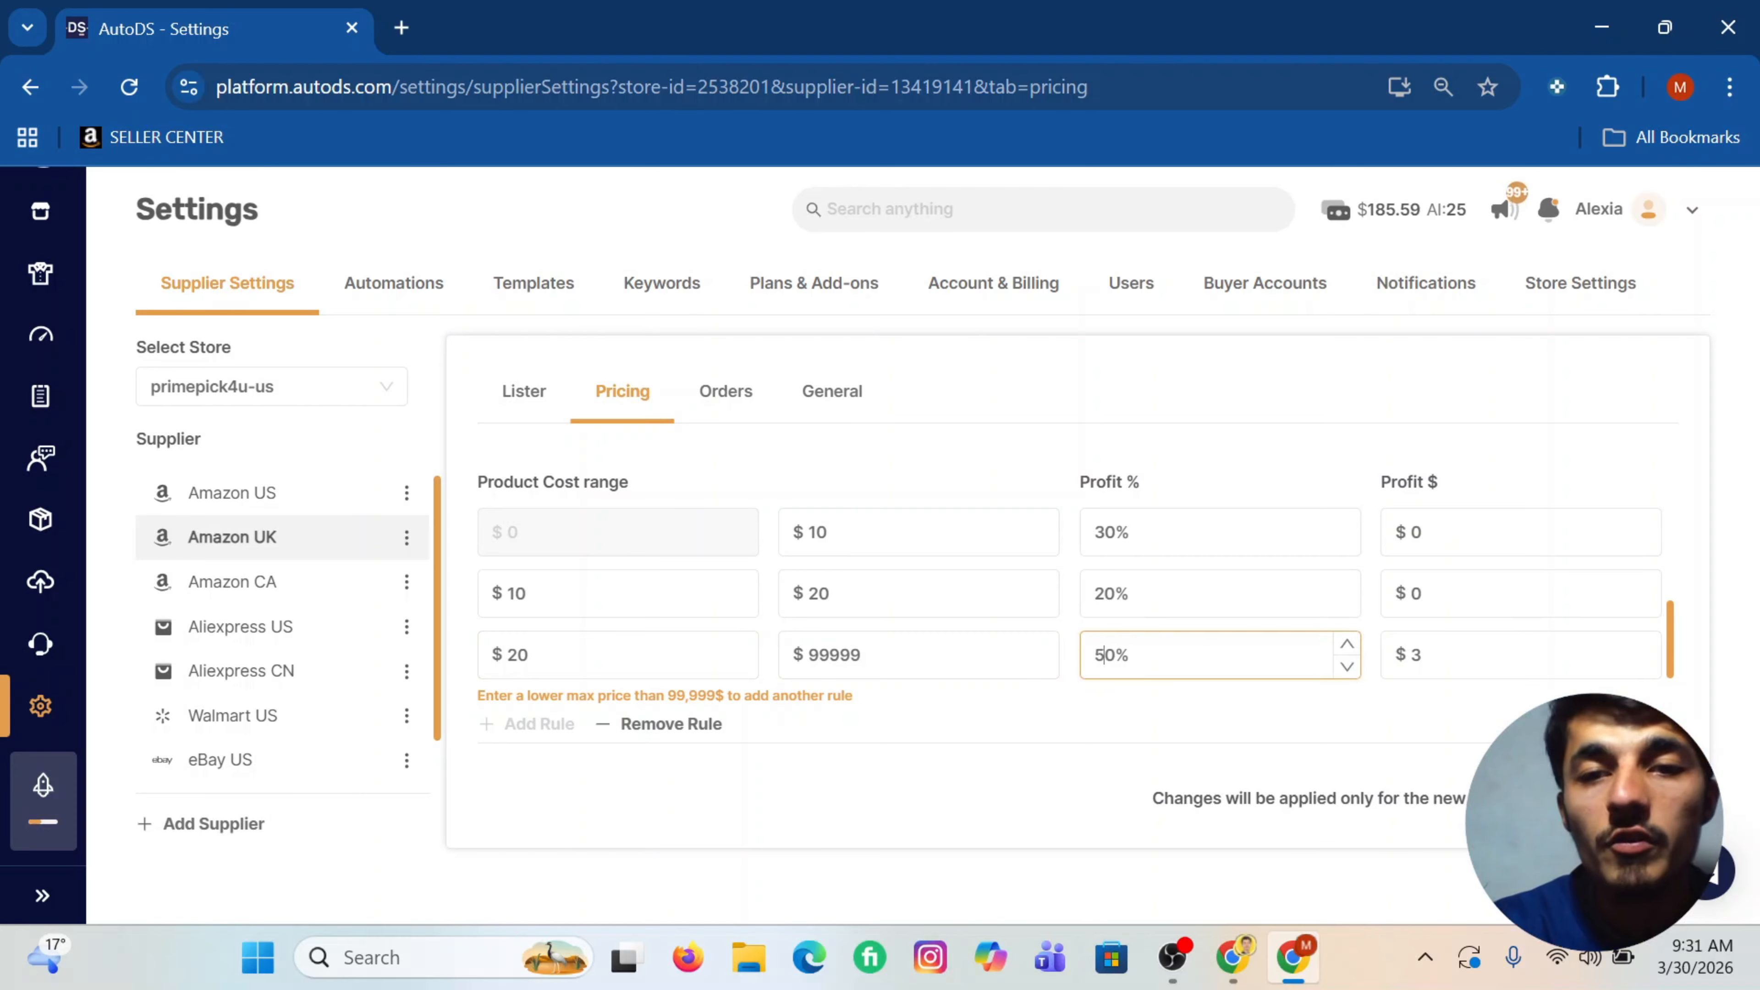
{"action": "key", "text": "BackSpace"}
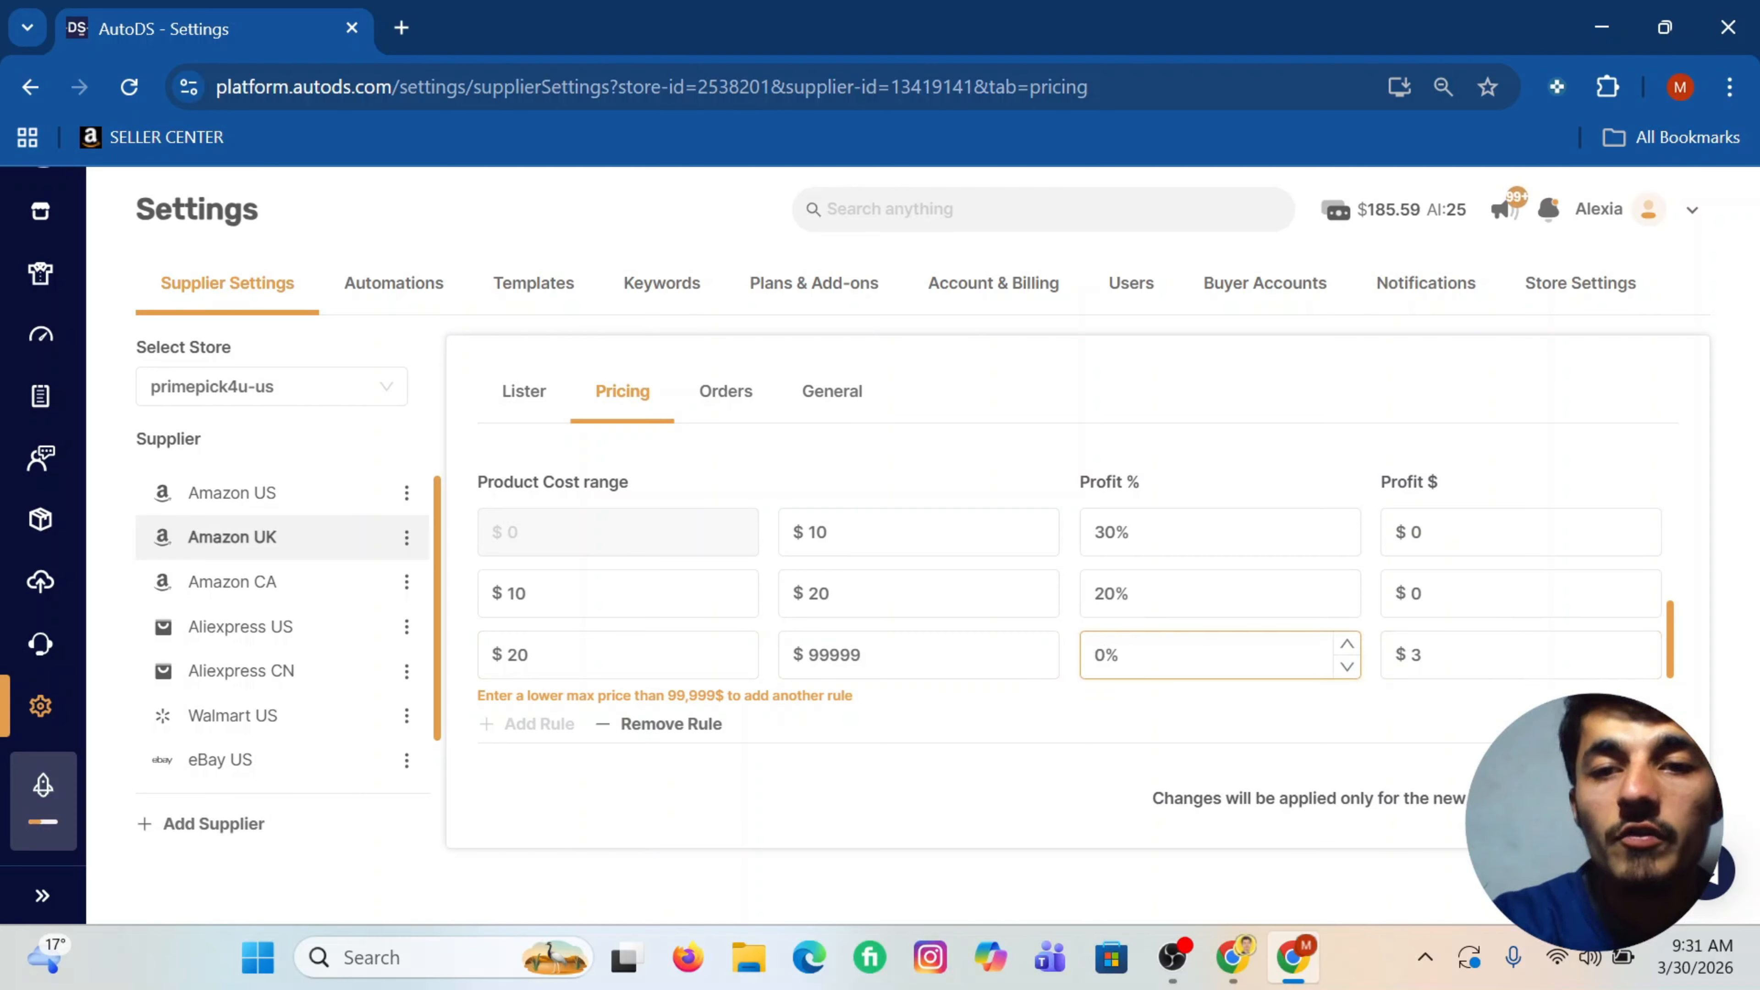
{"action": "key", "text": "Left"}
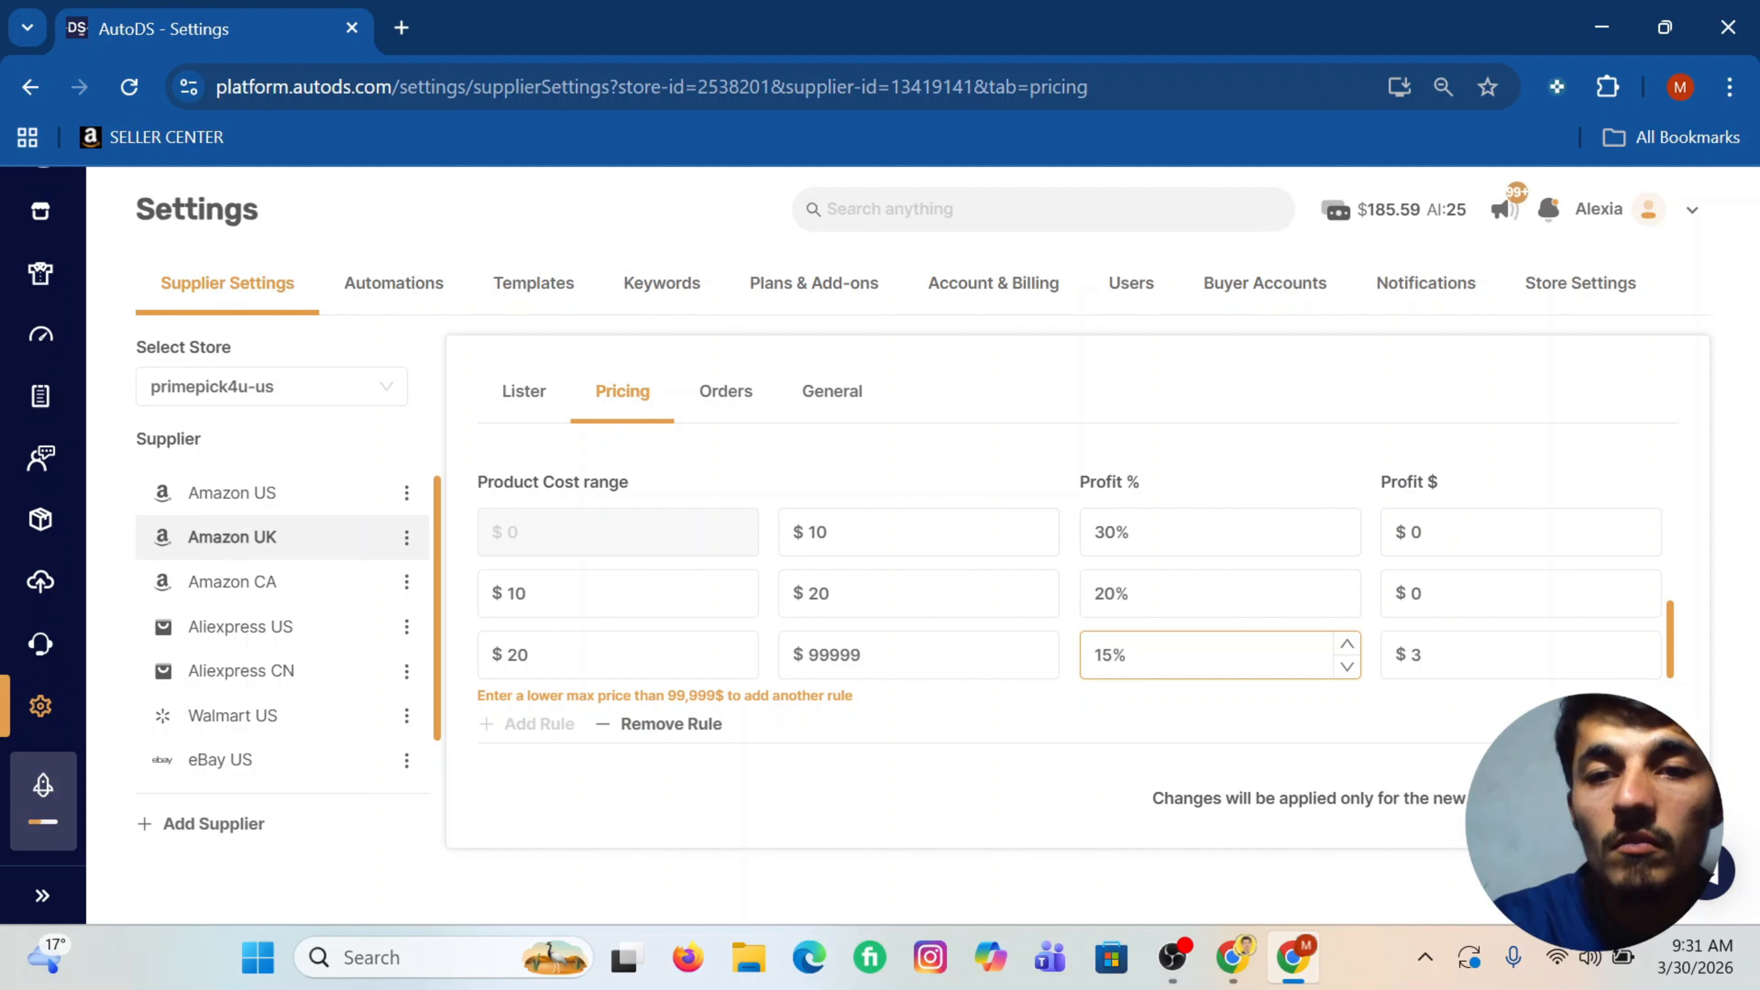
{"action": "left_click", "coordinate": [1455, 655]}
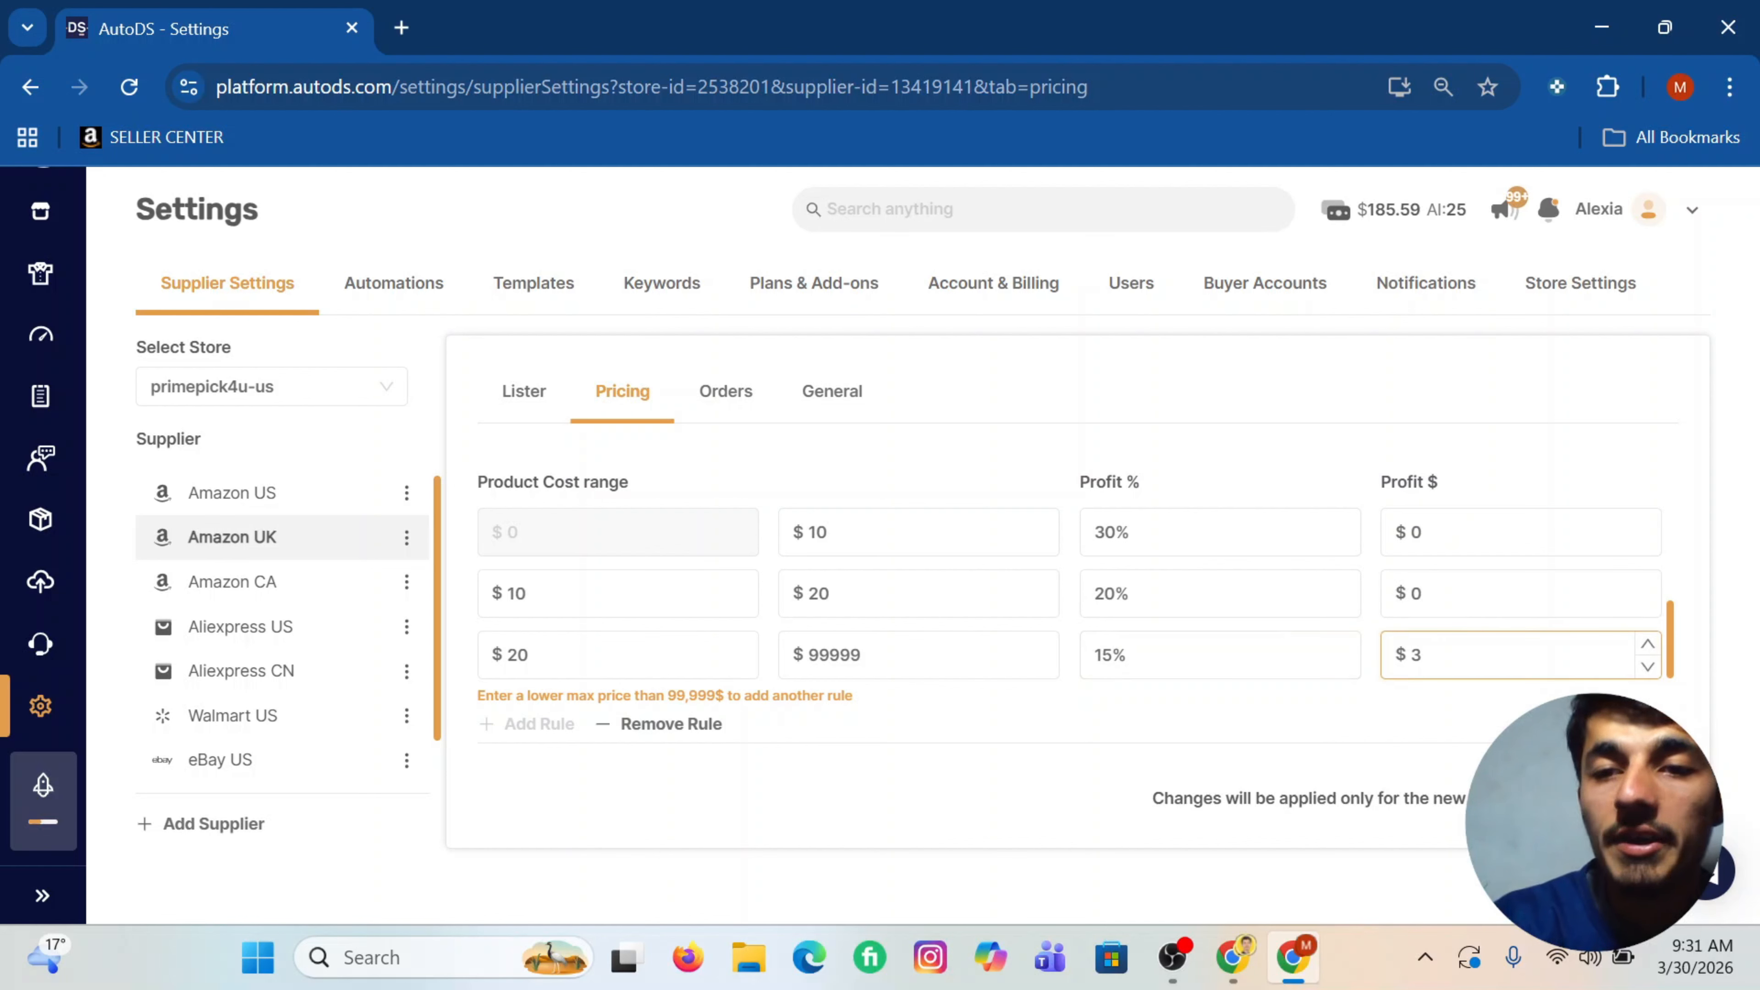
{"action": "key", "text": "BackSpace"}
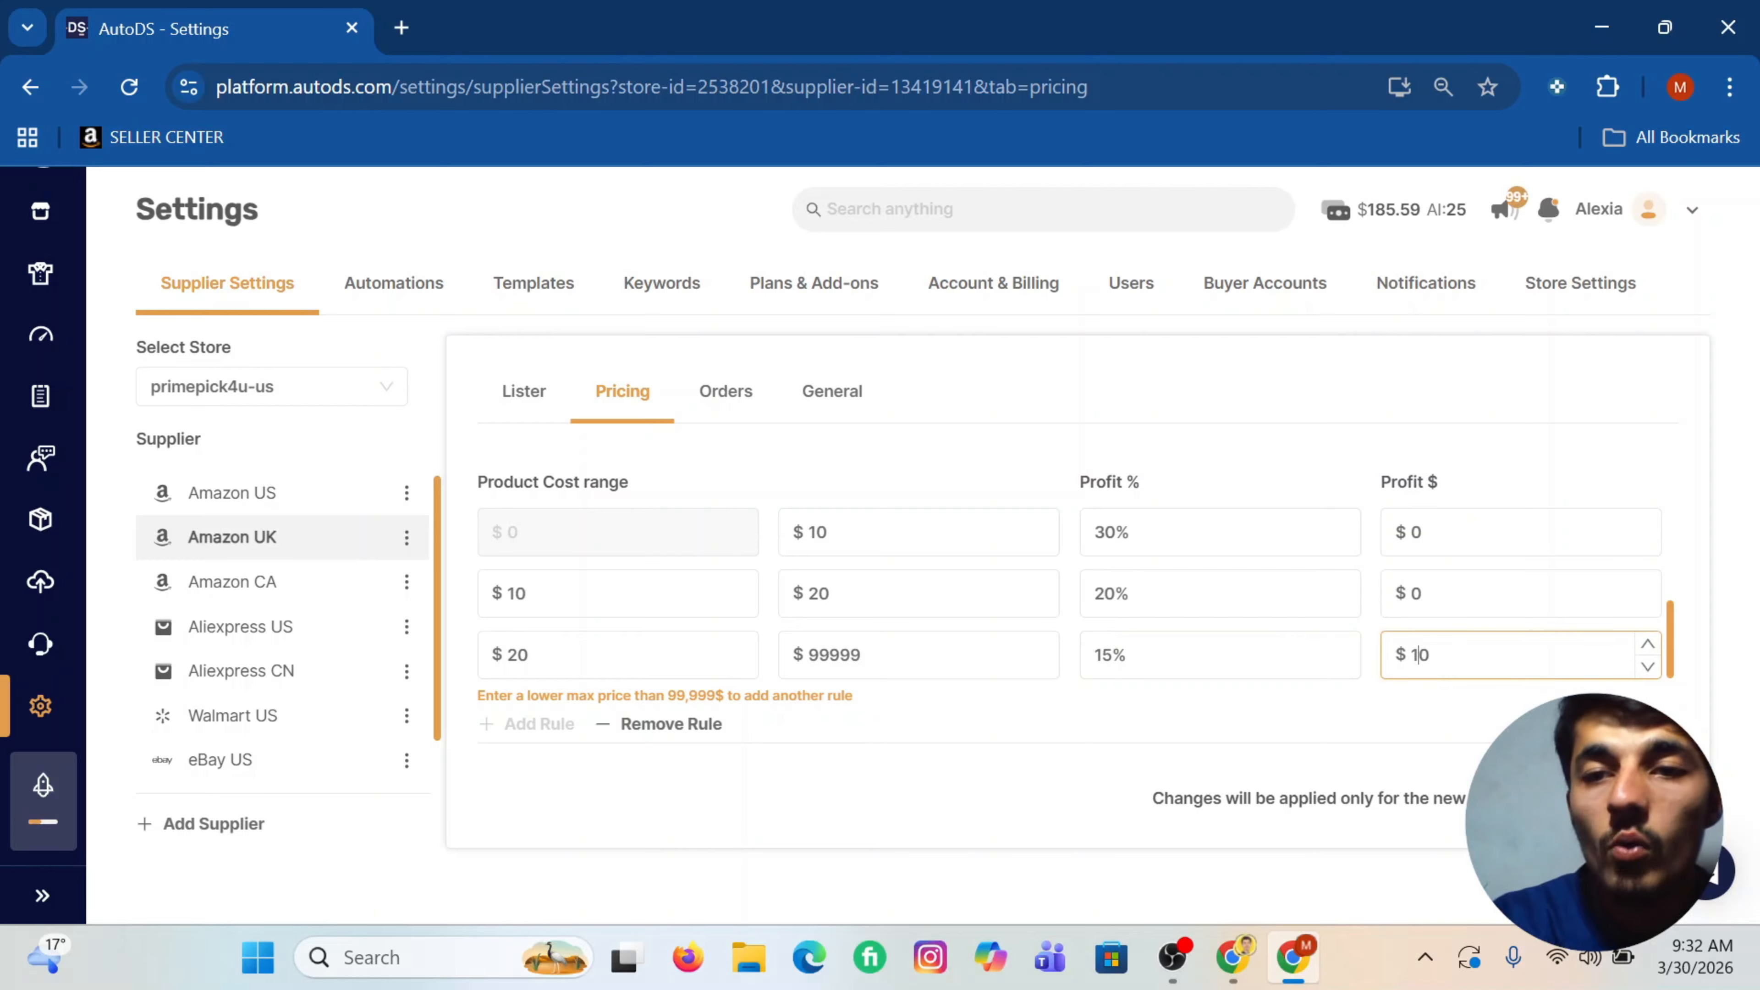
{"action": "key", "text": "BackSpace"}
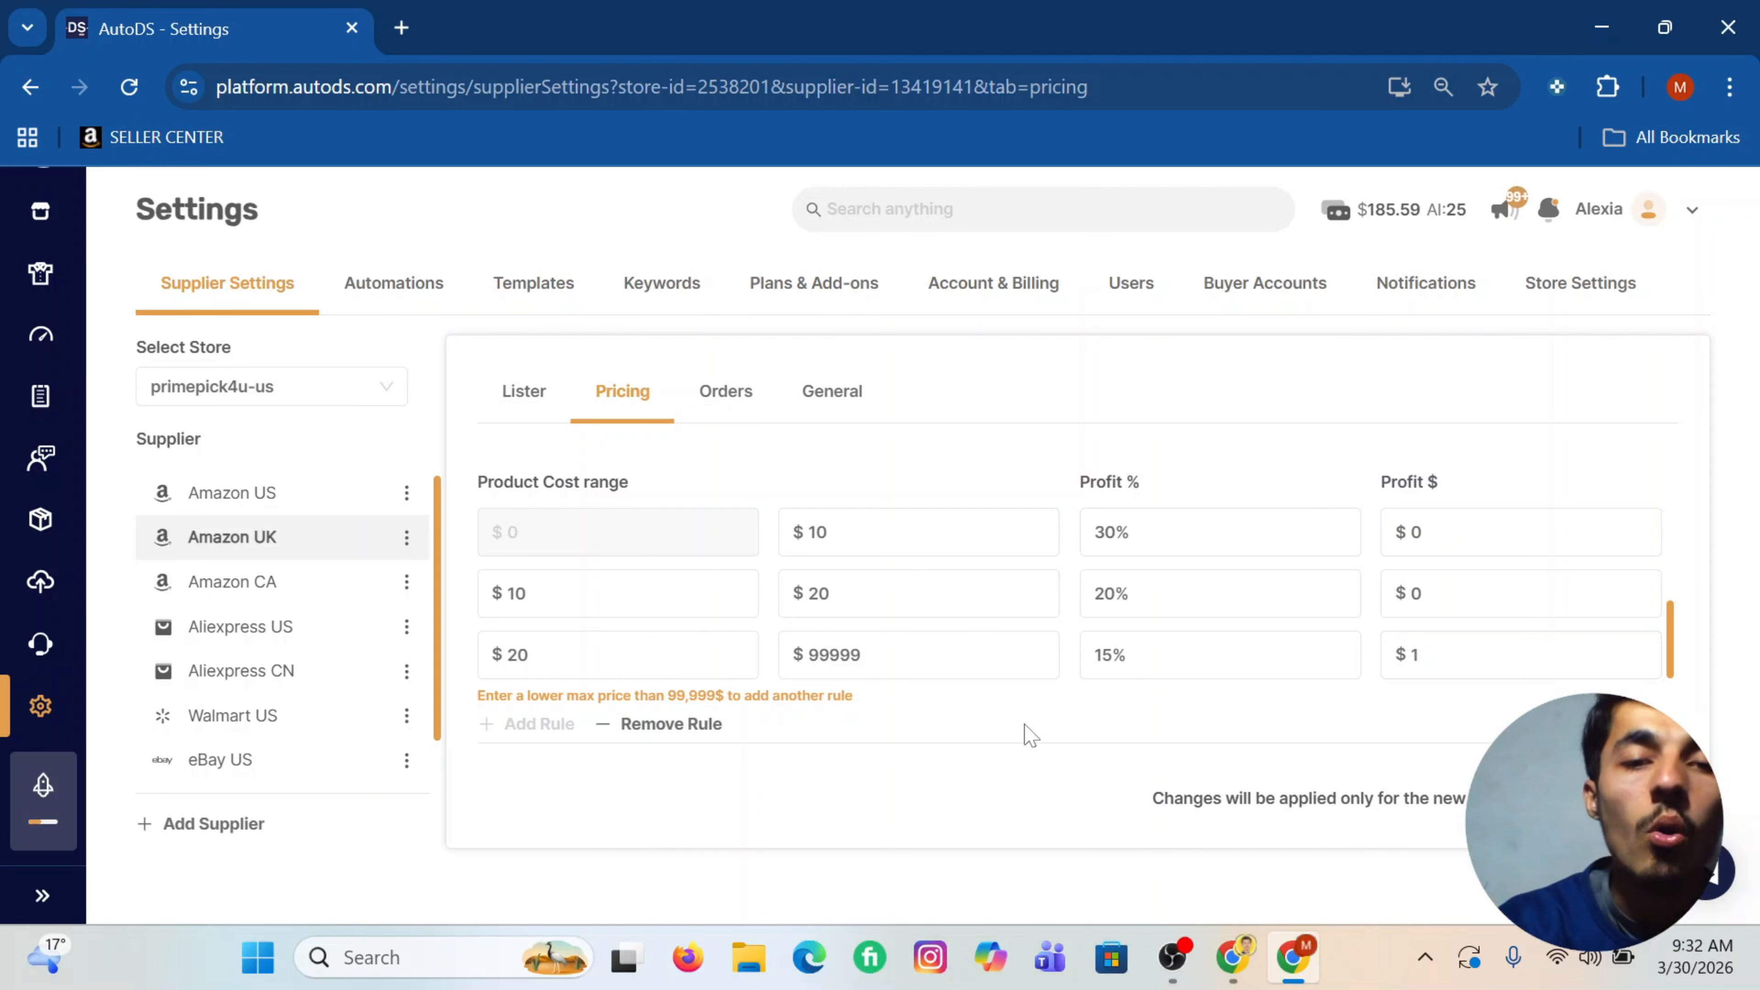
{"action": "scroll", "coordinate": [1029, 733], "scroll_direction": "down", "scroll_amount": 3}
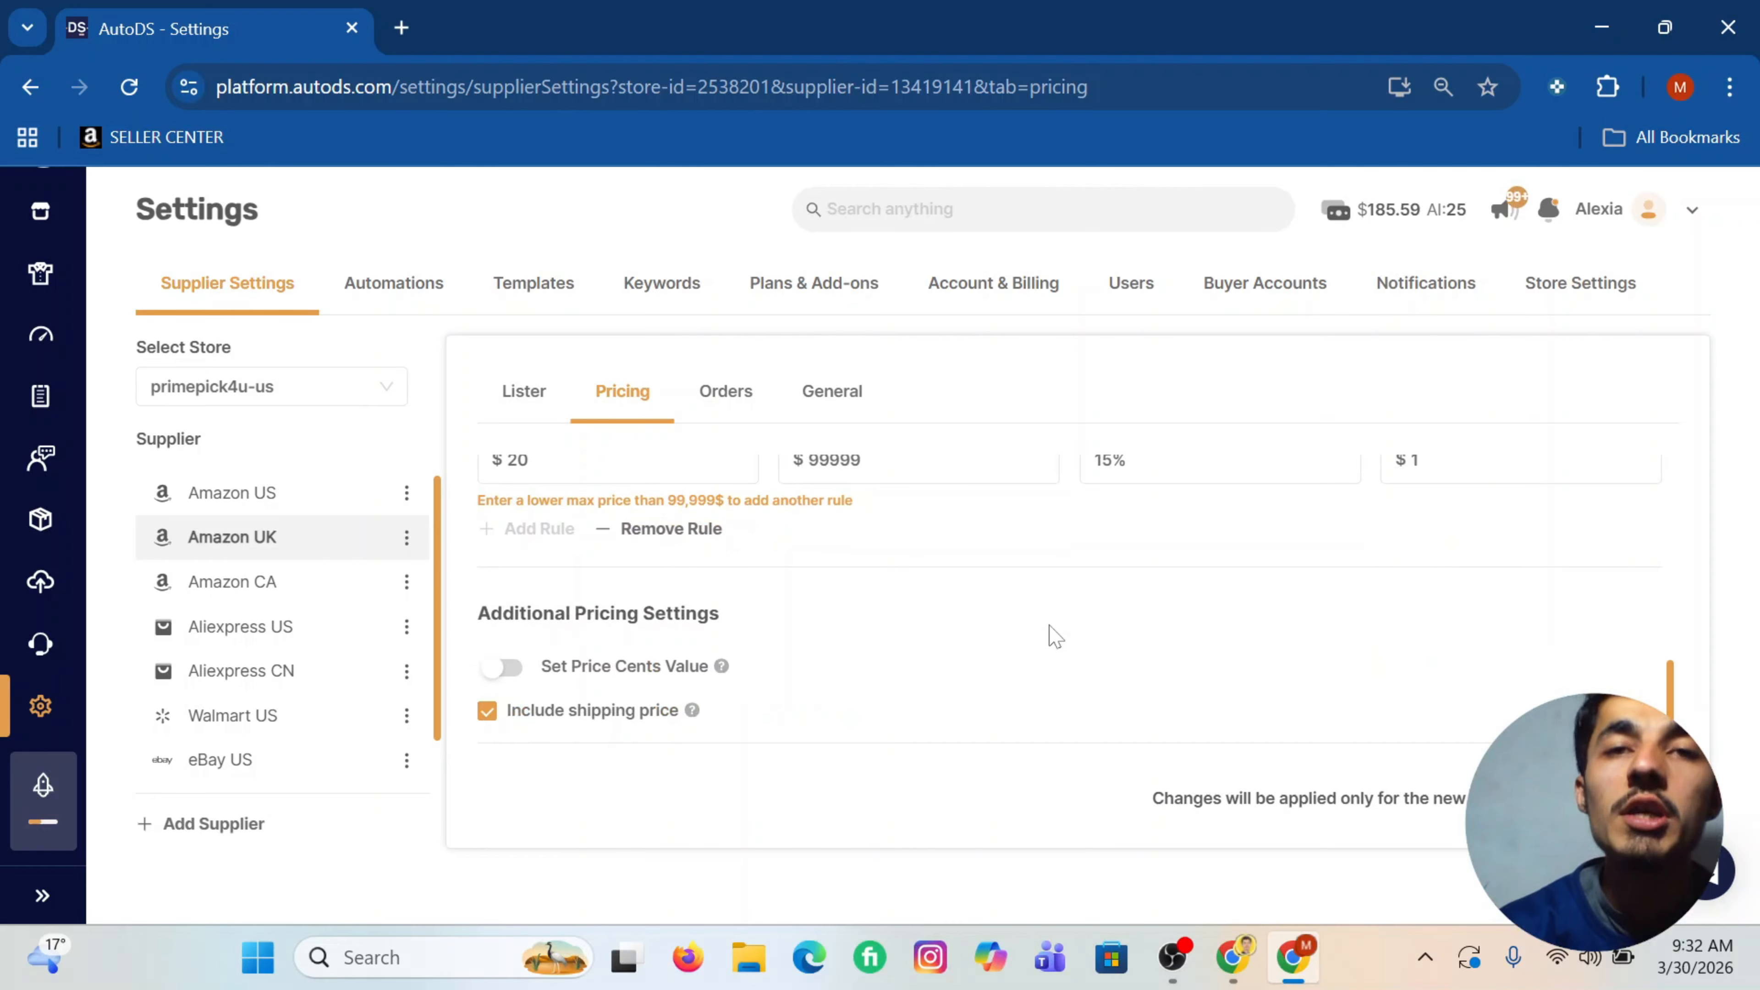
Step: Look over the pricing summary, then switch to the Amazon UK Orders settings
{"action": "scroll", "coordinate": [1055, 634], "scroll_direction": "up", "scroll_amount": 5}
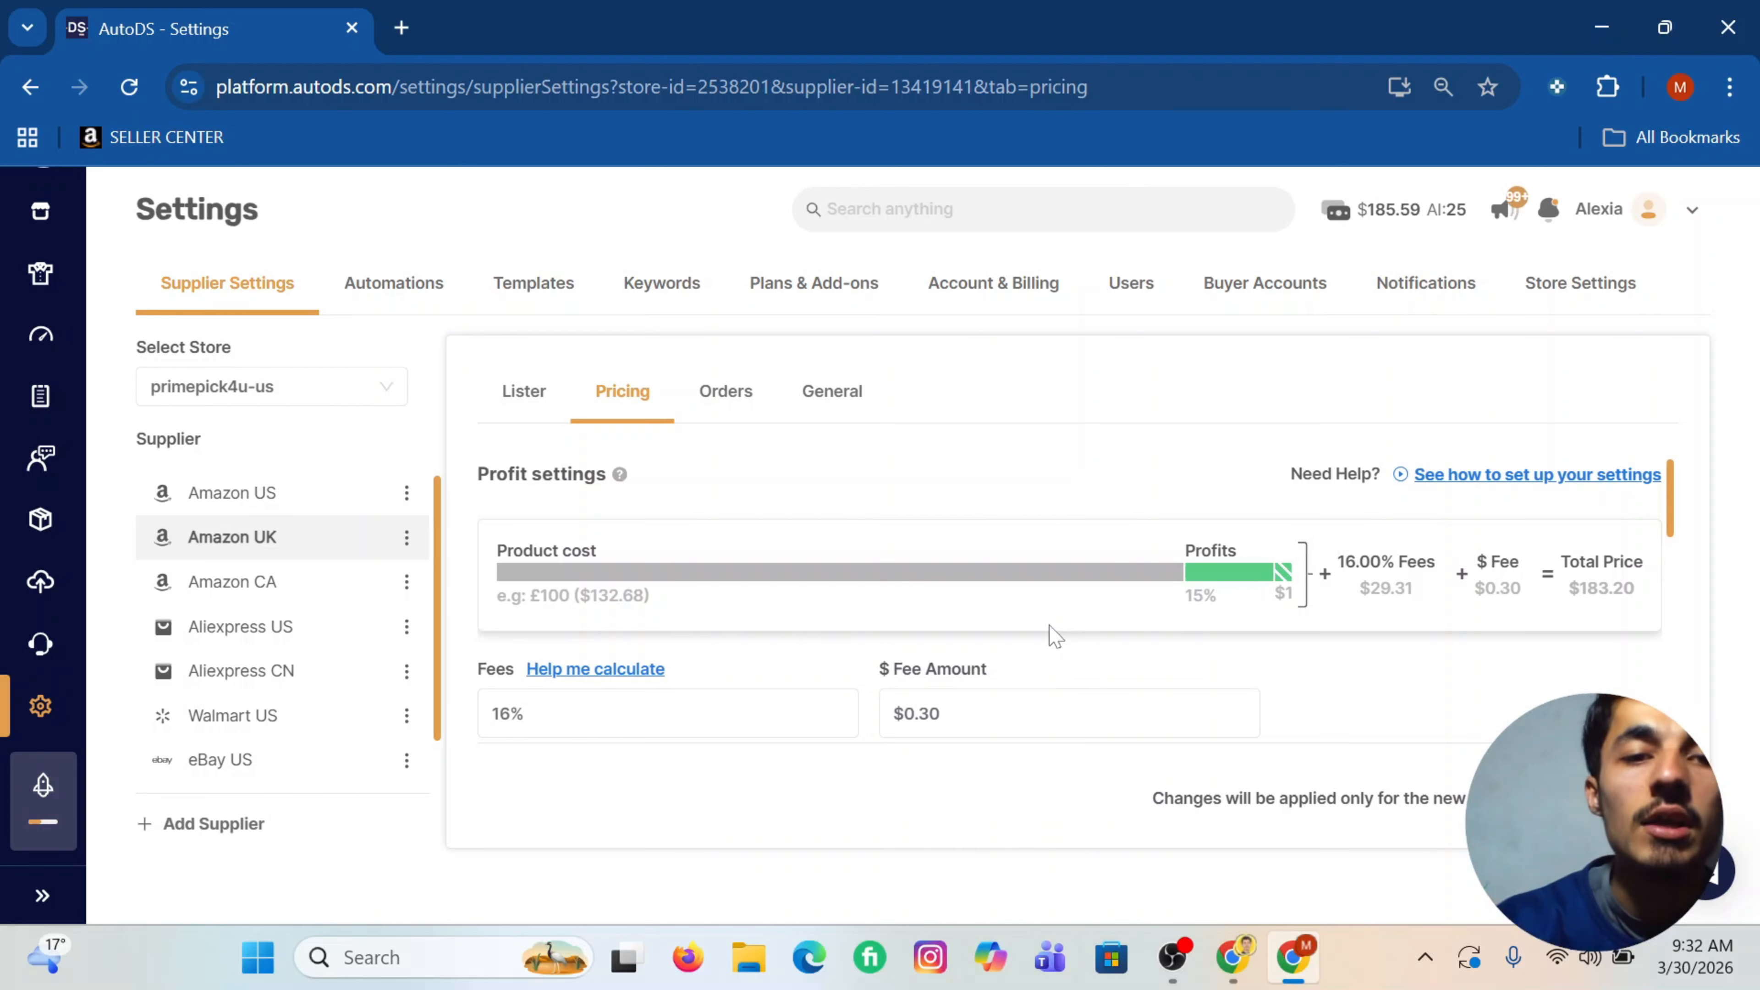
{"action": "scroll", "coordinate": [876, 574], "scroll_direction": "down", "scroll_amount": 5}
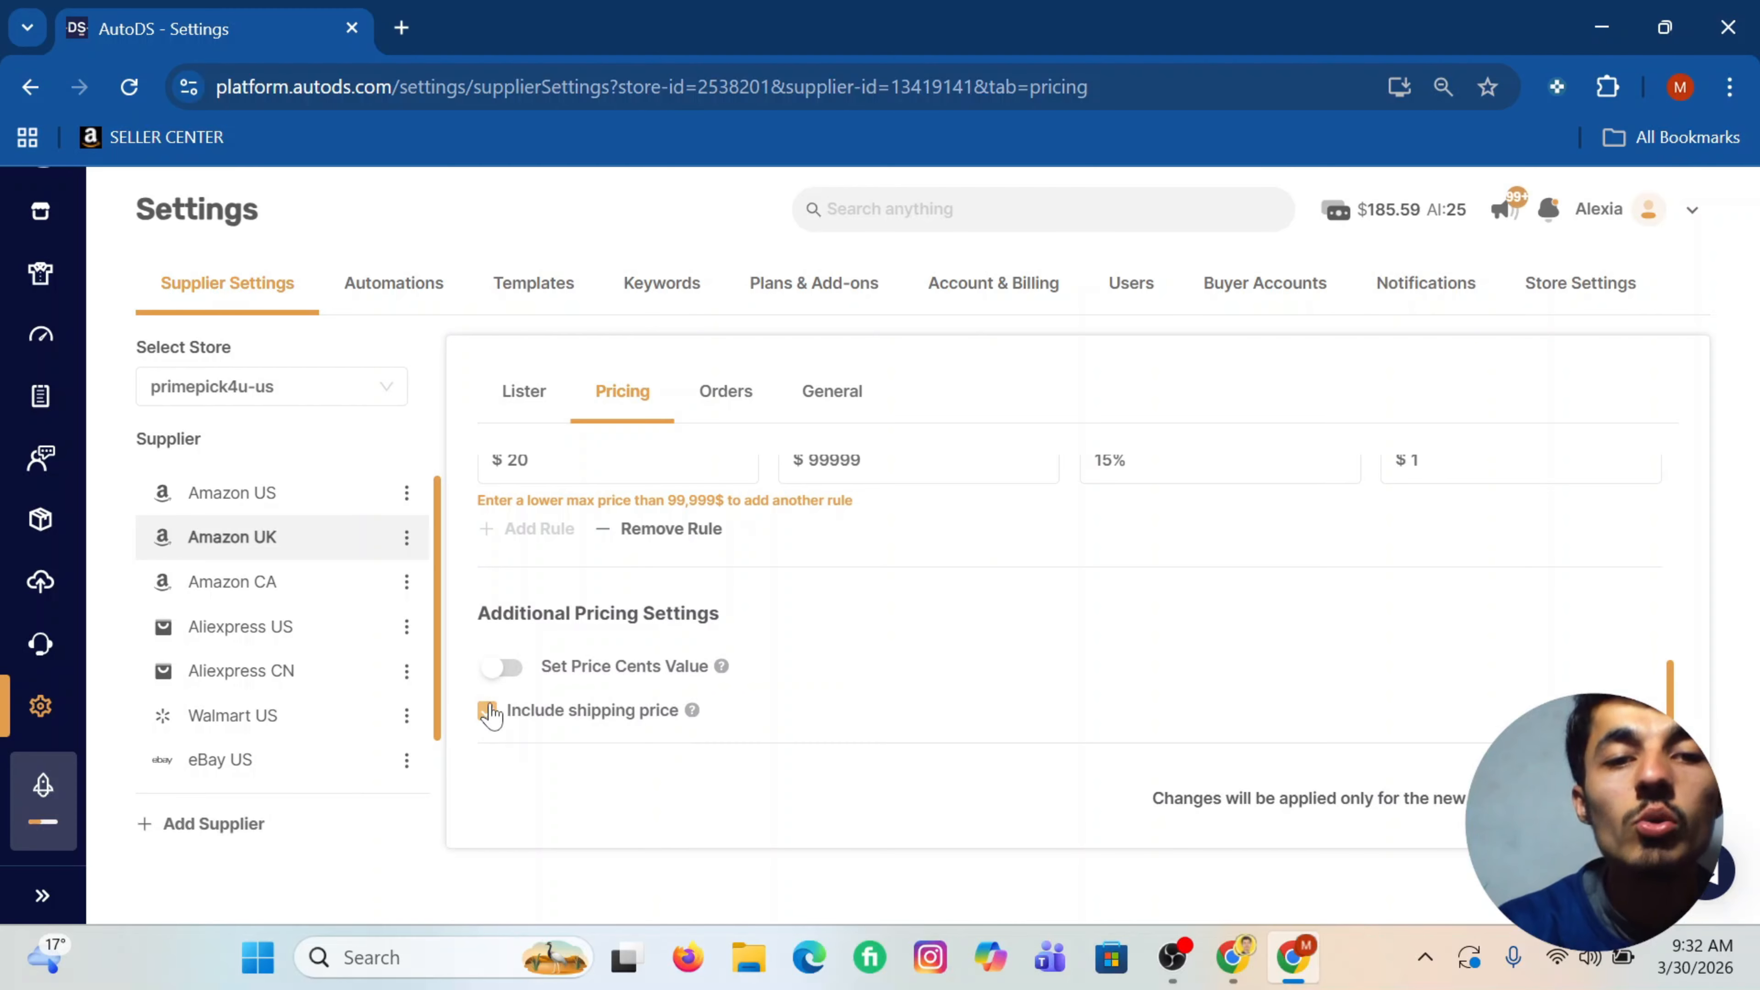
{"action": "left_click", "coordinate": [705, 402]}
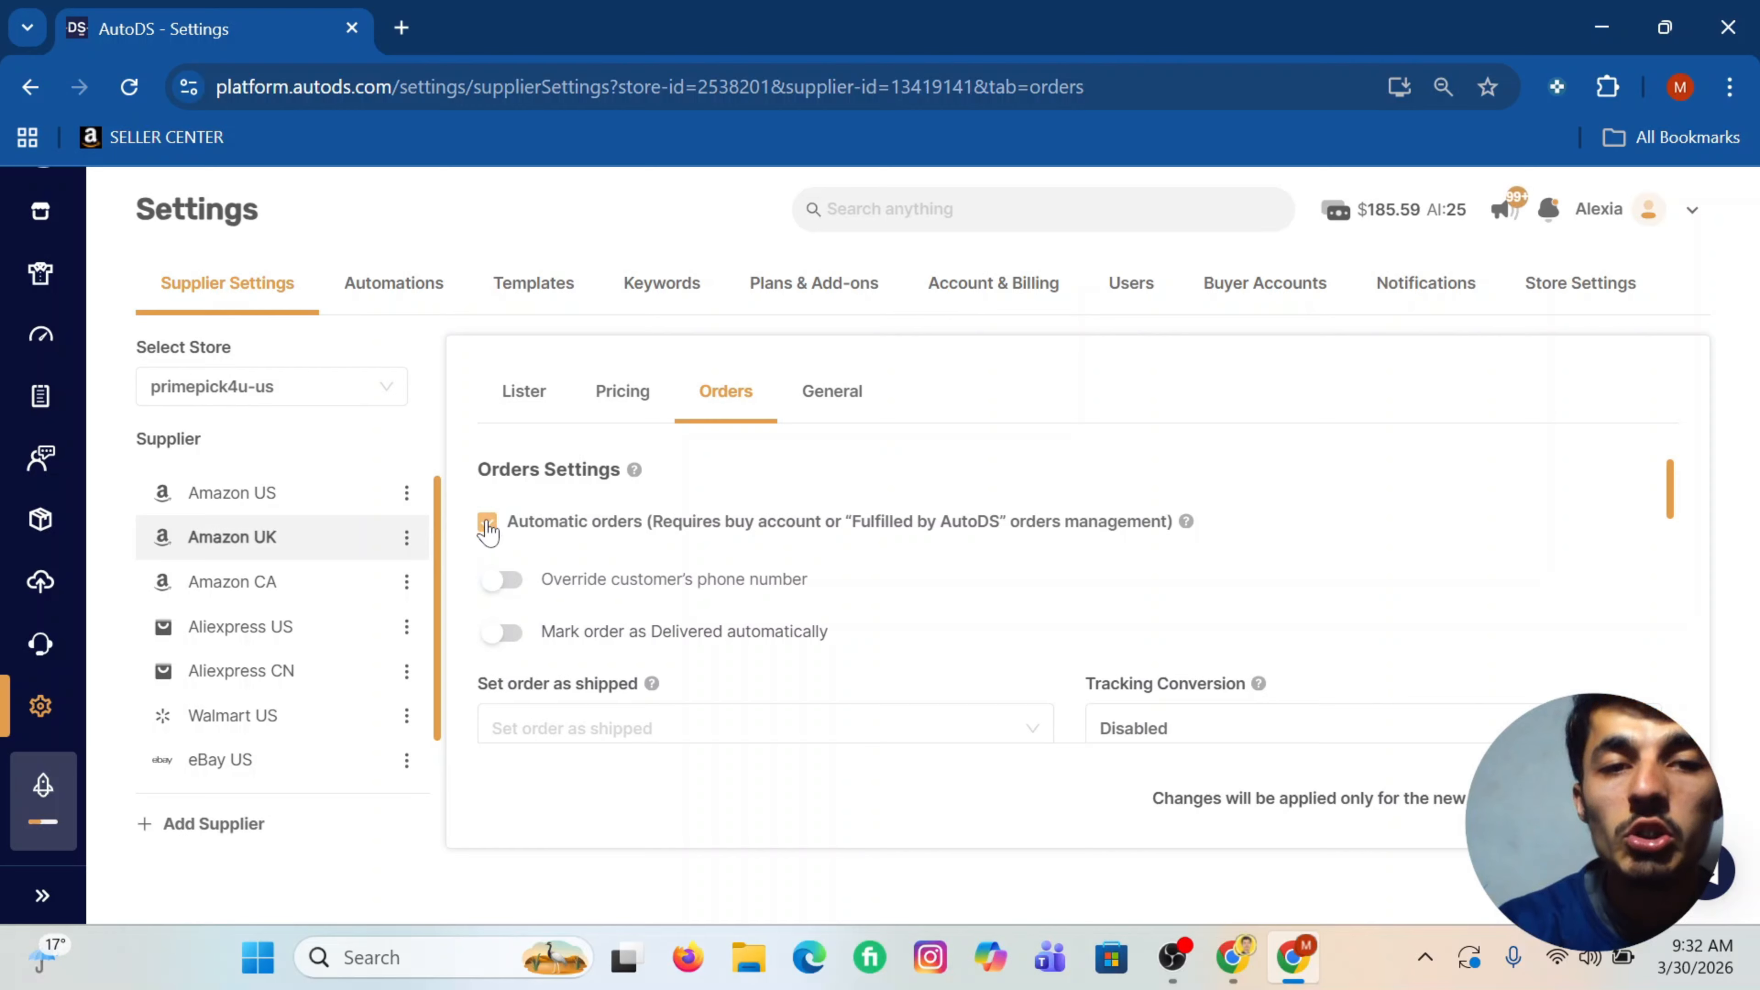
{"action": "left_click", "coordinate": [489, 521]}
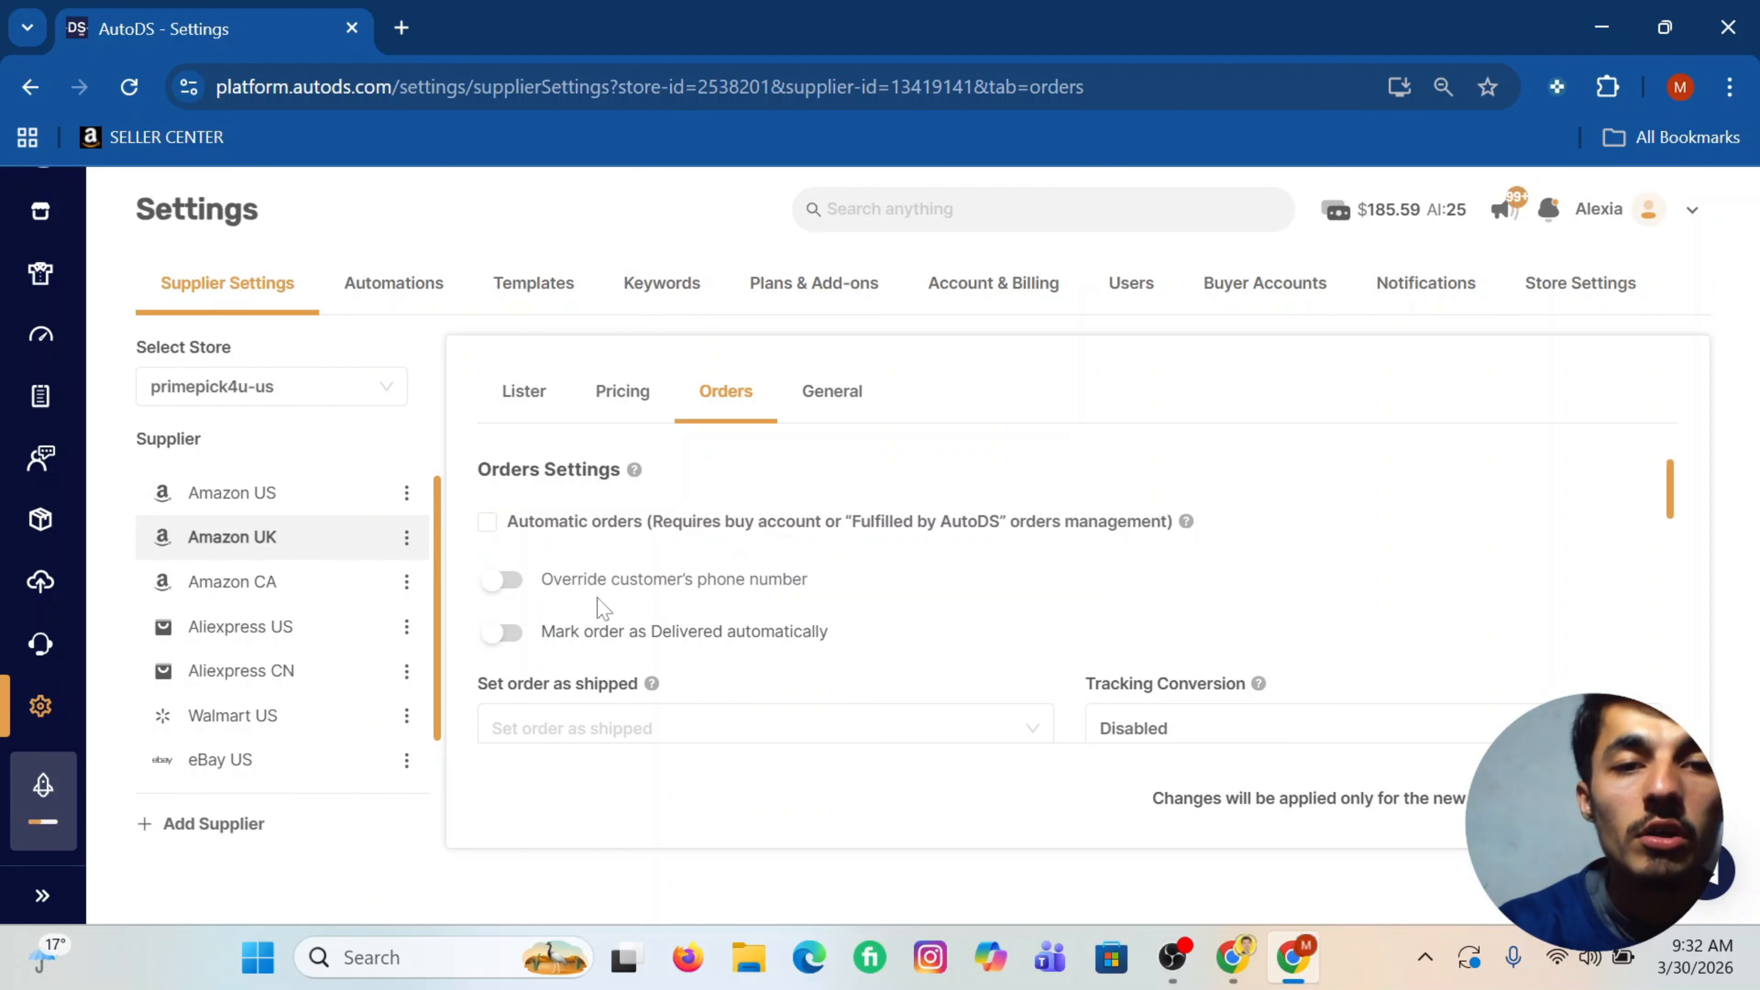
{"action": "scroll", "coordinate": [547, 545], "scroll_direction": "down", "scroll_amount": 2}
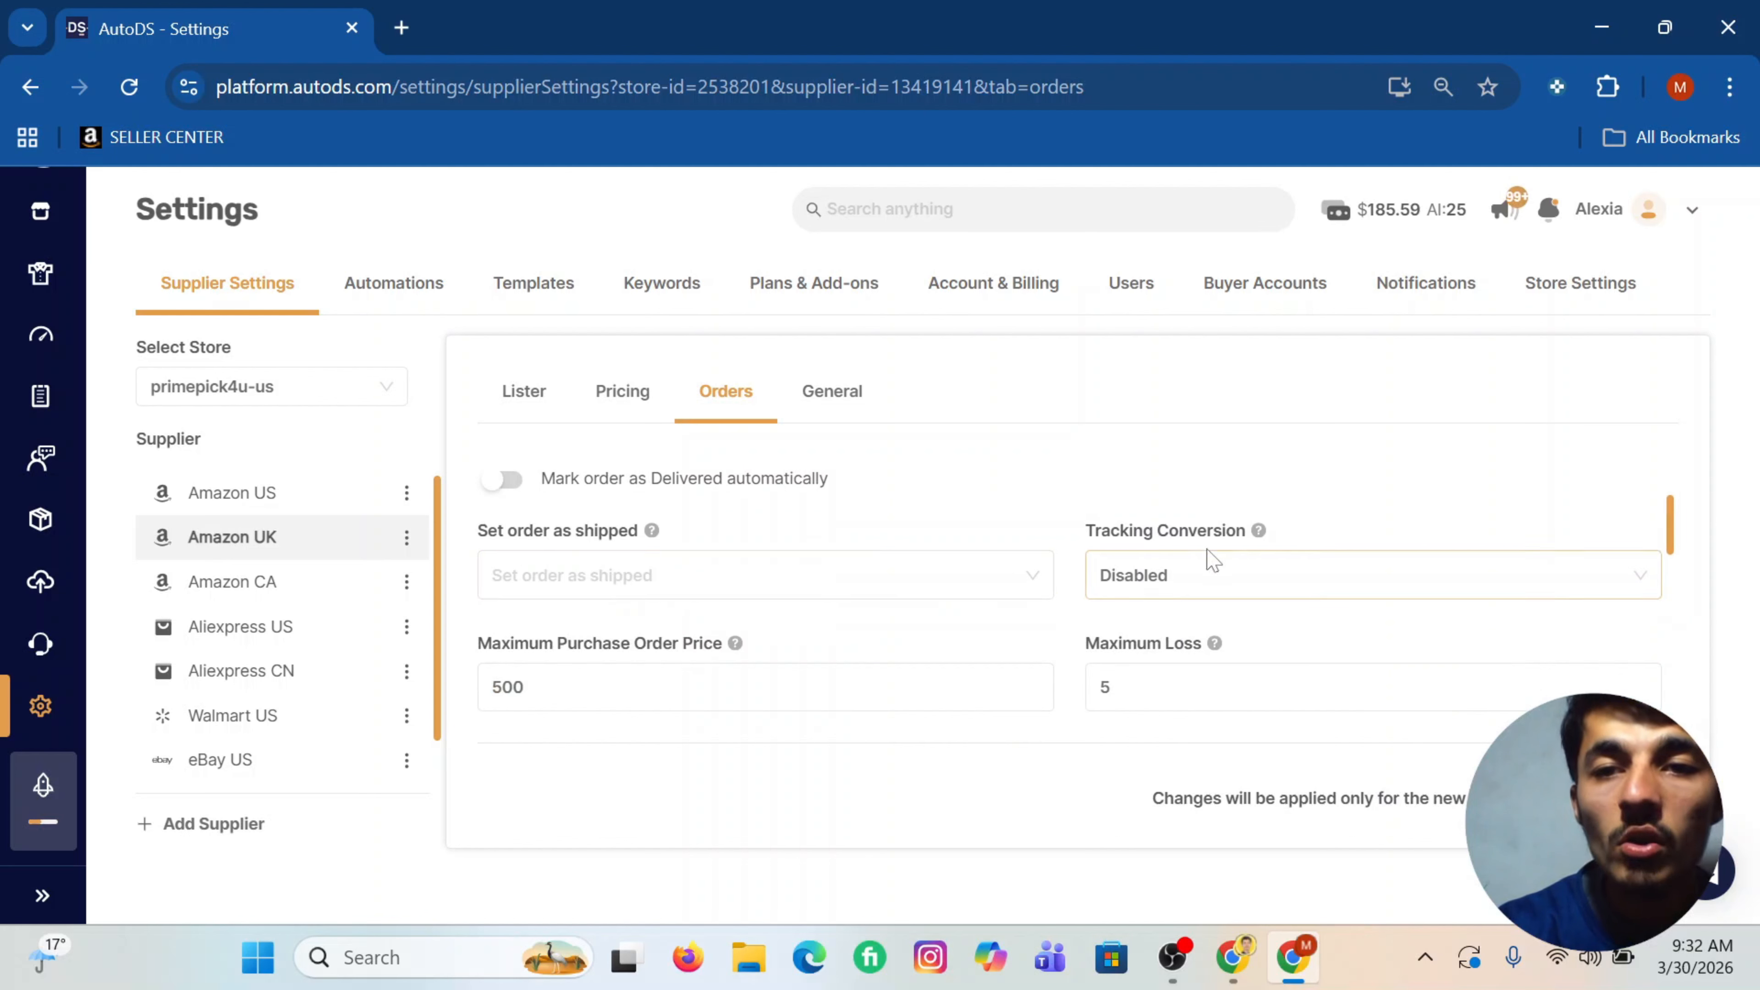
{"action": "left_click", "coordinate": [1213, 578]}
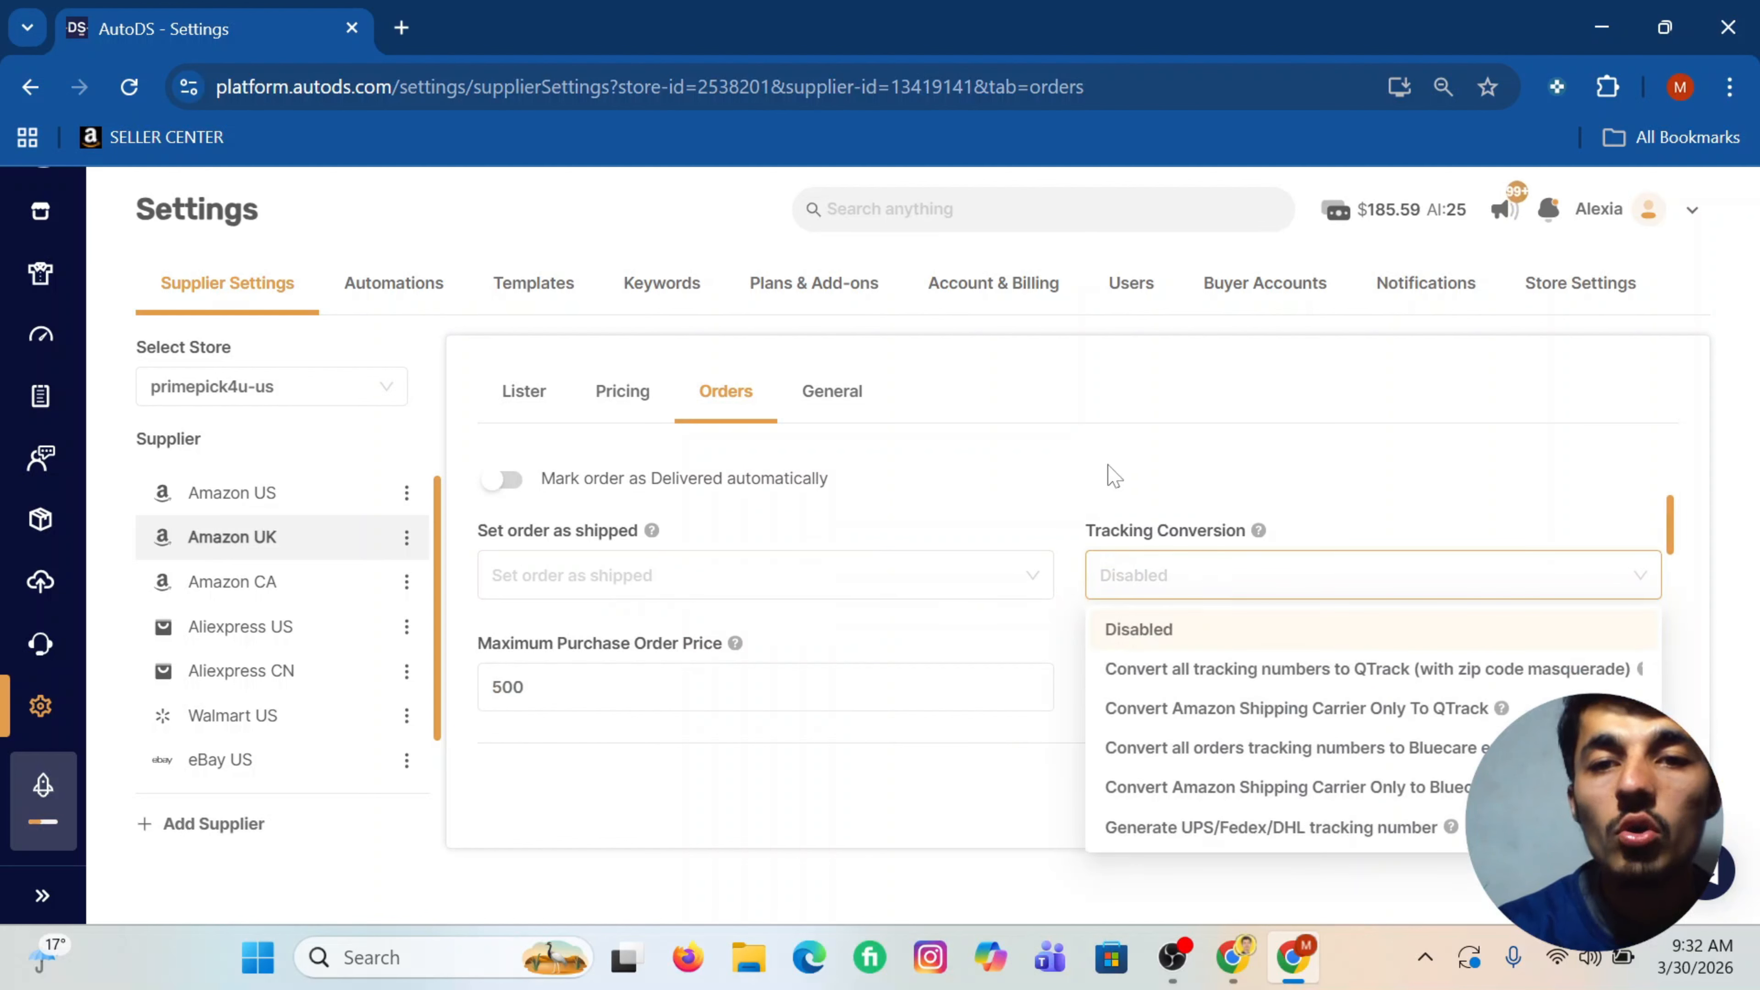
{"action": "left_click", "coordinate": [1153, 583]}
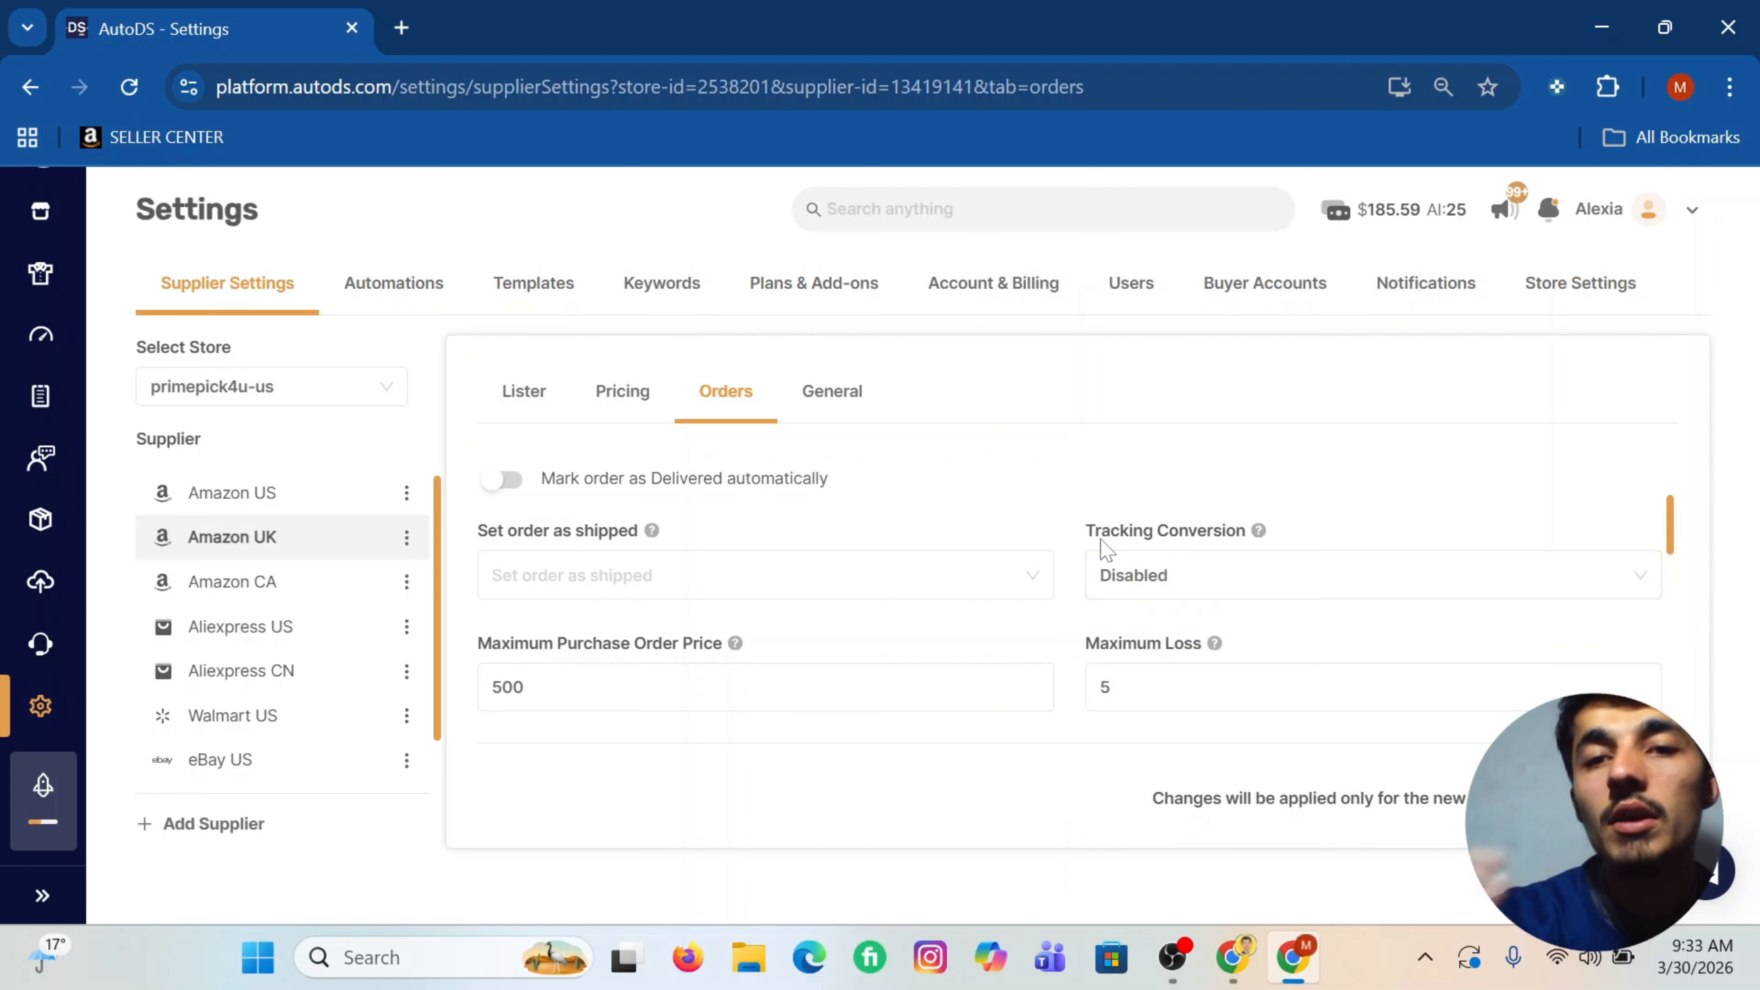
{"action": "scroll", "coordinate": [711, 523], "scroll_direction": "down", "scroll_amount": 1}
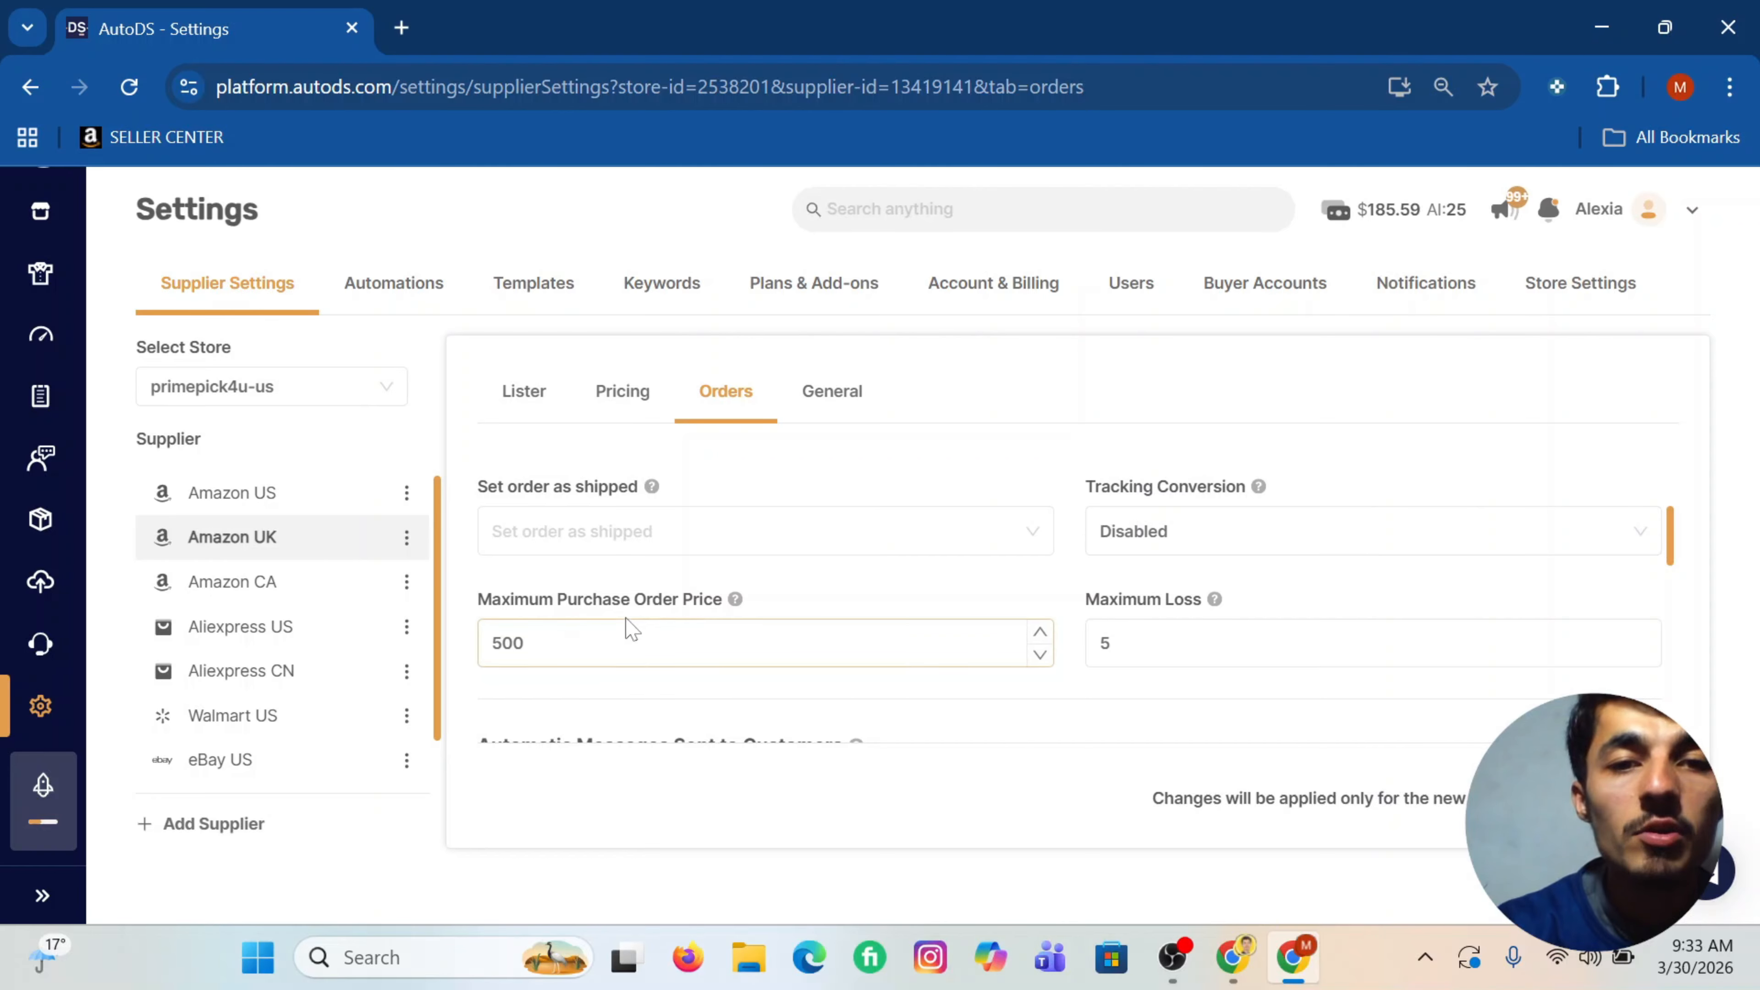
{"action": "scroll", "coordinate": [1075, 601], "scroll_direction": "down", "scroll_amount": 1}
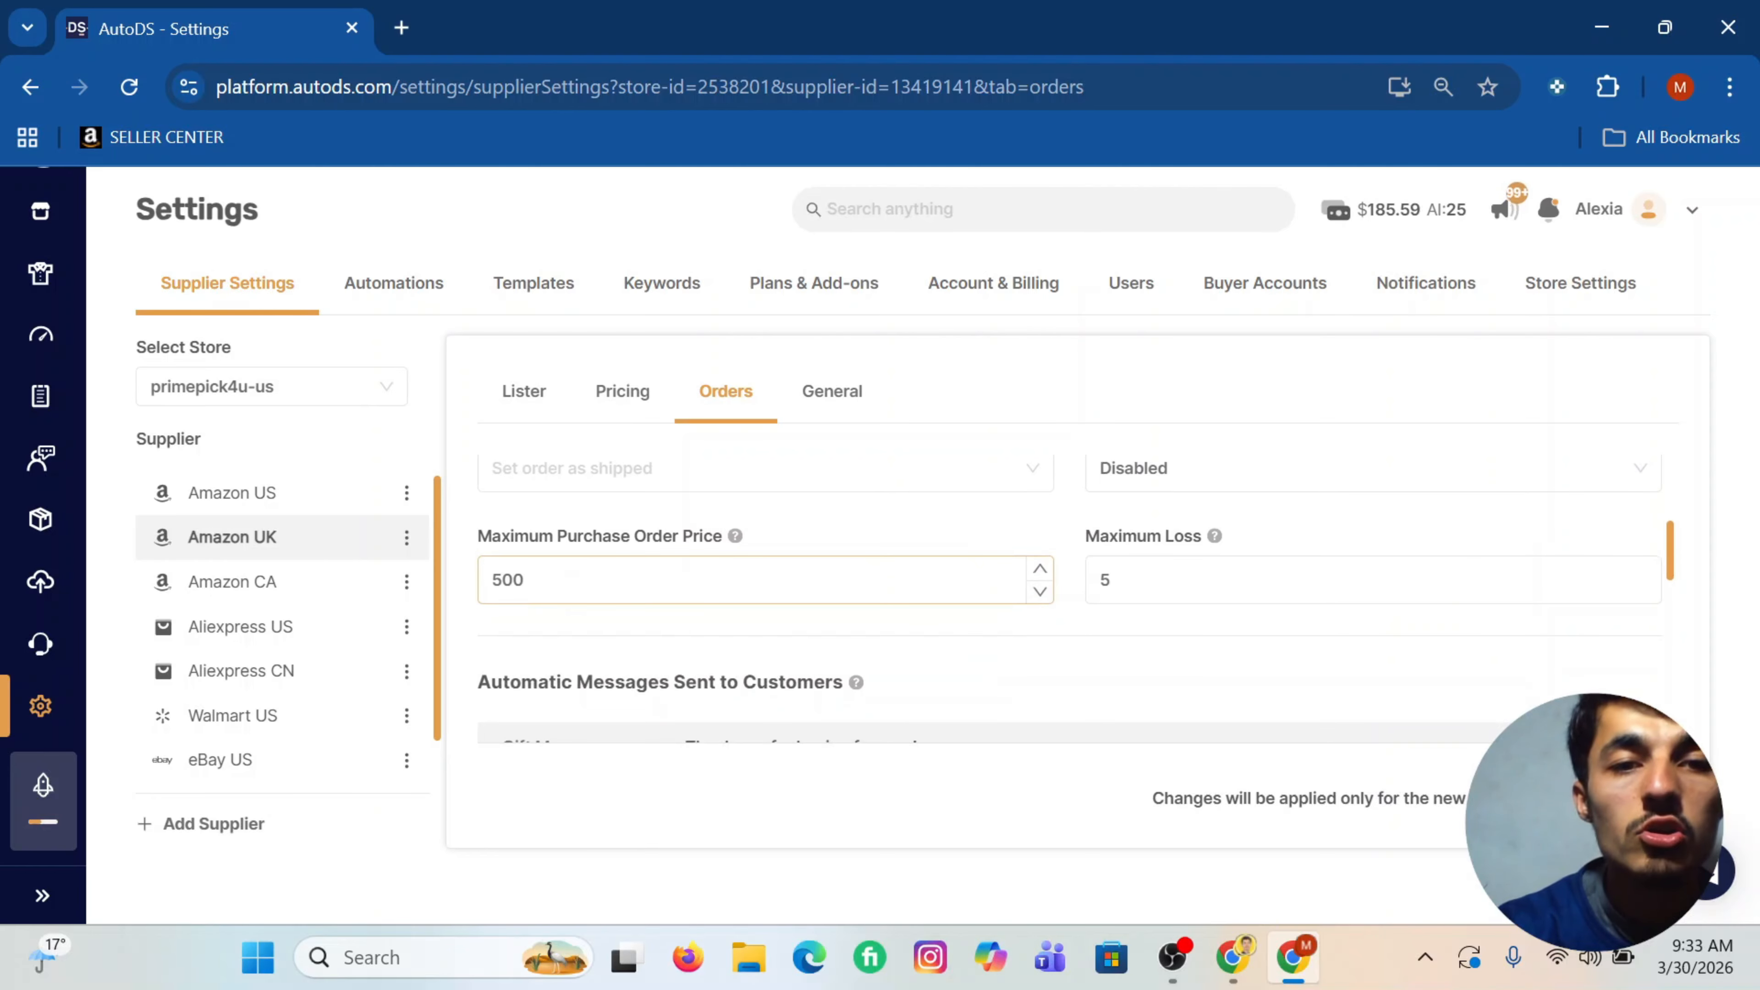
{"action": "double_click", "coordinate": [509, 580]}
{"action": "mouse_move", "coordinate": [733, 539]}
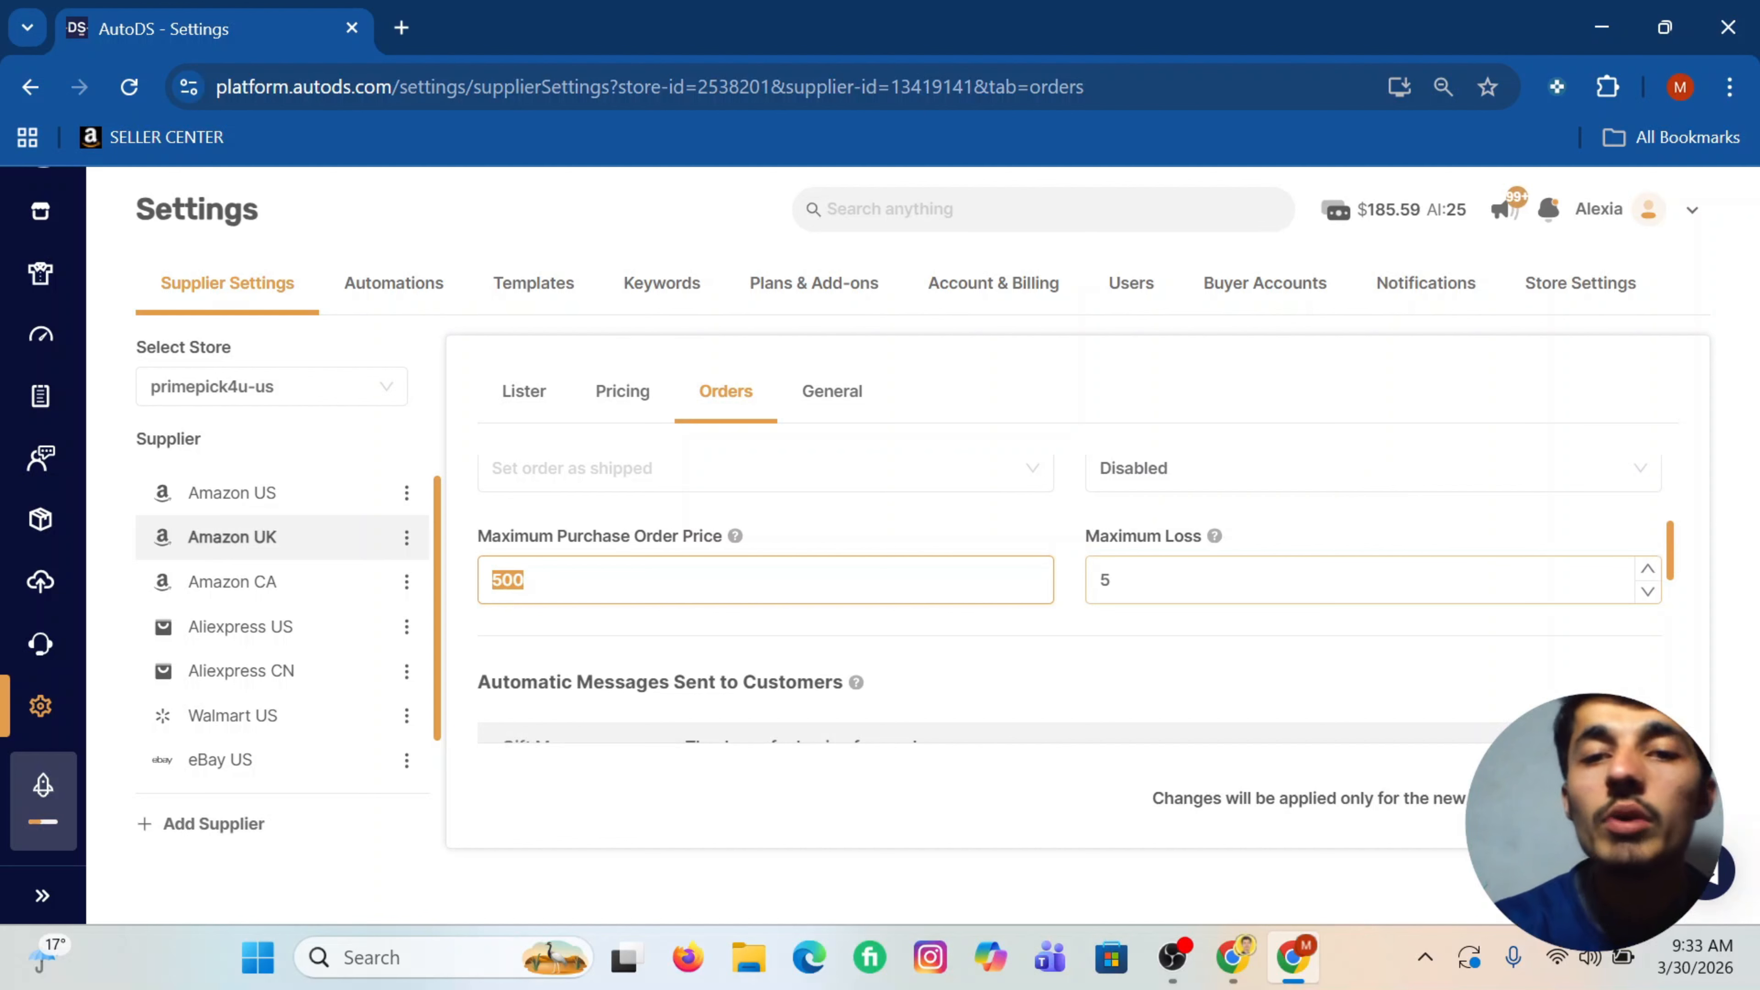
Step: Toggle the Feedback automatic message on and then back off
{"action": "scroll", "coordinate": [937, 512], "scroll_direction": "down", "scroll_amount": 2}
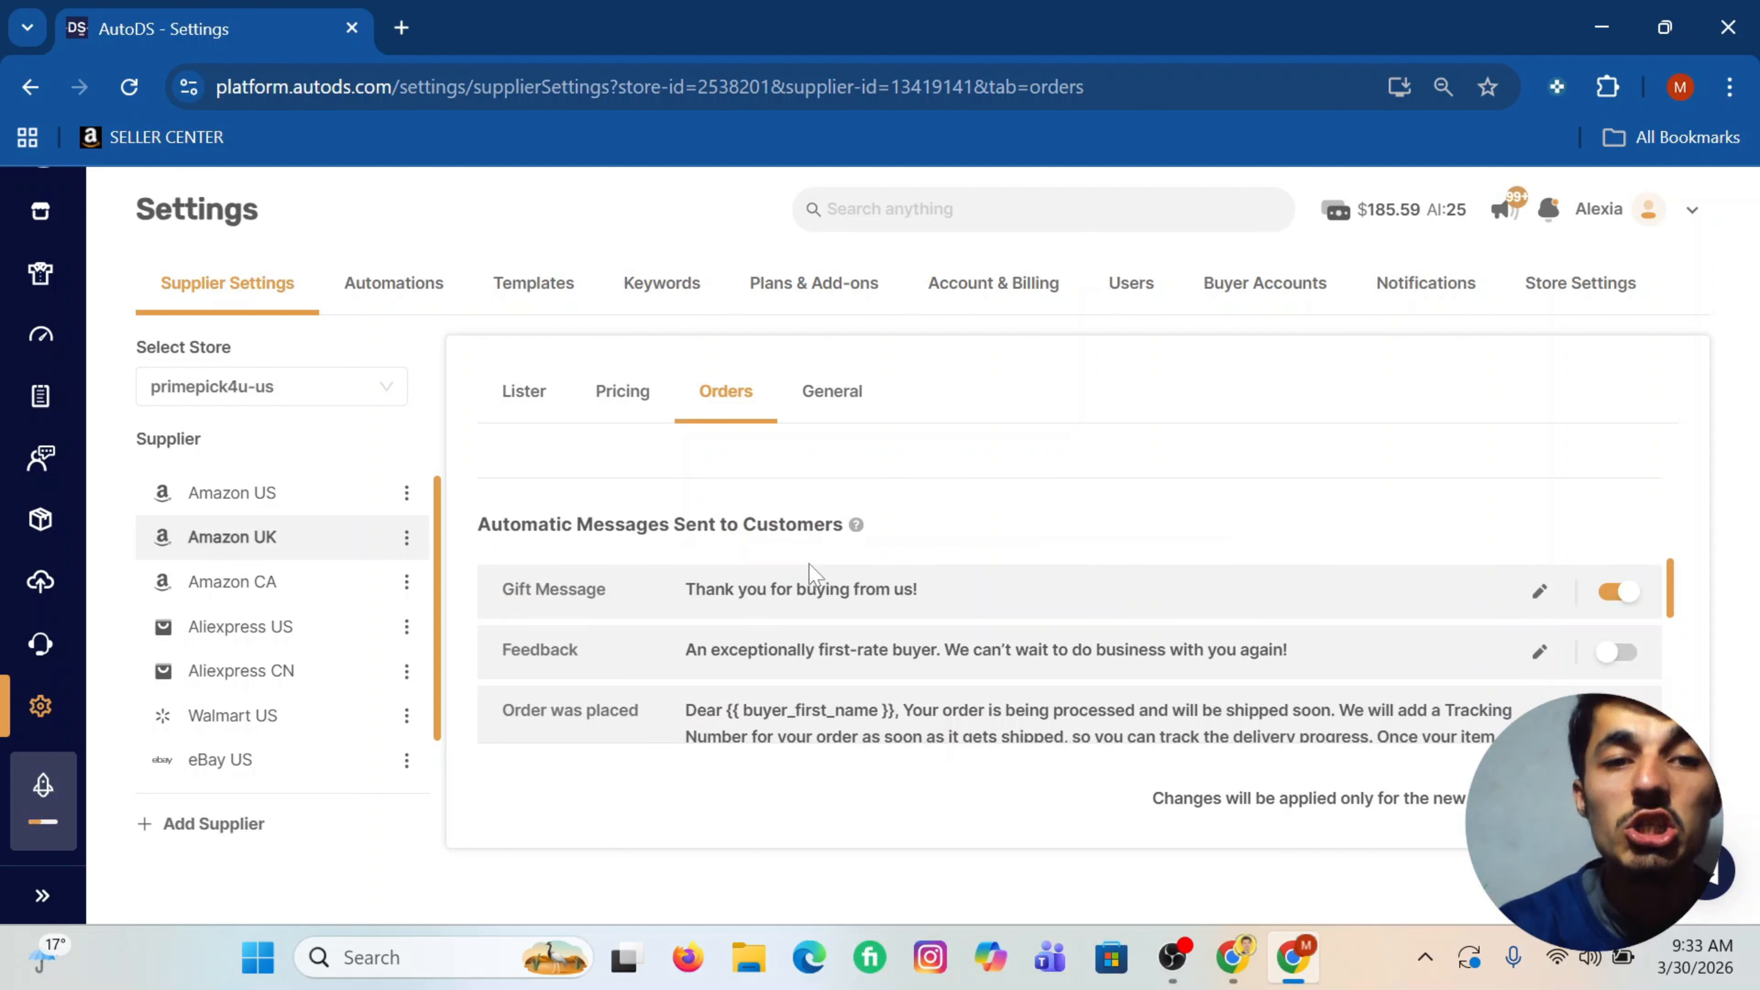
{"action": "scroll", "coordinate": [1081, 590], "scroll_direction": "down", "scroll_amount": 1}
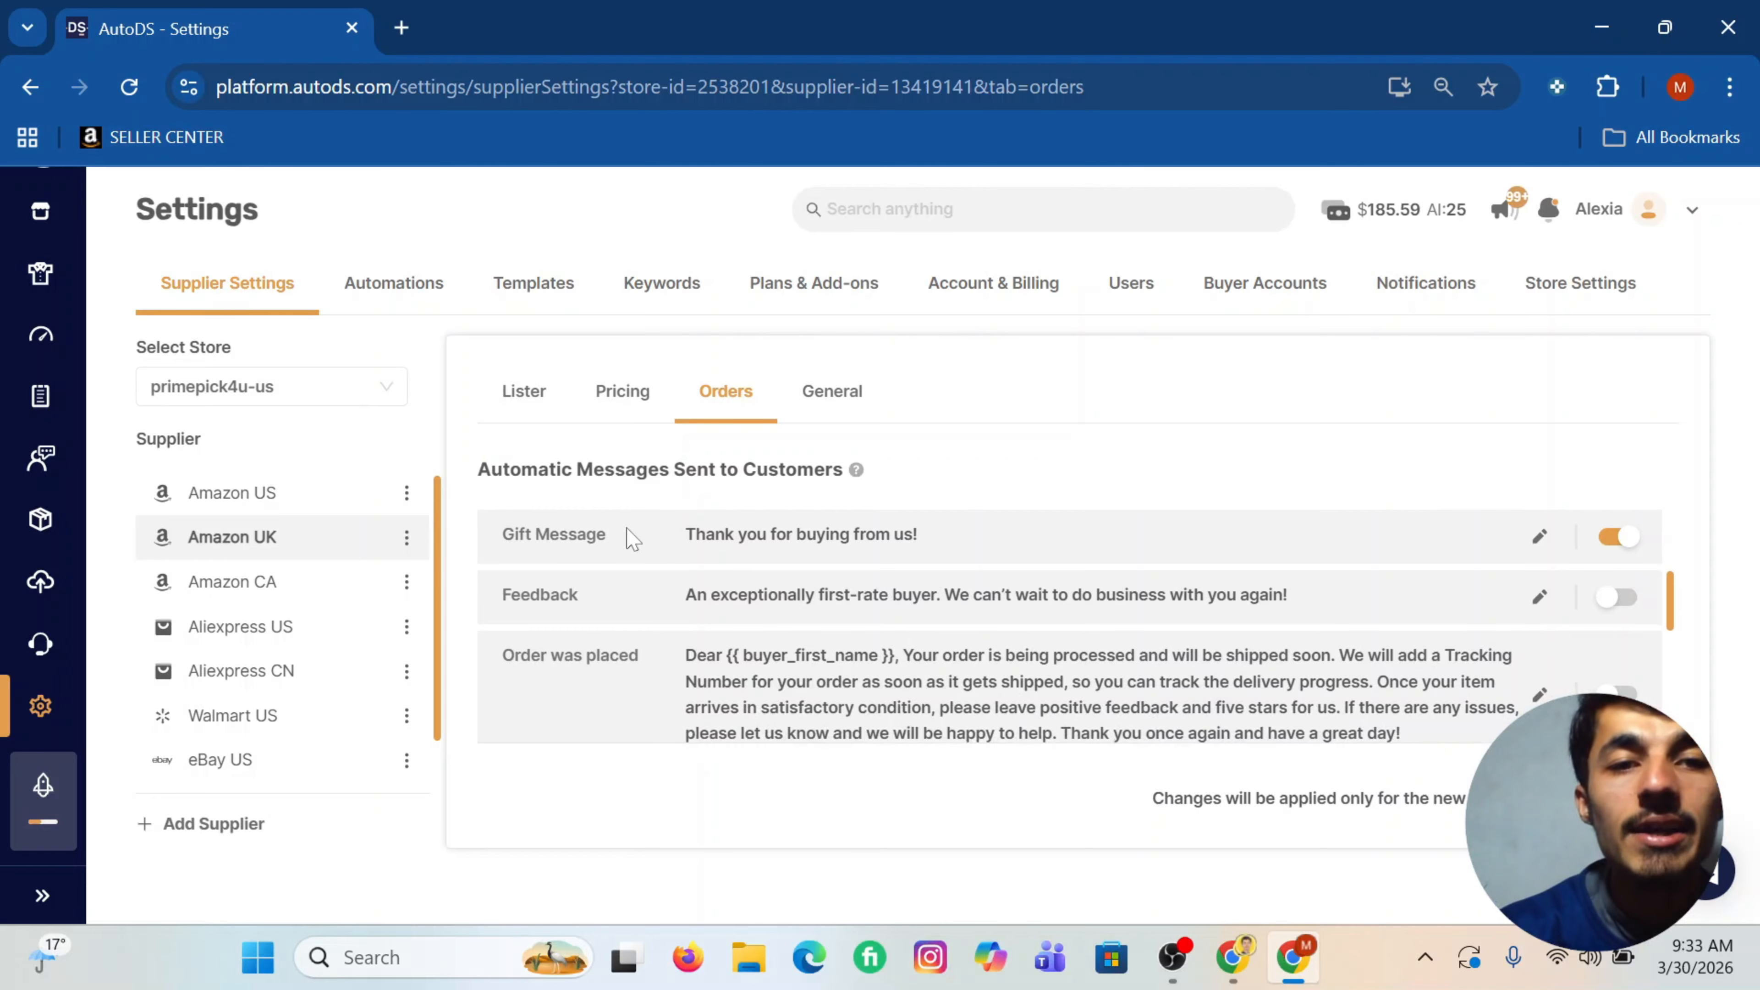
{"action": "left_click_drag", "start_coordinate": [615, 538], "coordinate": [488, 551]}
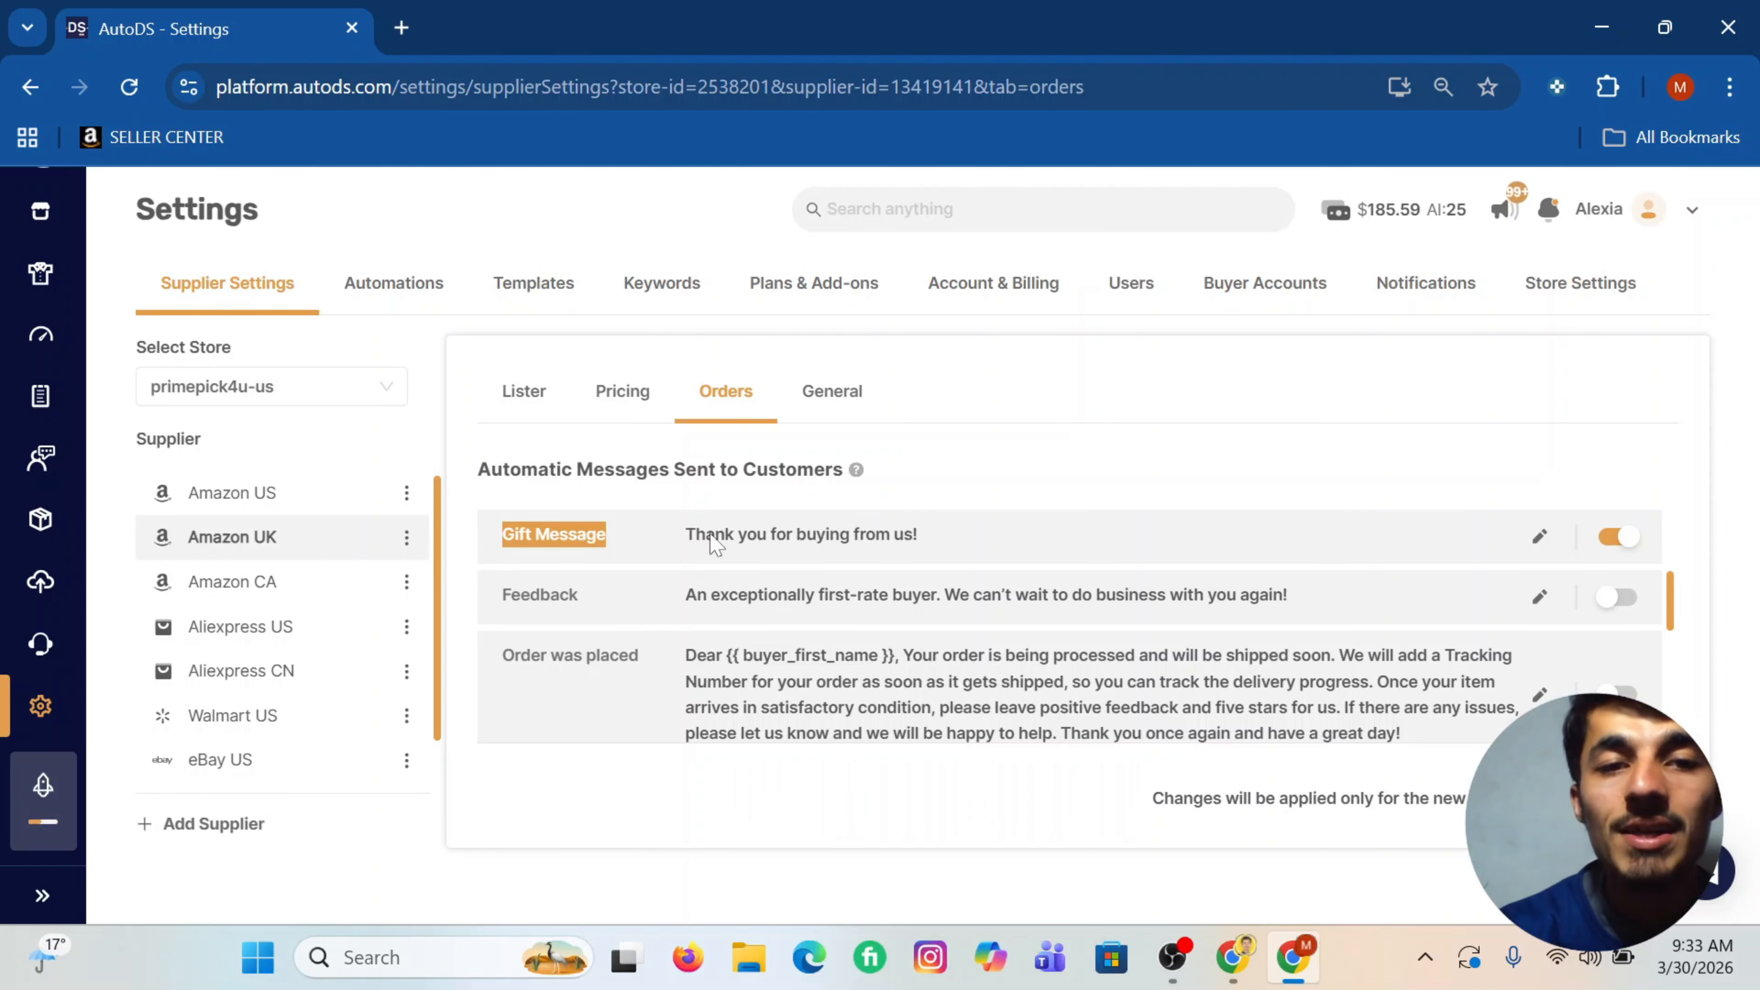
{"action": "scroll", "coordinate": [527, 534], "scroll_direction": "down", "scroll_amount": 1}
{"action": "left_click", "coordinate": [601, 541]}
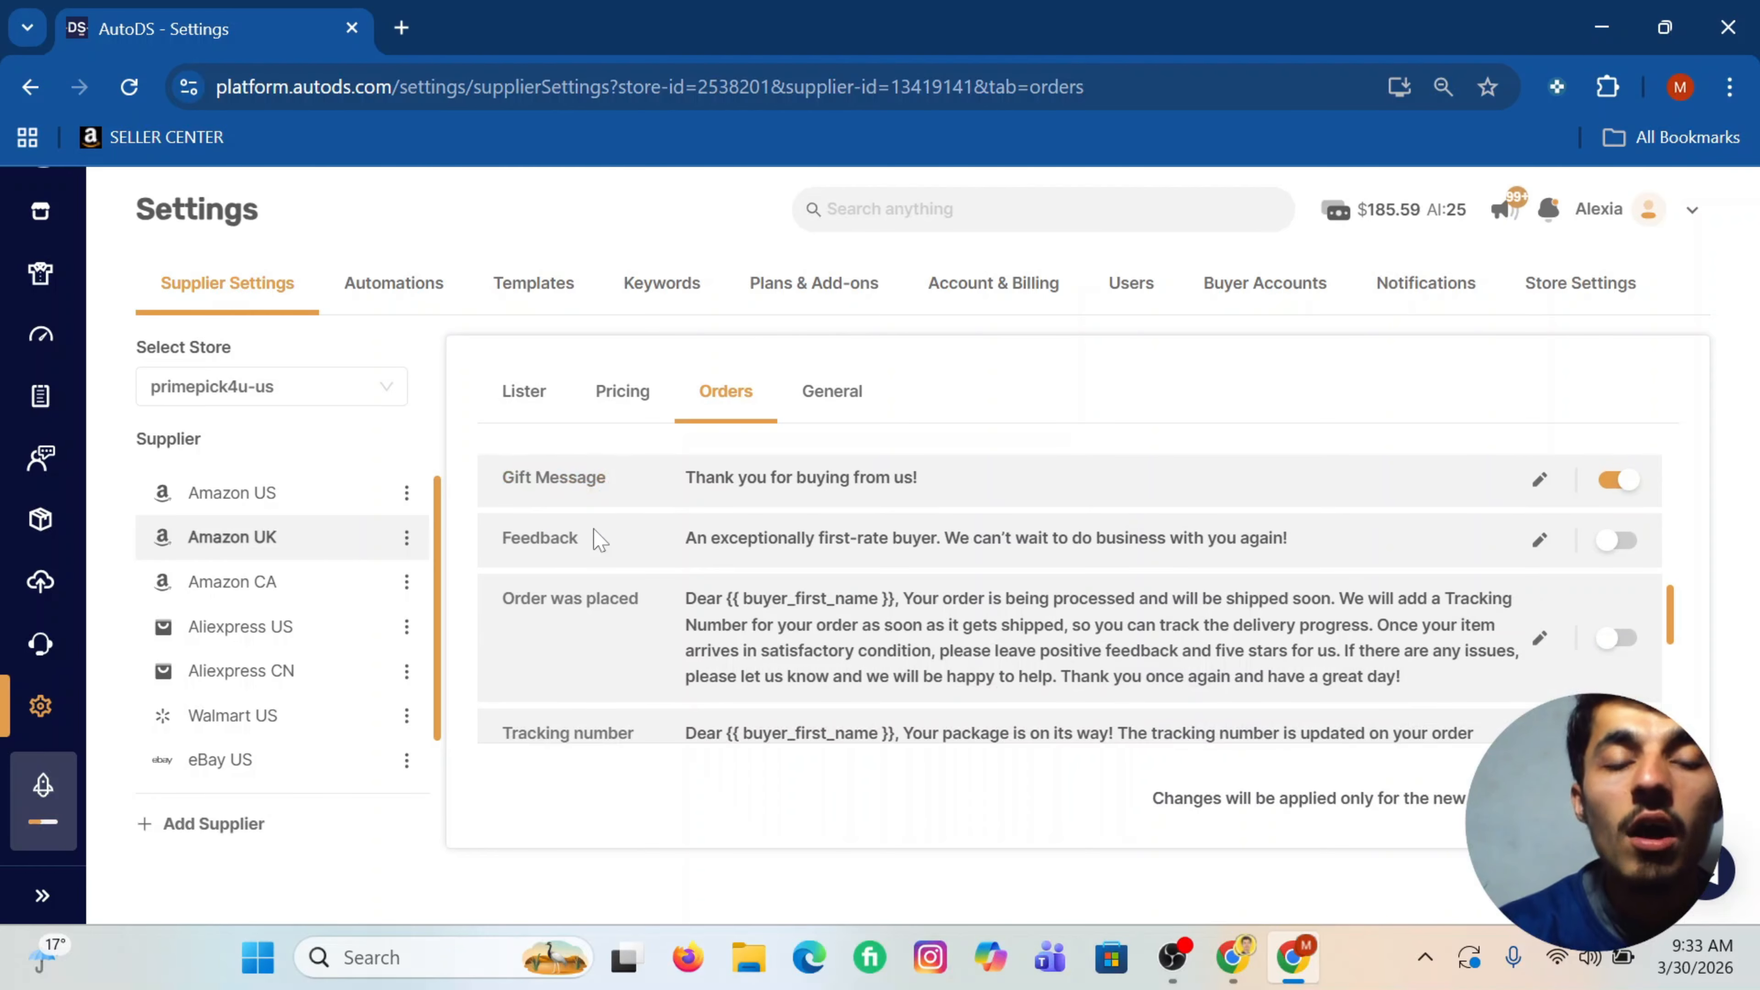
{"action": "left_click", "coordinate": [1617, 540]}
{"action": "scroll", "coordinate": [1613, 506], "scroll_direction": "down", "scroll_amount": 1}
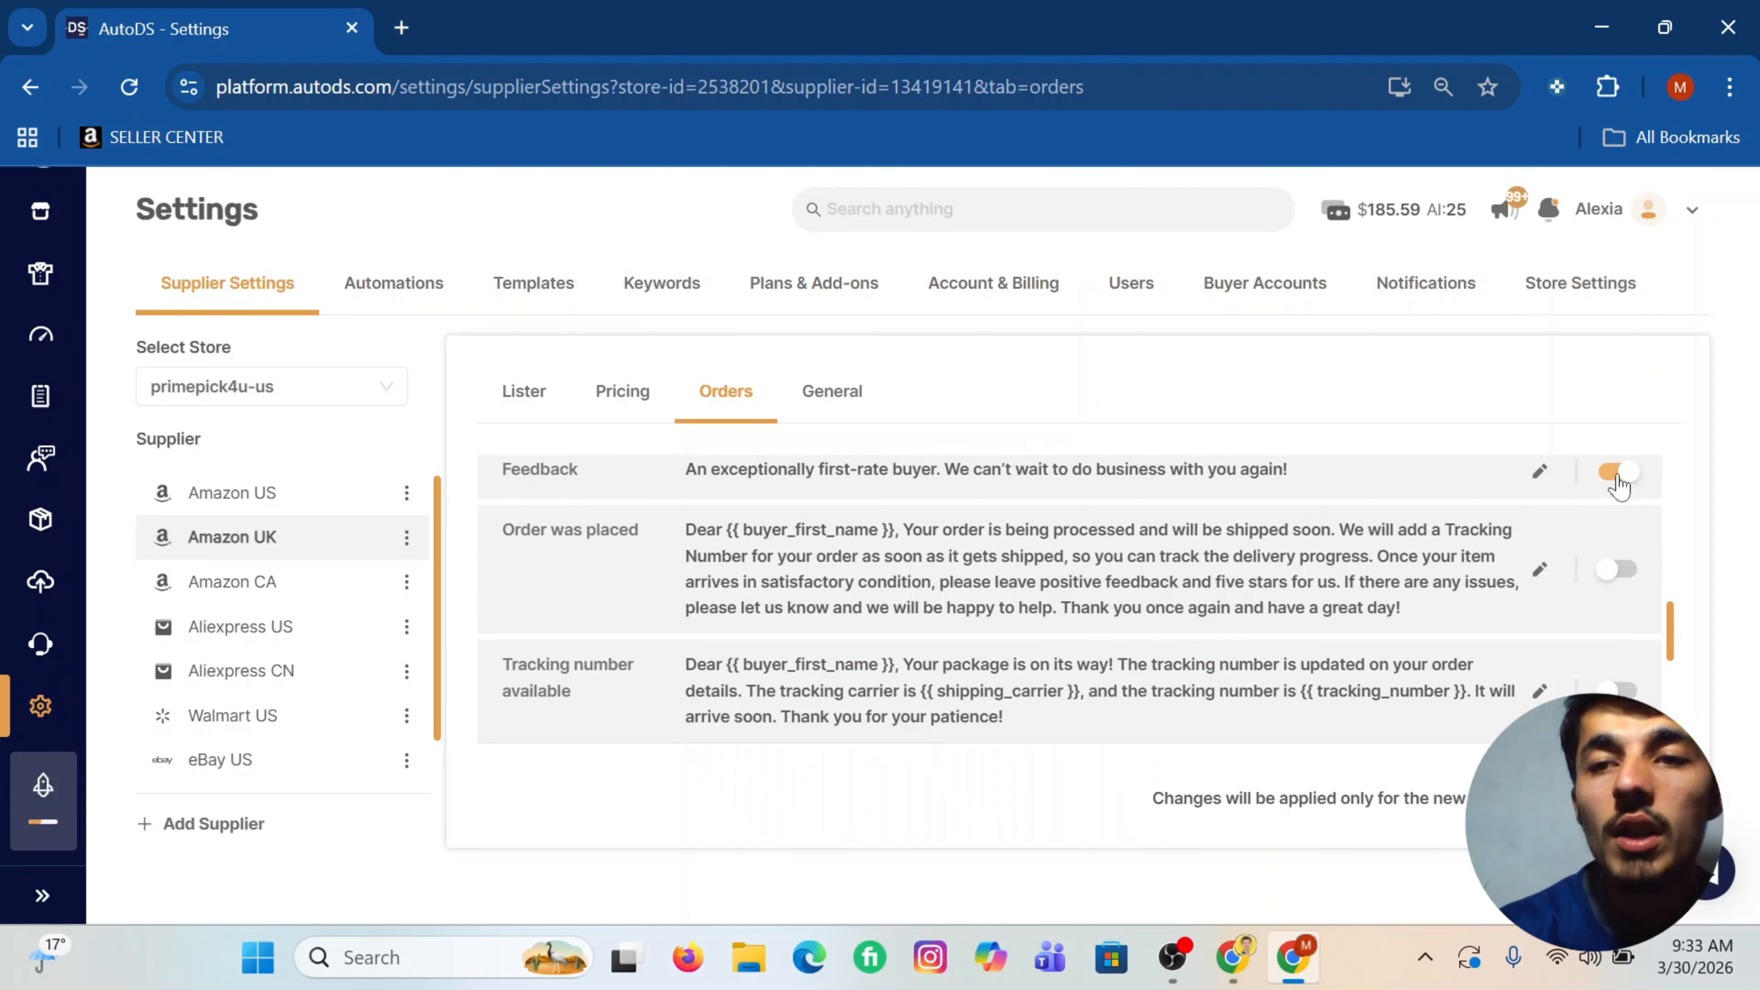
{"action": "left_click", "coordinate": [1617, 473]}
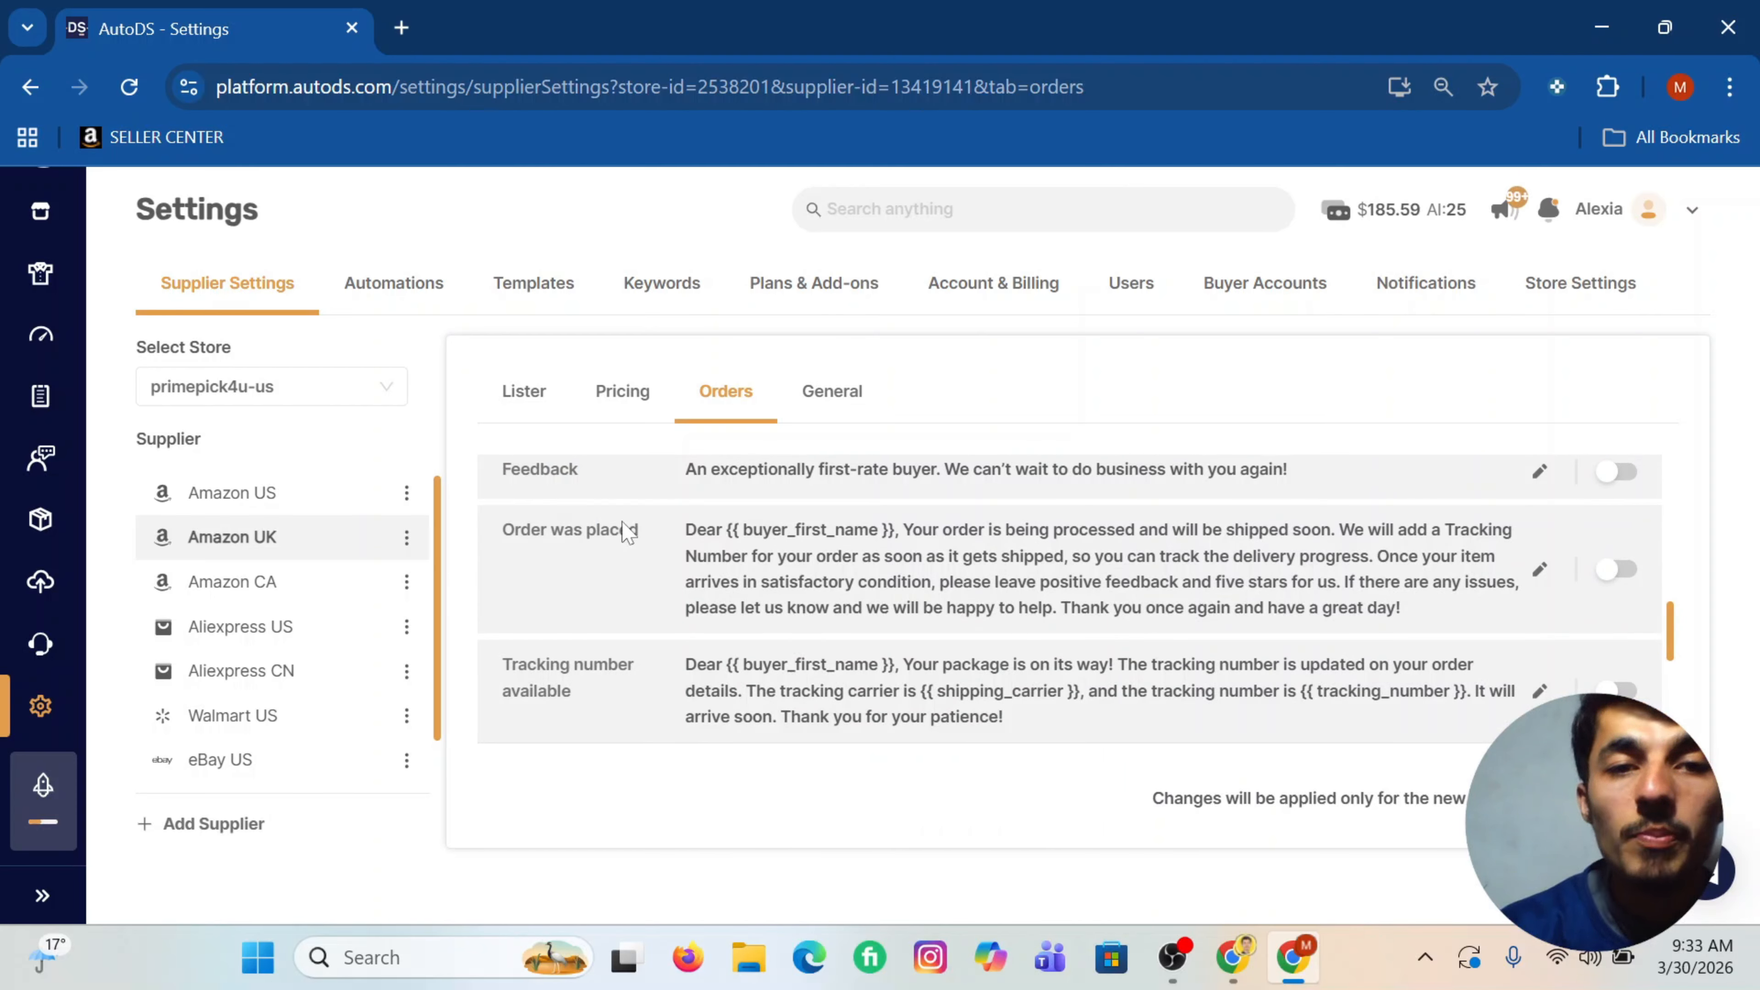
Step: Enable the Tracking number available message, leaving Order was delivered off
{"action": "scroll", "coordinate": [1033, 563], "scroll_direction": "down", "scroll_amount": 1}
{"action": "scroll", "coordinate": [1498, 525], "scroll_direction": "down", "scroll_amount": 2}
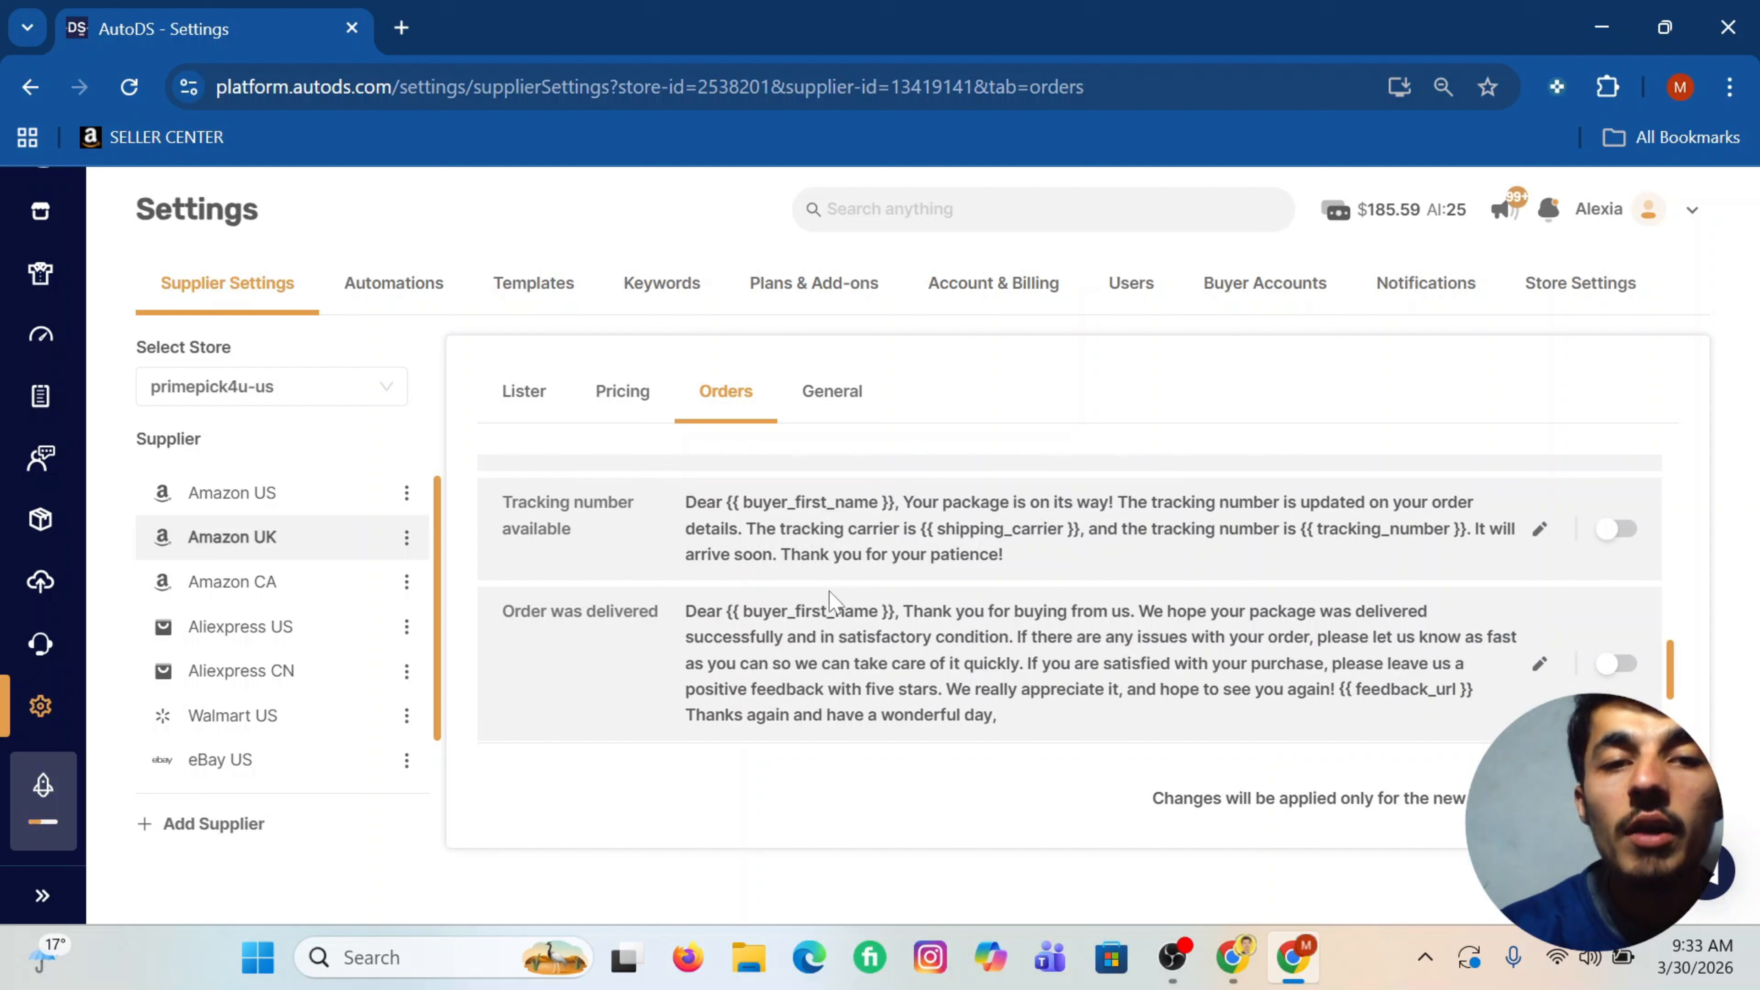
{"action": "left_click", "coordinate": [1620, 531]}
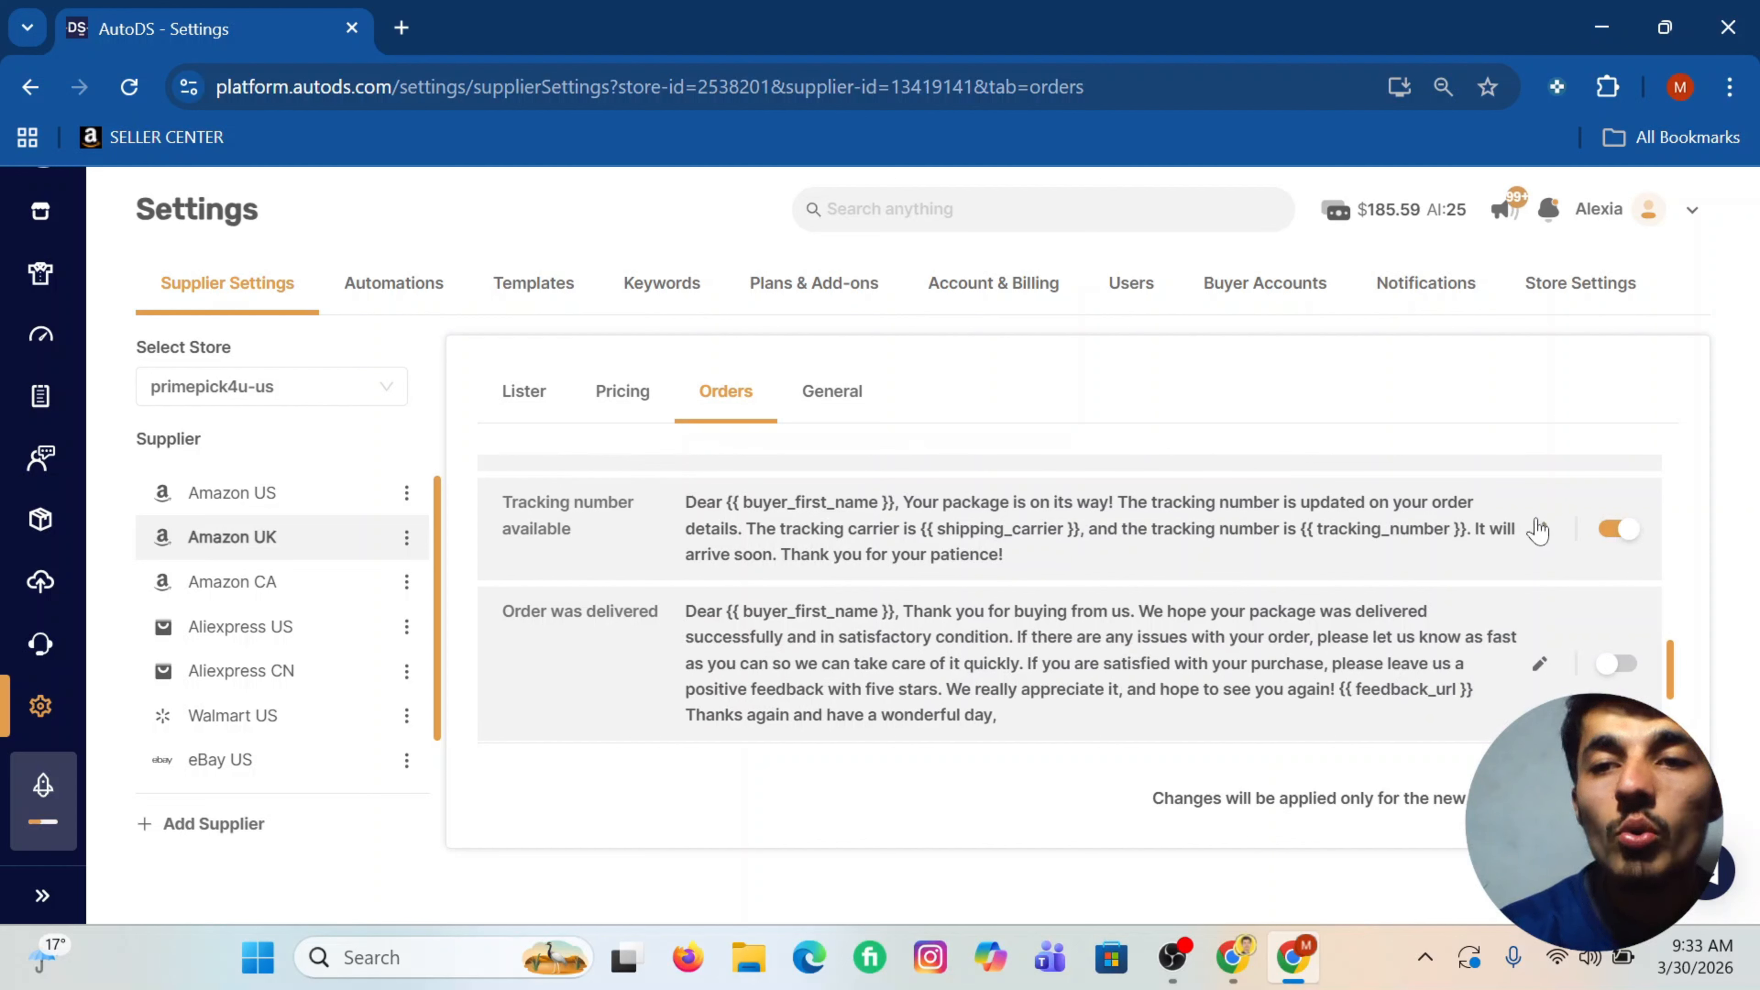
{"action": "scroll", "coordinate": [1035, 550], "scroll_direction": "down", "scroll_amount": 2}
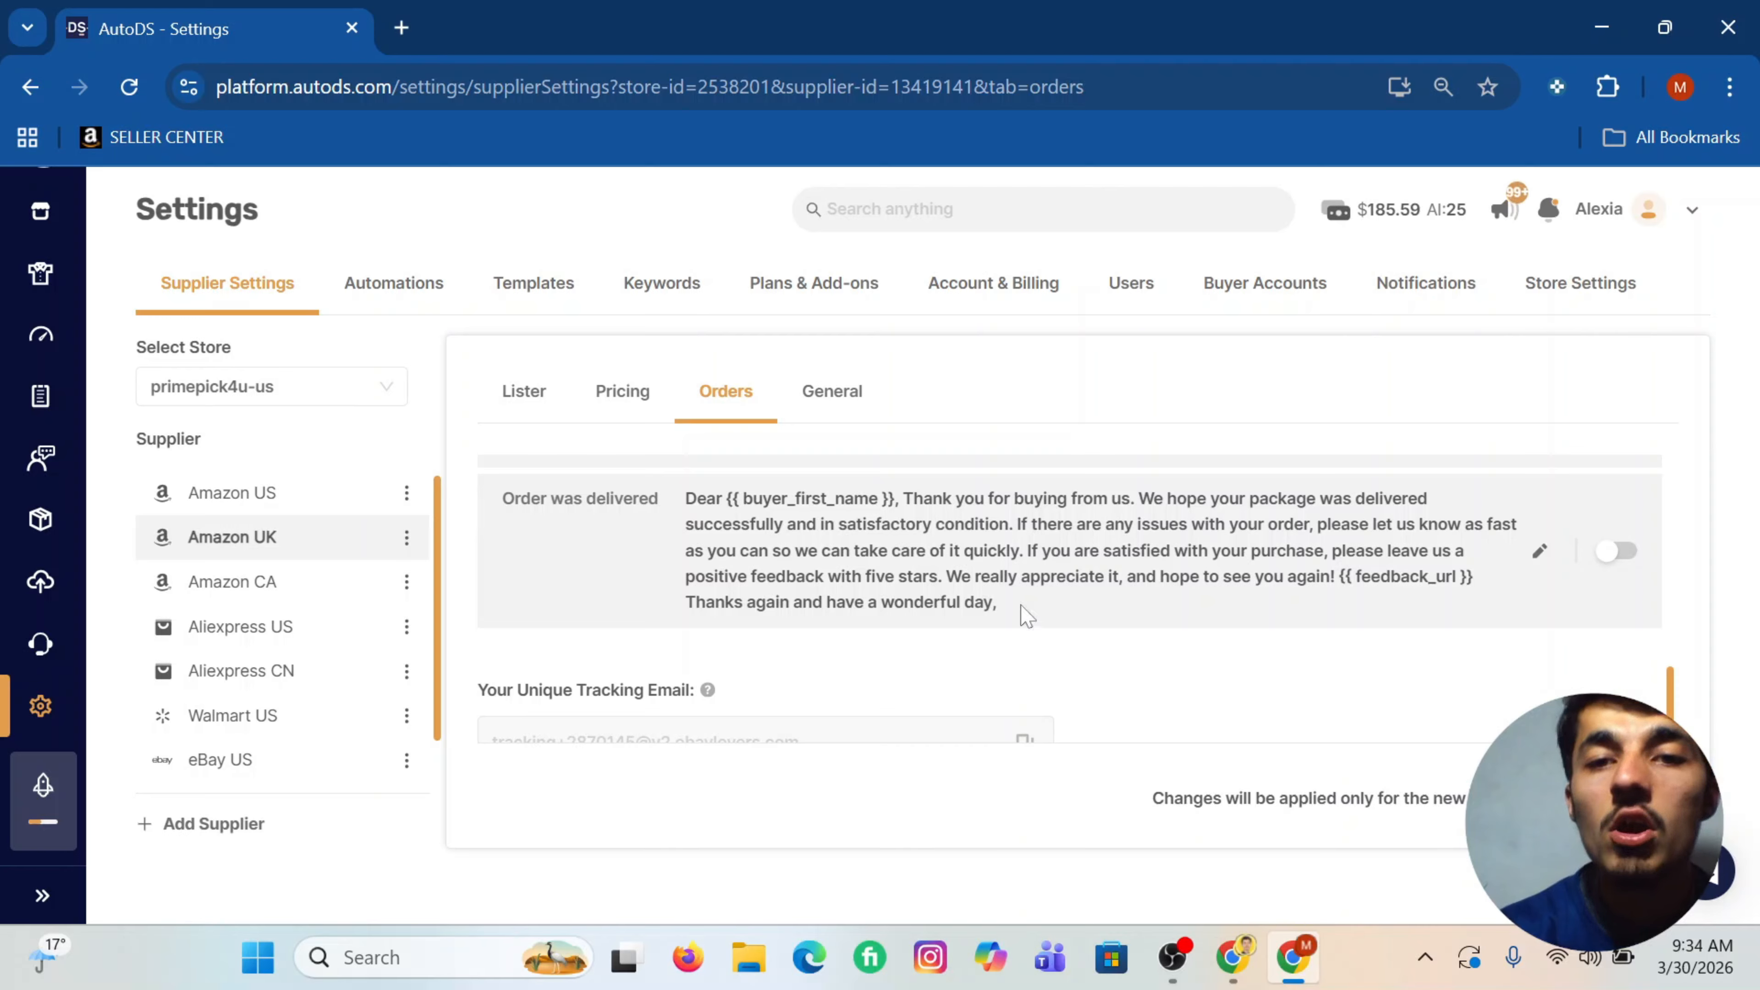
{"action": "left_click_drag", "start_coordinate": [999, 602], "coordinate": [653, 499]}
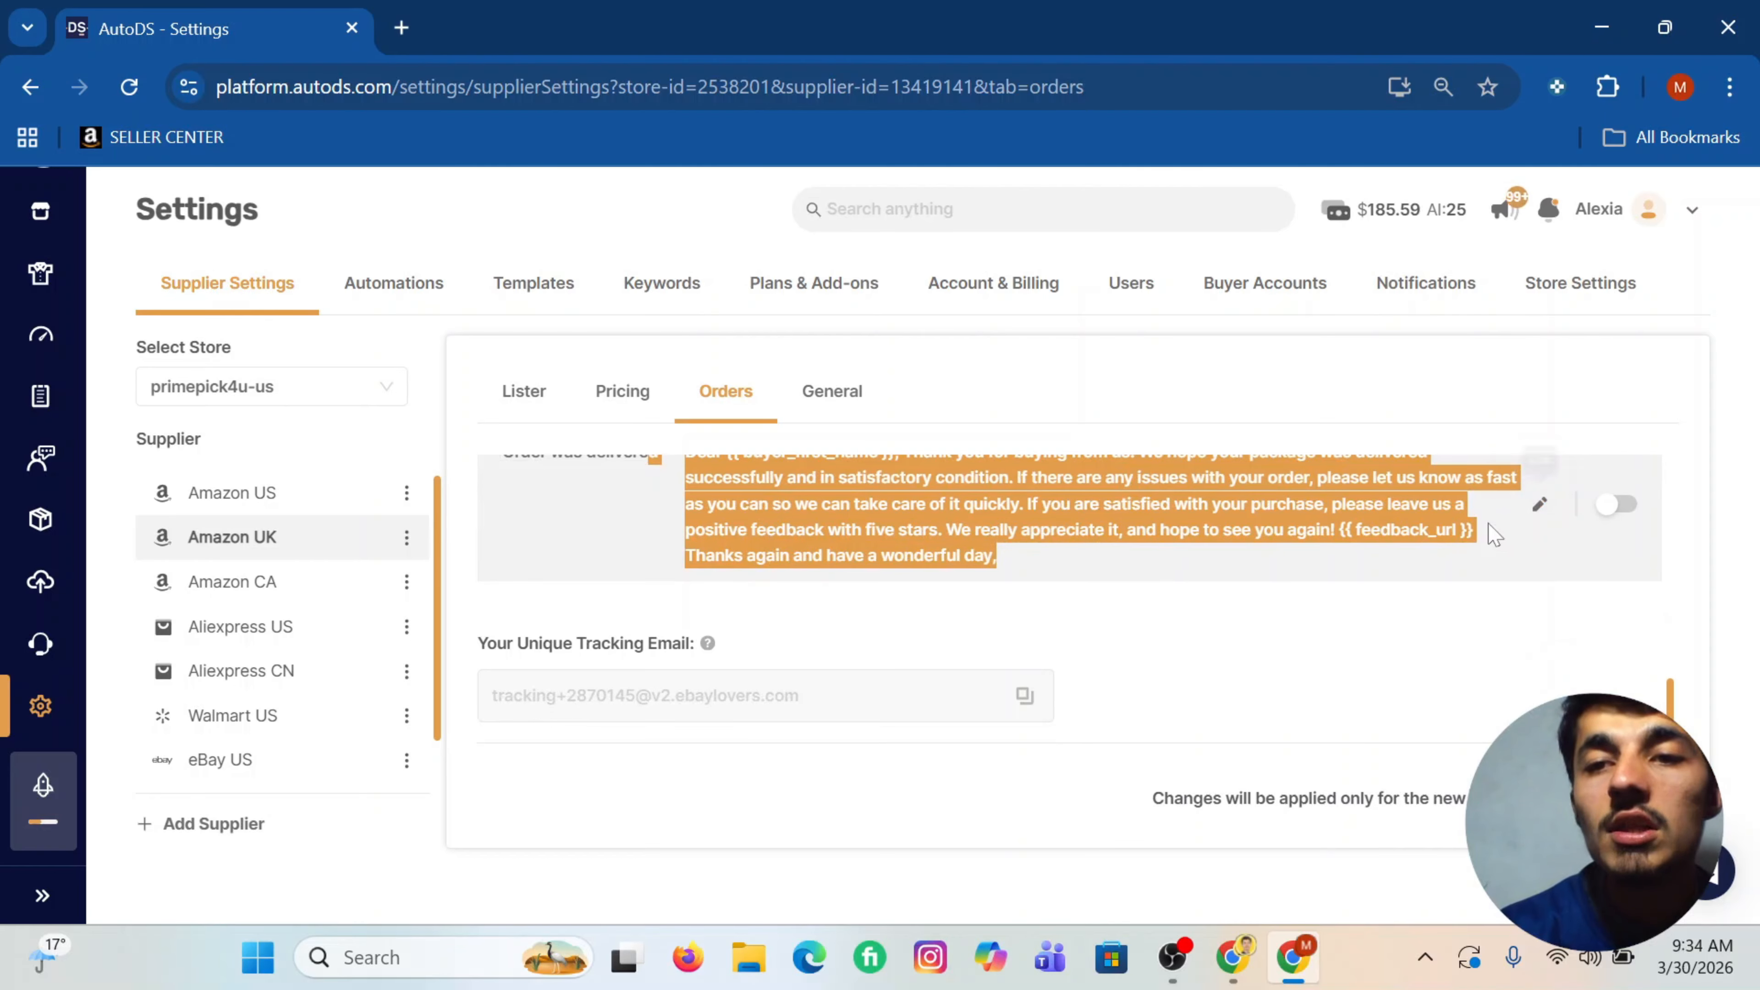
{"action": "scroll", "coordinate": [1490, 527], "scroll_direction": "down", "scroll_amount": 1}
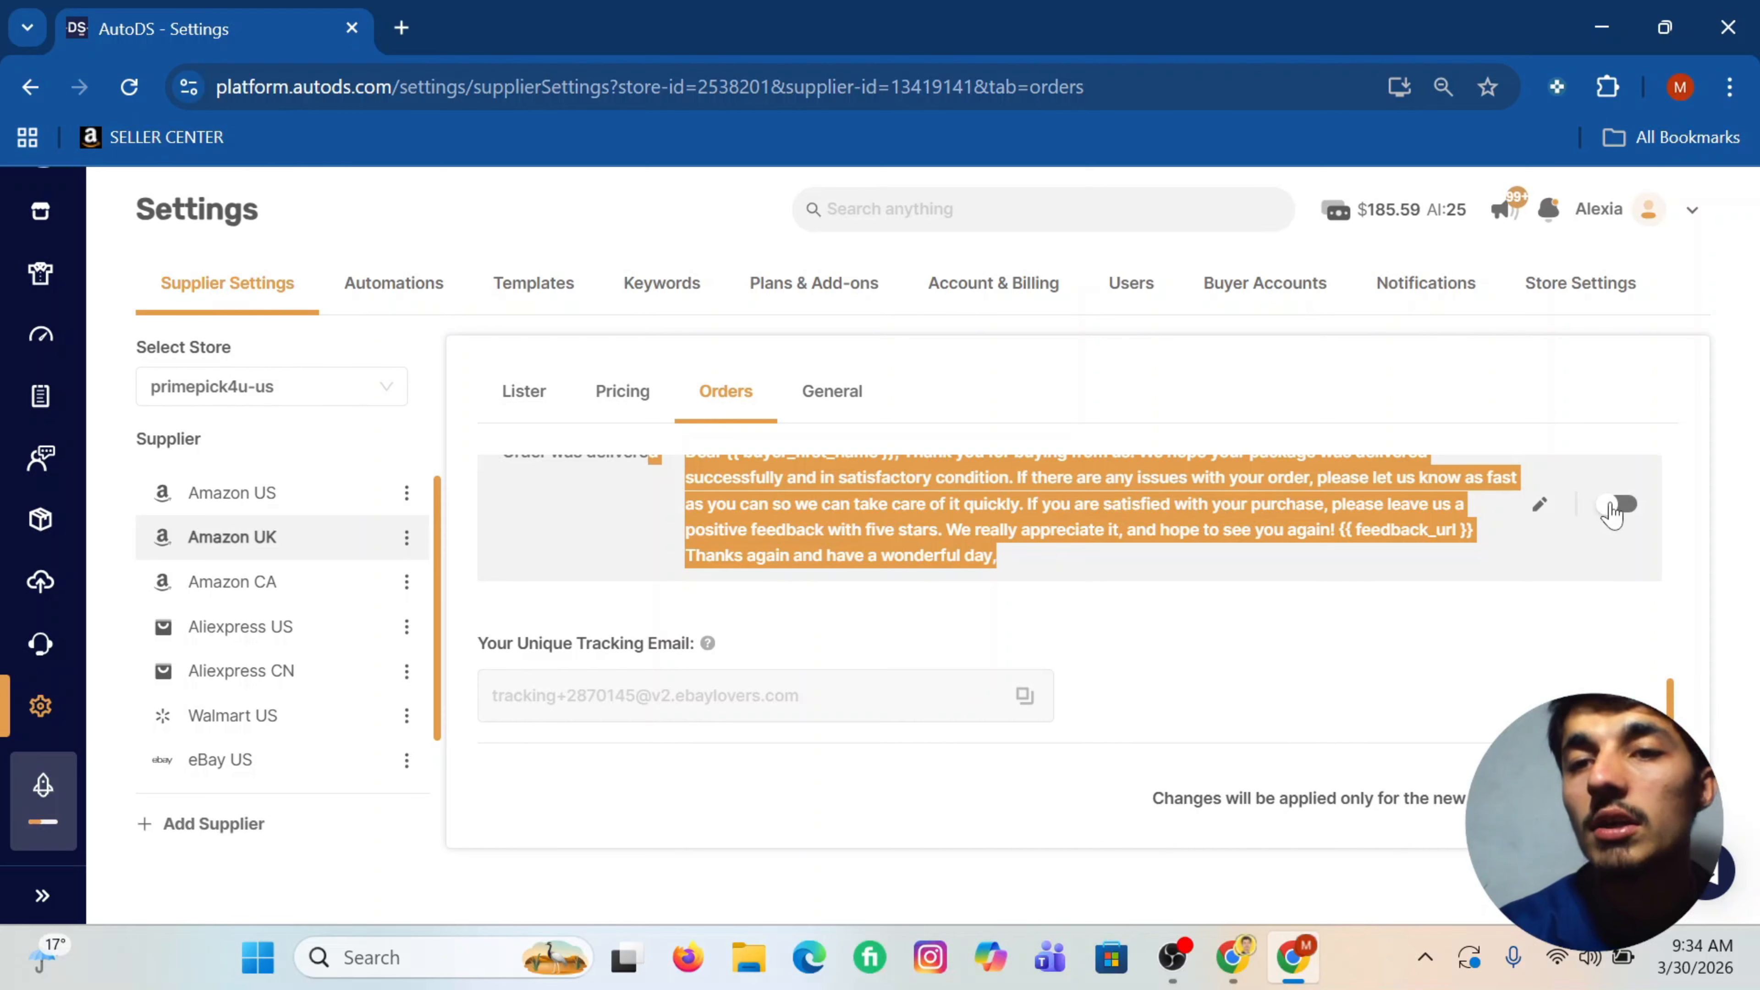
{"action": "scroll", "coordinate": [1064, 559], "scroll_direction": "up", "scroll_amount": 10}
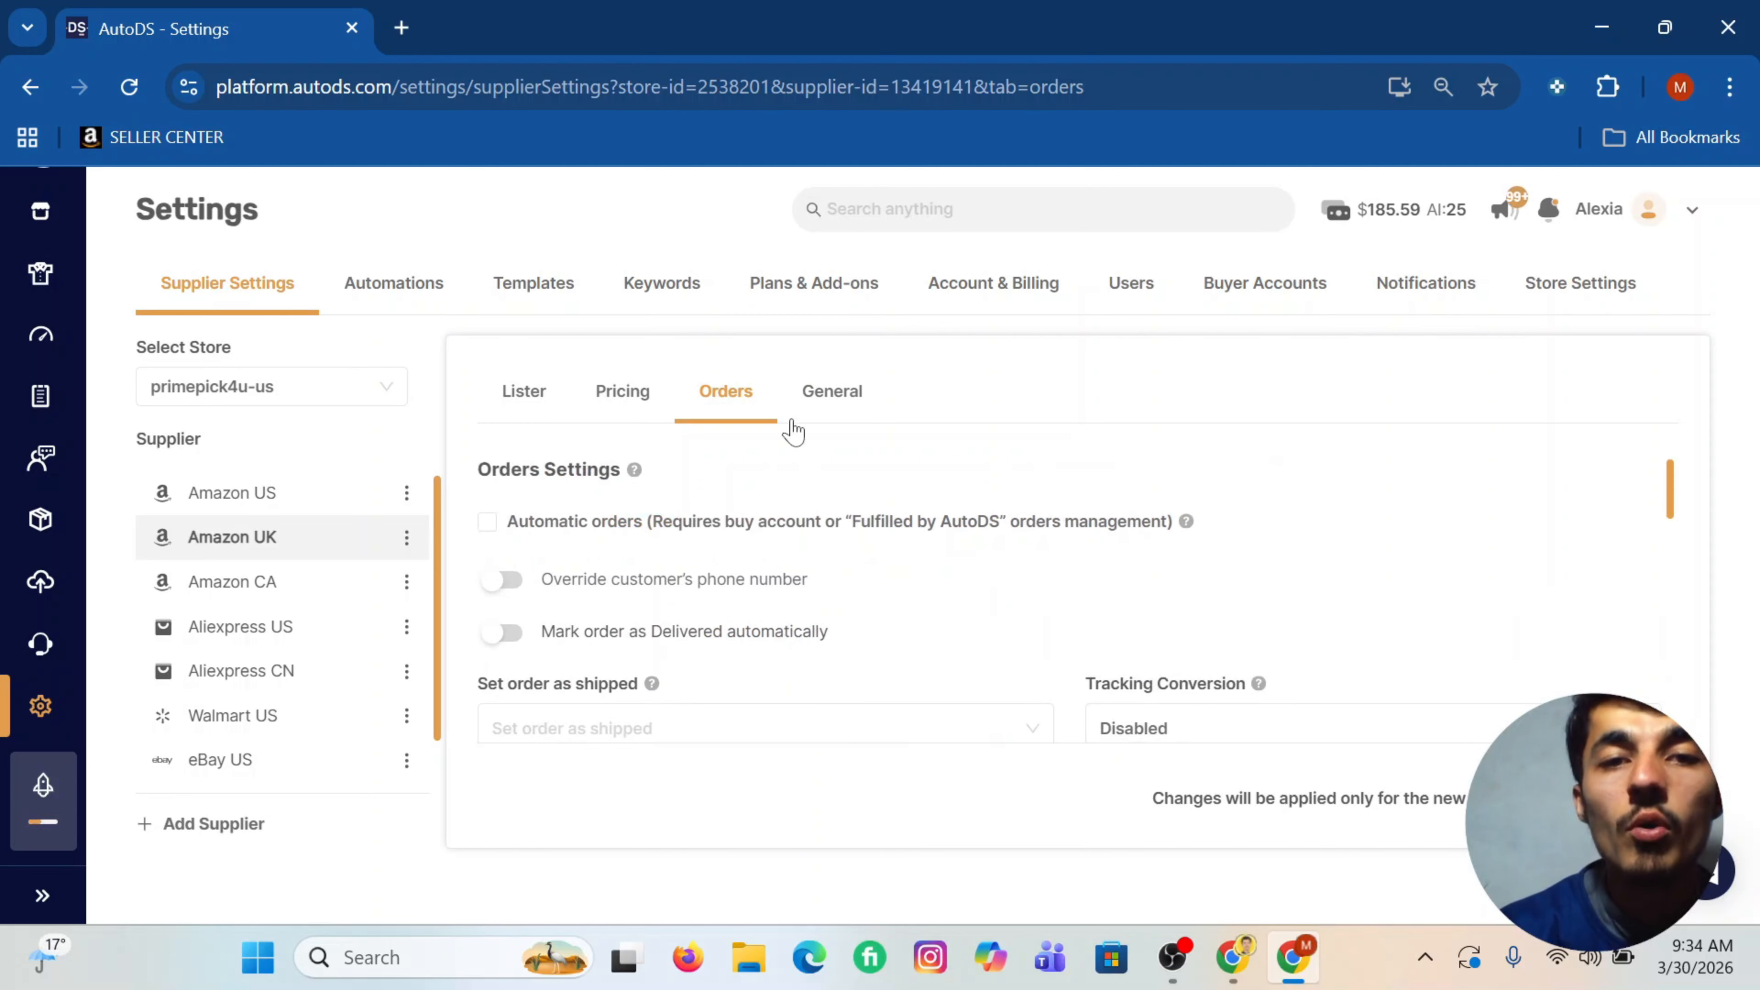
Step: In the General tab's Monitoring section, set Minimum Product Quantity to 5
{"action": "left_click", "coordinate": [859, 394]}
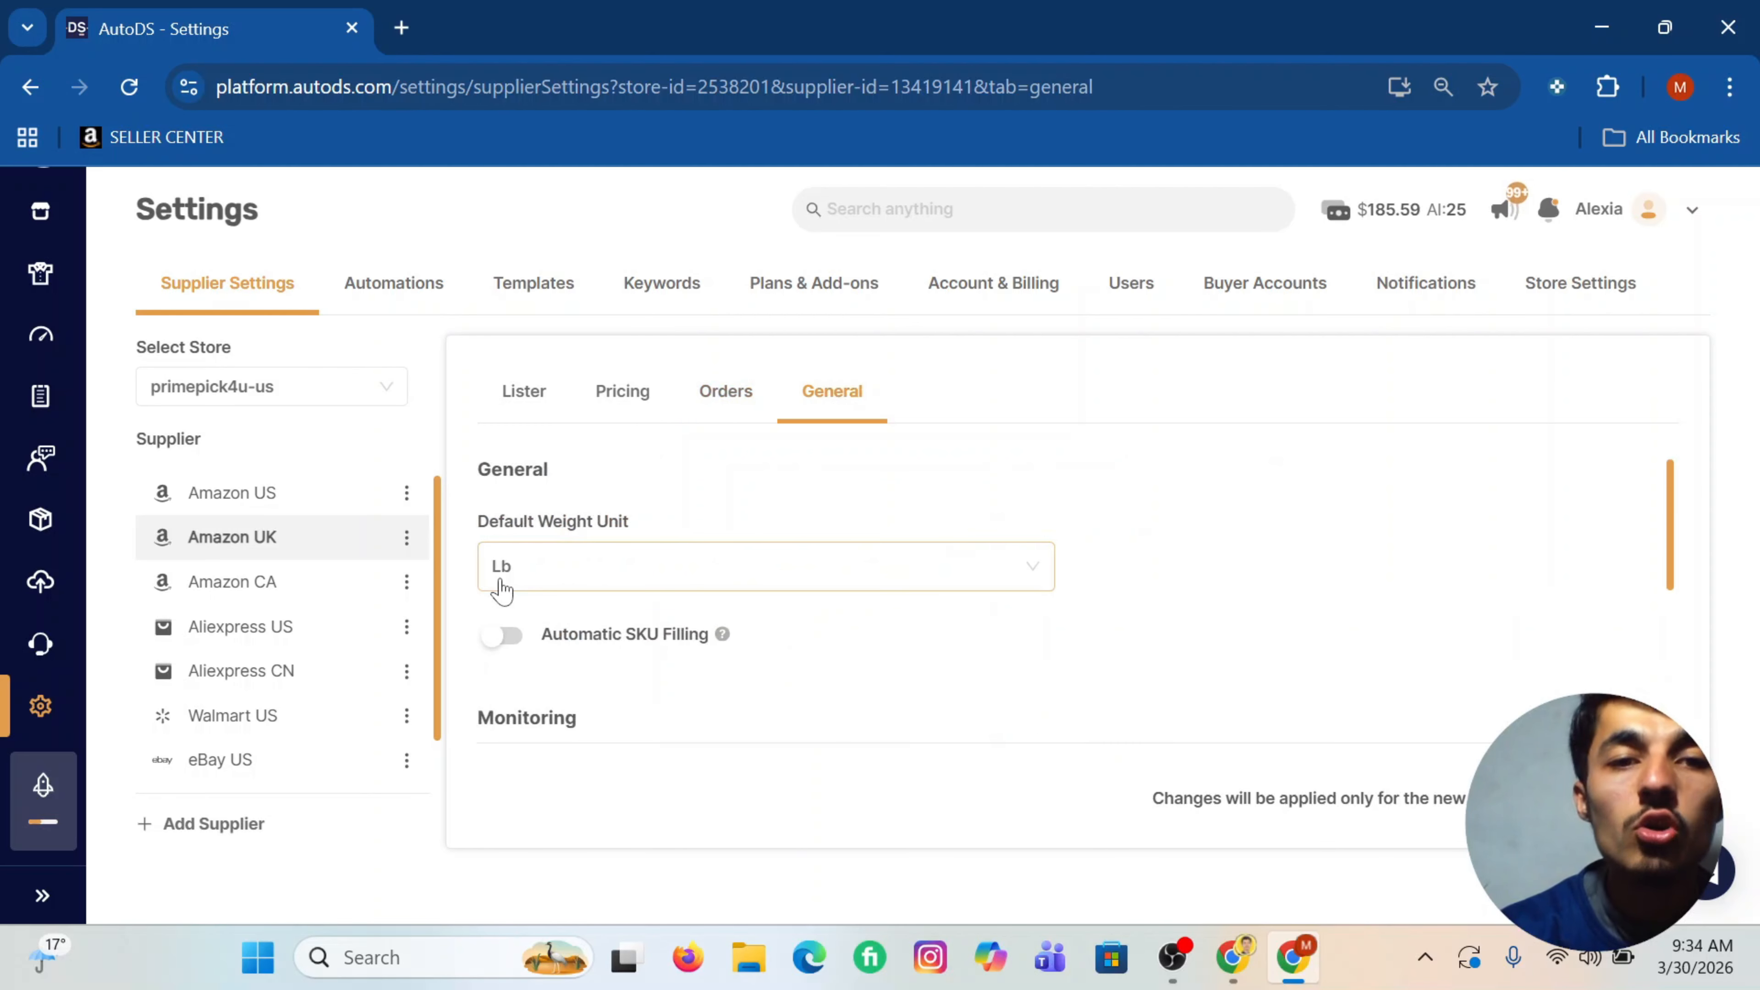
{"action": "scroll", "coordinate": [763, 536], "scroll_direction": "down", "scroll_amount": 2}
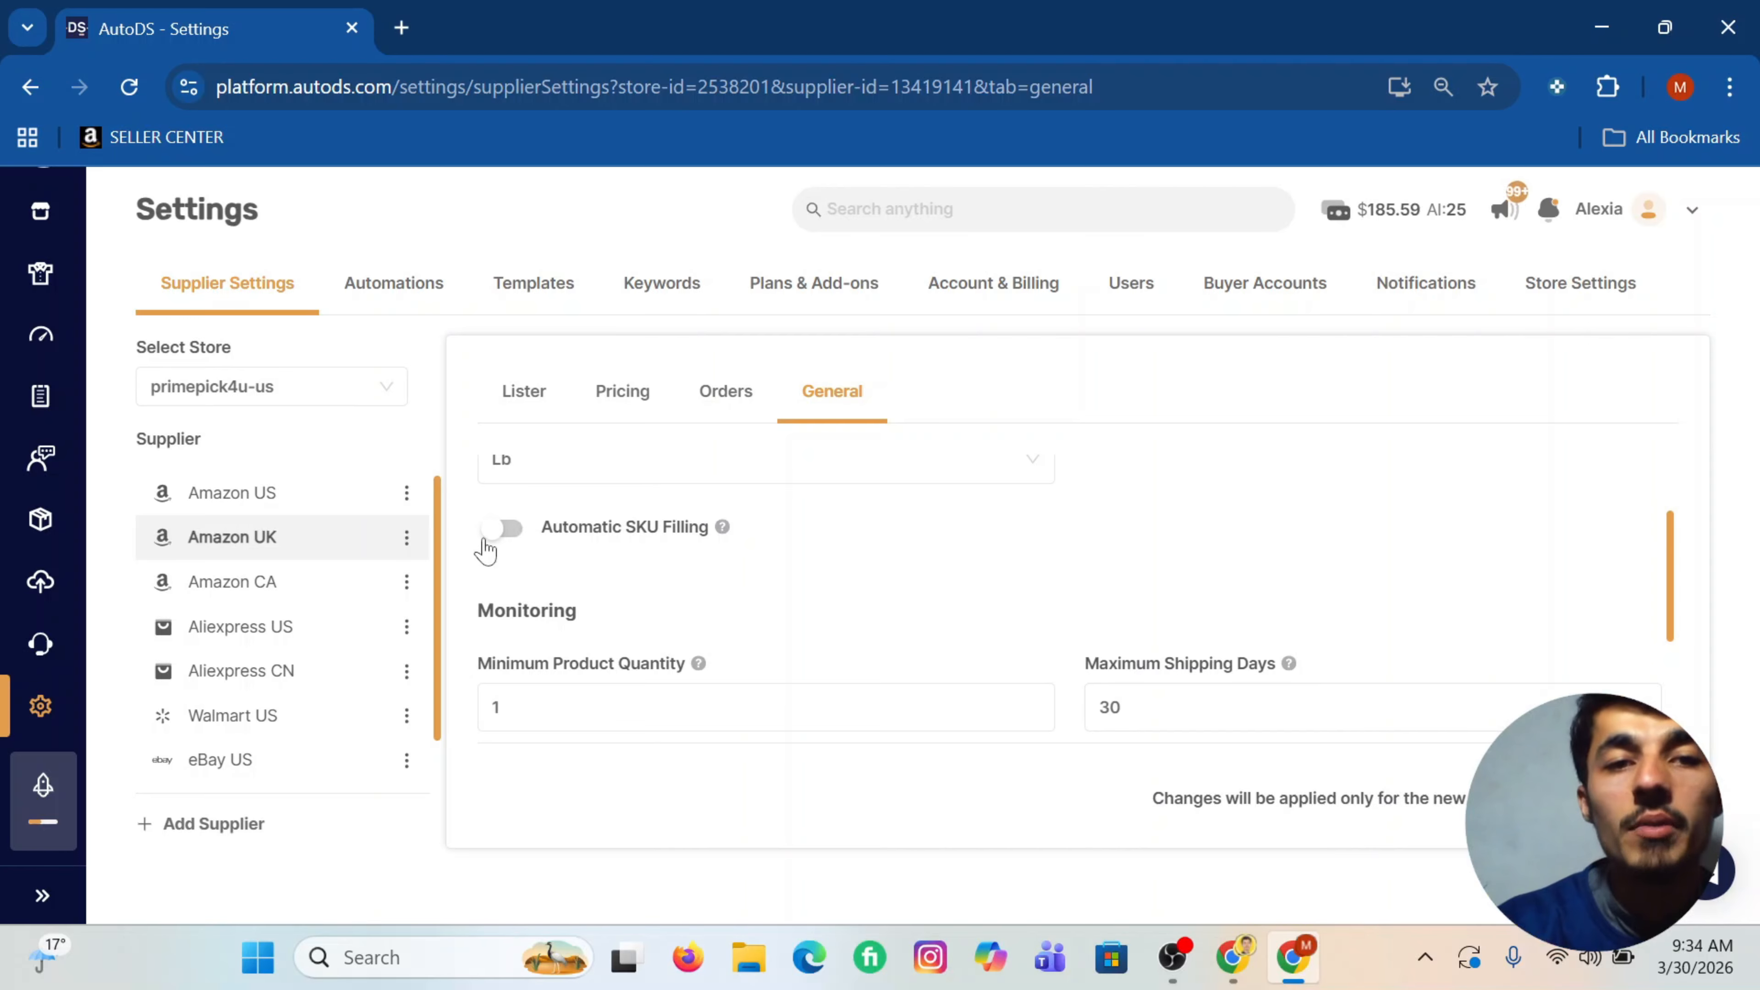
{"action": "scroll", "coordinate": [782, 582], "scroll_direction": "down", "scroll_amount": 2}
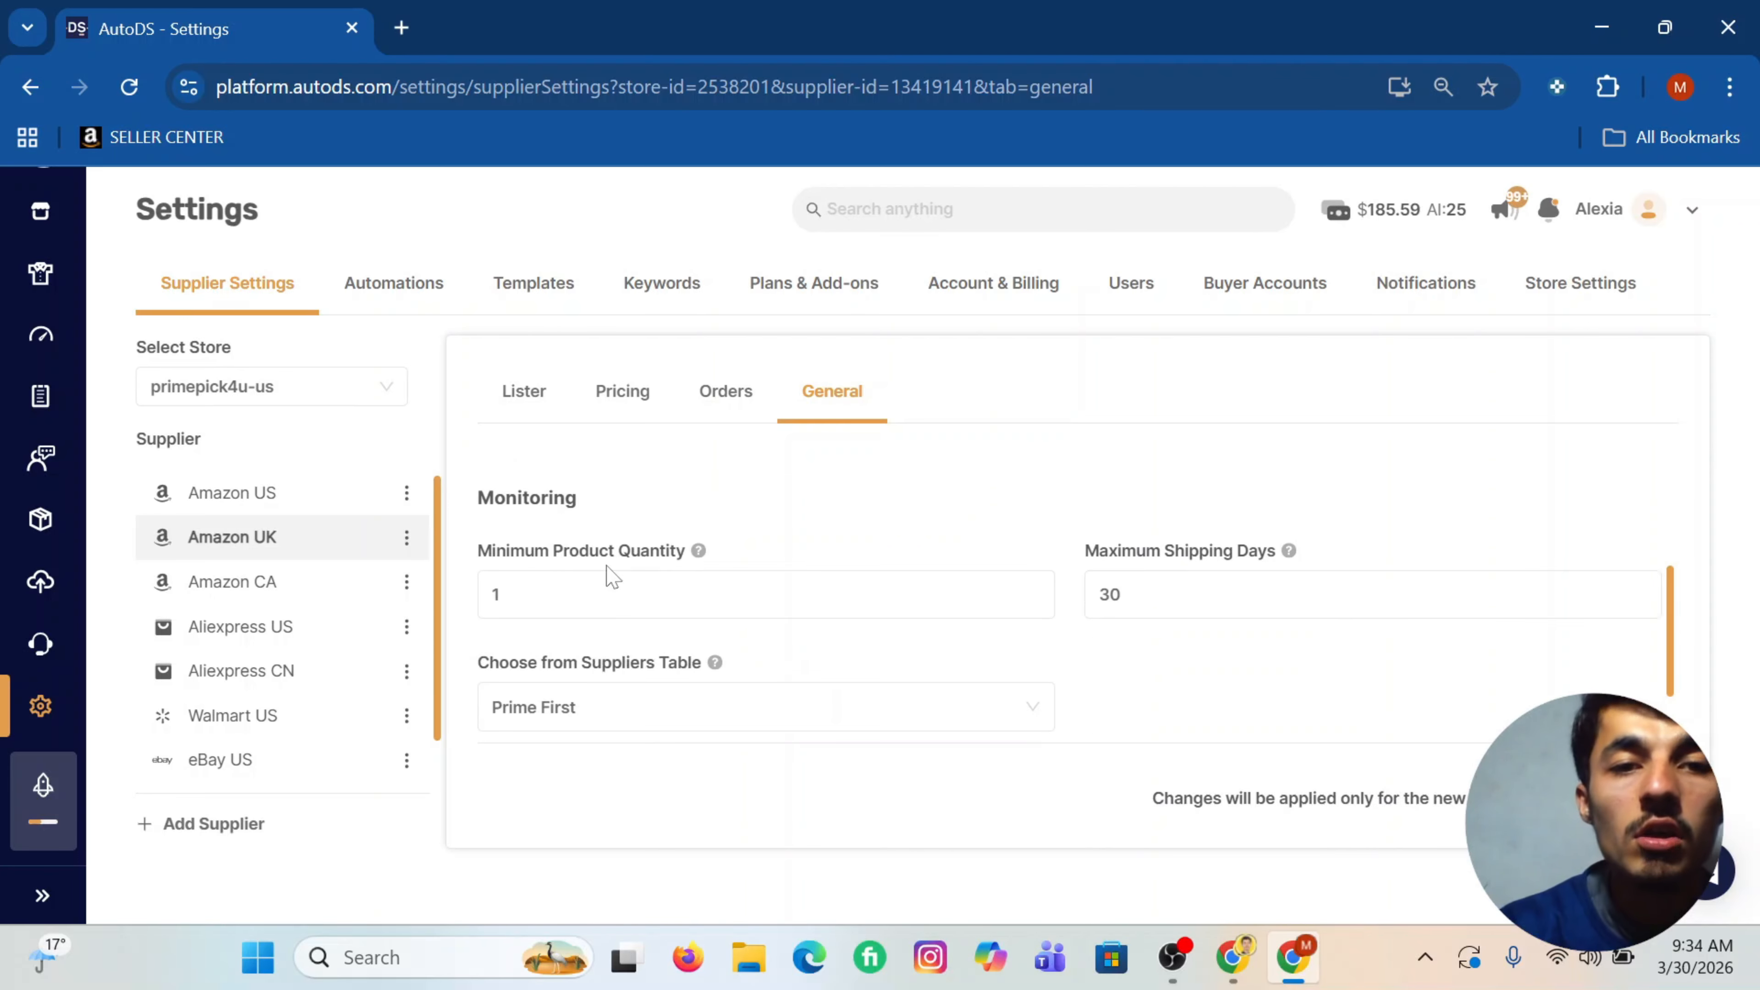
{"action": "left_click", "coordinate": [610, 586]}
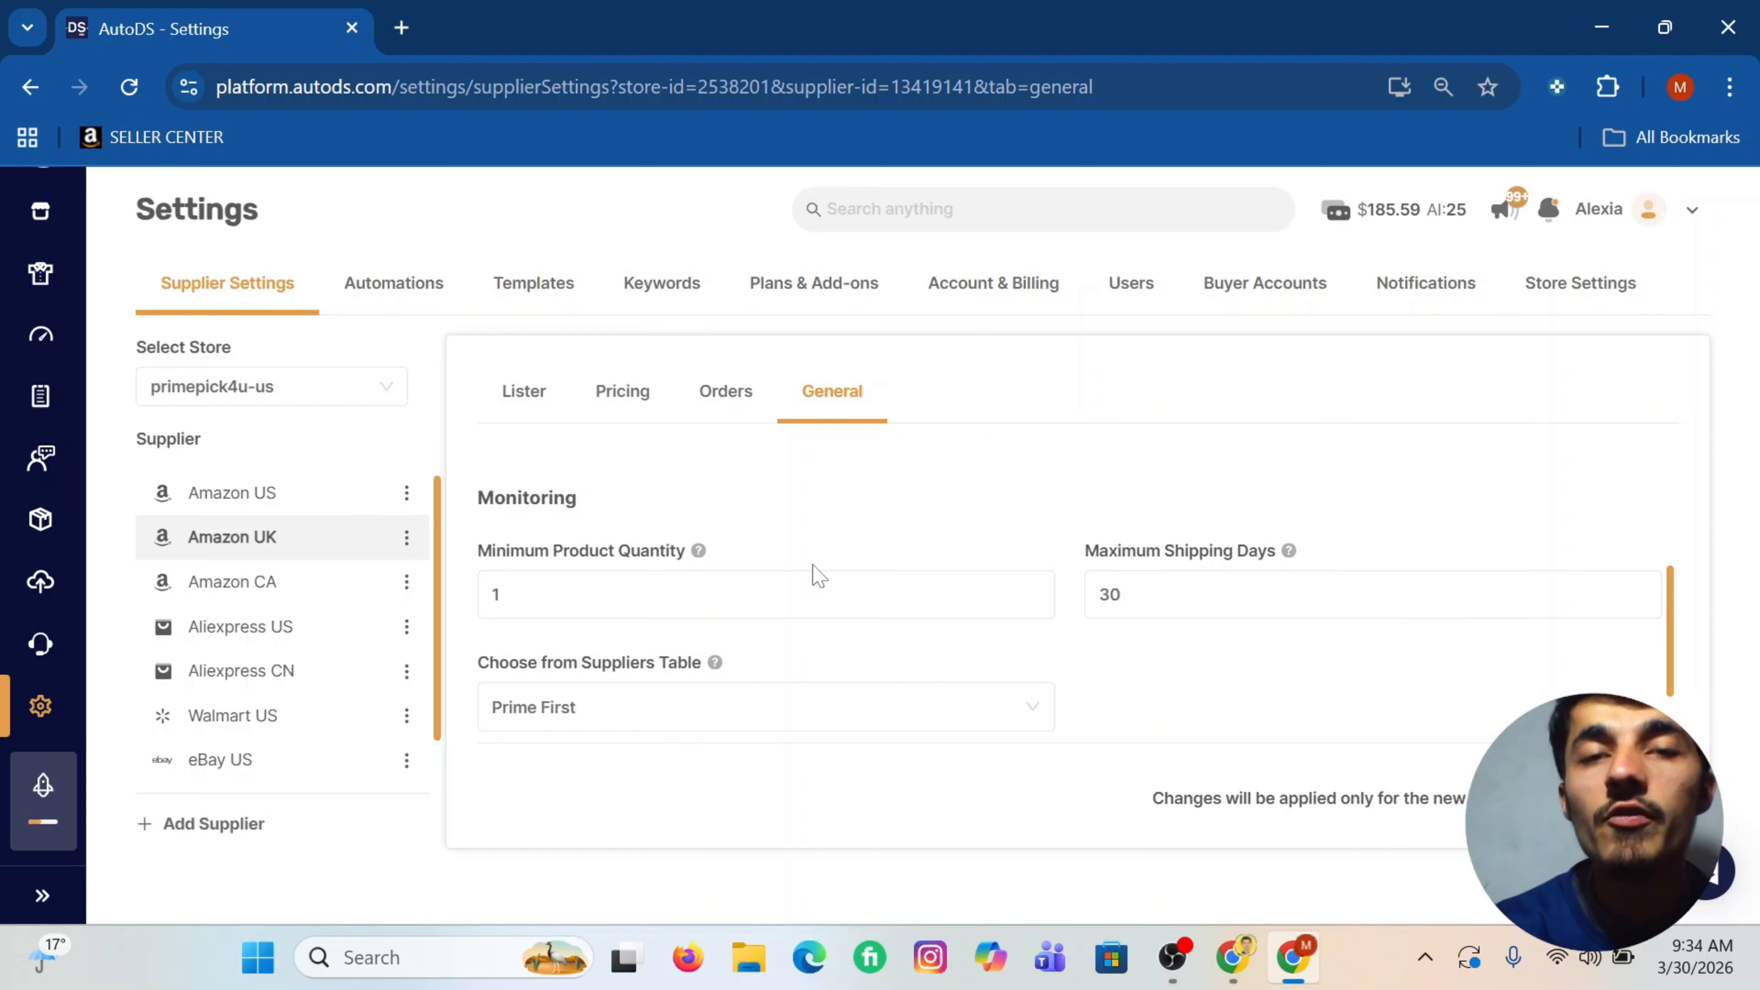
{"action": "left_click", "coordinate": [505, 588]}
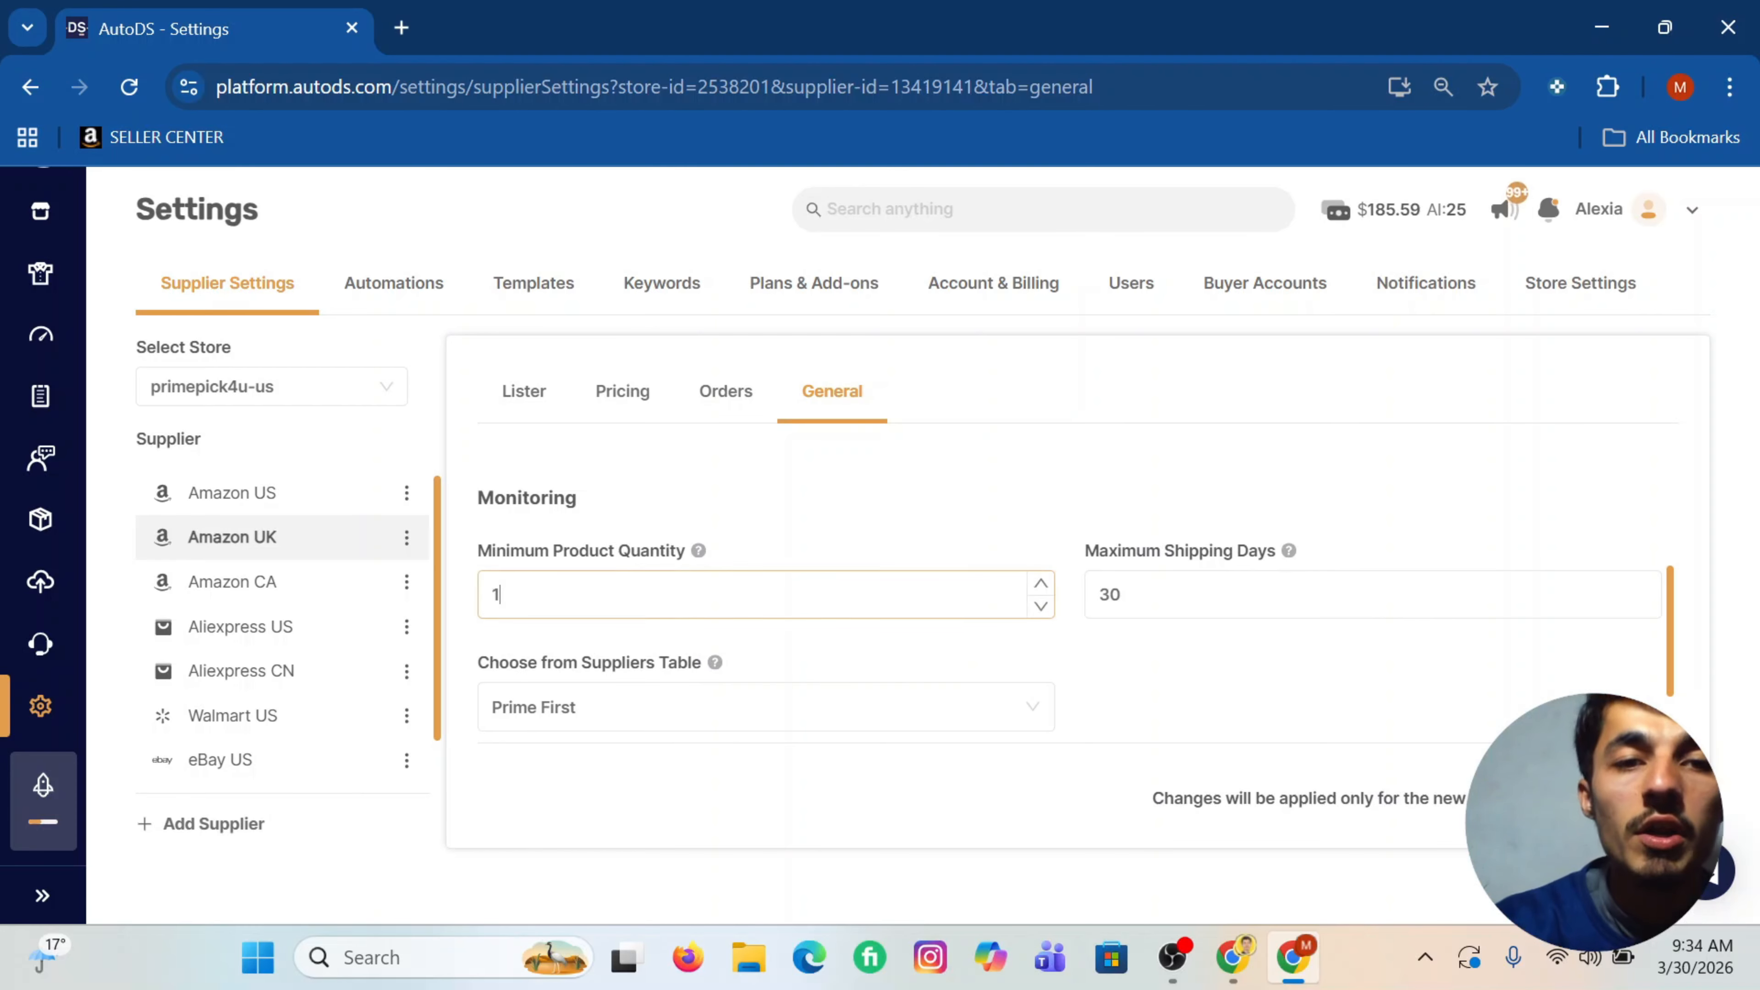
{"action": "key", "text": "ctrl+a"}
{"action": "type", "text": "5"}
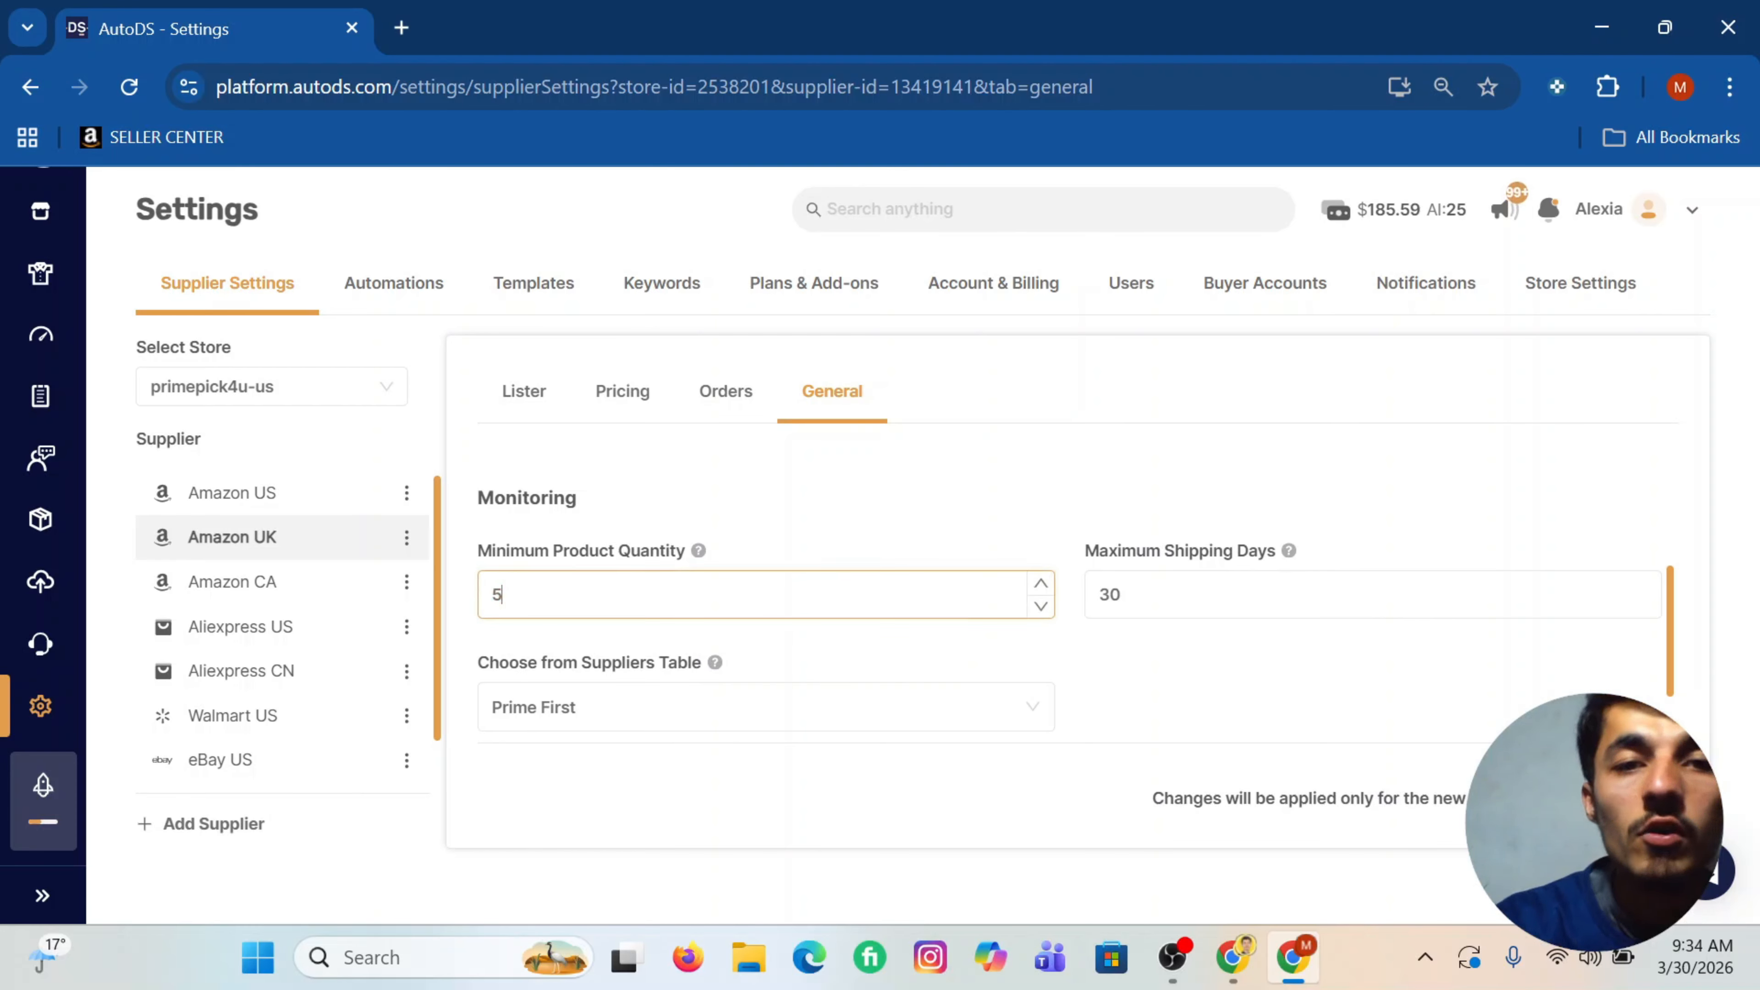
{"action": "left_click", "coordinate": [818, 517]}
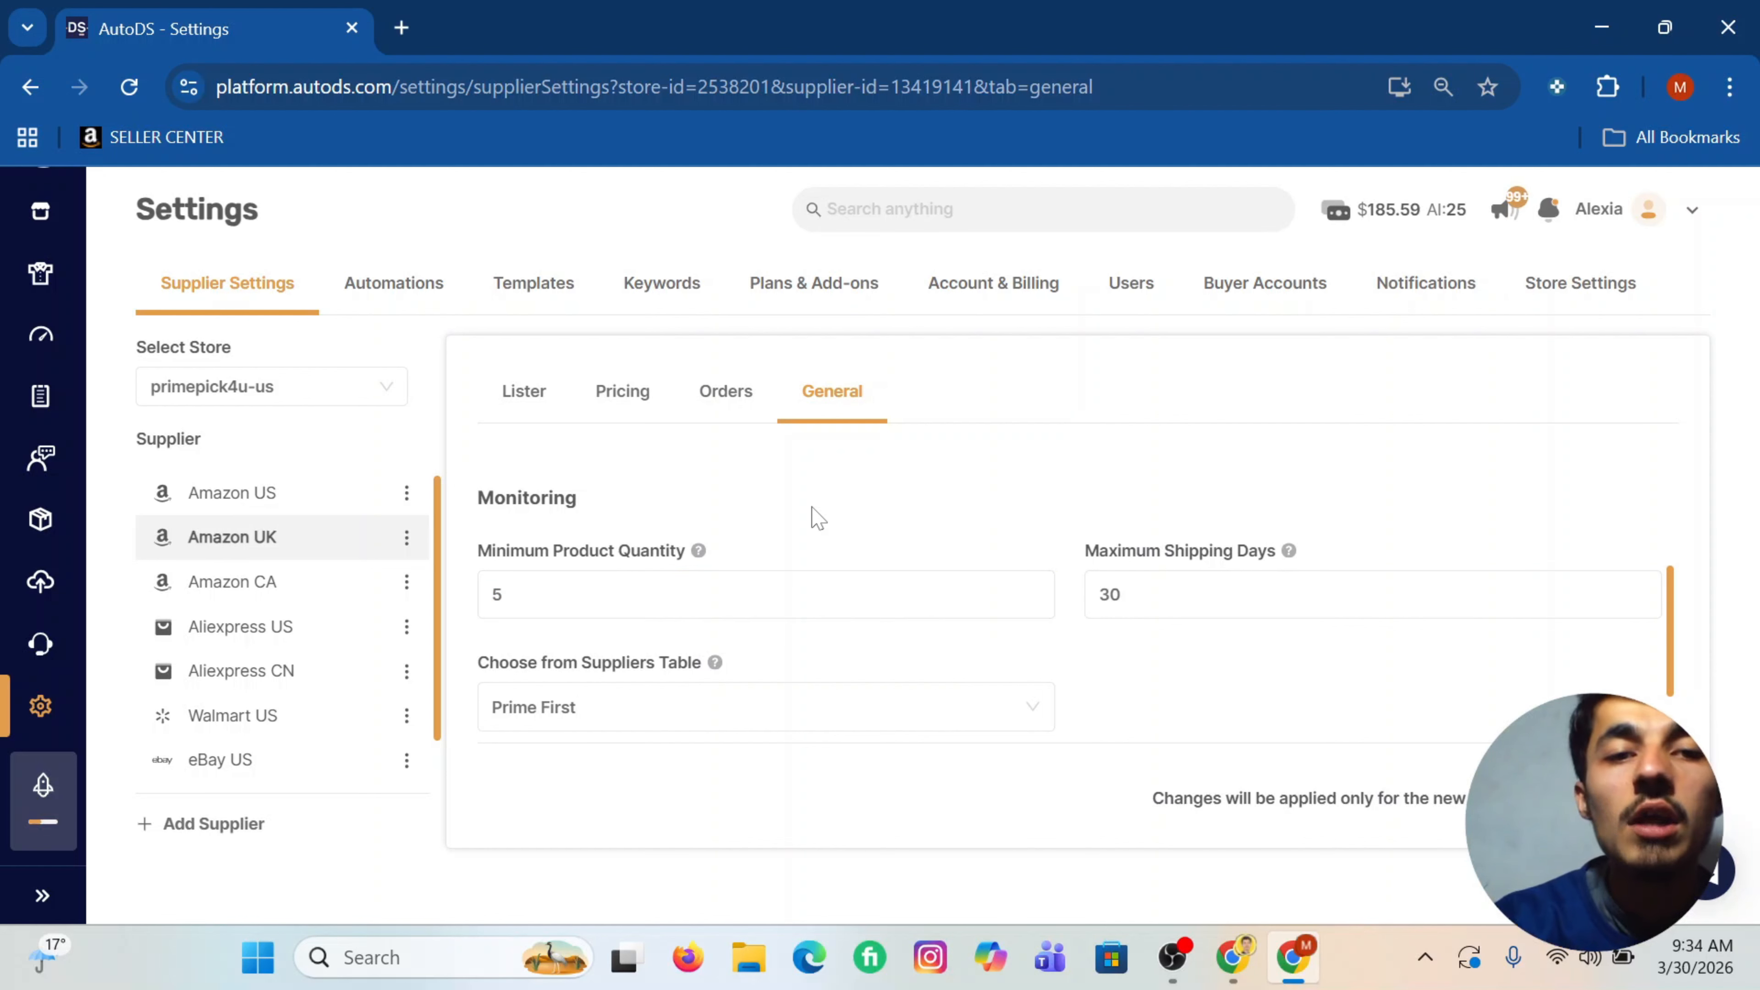
Step: Change Maximum Shipping Days from 30 to 14
{"action": "left_click", "coordinate": [603, 594]}
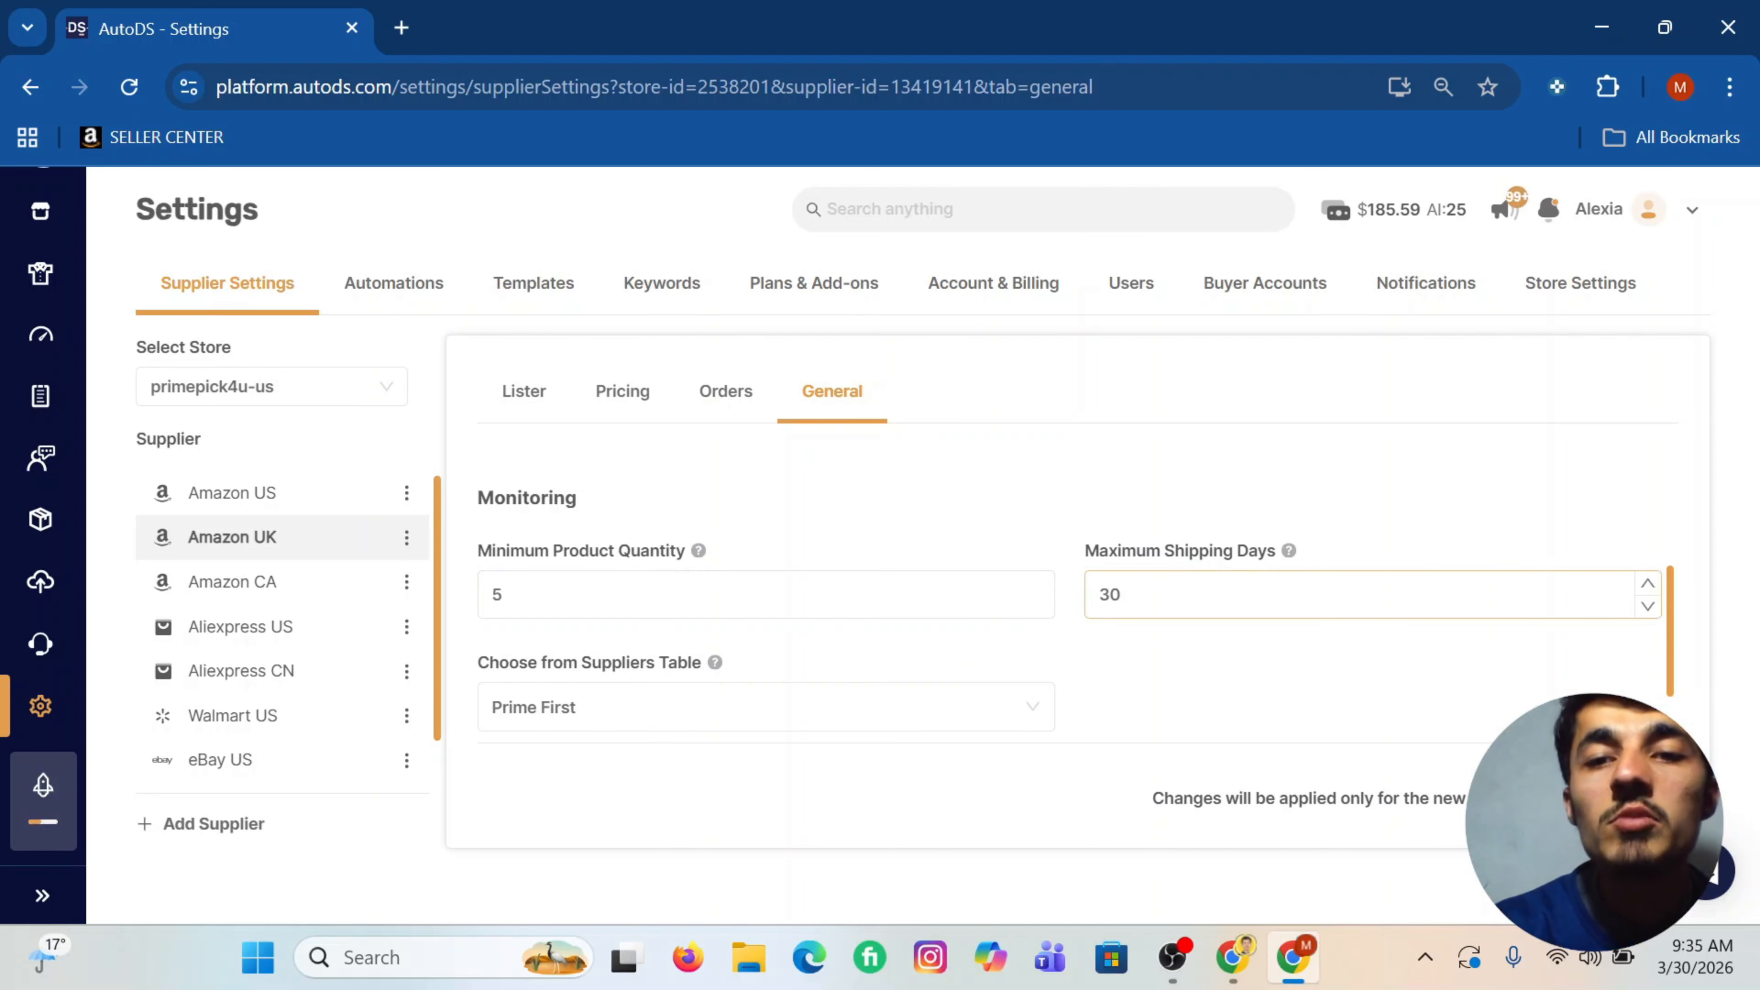
{"action": "double_click", "coordinate": [1110, 596]}
{"action": "type", "text": "14"}
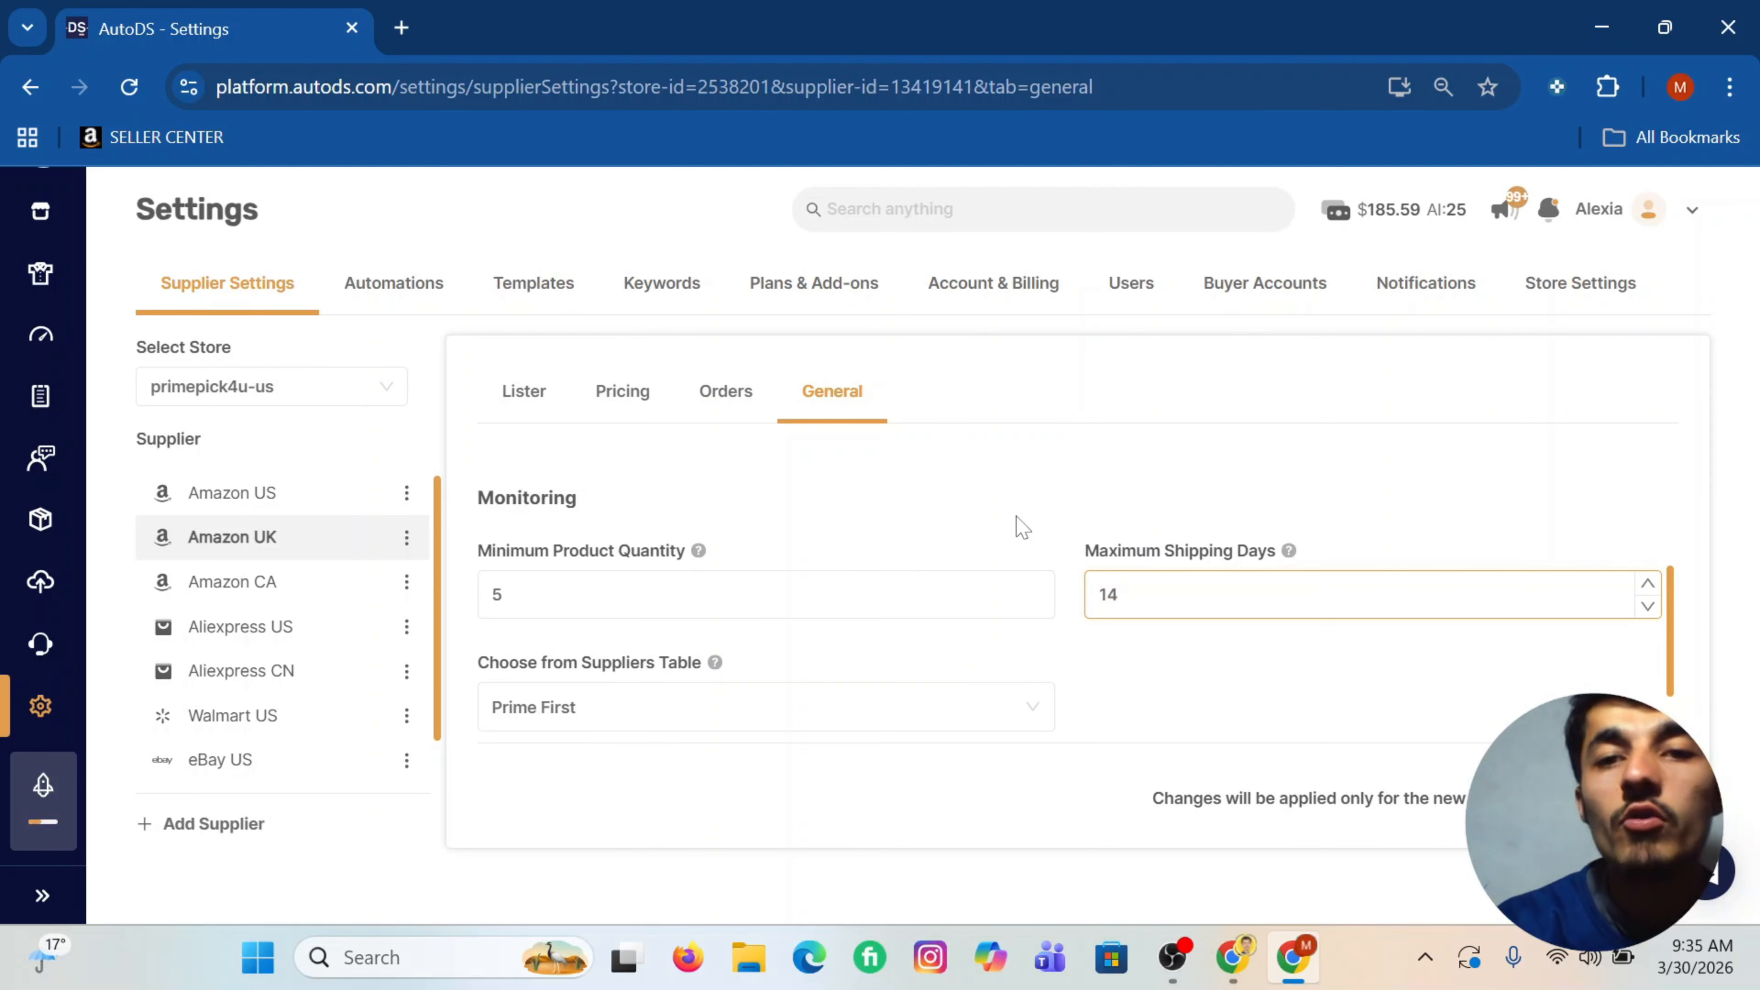
{"action": "left_click", "coordinate": [976, 516]}
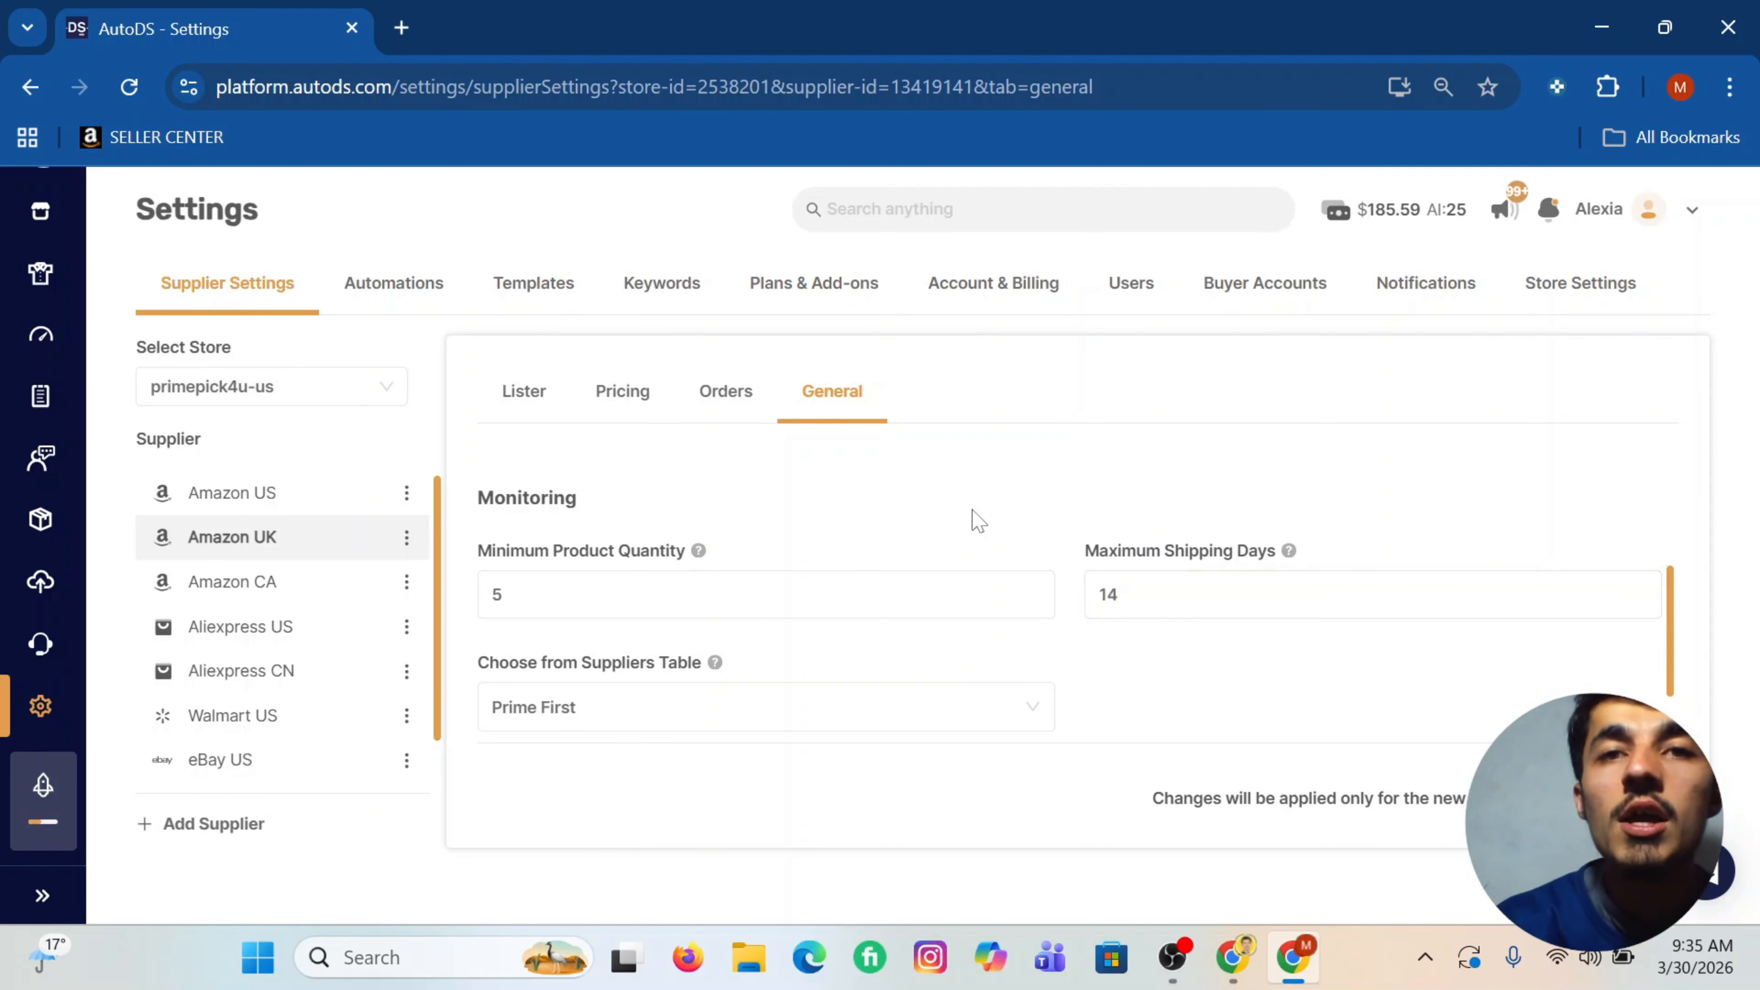
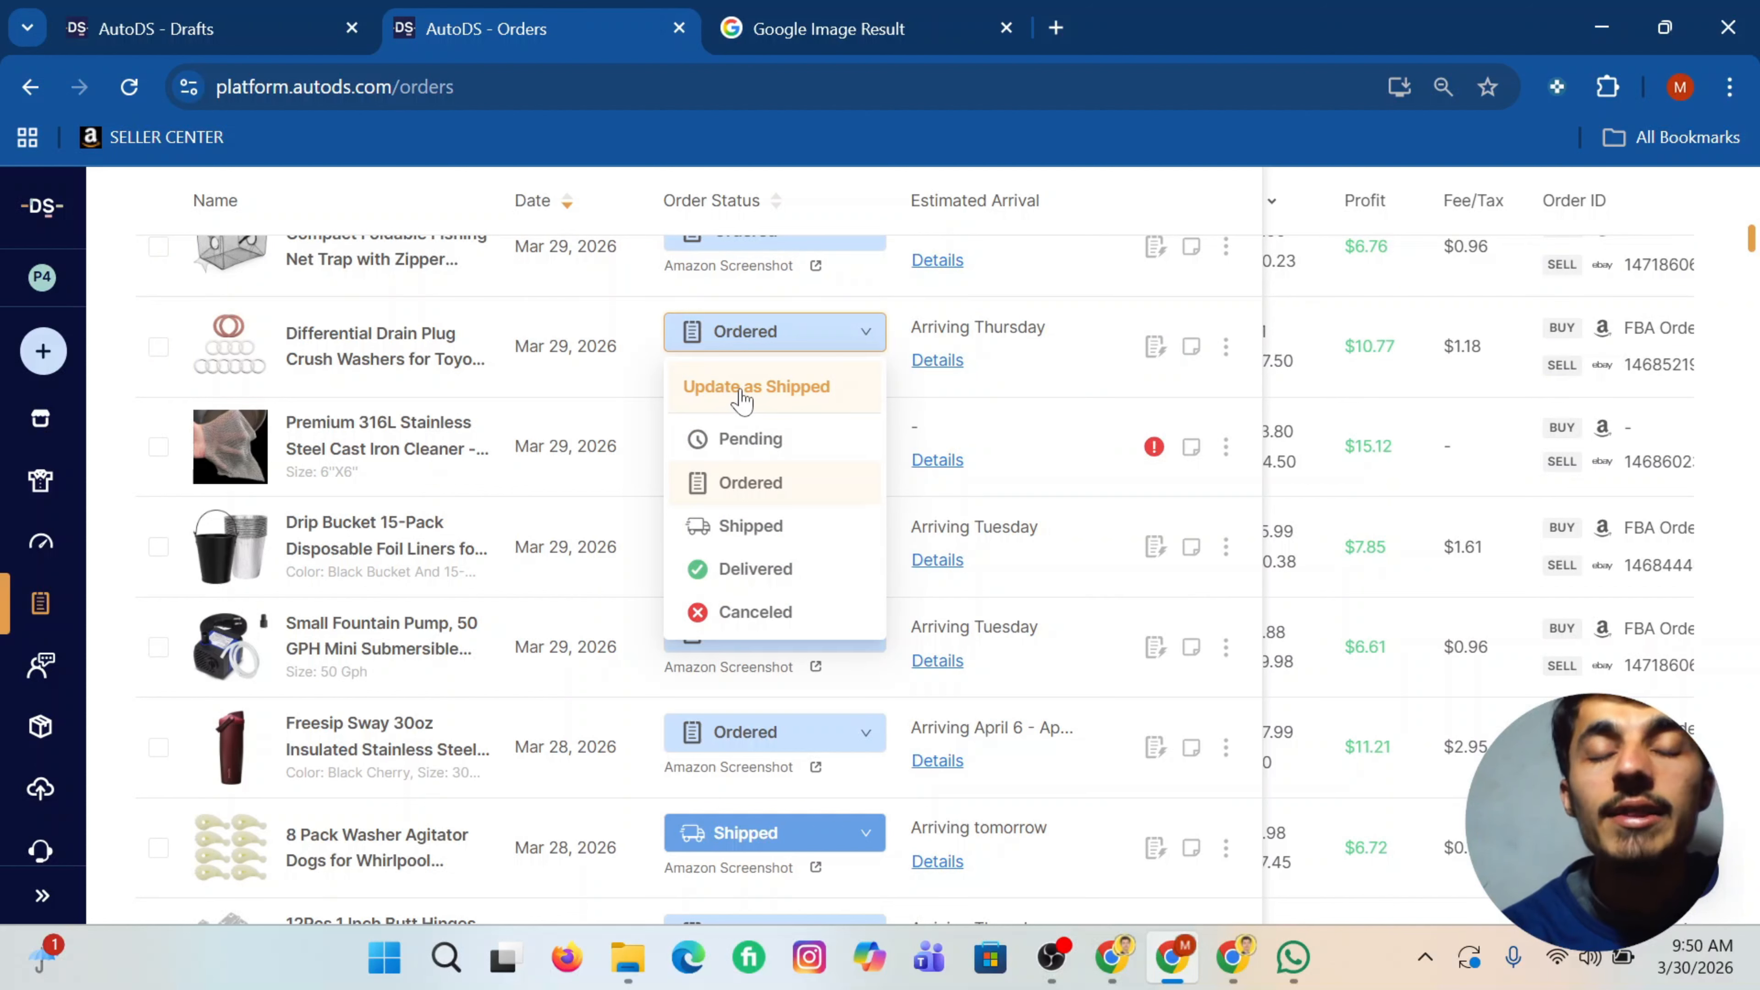
{"action": "left_click", "coordinate": [999, 472]}
{"action": "left_click", "coordinate": [721, 446]}
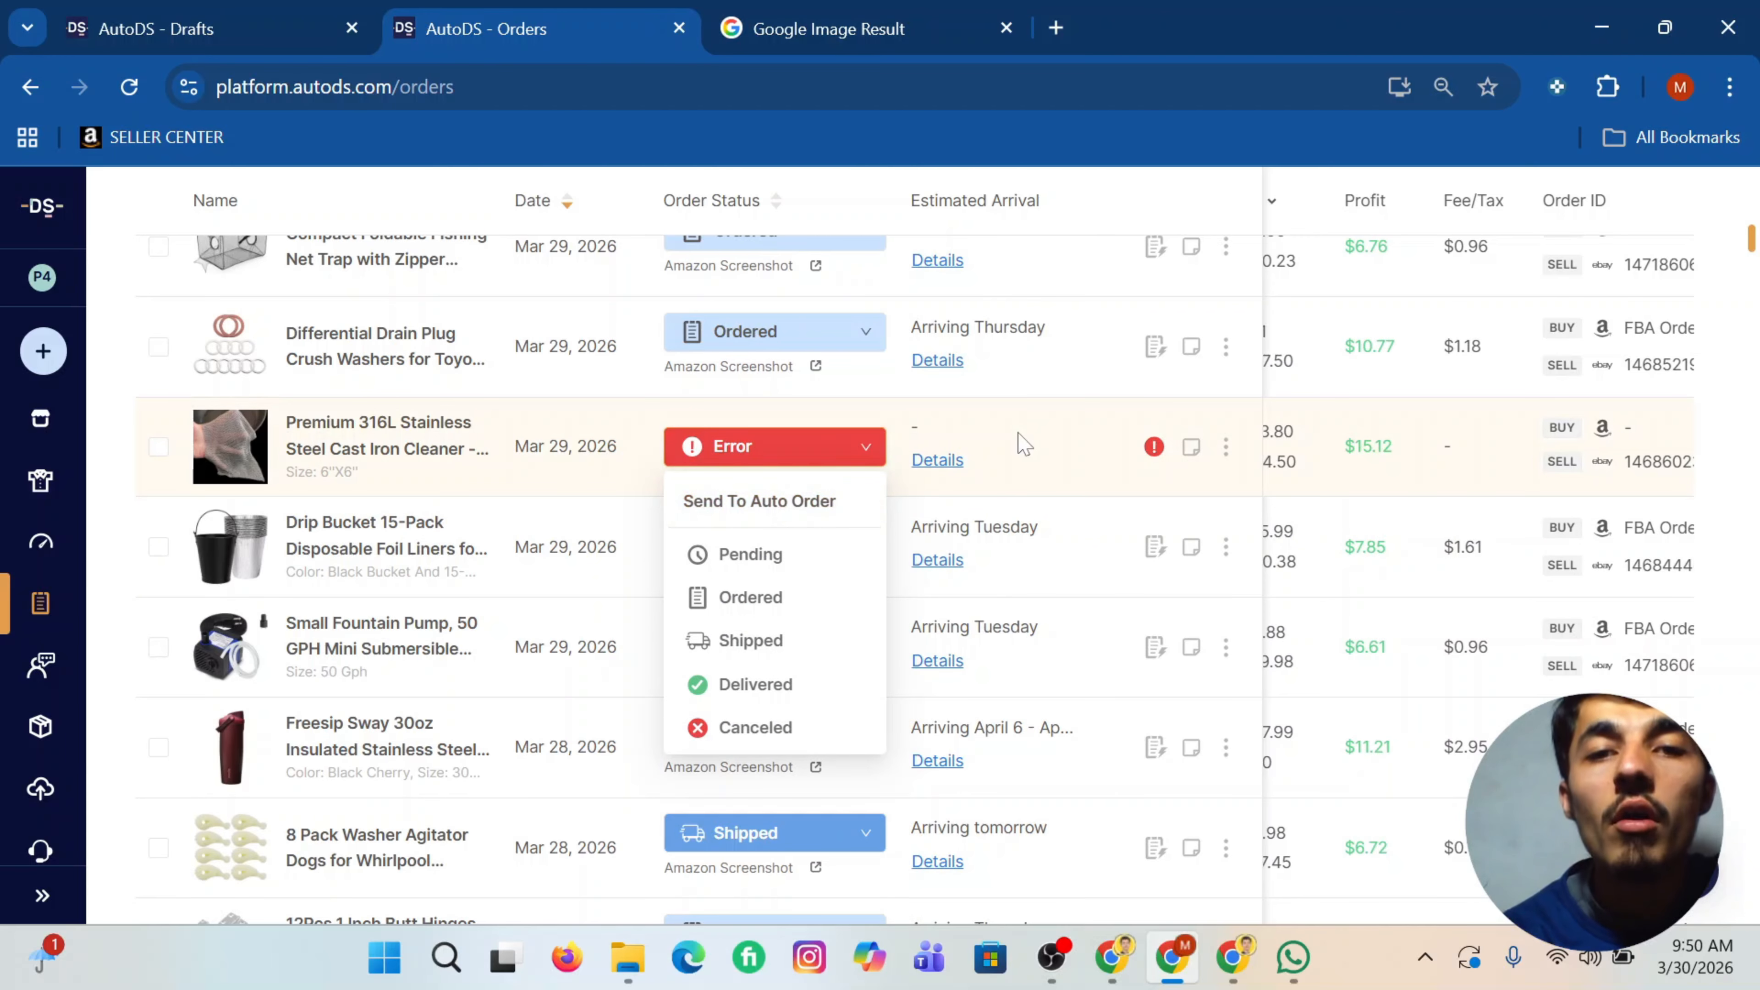
{"action": "left_click", "coordinate": [811, 436]}
{"action": "scroll", "coordinate": [960, 444], "scroll_direction": "up", "scroll_amount": 7}
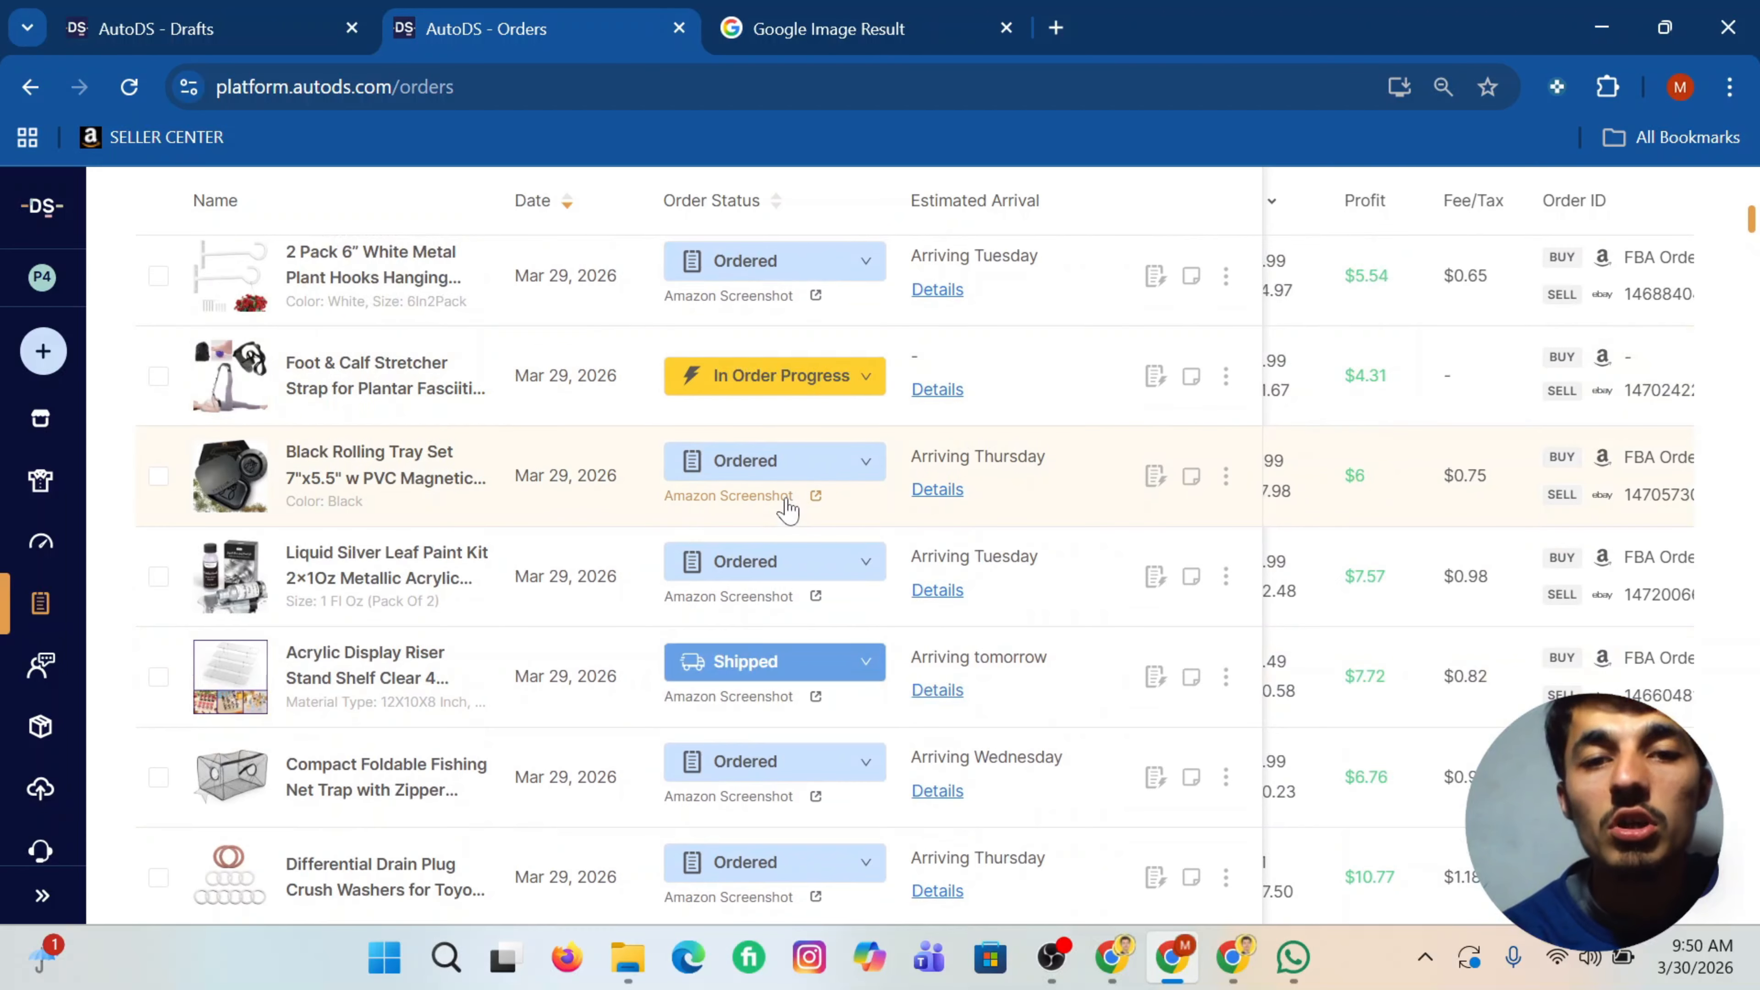
{"action": "scroll", "coordinate": [788, 510], "scroll_direction": "down", "scroll_amount": 4}
{"action": "scroll", "coordinate": [787, 506], "scroll_direction": "down", "scroll_amount": 4}
{"action": "scroll", "coordinate": [730, 499], "scroll_direction": "up", "scroll_amount": 2}
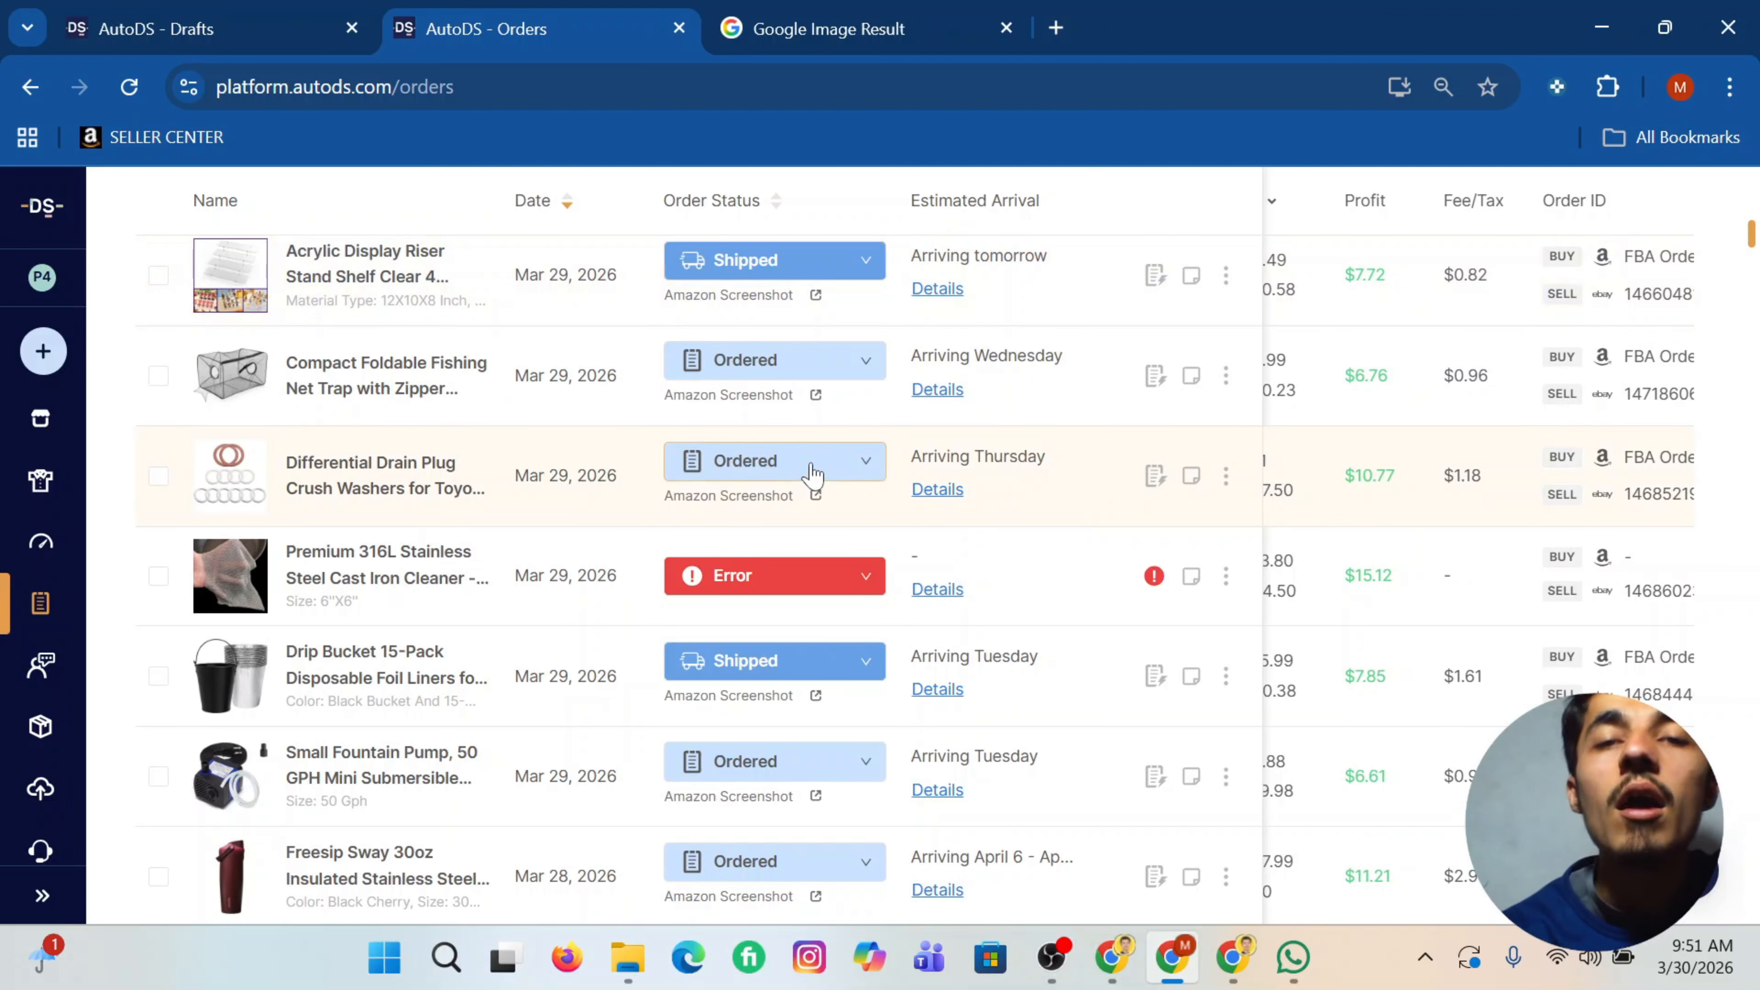
{"action": "scroll", "coordinate": [813, 473], "scroll_direction": "down", "scroll_amount": 1}
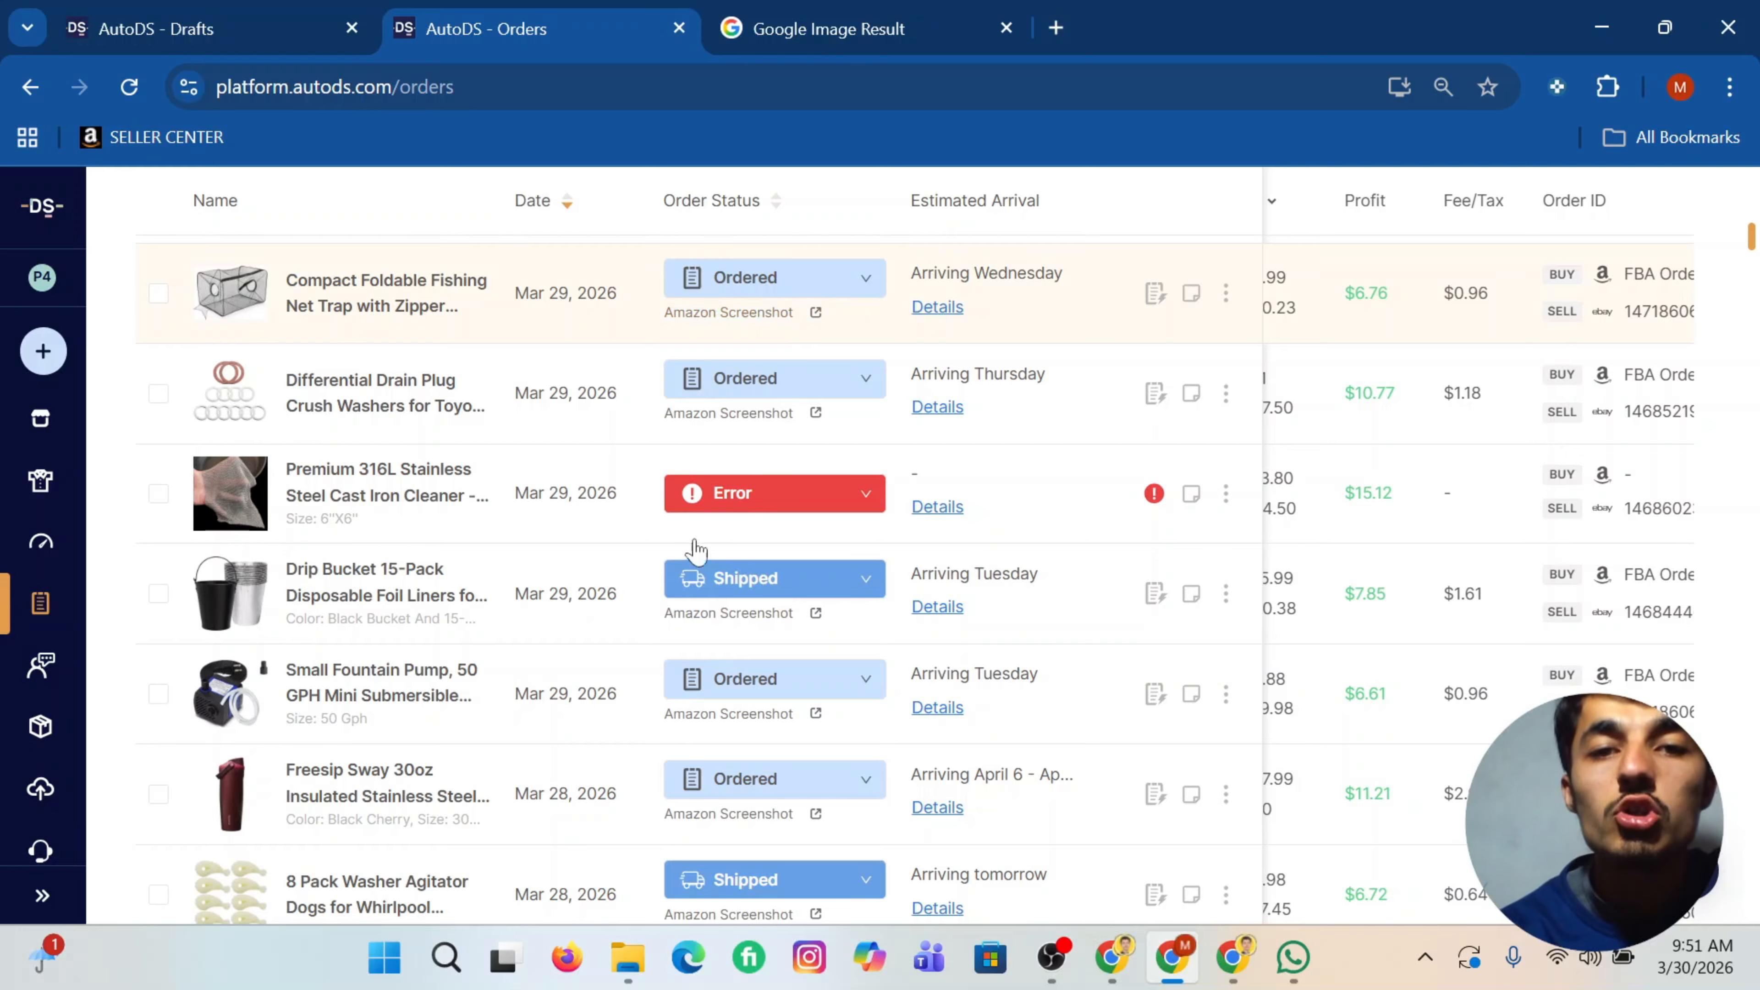
{"action": "scroll", "coordinate": [756, 593], "scroll_direction": "down", "scroll_amount": 6}
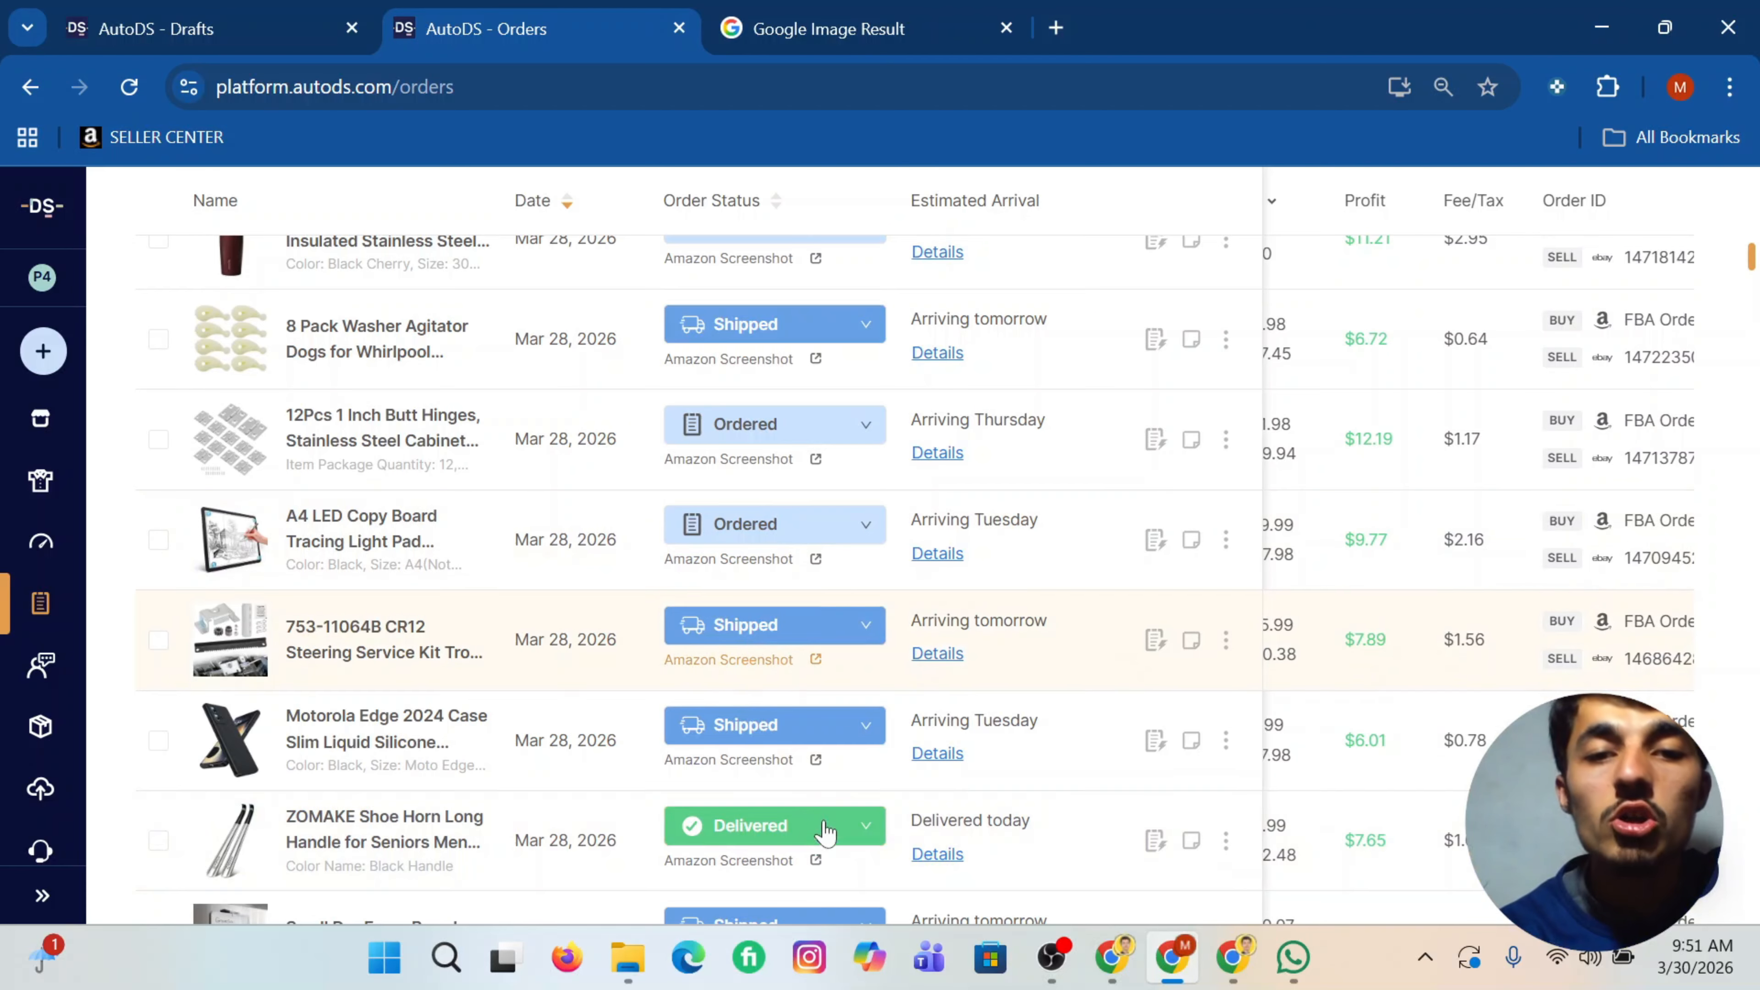
{"action": "left_click", "coordinate": [772, 827]}
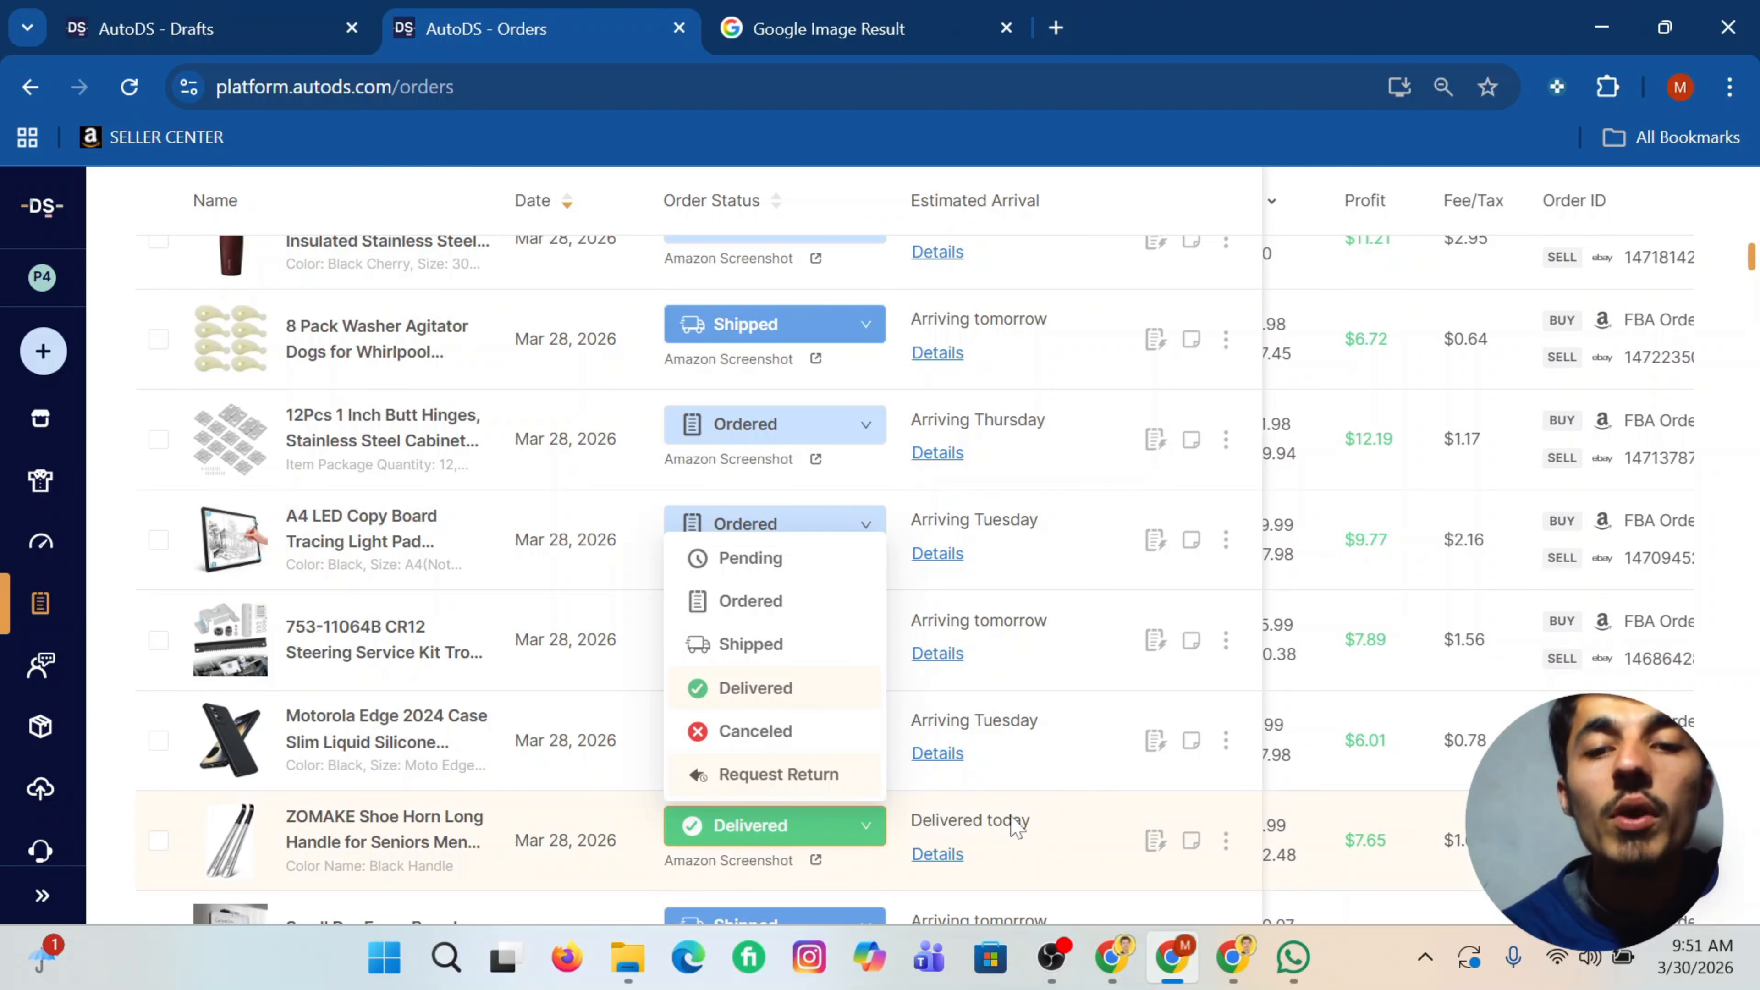
{"action": "left_click", "coordinate": [1075, 817]}
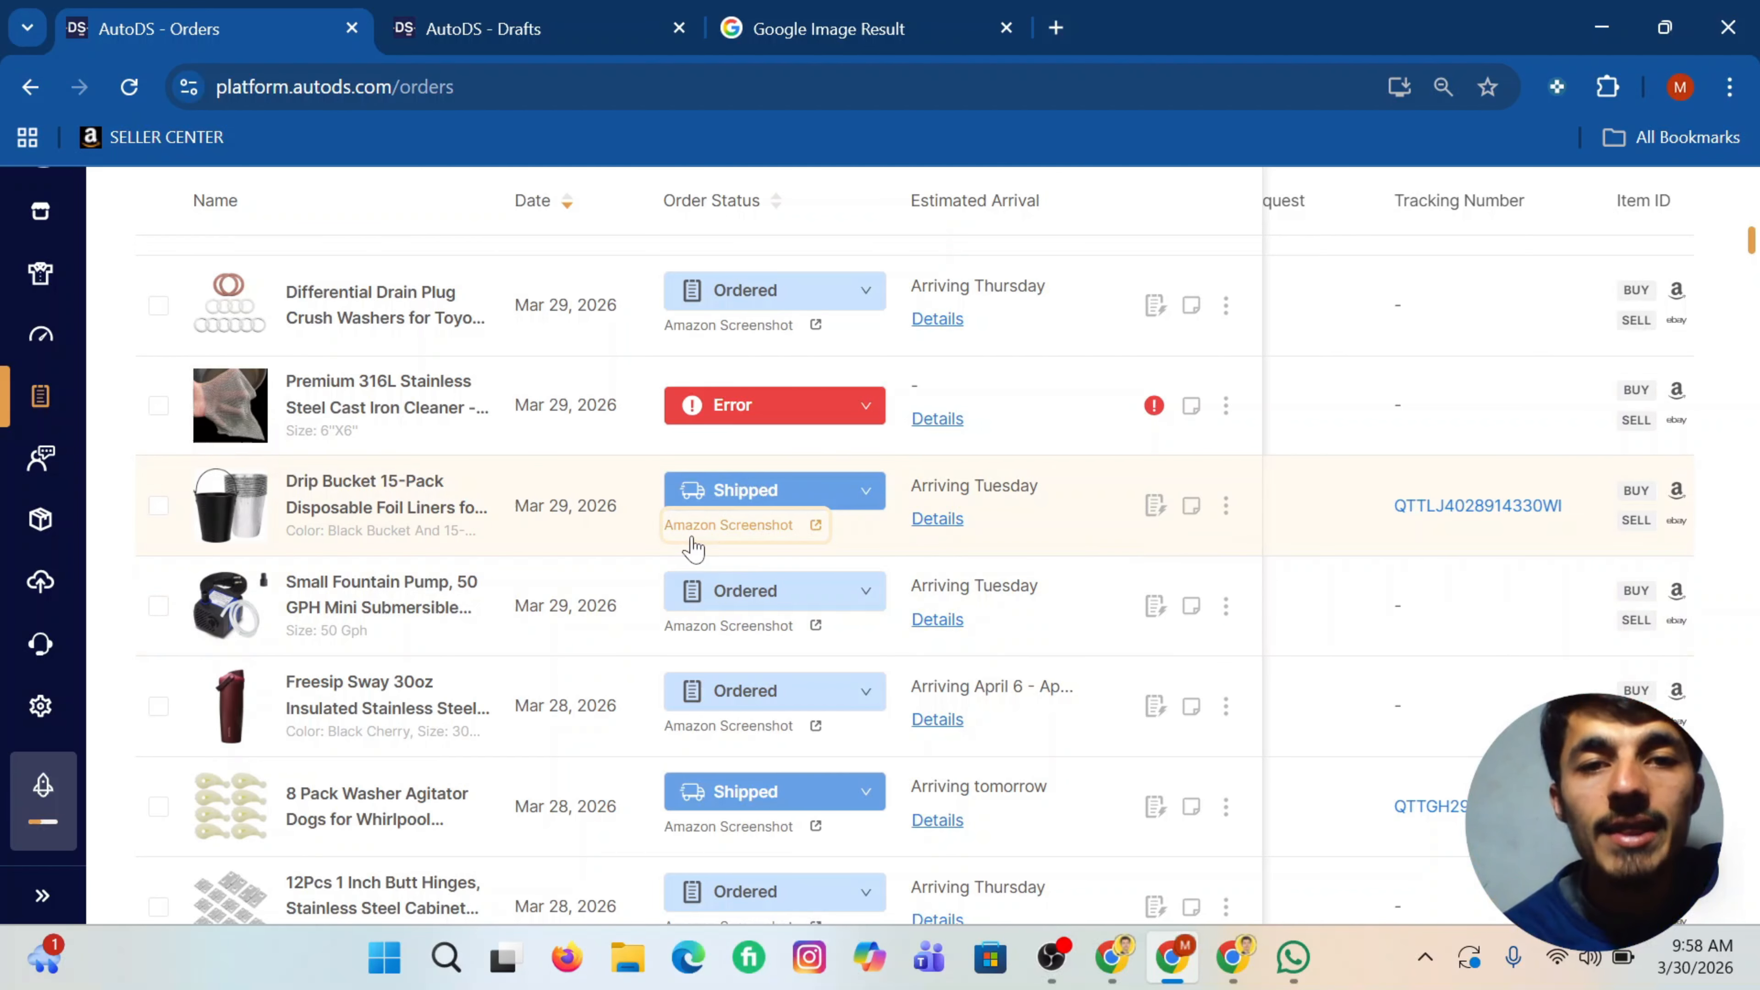
Step: View the Drip Bucket order's Amazon tracking screenshot showing Shipped, then go back to Orders
{"action": "left_click", "coordinate": [719, 529]}
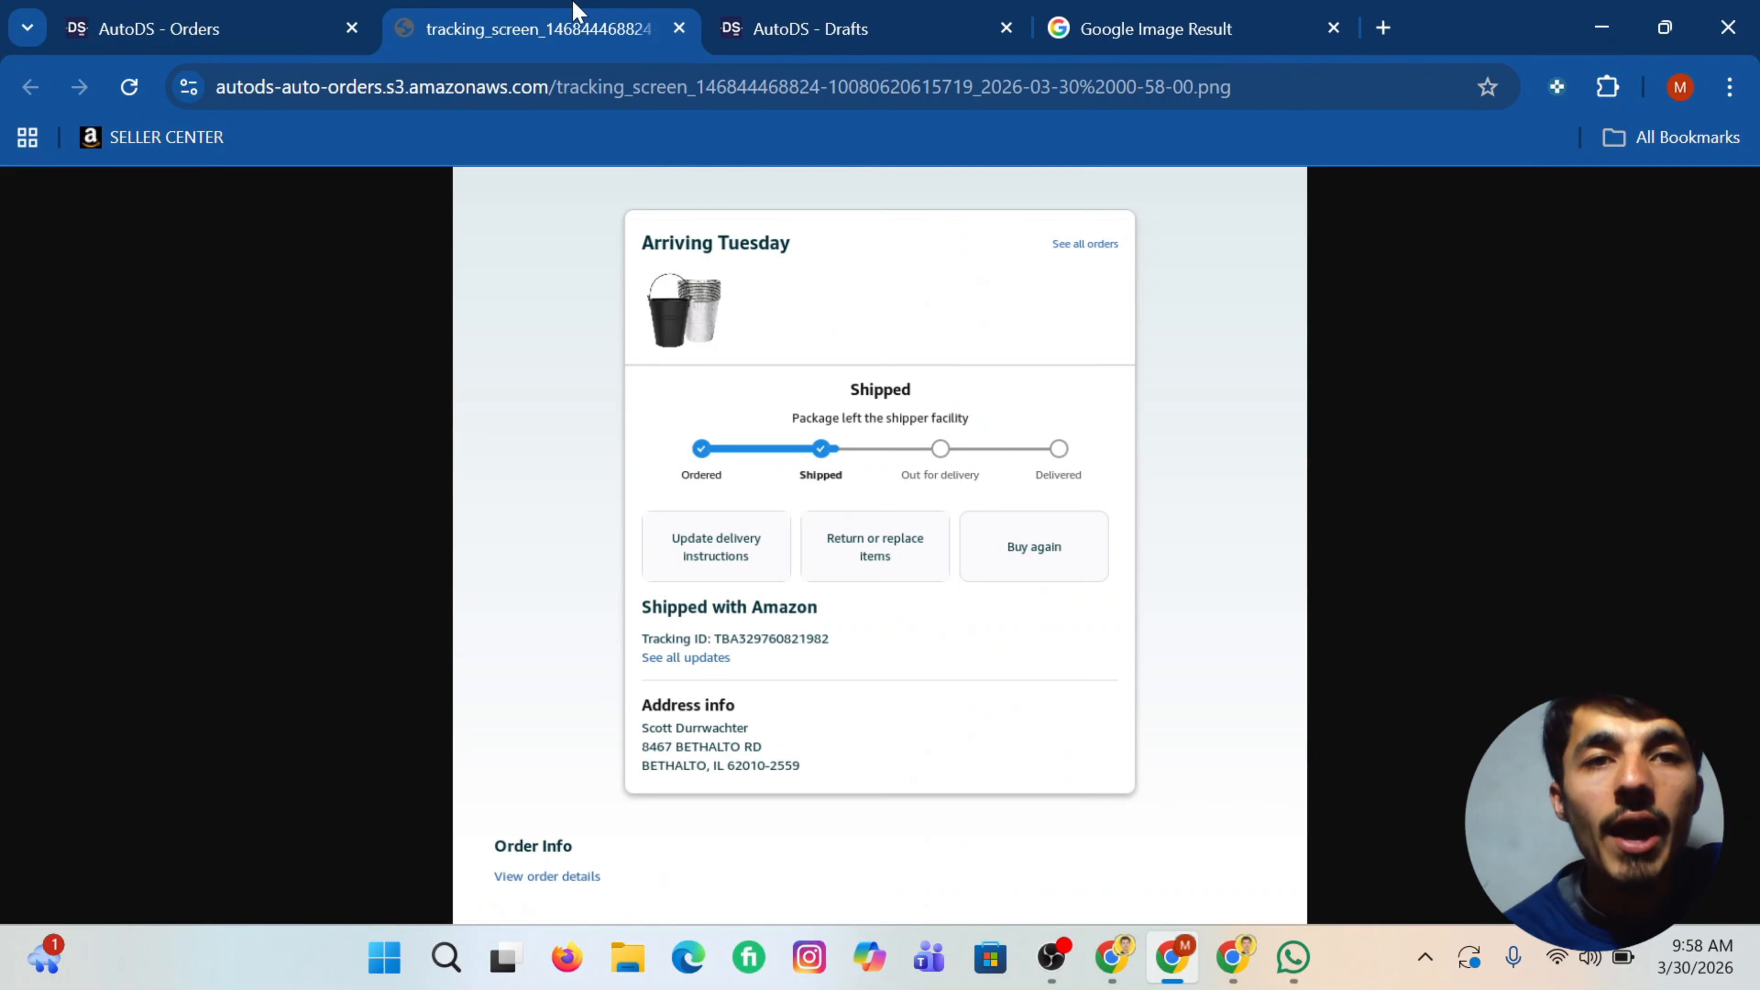
{"action": "left_click", "coordinate": [749, 616]}
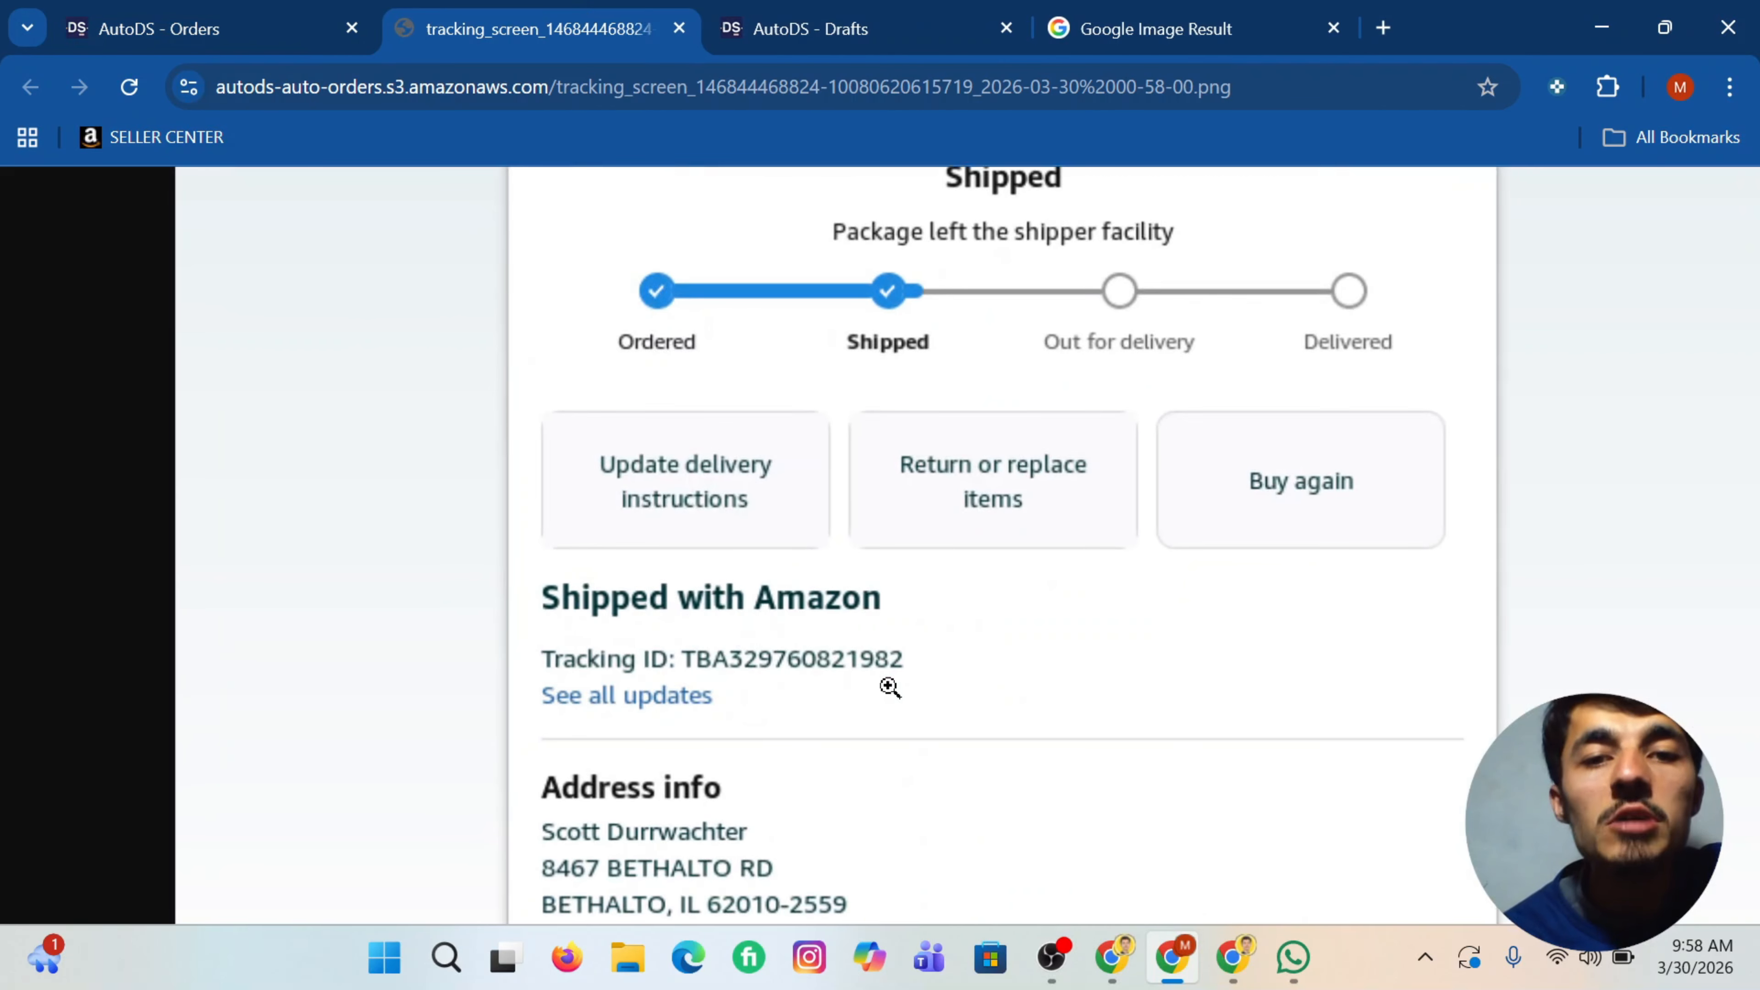
{"action": "left_click", "coordinate": [717, 671]}
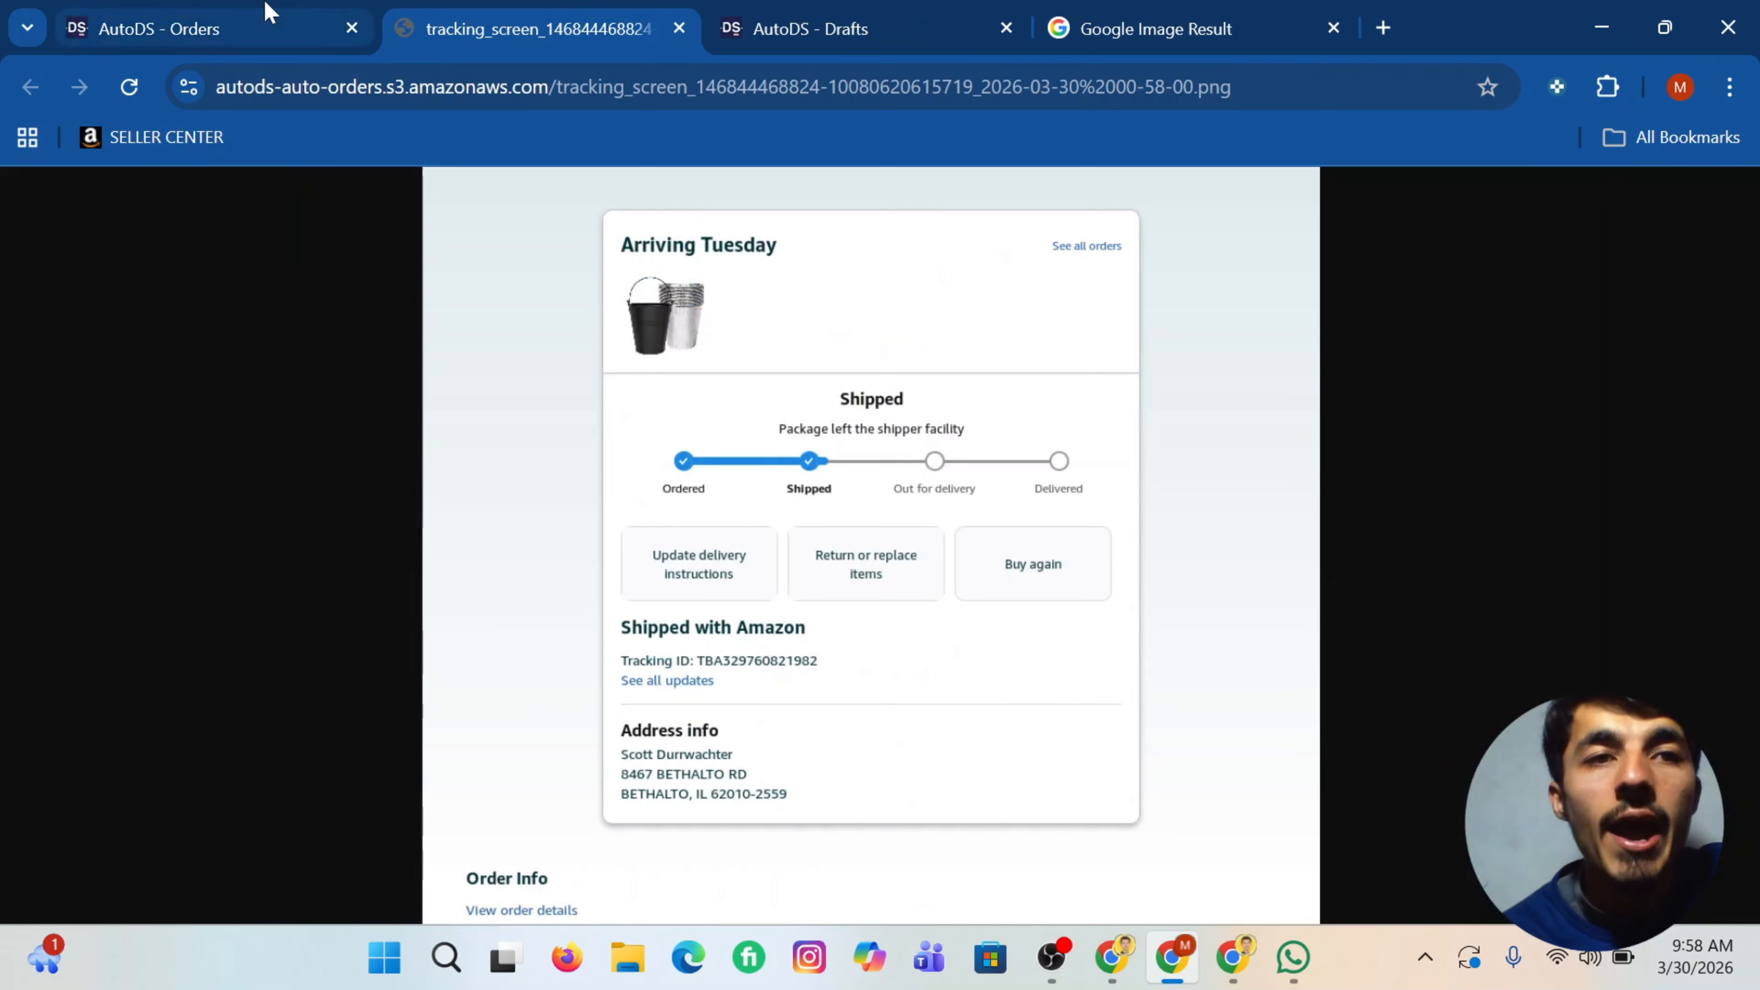
{"action": "left_click", "coordinate": [264, 15]}
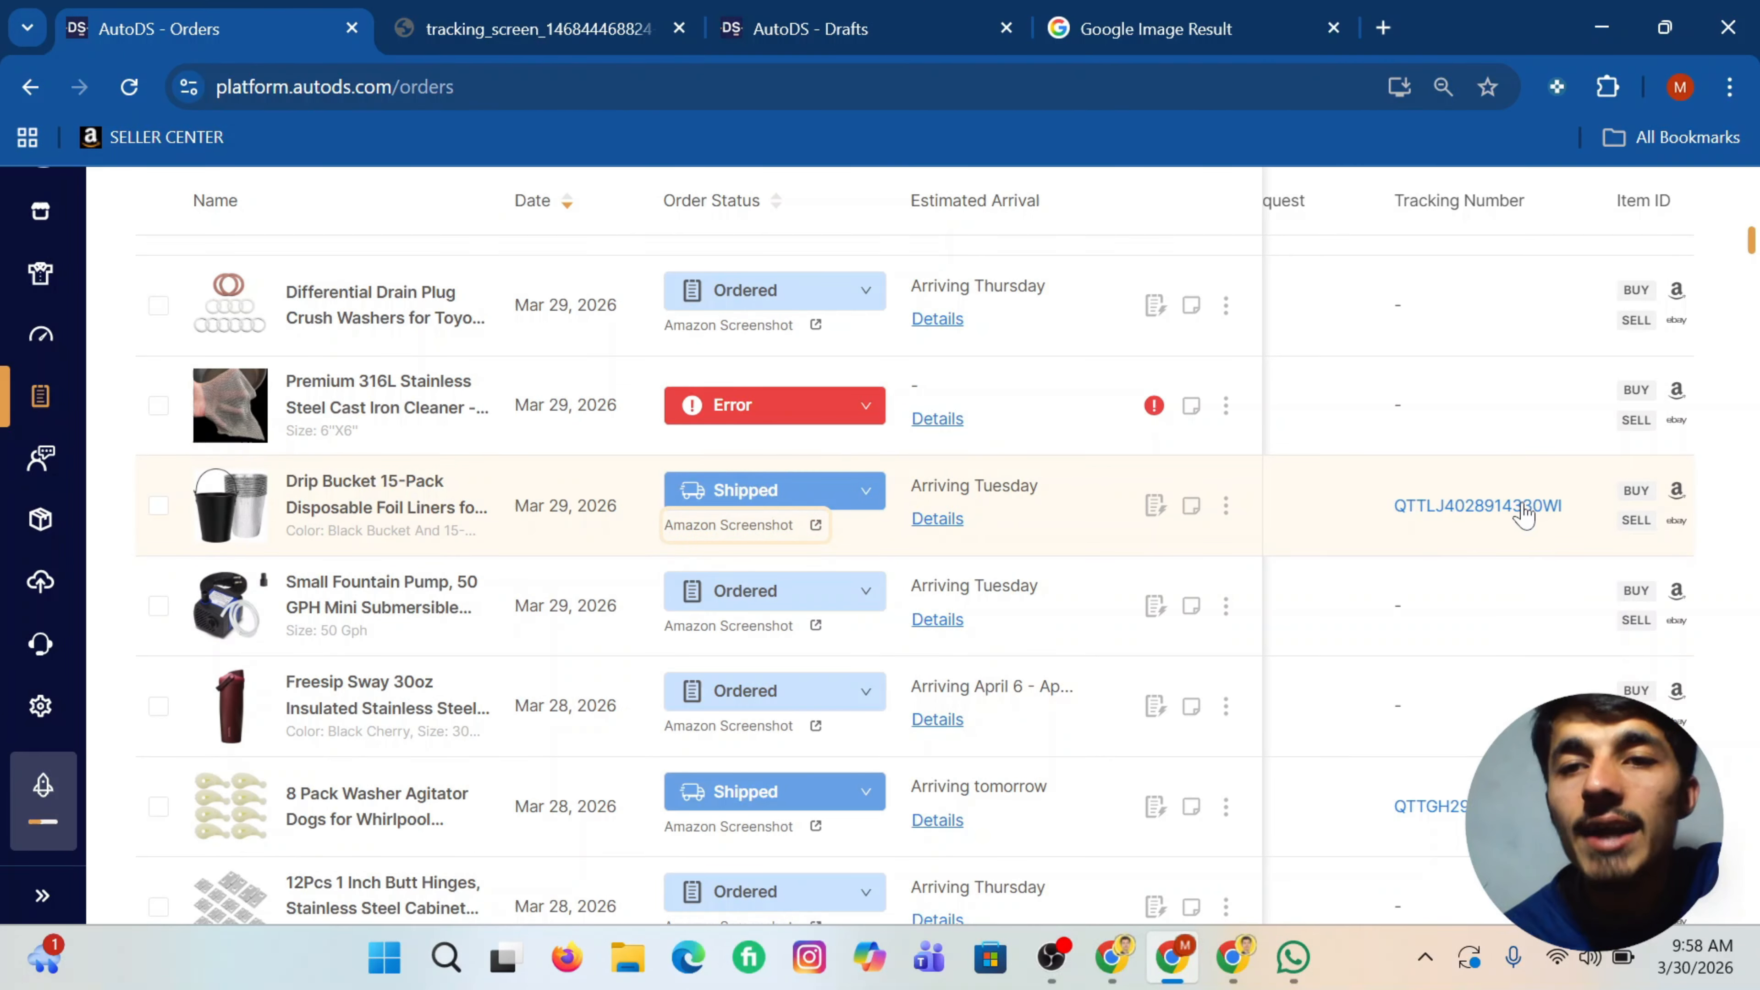
Step: Check the Drip Bucket QTrack number on 17TRACK, close the screenshot tab, and return to Orders
{"action": "left_click", "coordinate": [1483, 510]}
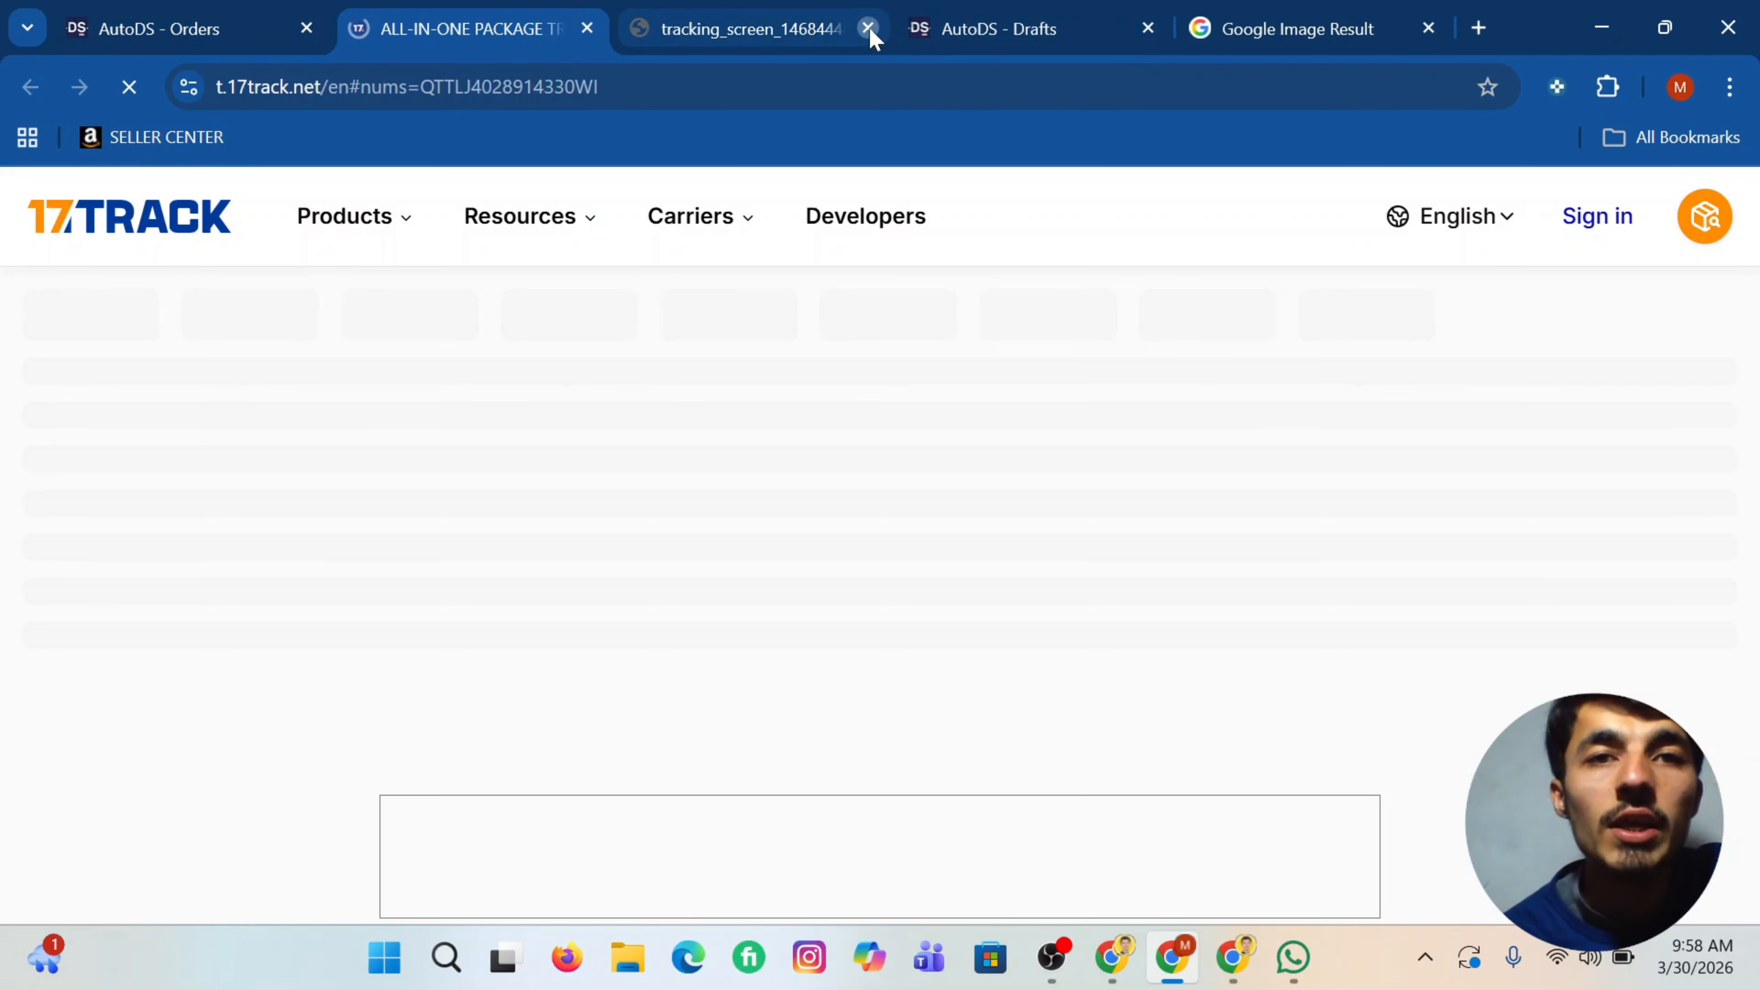
{"action": "left_click", "coordinate": [867, 28]}
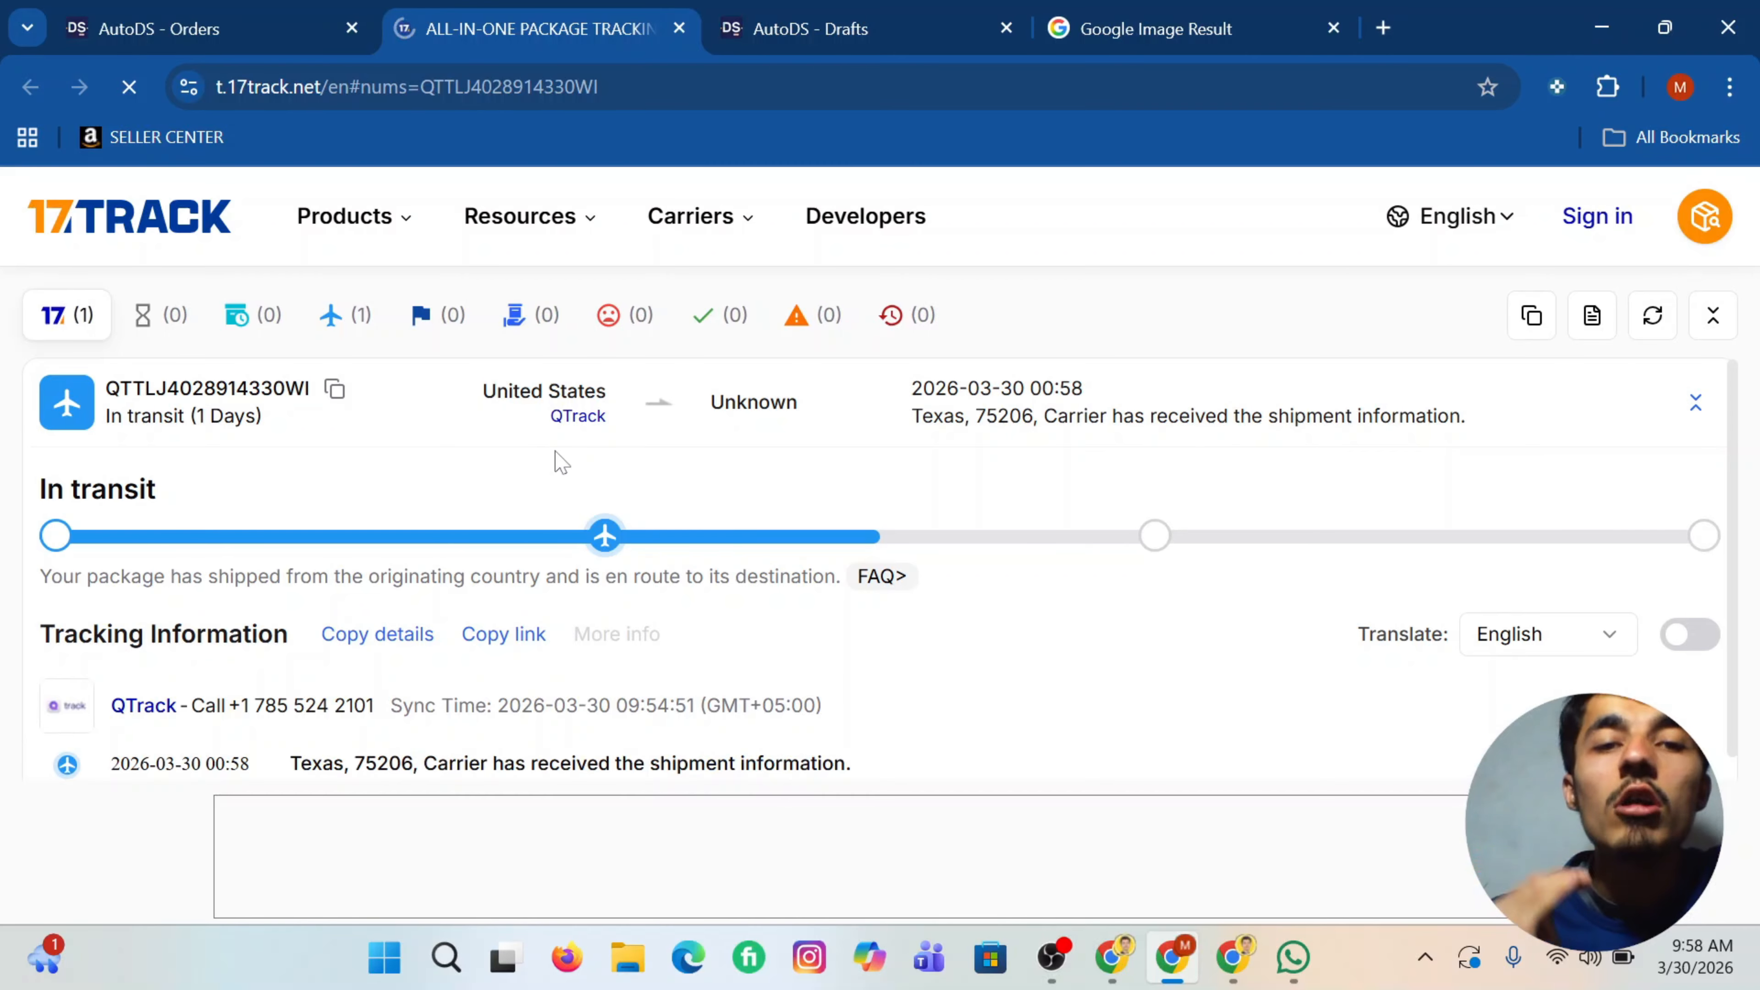
{"action": "left_click", "coordinate": [145, 10]}
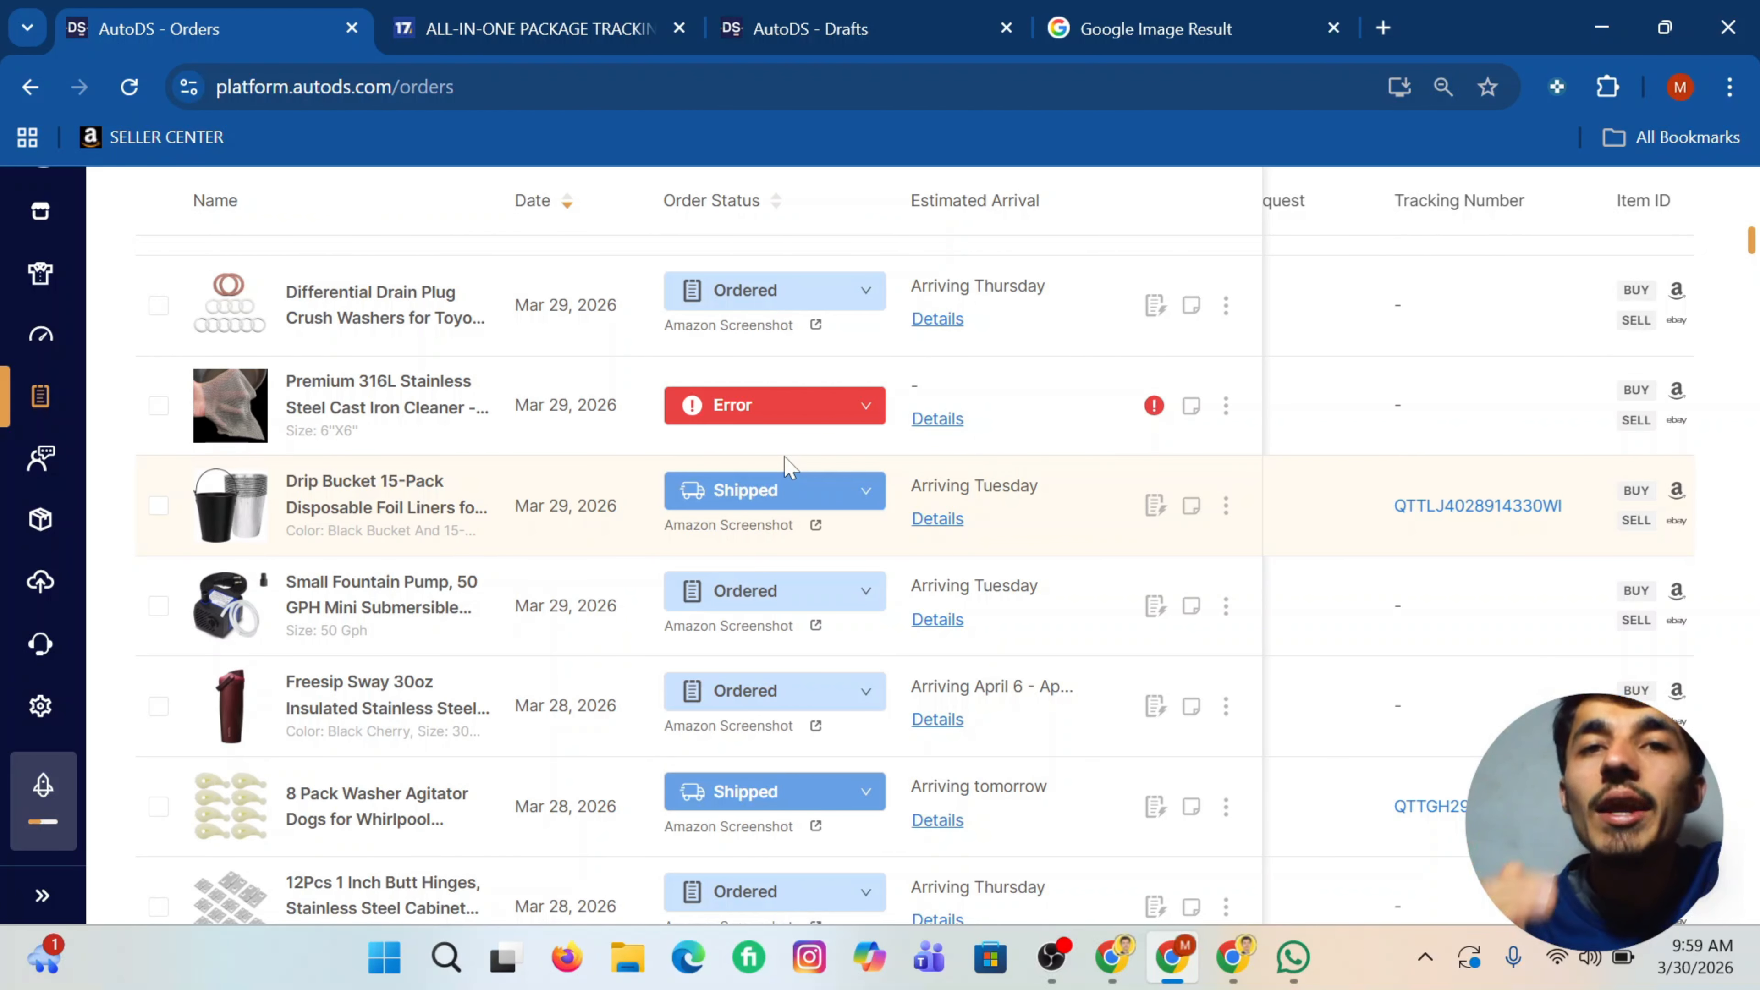
Step: In Amazon UK's Orders settings, set Tracking Conversion to Convert Amazon Shipping Carrier Only To QTrack
{"action": "left_click", "coordinate": [915, 19]}
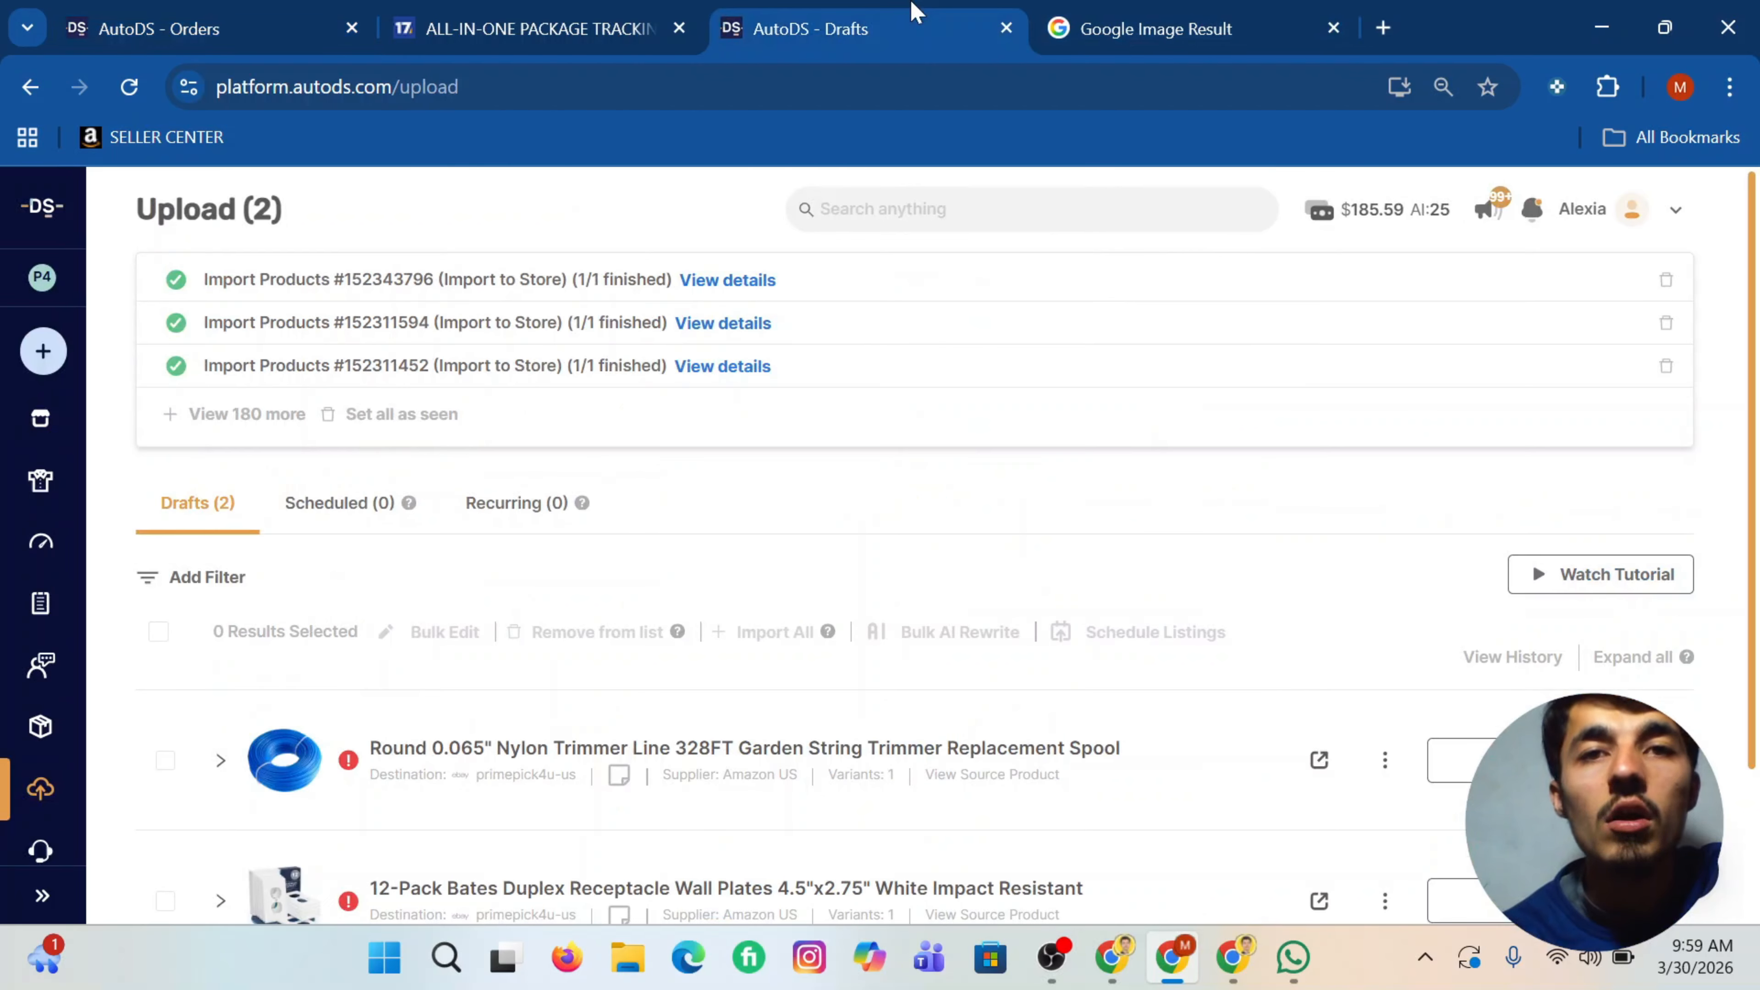
{"action": "scroll", "coordinate": [35, 765], "scroll_direction": "down", "scroll_amount": 3}
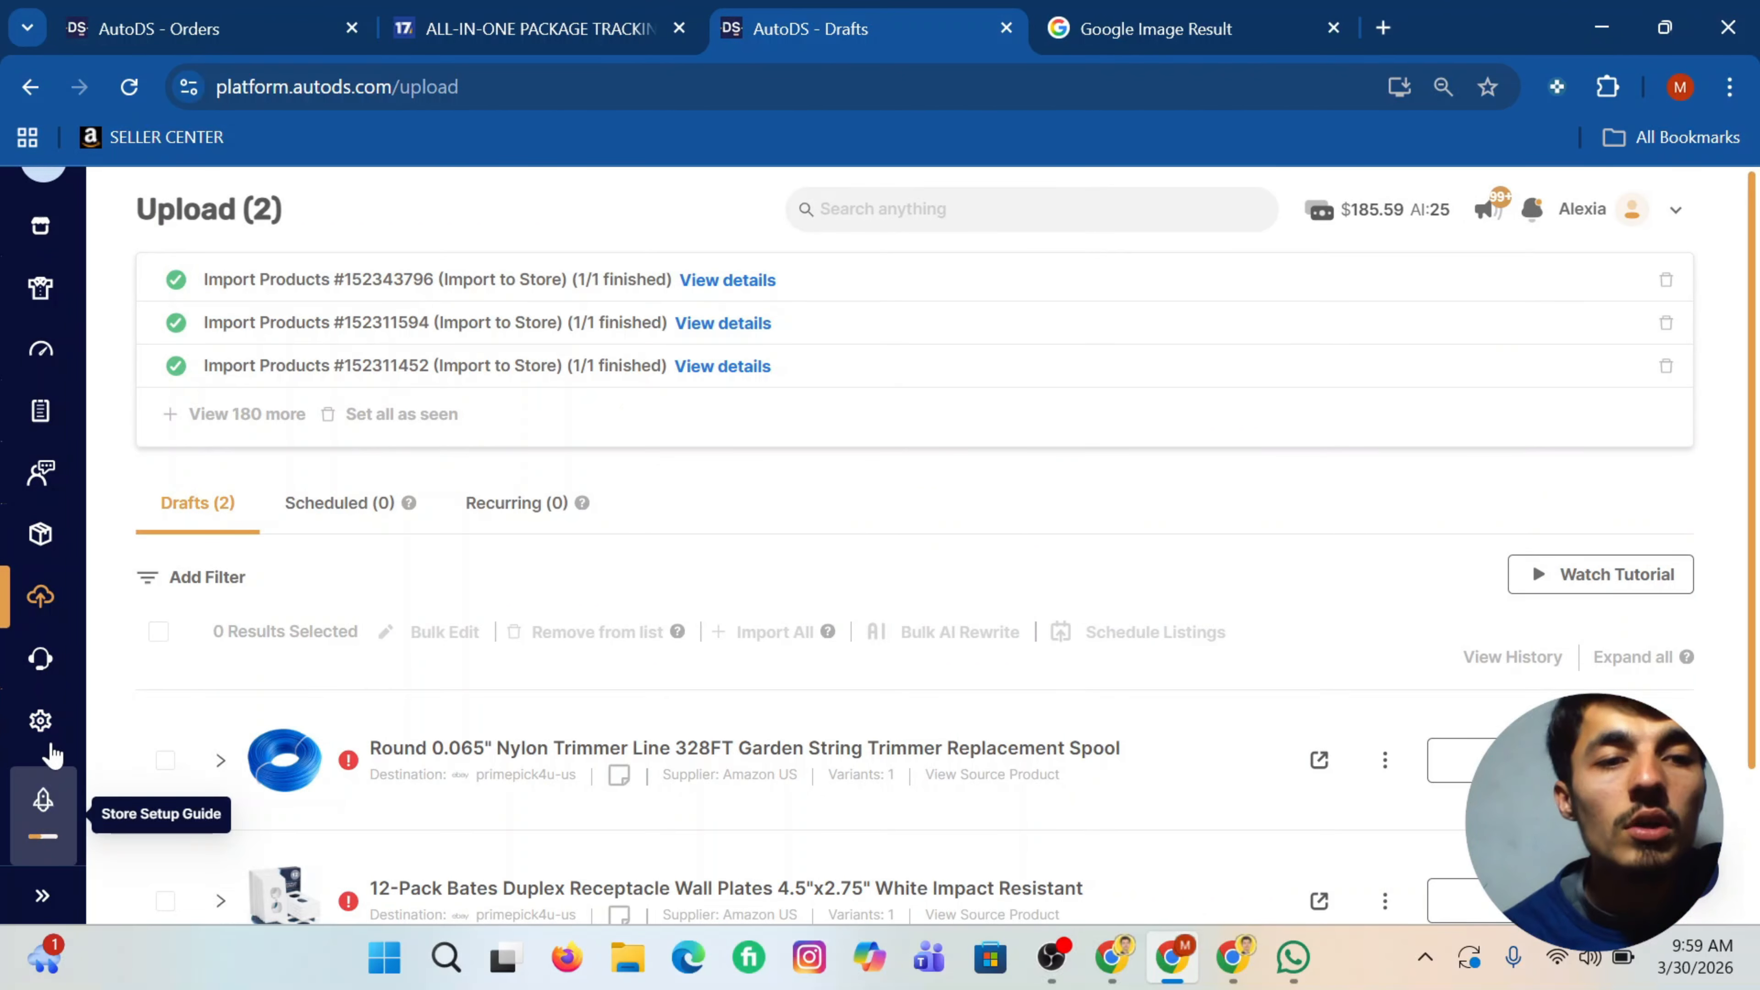
{"action": "left_click", "coordinate": [40, 721]}
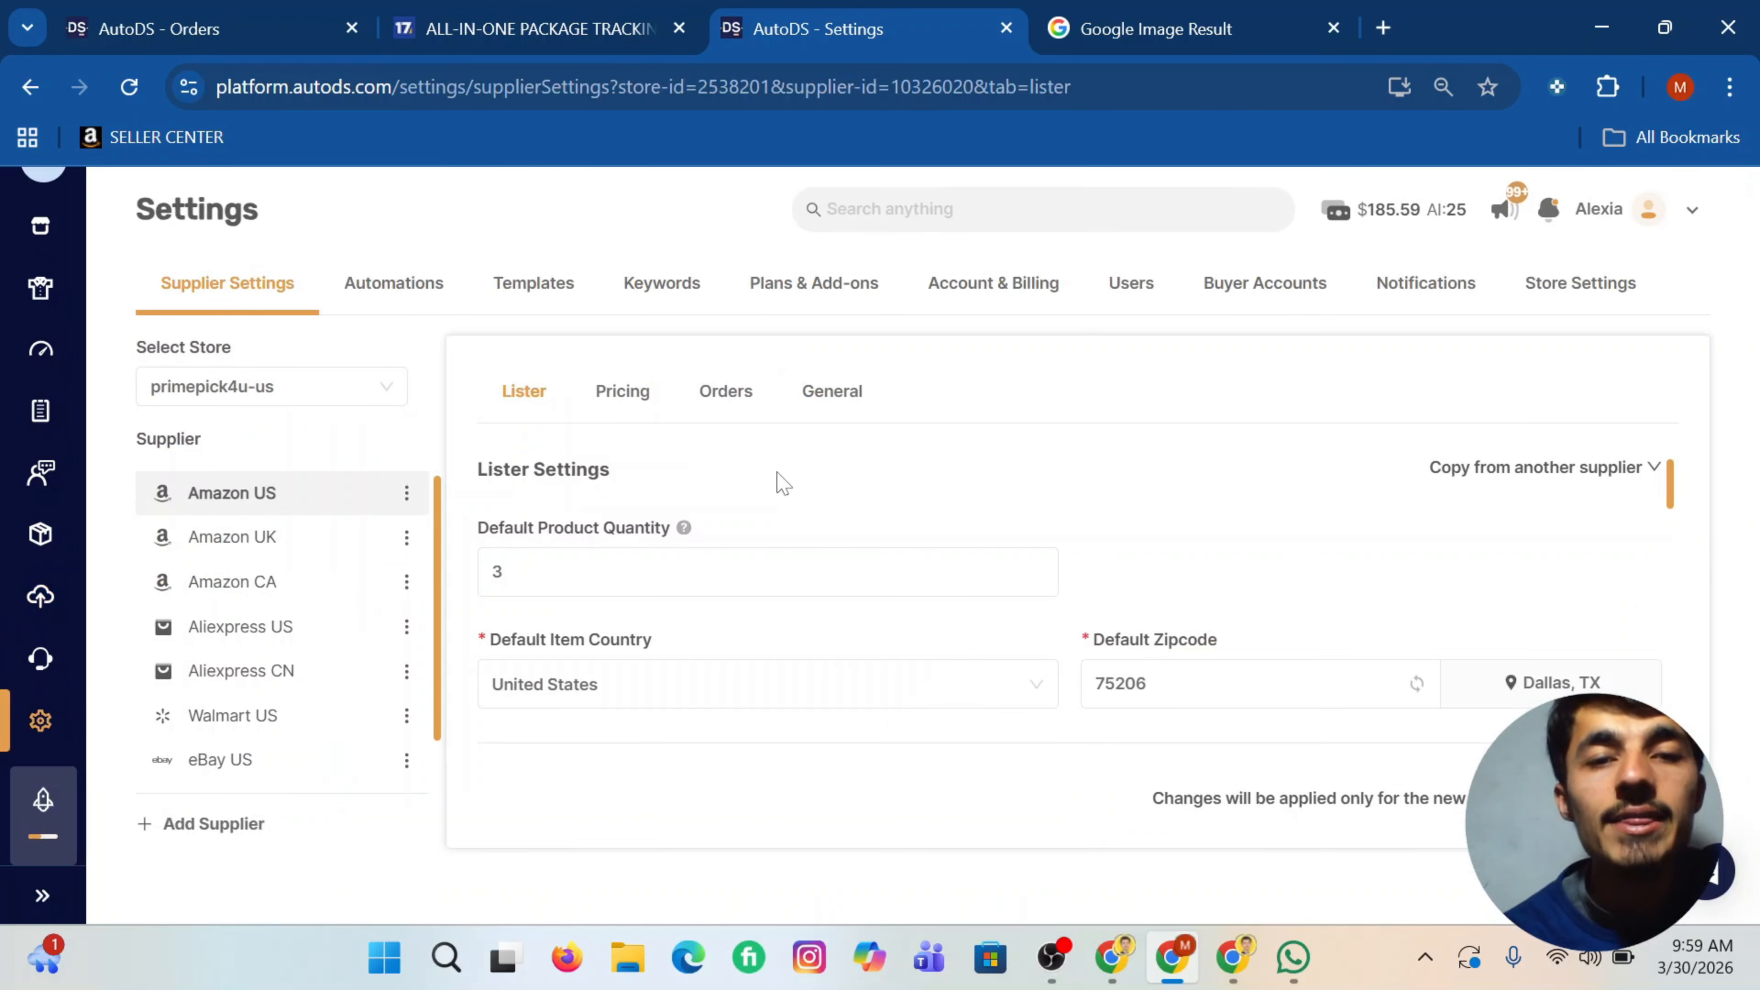
{"action": "left_click", "coordinate": [206, 541]}
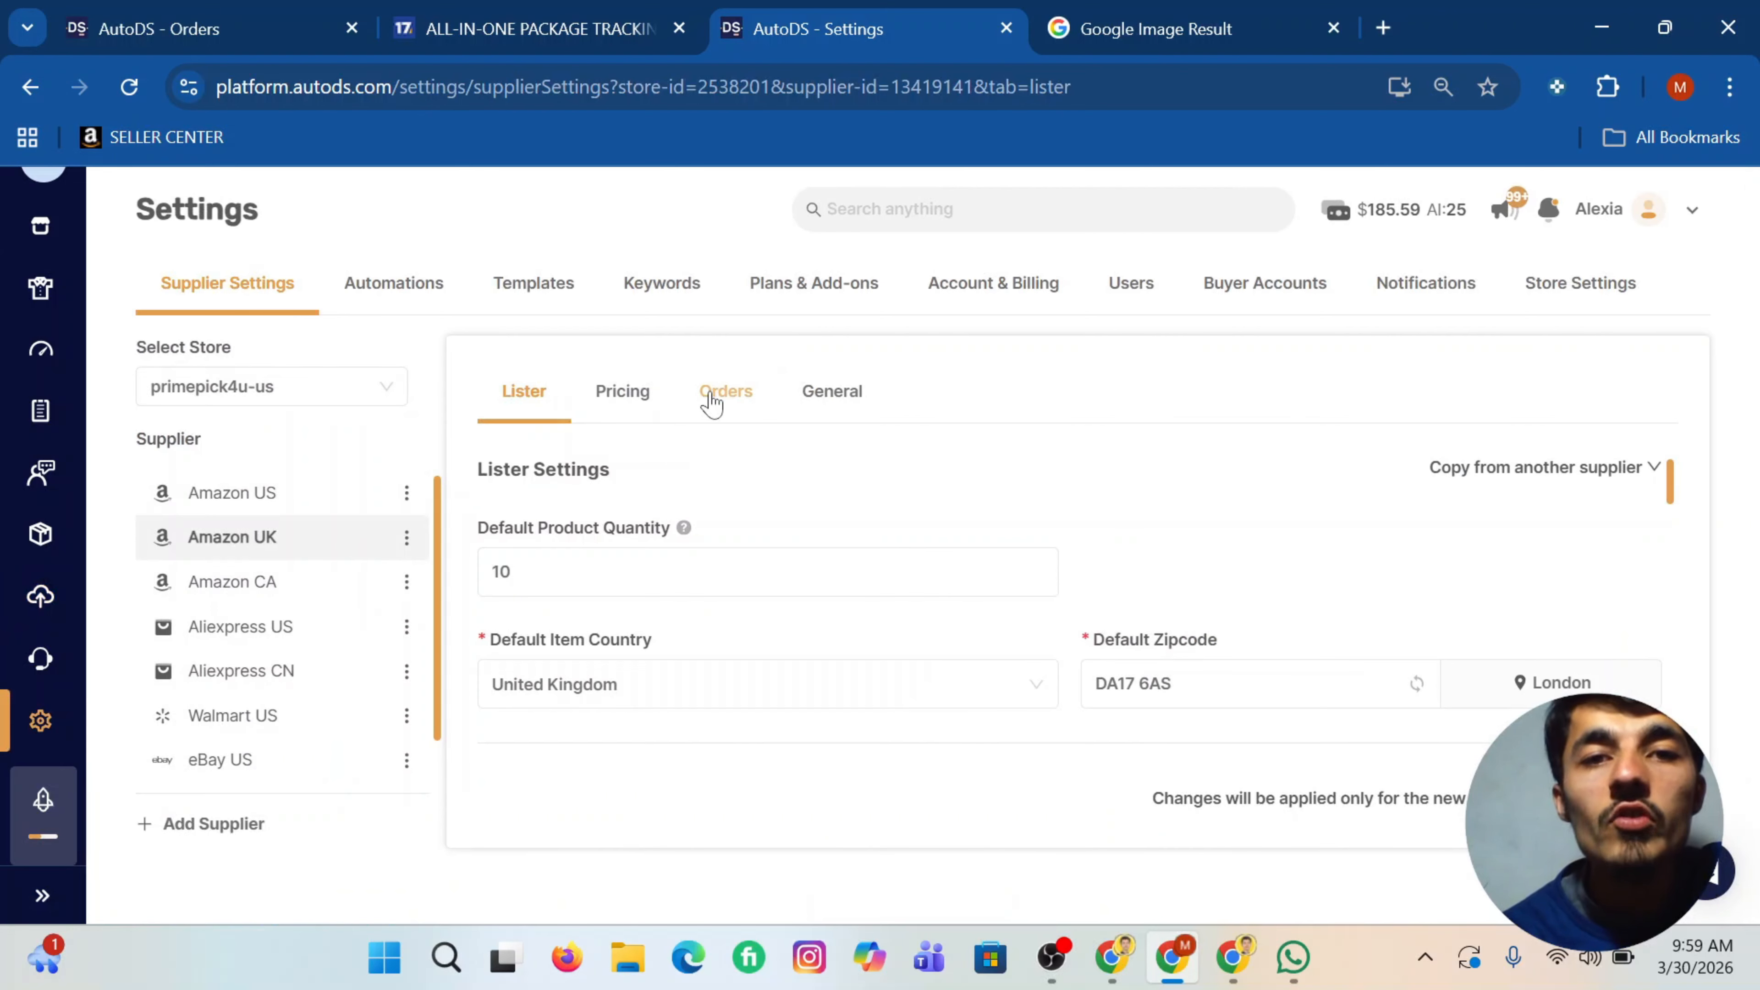
{"action": "left_click", "coordinate": [712, 402]}
{"action": "scroll", "coordinate": [1029, 464], "scroll_direction": "down", "scroll_amount": 2}
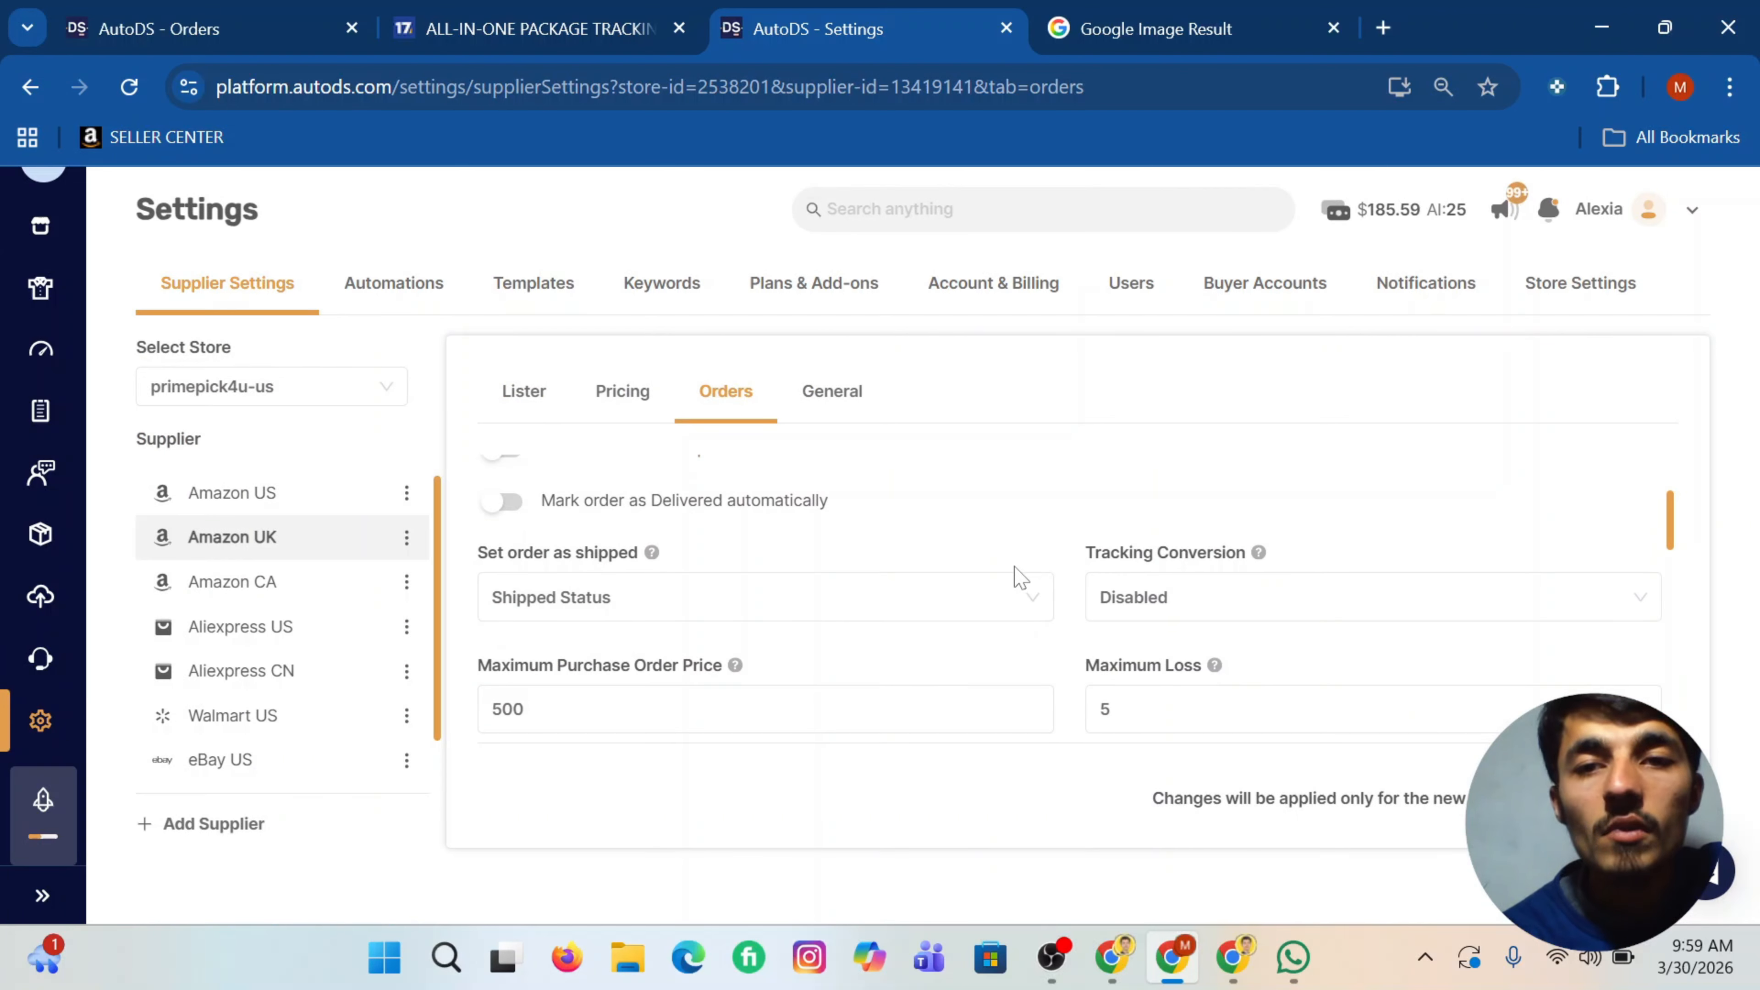
{"action": "scroll", "coordinate": [1019, 576], "scroll_direction": "down", "scroll_amount": 1}
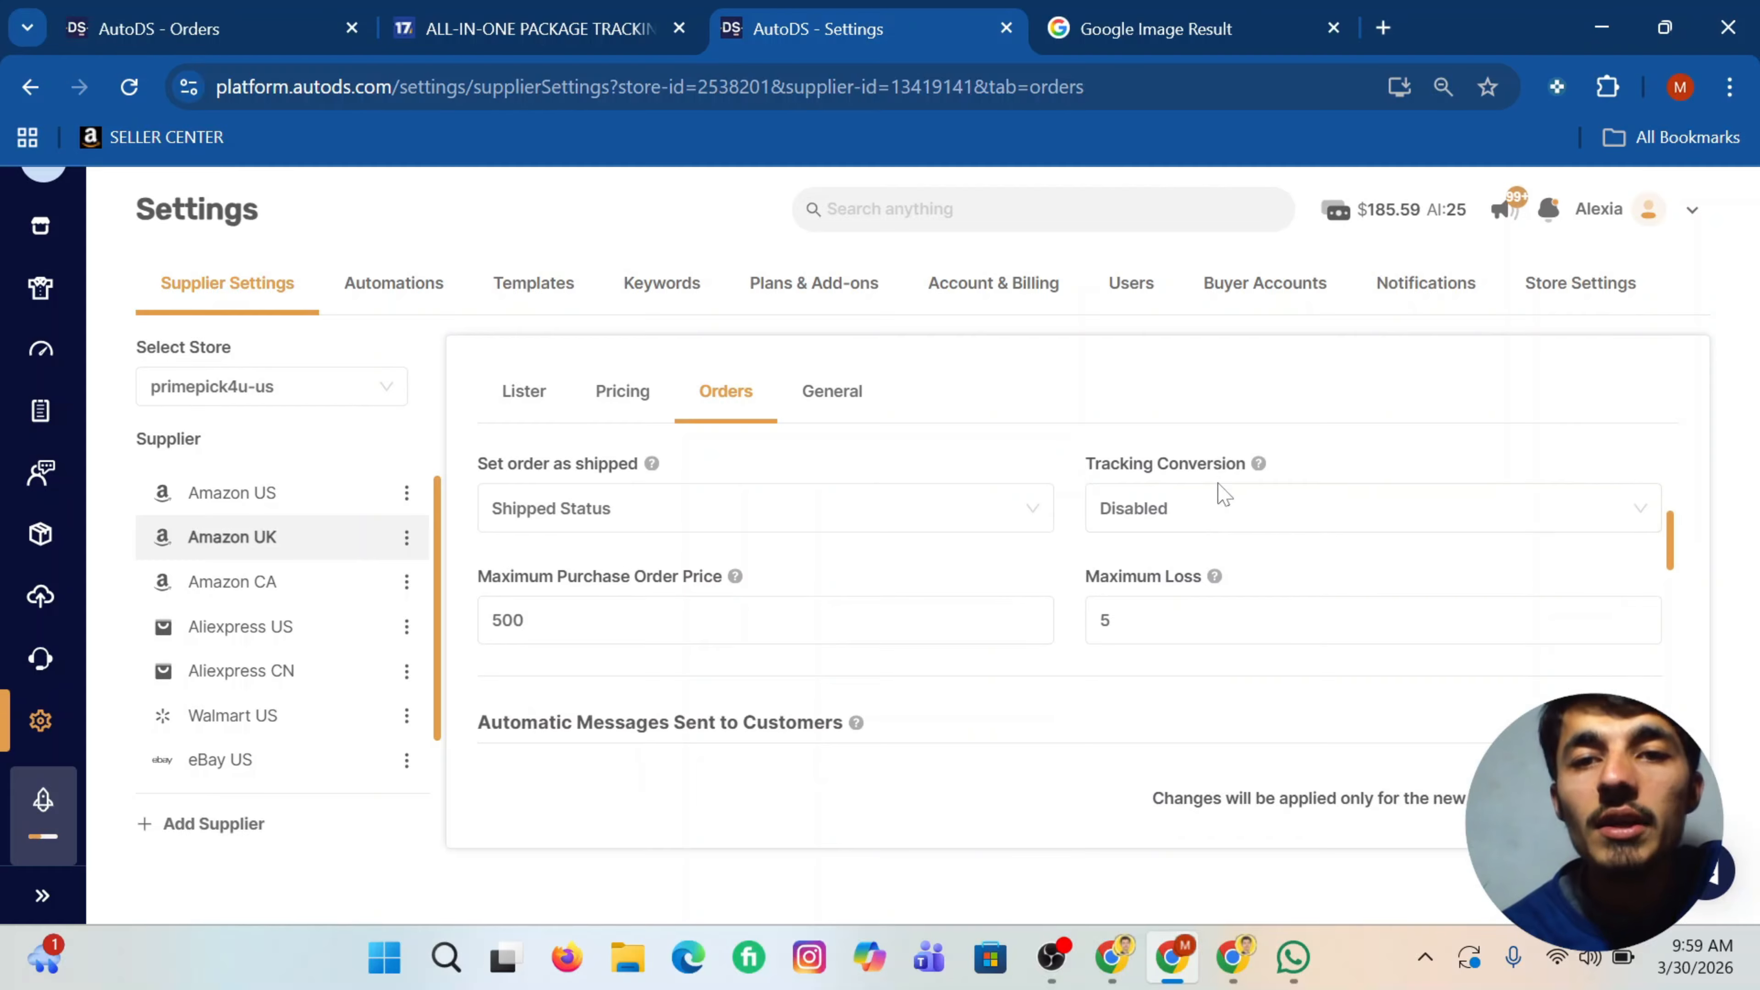
{"action": "left_click", "coordinate": [1169, 503]}
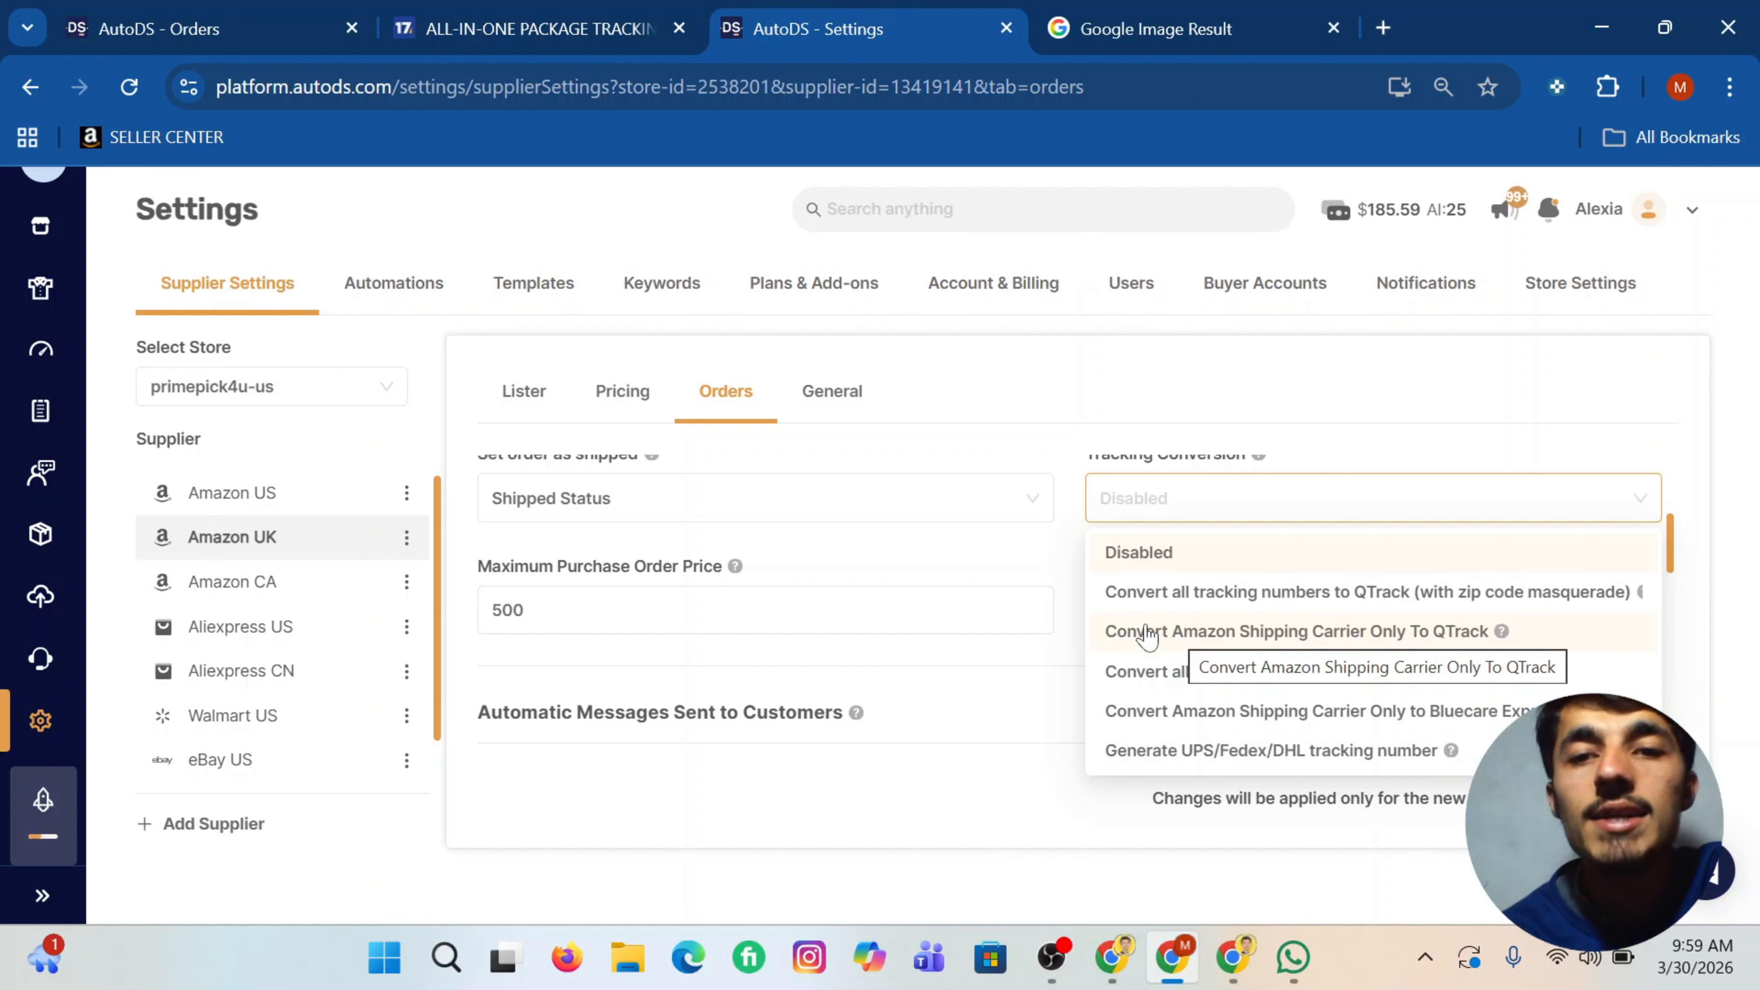
{"action": "left_click", "coordinate": [1120, 632]}
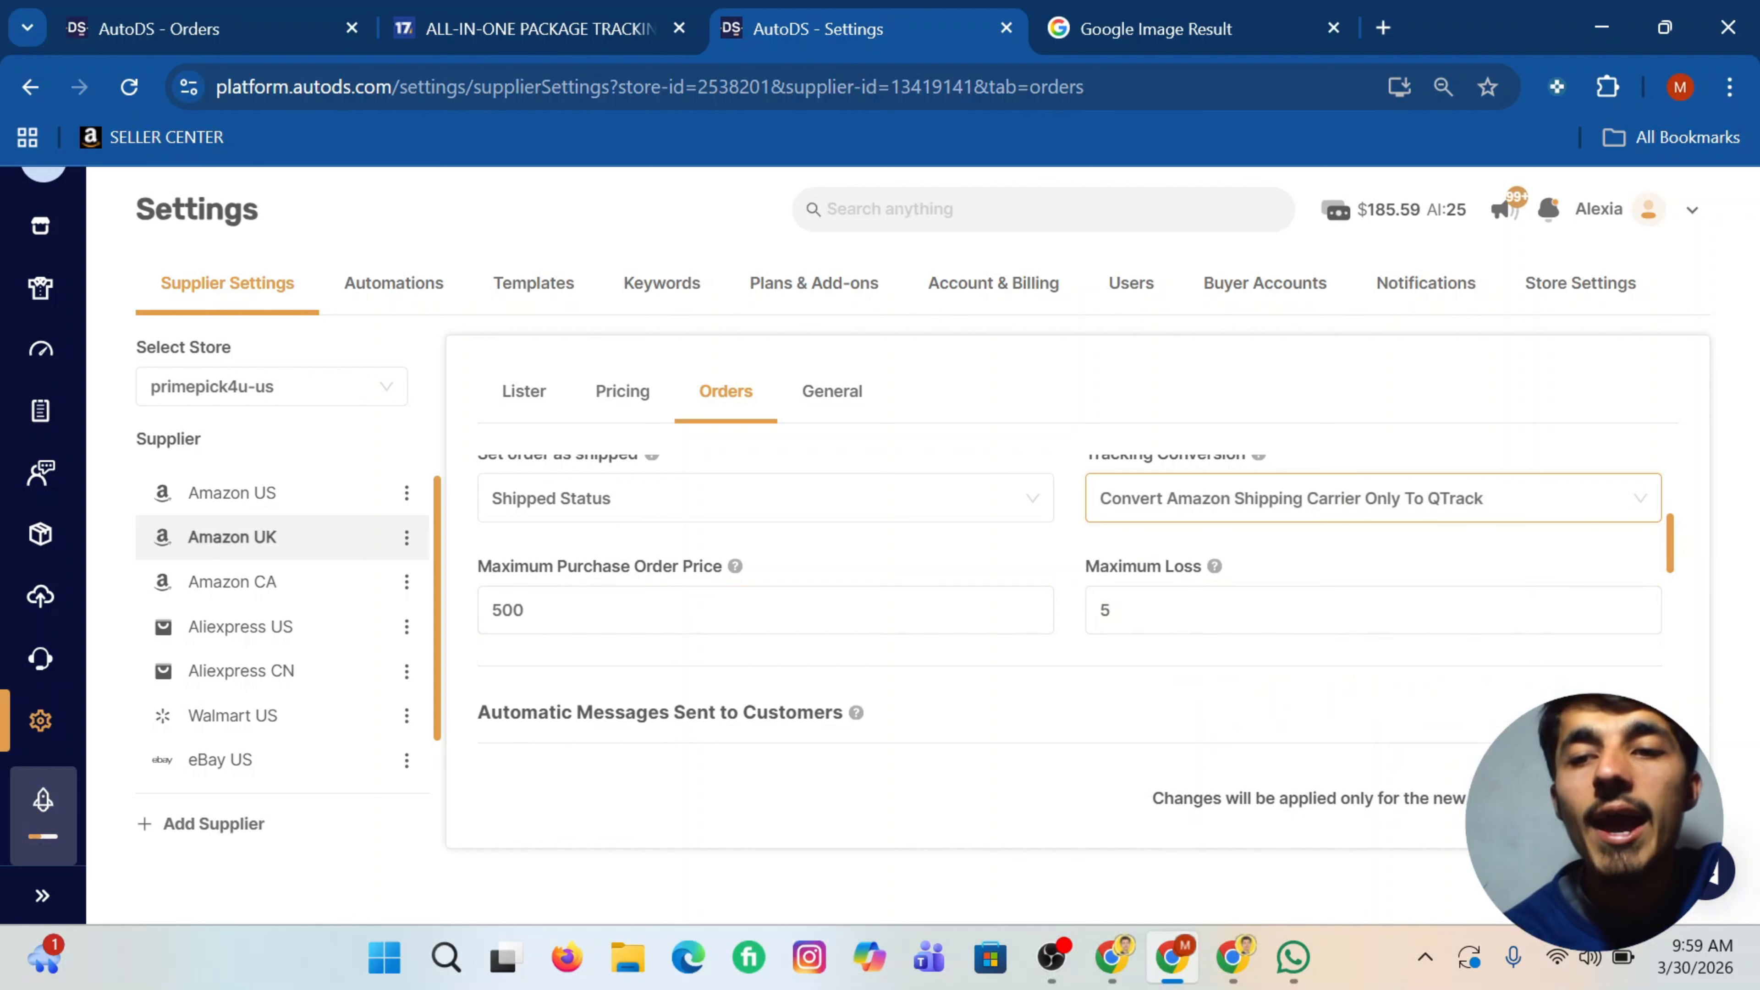
{"action": "left_click", "coordinate": [890, 638]}
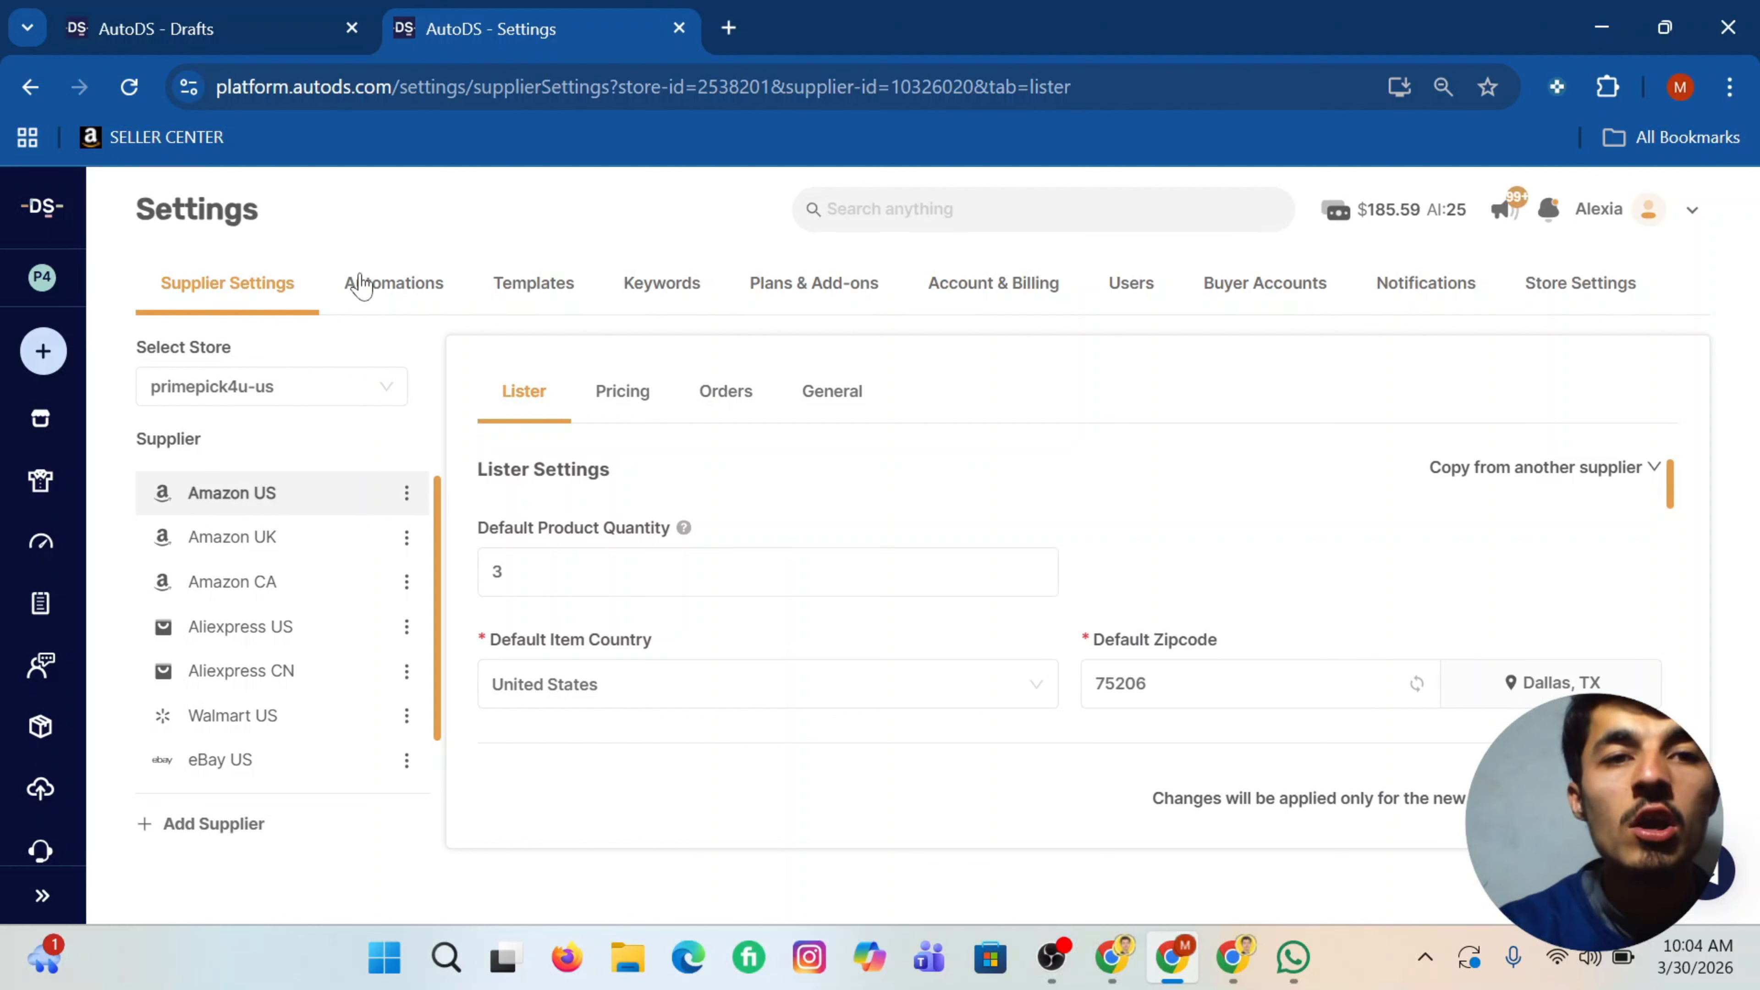
Step: Under Settings > Templates, choose the AutoDS eBay gallery and add the Black Friday Sale template
{"action": "scroll", "coordinate": [28, 792], "scroll_direction": "down", "scroll_amount": 3}
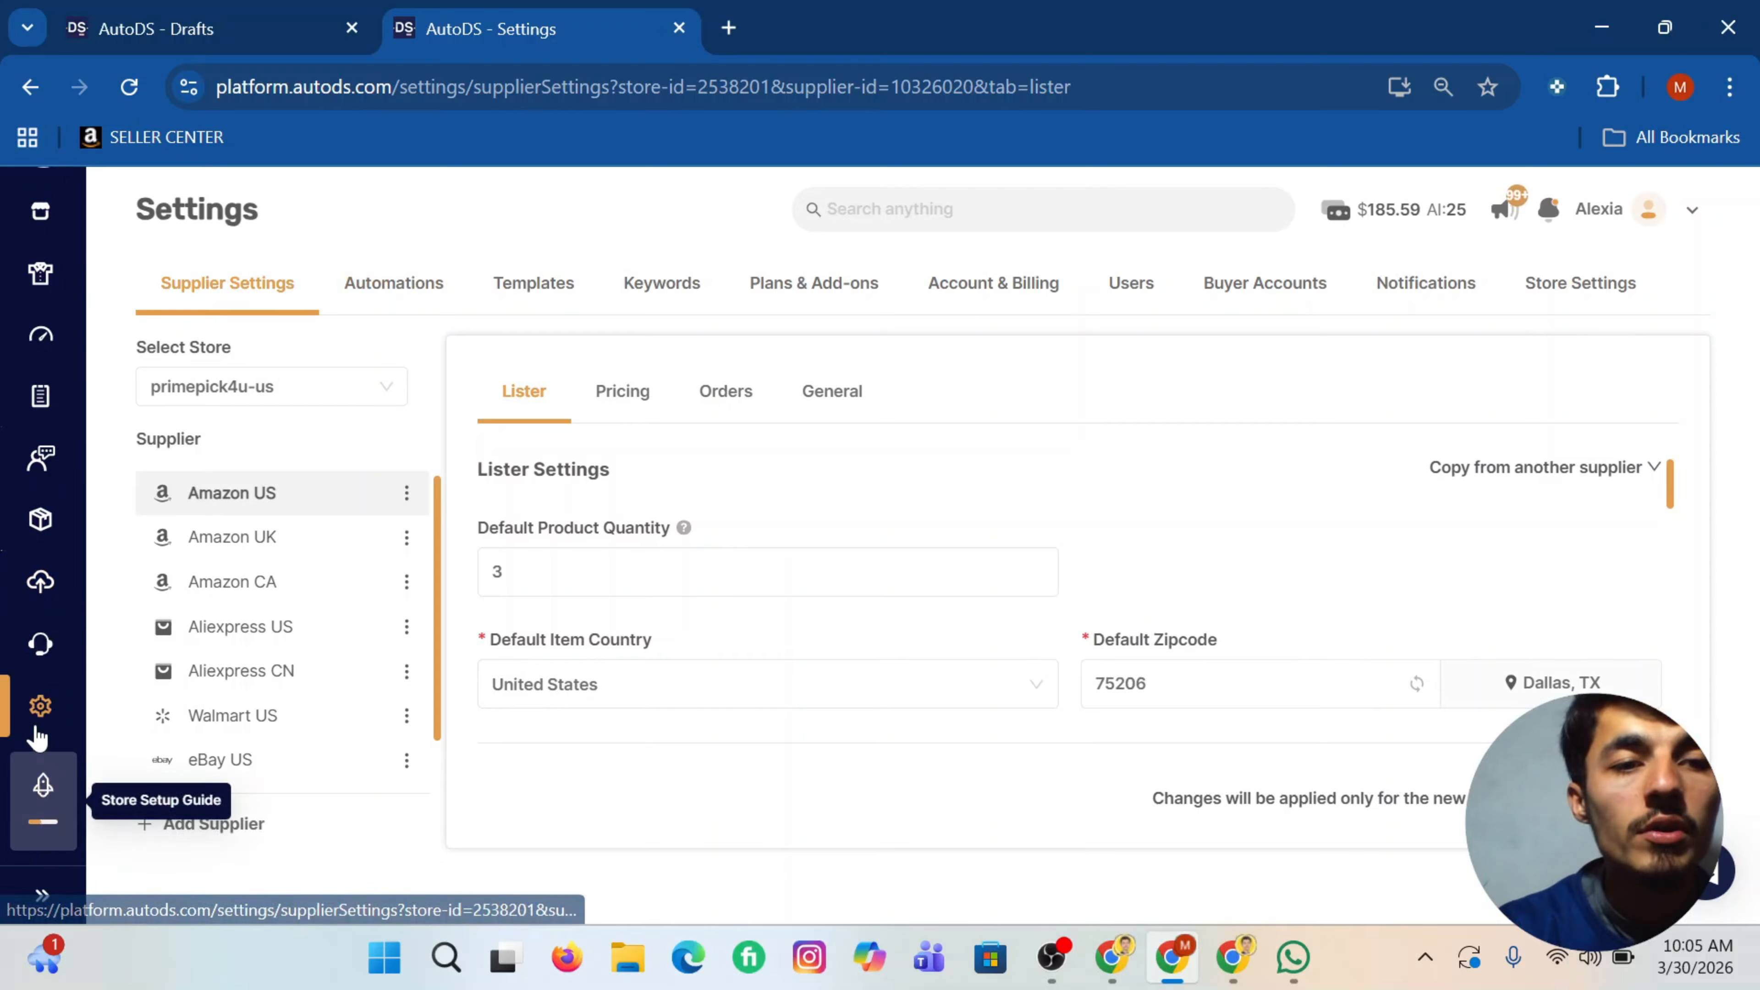
{"action": "left_click", "coordinate": [507, 291]}
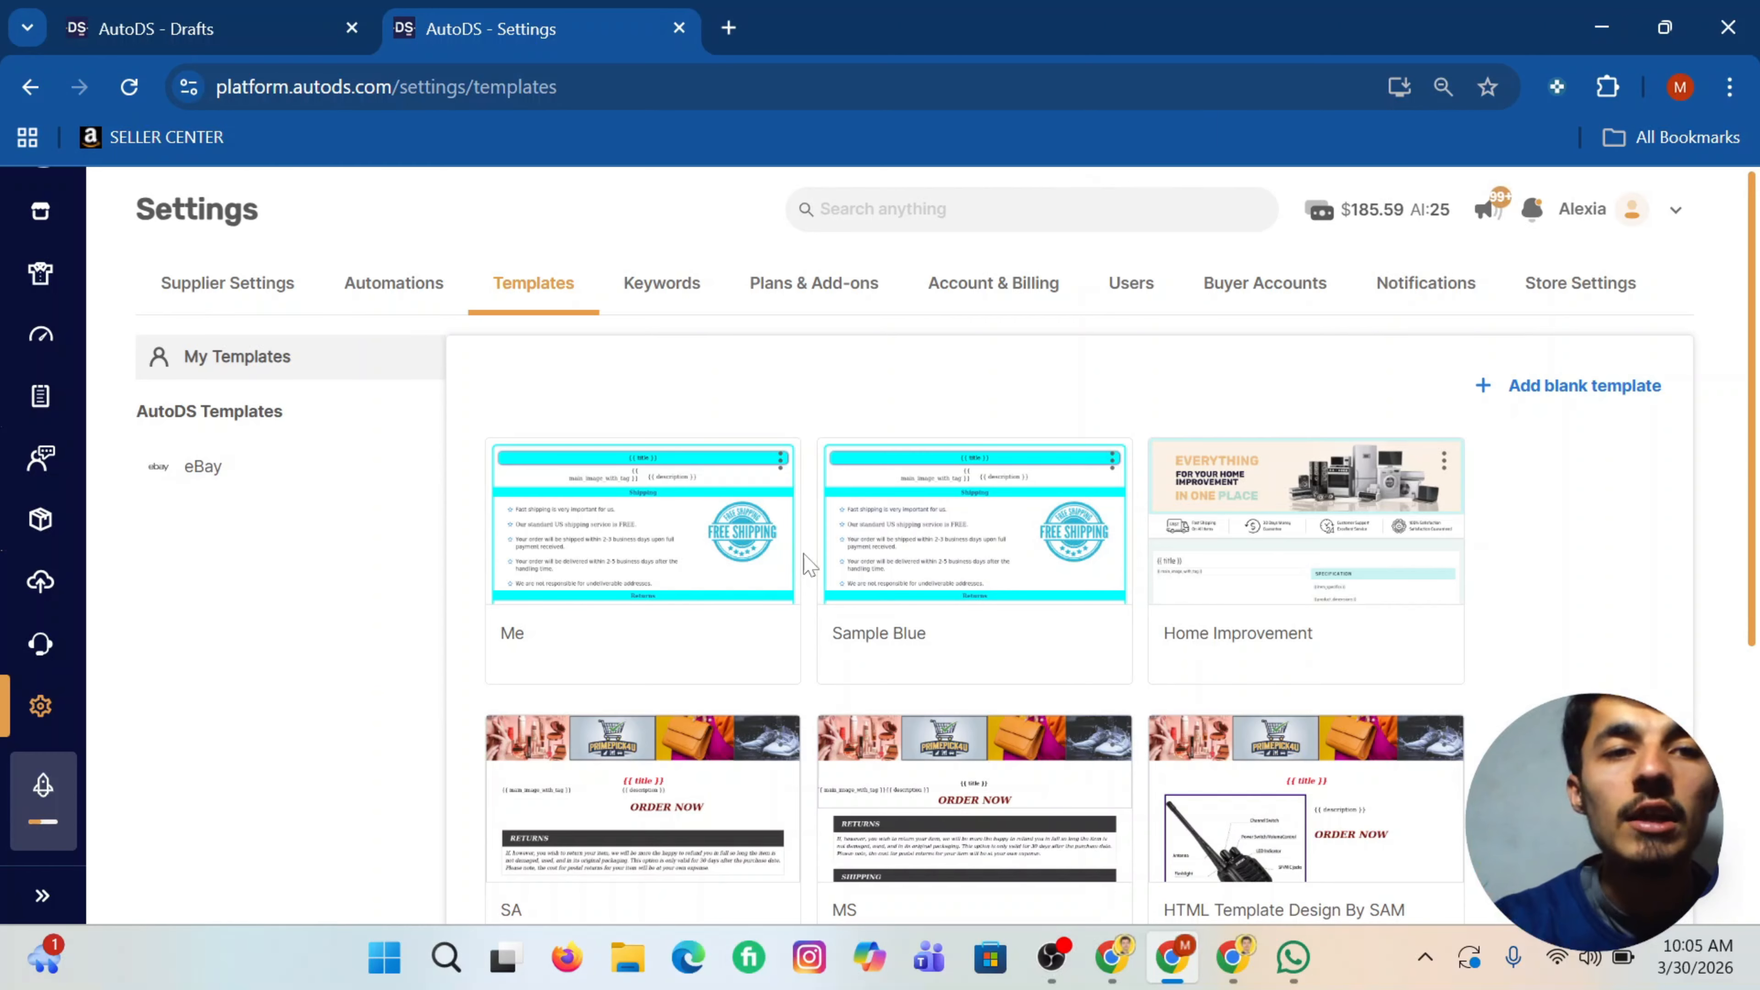
{"action": "left_click", "coordinate": [234, 466]}
{"action": "scroll", "coordinate": [713, 479], "scroll_direction": "down", "scroll_amount": 2}
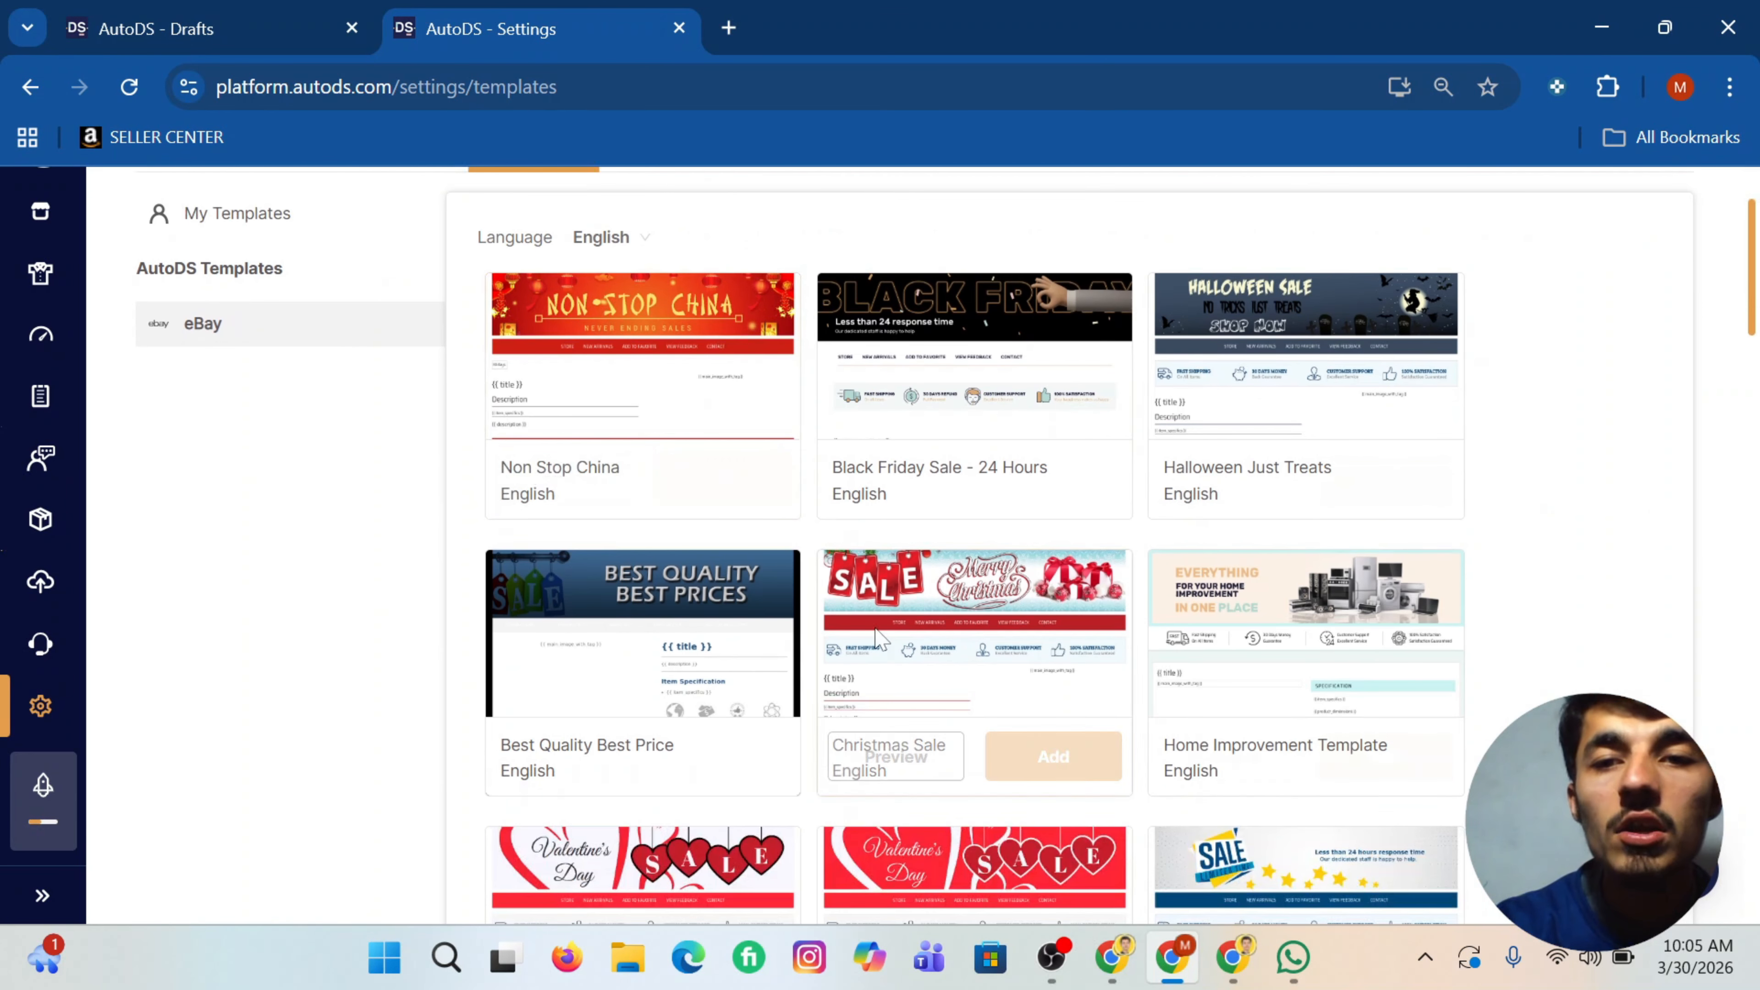
{"action": "scroll", "coordinate": [887, 582], "scroll_direction": "down", "scroll_amount": 8}
{"action": "scroll", "coordinate": [887, 582], "scroll_direction": "down", "scroll_amount": 3}
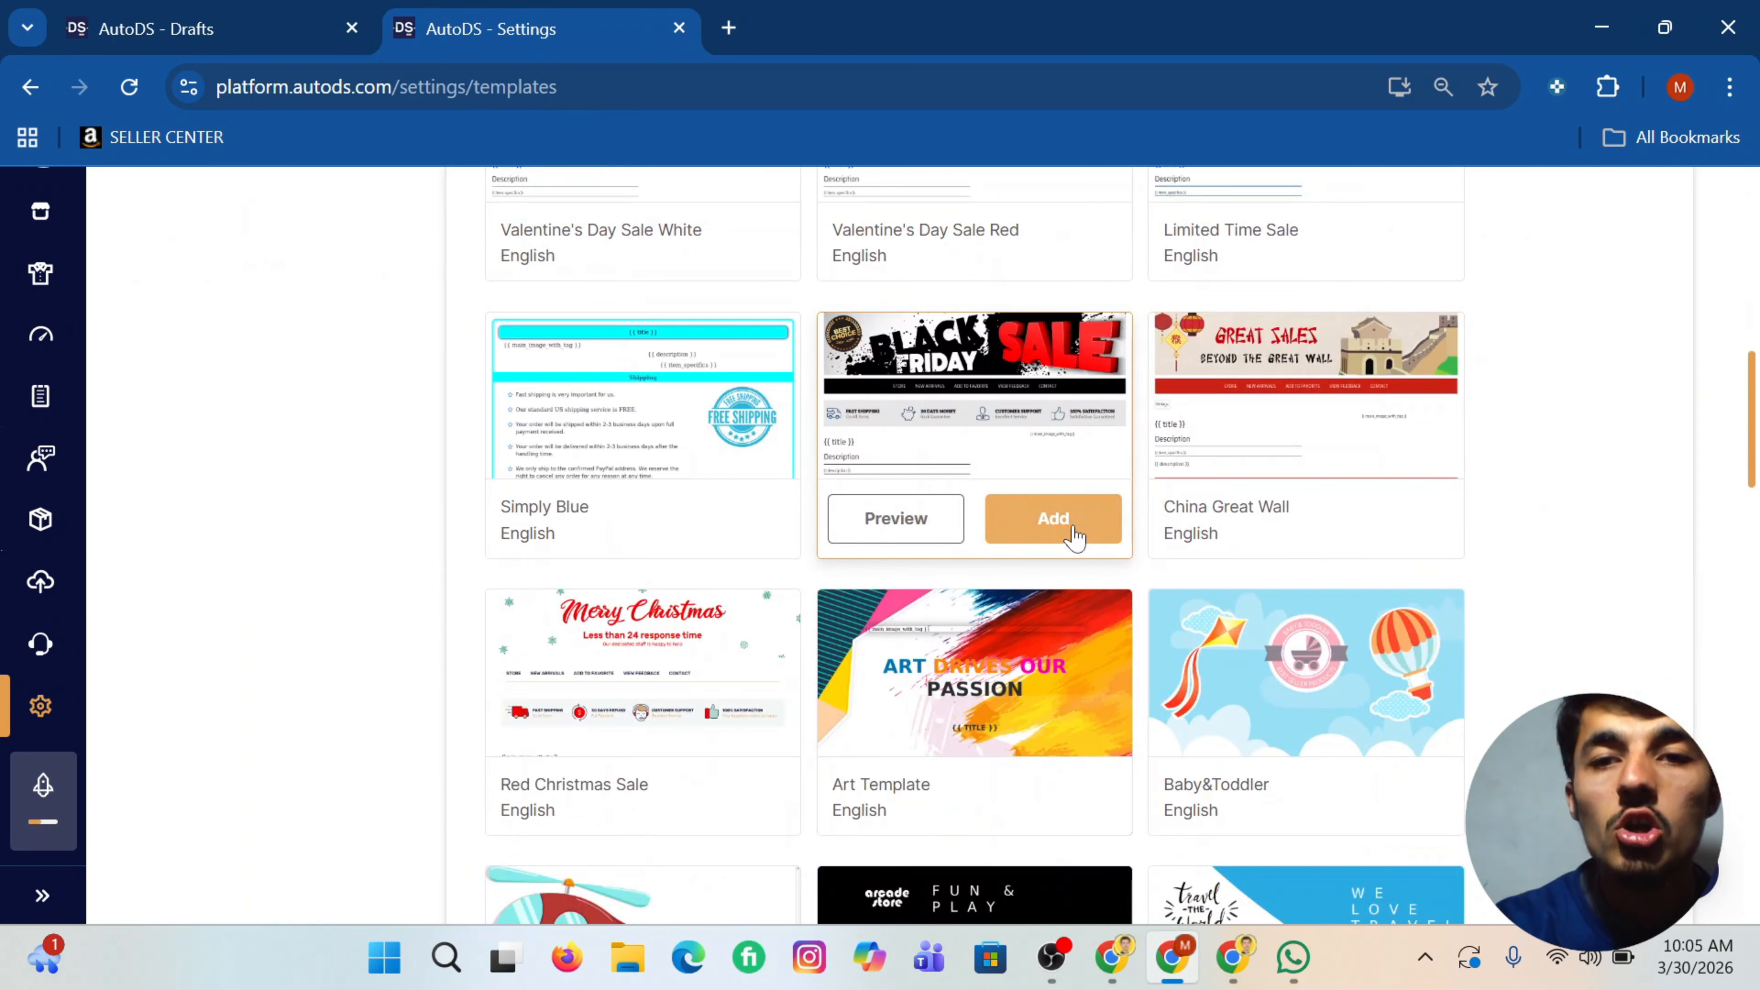
{"action": "left_click", "coordinate": [1021, 517]}
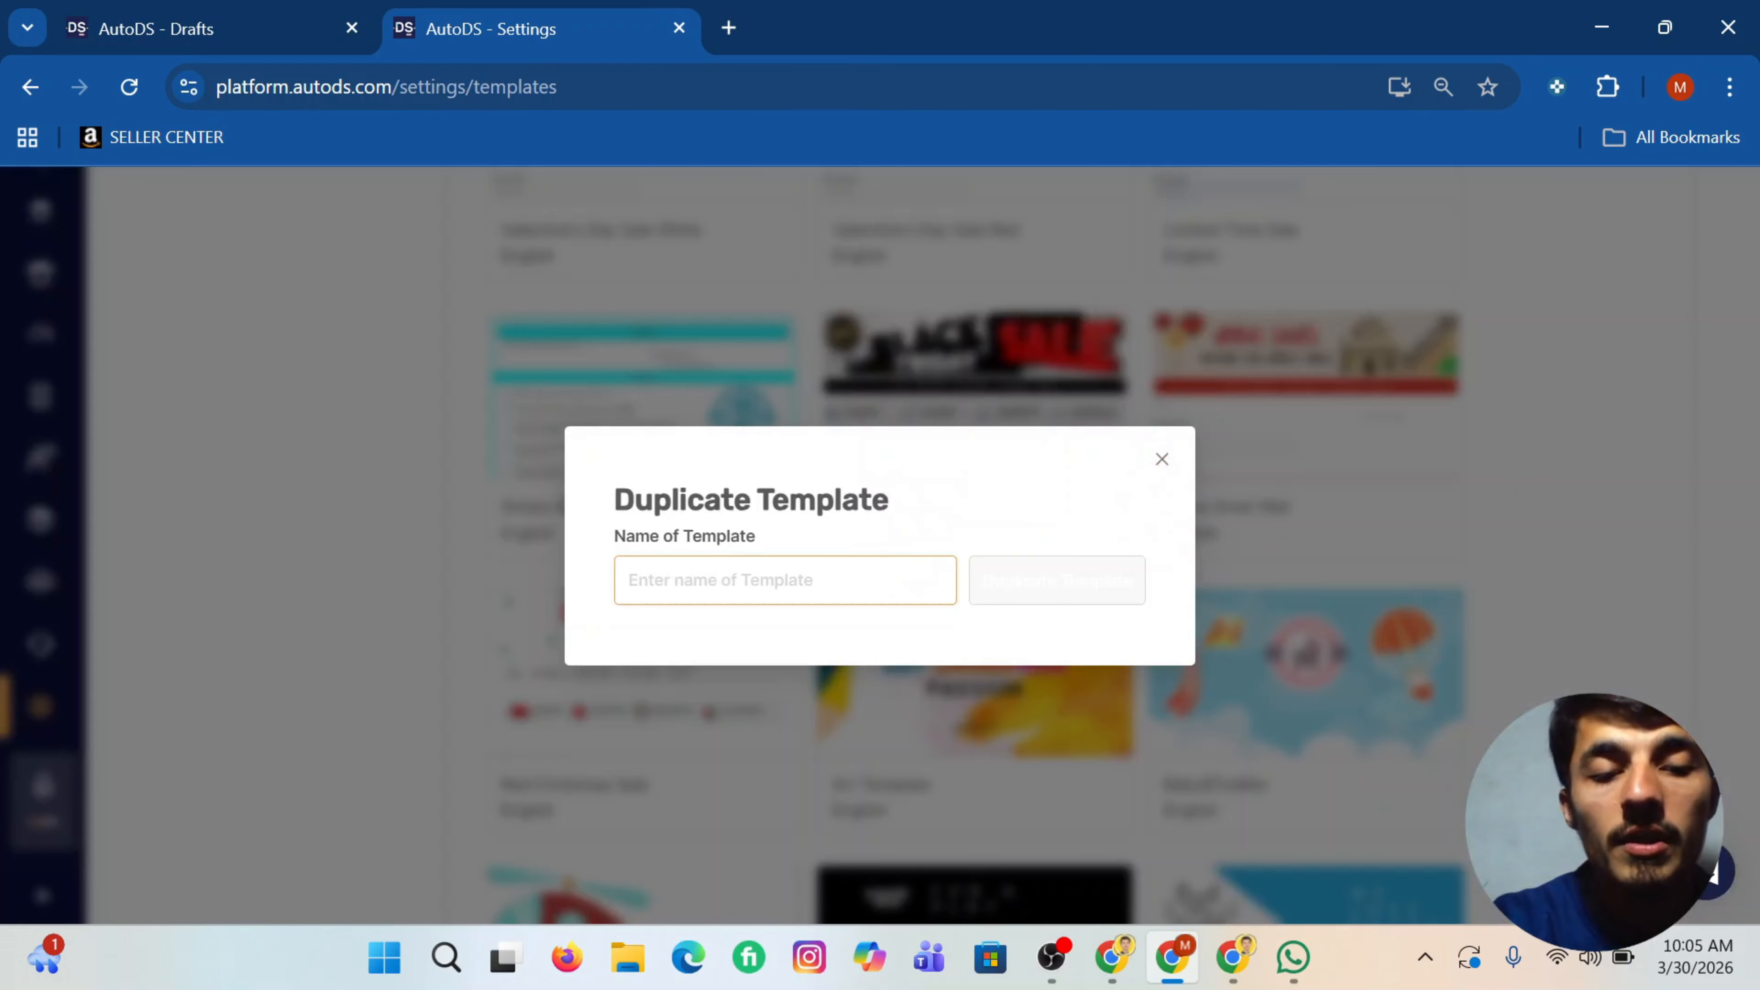
Step: Name the duplicate of the Black Friday template 'Test' and confirm the duplication
{"action": "type", "text": "Test"}
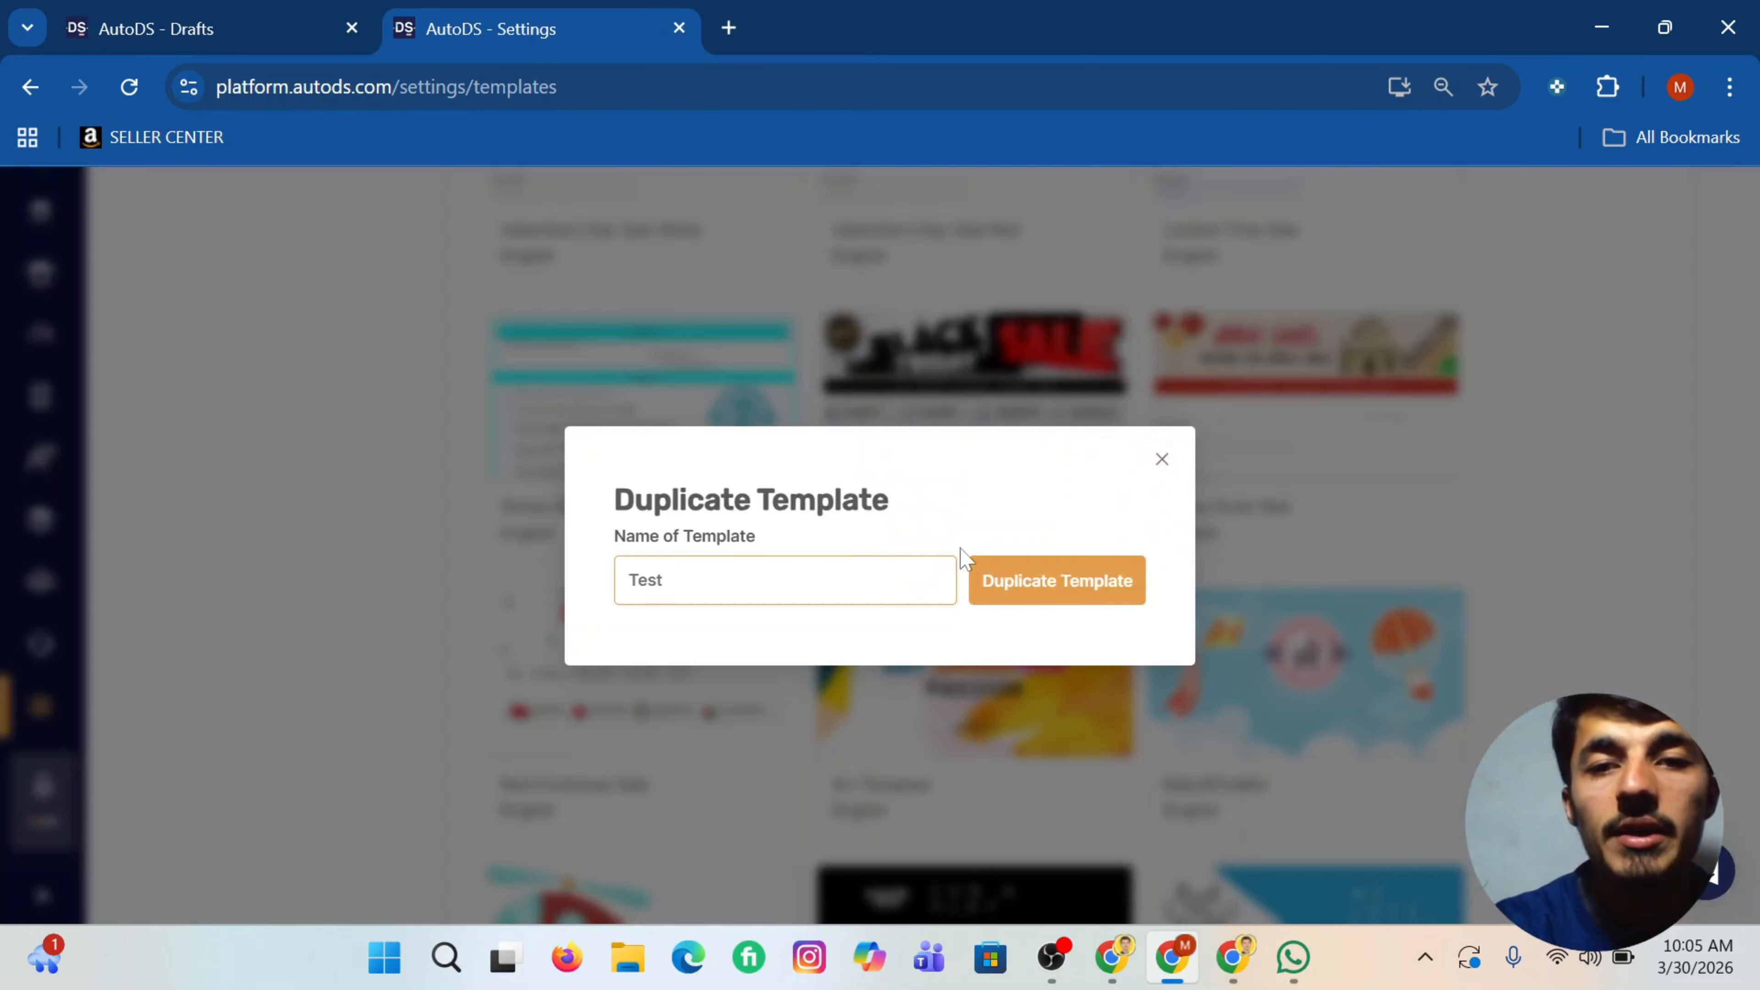
{"action": "left_click", "coordinate": [1022, 582]}
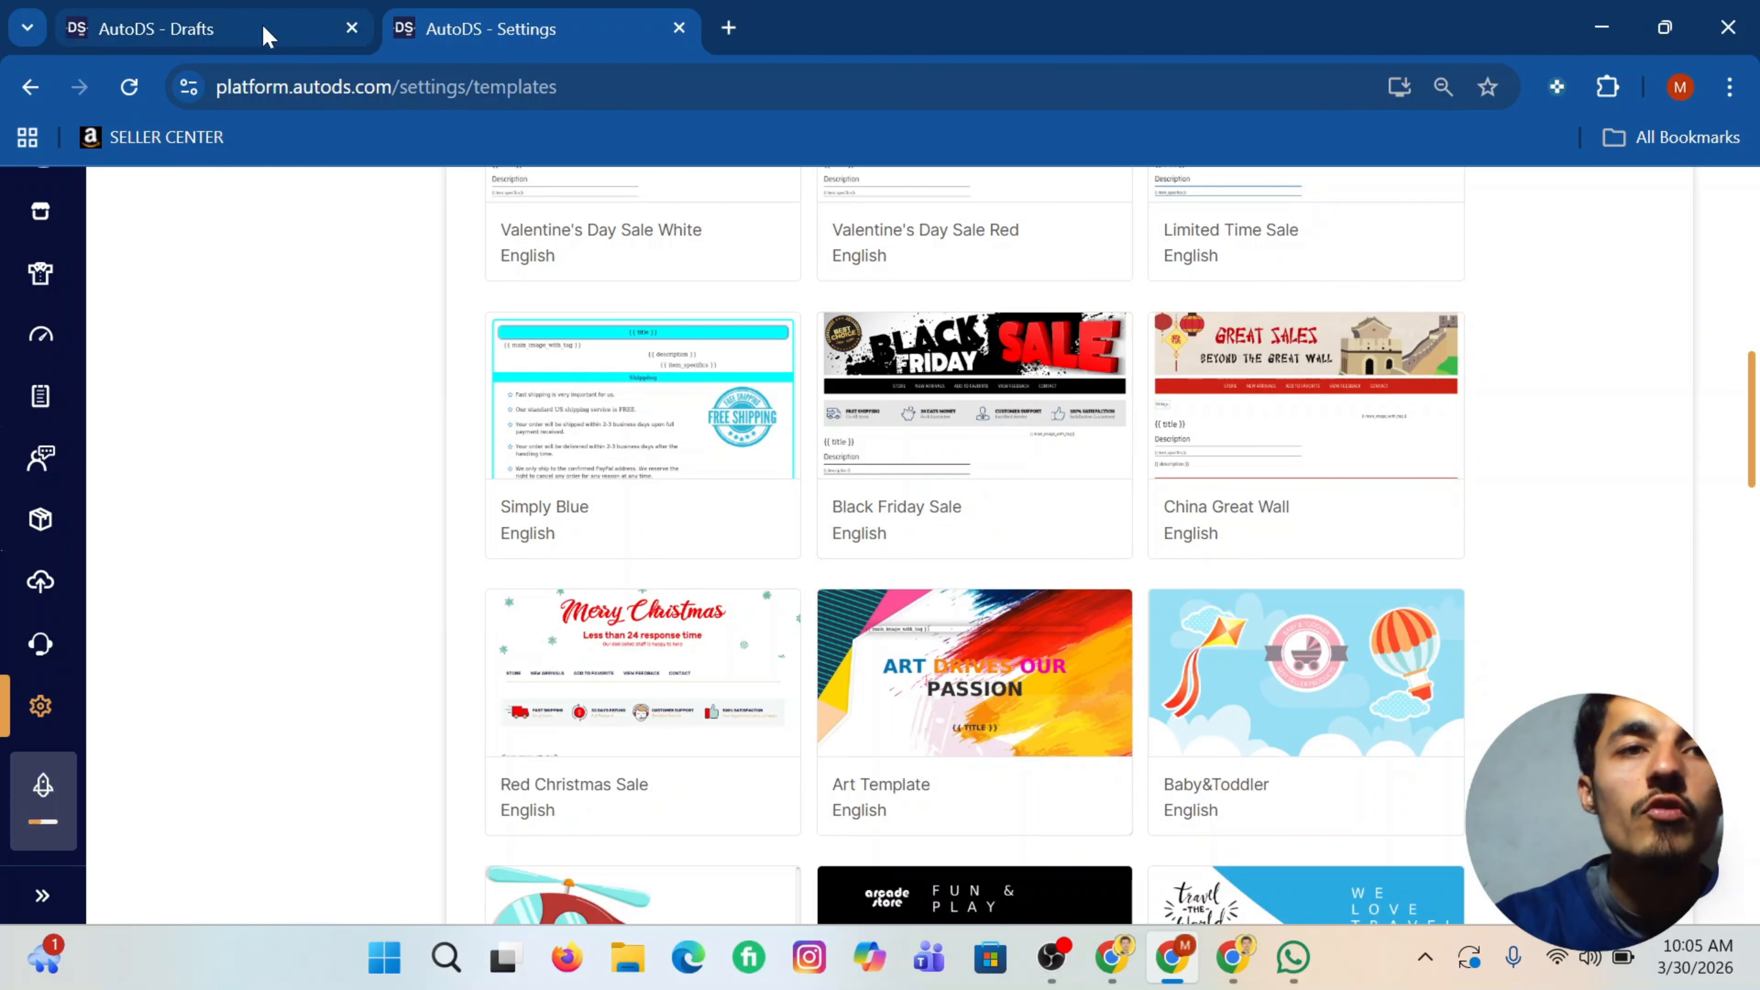
Step: Open the Amazon UK supplier settings and look for Test in the Default Template list
{"action": "left_click", "coordinate": [246, 31]}
{"action": "left_click", "coordinate": [43, 707]}
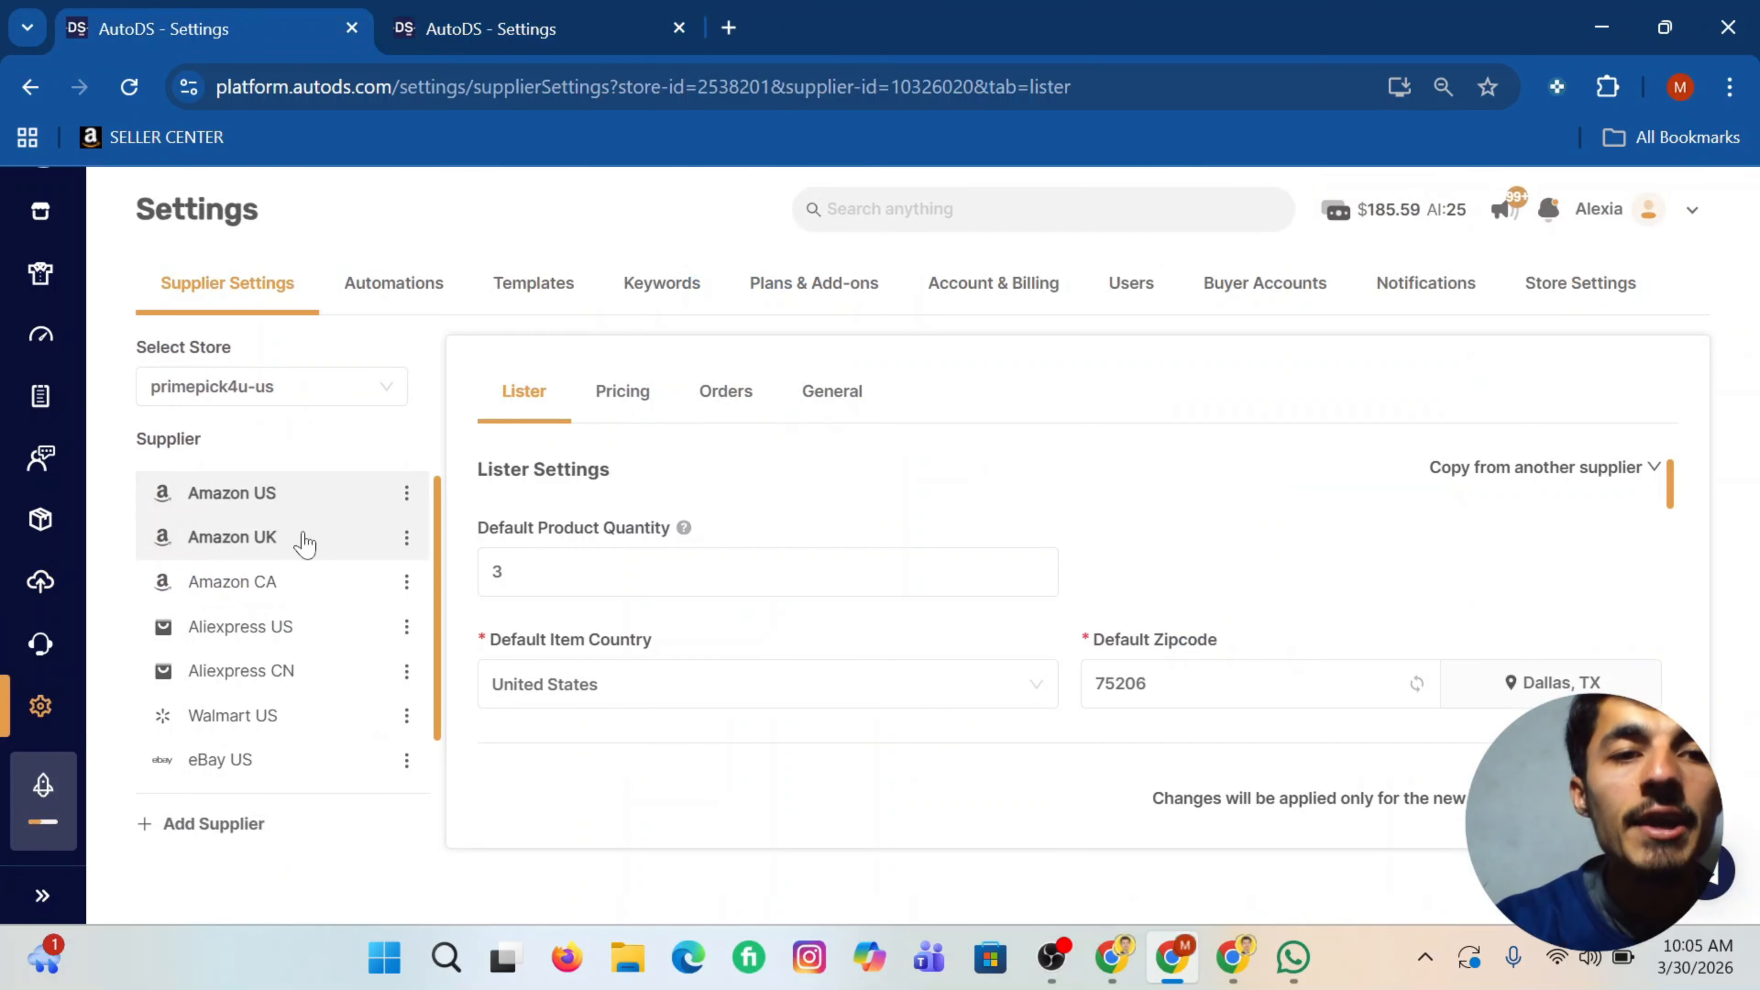
{"action": "left_click", "coordinate": [221, 544]}
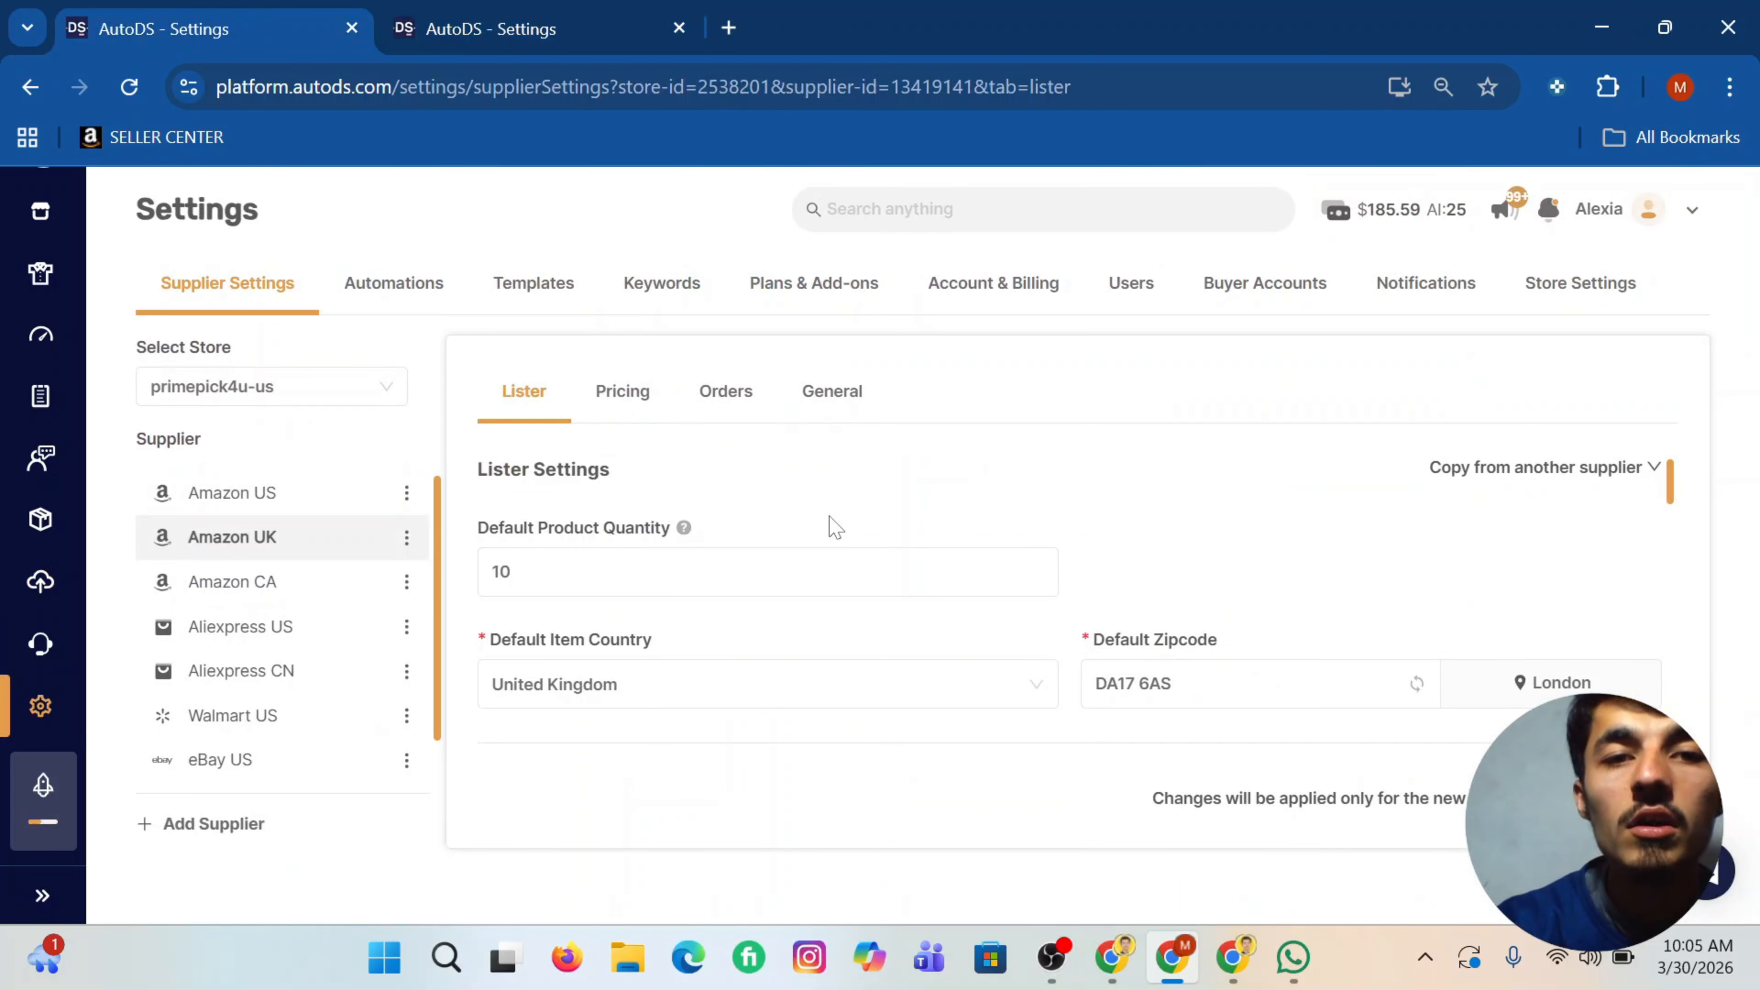
{"action": "scroll", "coordinate": [1247, 580], "scroll_direction": "down", "scroll_amount": 5}
{"action": "scroll", "coordinate": [1238, 601], "scroll_direction": "up", "scroll_amount": 2}
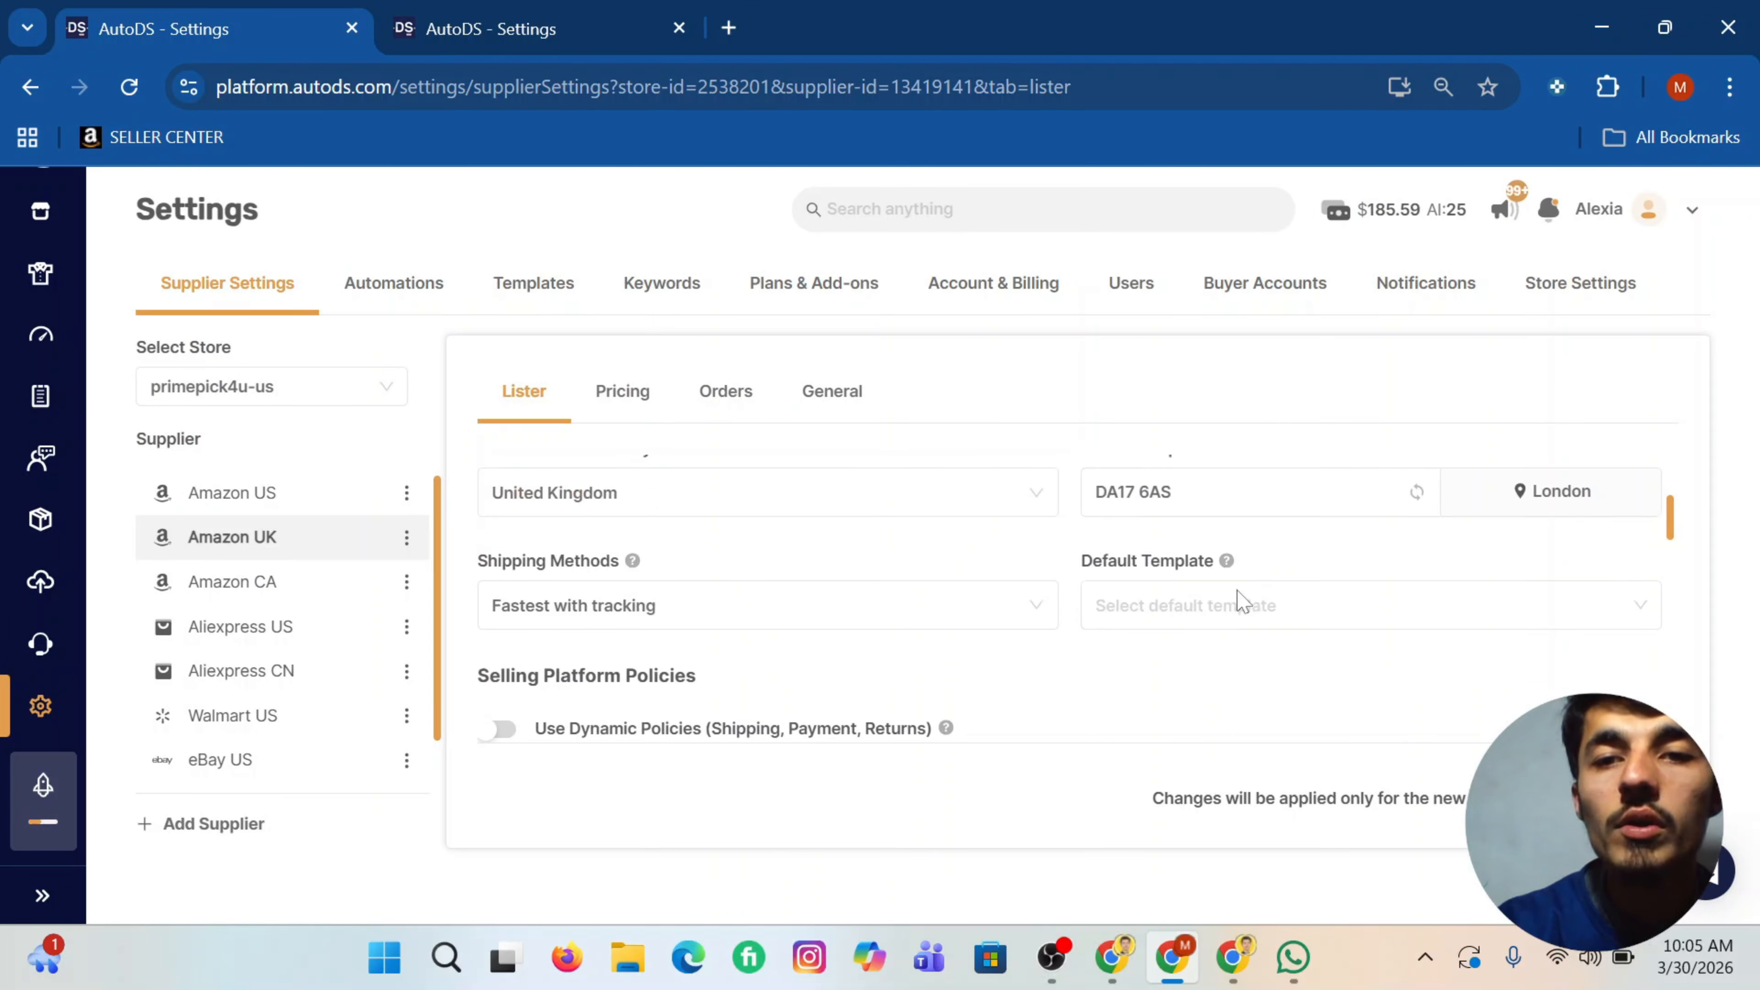
{"action": "left_click", "coordinate": [1122, 608]}
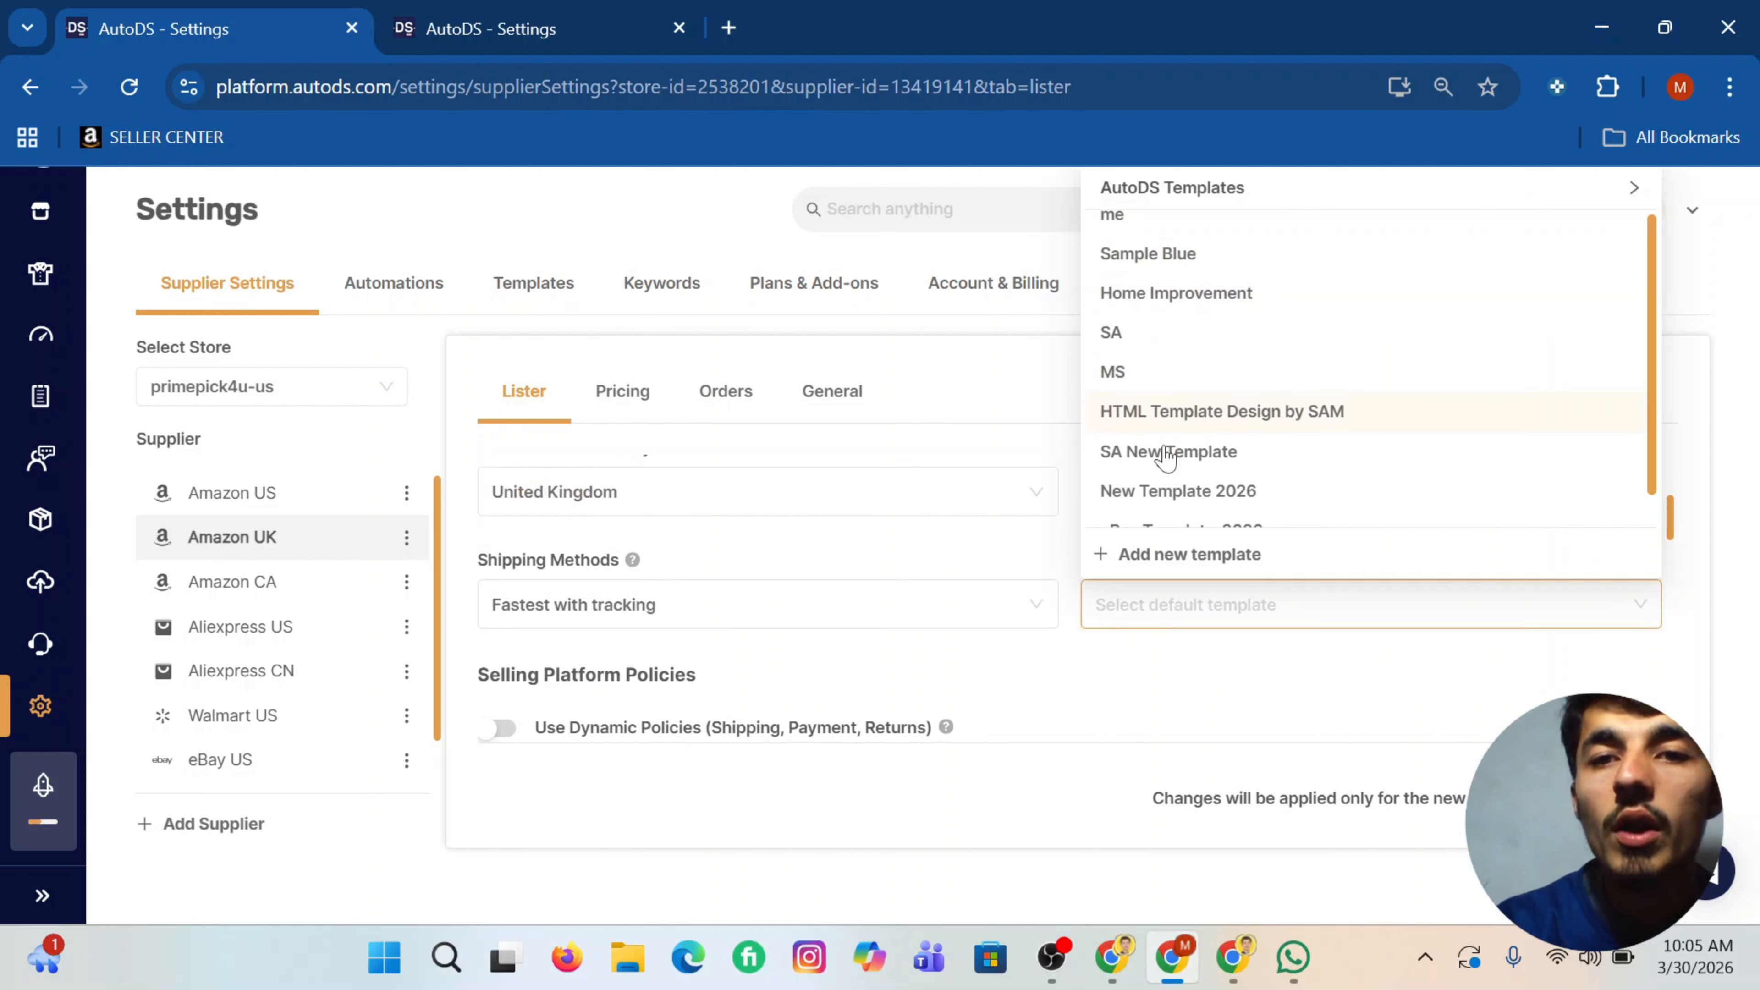
{"action": "scroll", "coordinate": [1247, 434], "scroll_direction": "down", "scroll_amount": 1}
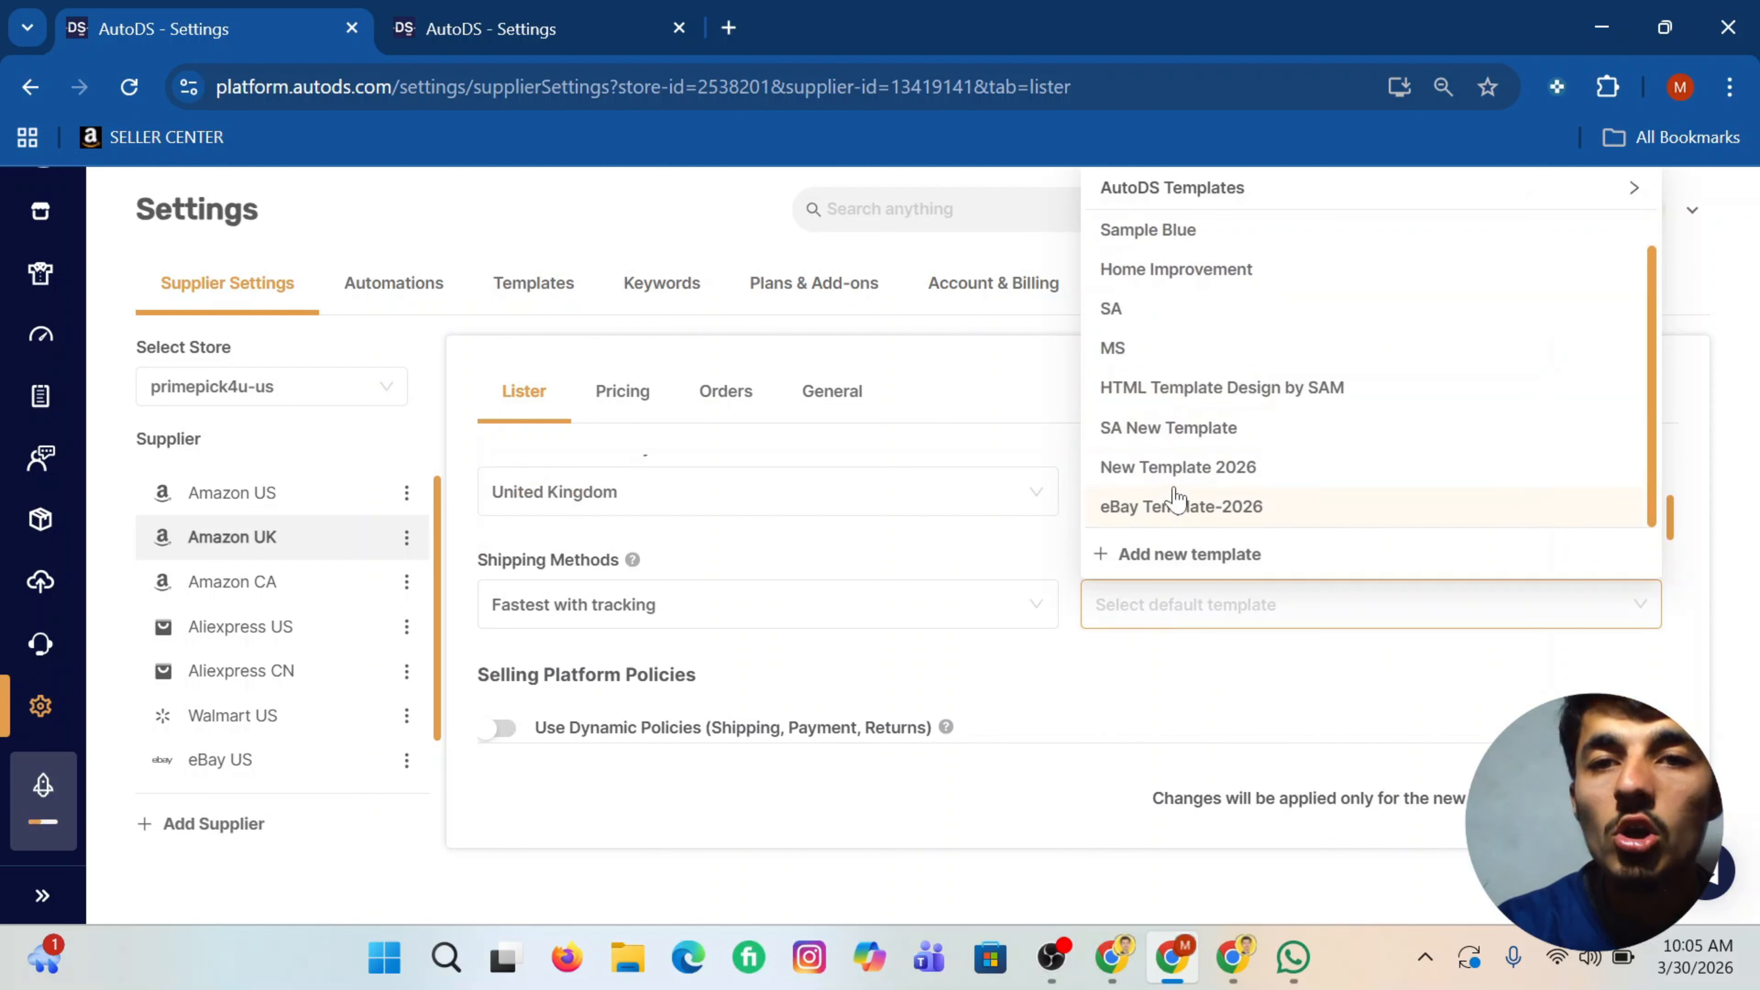
{"action": "scroll", "coordinate": [1172, 489], "scroll_direction": "up", "scroll_amount": 1}
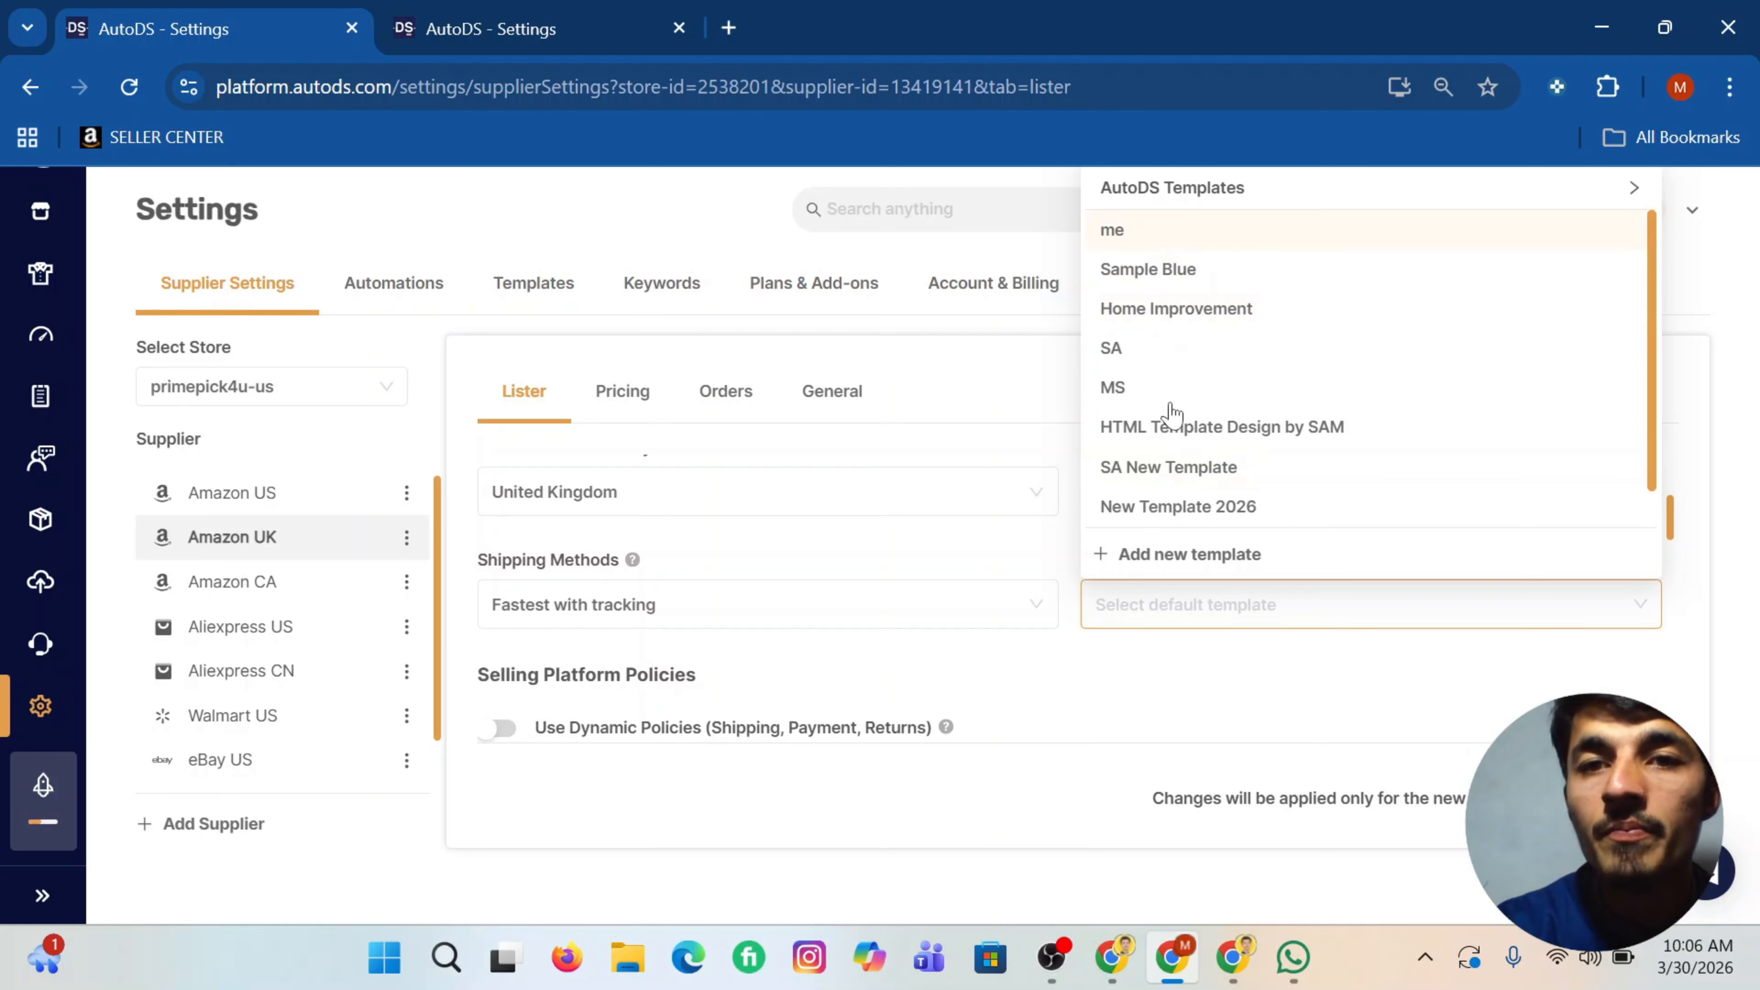
{"action": "scroll", "coordinate": [1171, 444], "scroll_direction": "down", "scroll_amount": 1}
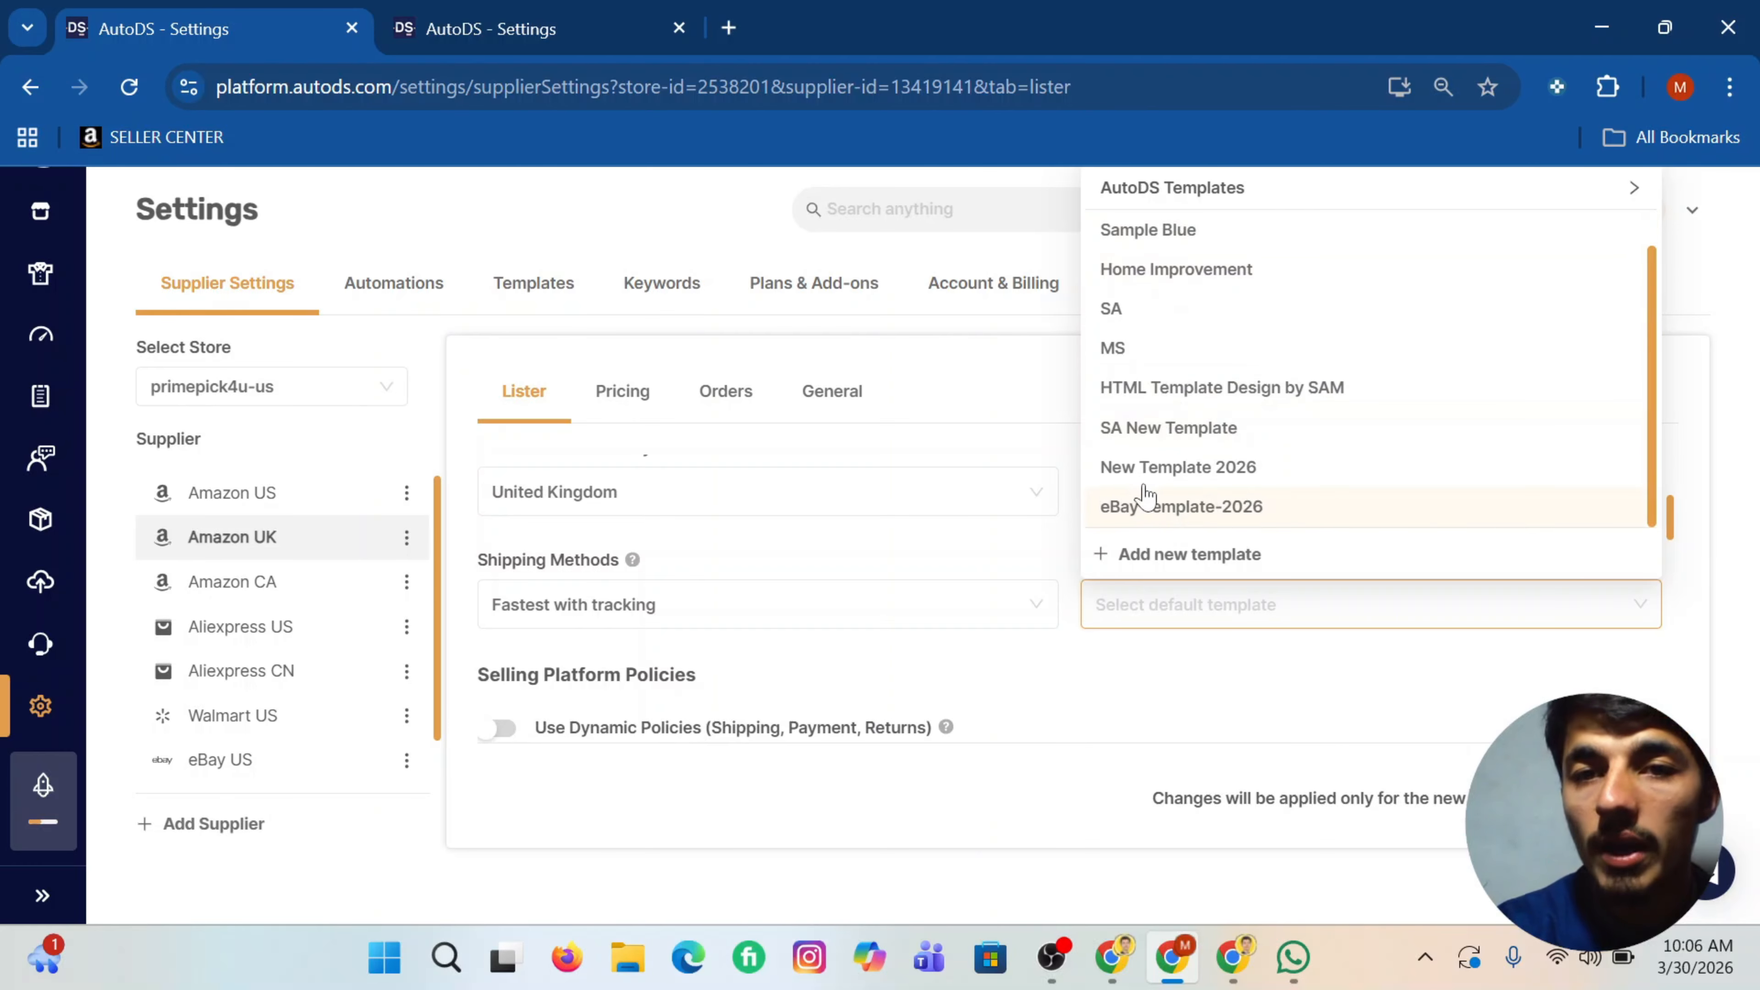
Step: Reload the page and choose Test as the Amazon UK default template
{"action": "left_click", "coordinate": [128, 88]}
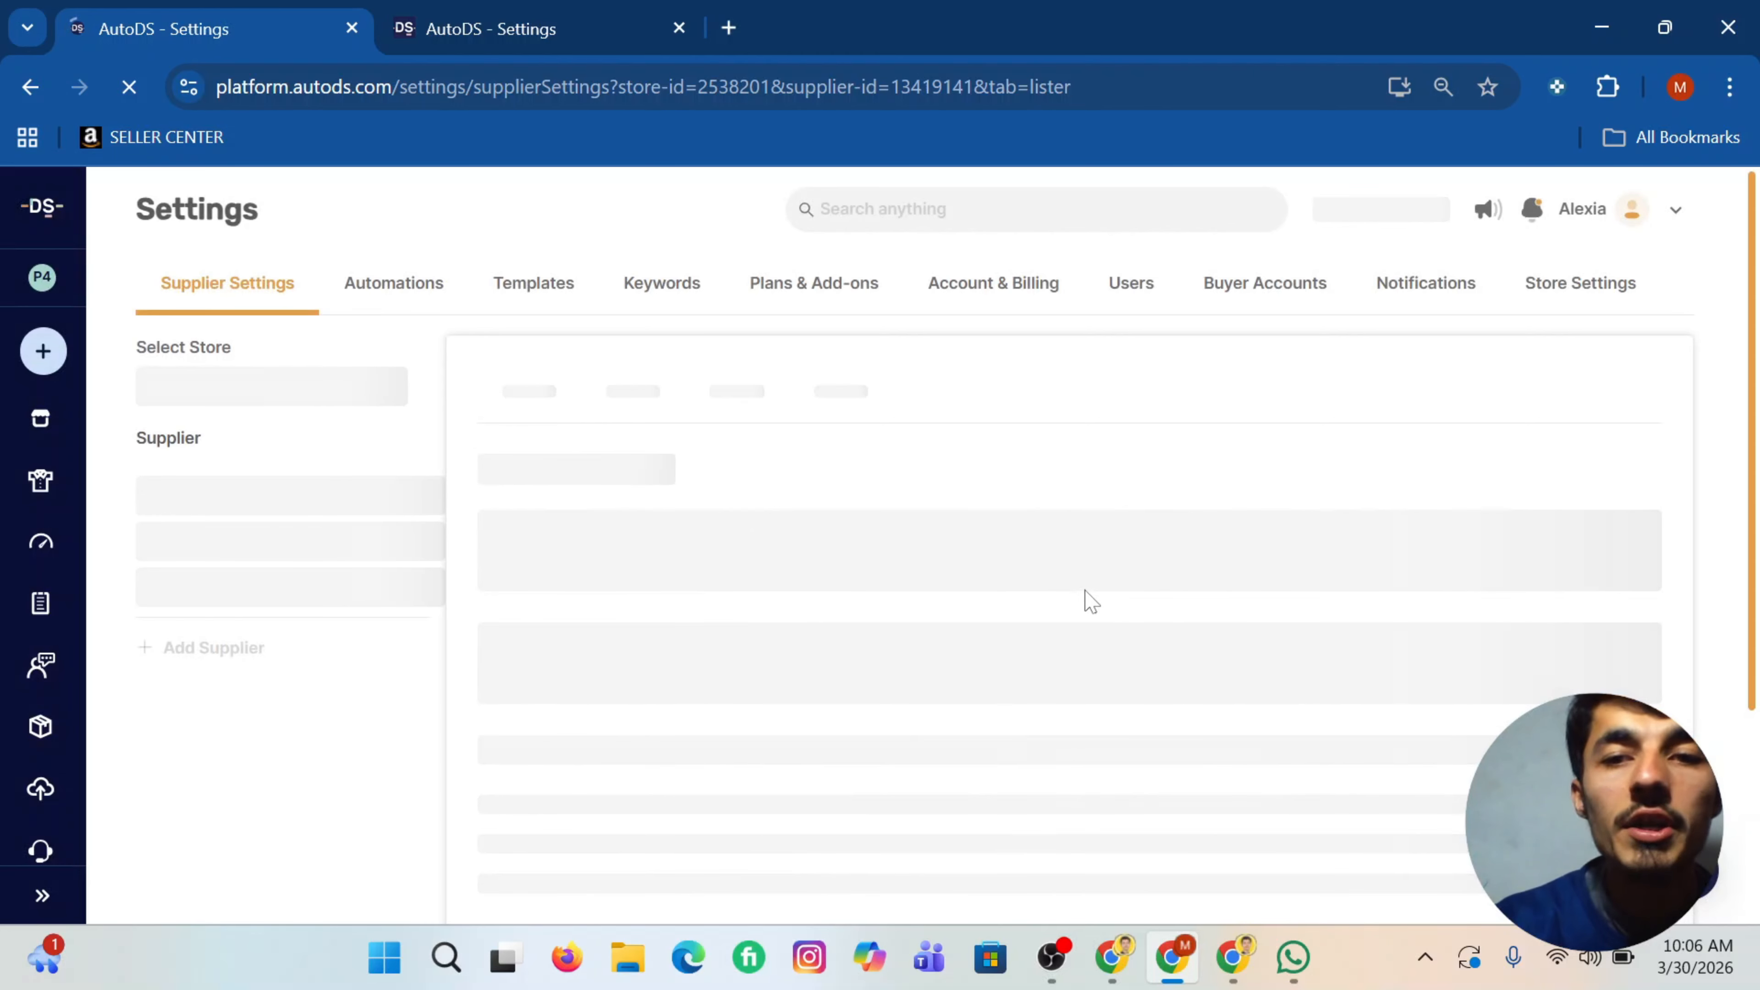
{"action": "scroll", "coordinate": [1026, 527], "scroll_direction": "down", "scroll_amount": 5}
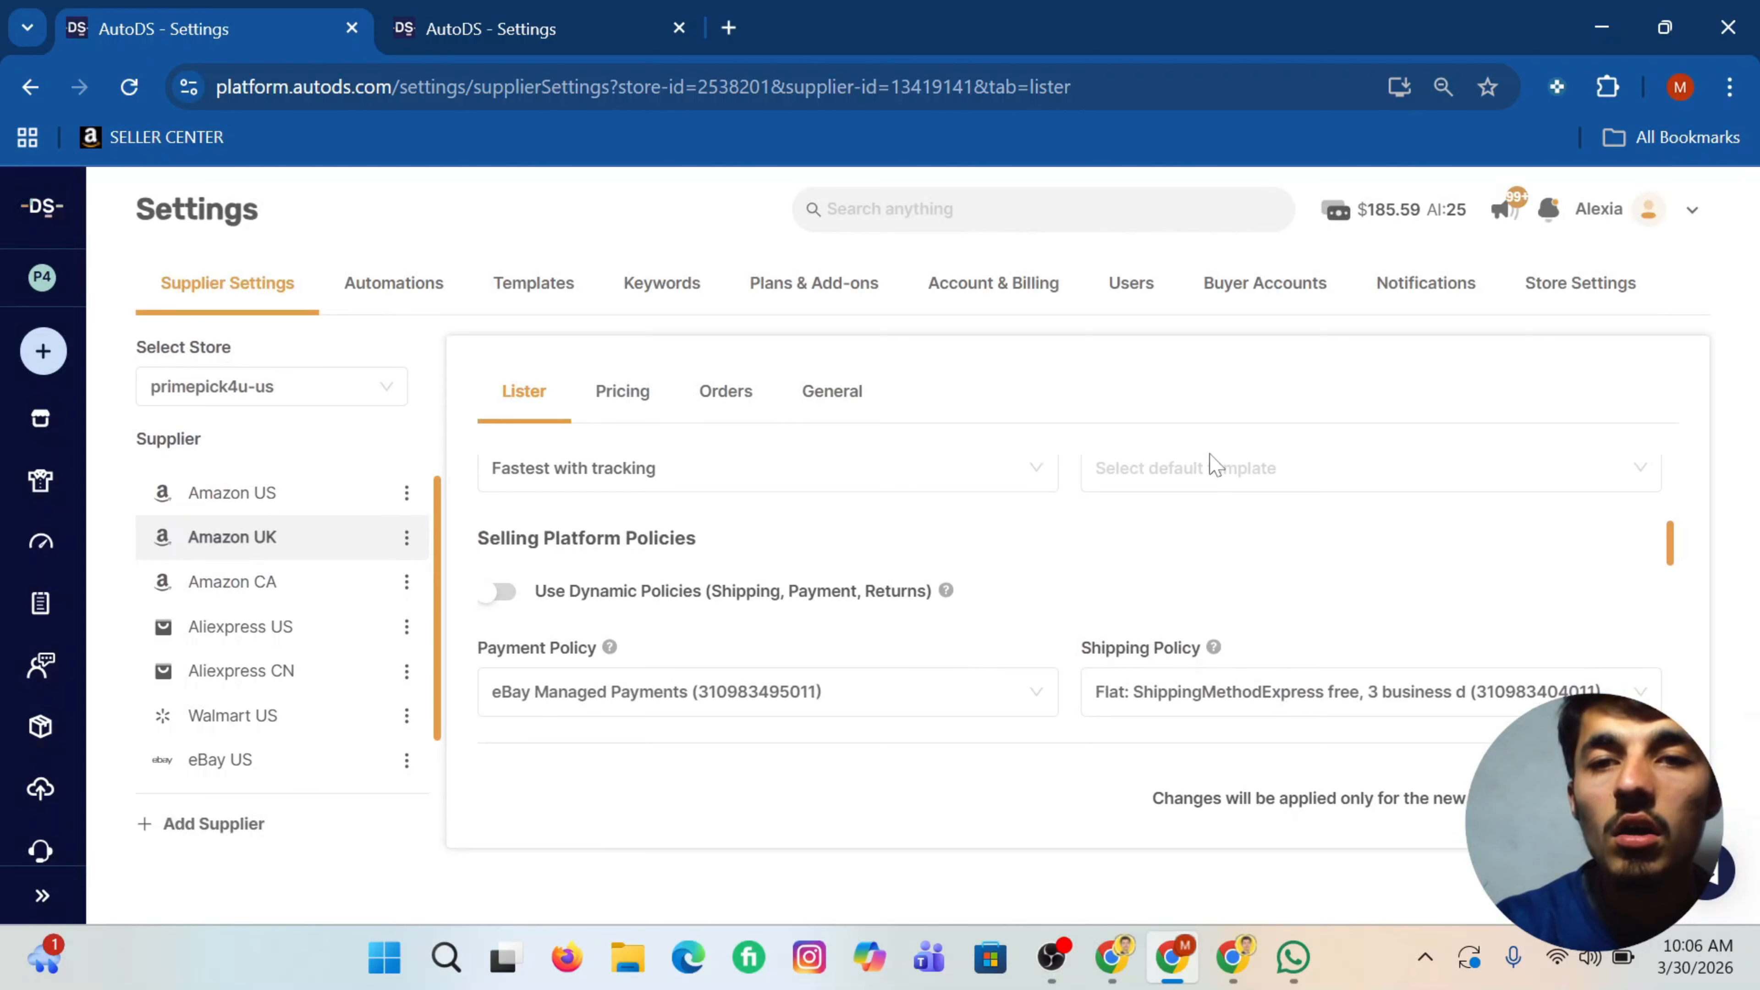
{"action": "left_click", "coordinate": [1151, 579]}
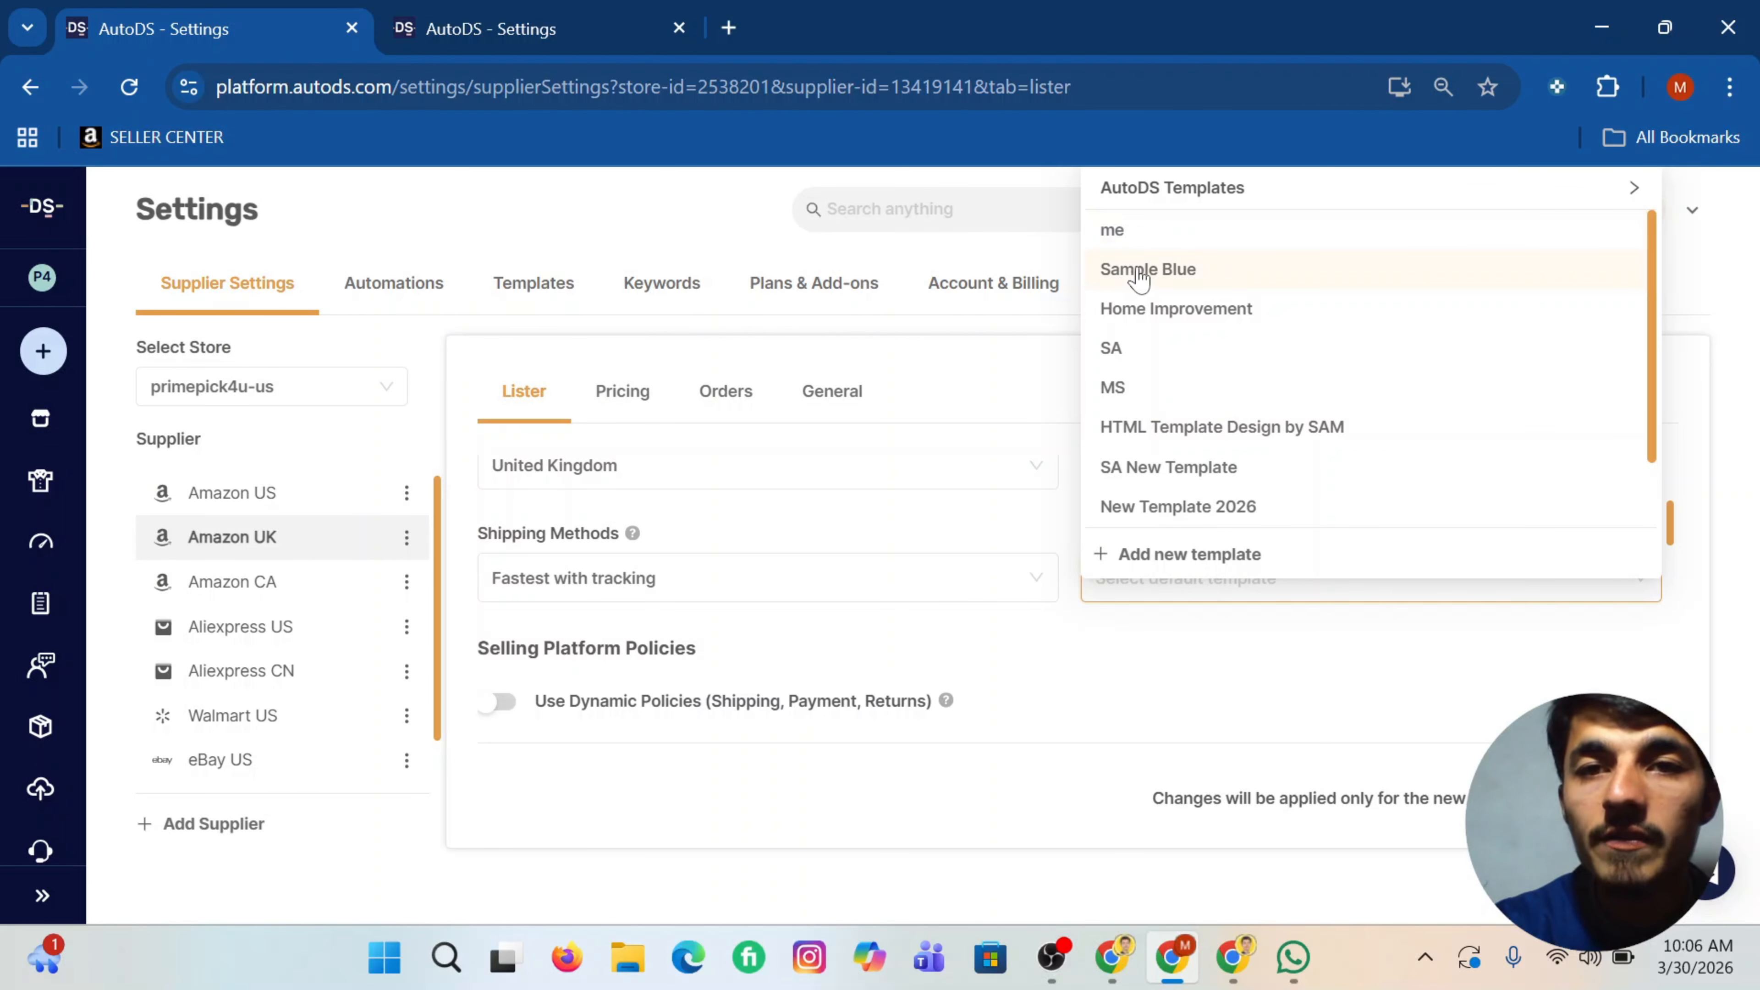
{"action": "scroll", "coordinate": [1173, 417], "scroll_direction": "down", "scroll_amount": 1}
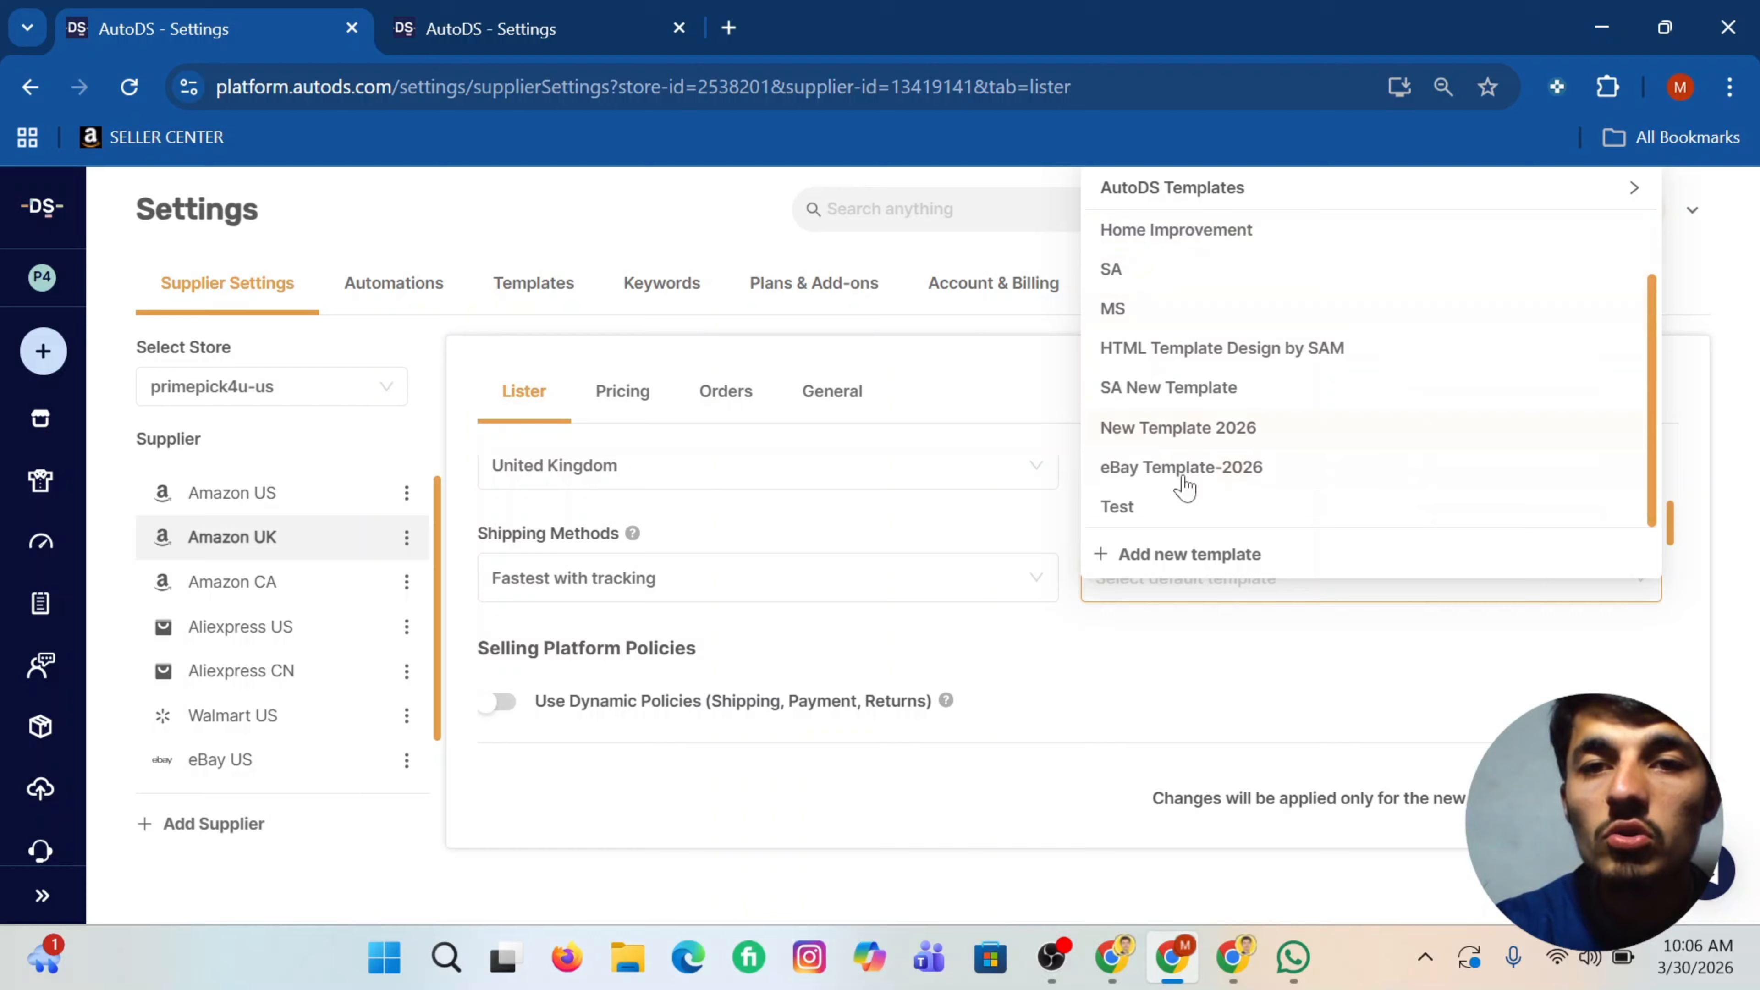
{"action": "left_click", "coordinate": [1121, 508]}
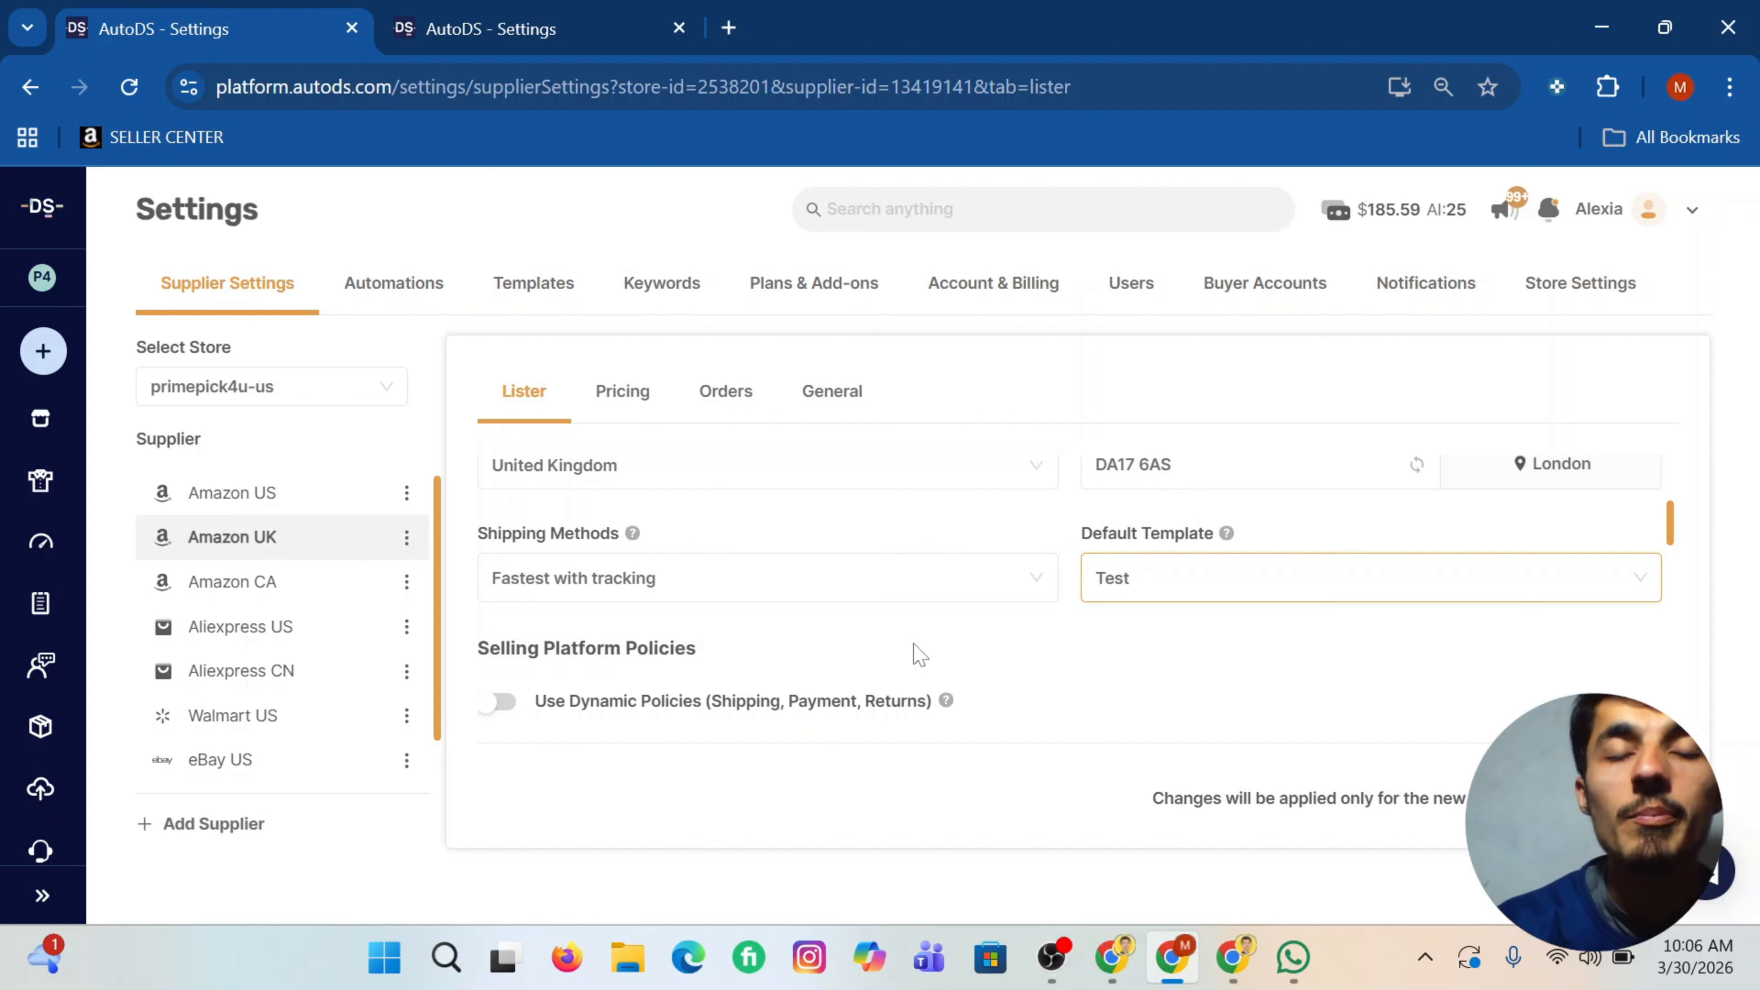
{"action": "left_click", "coordinate": [490, 28]}
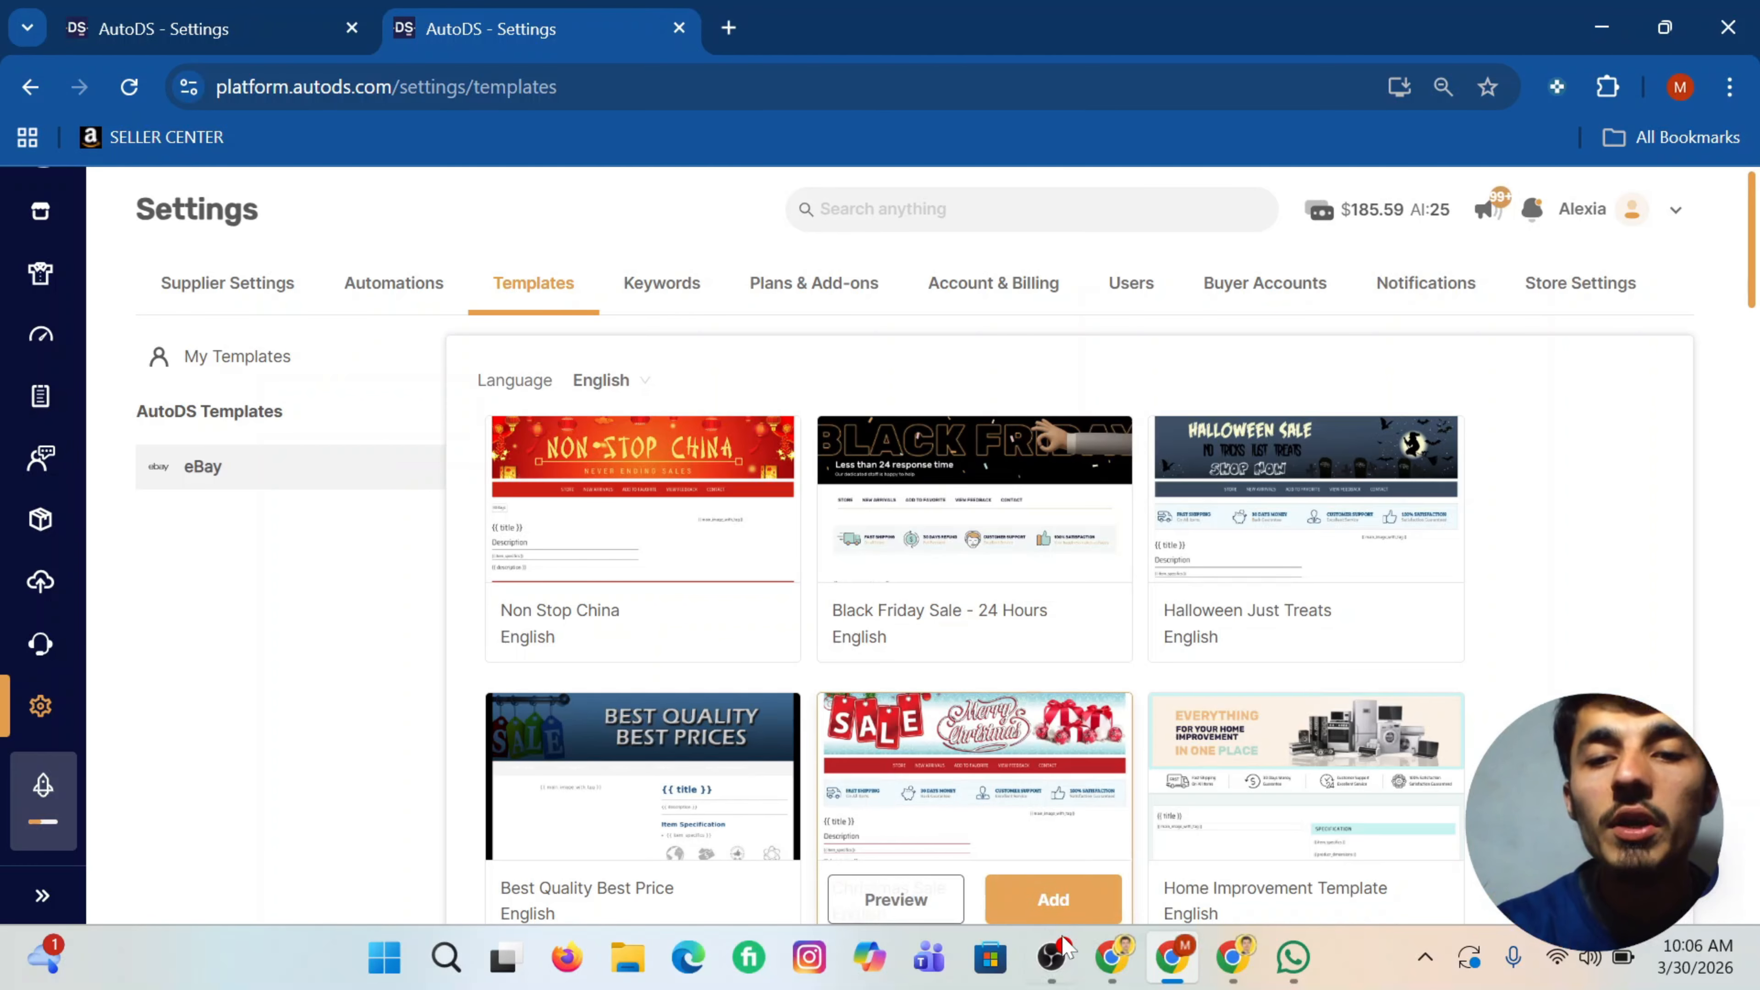
Step: Bring the YouTube channel's Videos window to the front from the taskbar
{"action": "left_click", "coordinate": [1125, 974]}
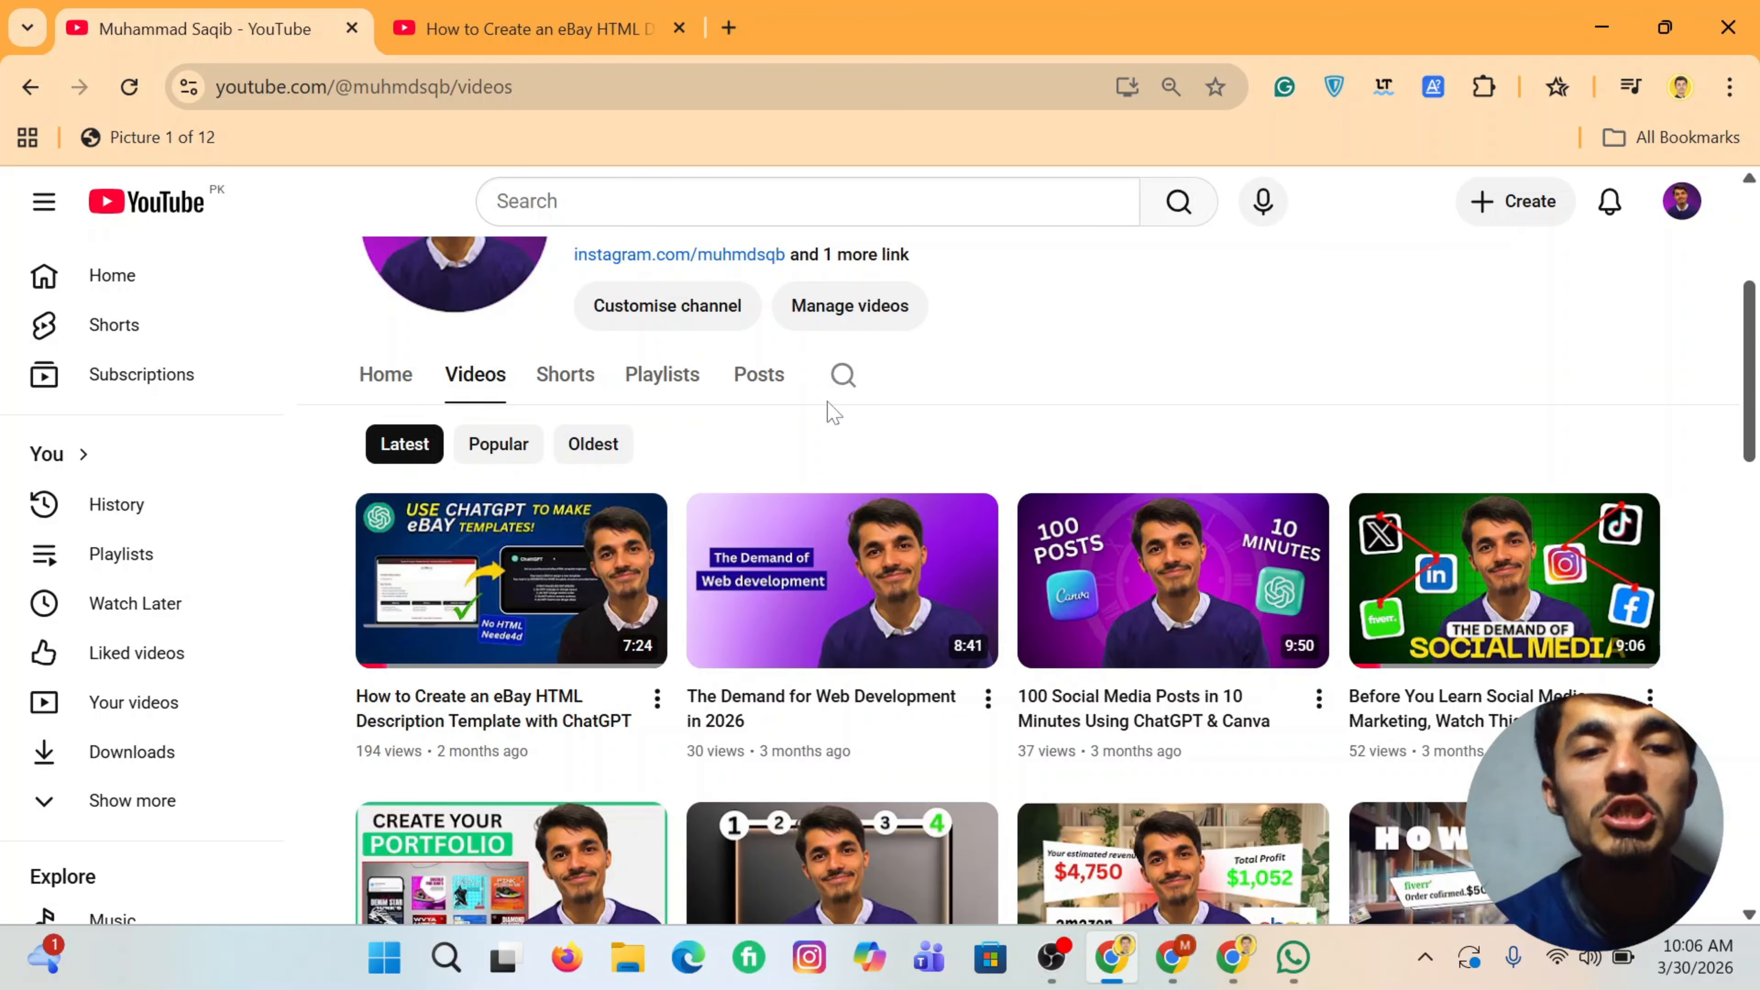
Step: Bring the AutoDS My Templates window back to the front
{"action": "left_click", "coordinate": [1173, 958]}
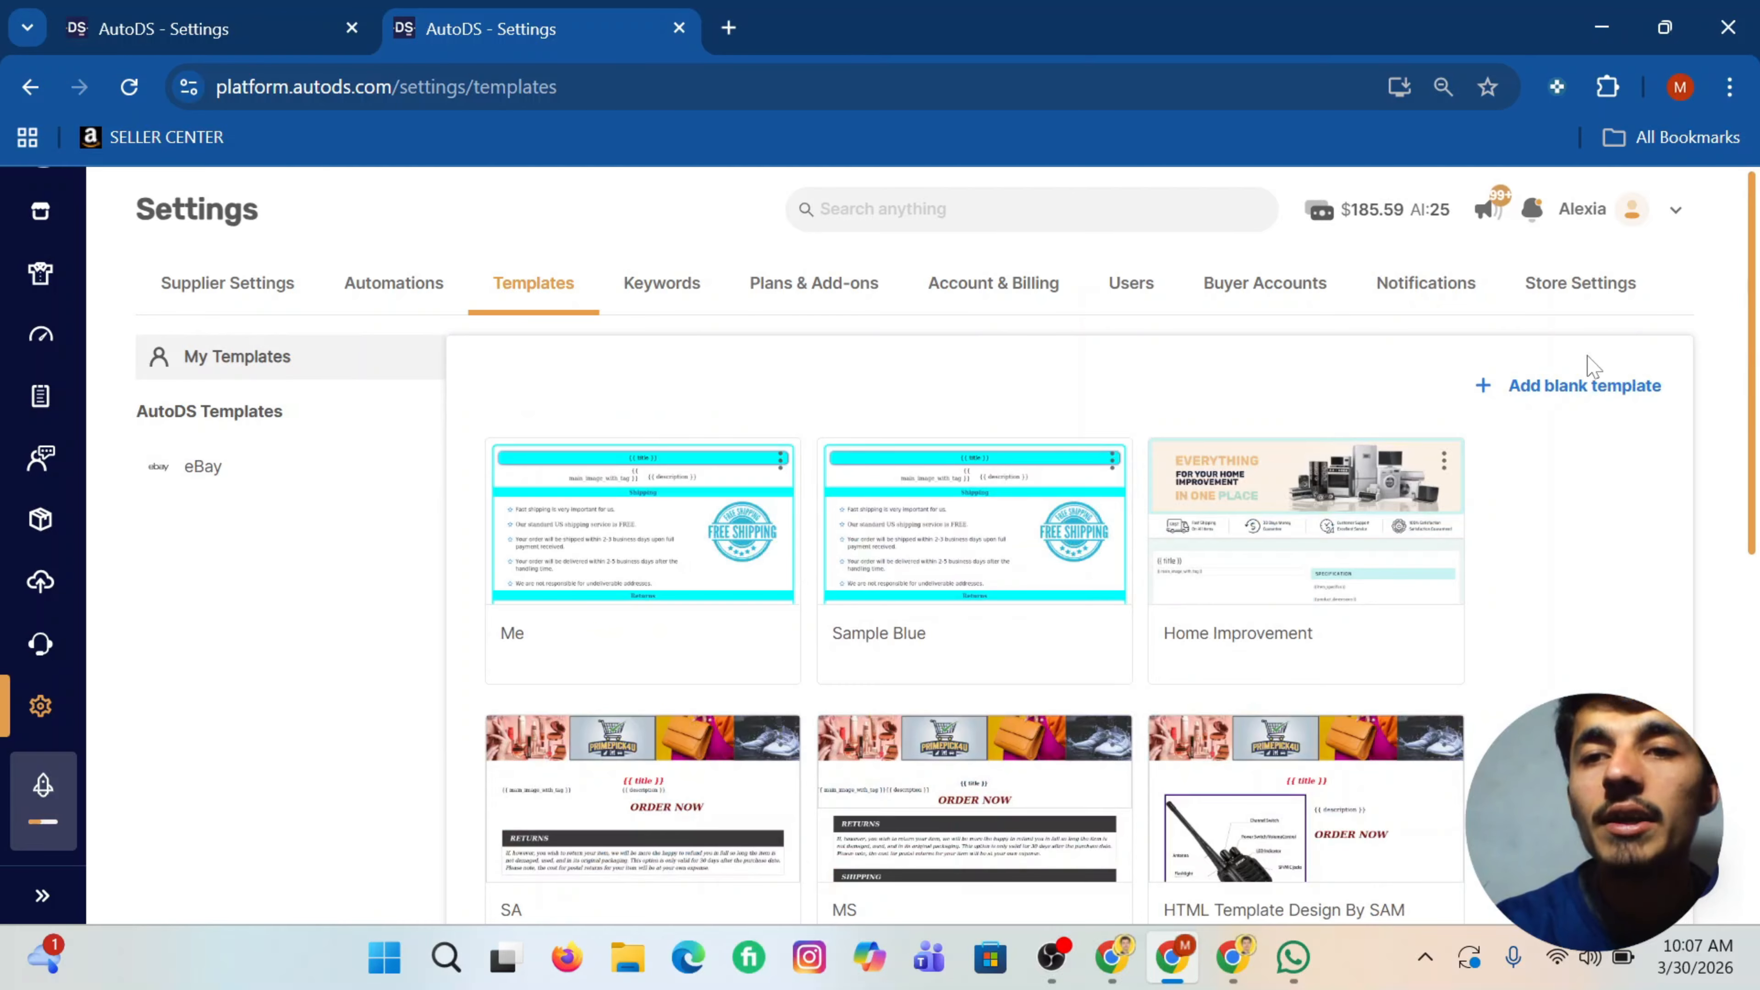
Step: Add a blank template named 'Test no 1' and open it in the template editor
{"action": "left_click", "coordinate": [1592, 389]}
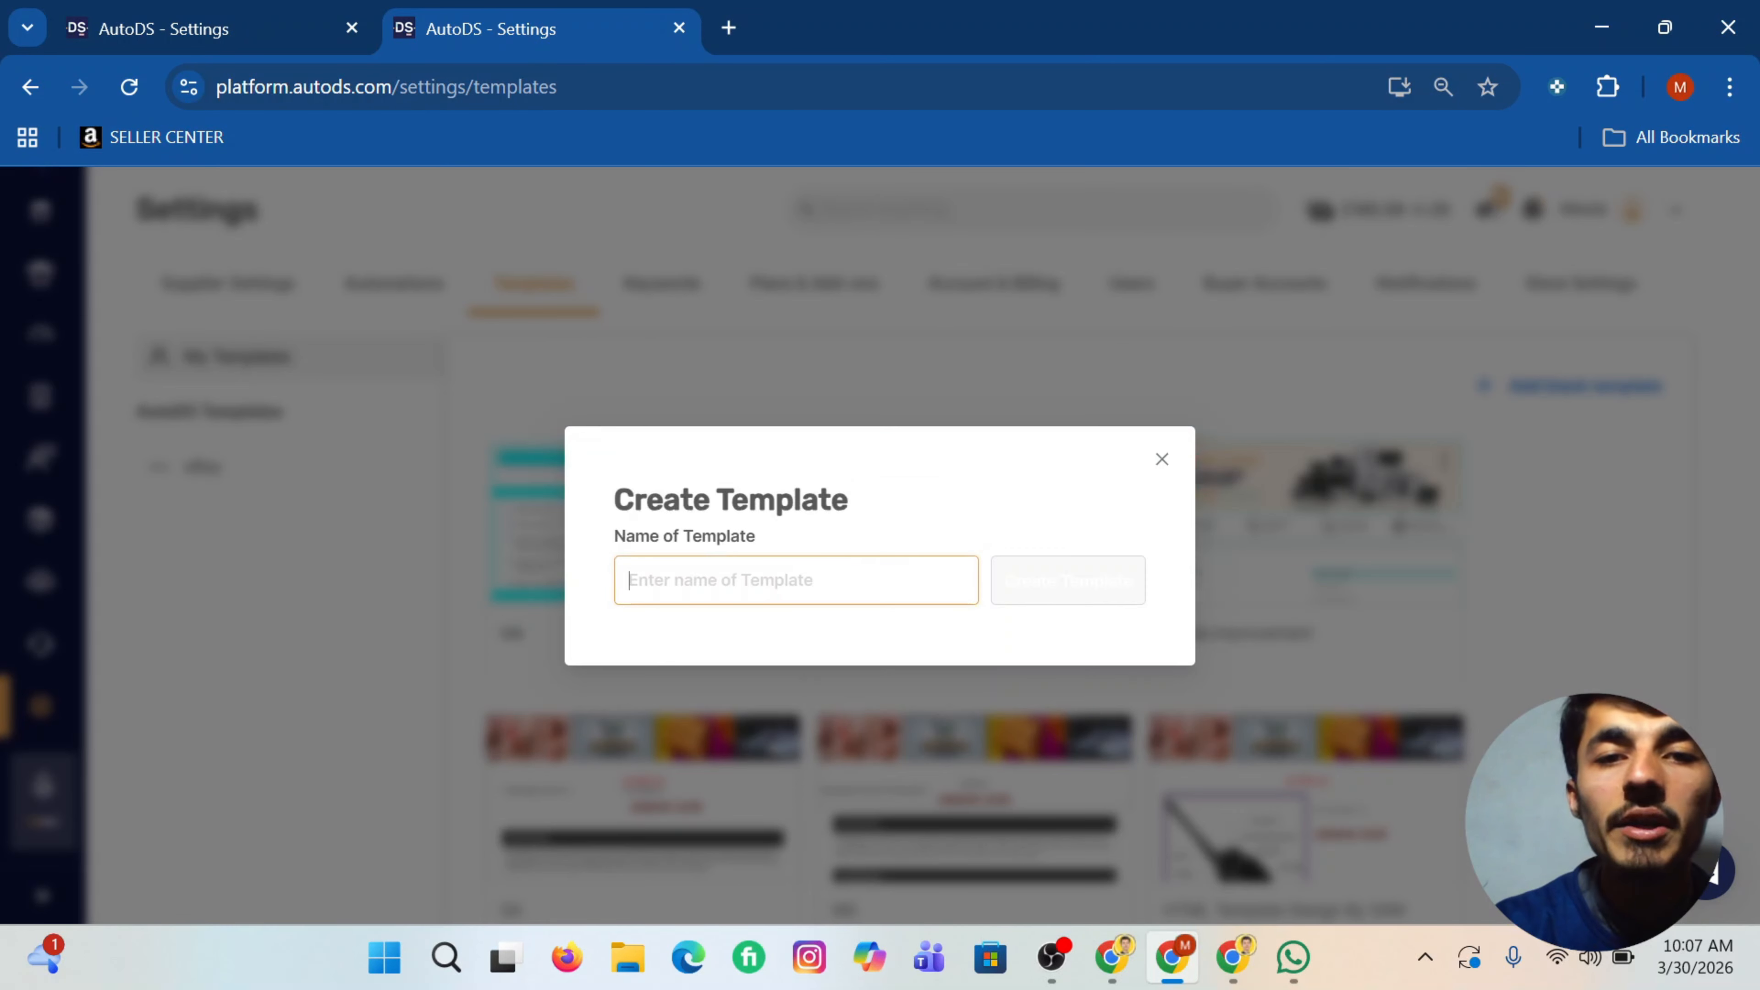
{"action": "type", "text": "Tes"}
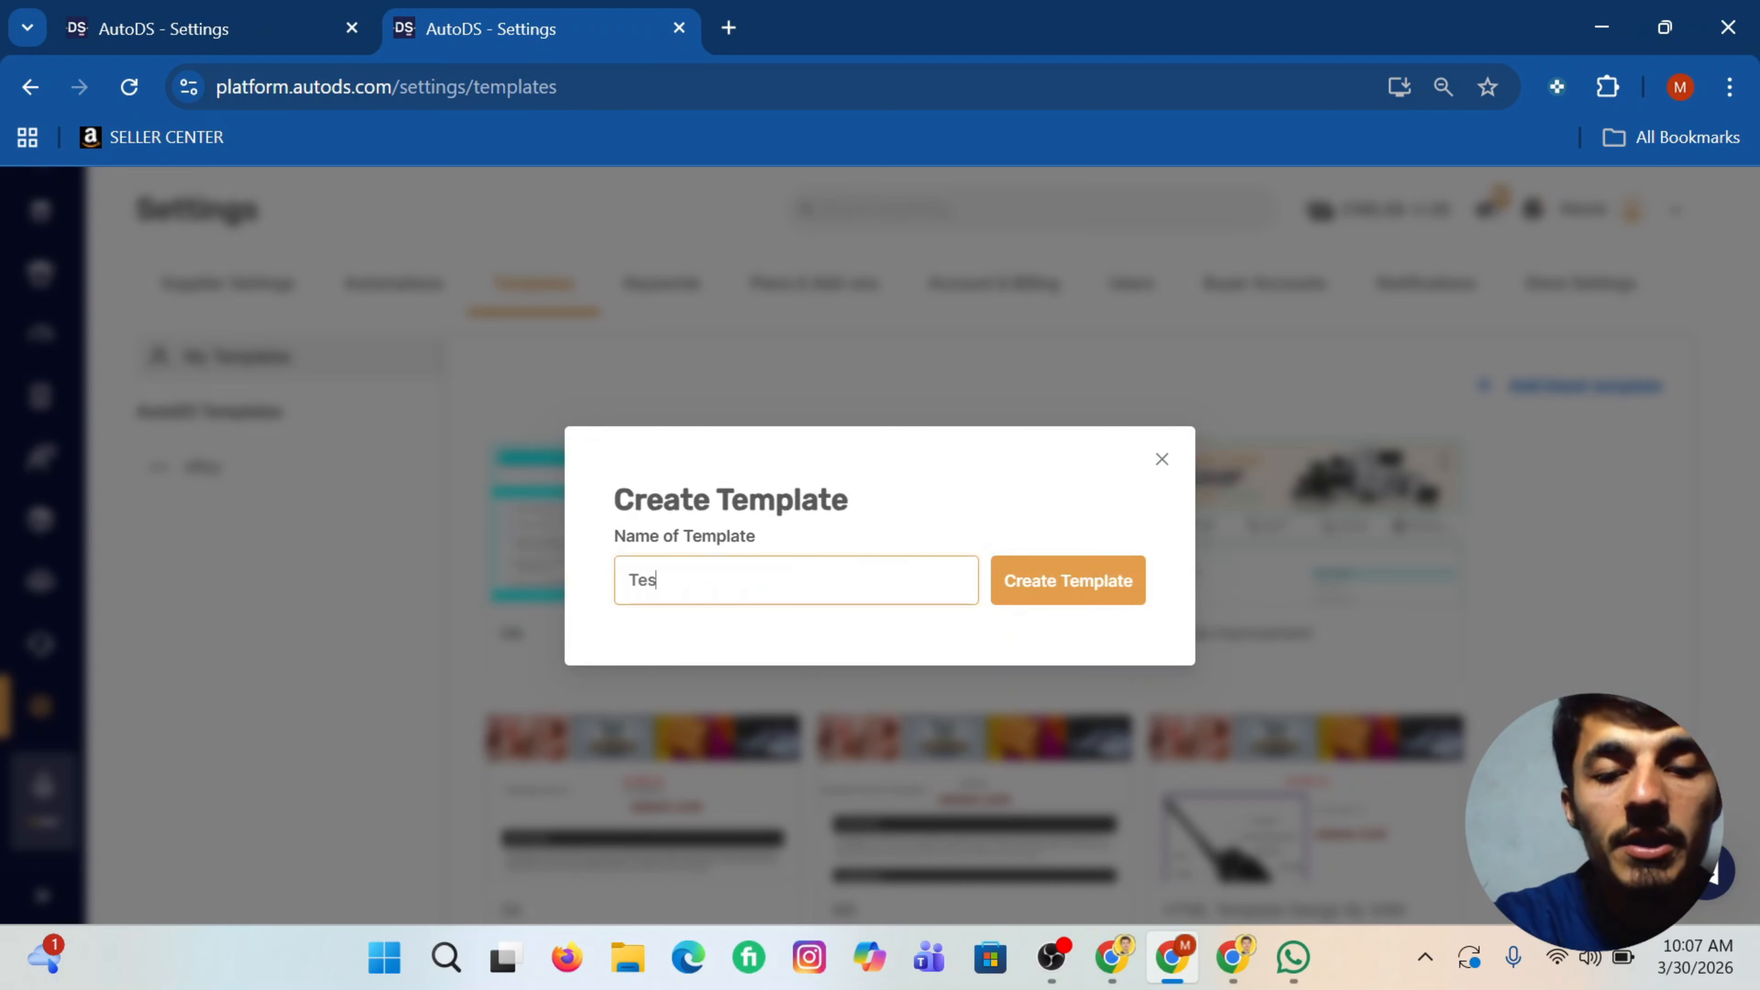
{"action": "type", "text": "t no 1"}
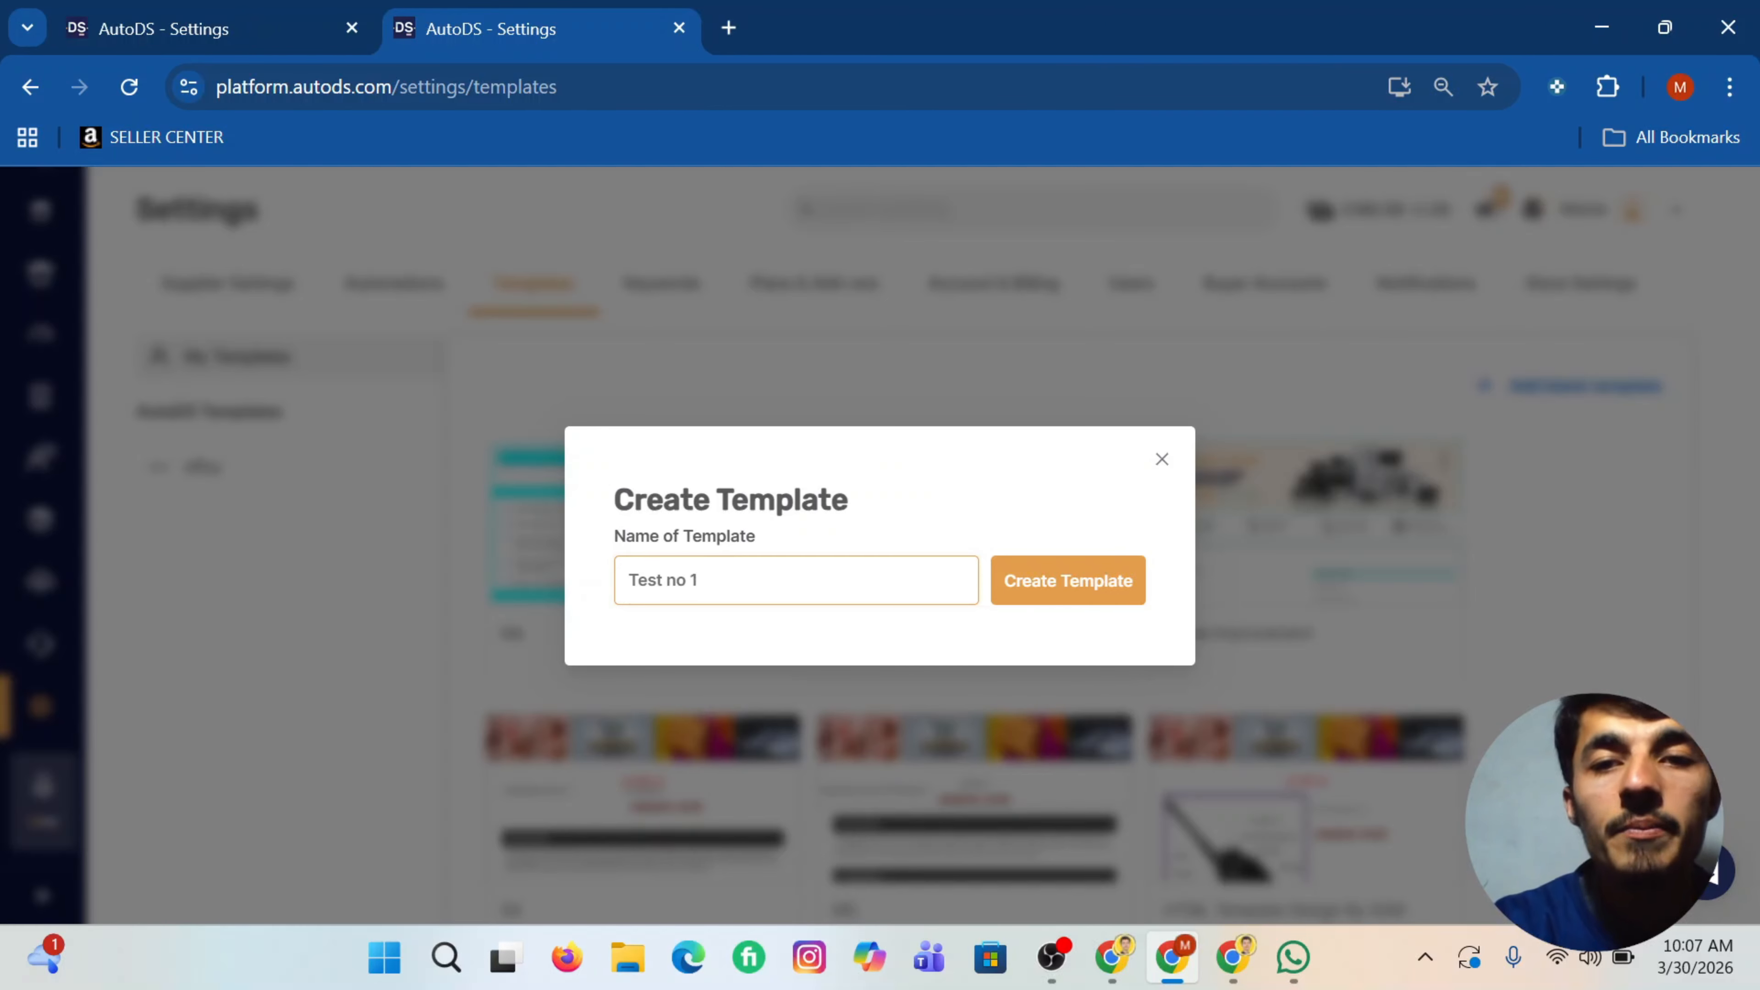
{"action": "left_click", "coordinate": [1025, 601]}
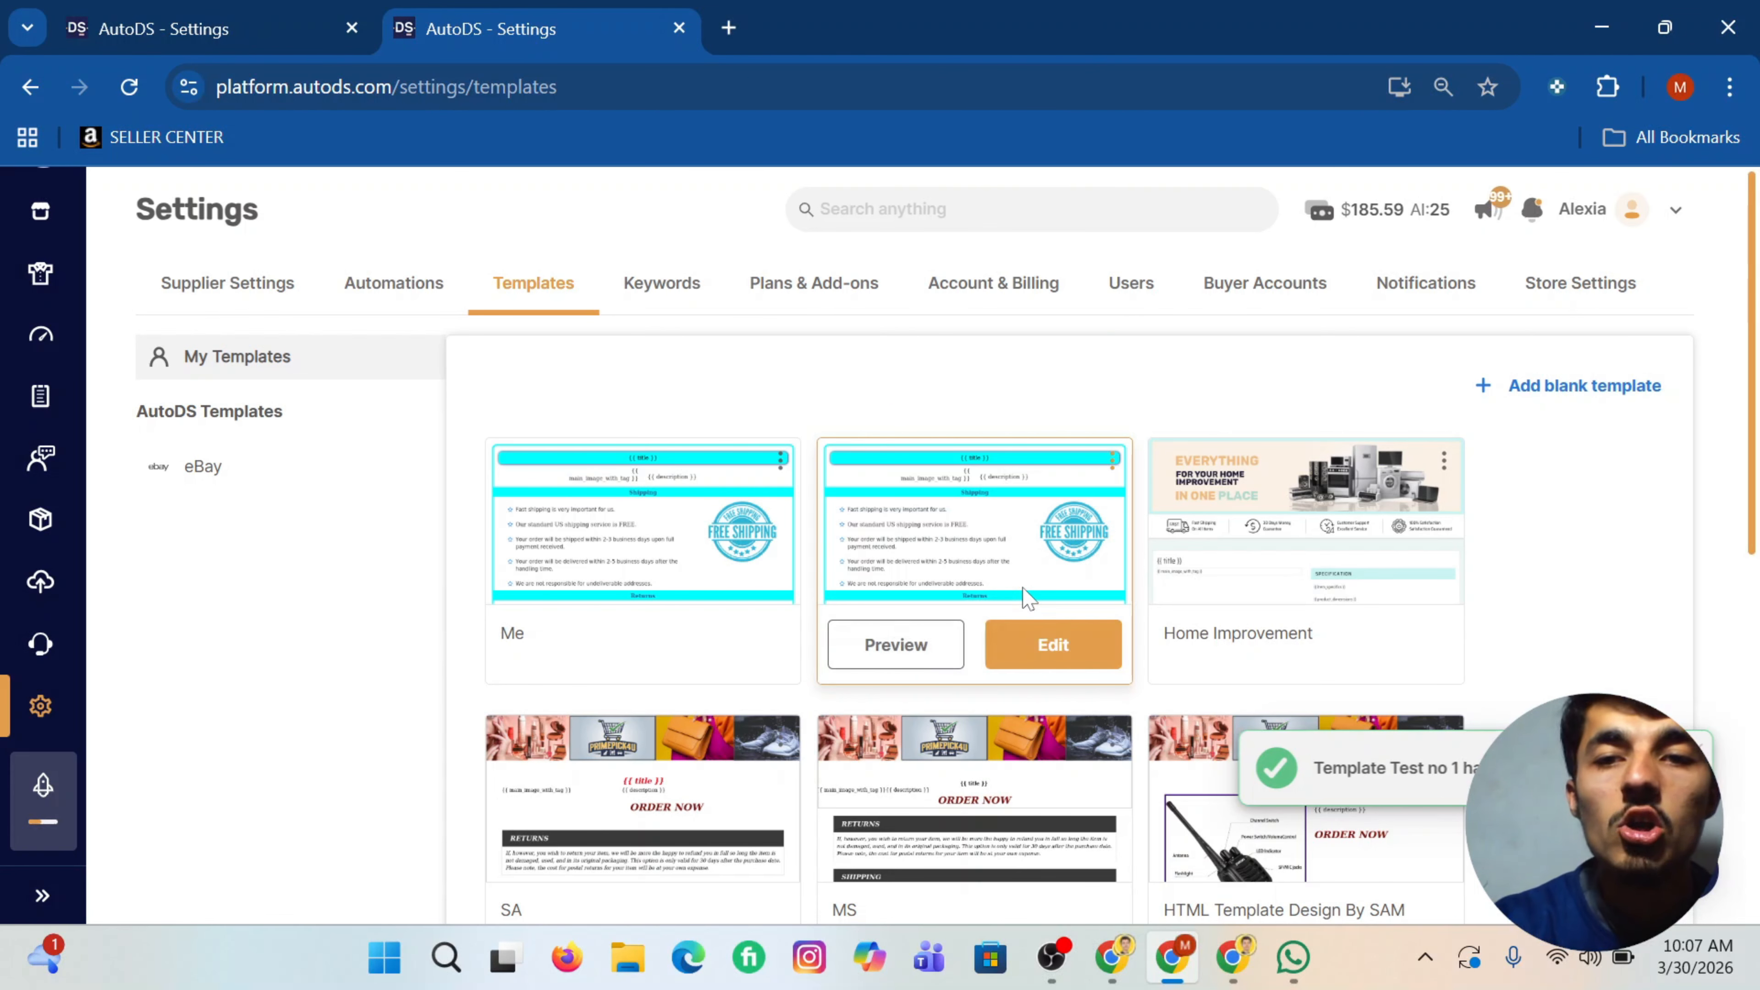
{"action": "scroll", "coordinate": [1028, 598], "scroll_direction": "down", "scroll_amount": 10}
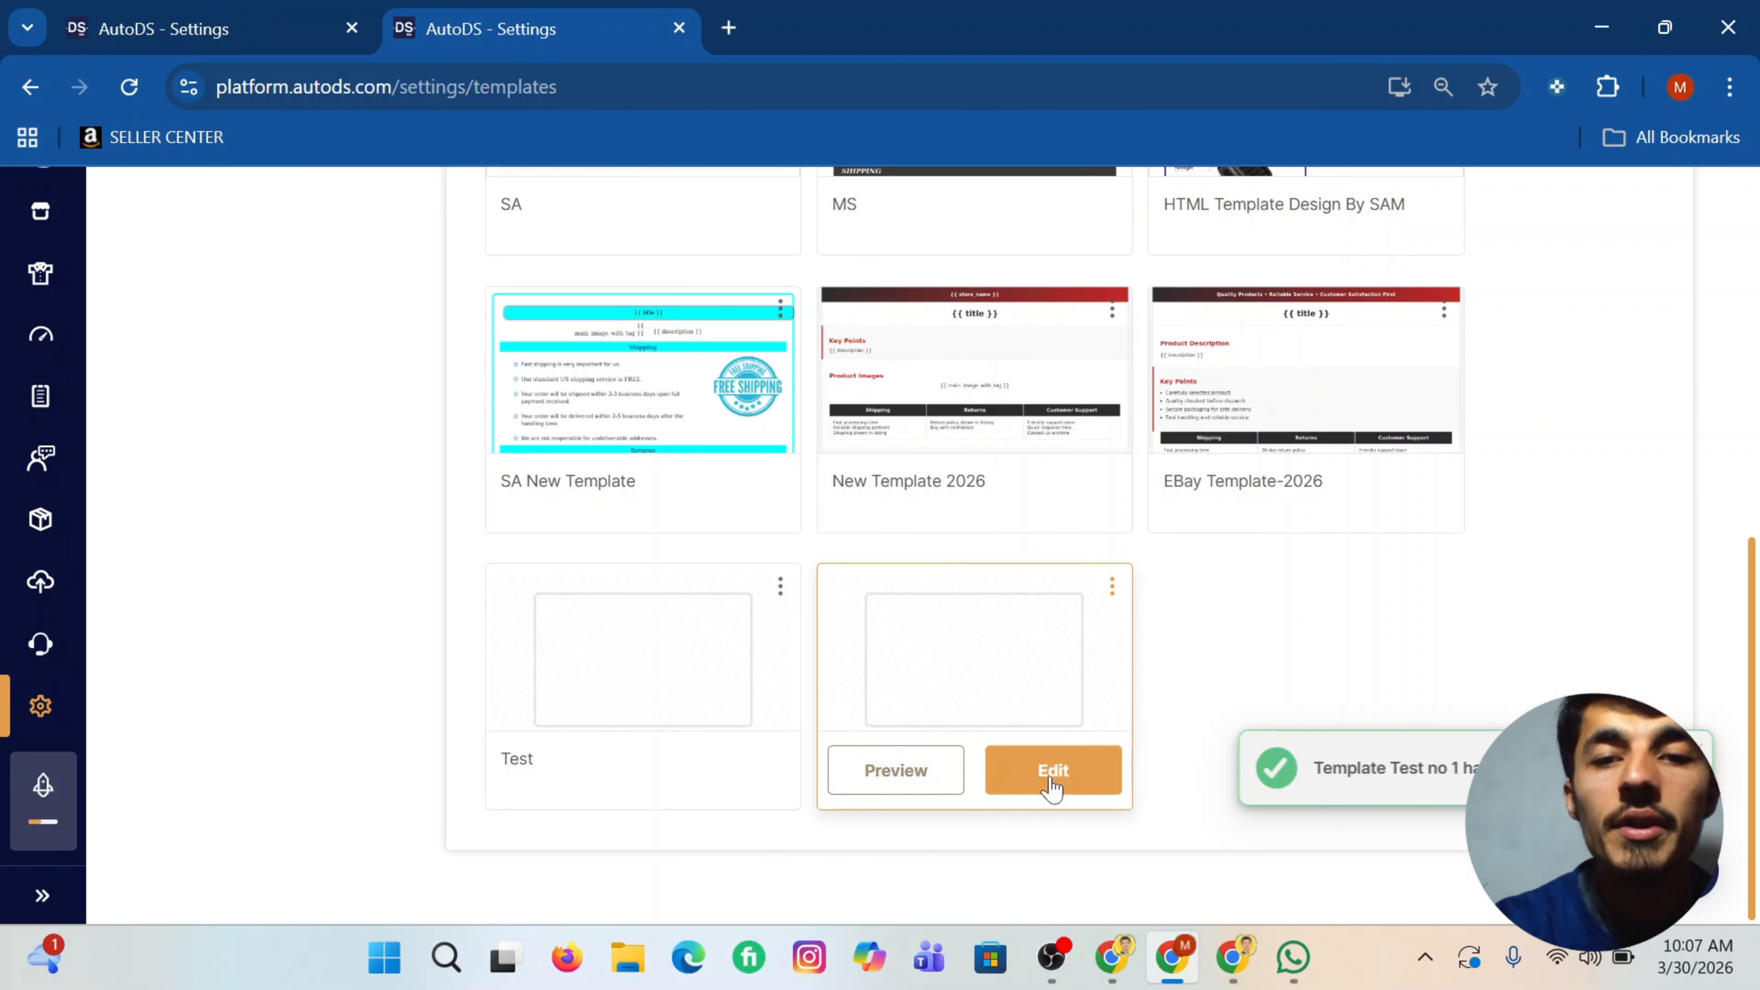
{"action": "left_click", "coordinate": [1052, 771]}
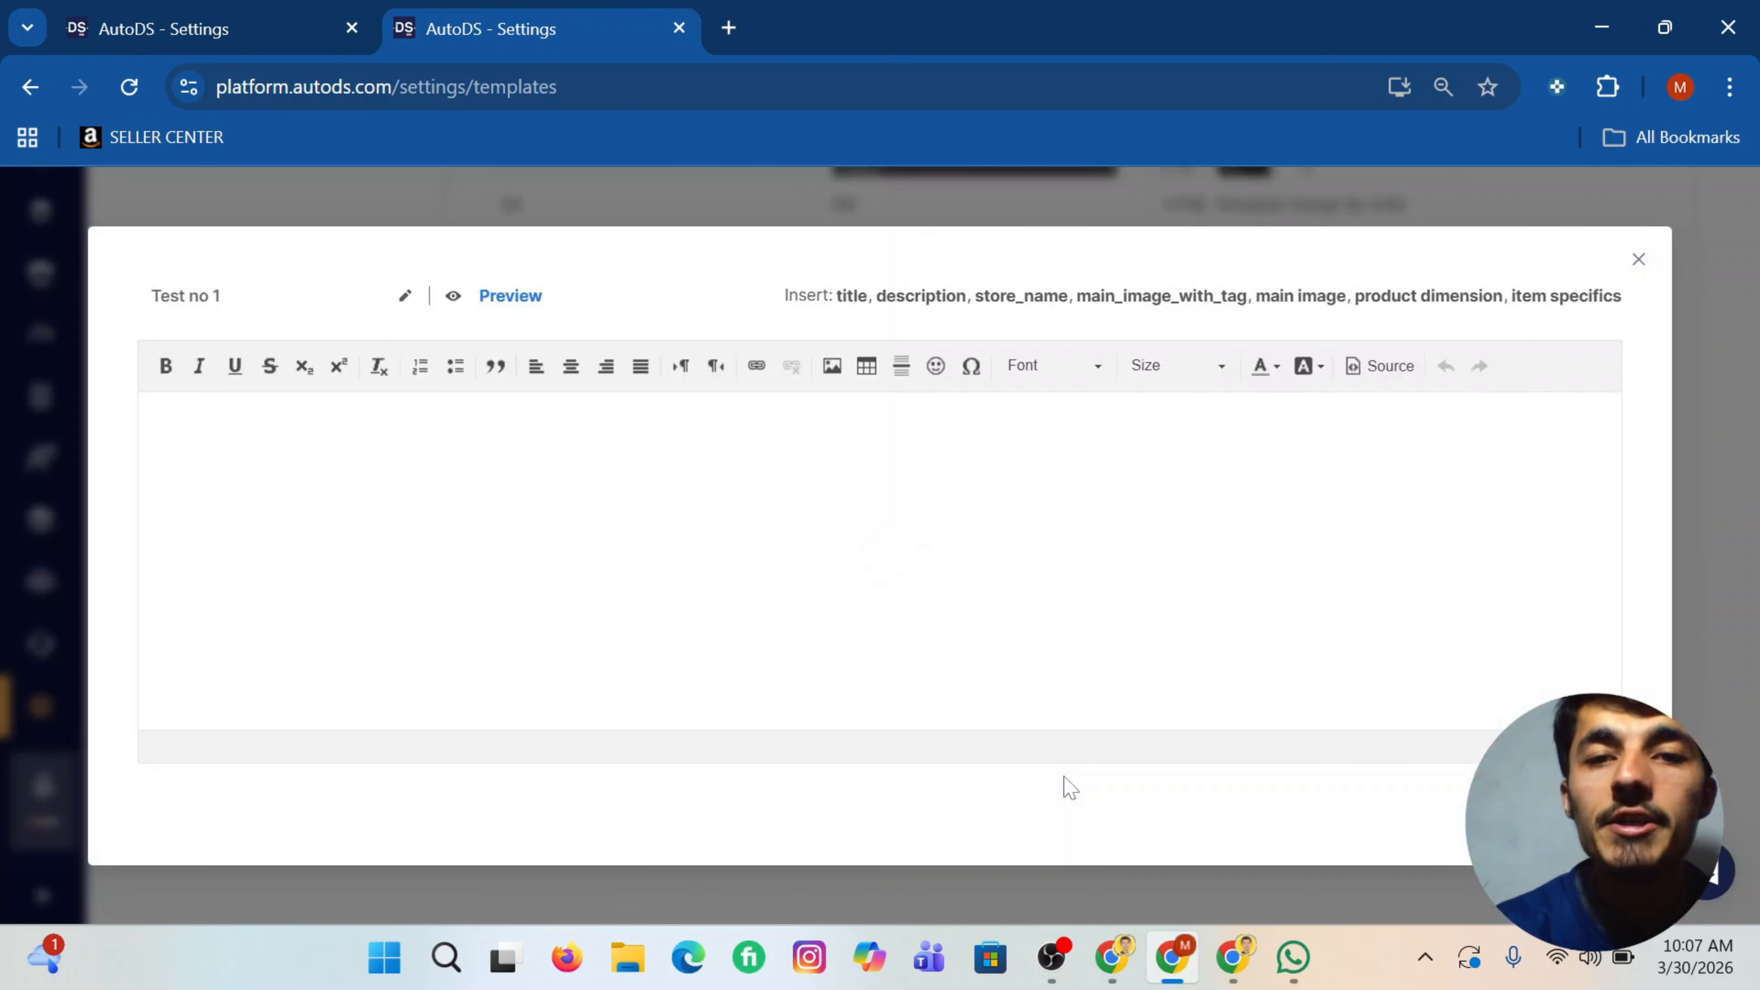
Step: Paste the copied HTML into Test no 1's source view and preview the red-banner layout
{"action": "left_click", "coordinate": [1387, 365]}
{"action": "key", "text": "ctrl+v"}
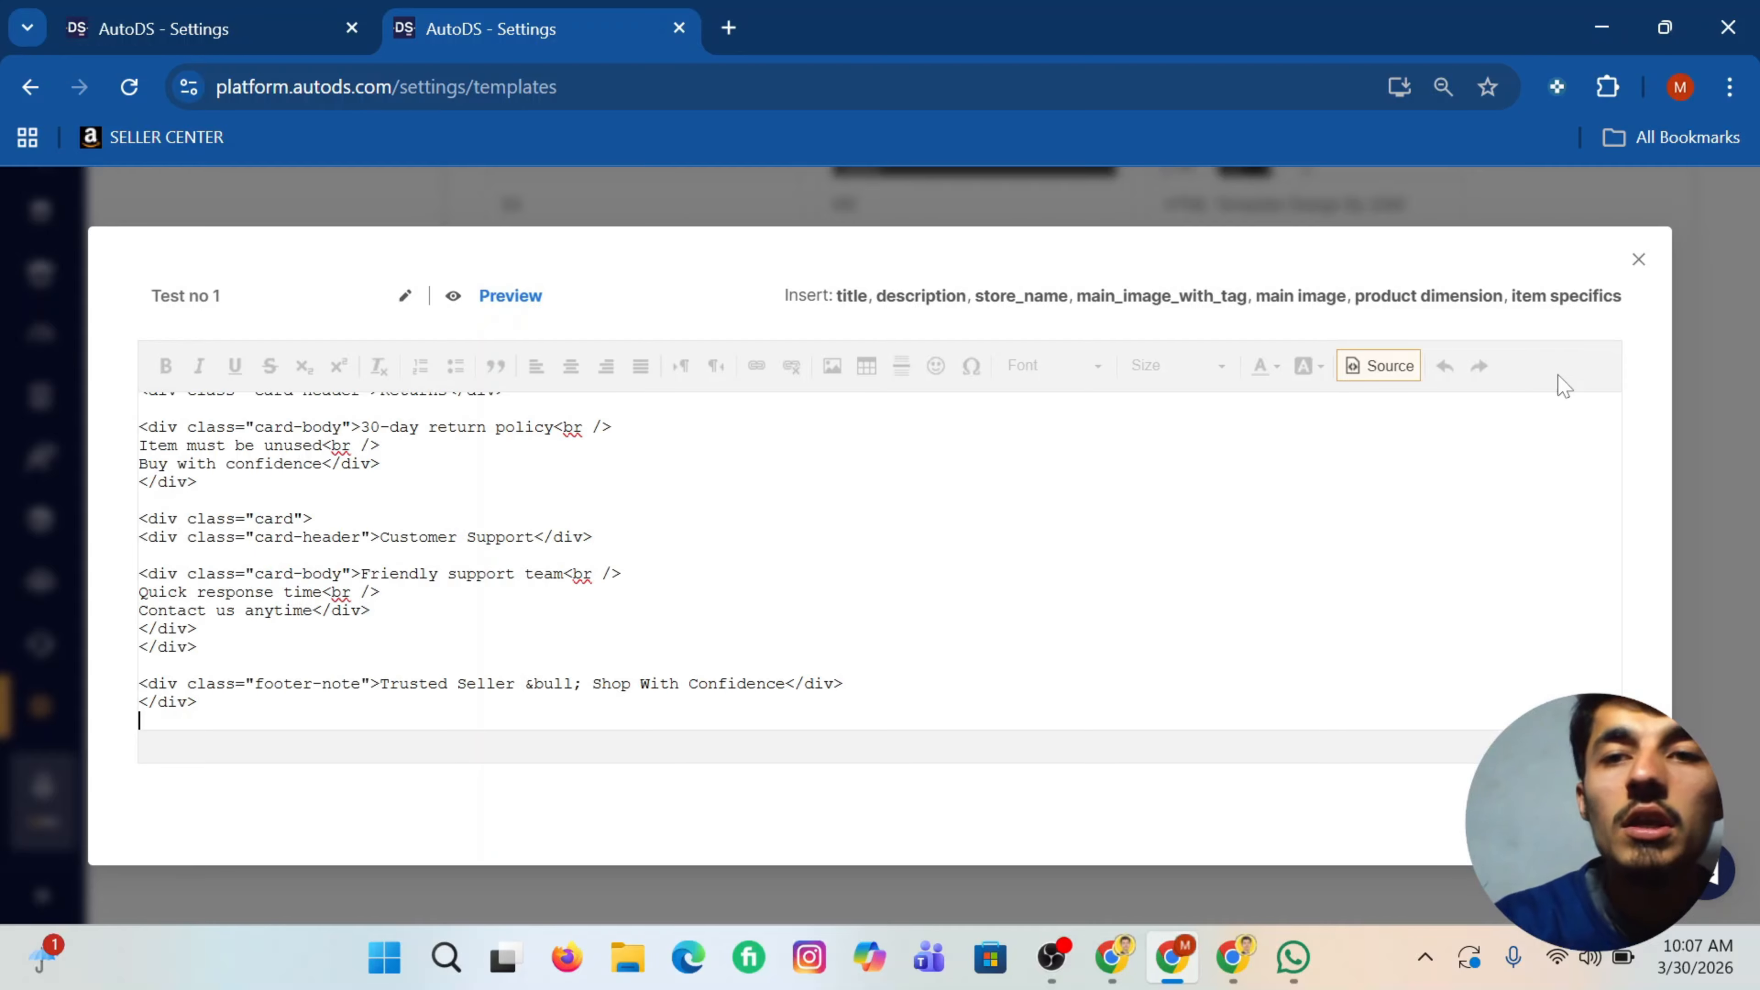
{"action": "left_click", "coordinate": [1358, 372]}
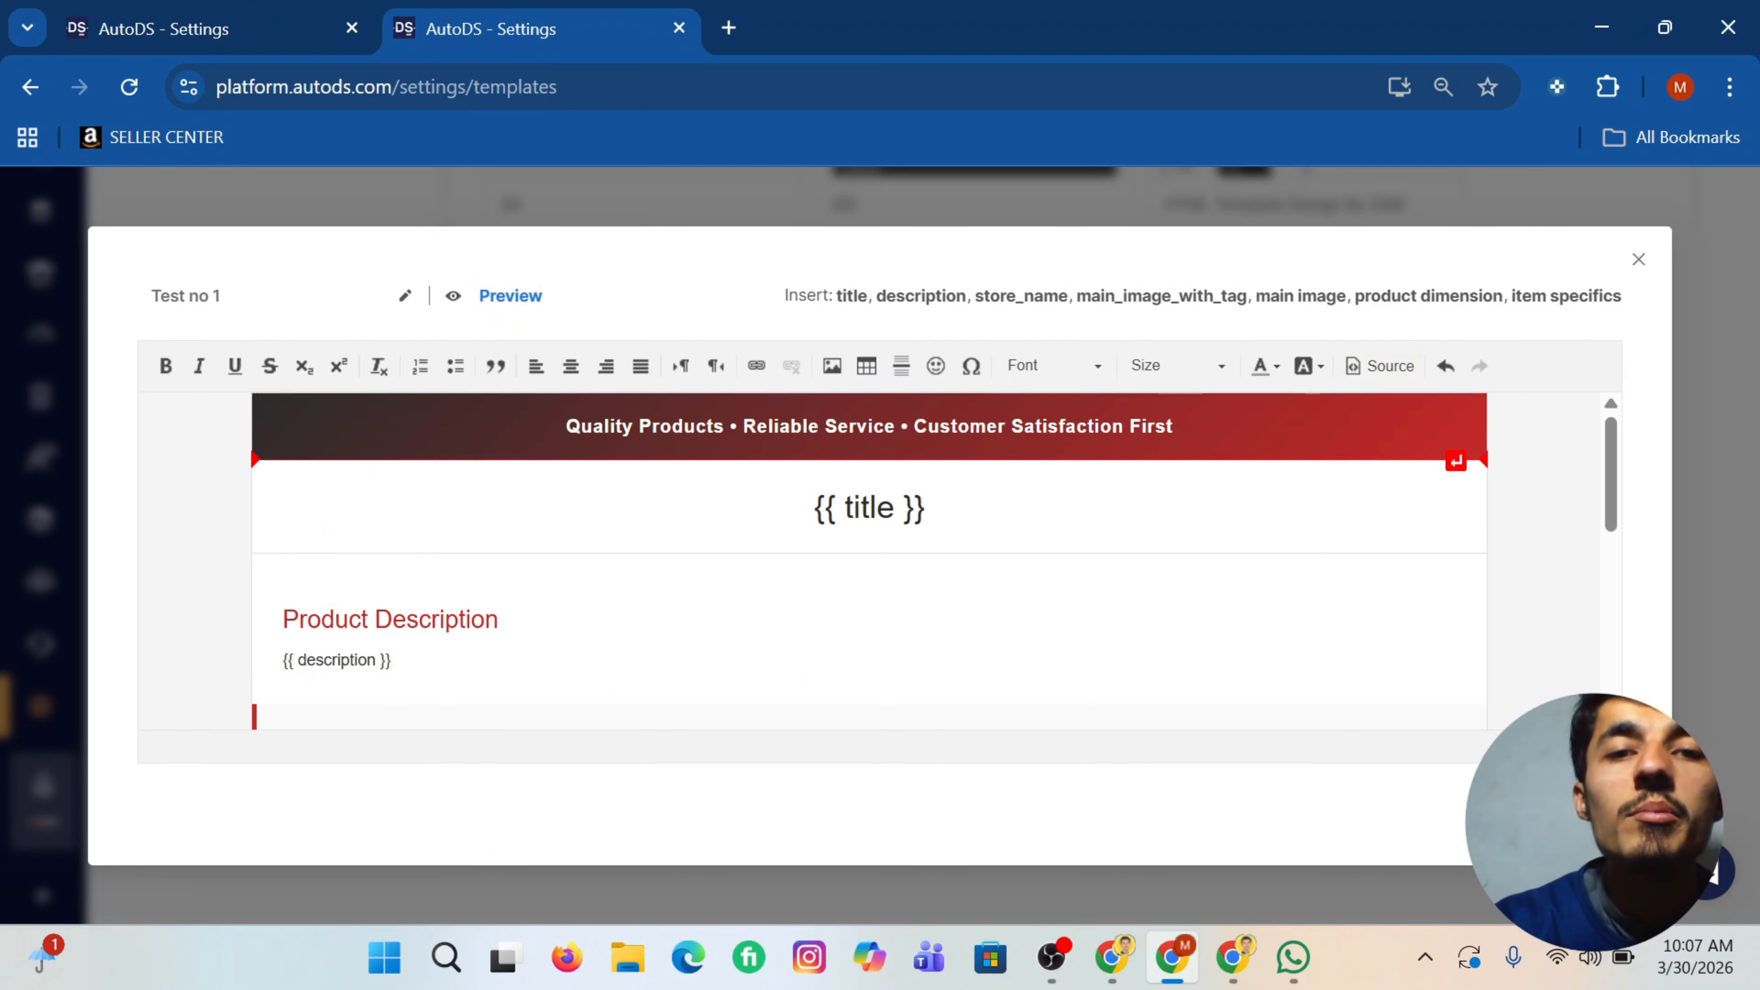
{"action": "scroll", "coordinate": [870, 555], "scroll_direction": "down", "scroll_amount": 5}
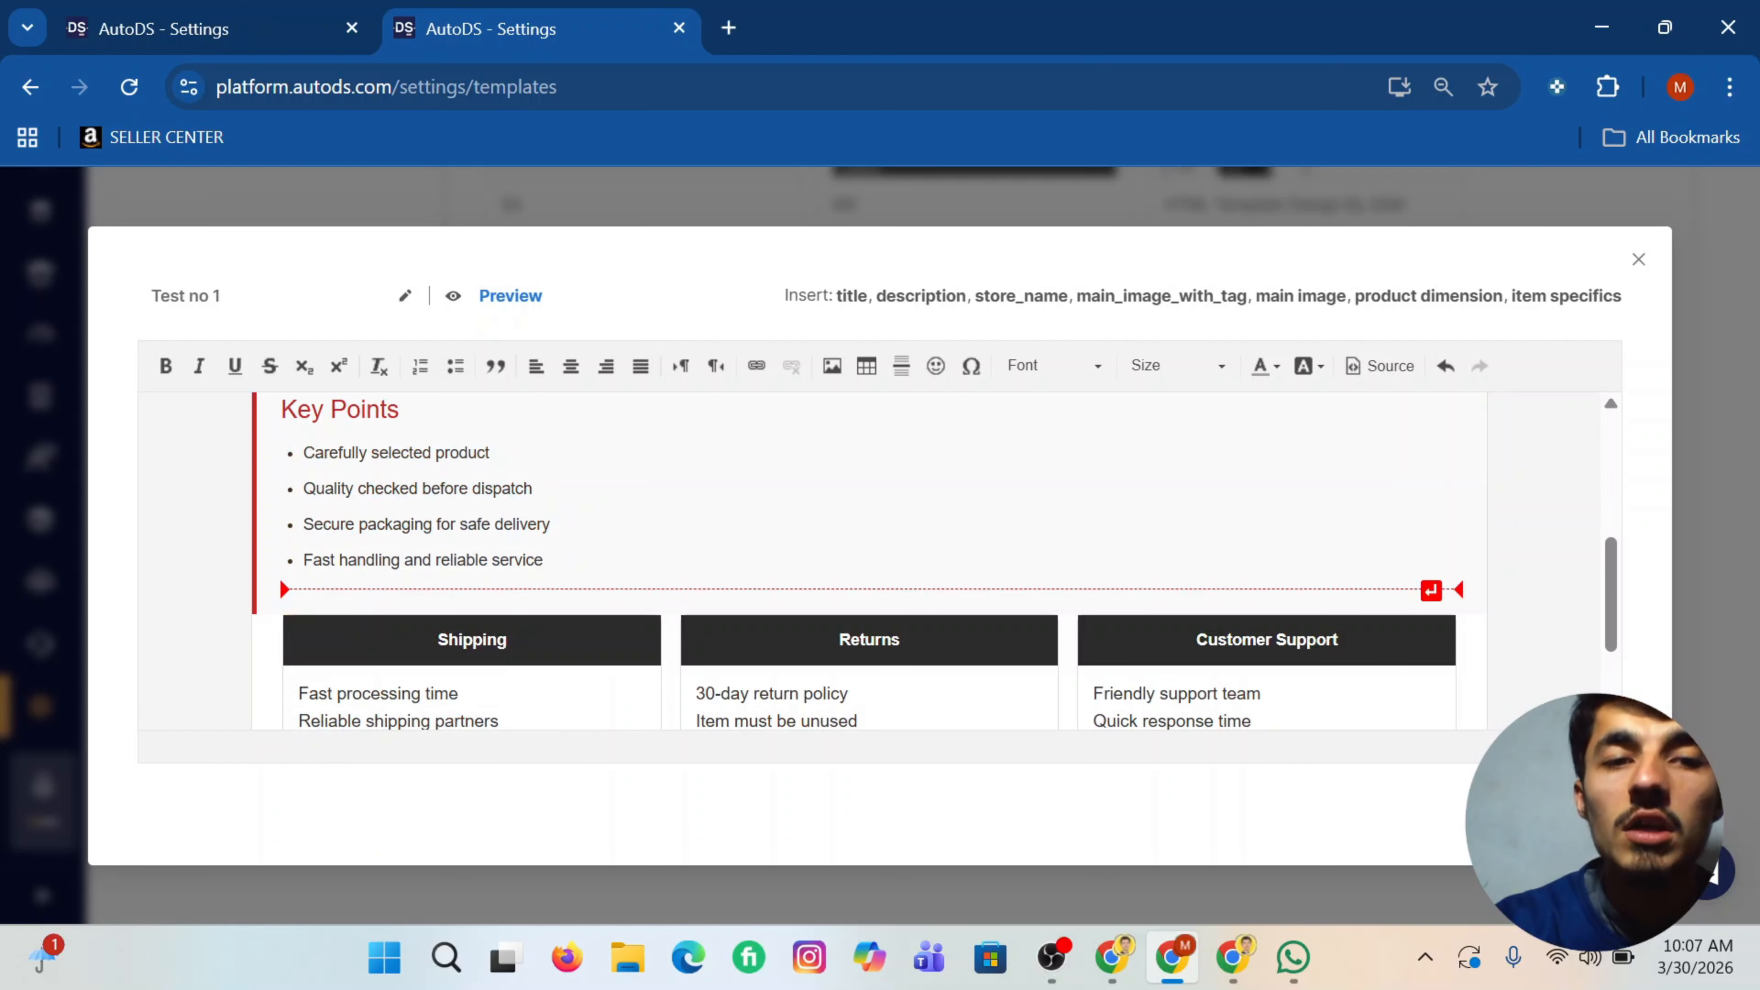
{"action": "scroll", "coordinate": [870, 555], "scroll_direction": "down", "scroll_amount": 2}
{"action": "scroll", "coordinate": [869, 555], "scroll_direction": "up", "scroll_amount": 10}
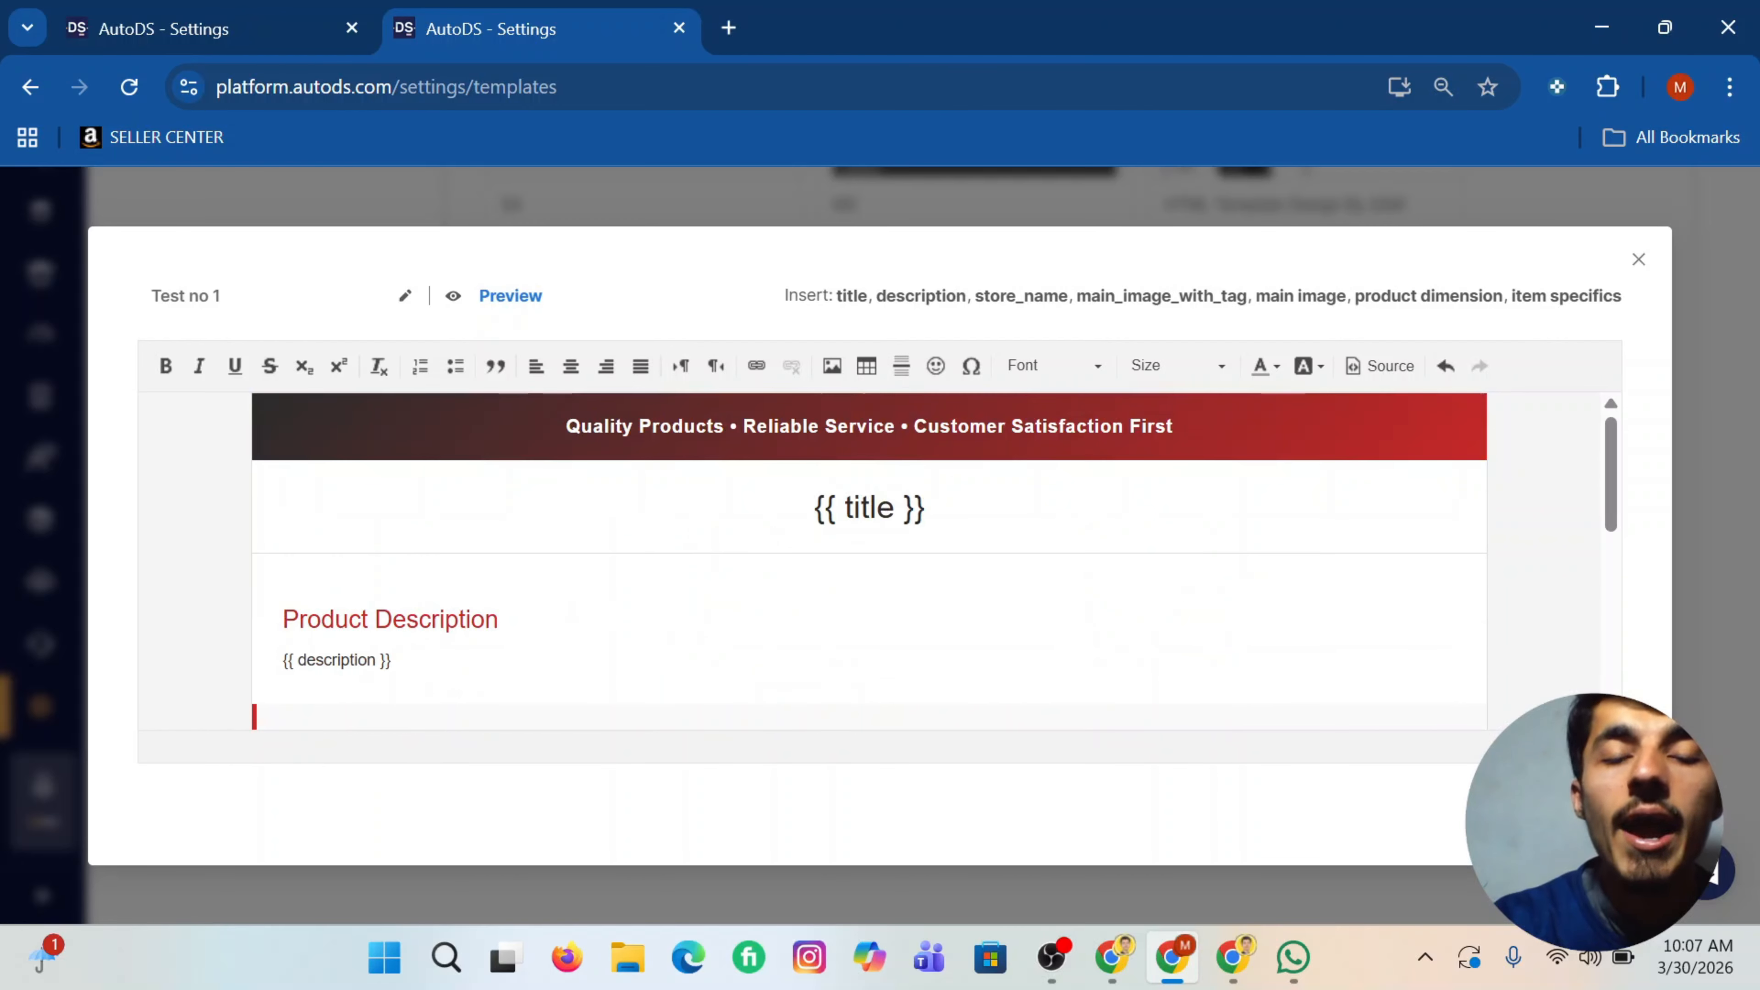